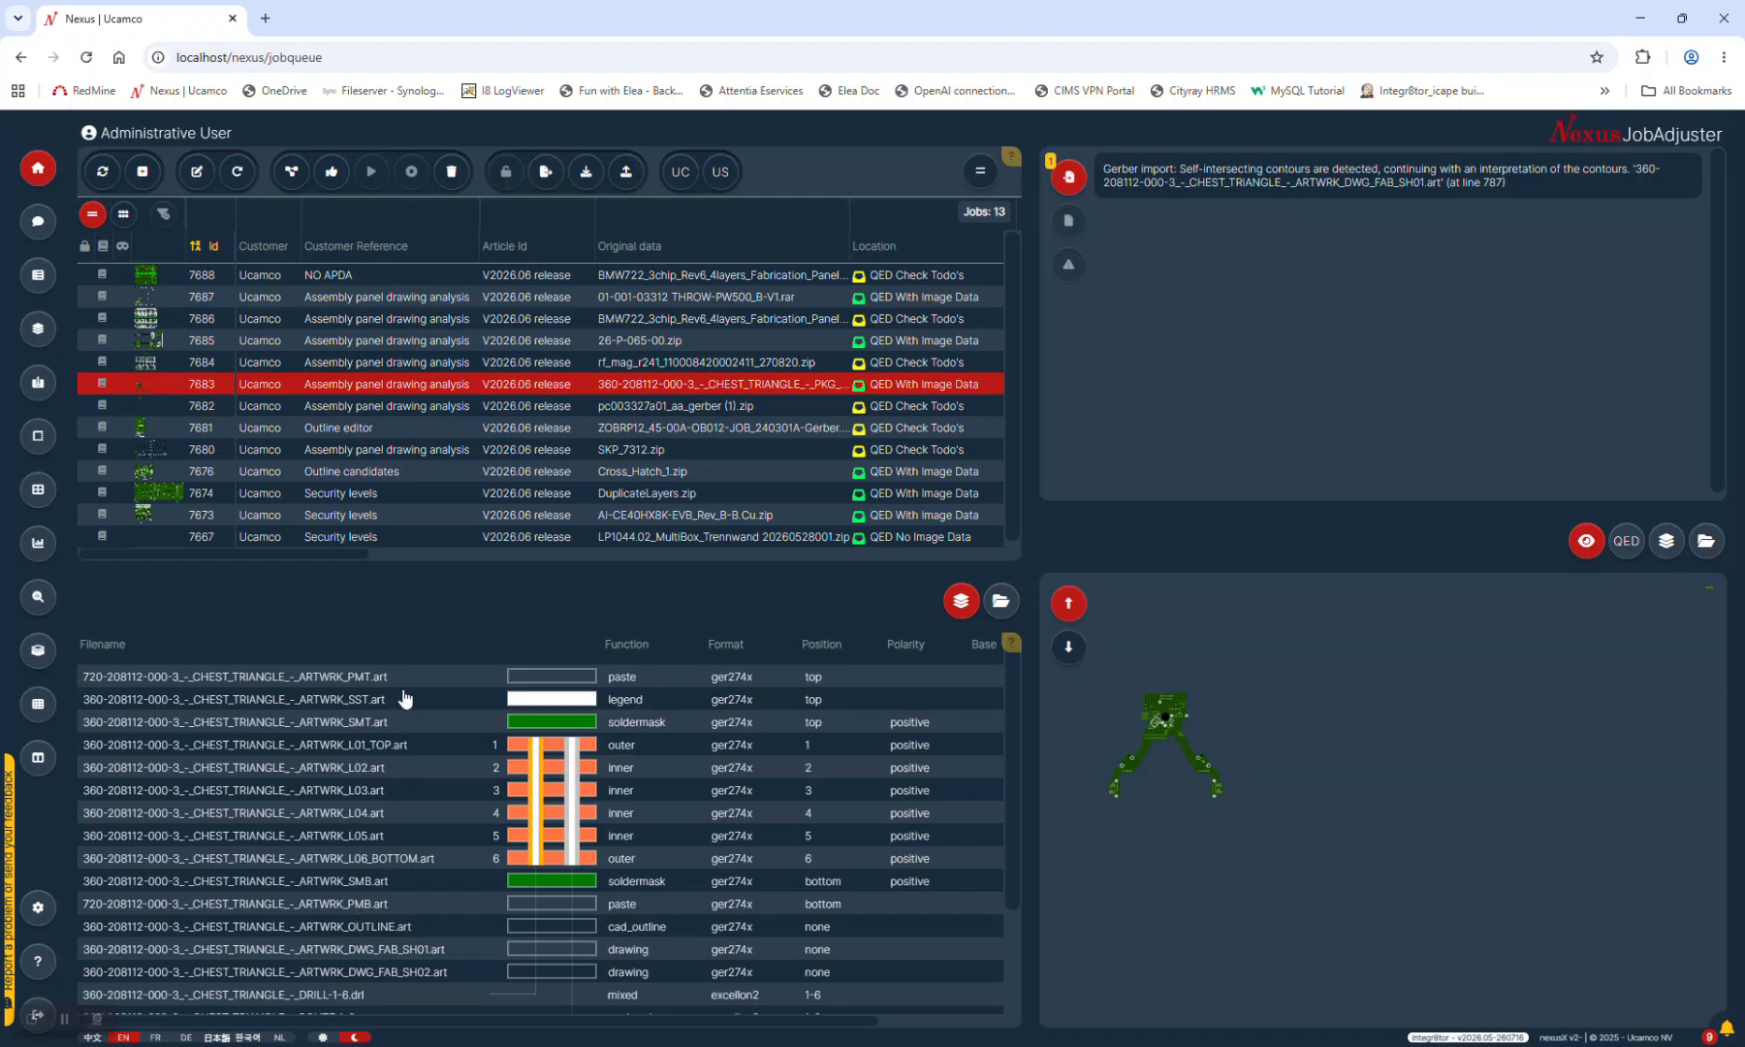
Load job 7680 (SKP_7312.zip) with its eight layer files and 'Please check the outline' message
left_click(610, 454)
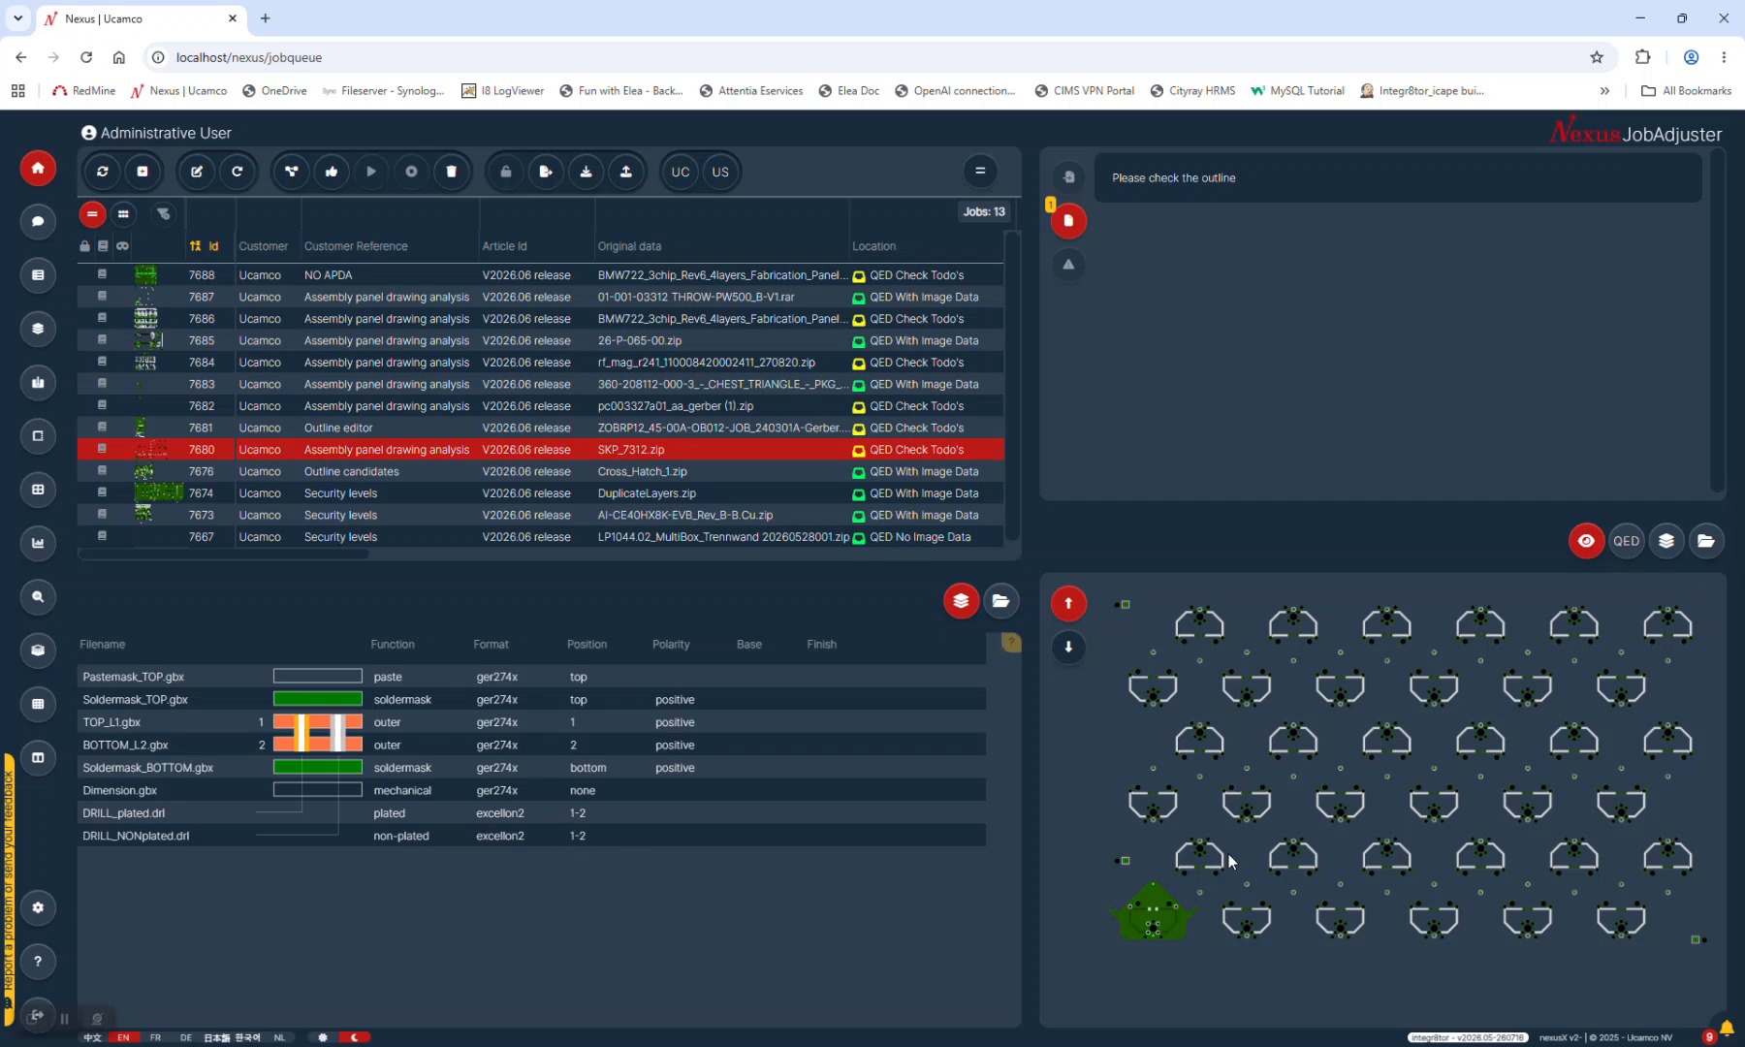
Preview TOP_L1, BOTTOM_L2, Soldermask_BOTTOM and Dimension.gbx layers, then show the 38-page qed_SKP_7312.pdf report
left_click(385, 729)
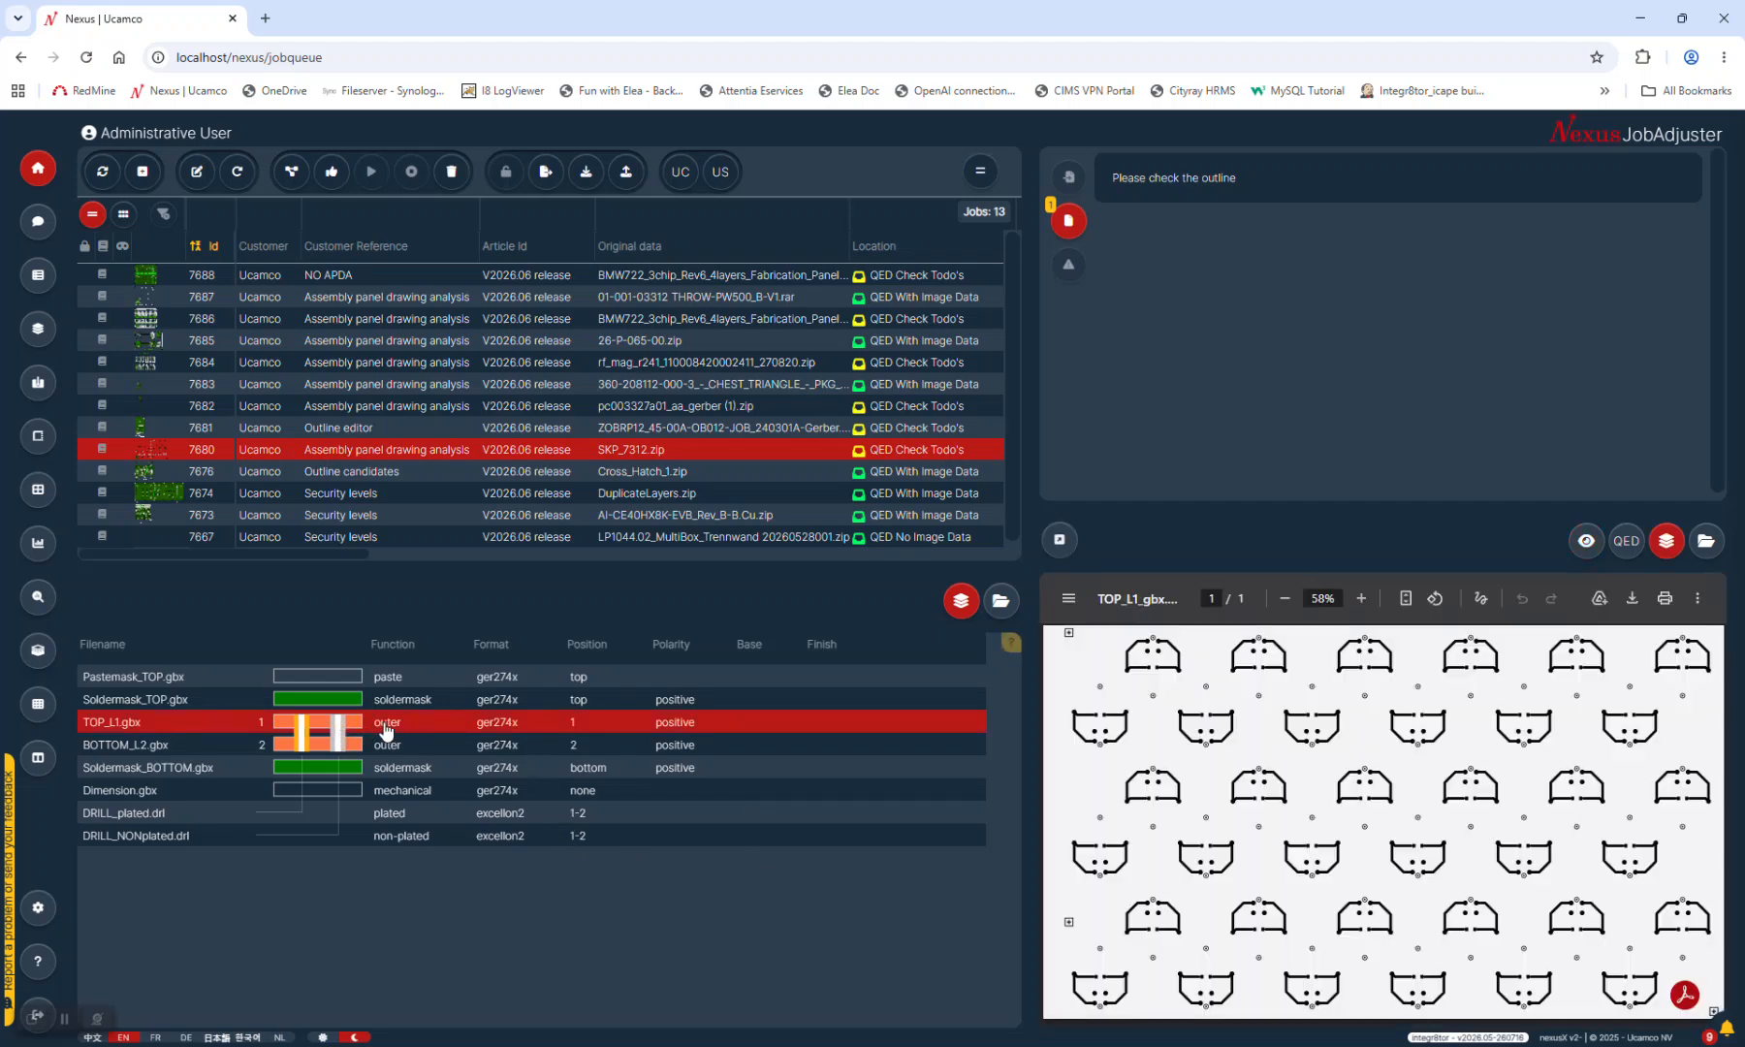
left_click(404, 742)
left_click(407, 724)
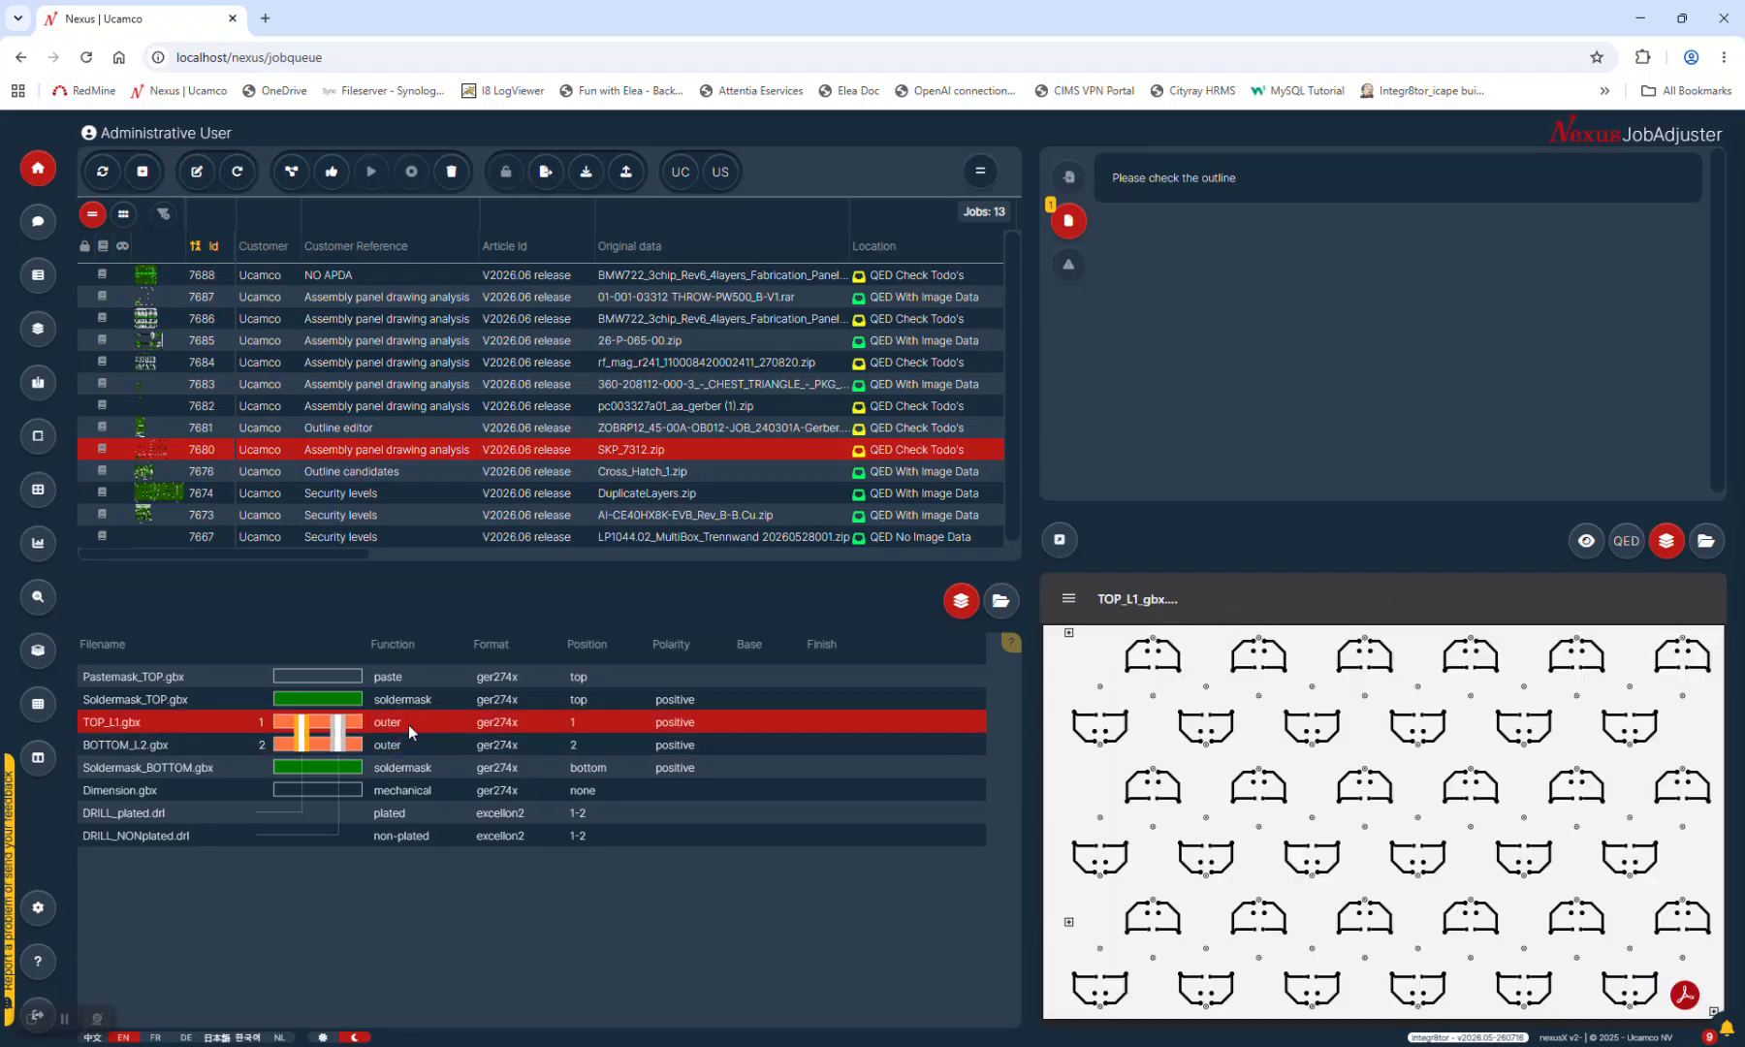
left_click(406, 745)
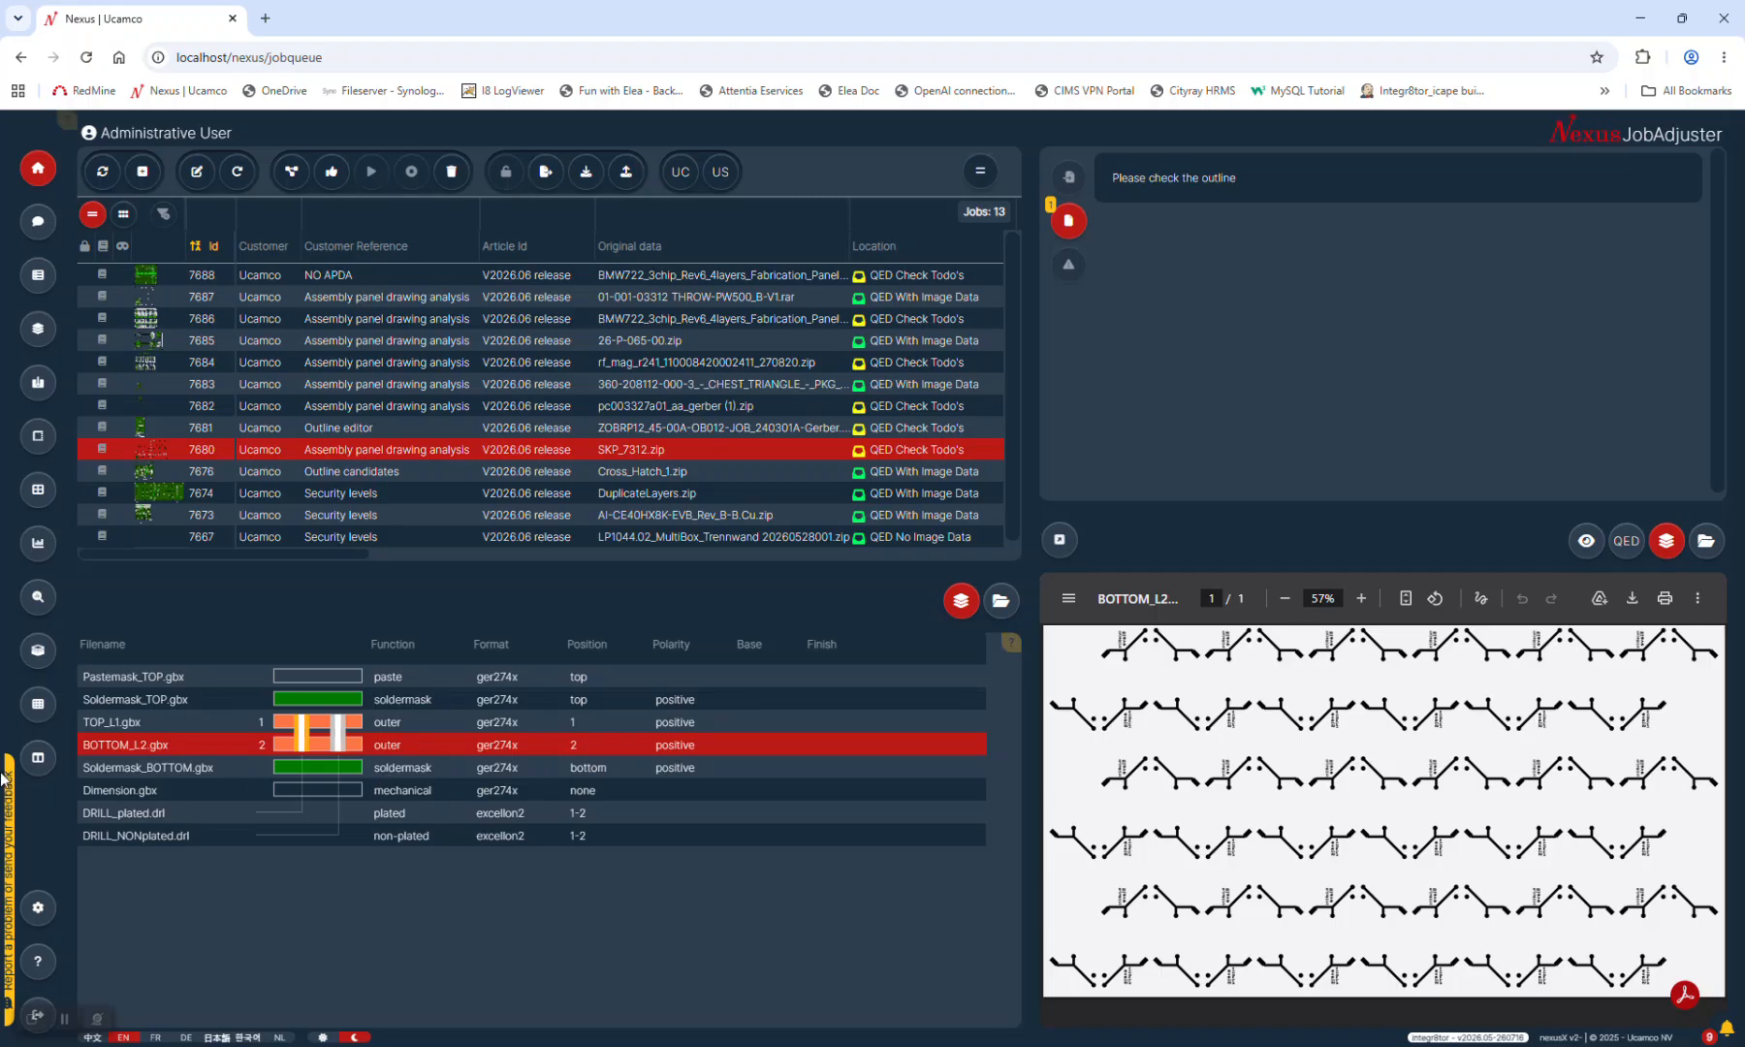
left_click(117, 767)
left_click(118, 788)
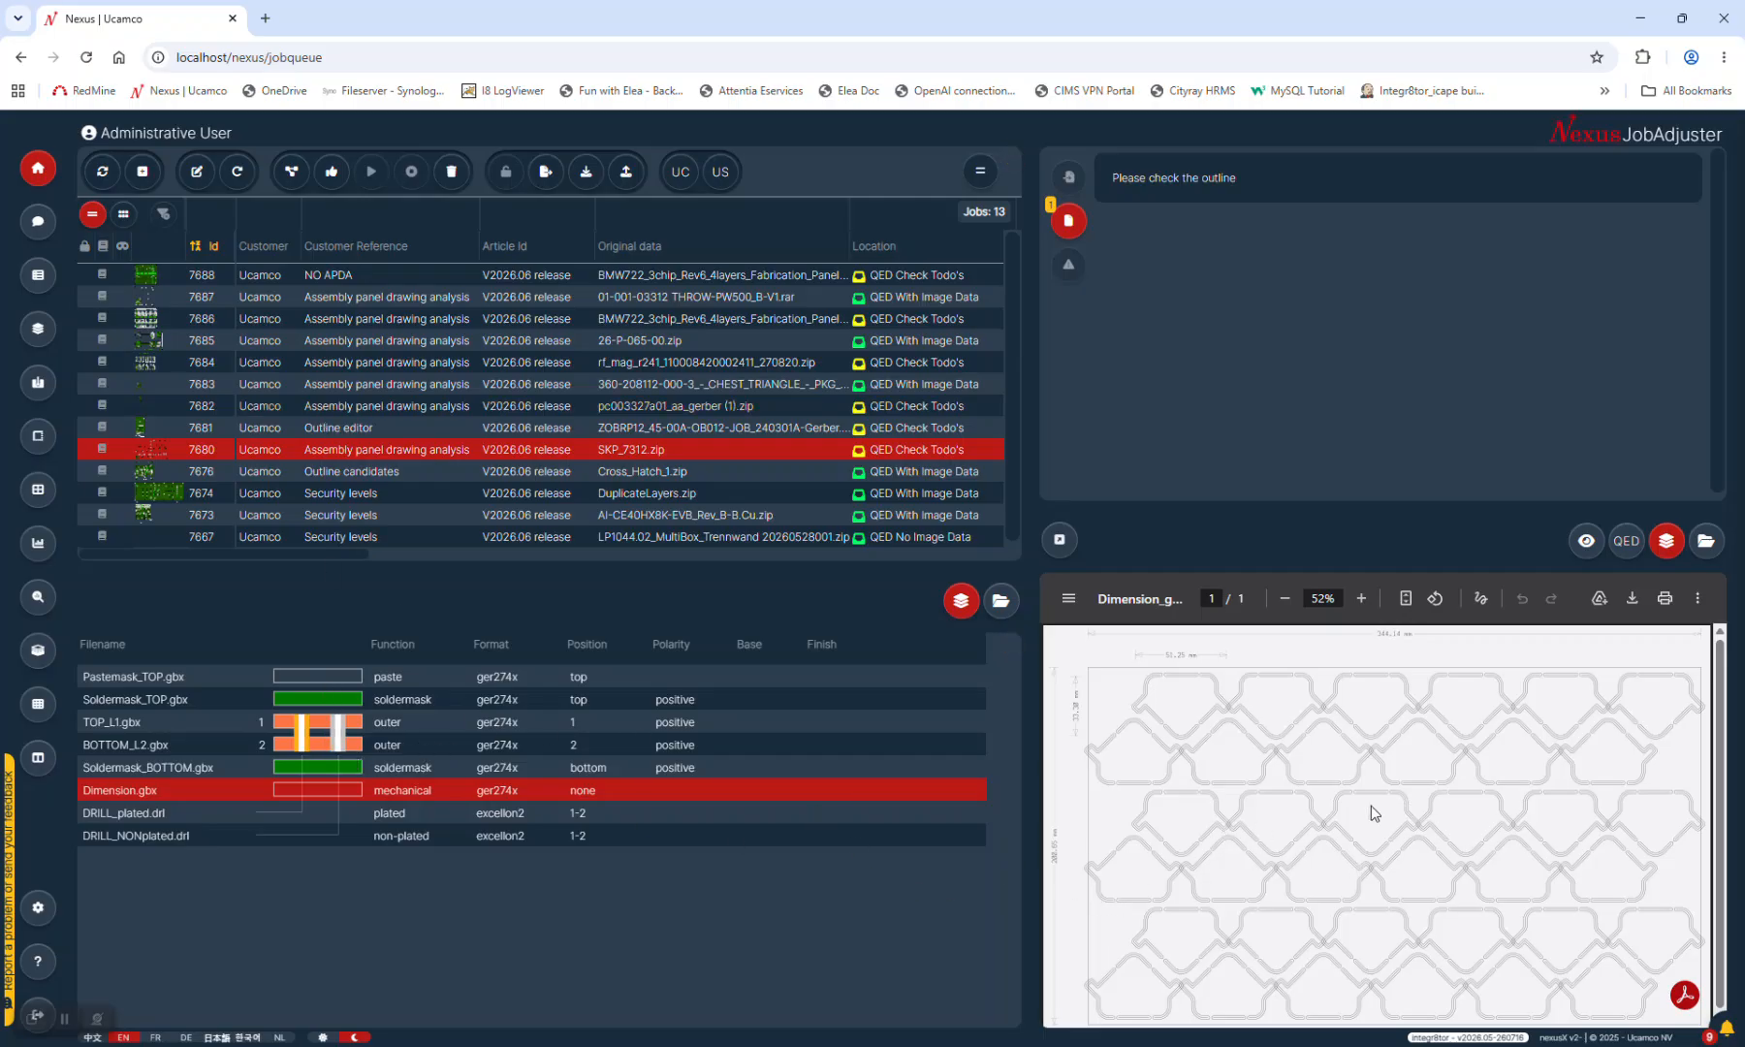
left_click(1627, 541)
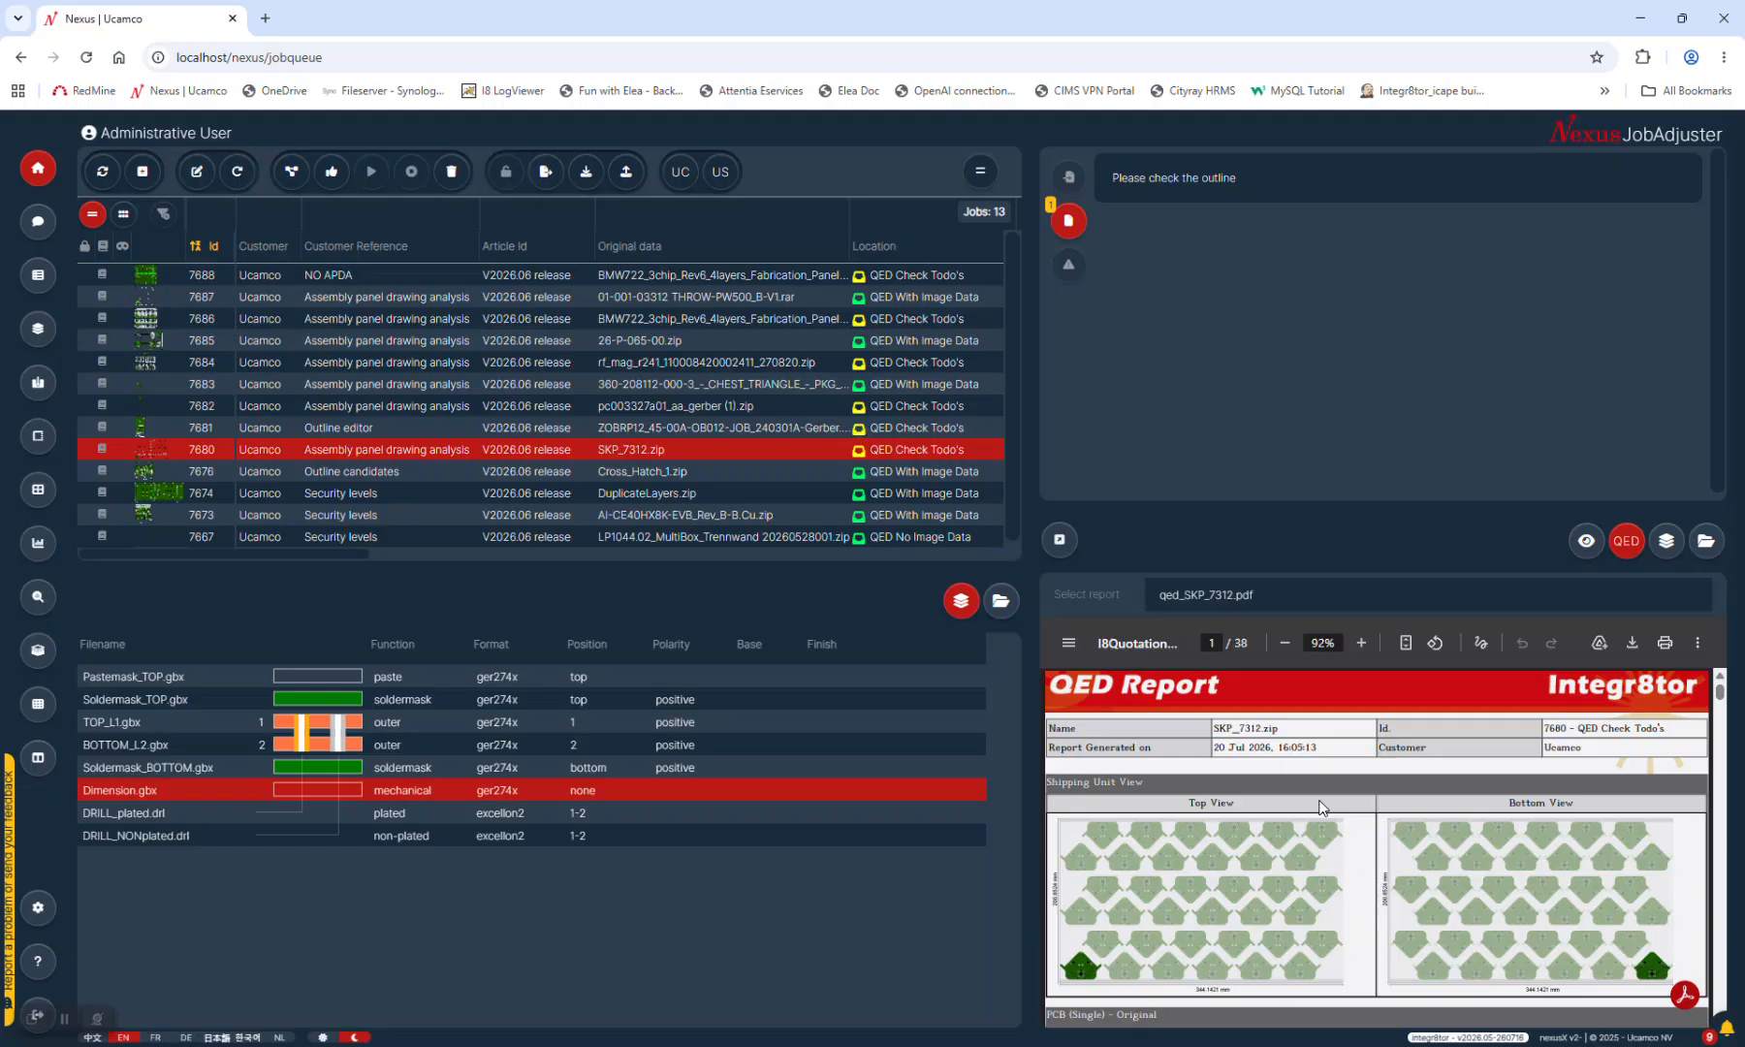
left_click(1684, 994)
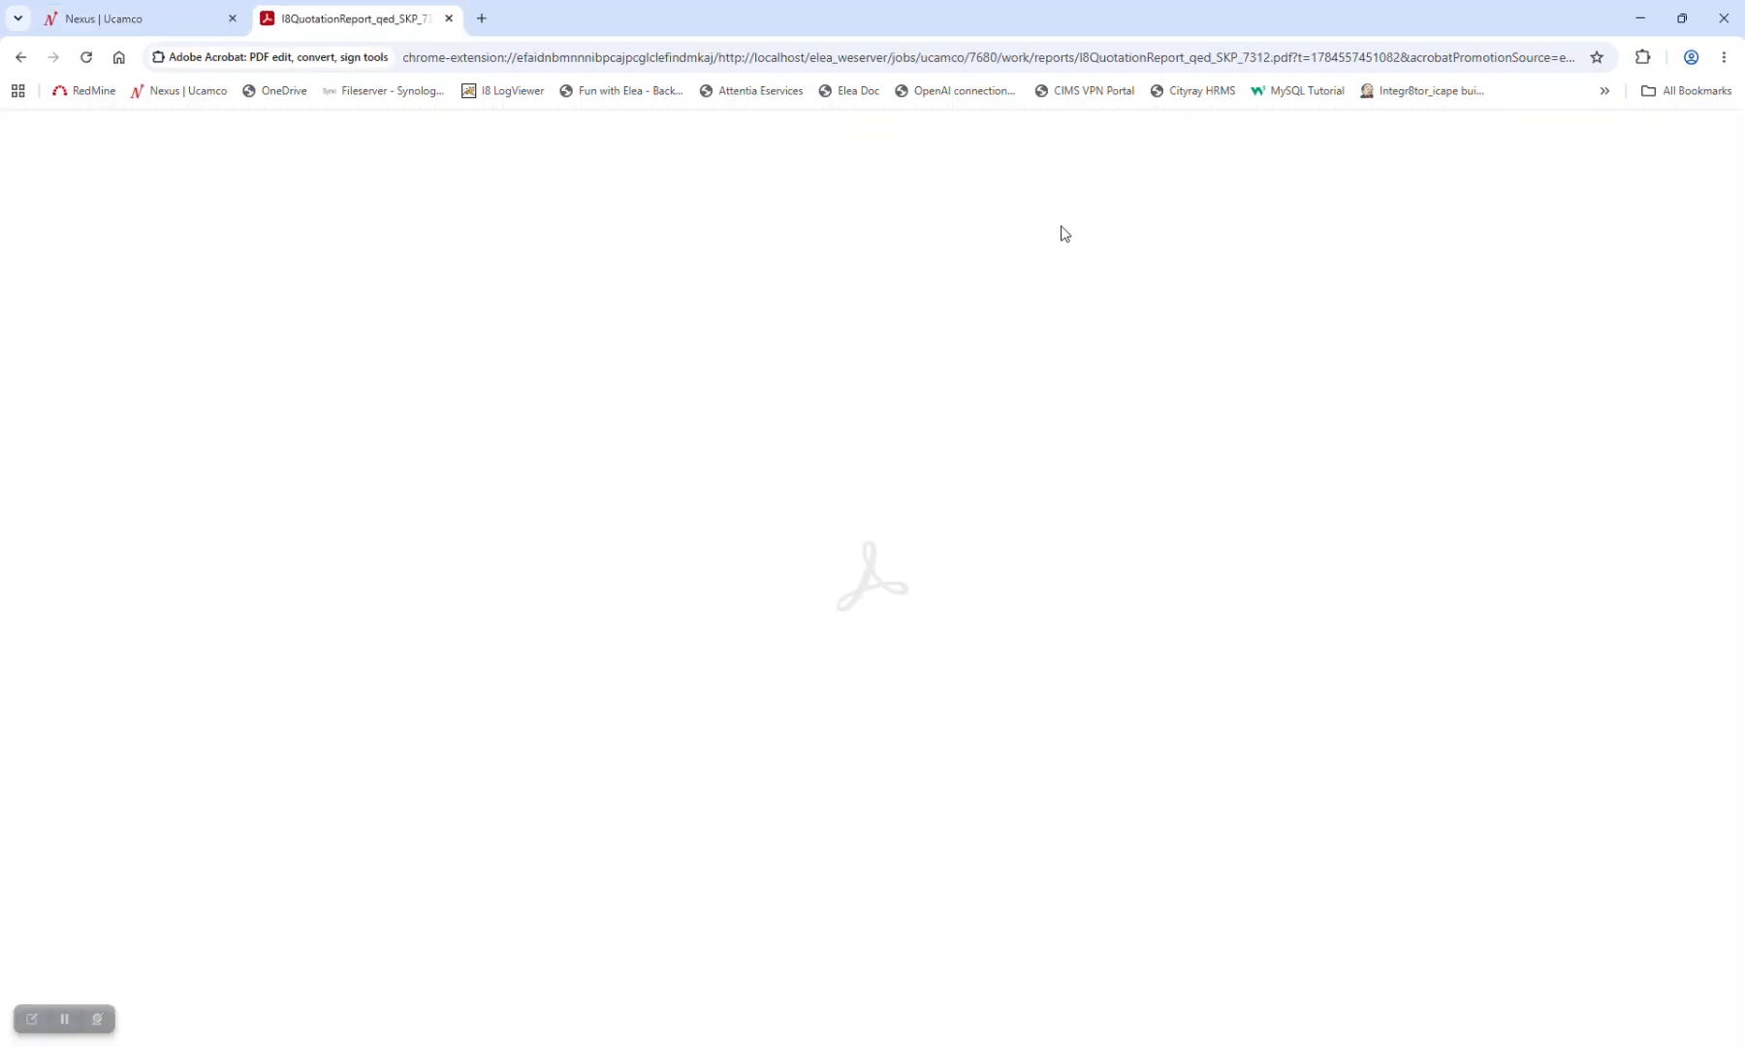
scroll(692, 436, "down", 2)
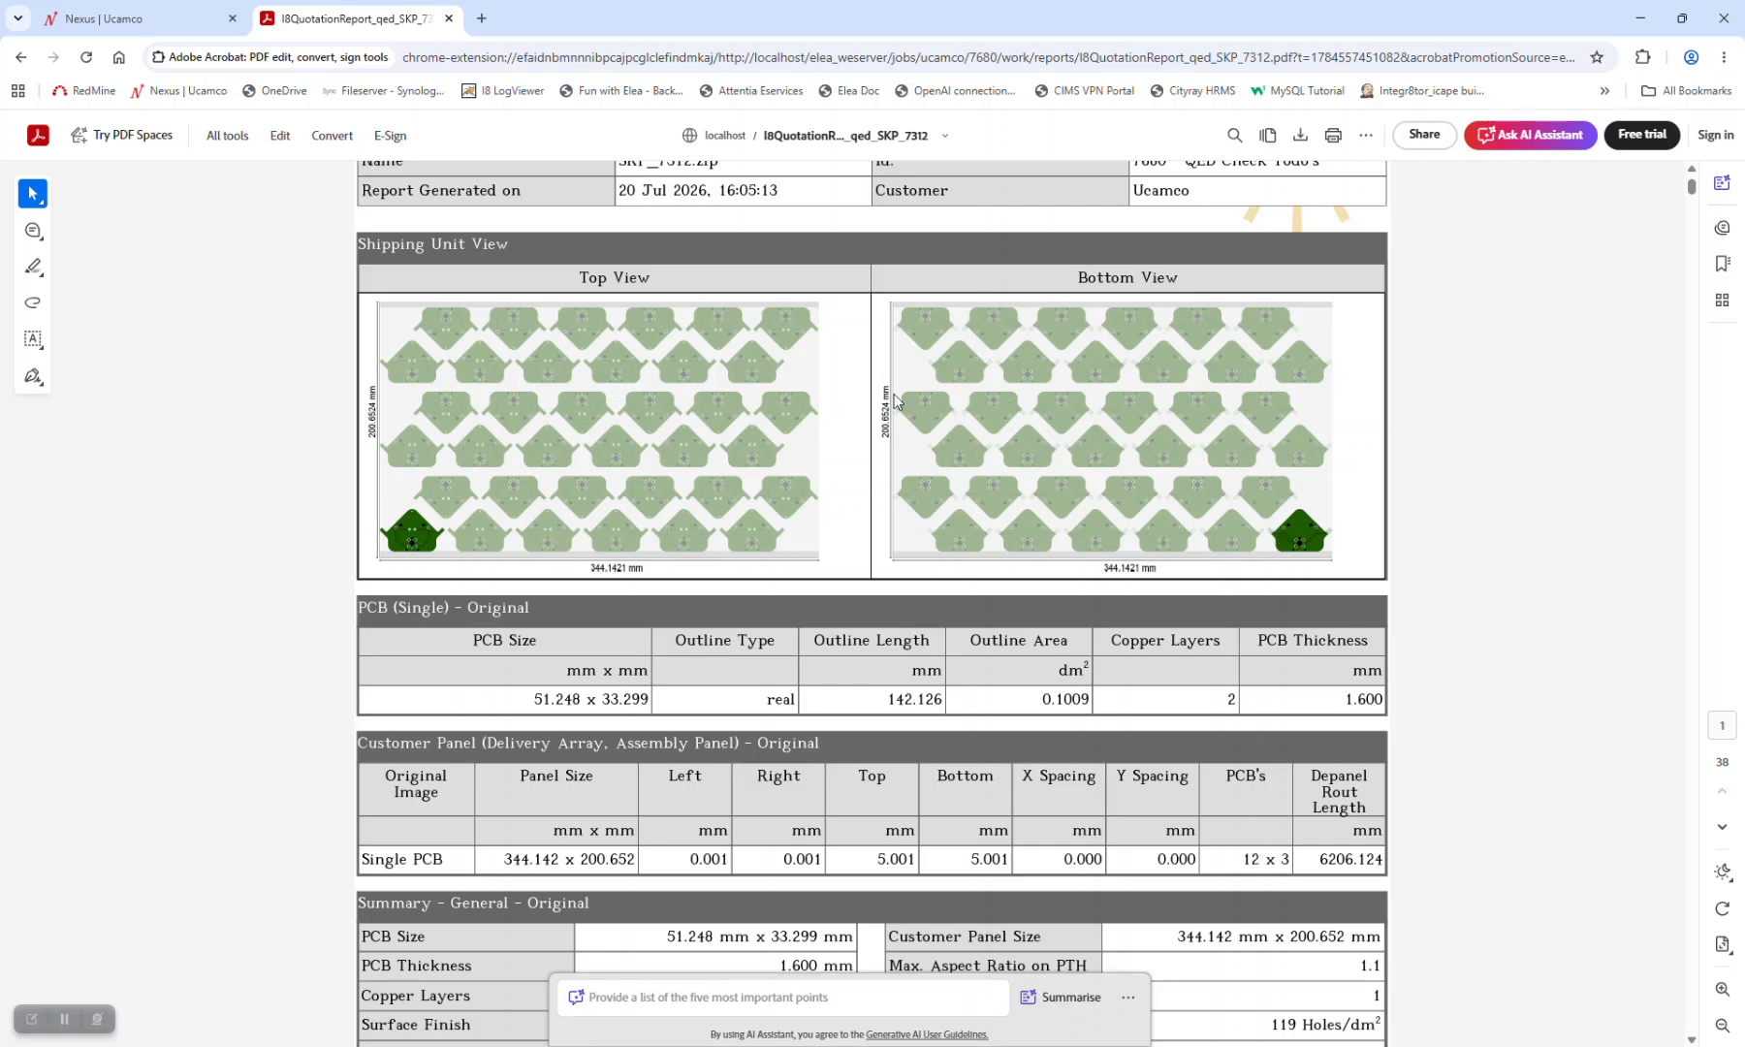
left_click(449, 18)
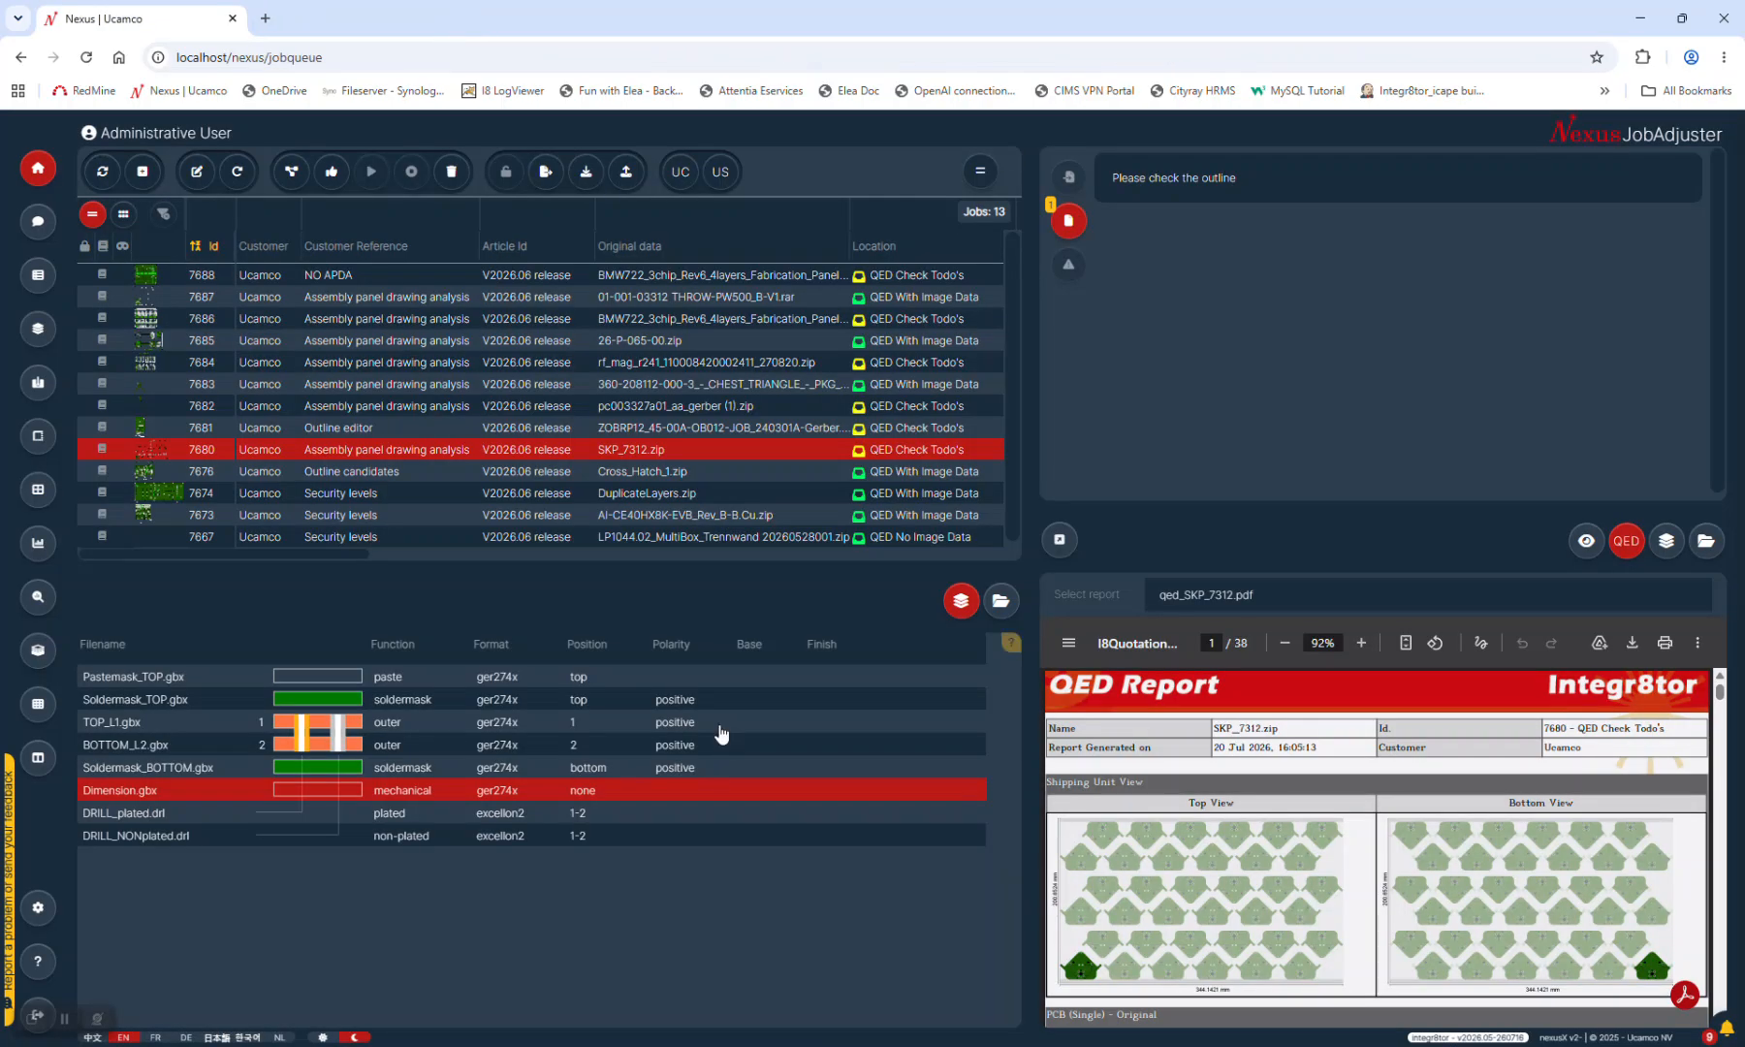
Review job 7680's outline dimensions and panel definition in the size editor, then close the job unsaved
left_click(34, 489)
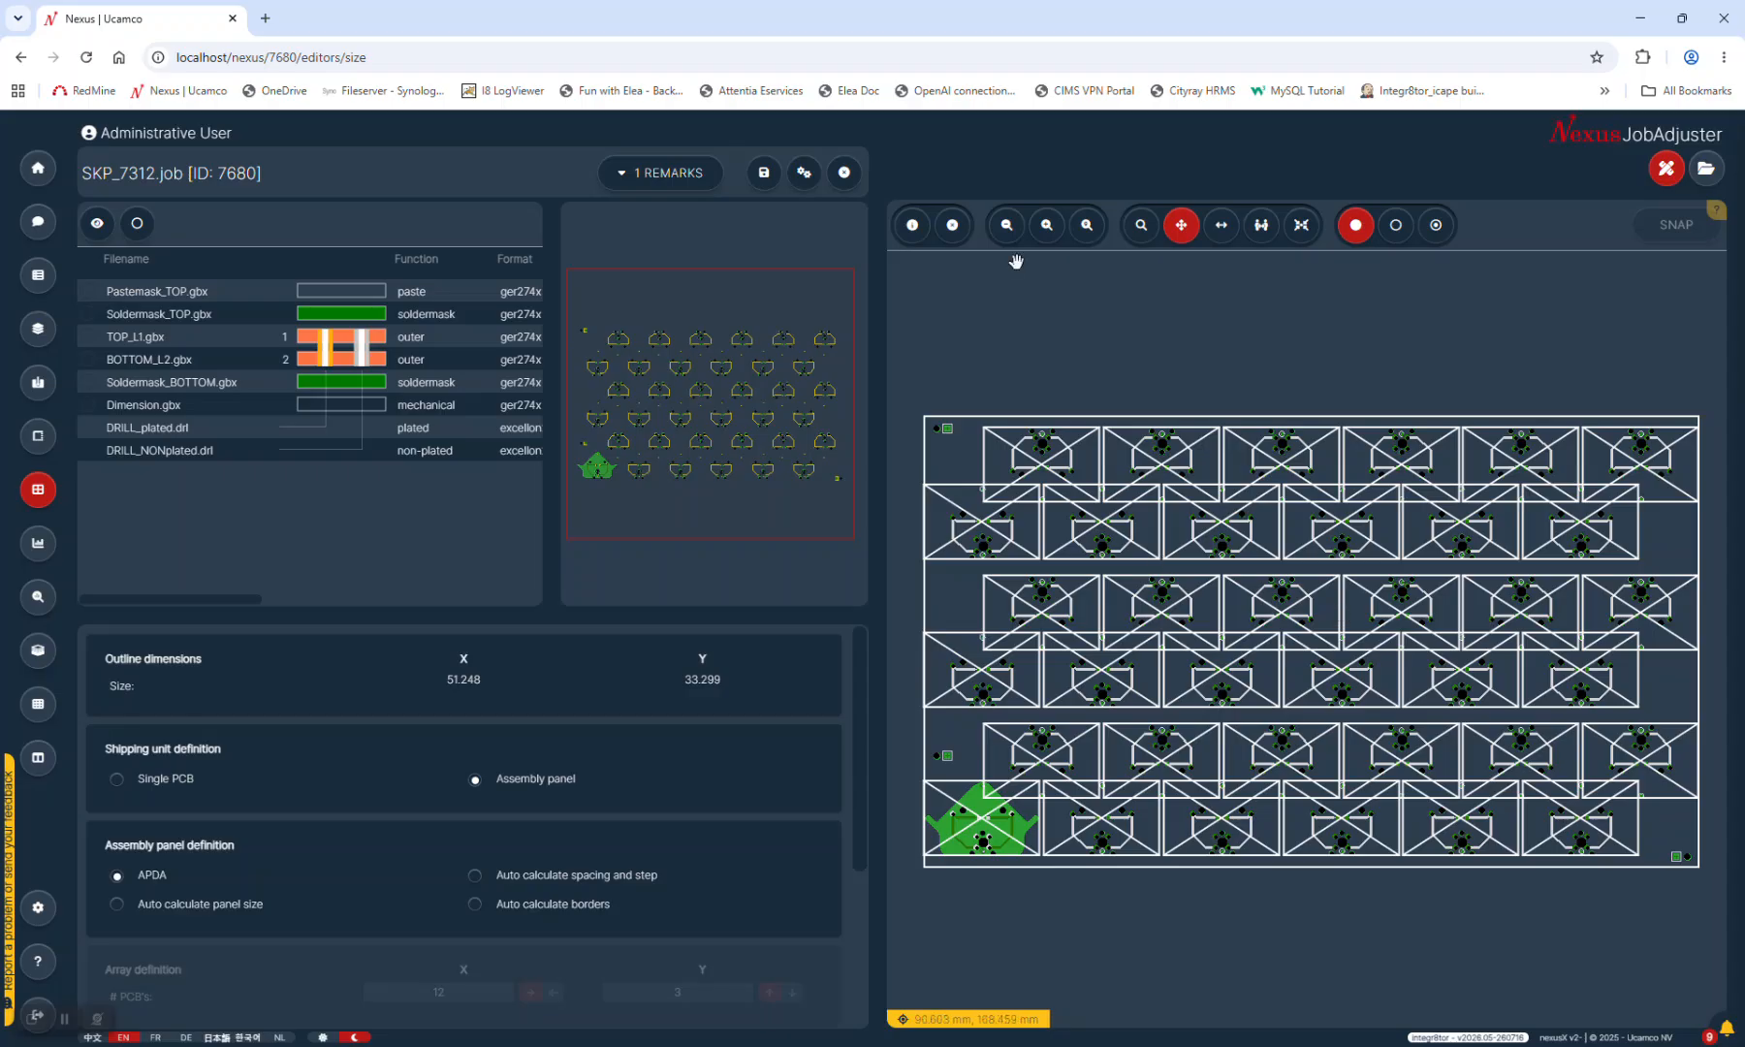
left_click(845, 176)
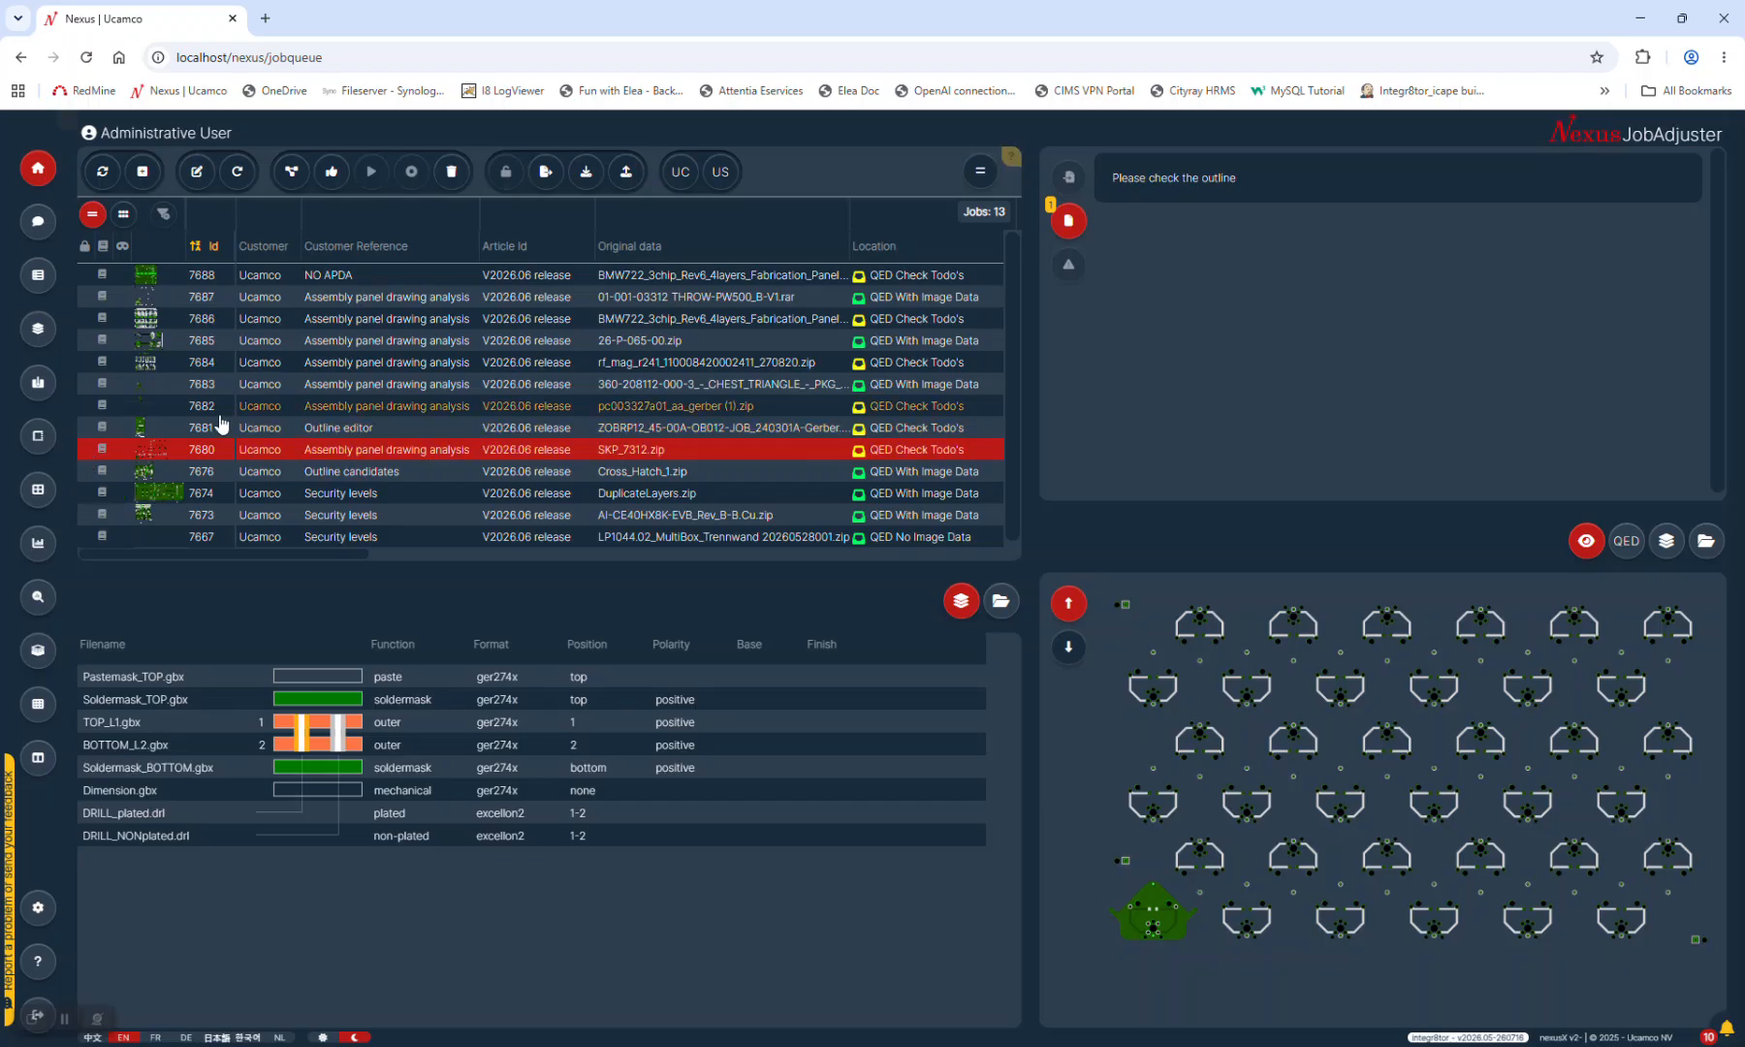
Load job 7683 and preview its L01–L06 copper layers and the SMB soldermask
left_click(738, 388)
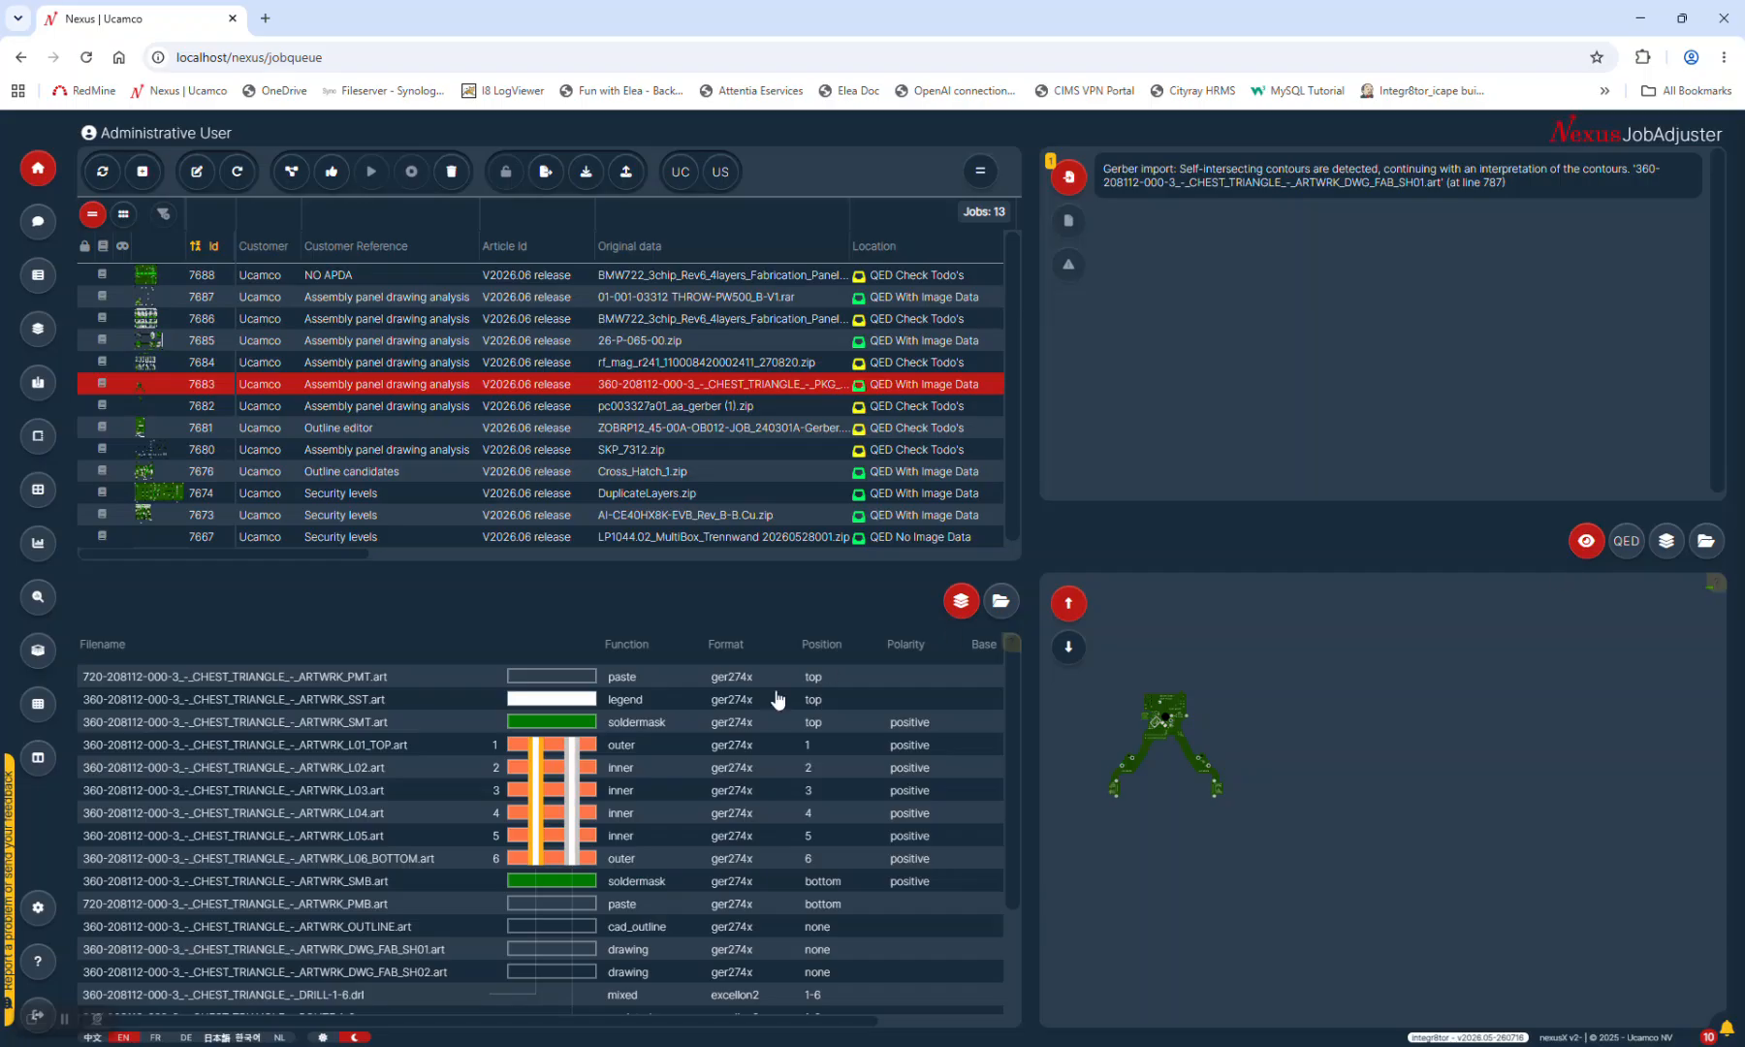
left_click(635, 745)
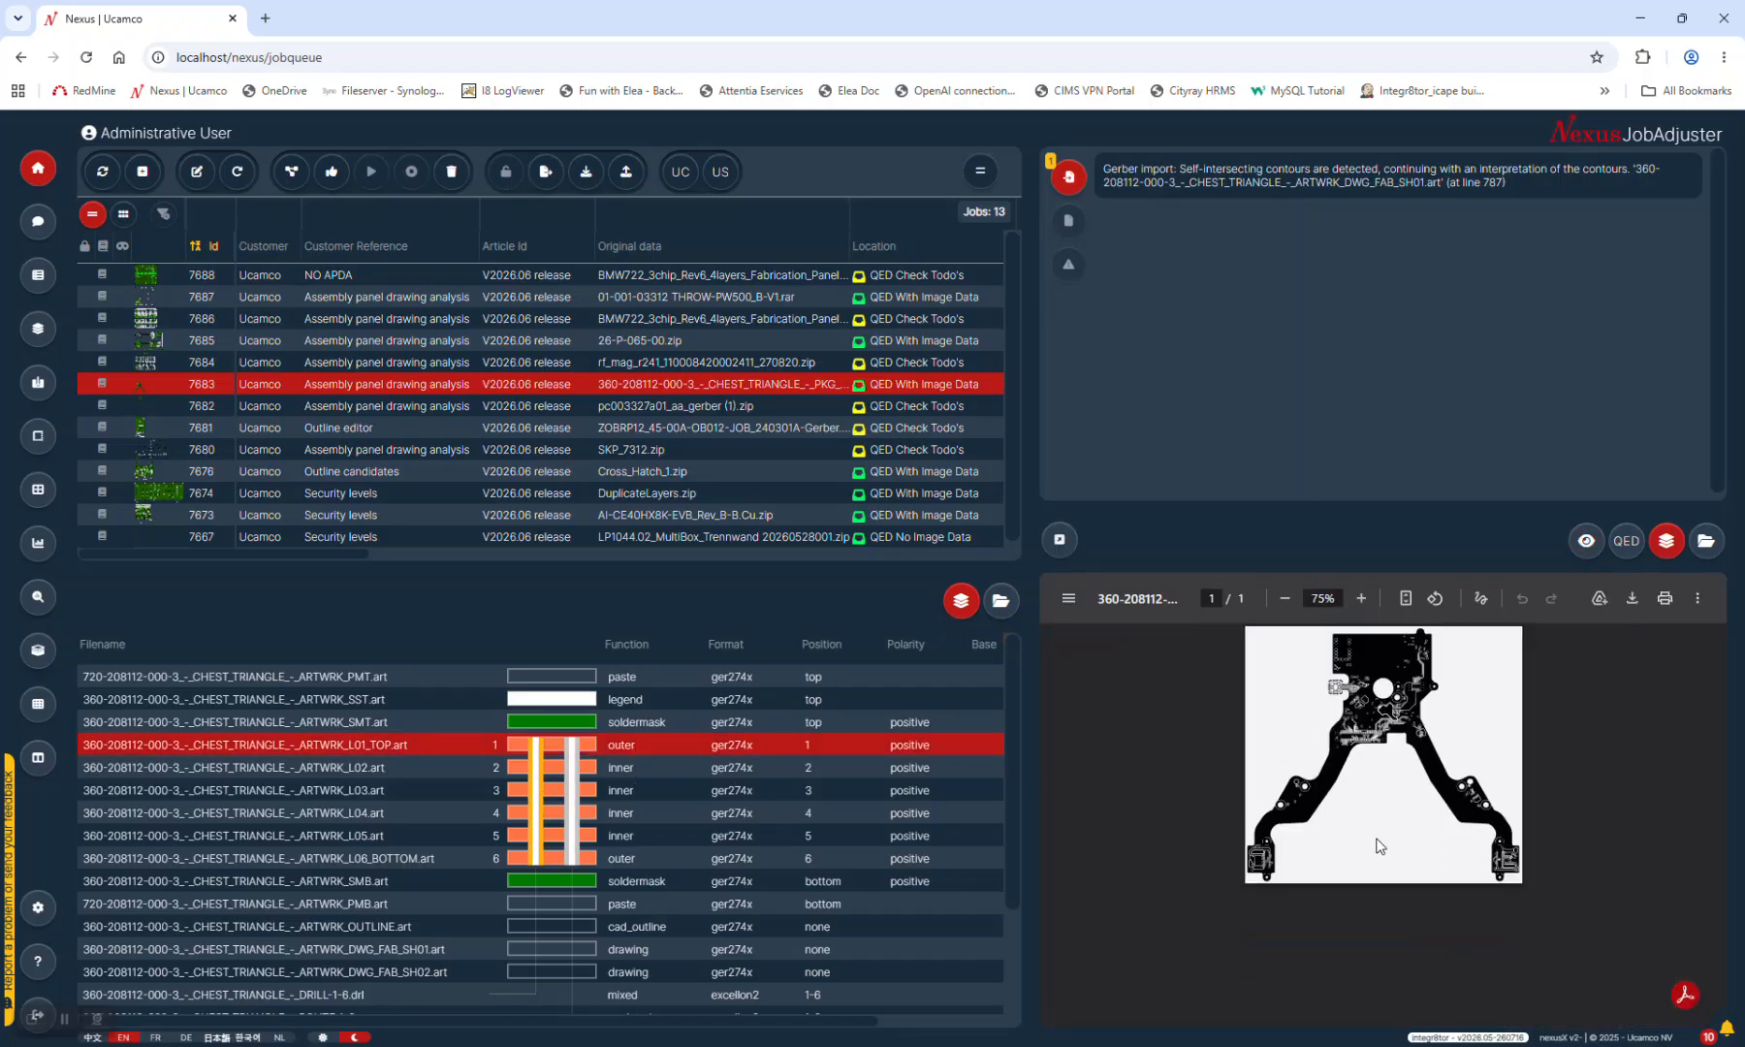
left_click(738, 771)
left_click(742, 795)
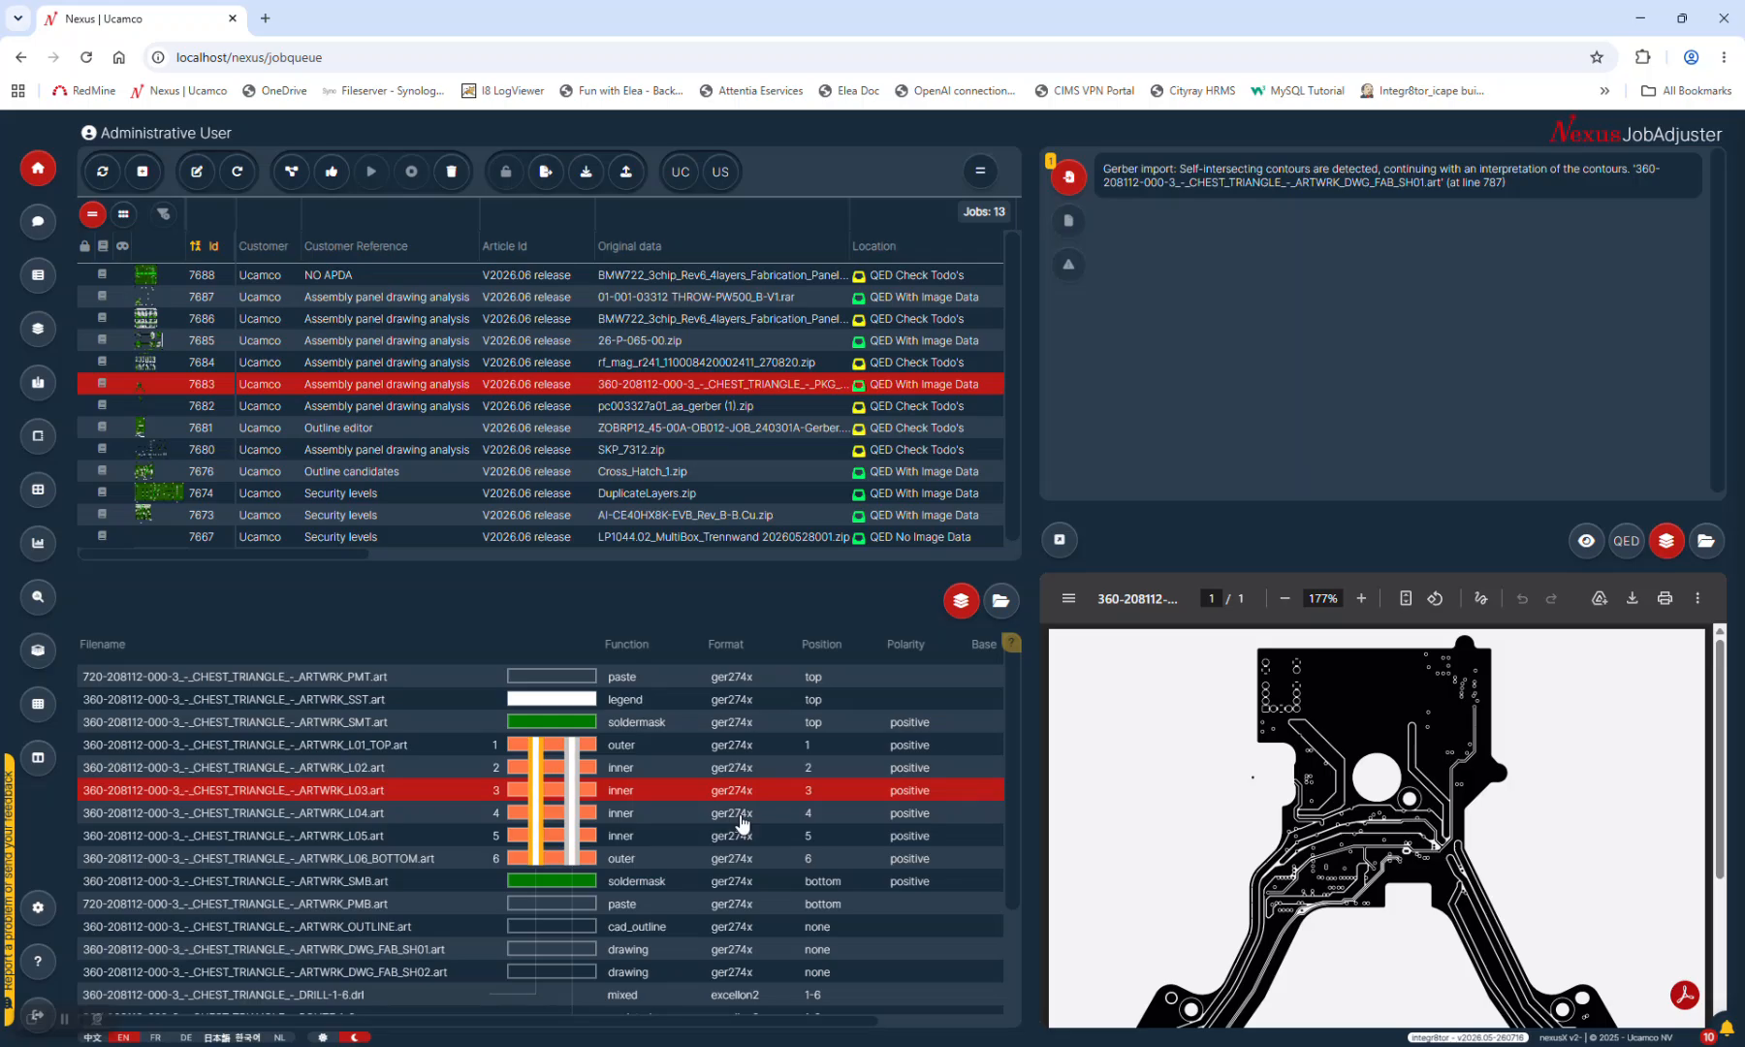
left_click(729, 853)
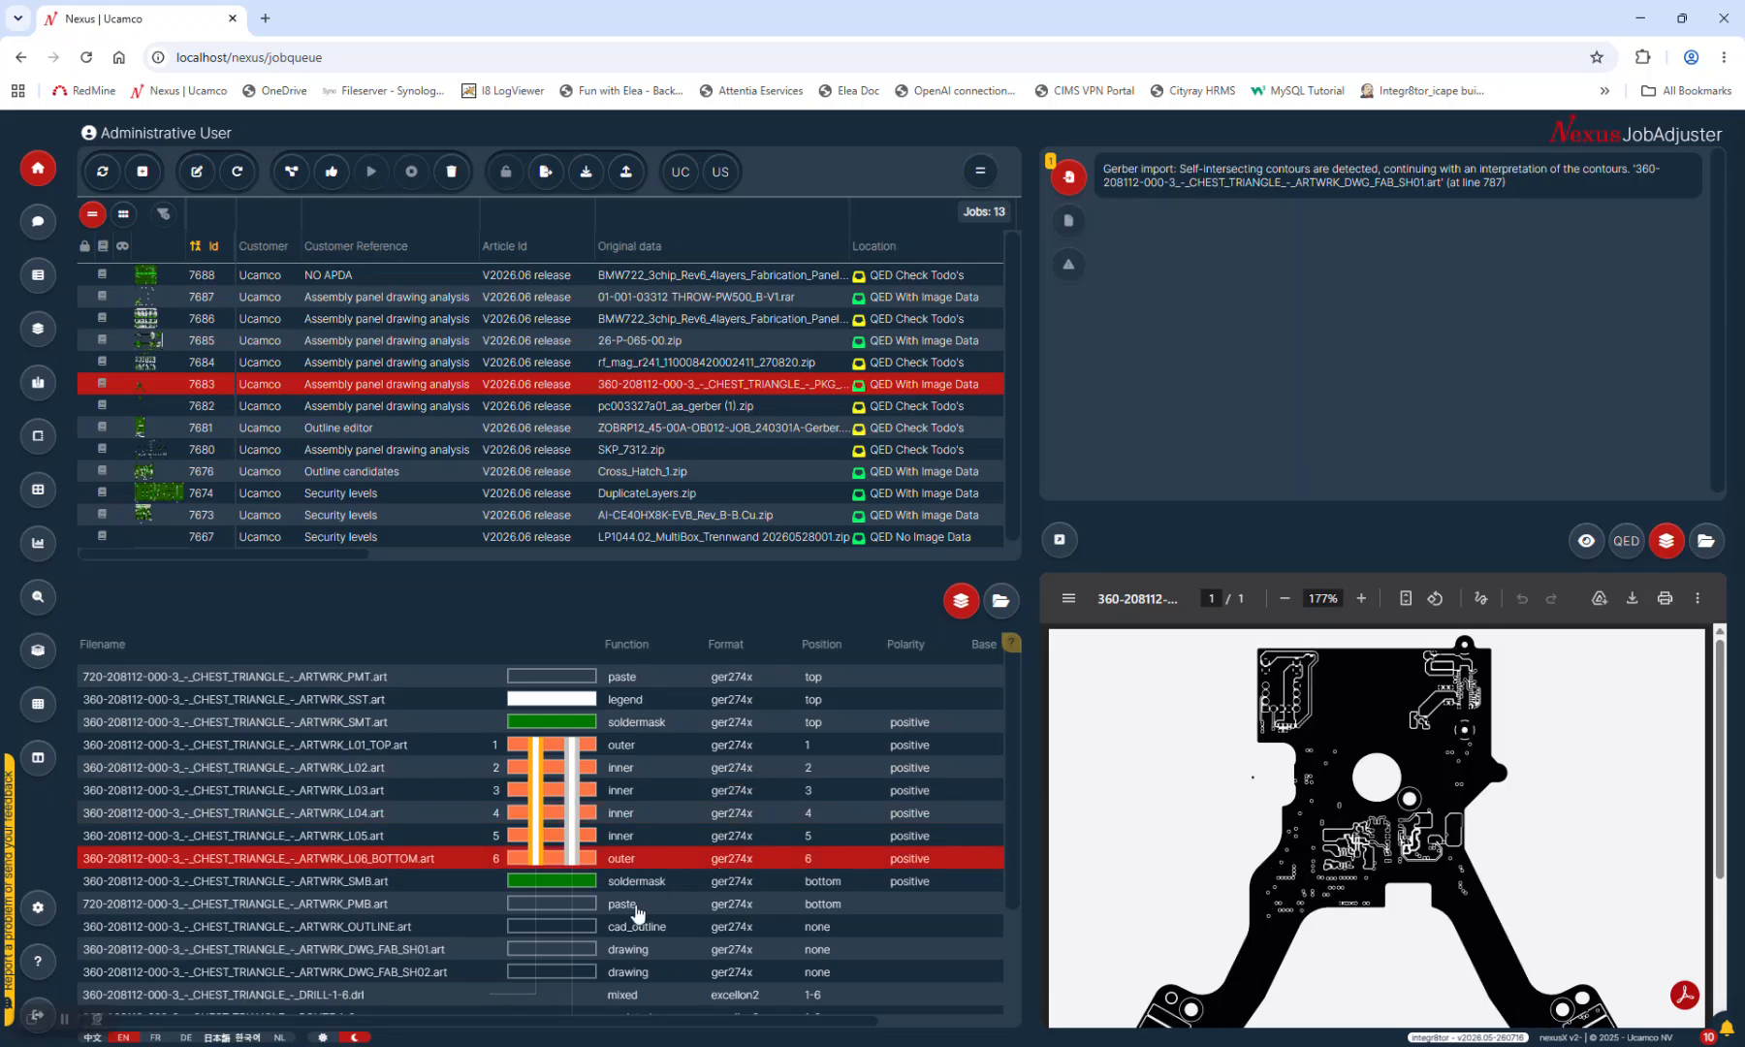
left_click(651, 881)
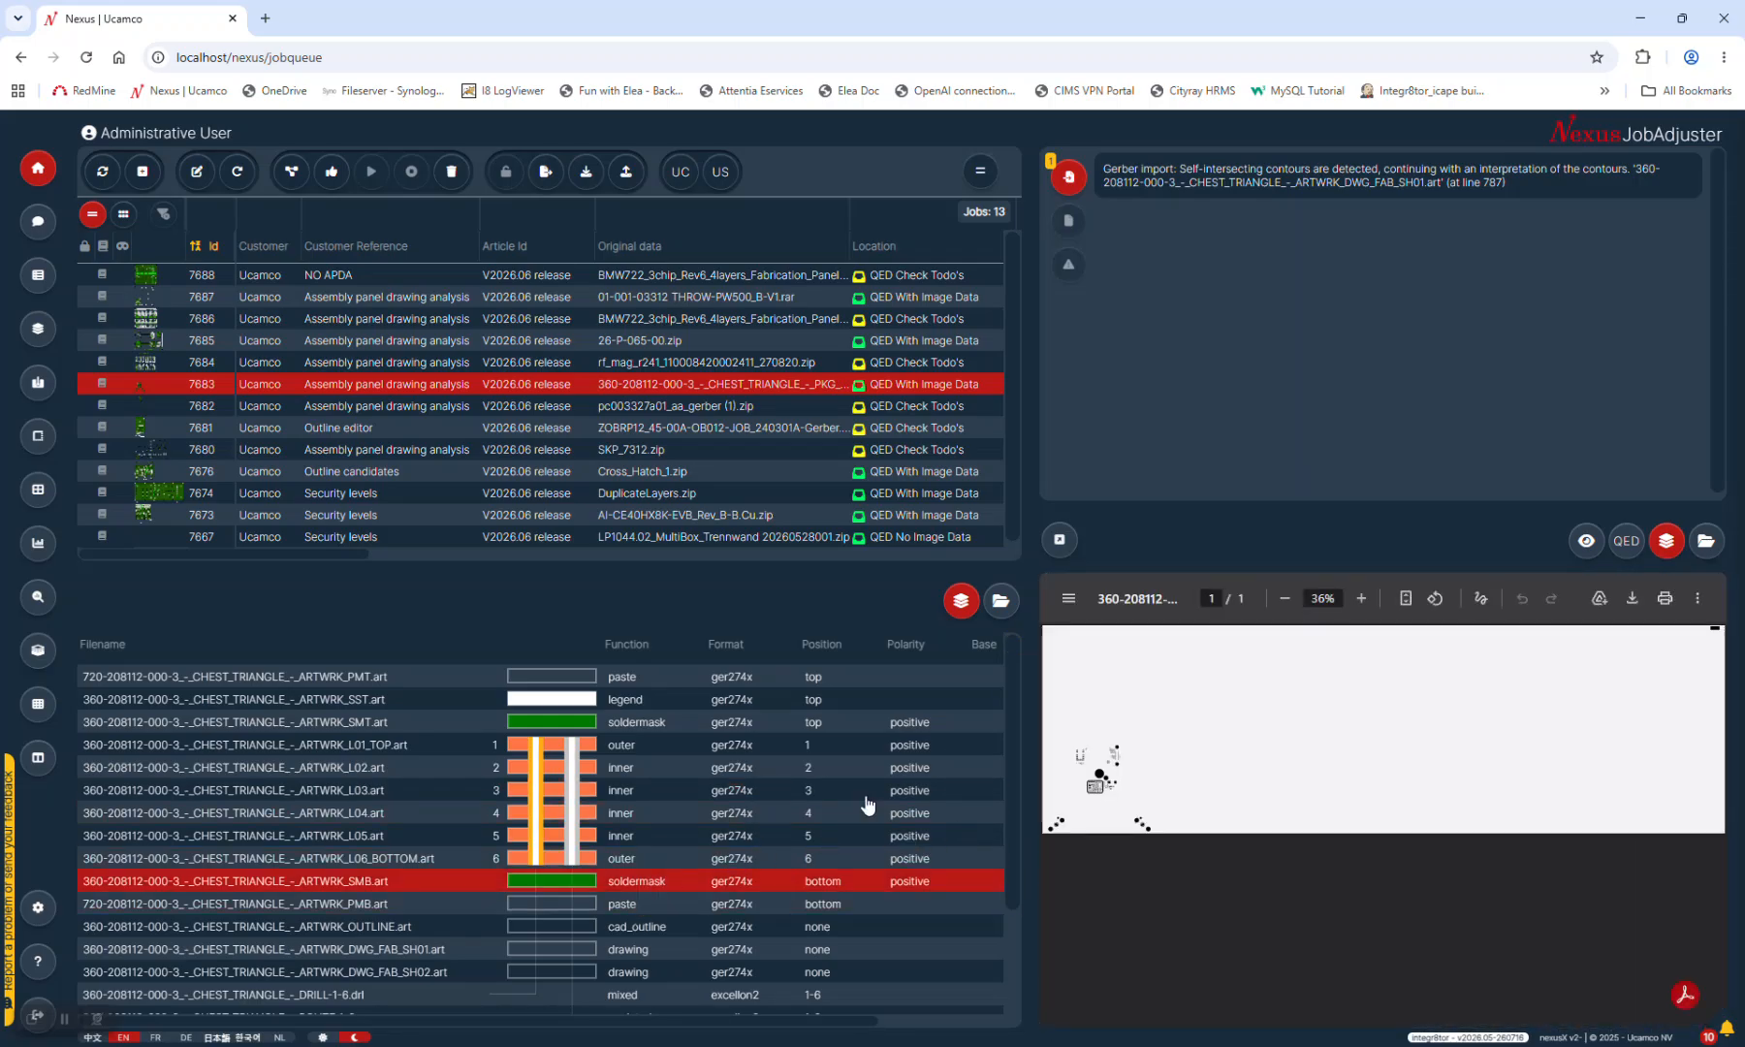
left_click(625, 815)
left_click(635, 789)
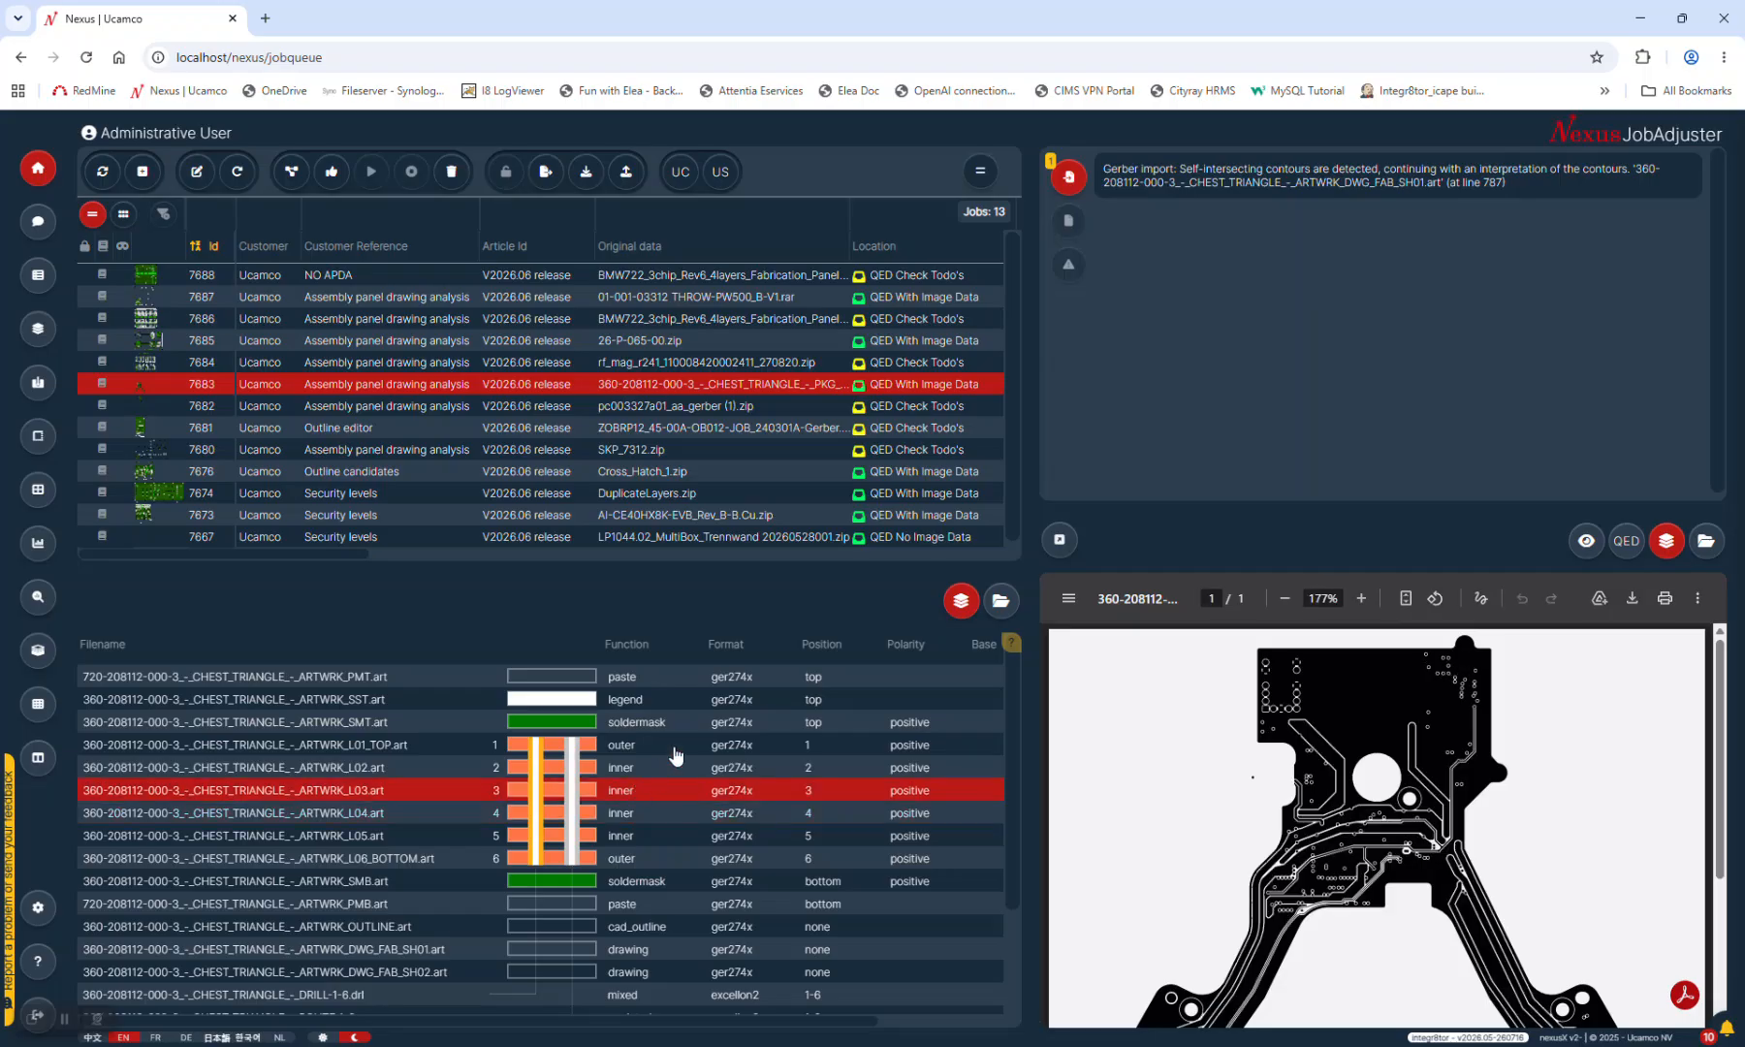
Preview the DWG_FAB_SH02 fabrication drawing, return to the board image, and show job 7683's QED report
left_click(419, 970)
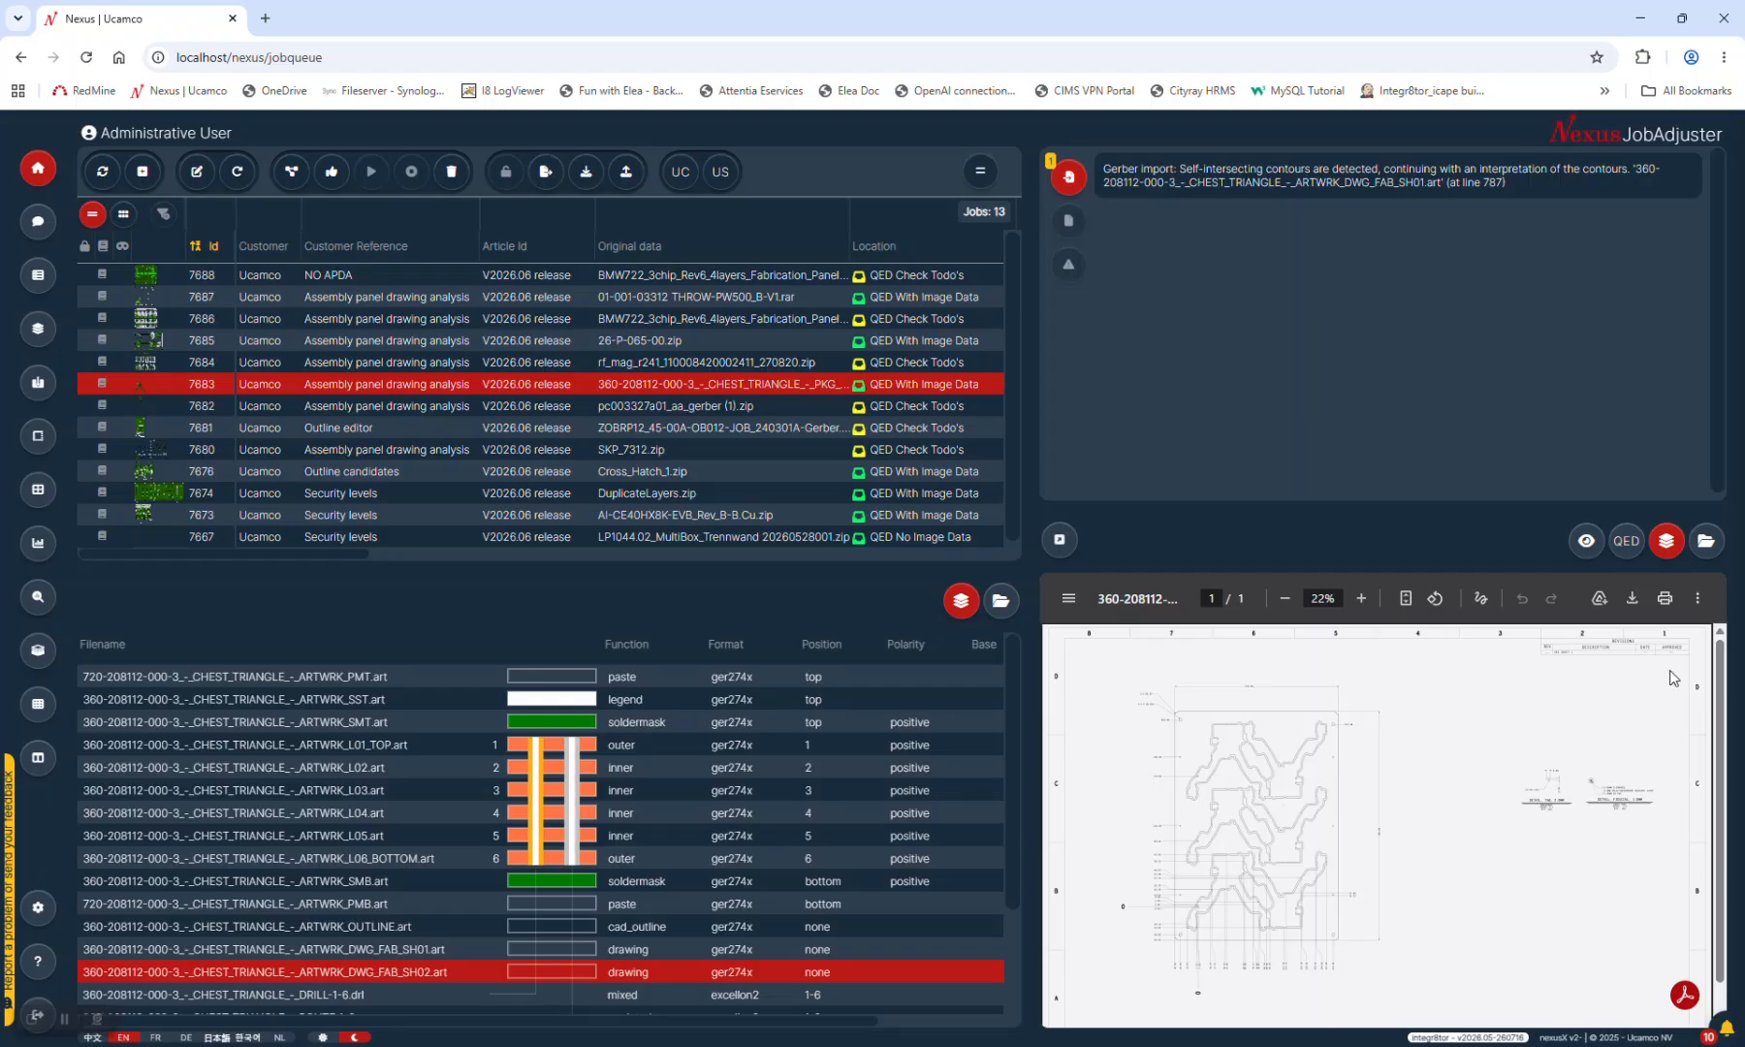
left_click(641, 386)
left_click(1626, 541)
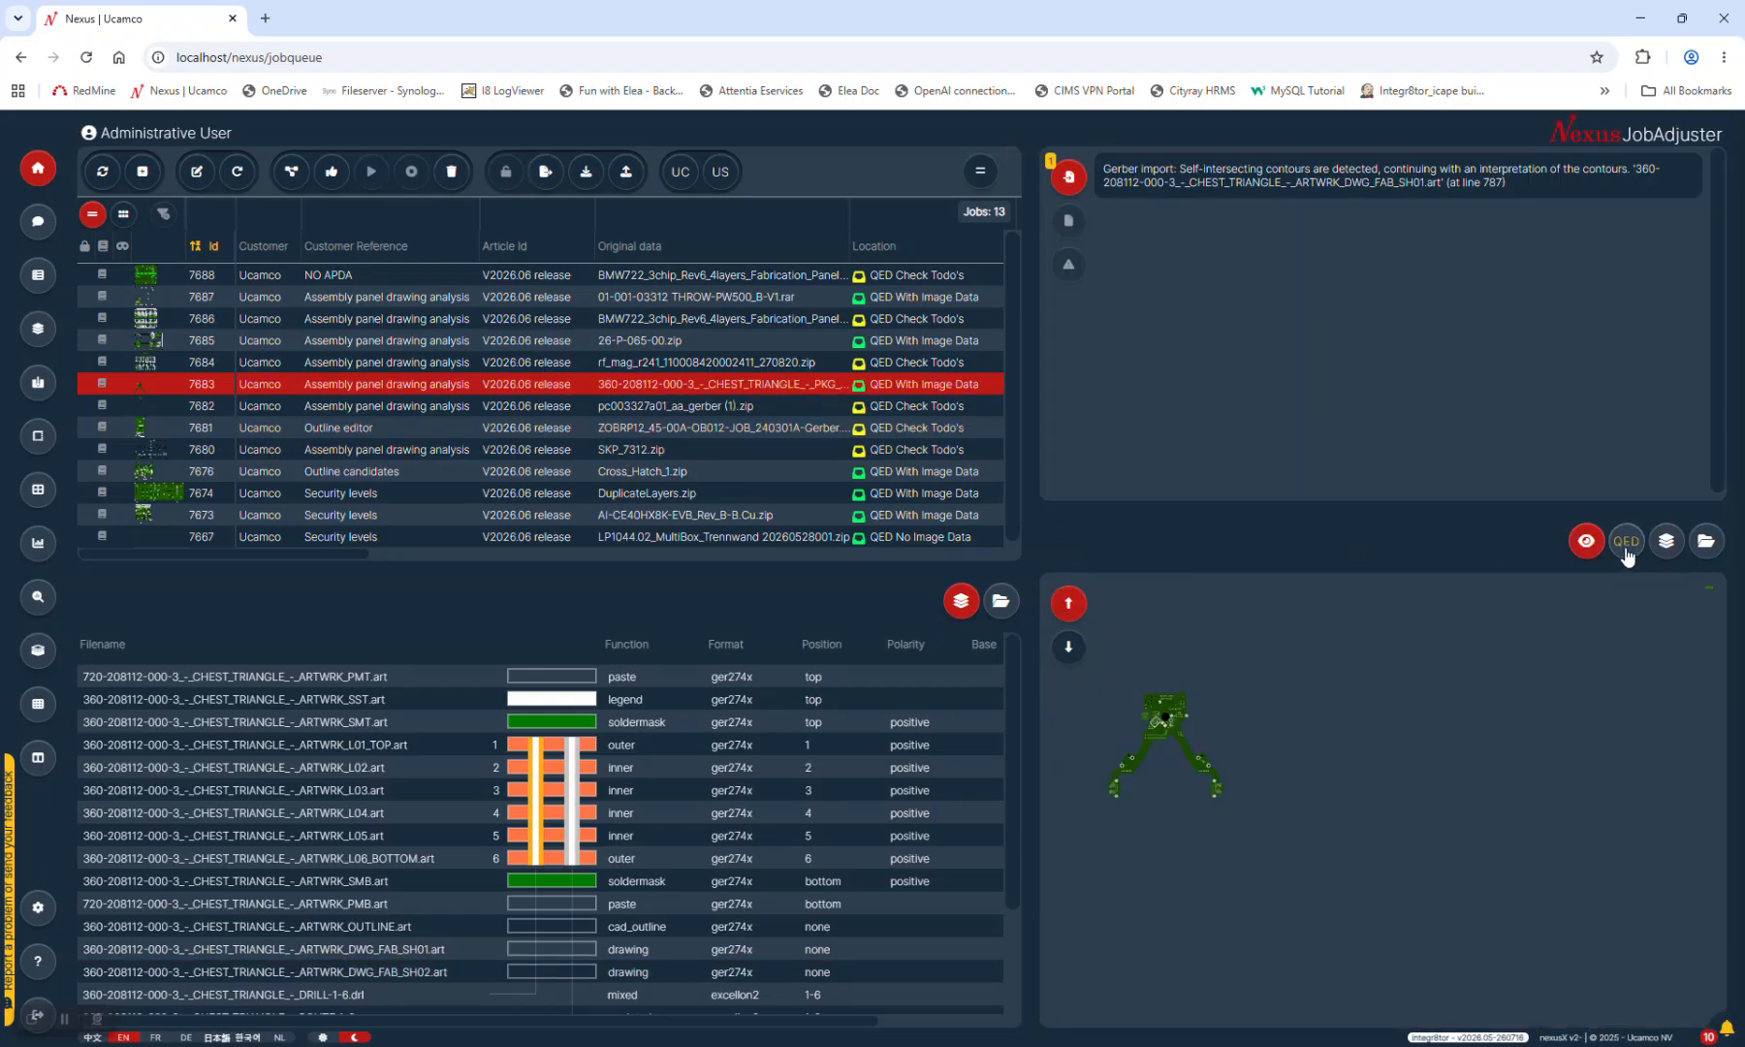
left_click(1683, 994)
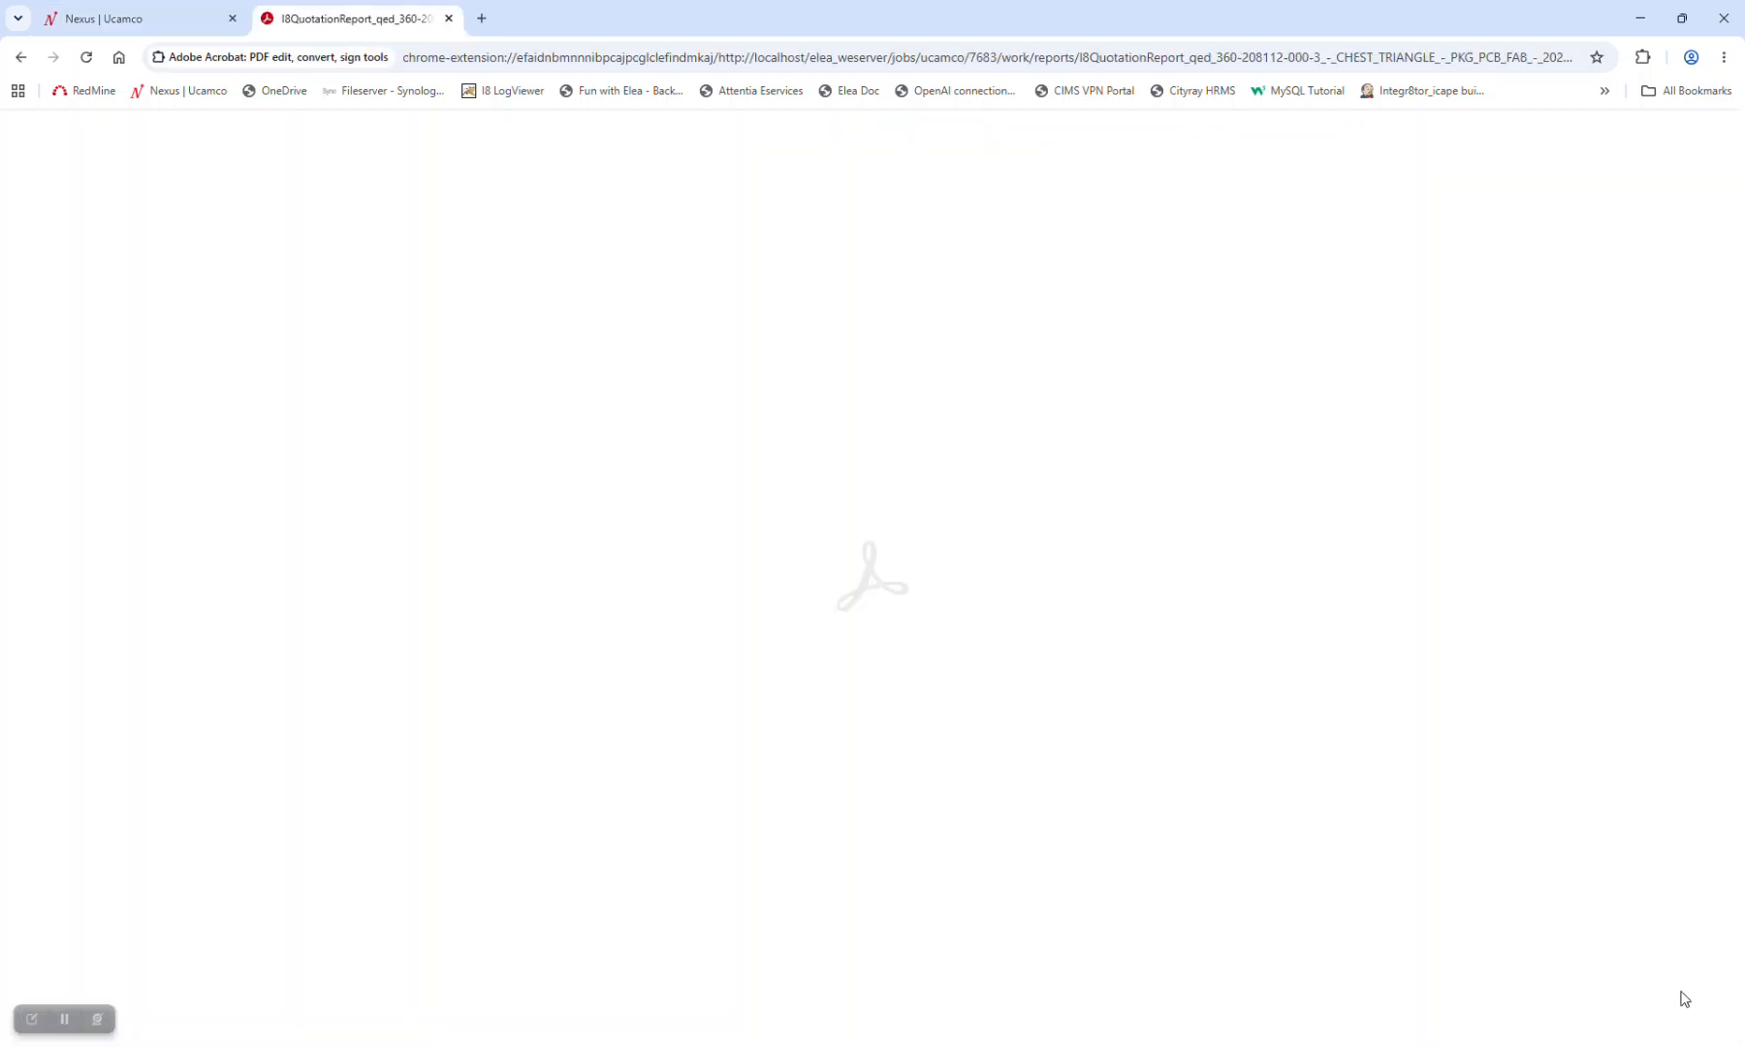
scroll(814, 589, "down", 5)
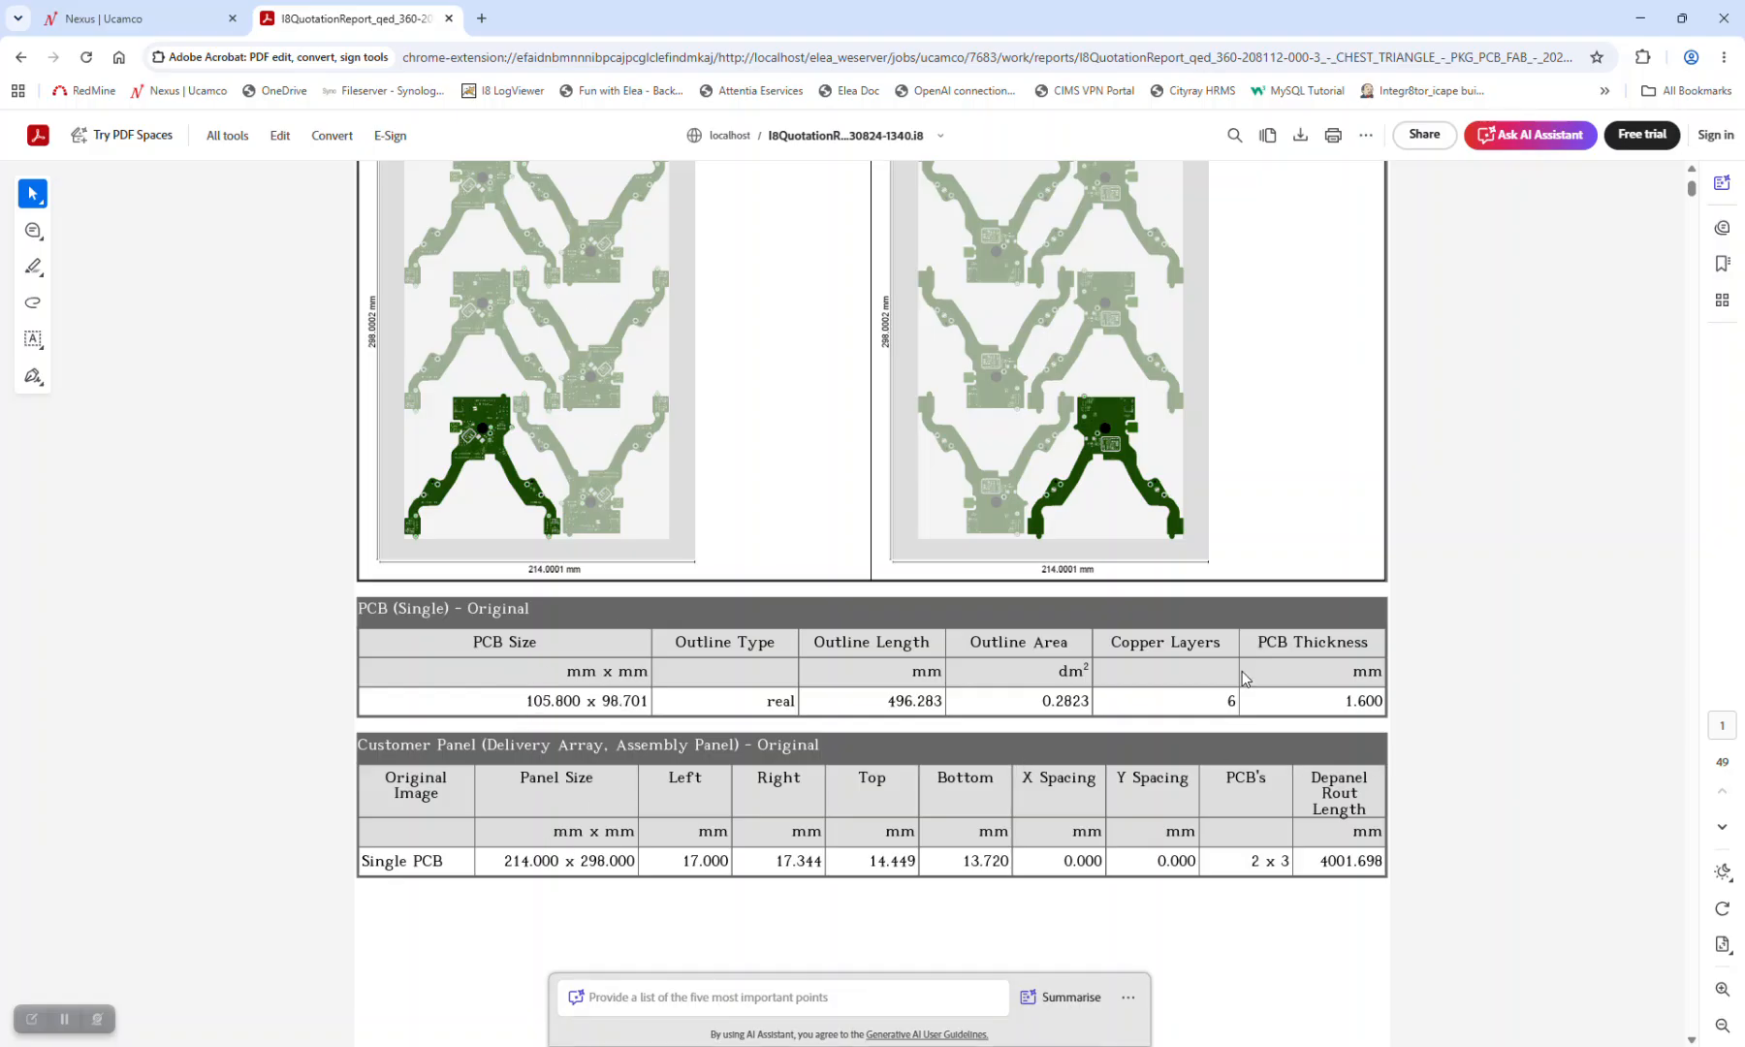
scroll(815, 436, "up", 5)
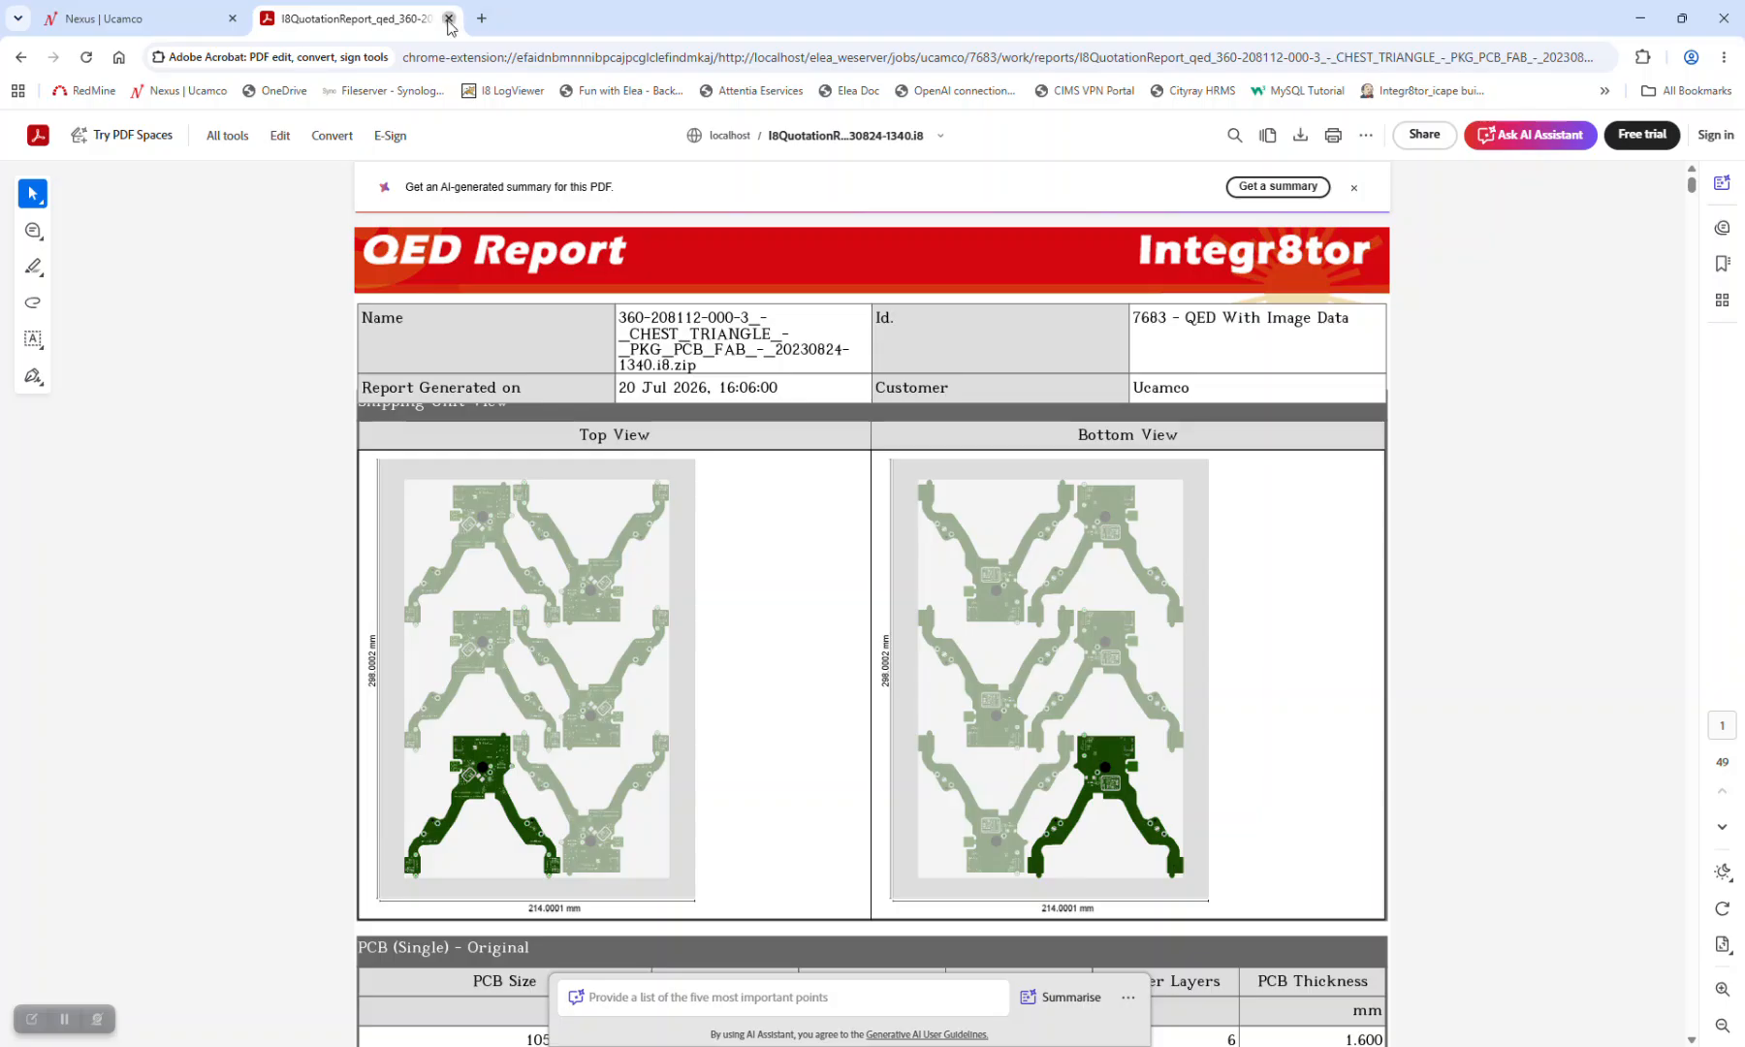
left_click(449, 18)
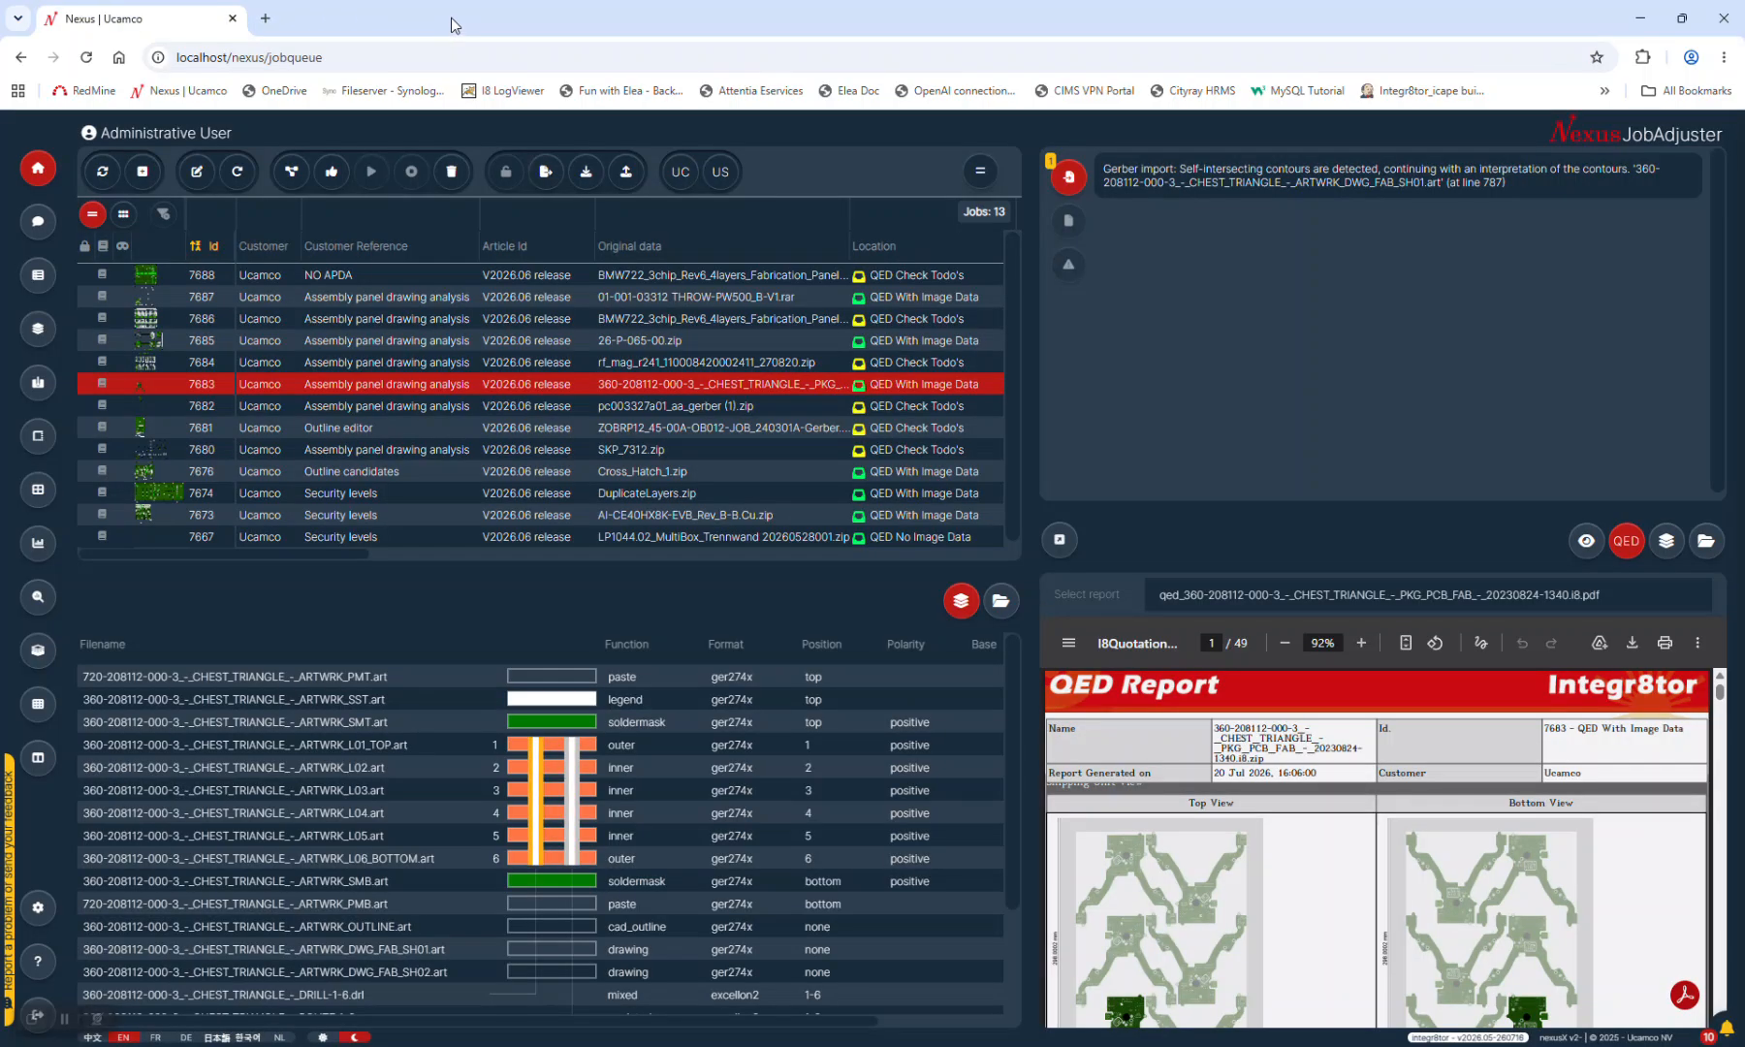
Load job 7684 and scroll through its QED report
left_click(690, 364)
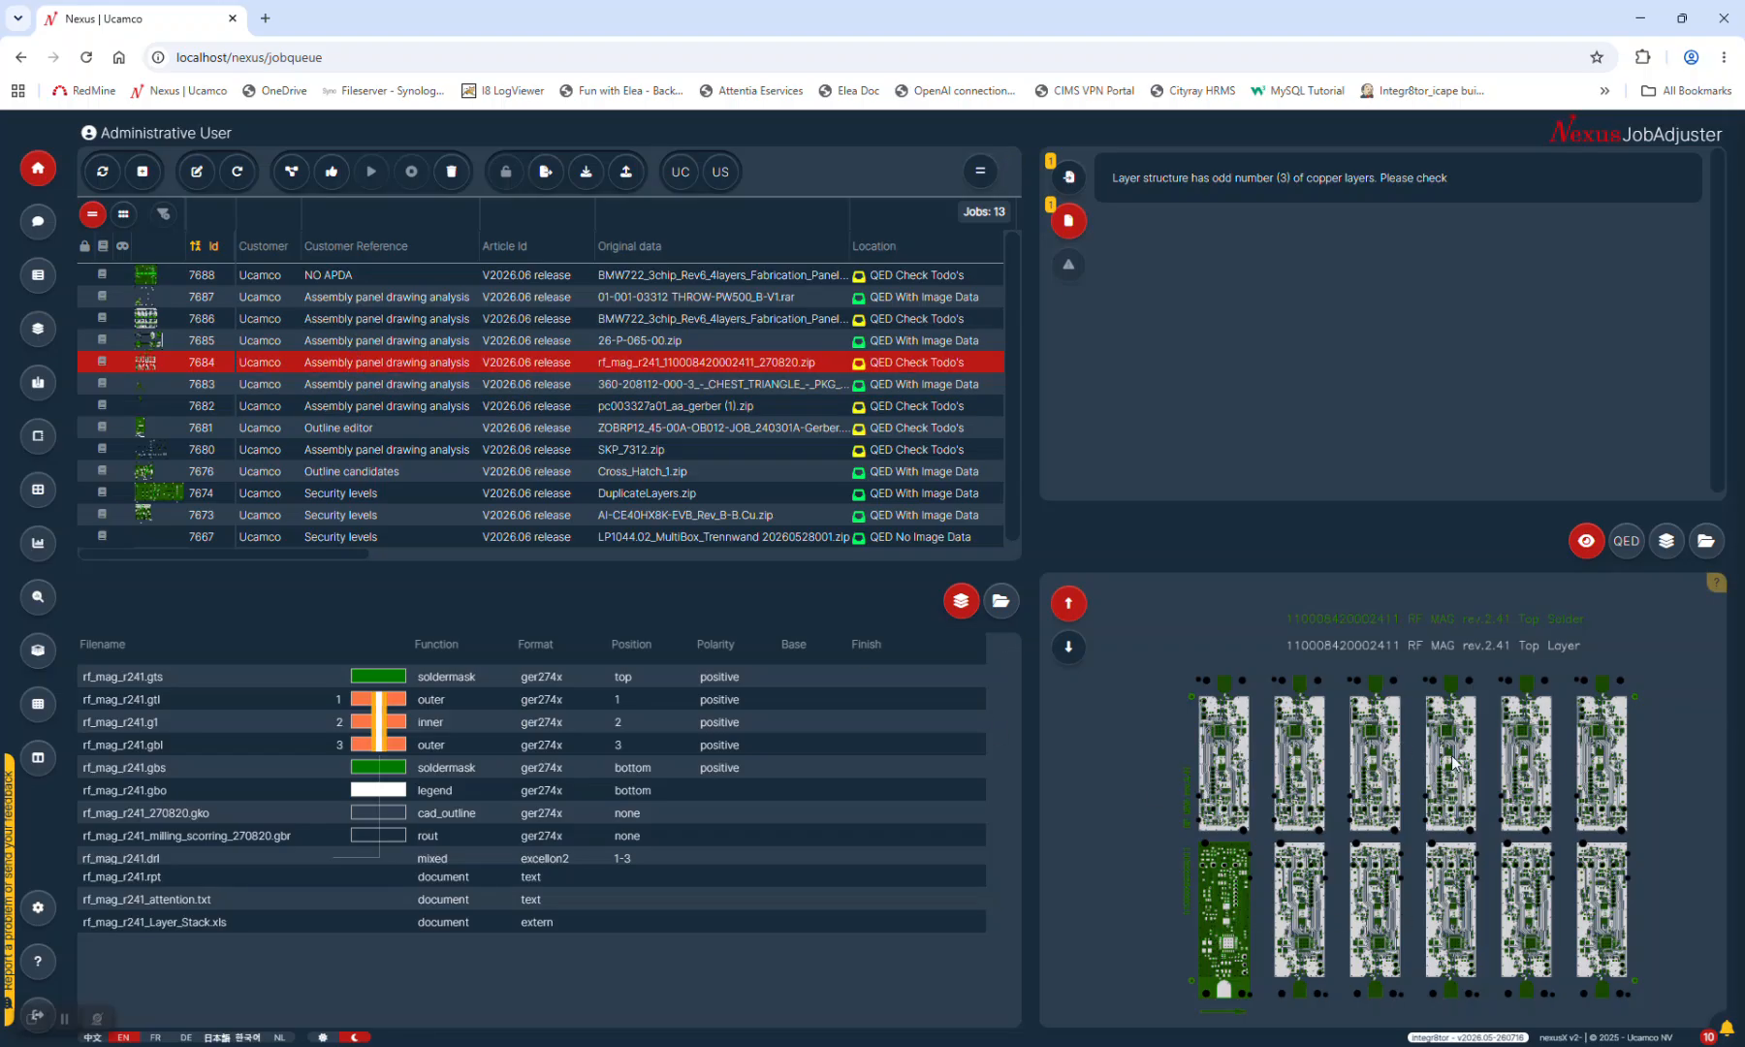
left_click(1625, 541)
scroll(1395, 793, "down", 3)
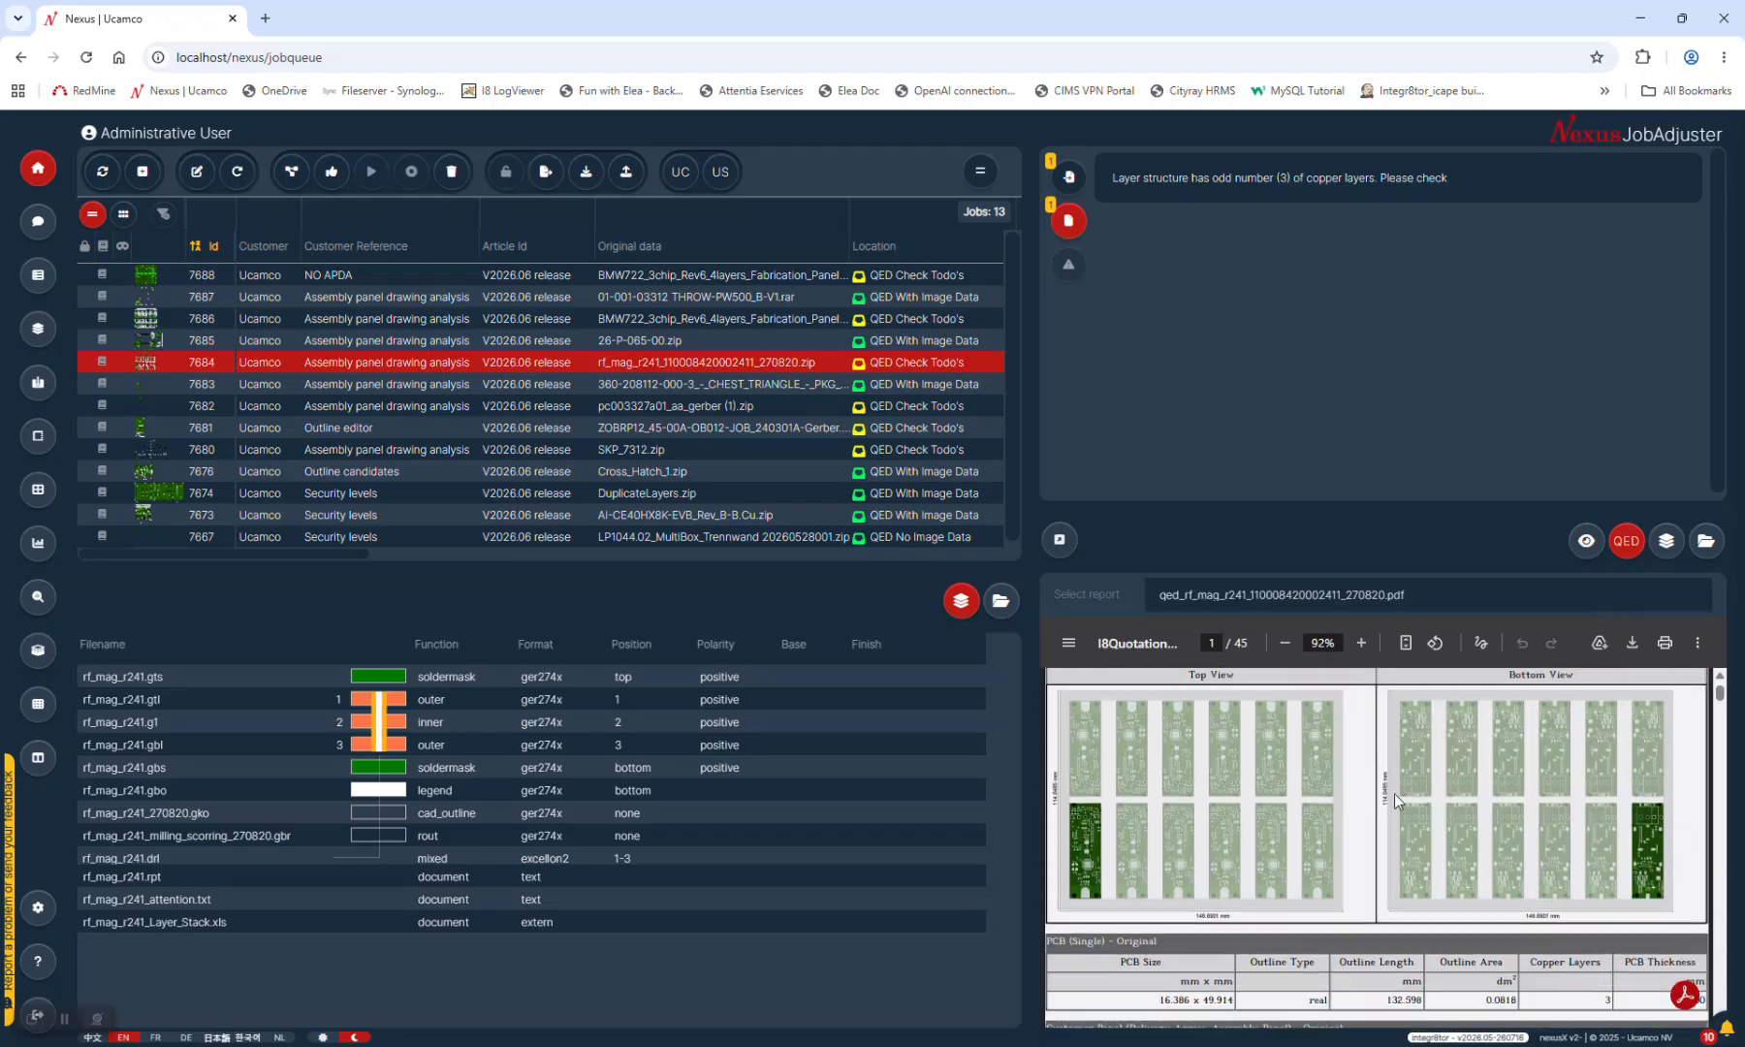
scroll(1397, 786, "up", 1)
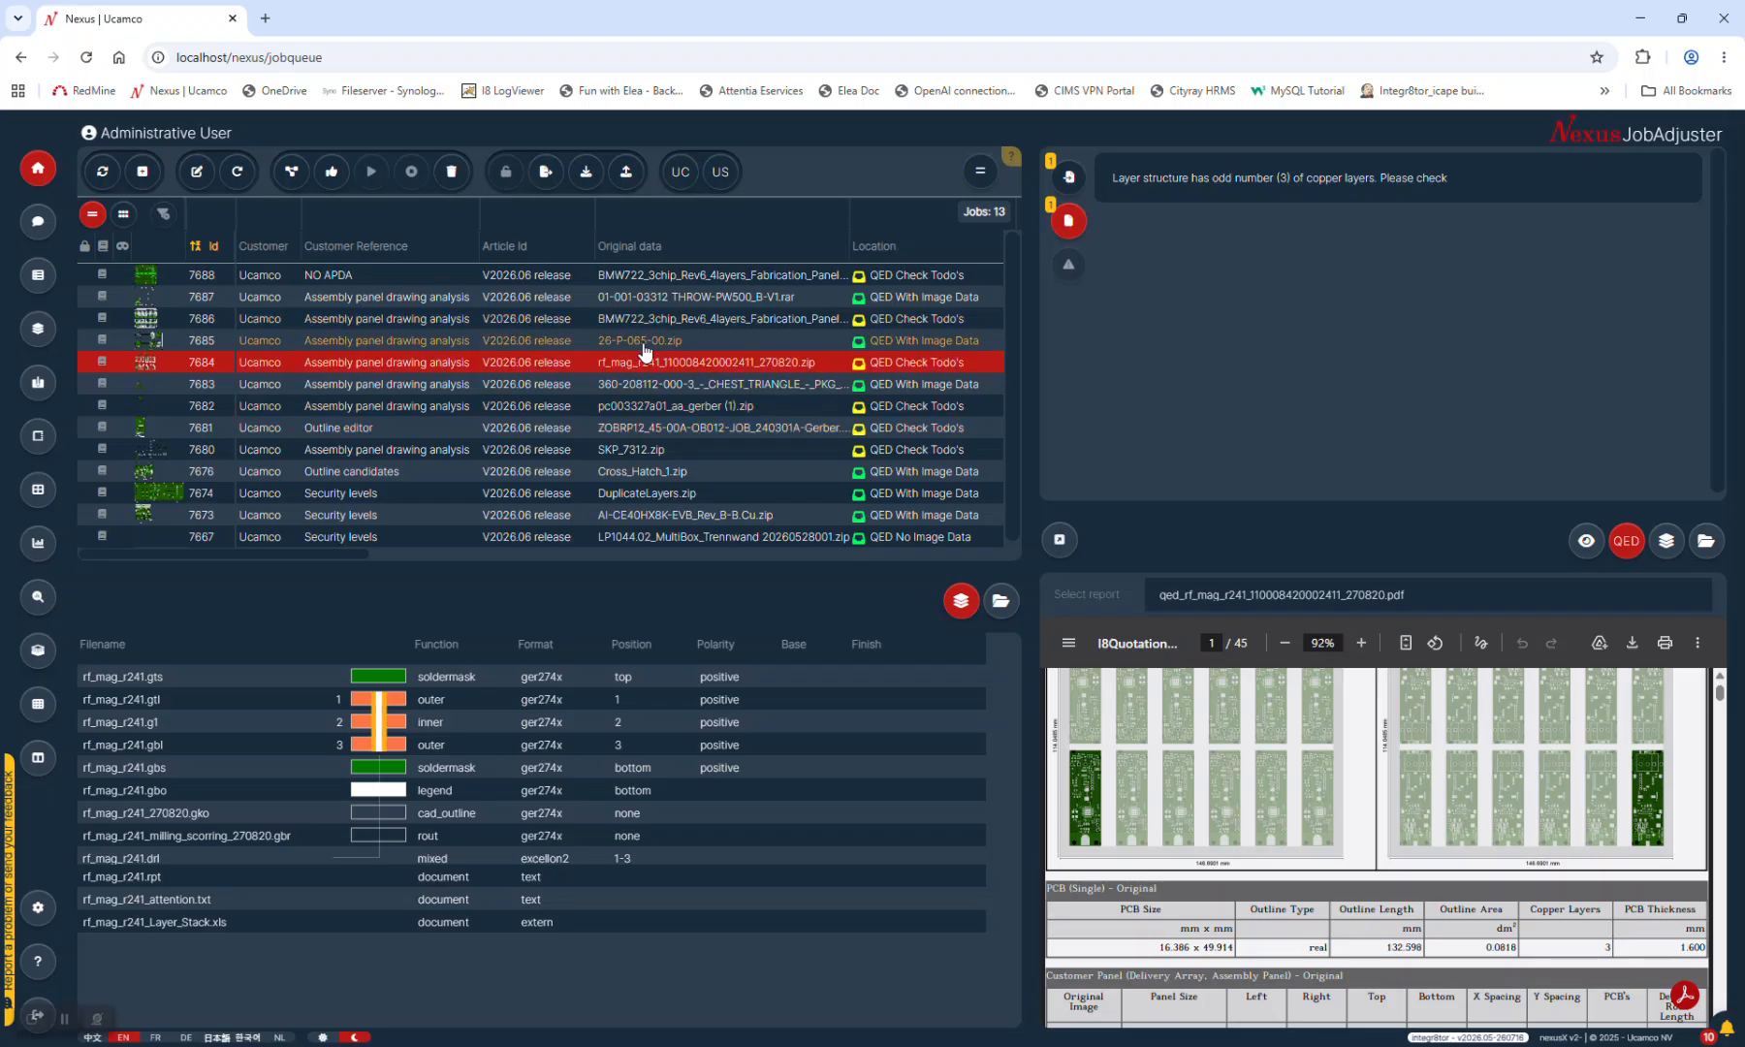
Load job 7685 (26-P-065-00.zip) and scroll through its 48-page qed_26-P-065-00.pdf report
left_click(646, 344)
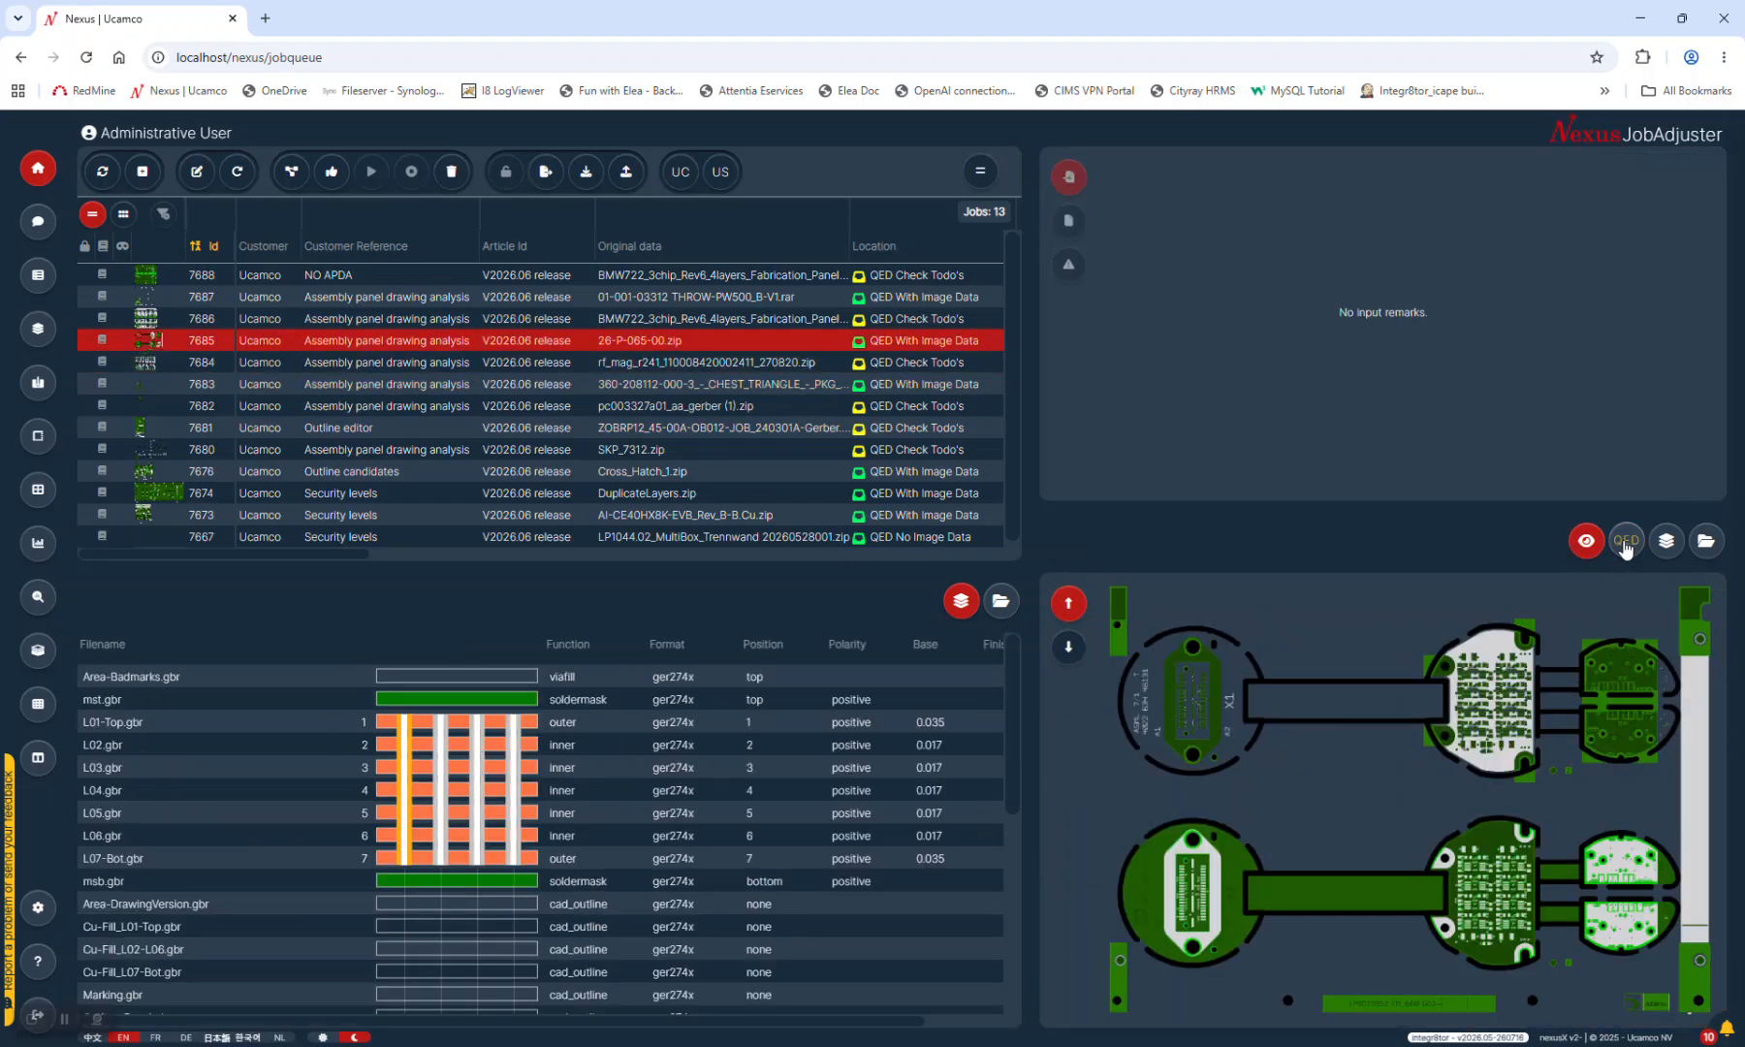
left_click(1626, 543)
scroll(1437, 785, "down", 3)
scroll(1435, 787, "down", 5)
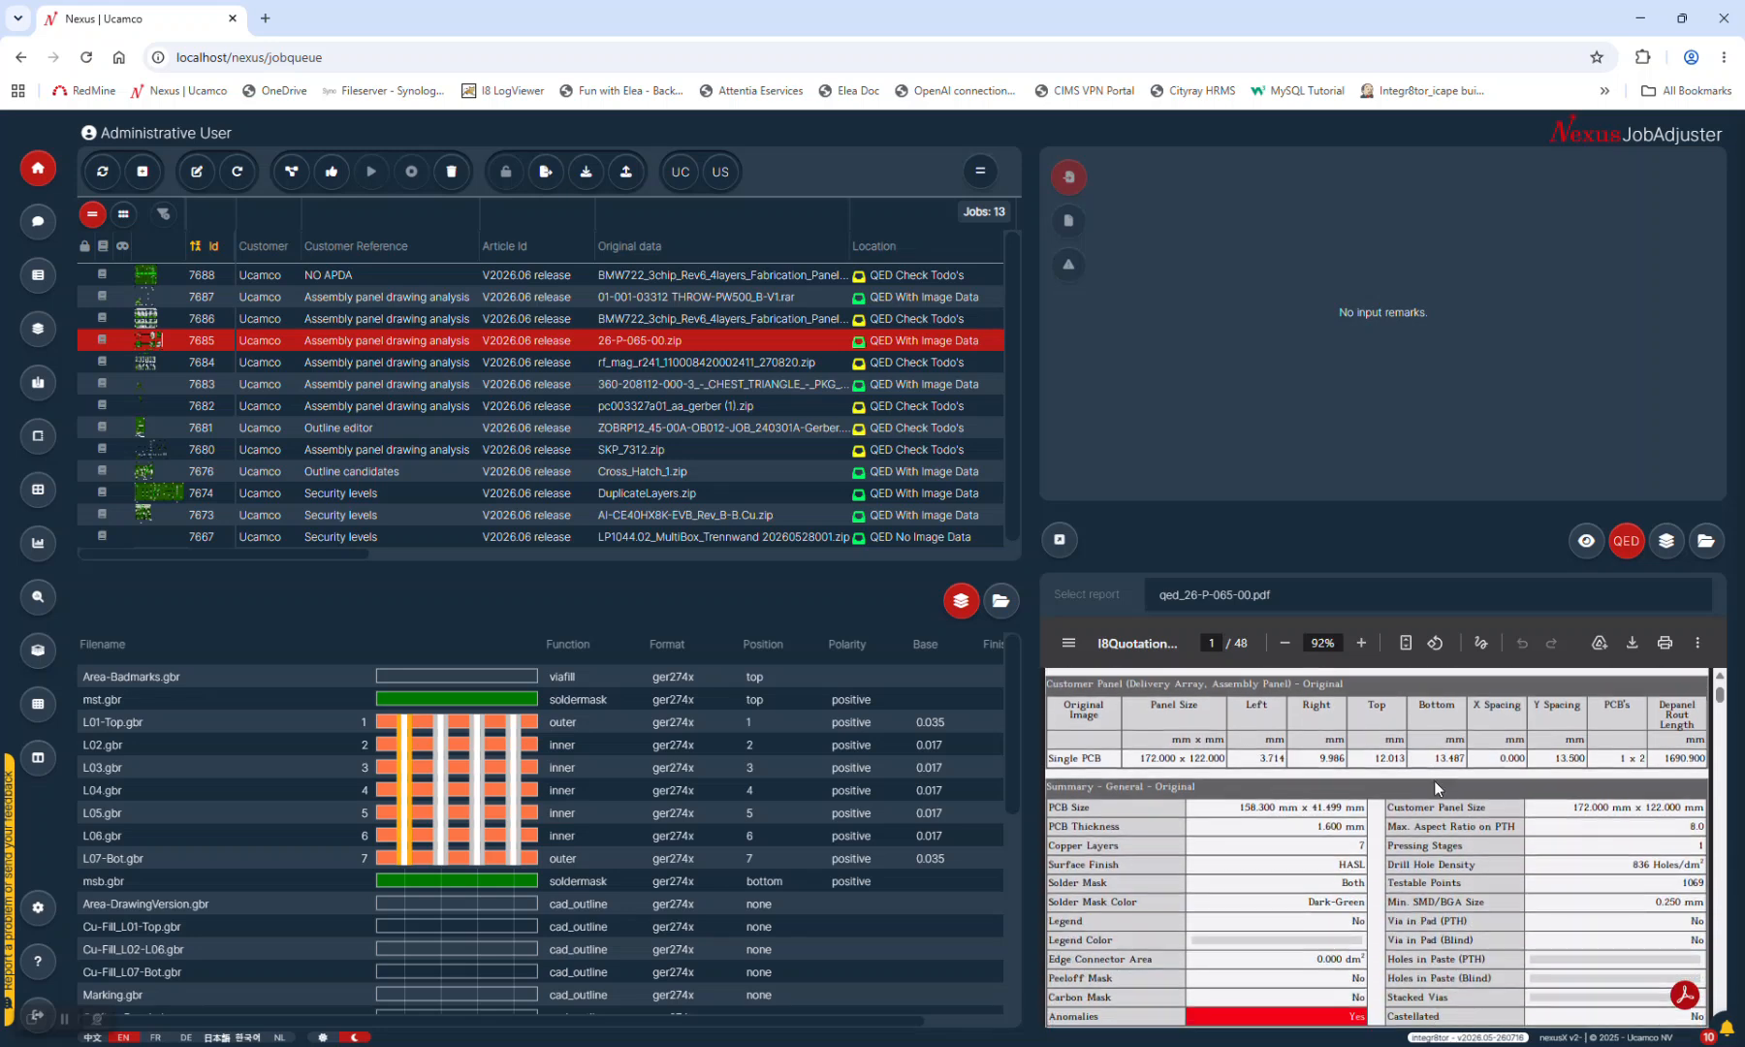
scroll(1434, 780, "up", 8)
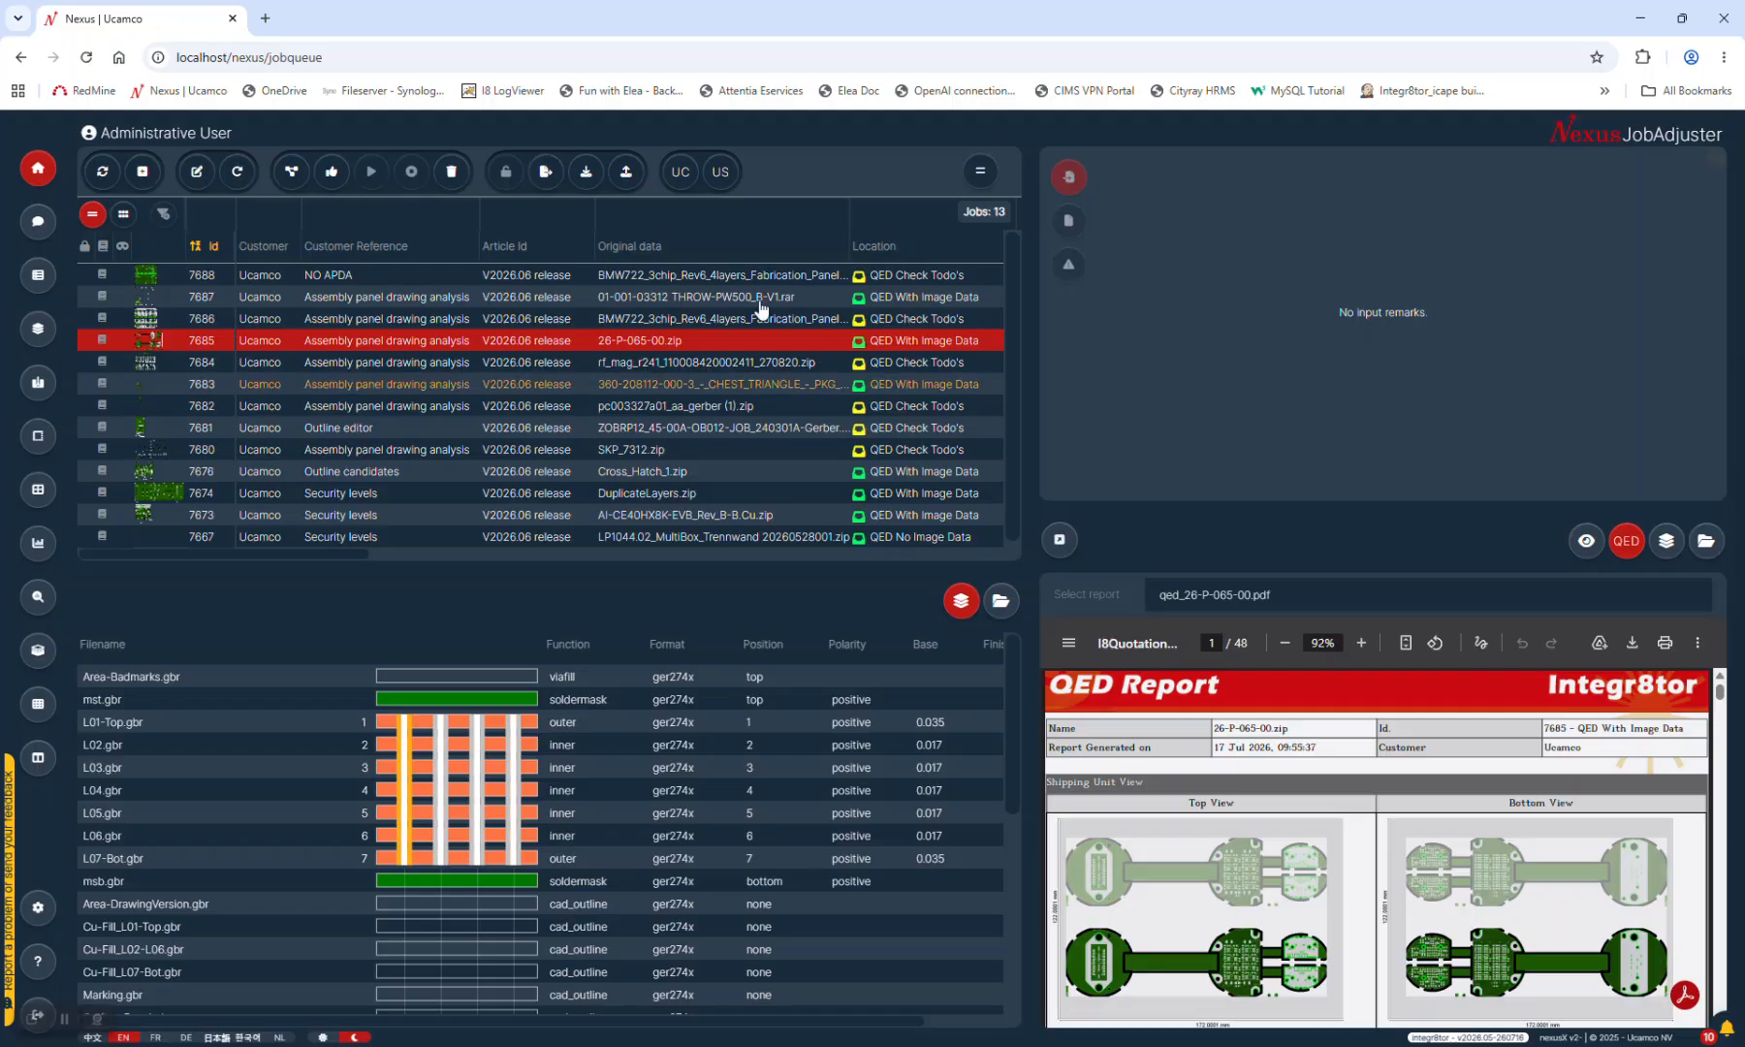
Scroll job 7686's QED report, return to its board image, then load job 7688's board preview
left_click(423, 320)
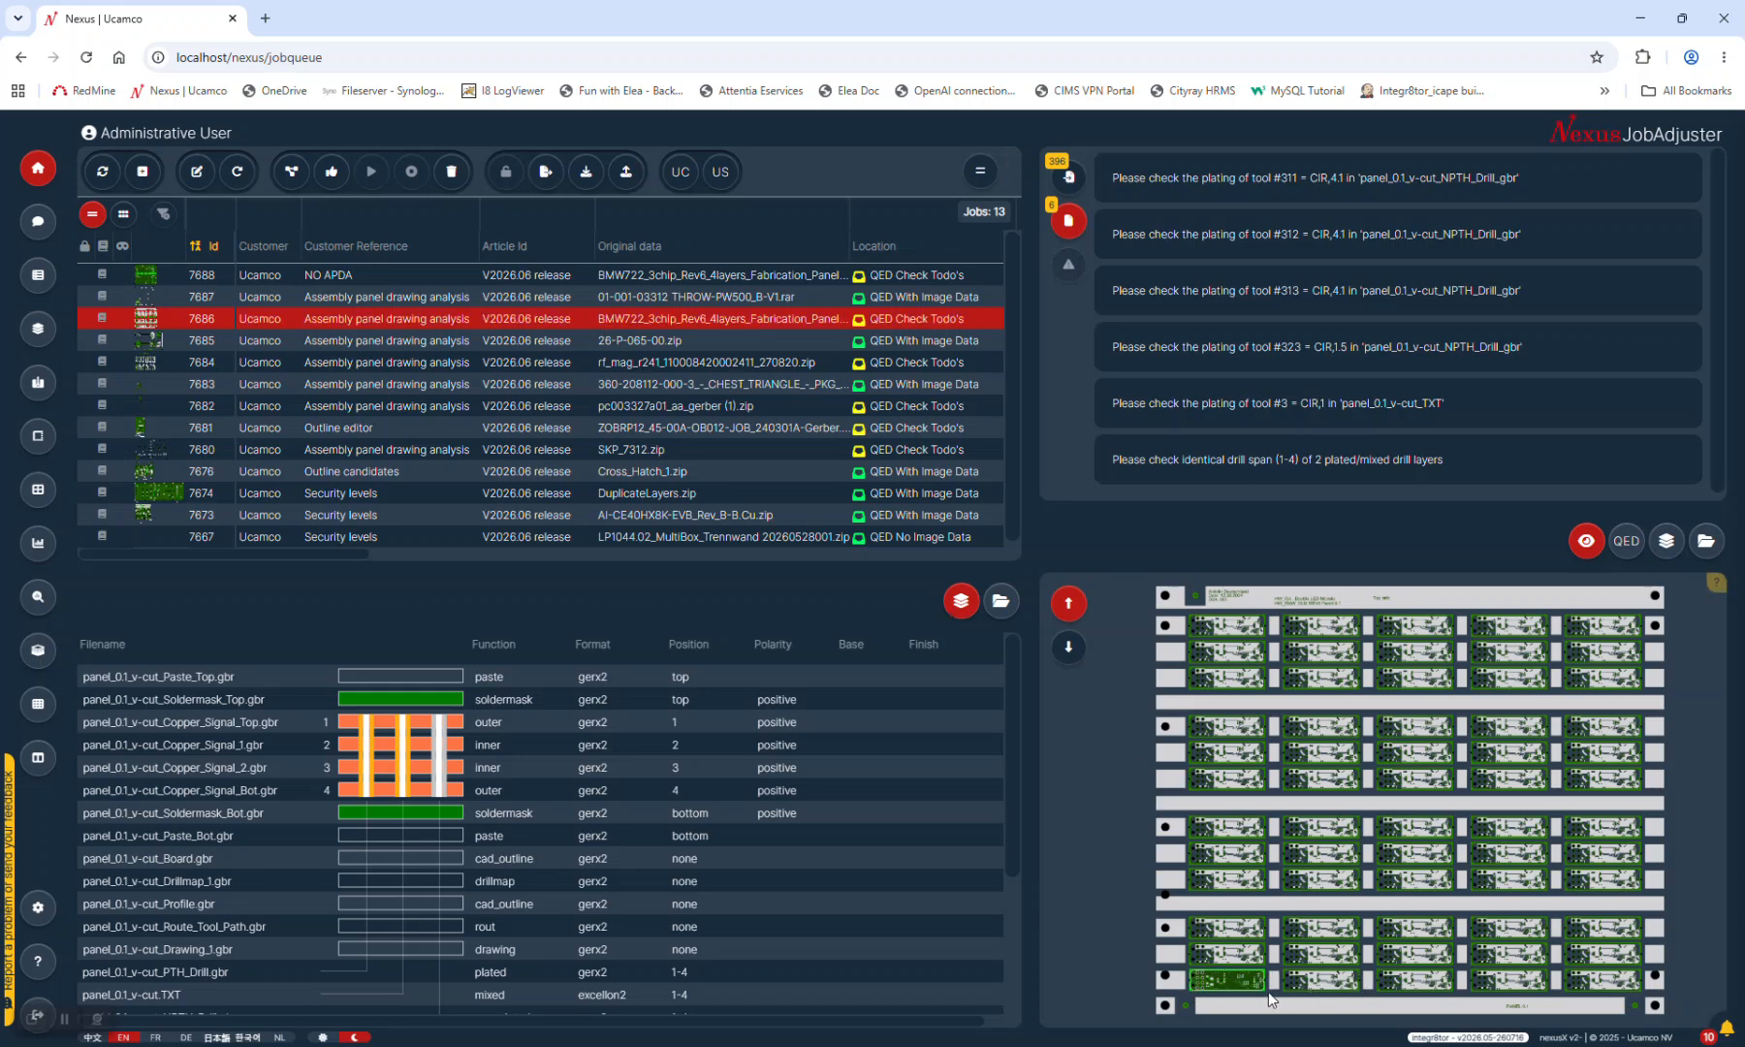
left_click(1626, 540)
scroll(1396, 843, "down", 3)
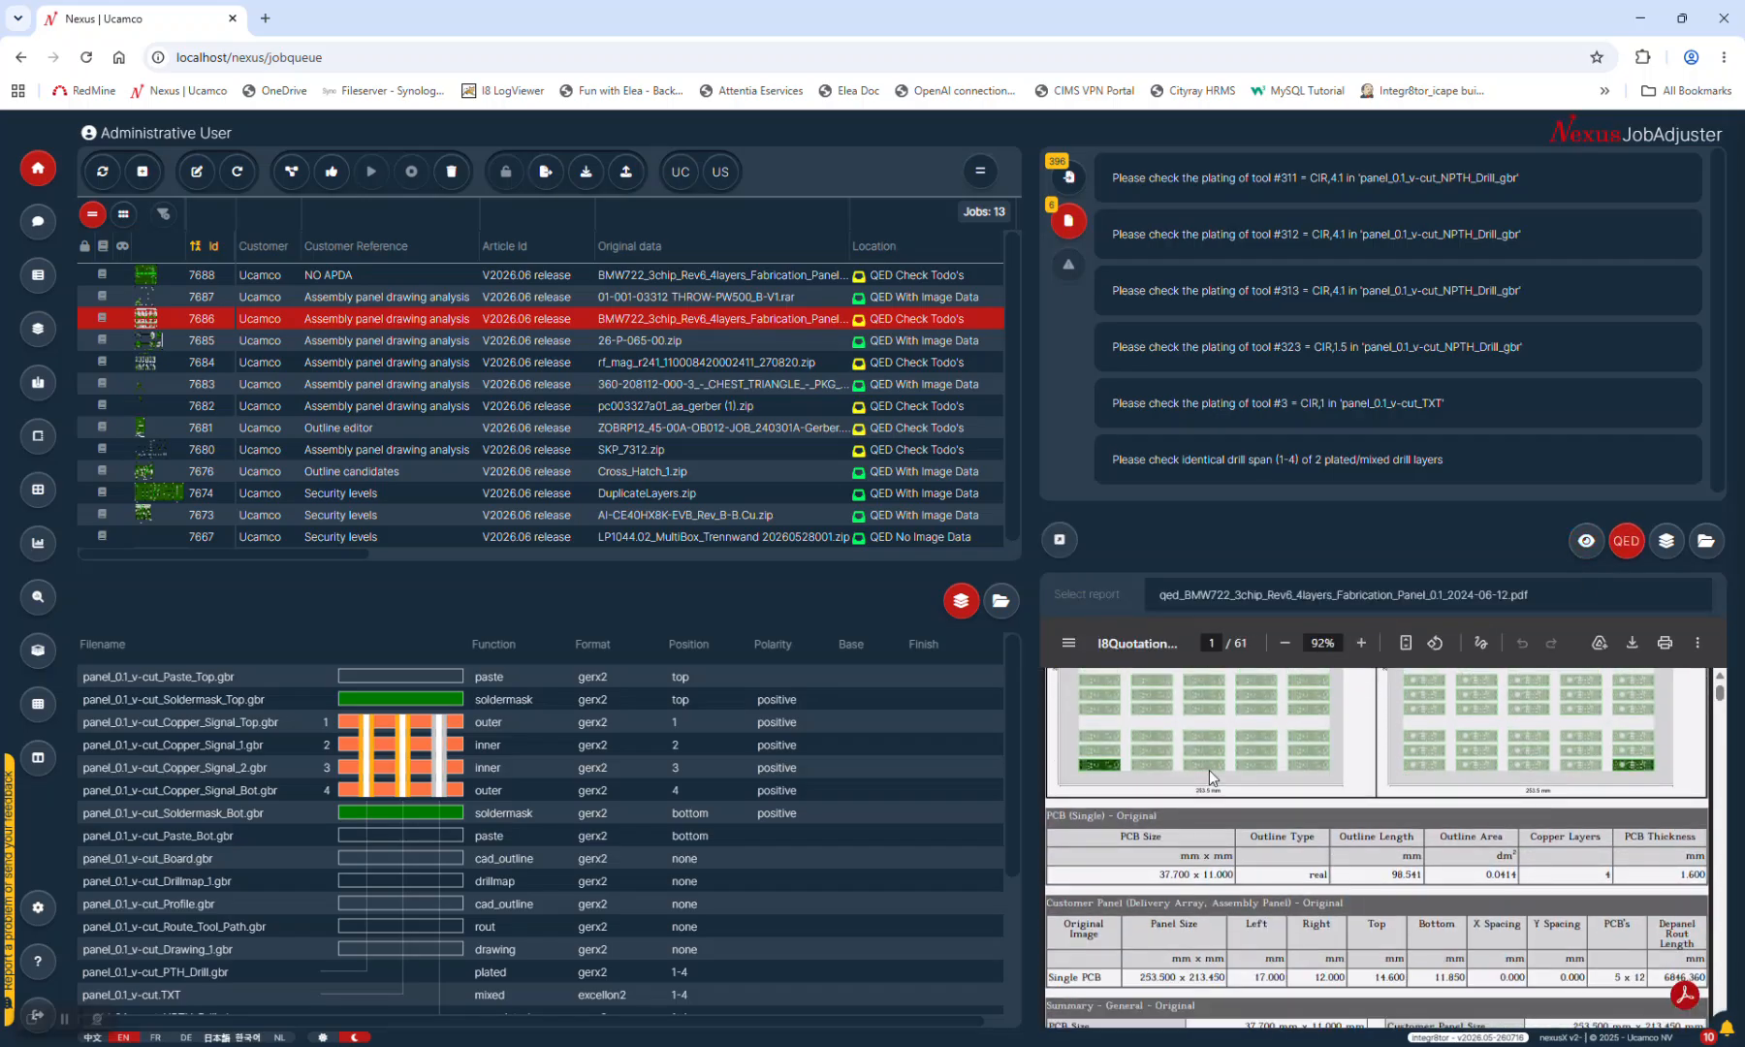
scroll(1288, 755, "up", 2)
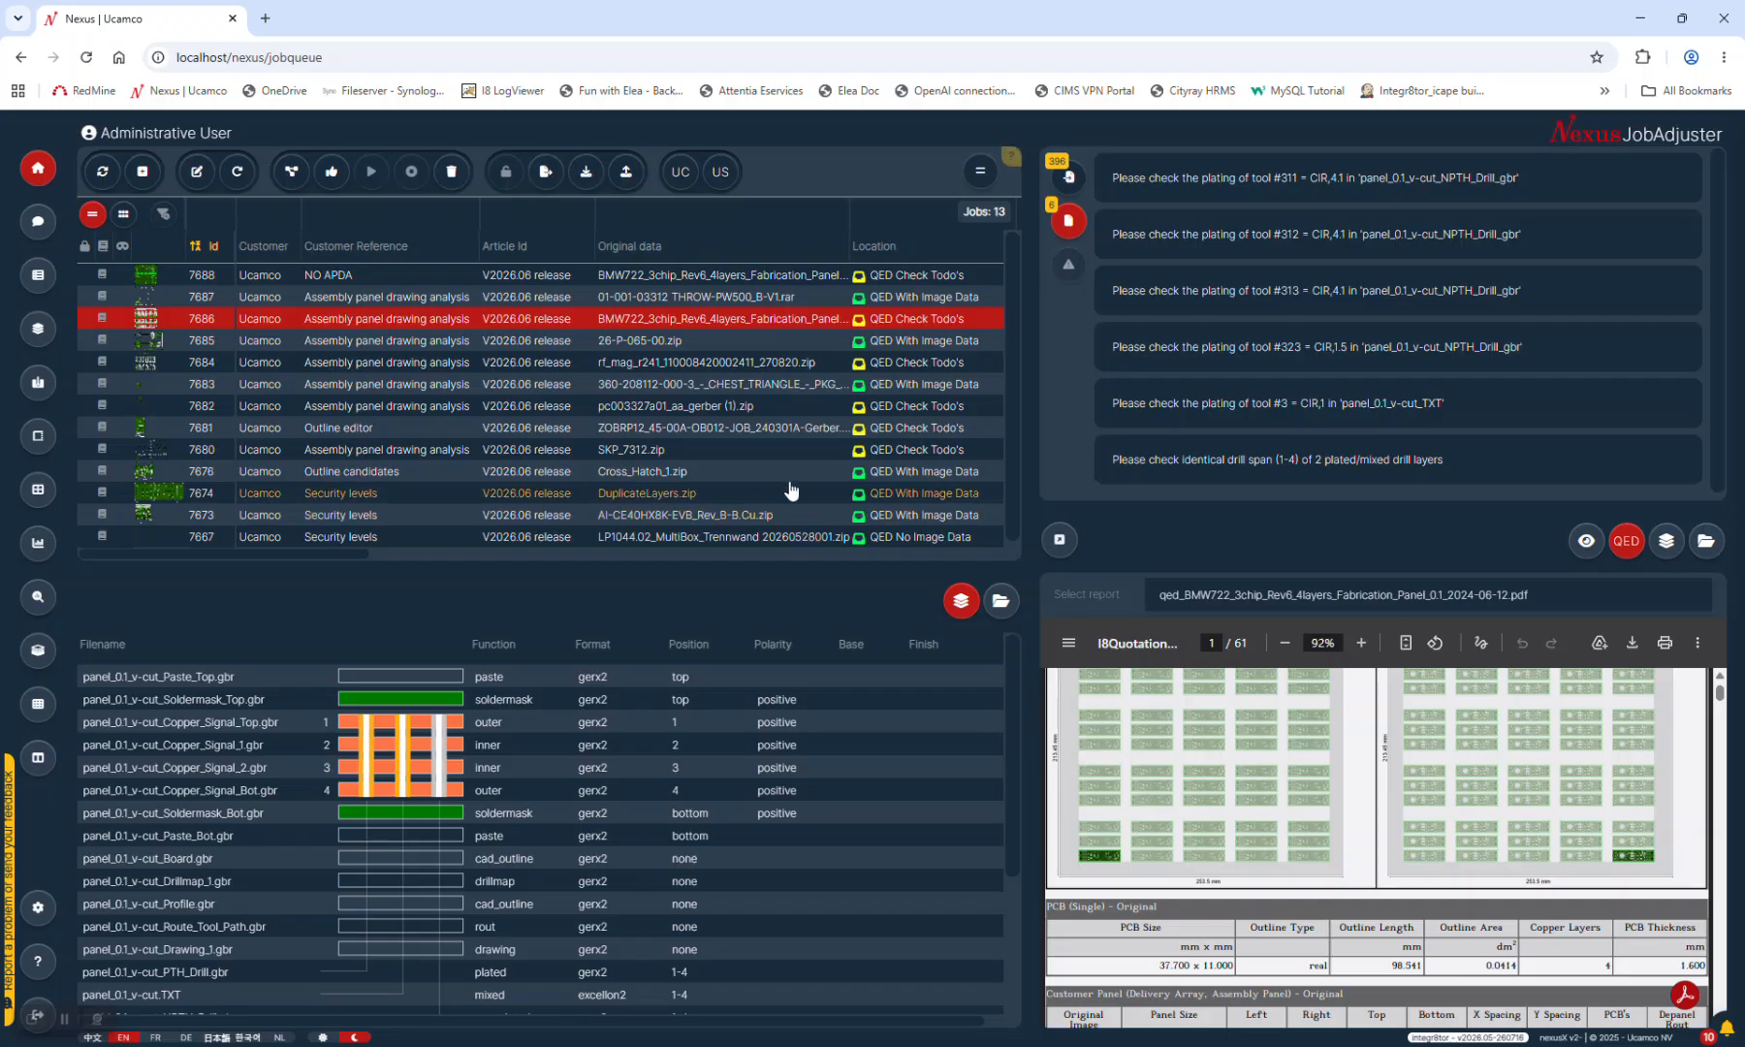
left_click(655, 324)
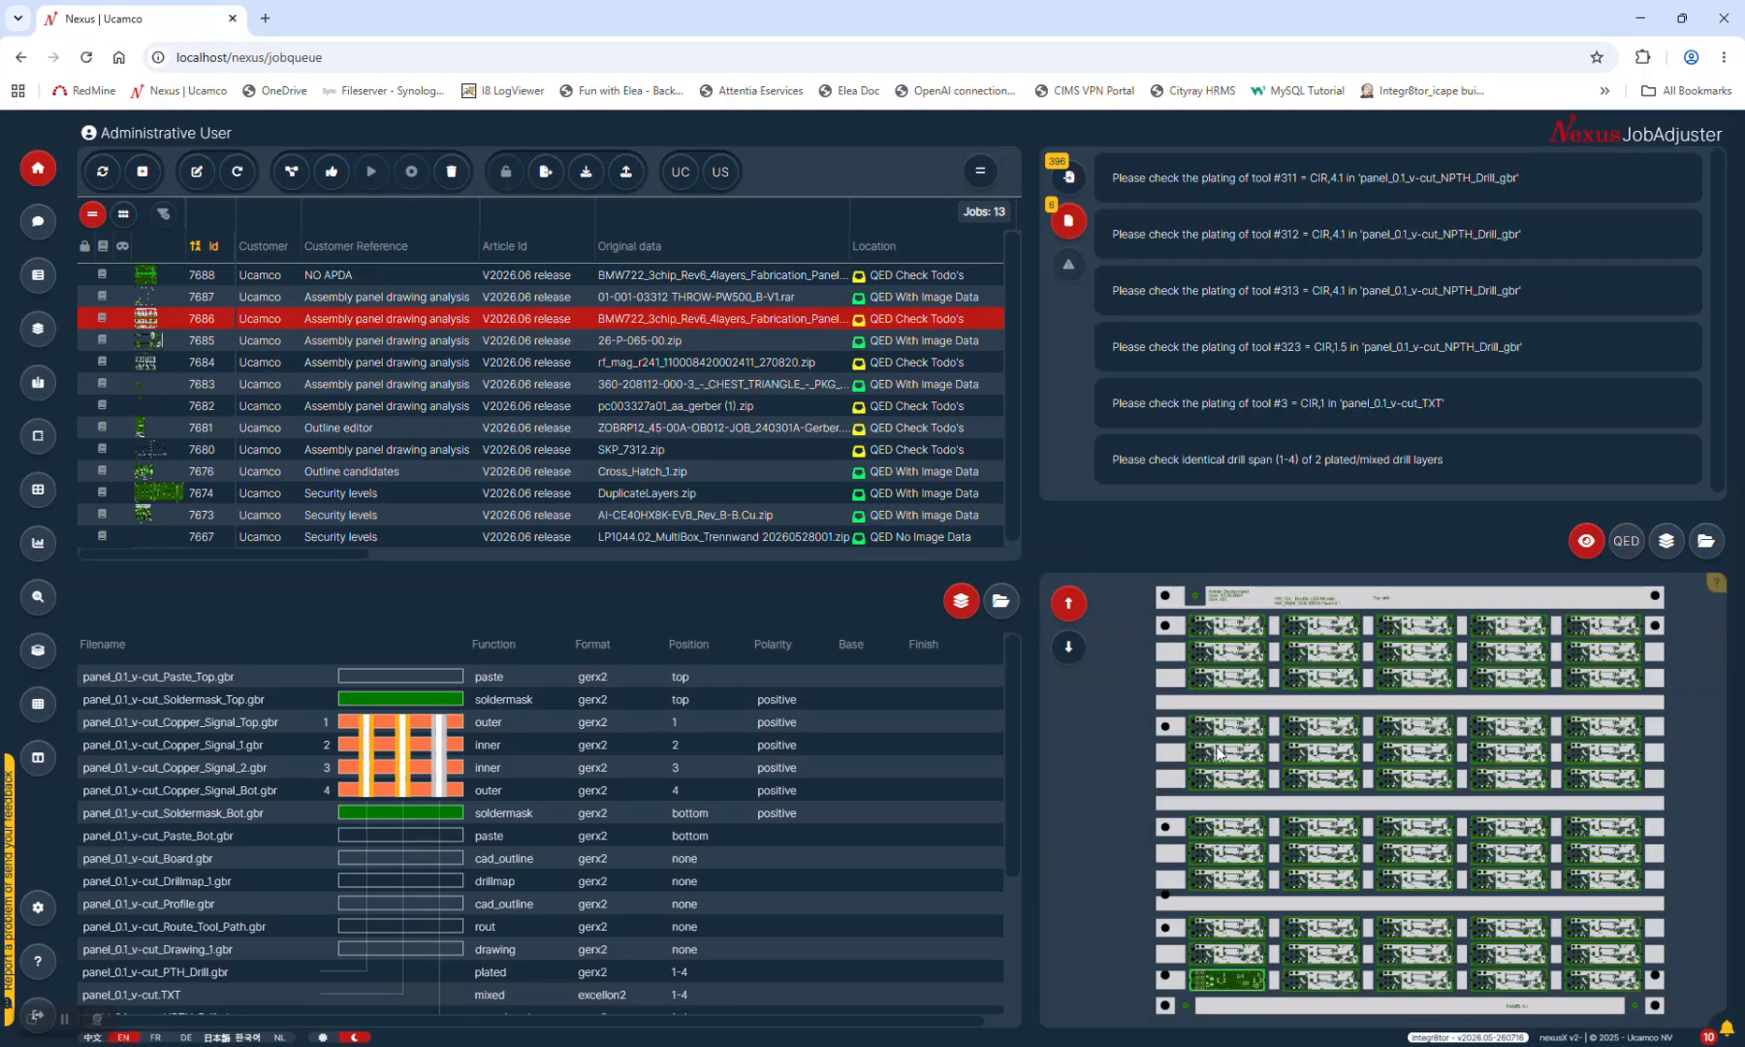
left_click(725, 276)
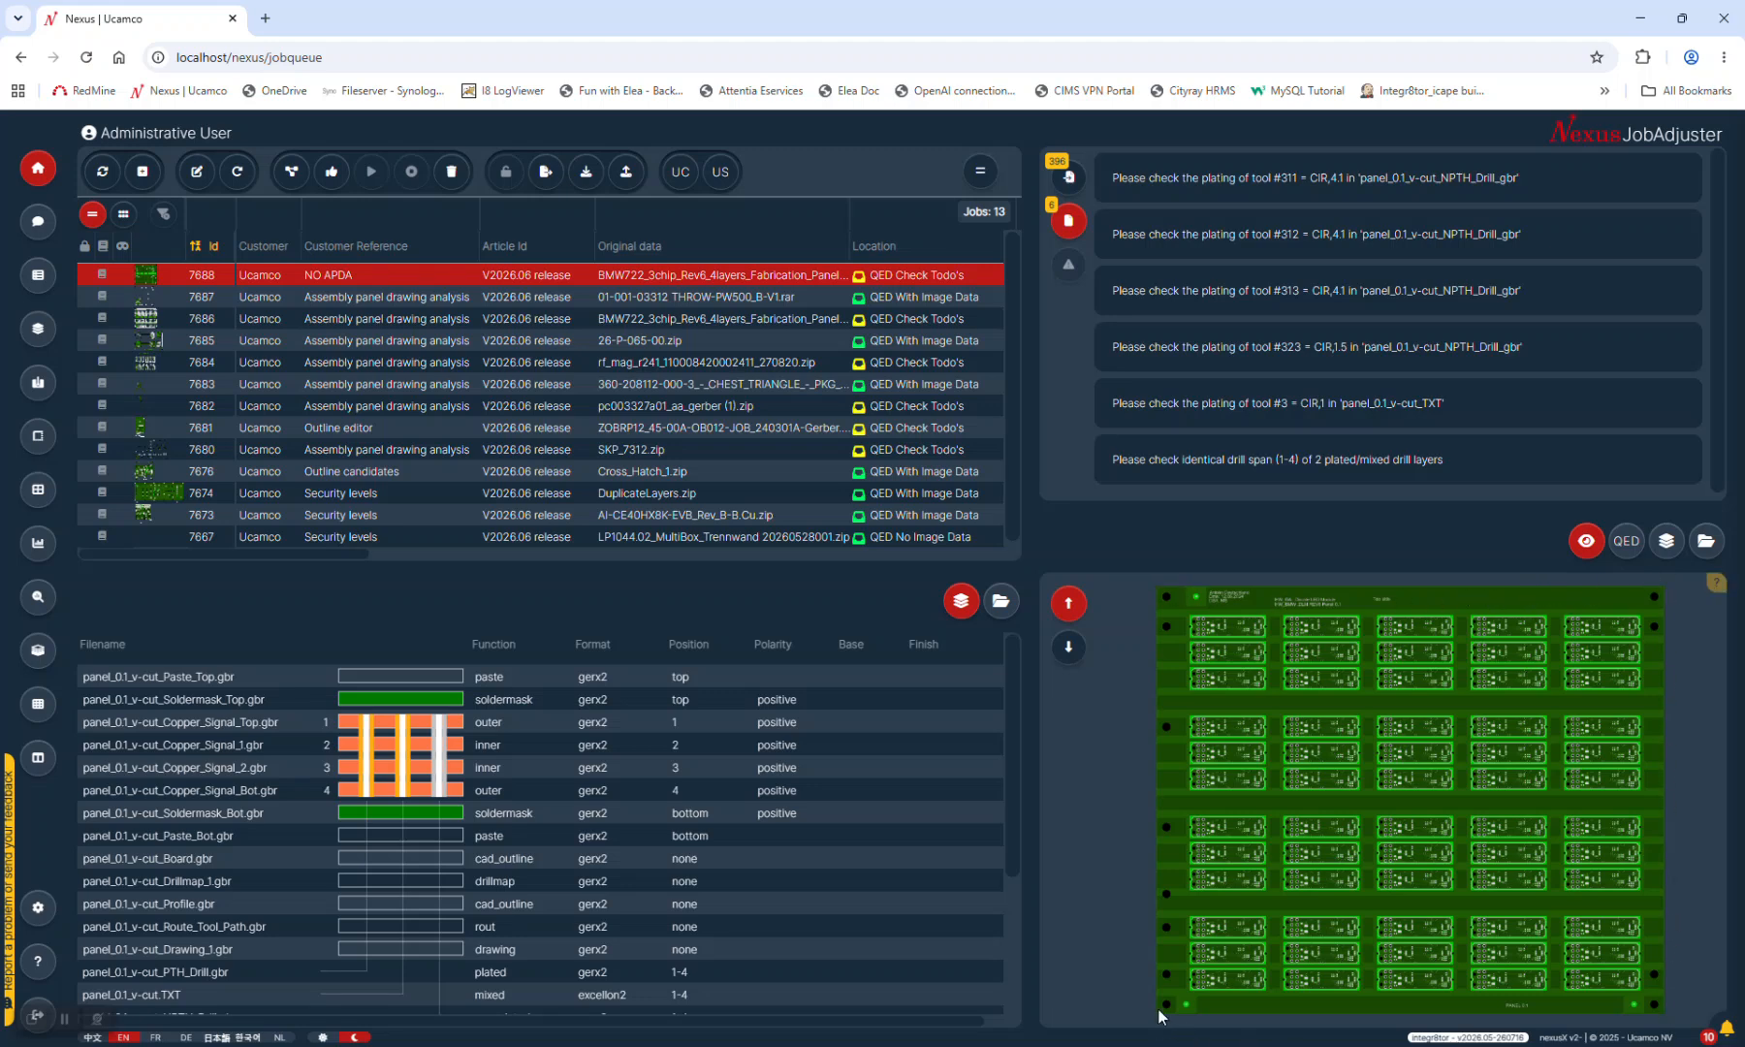
Scan across the job table's columns and reselect job 7686
left_click_drag(353, 555, 504, 557)
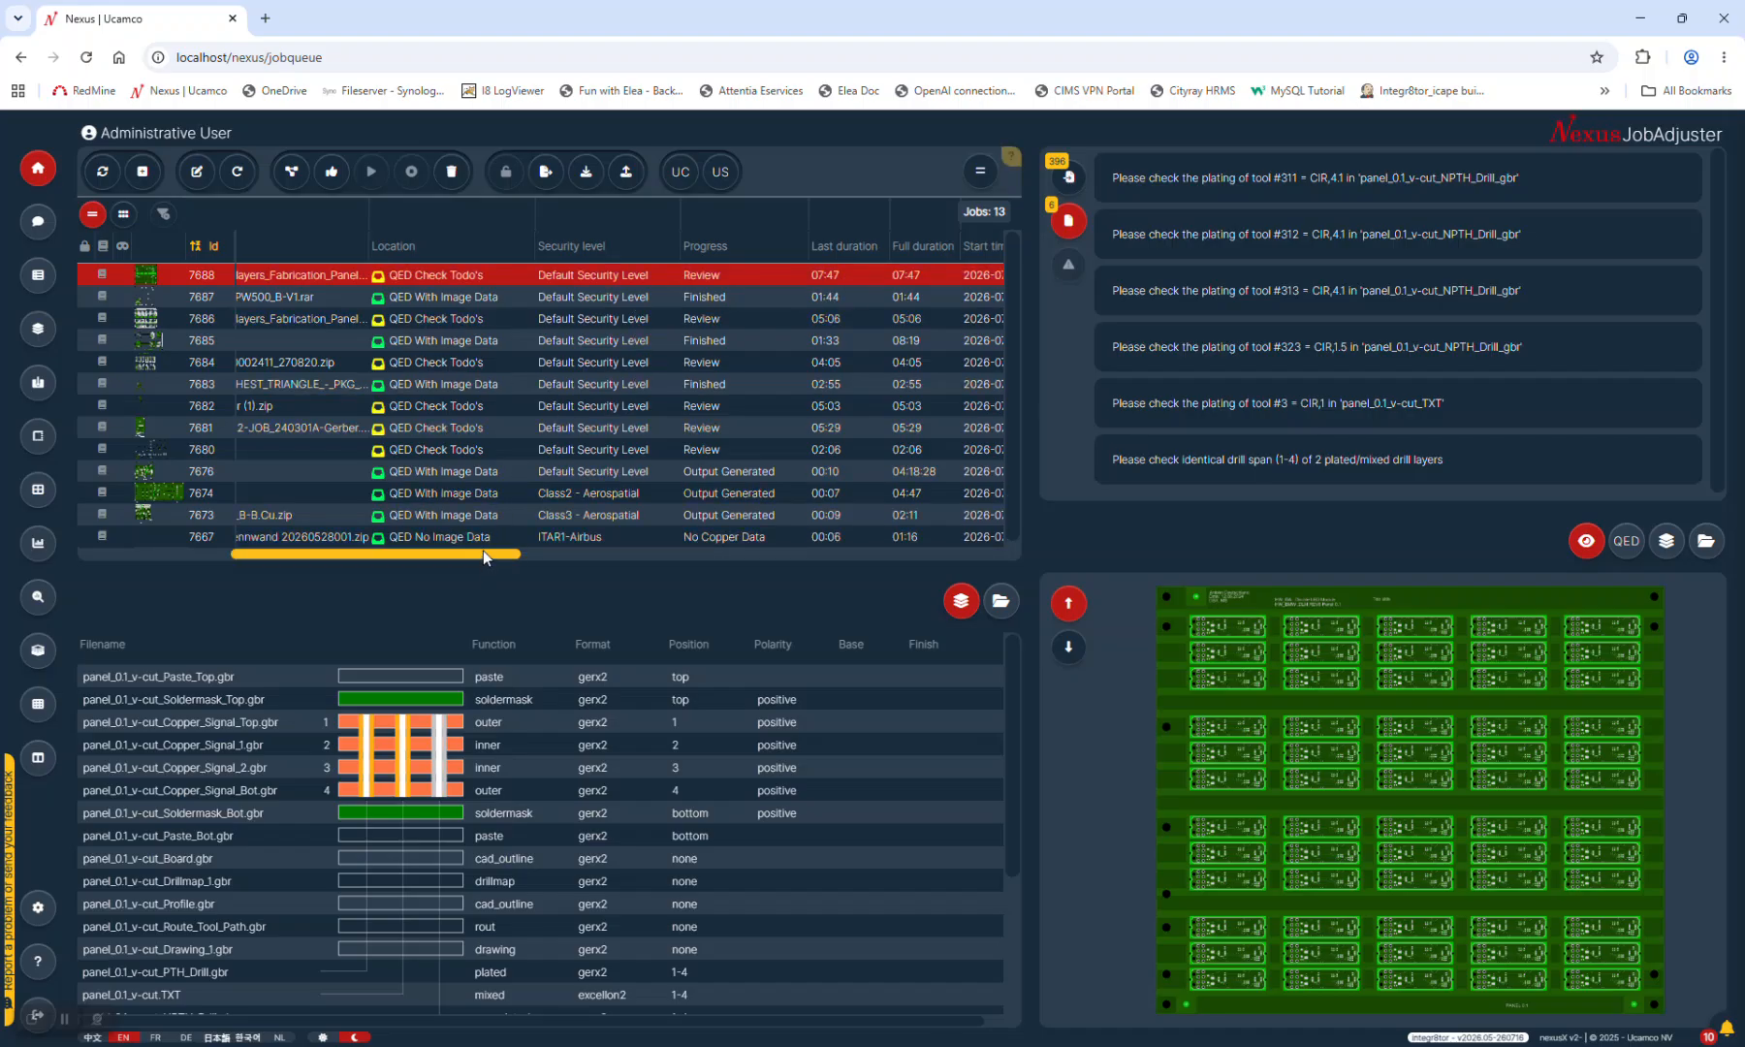
left_click_drag(483, 550, 254, 580)
left_click(446, 319)
Review each job's Security level column, then bring up the Security levels presentation slide
left_click_drag(165, 553, 368, 554)
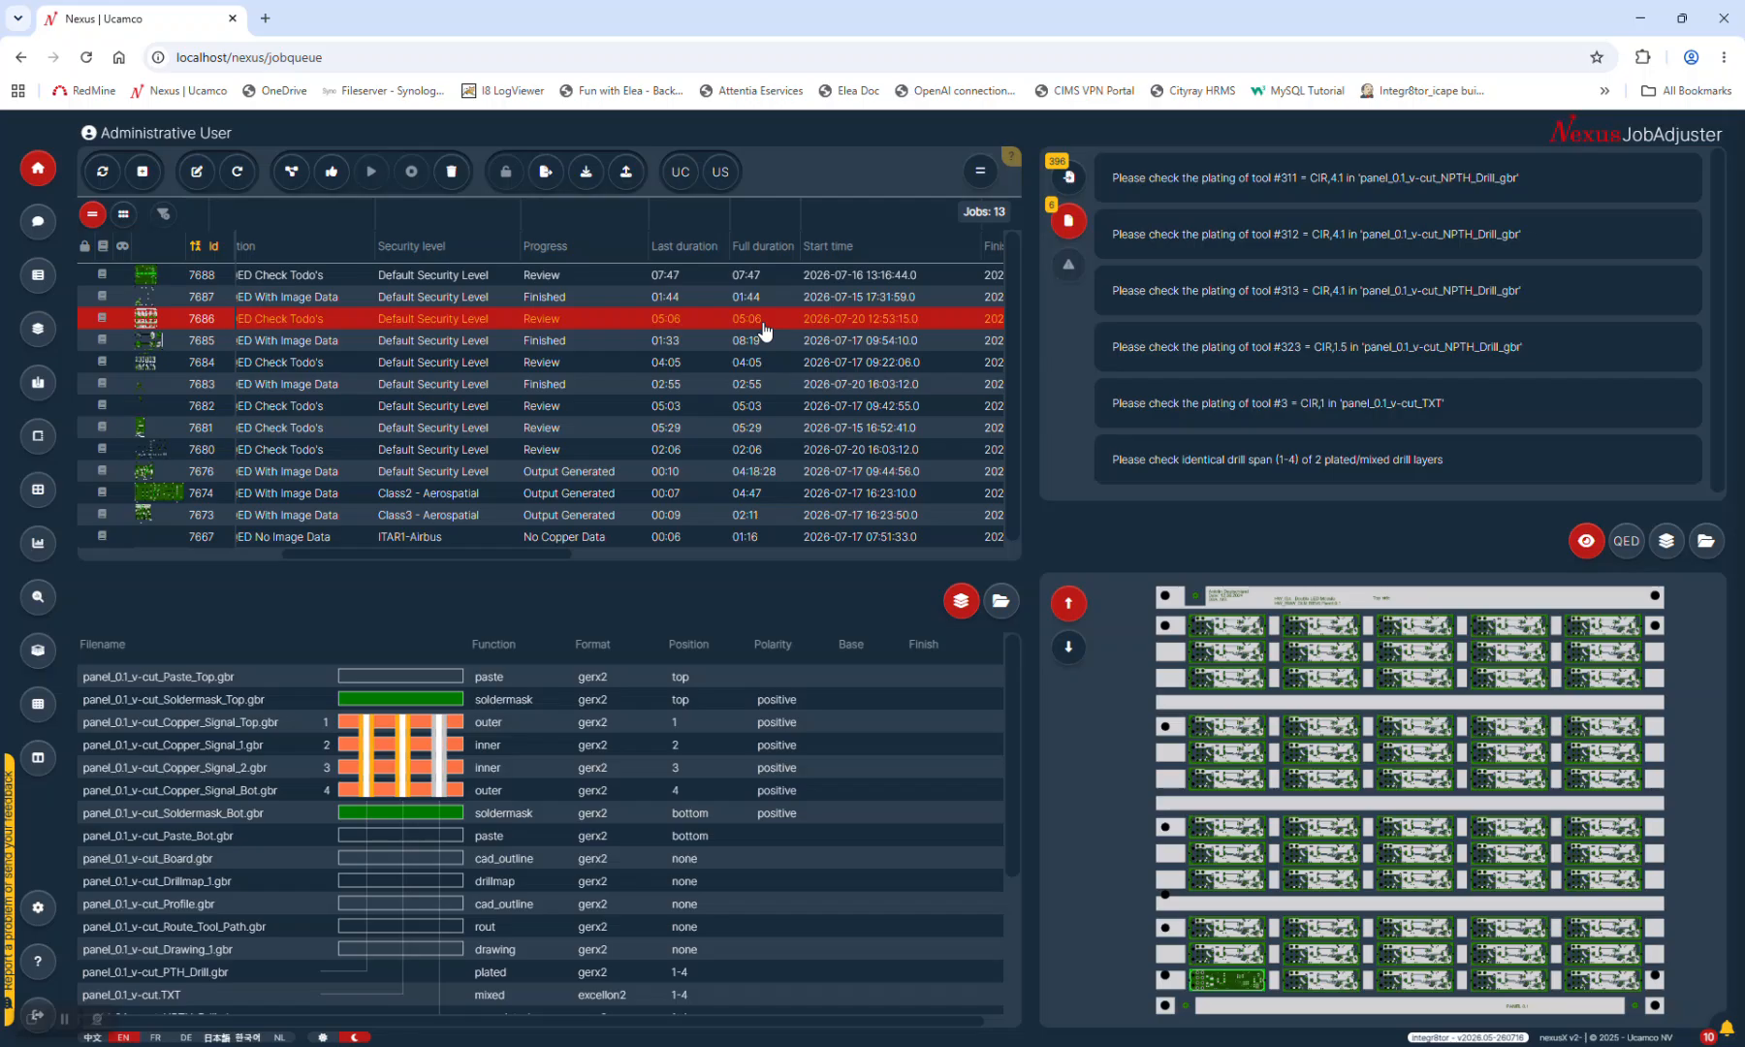
left_click_drag(494, 554, 195, 555)
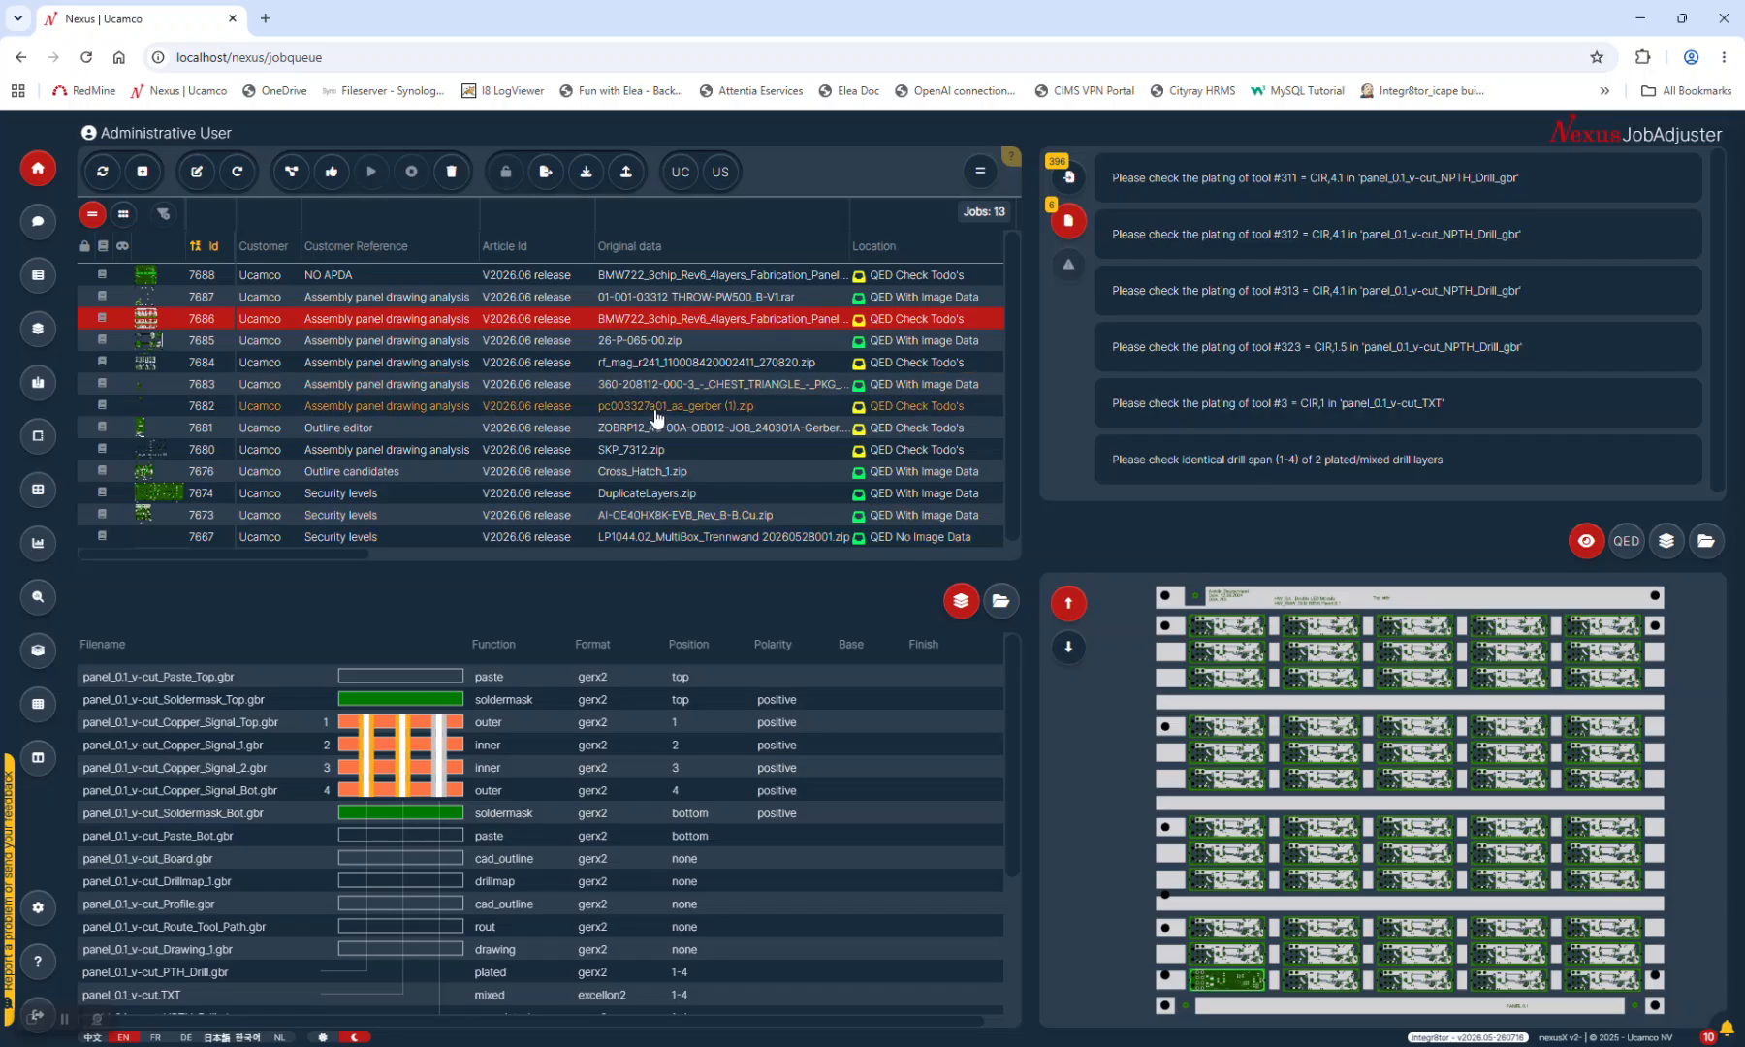
key("alt+Tab")
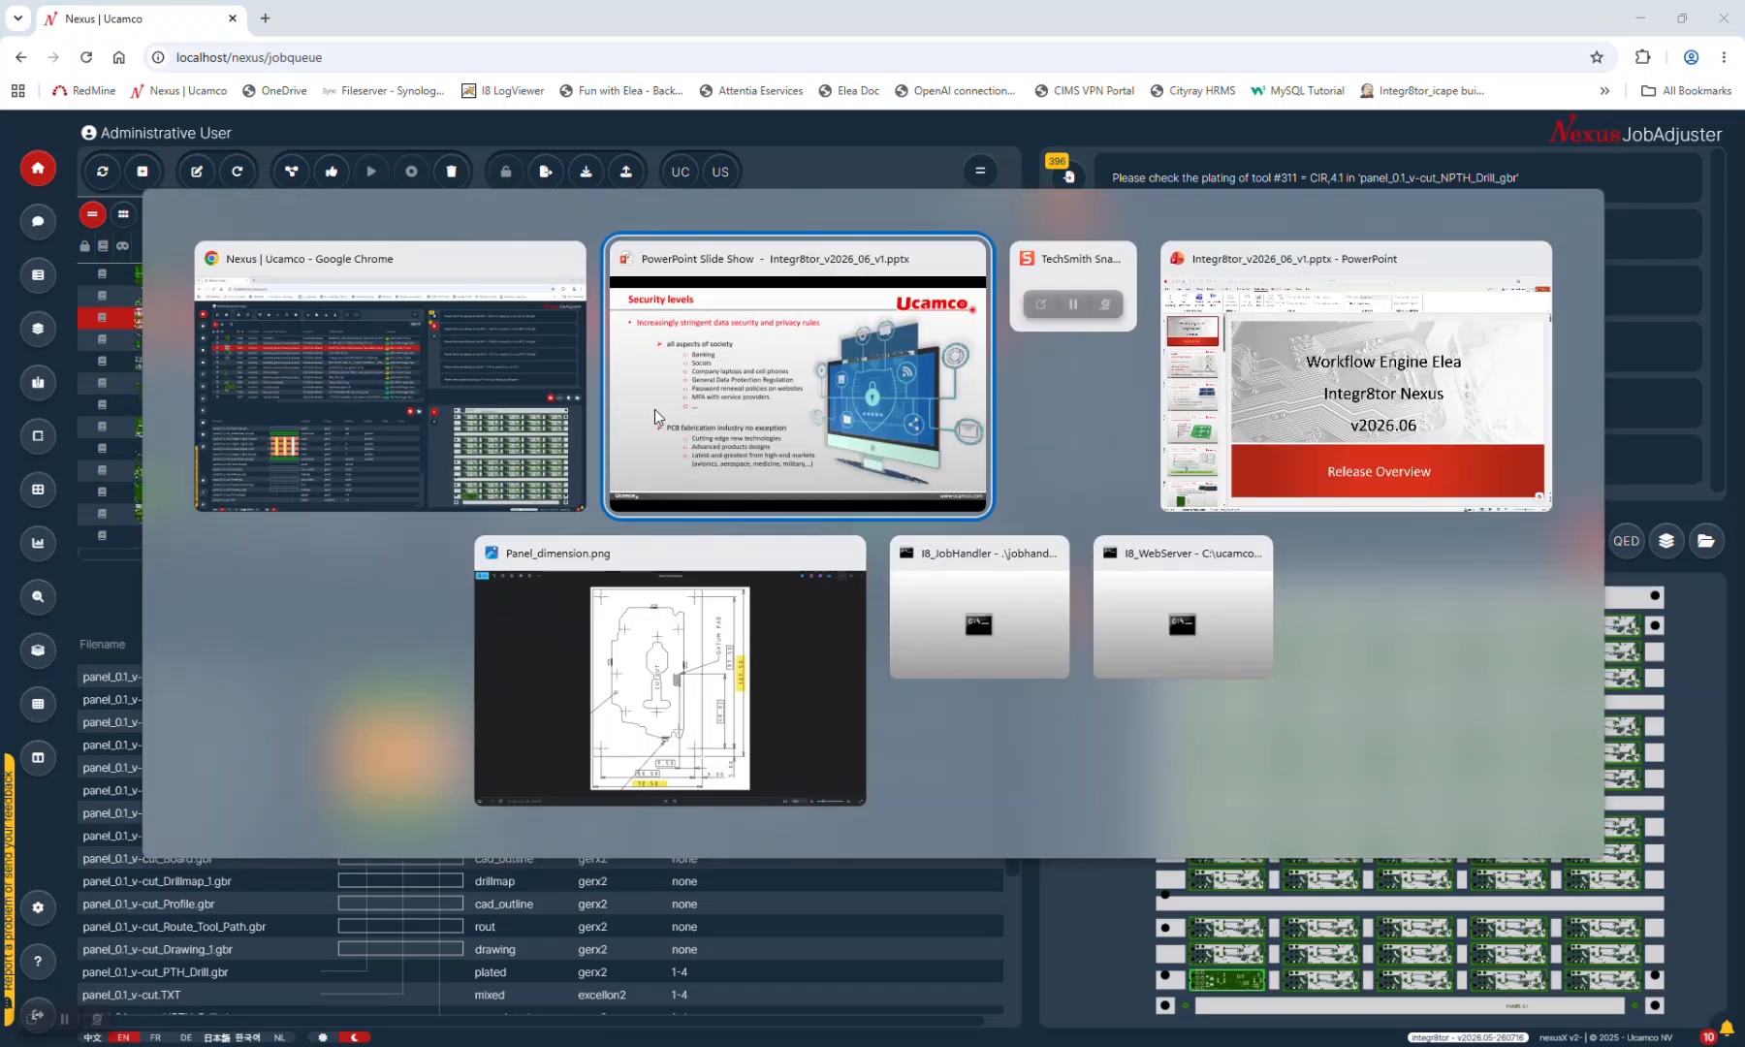
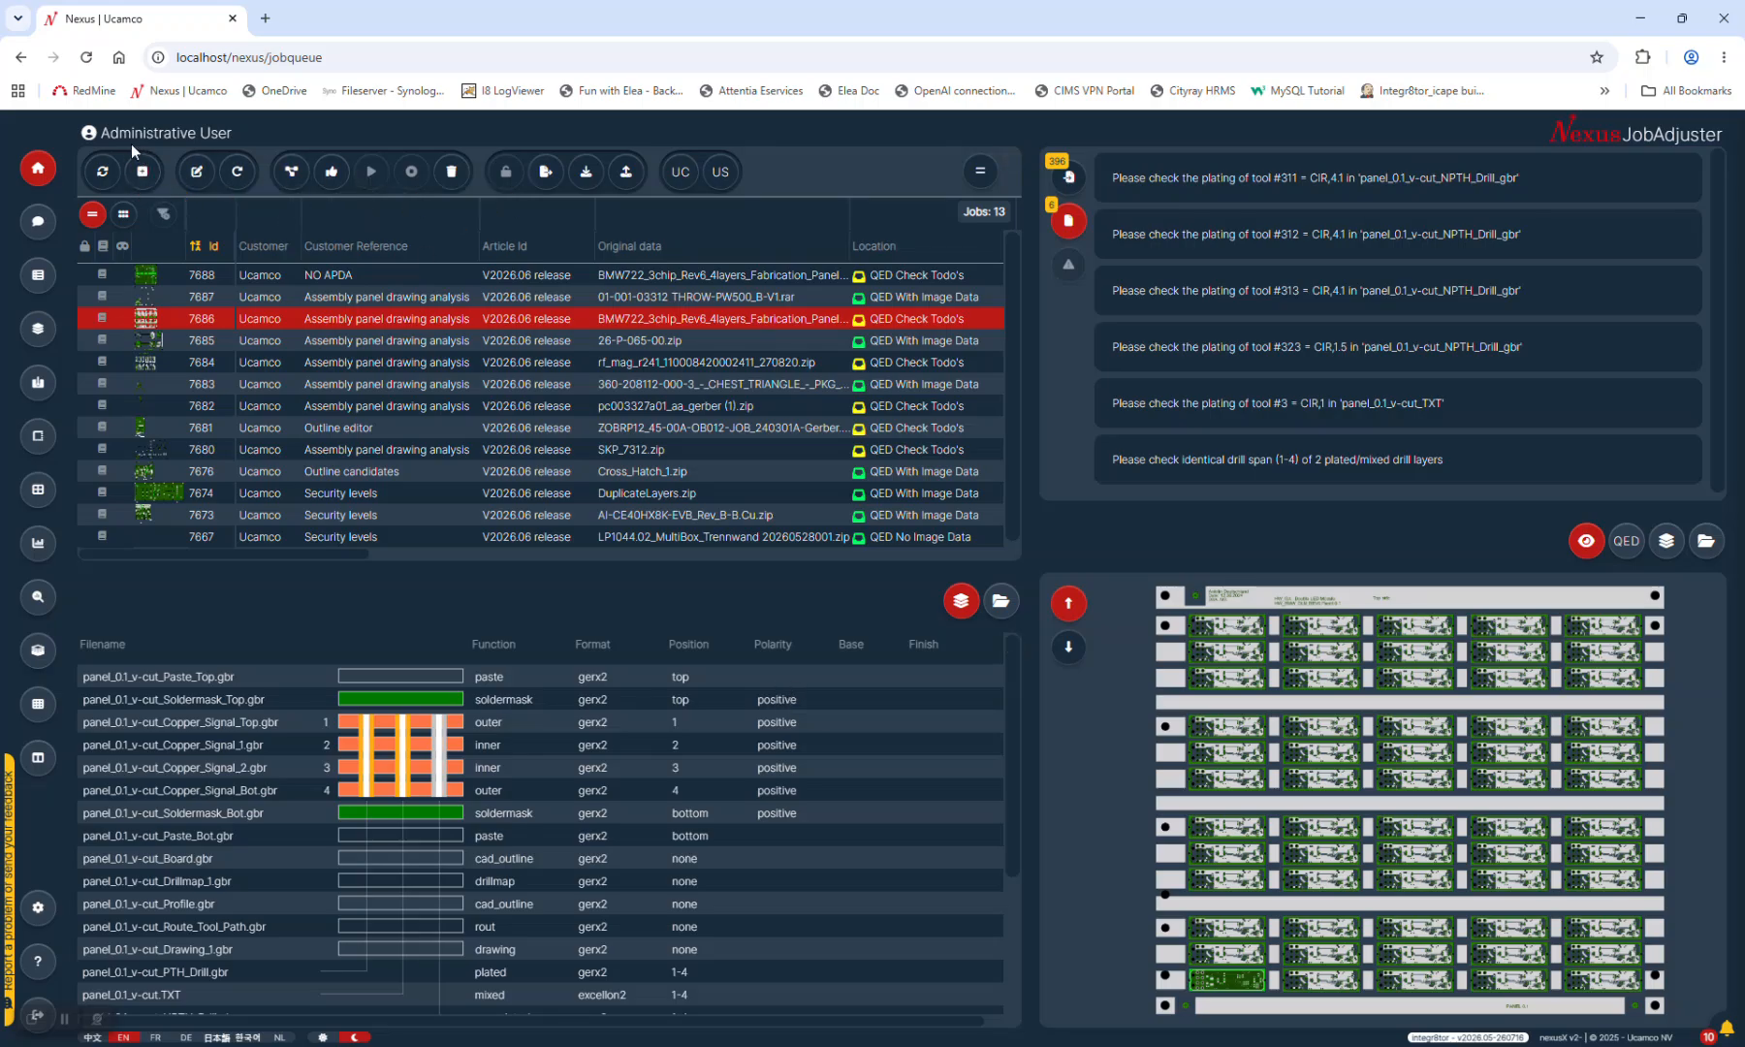
Scroll the job table down, then pan across its columns and back
scroll(590, 451, "down", 2)
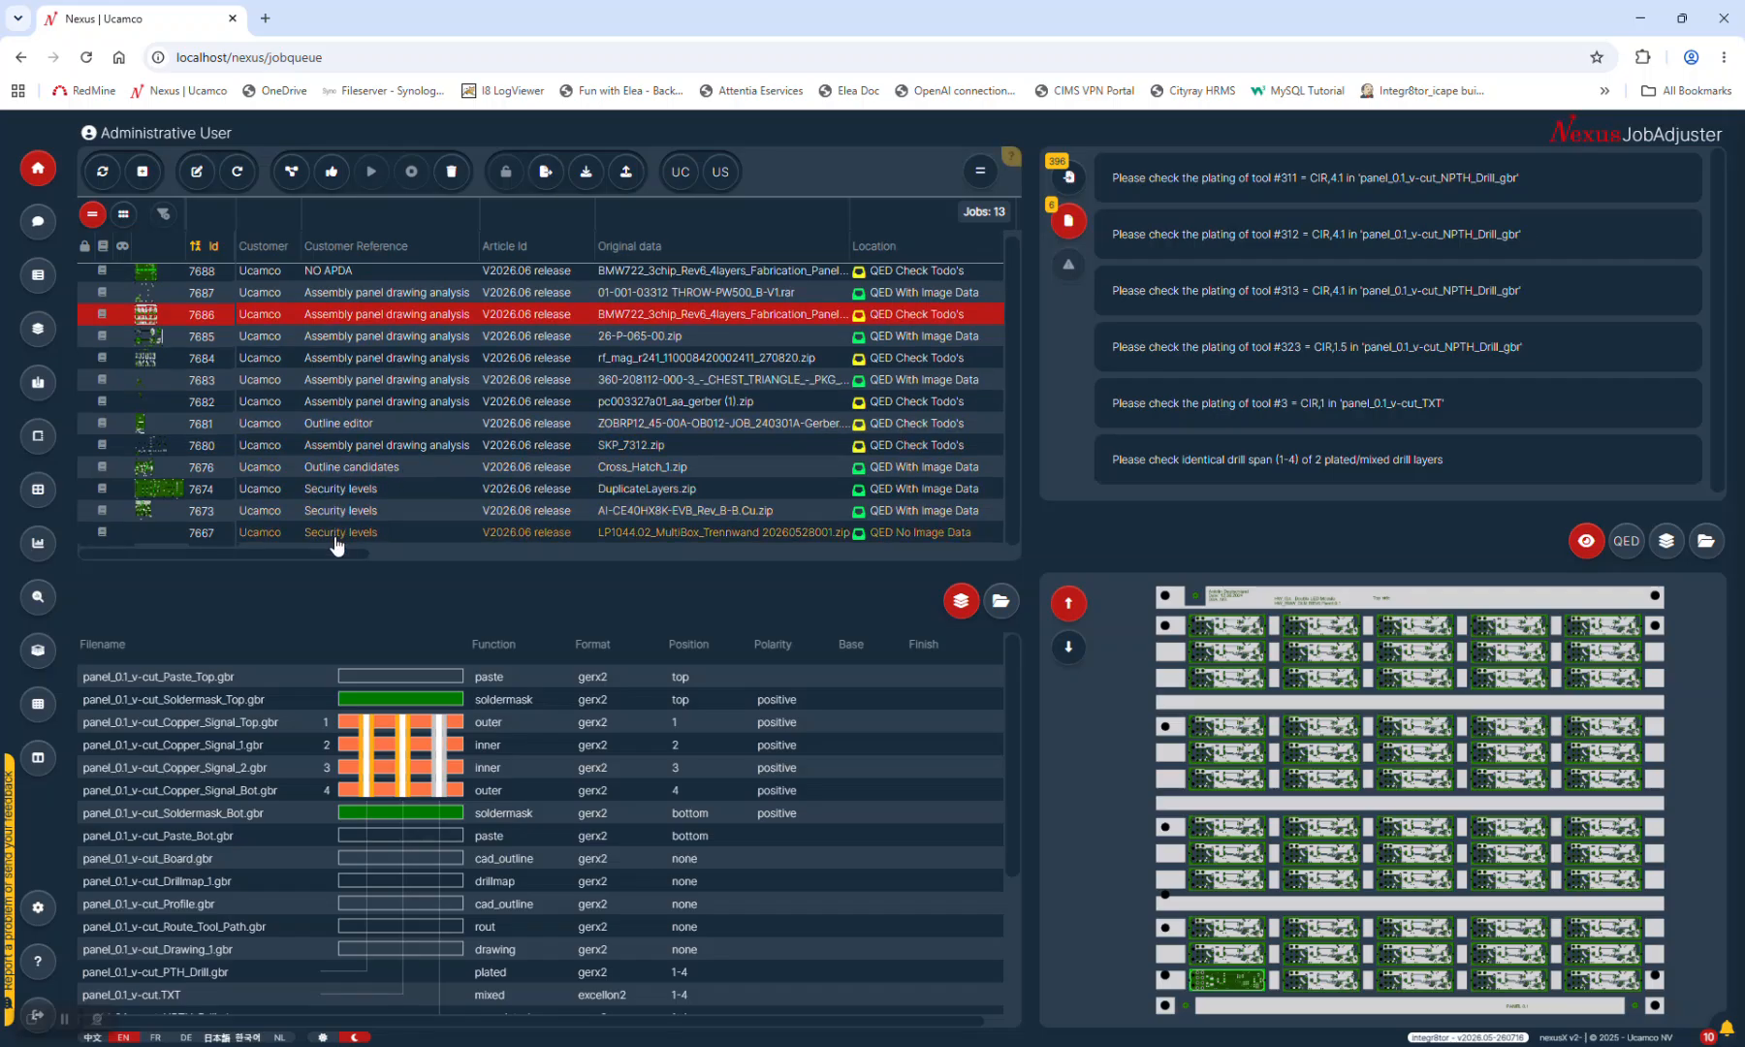
left_click_drag(334, 554, 527, 573)
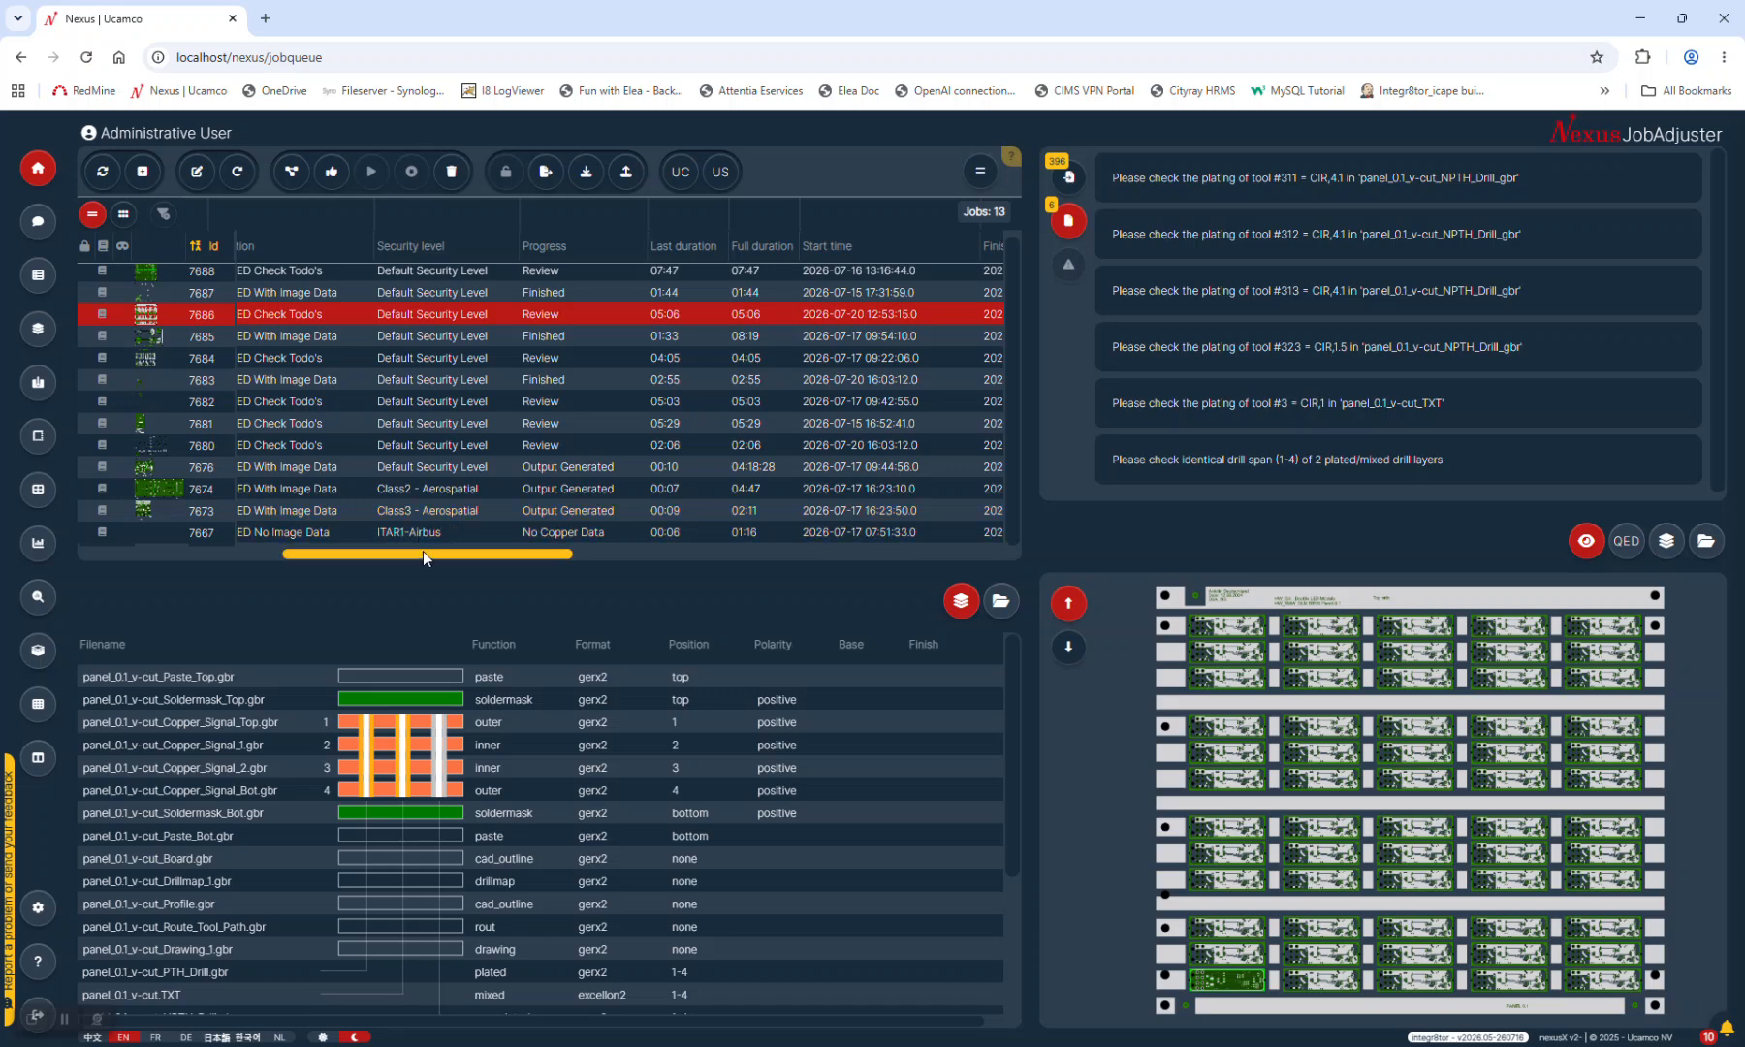
left_click_drag(419, 553, 139, 556)
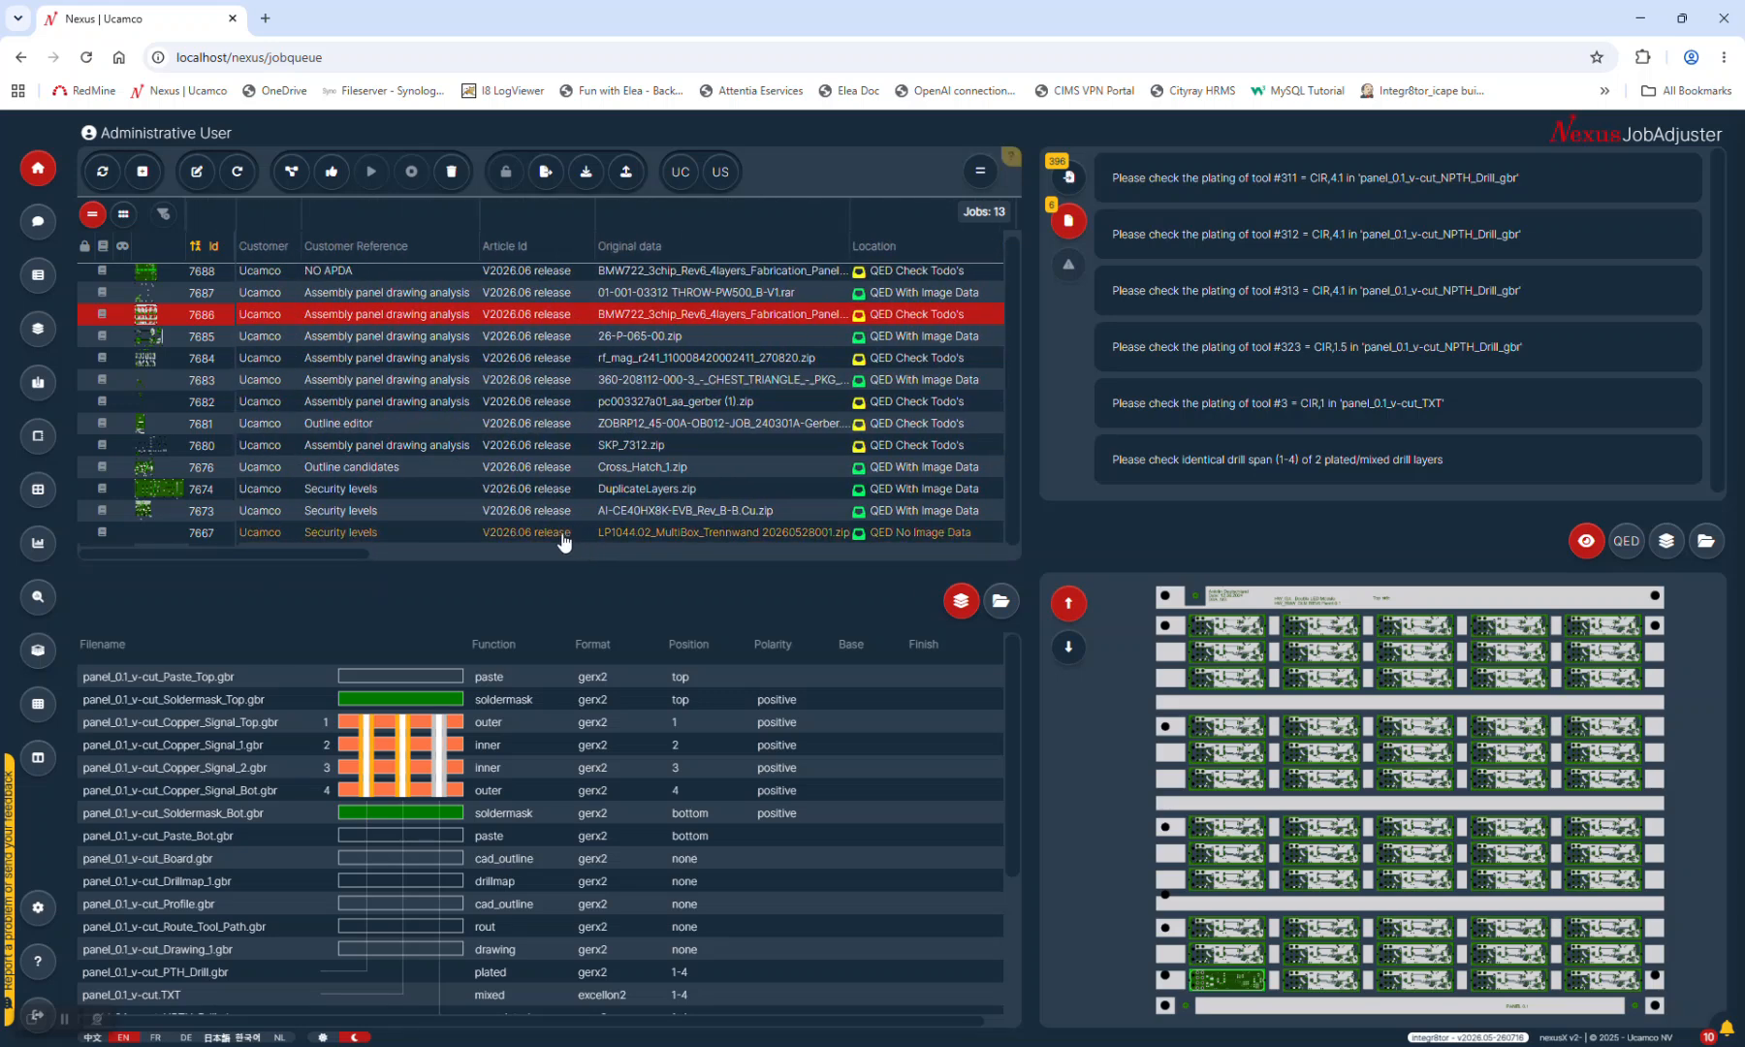
Open the Users settings page and start a new user group, Active by default
left_click(38, 906)
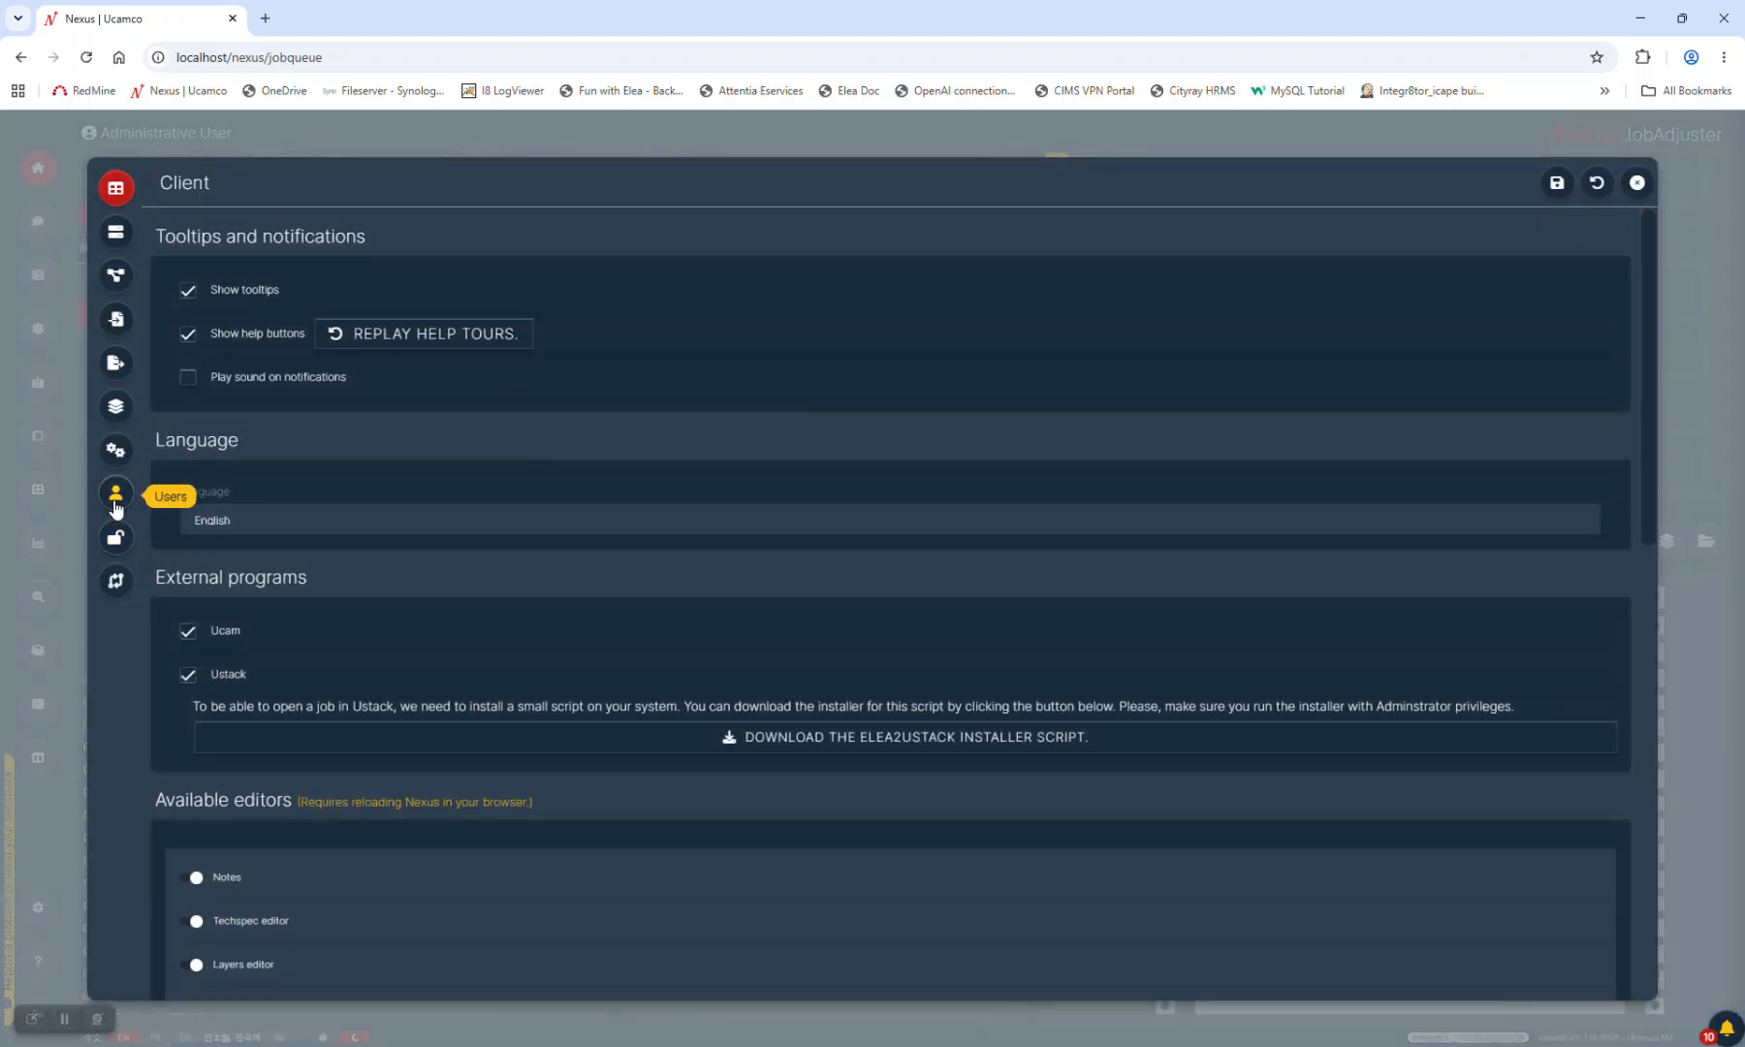
left_click(117, 497)
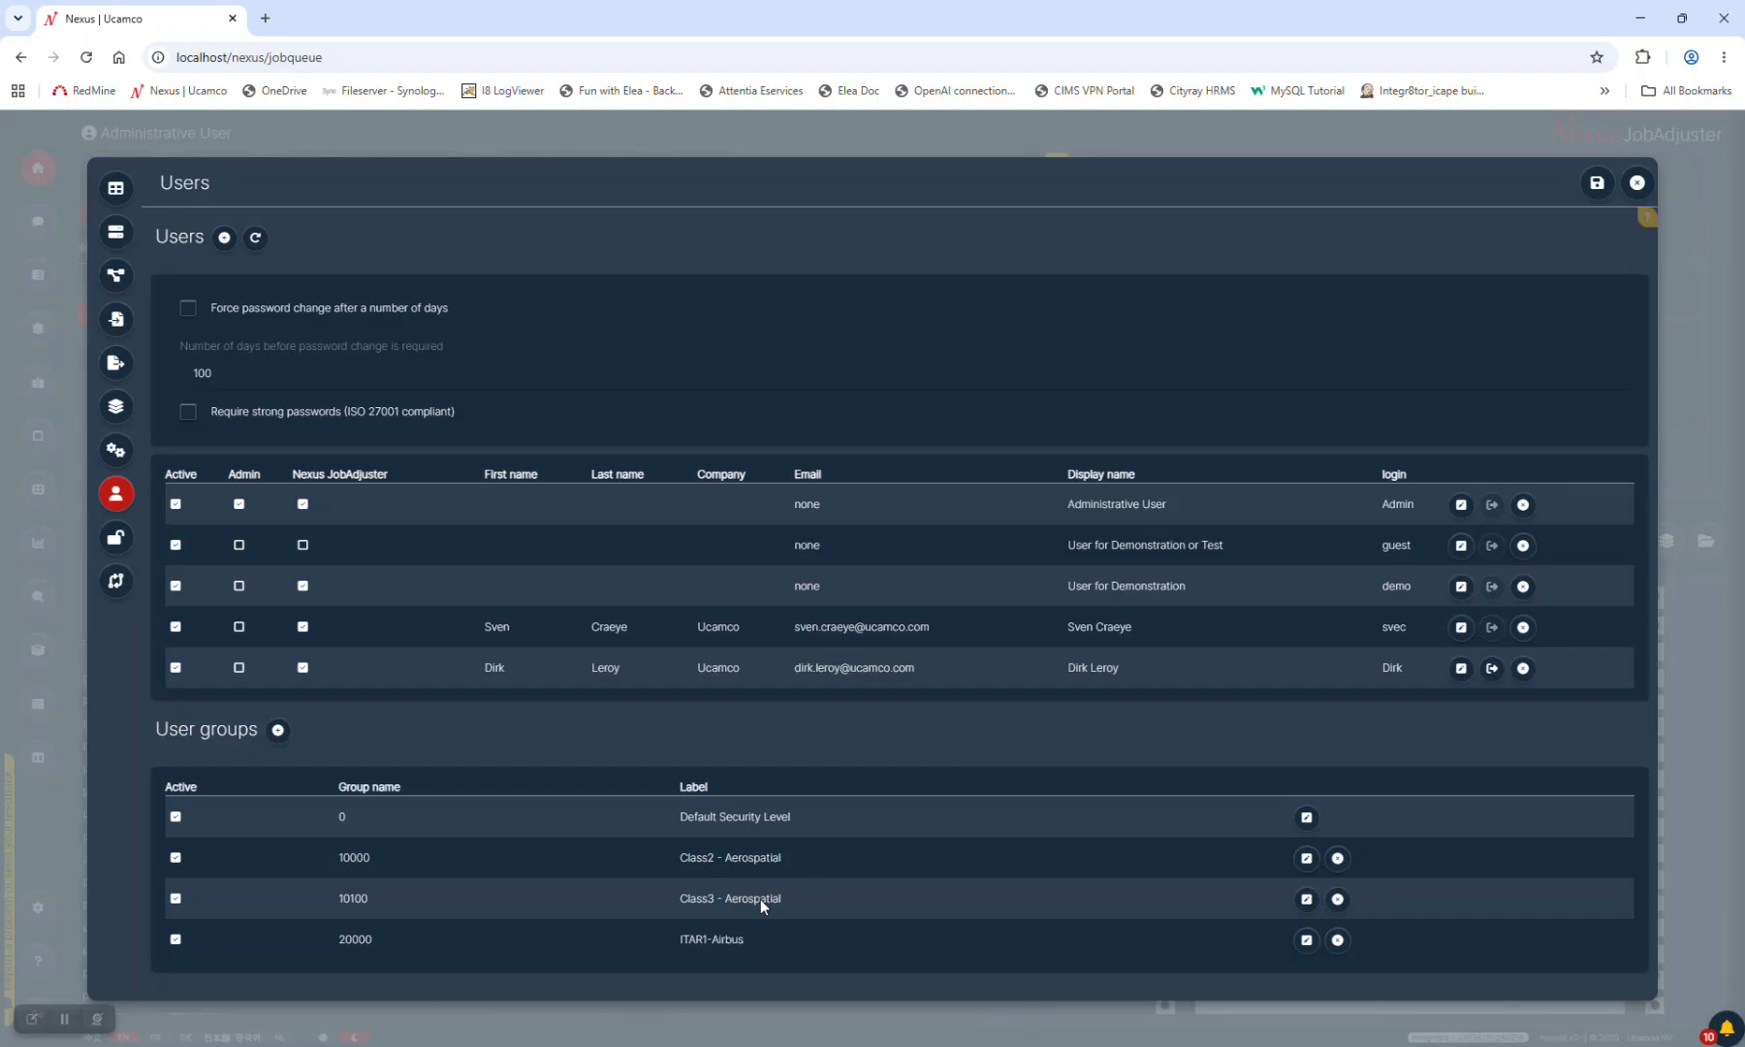
left_click(280, 731)
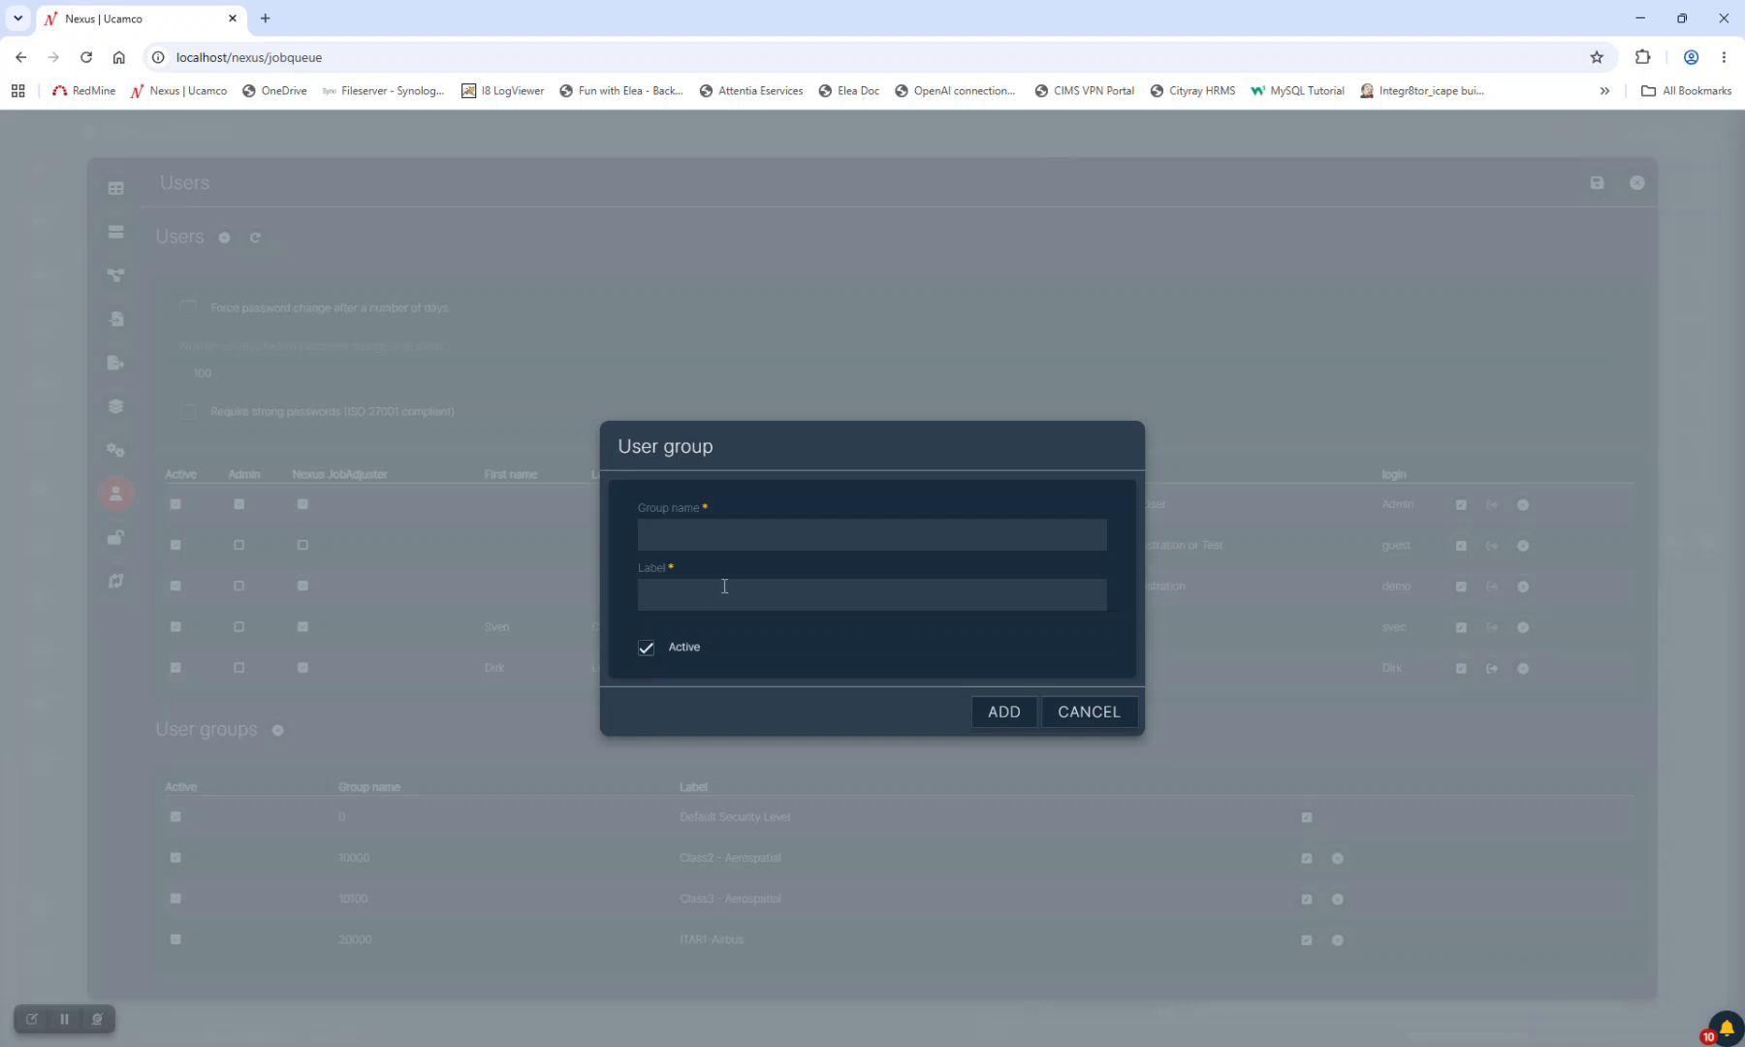
left_click(1085, 711)
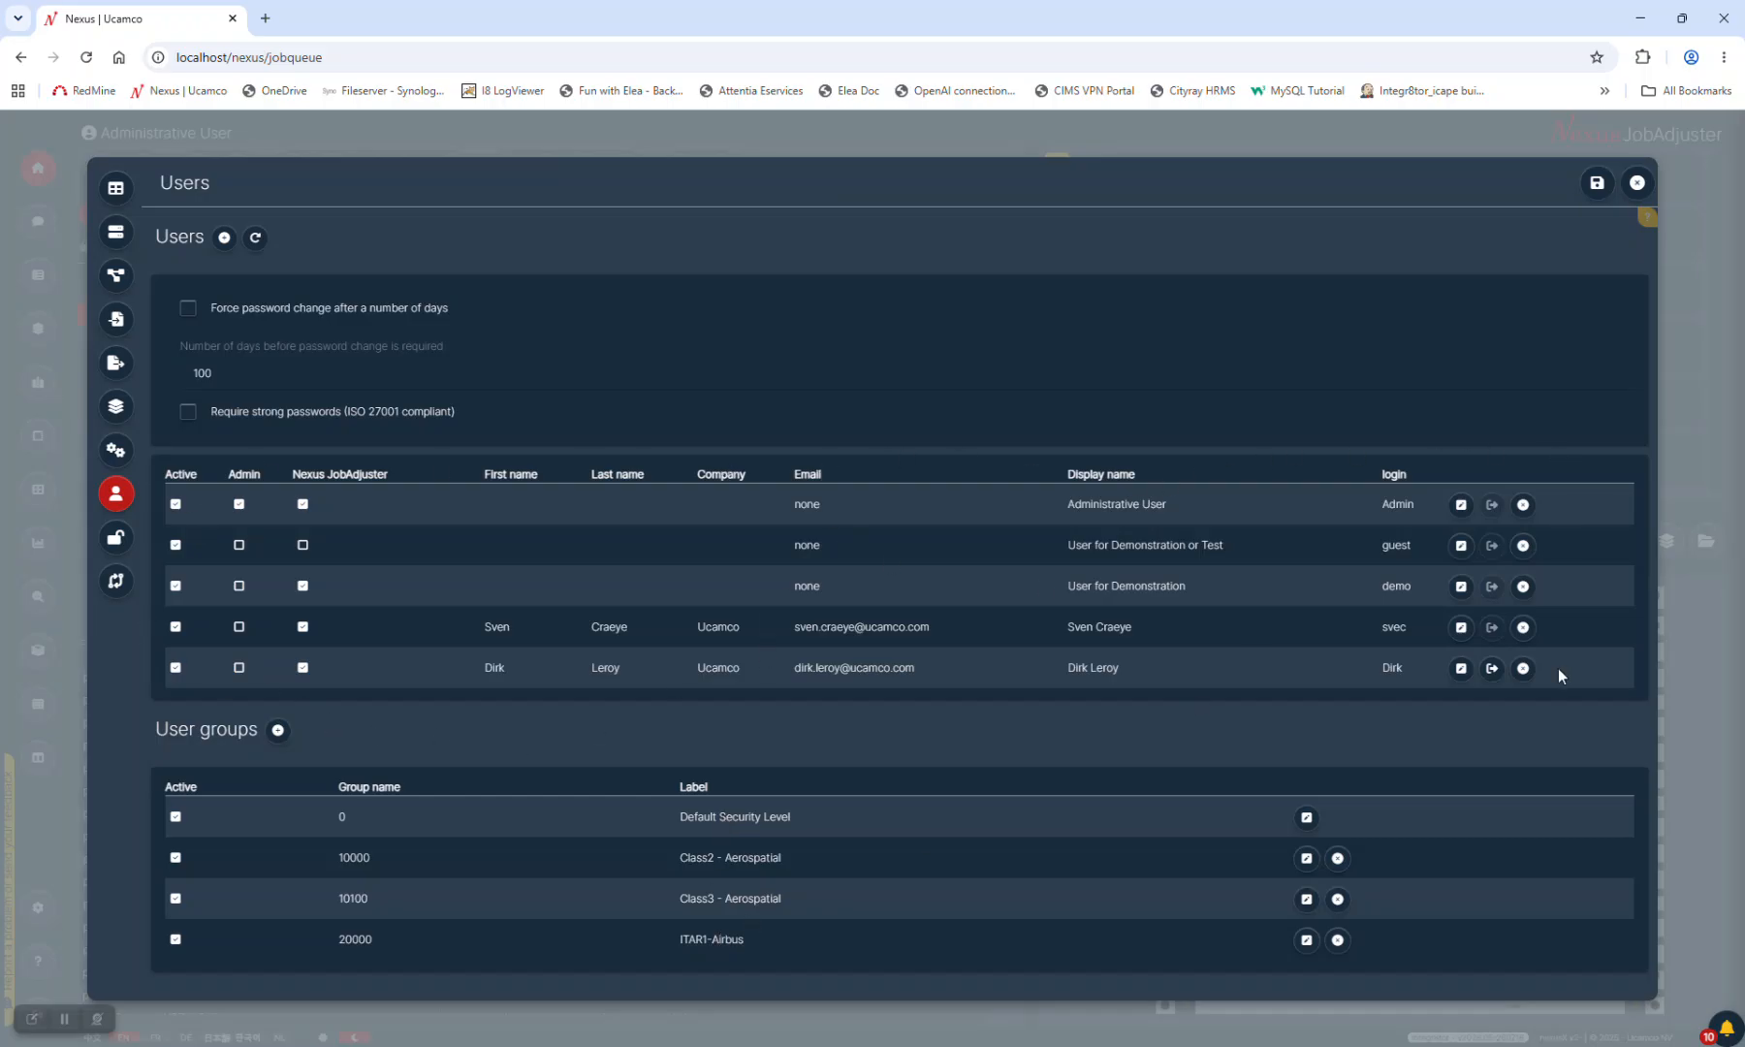
left_click(1461, 673)
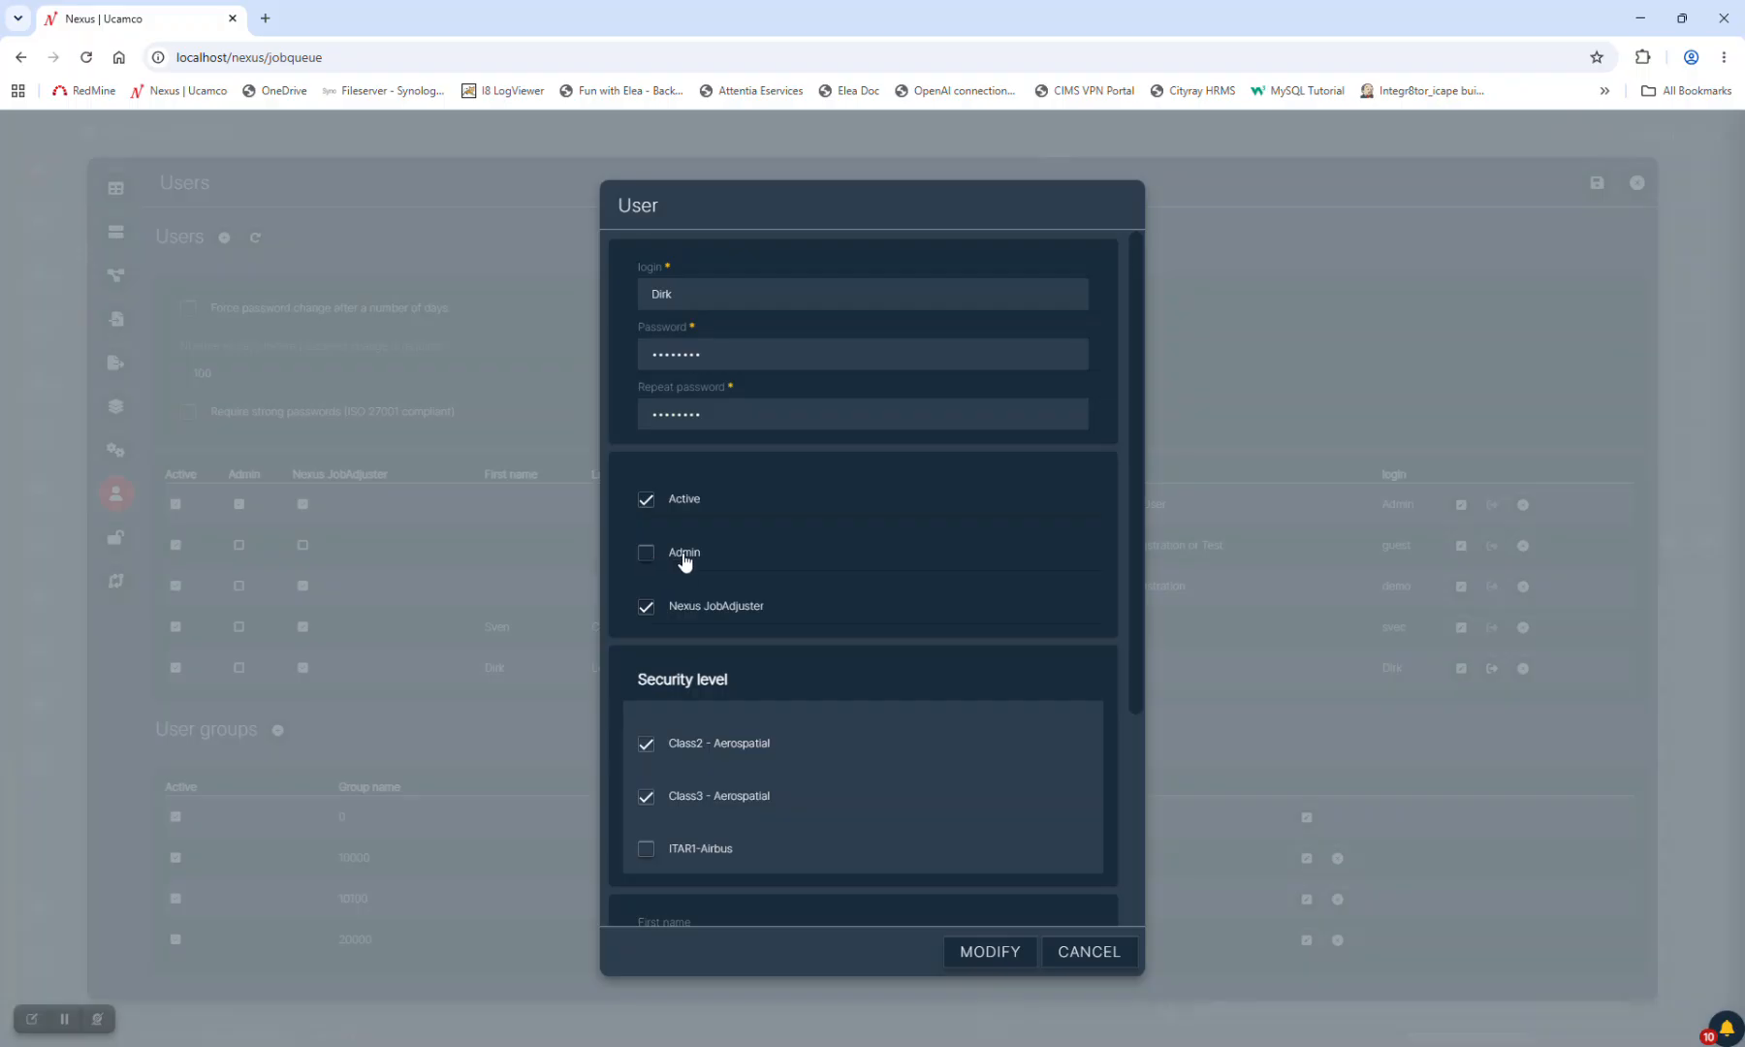
scroll(656, 567, "down", 2)
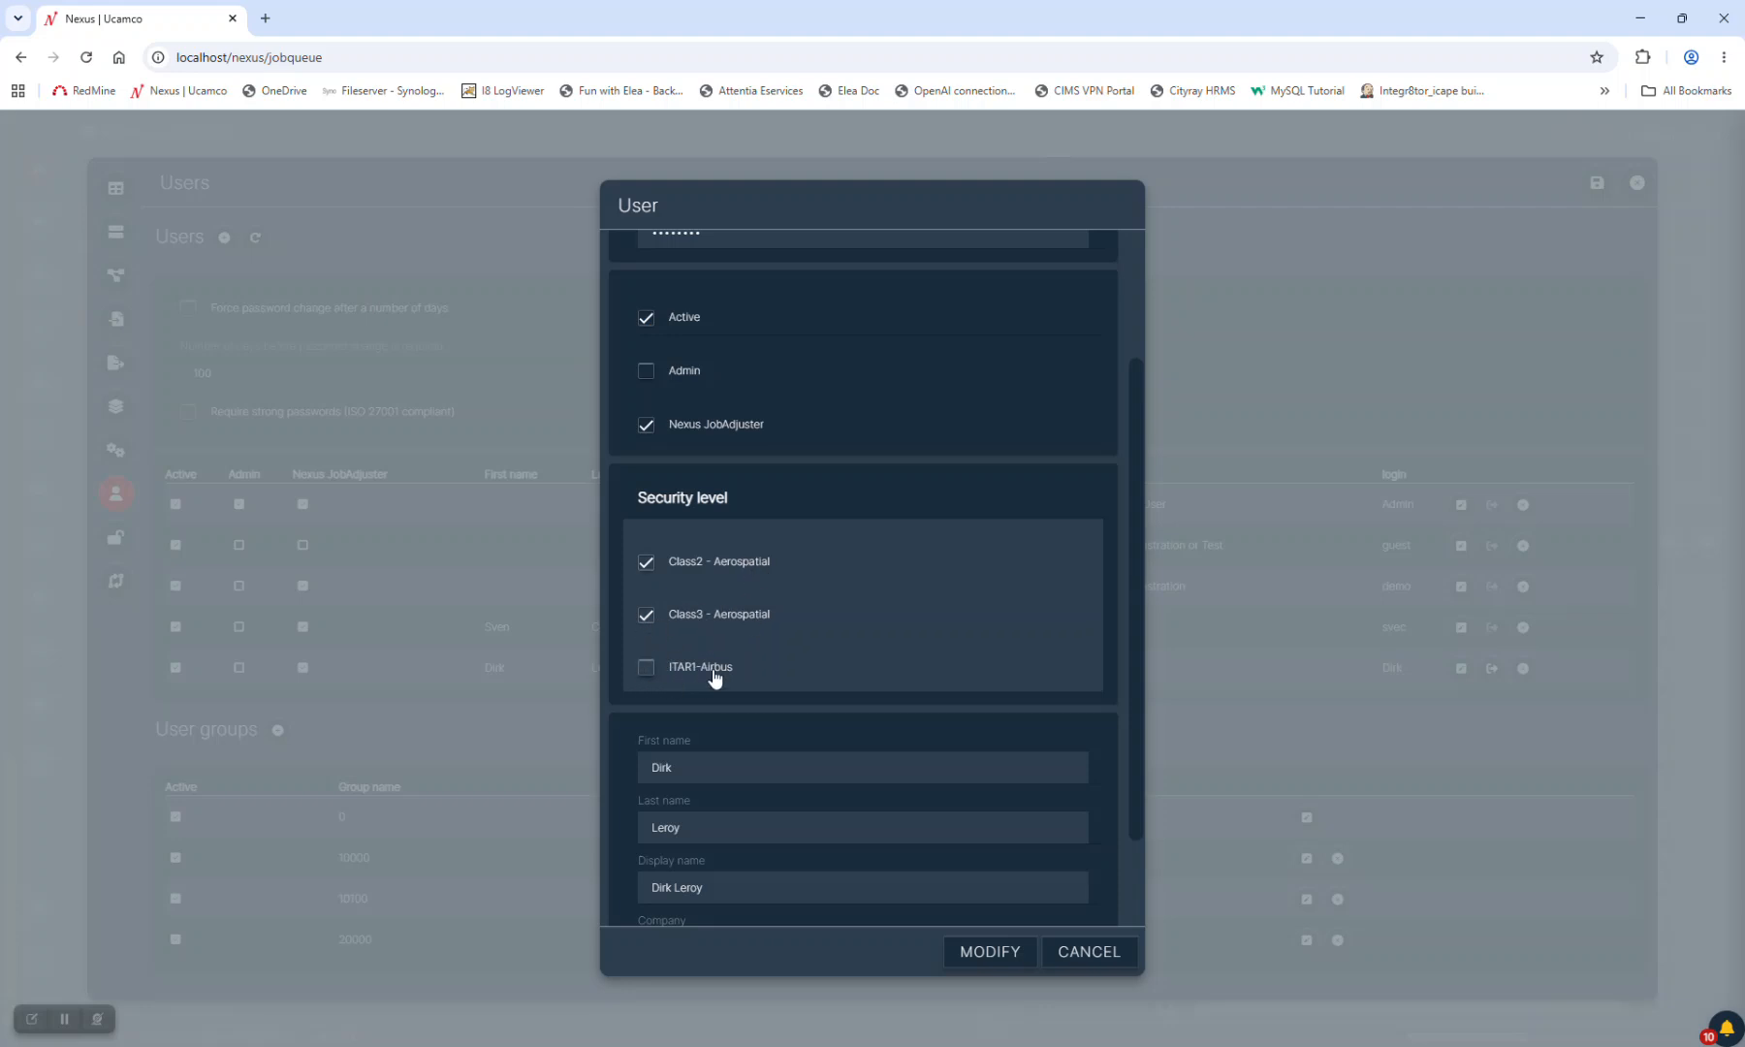
left_click(1091, 953)
left_click(1461, 627)
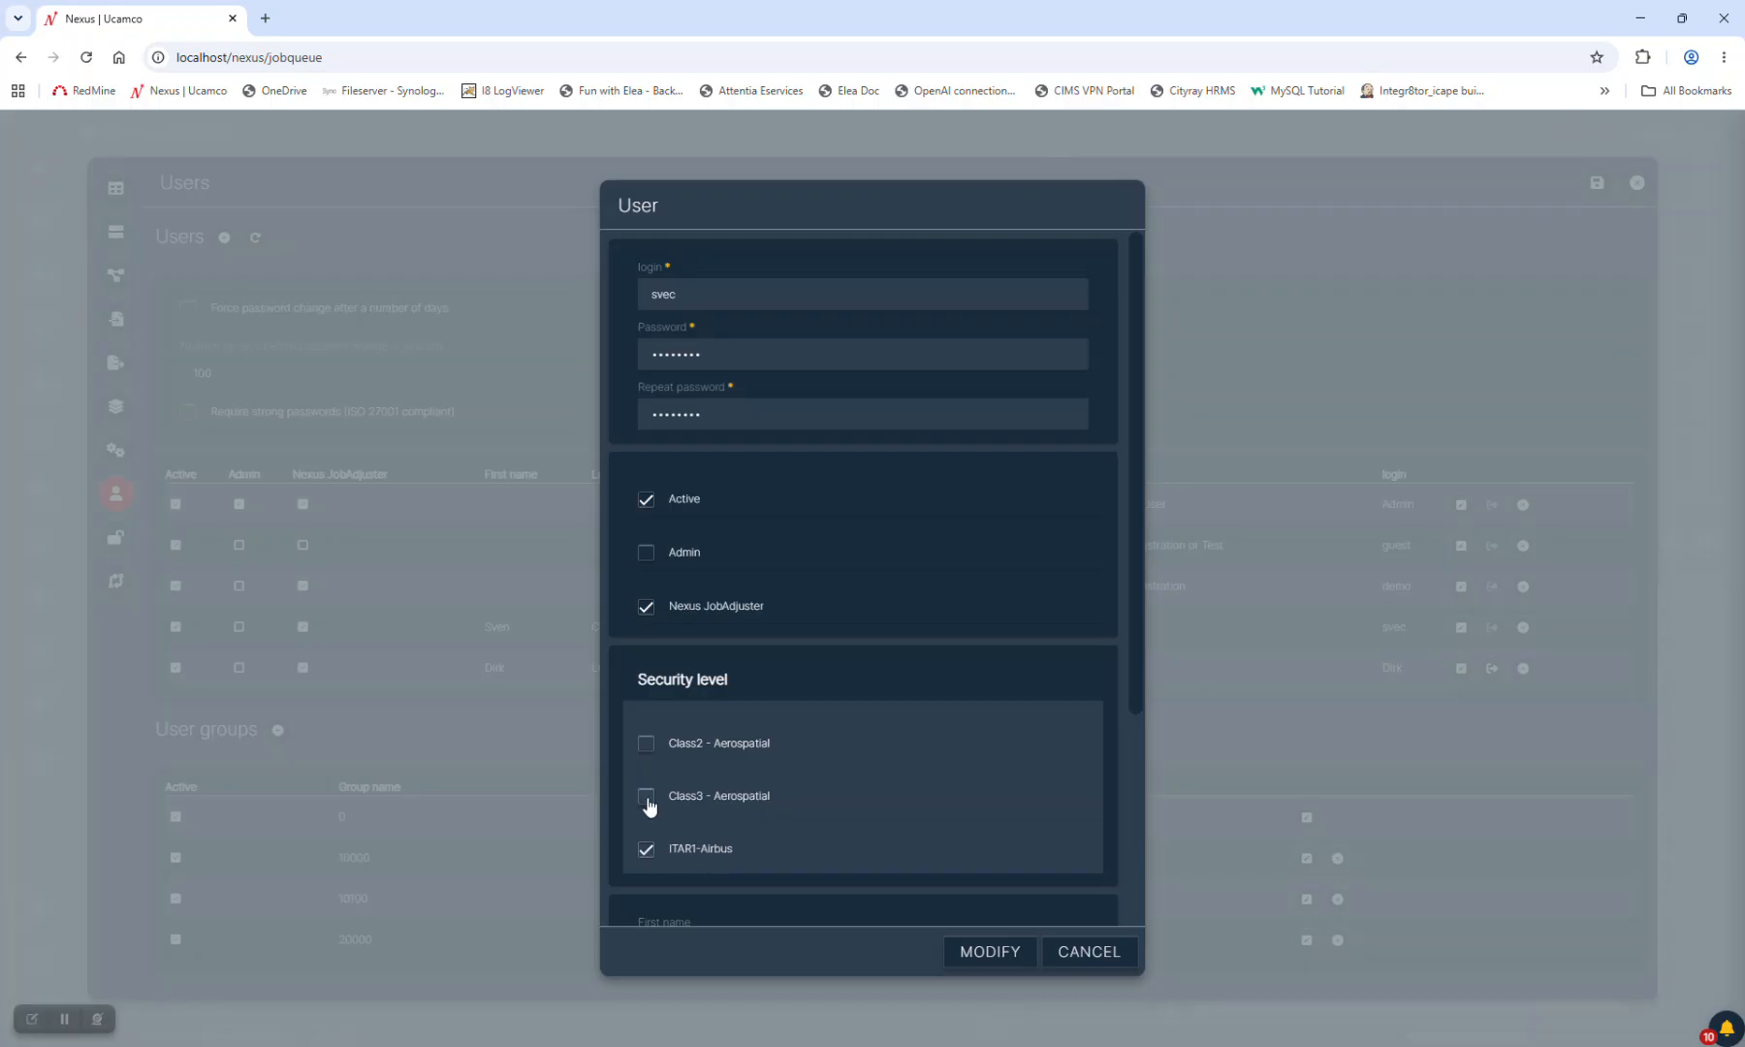
left_click(1105, 952)
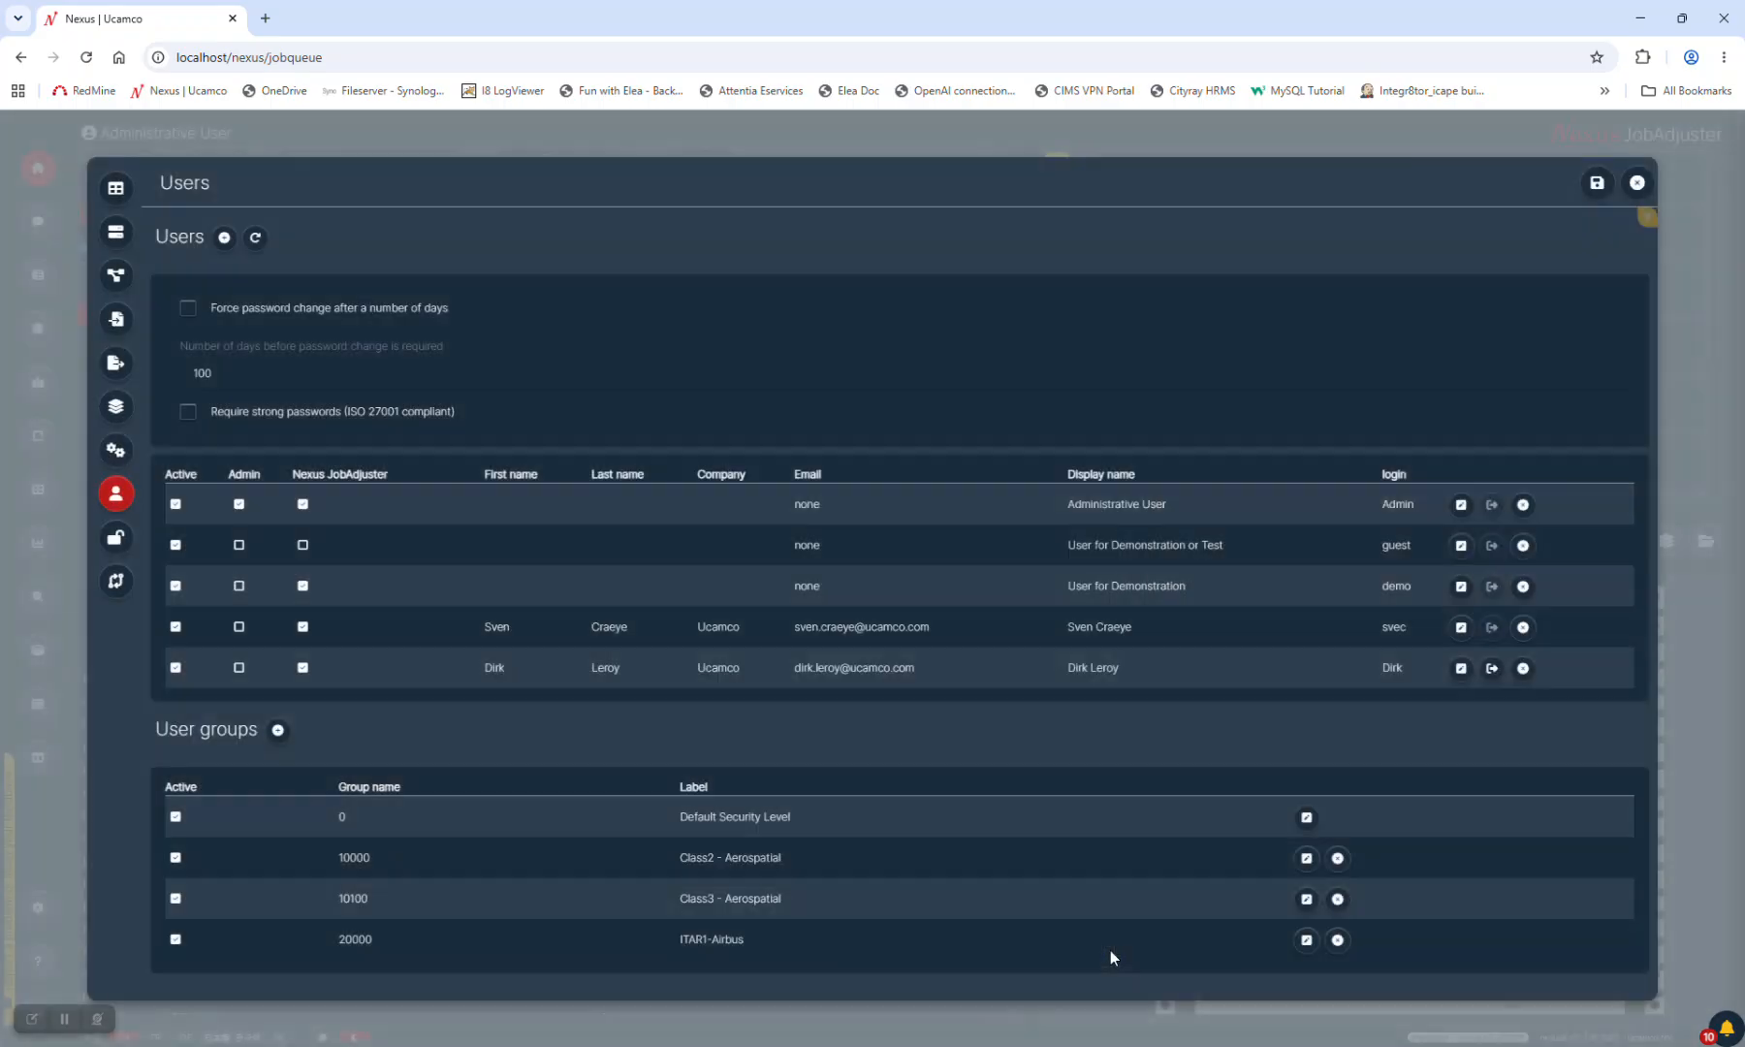
Close settings, log out of admin and sign in as the restricted non-admin user
left_click(1637, 183)
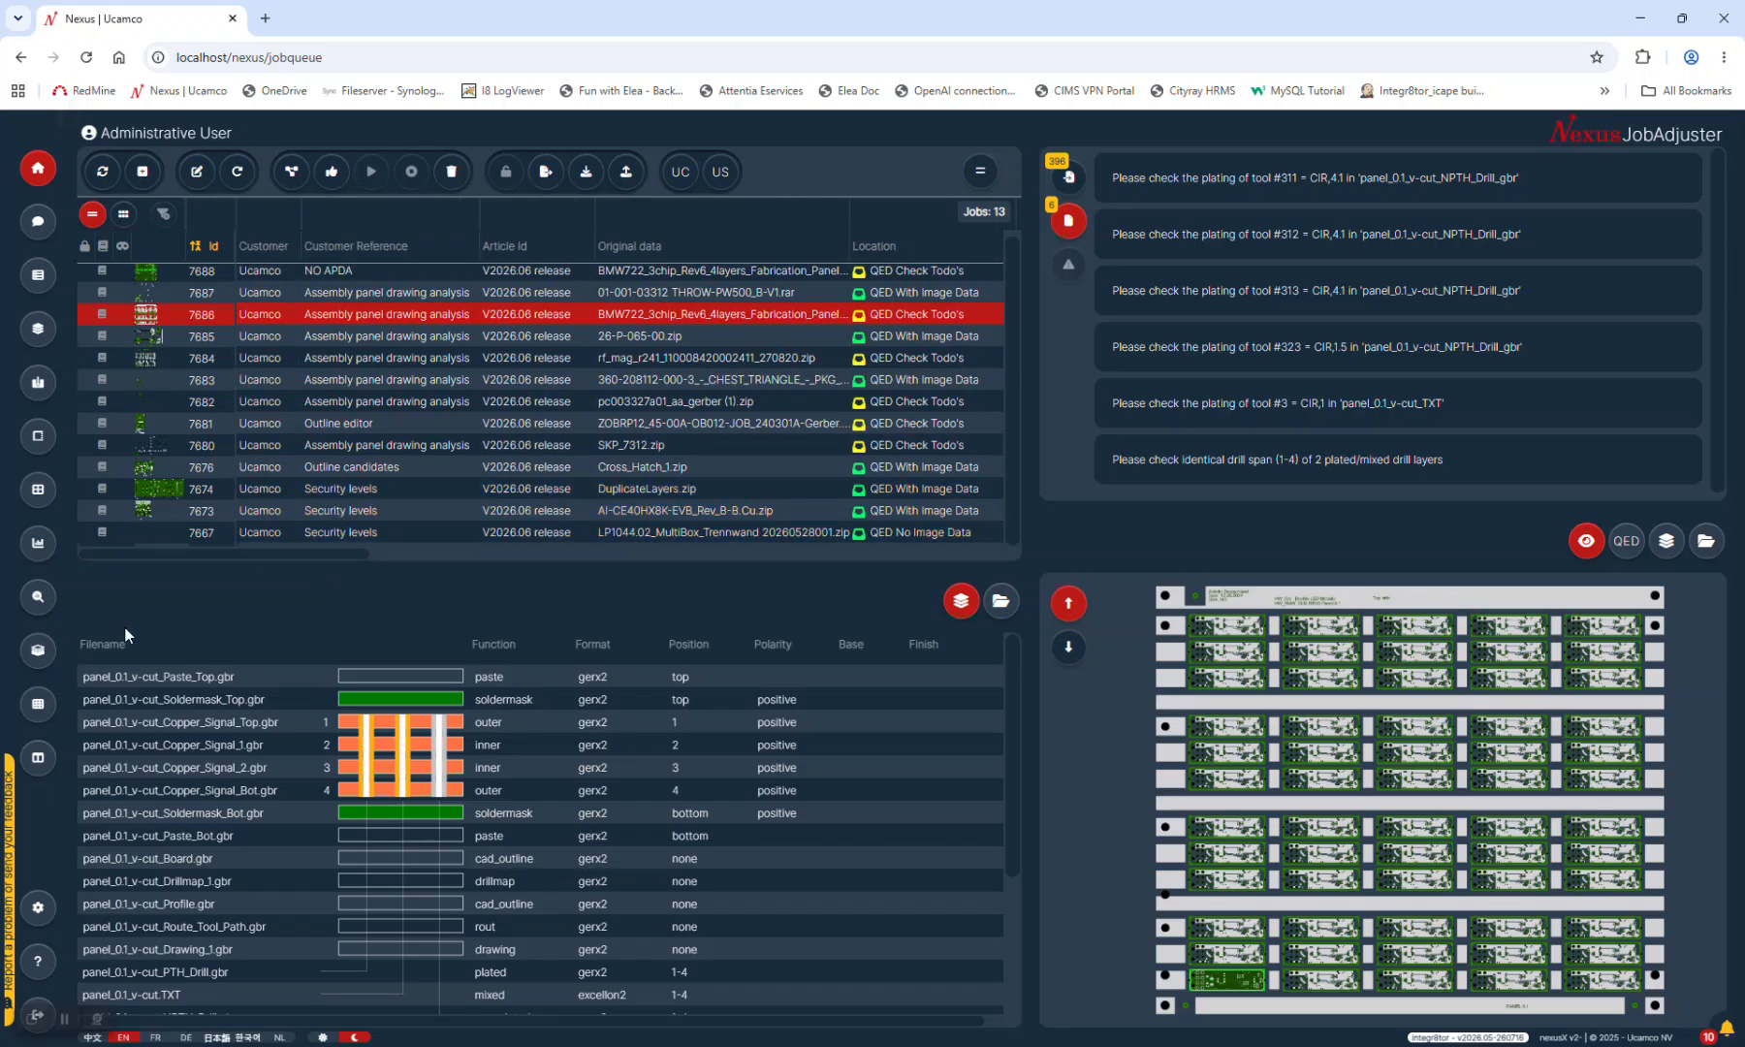
left_click(42, 1009)
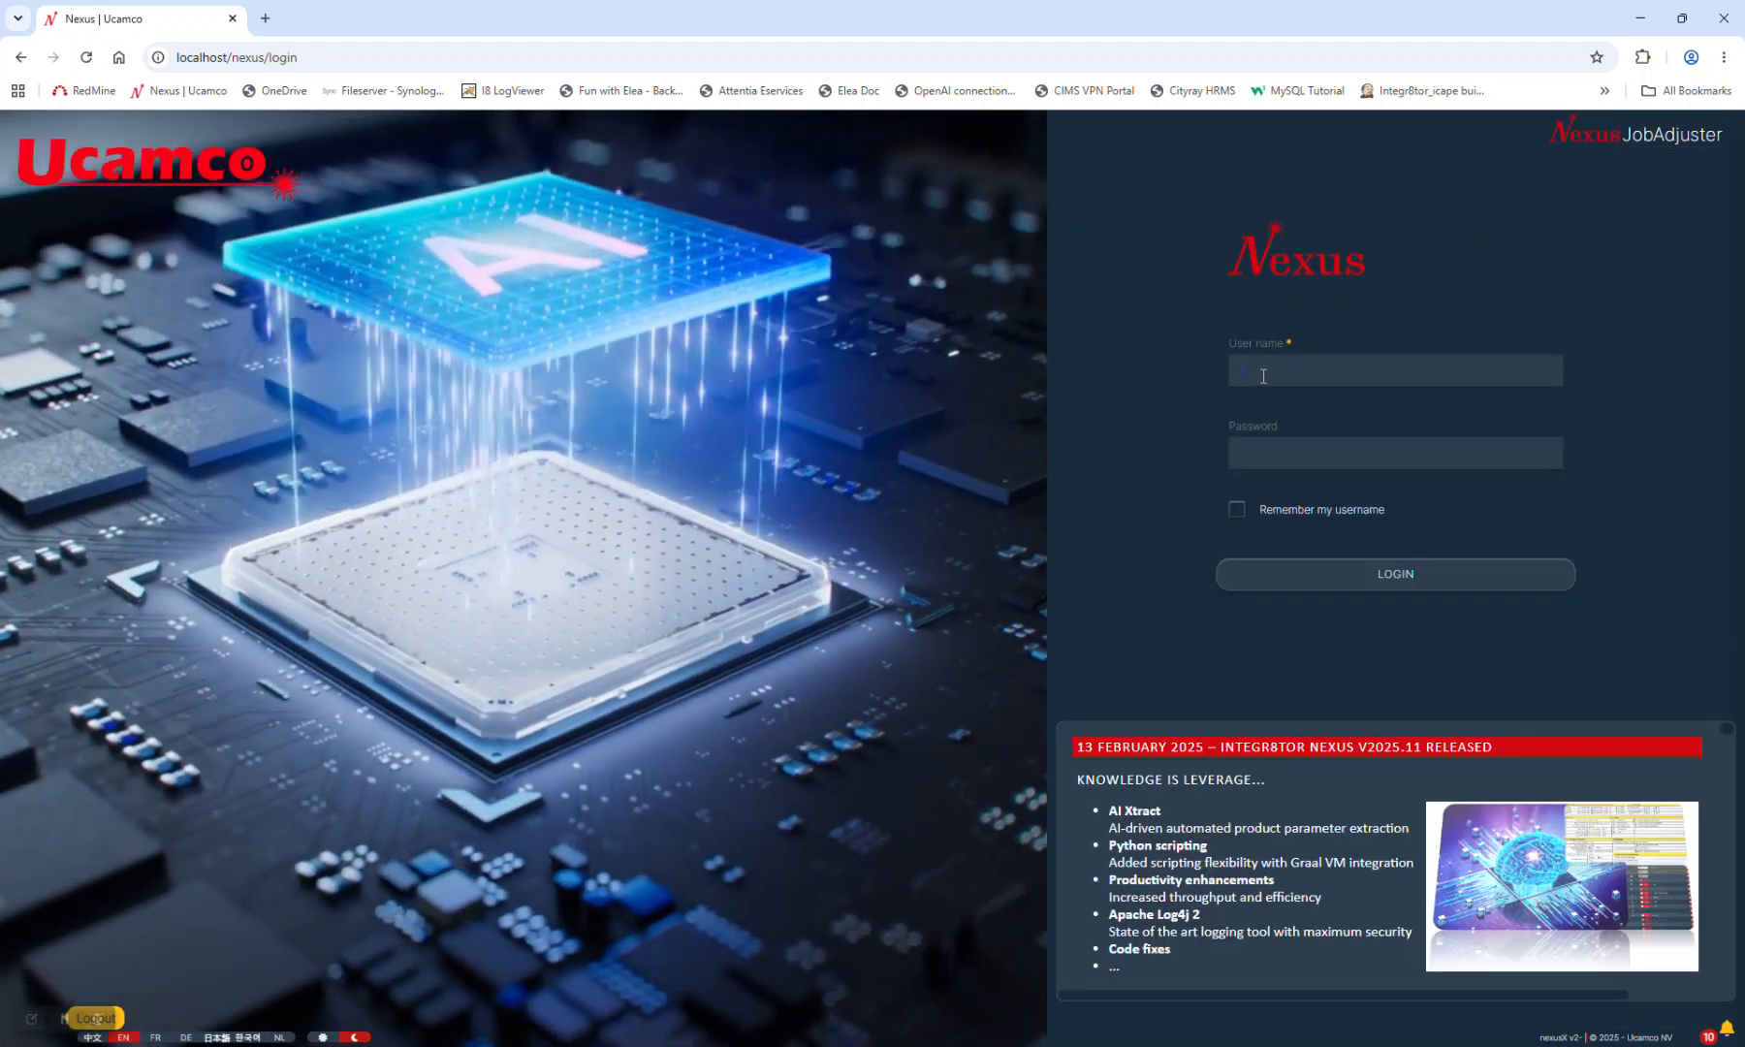
left_click(1263, 376)
type("dirk")
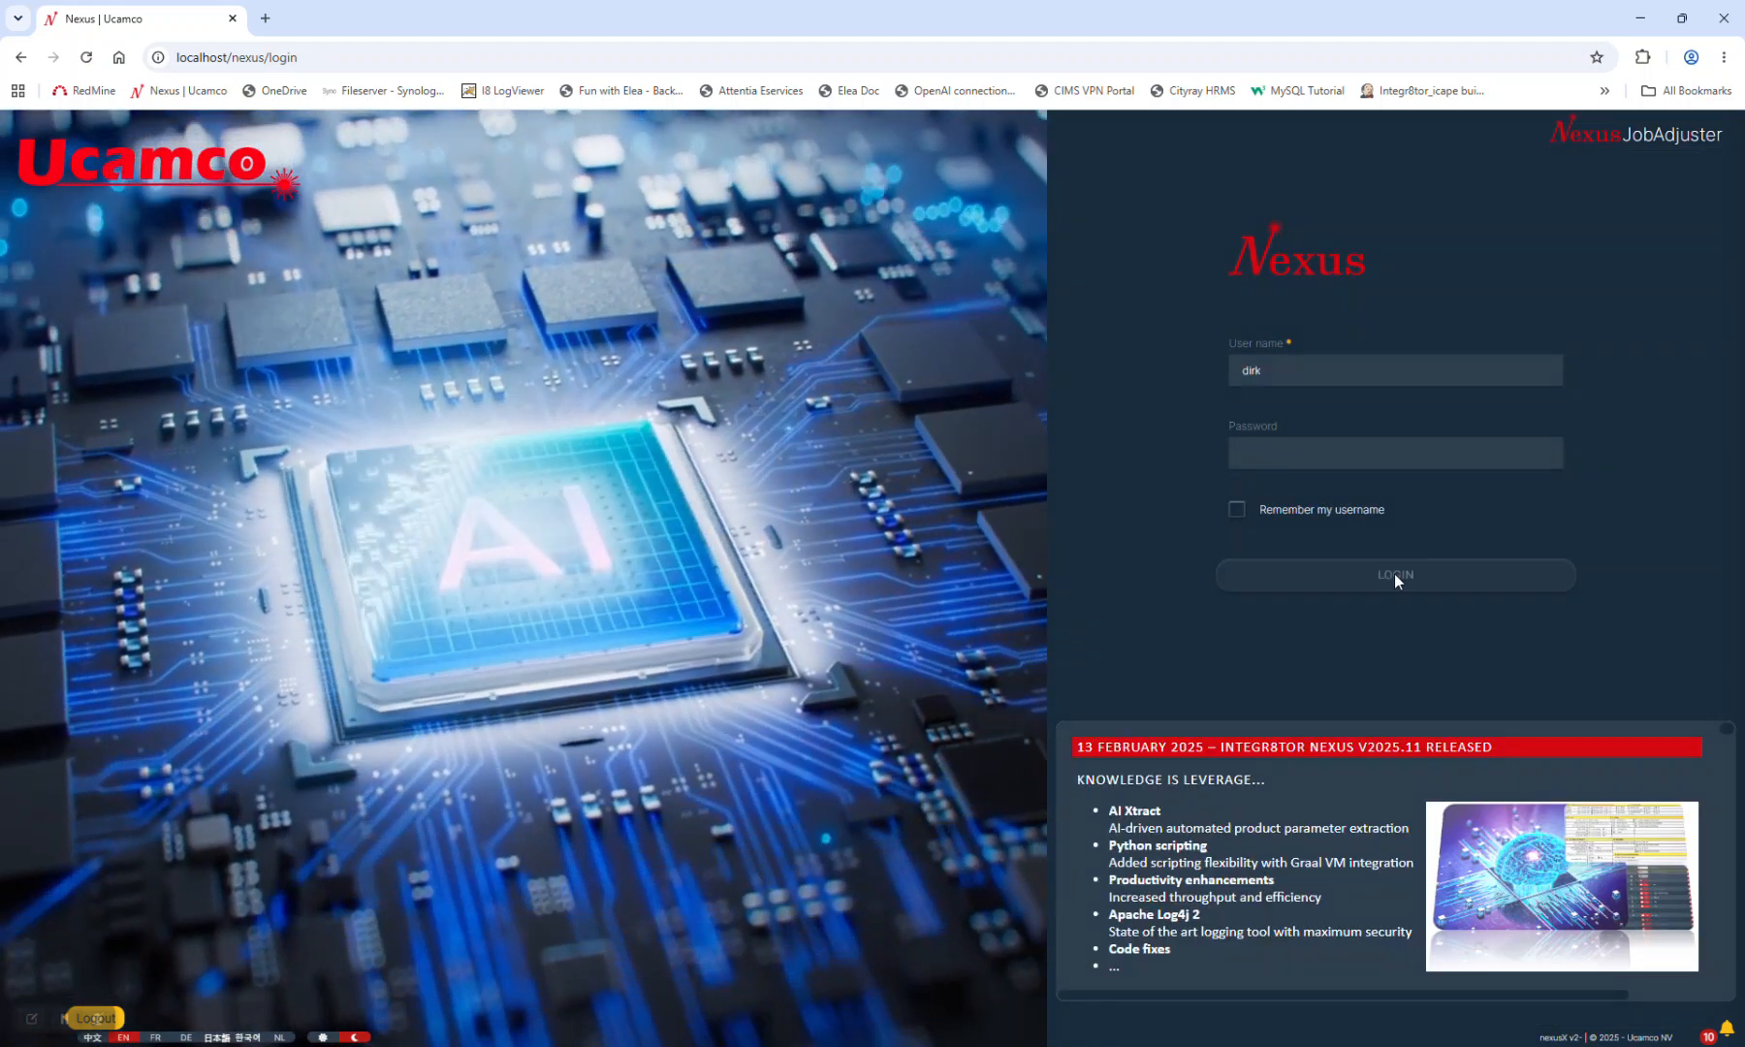
left_click(1395, 573)
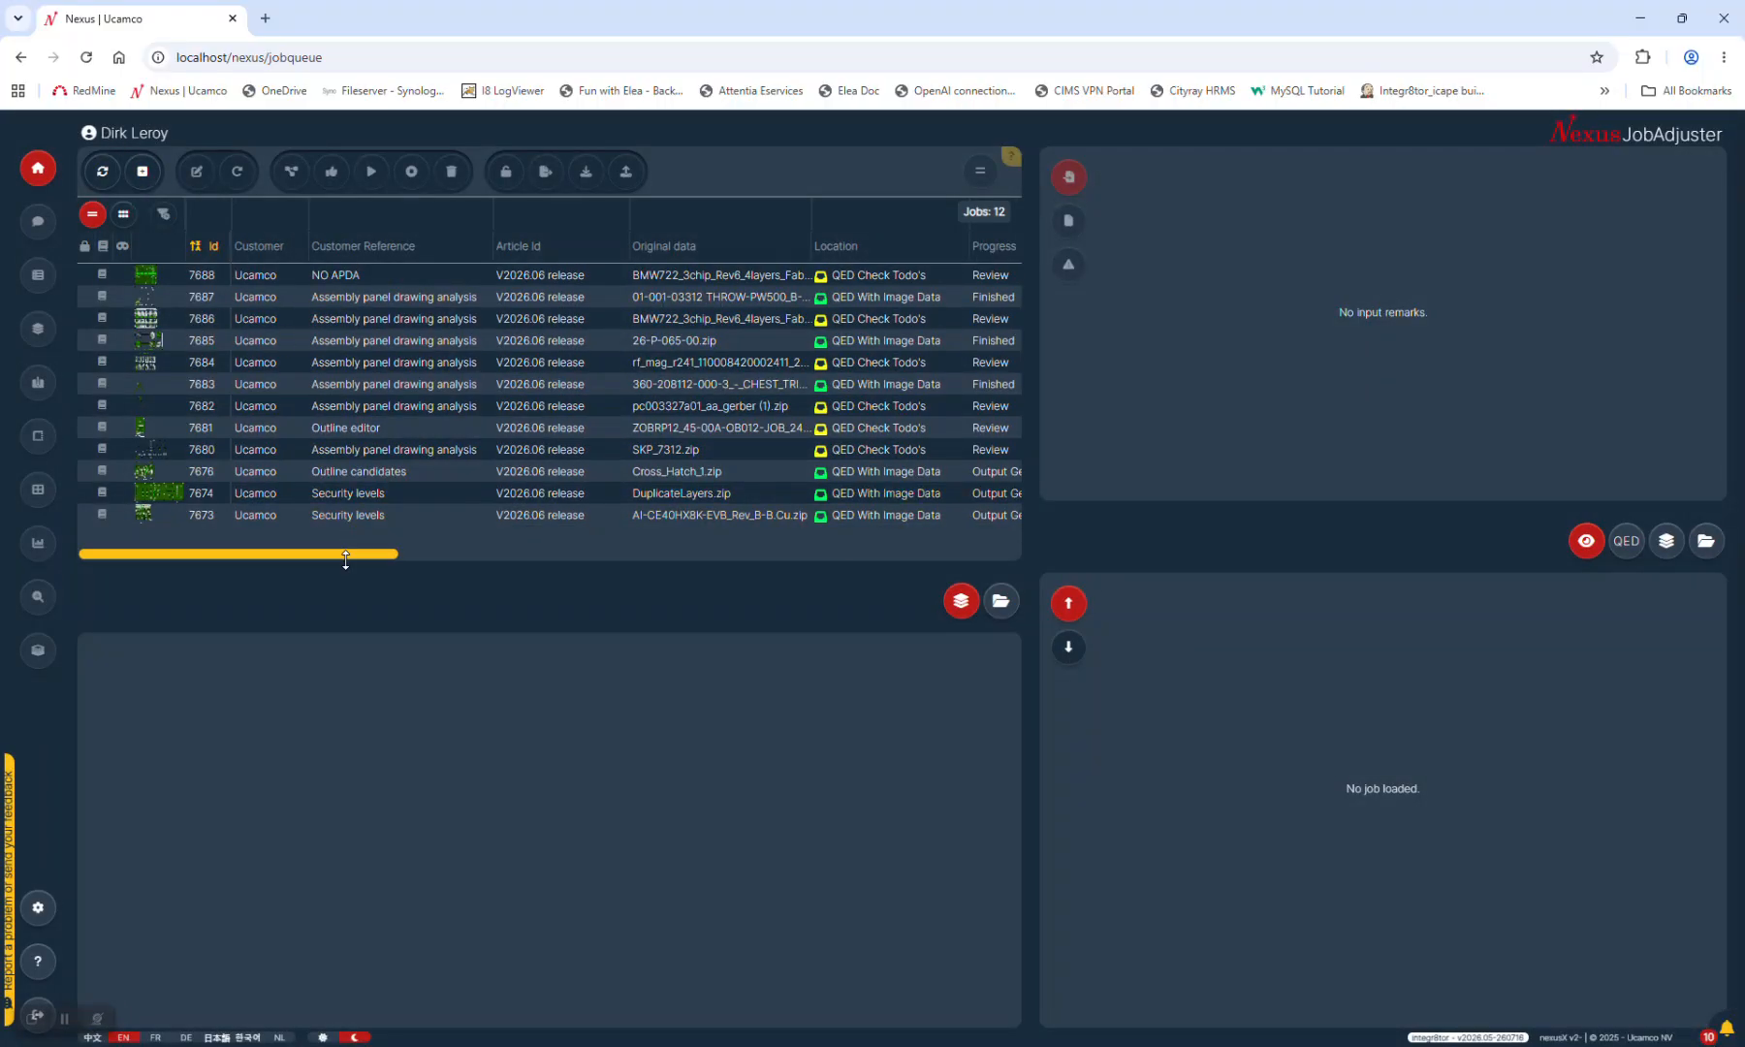
Review the 12-job queue, then view the security levels a new job may get
left_click_drag(348, 552, 490, 560)
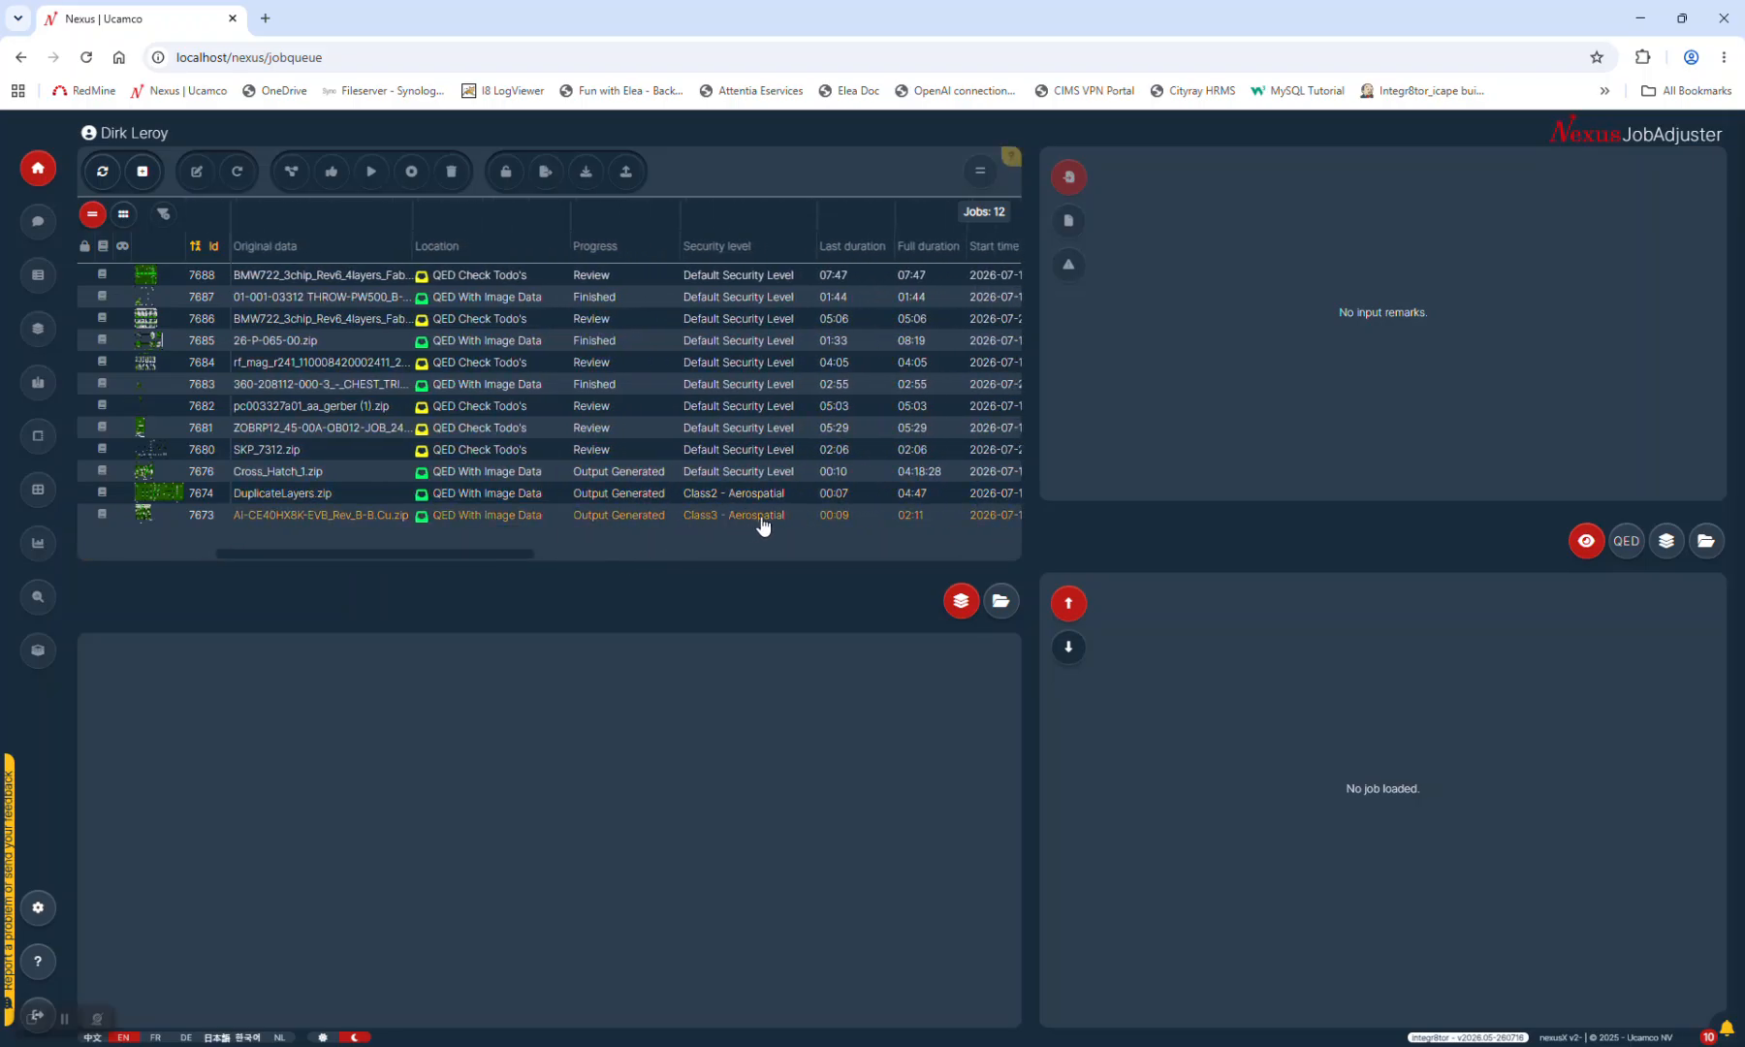
left_click_drag(522, 553, 378, 579)
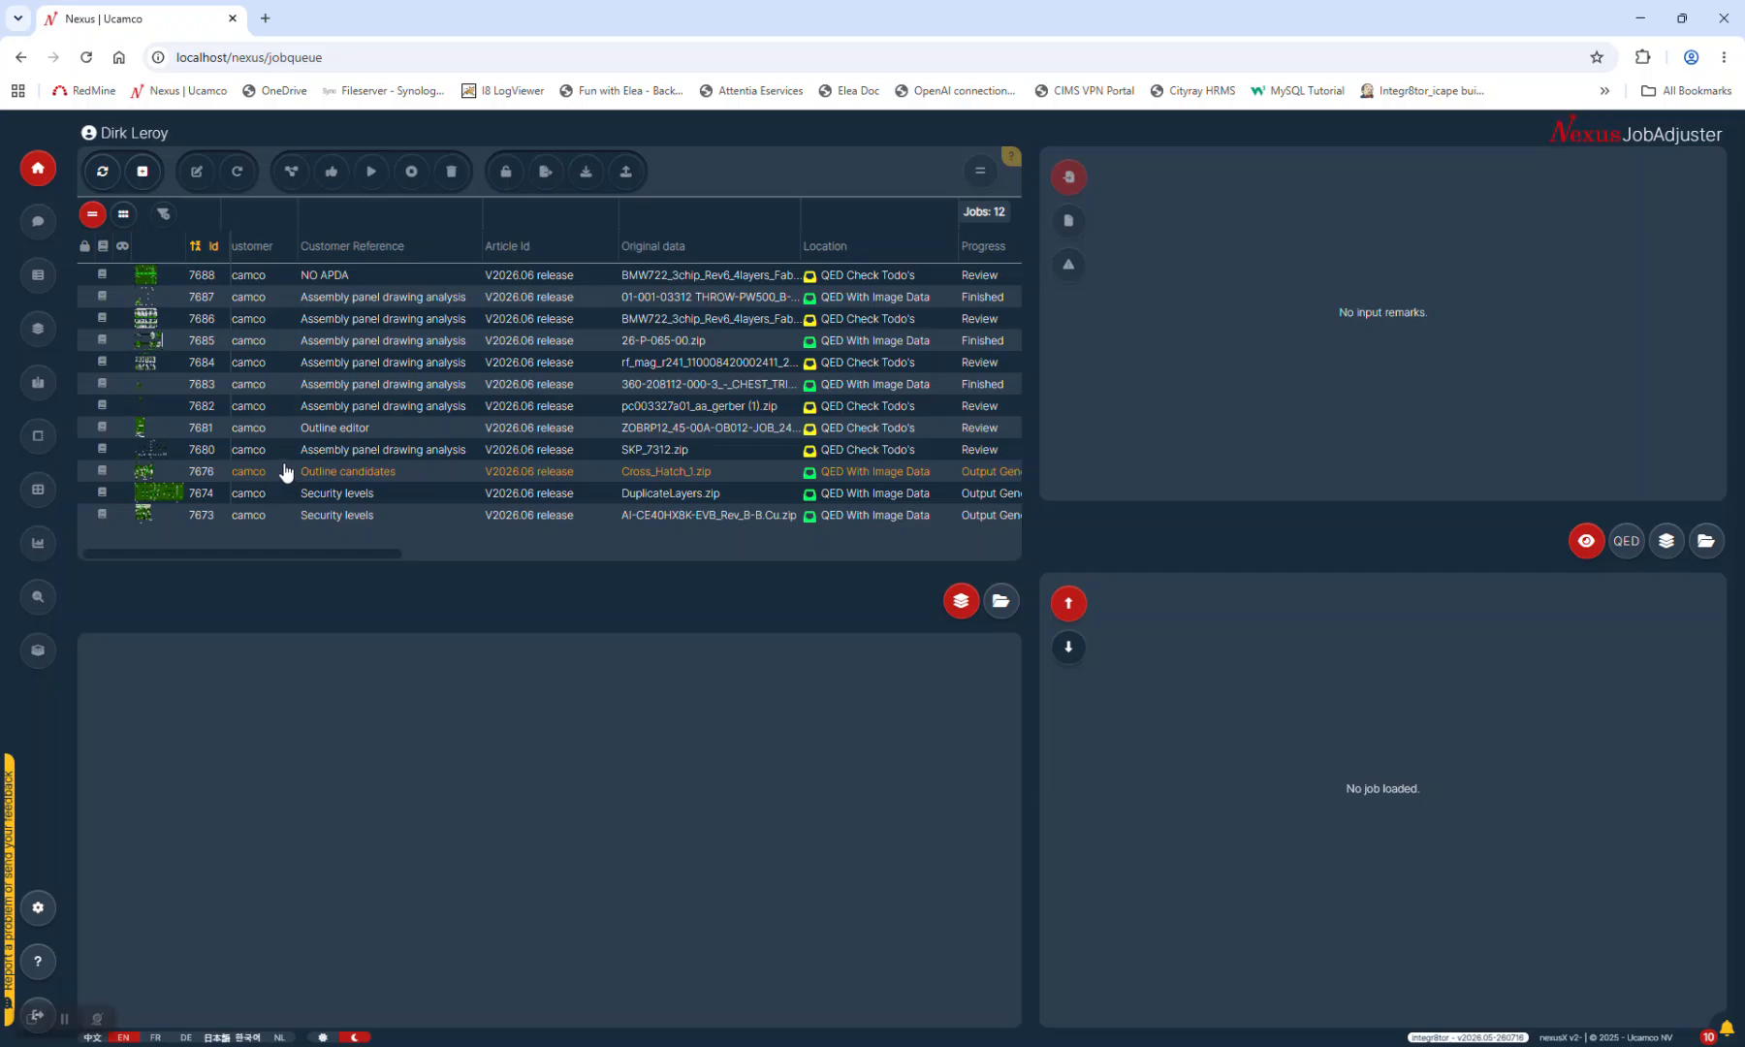
left_click(142, 173)
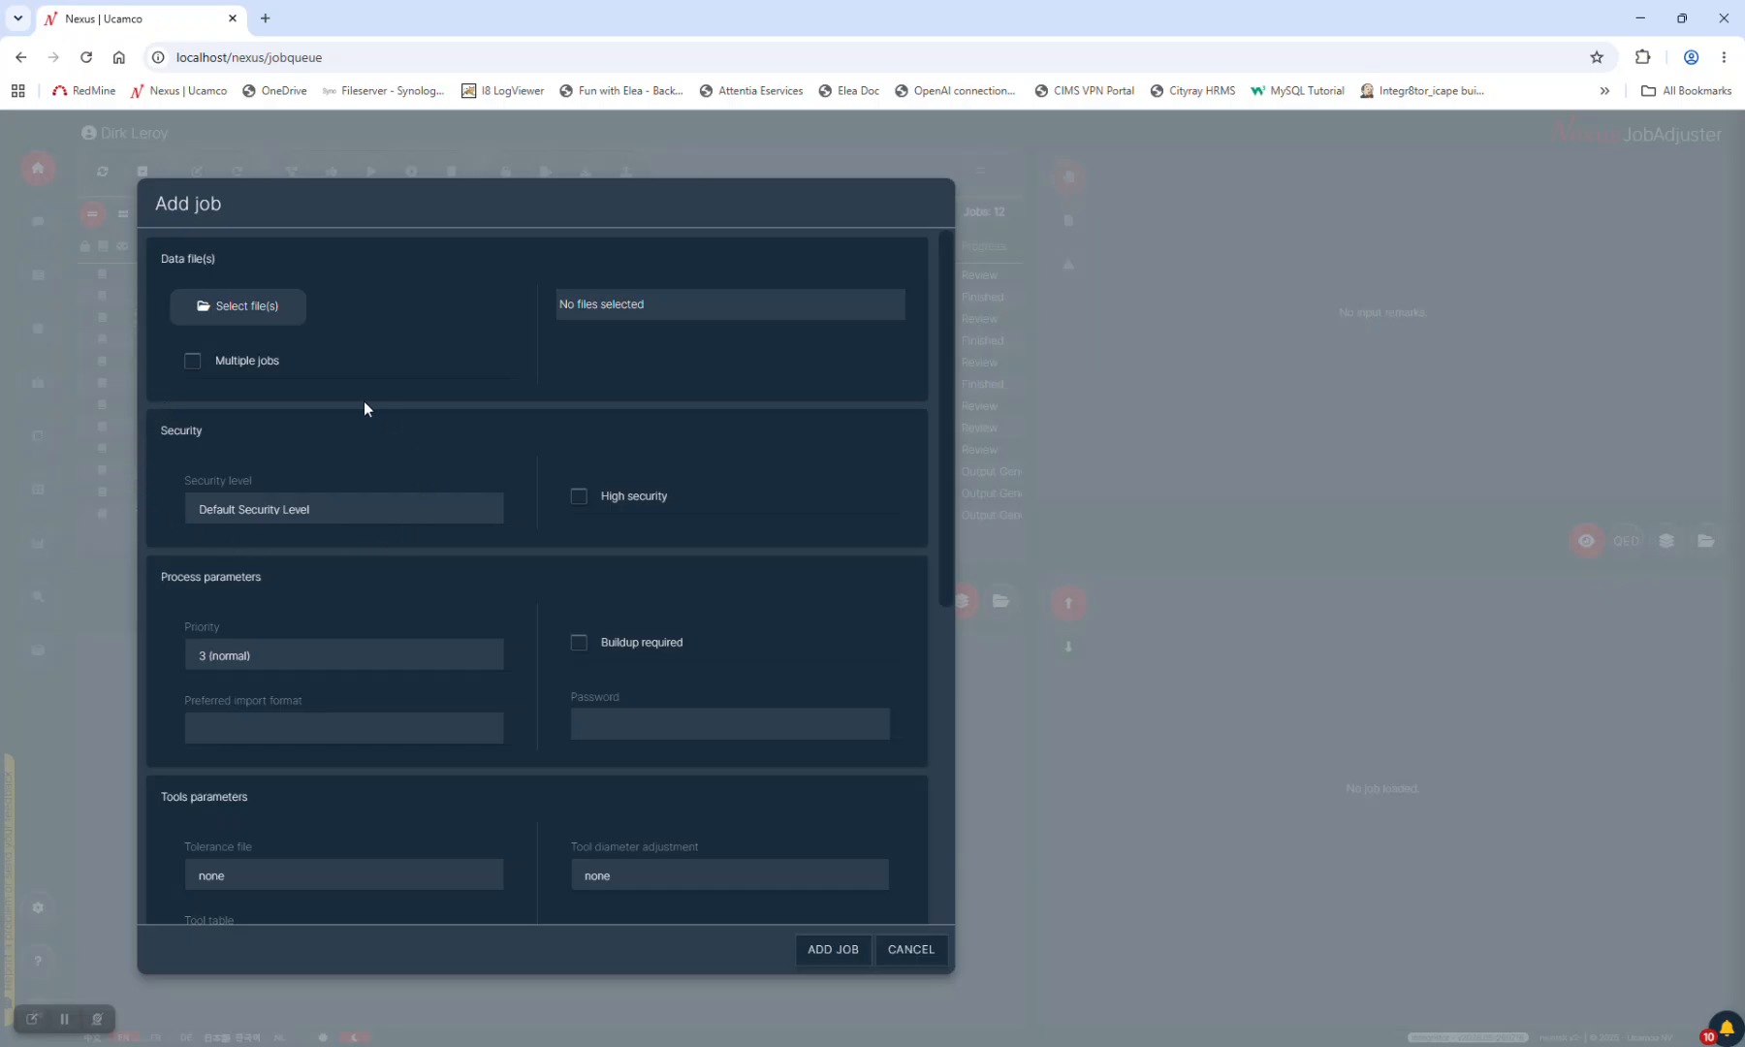
left_click(373, 509)
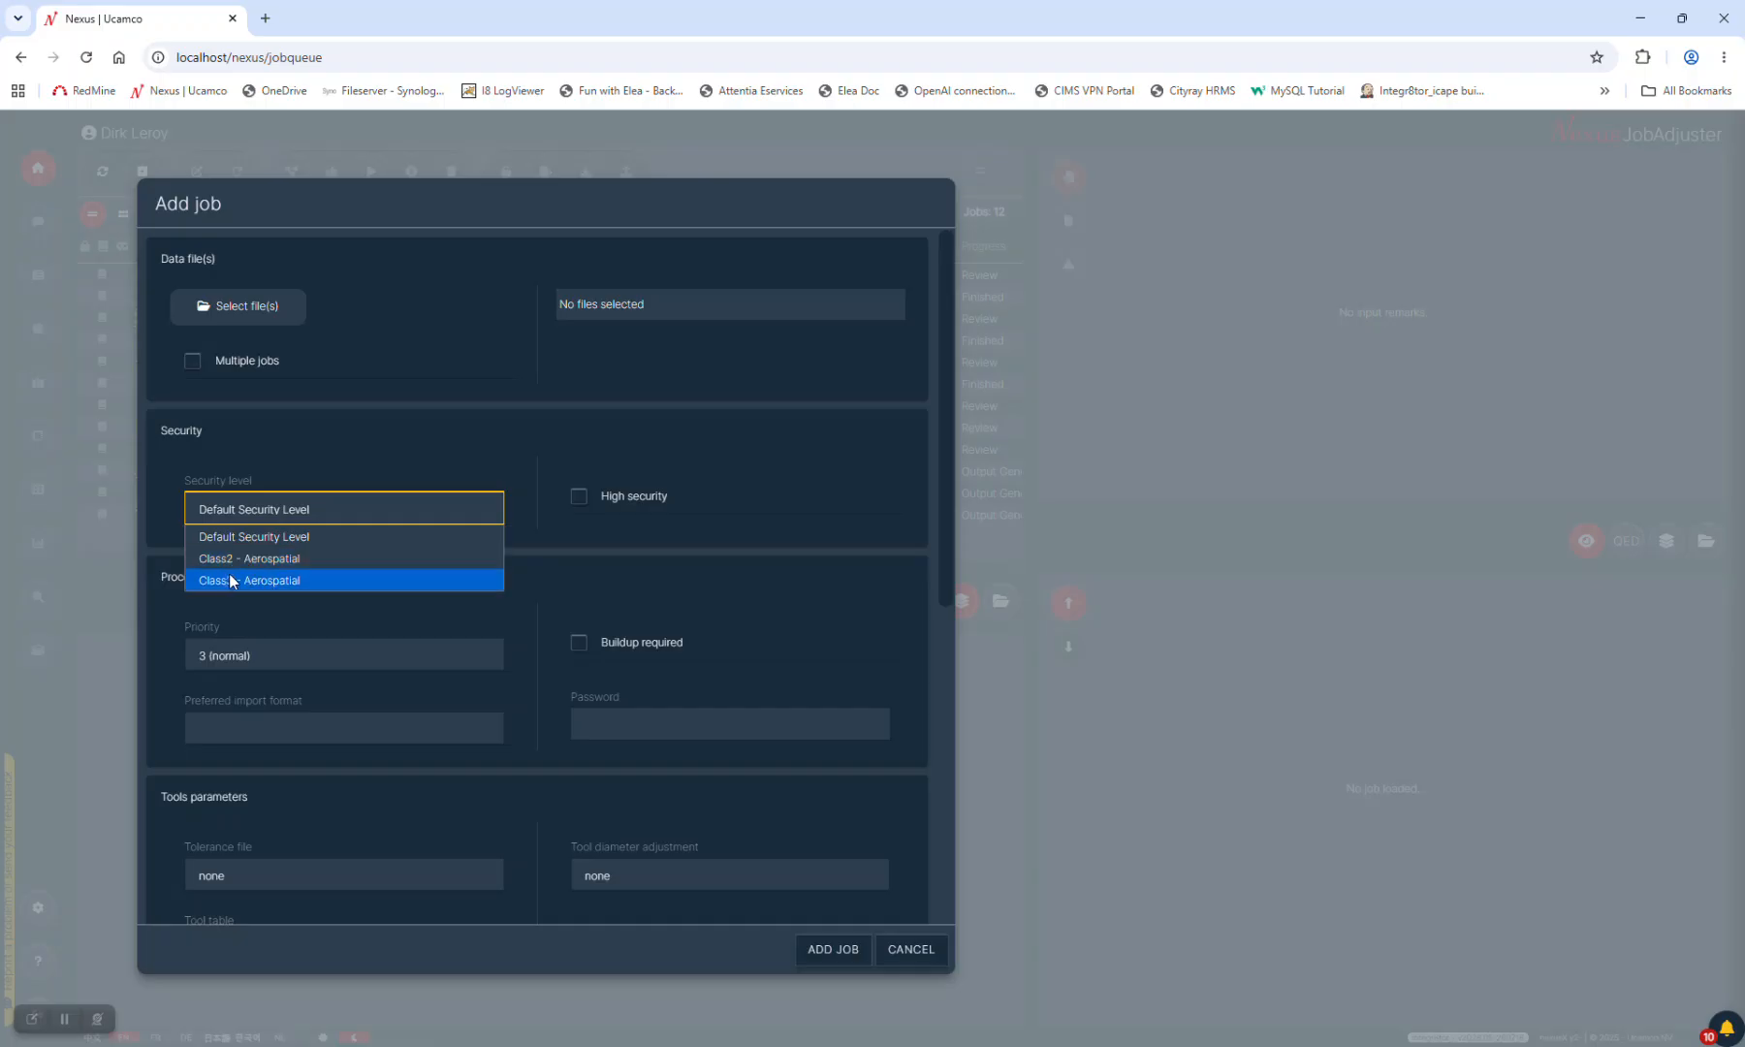
Dismiss the security level list, cancel the new job, and log out
left_click(919, 952)
left_click(919, 952)
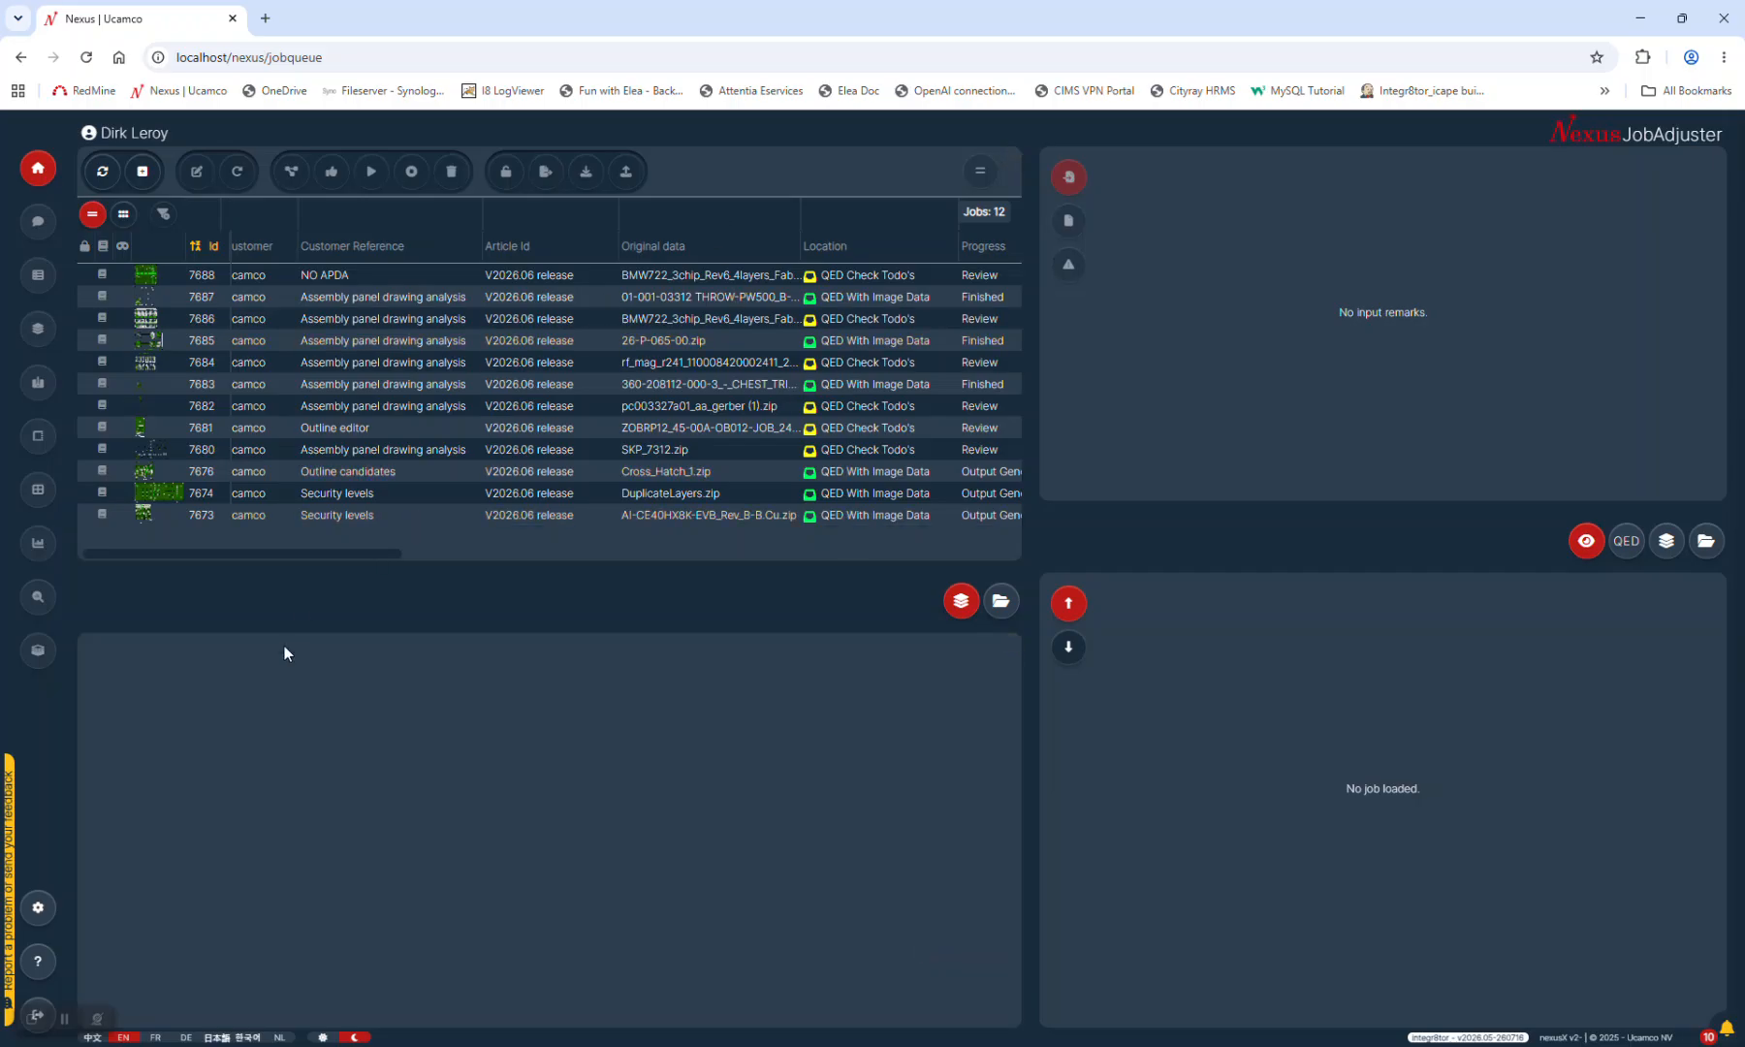
left_click(38, 1009)
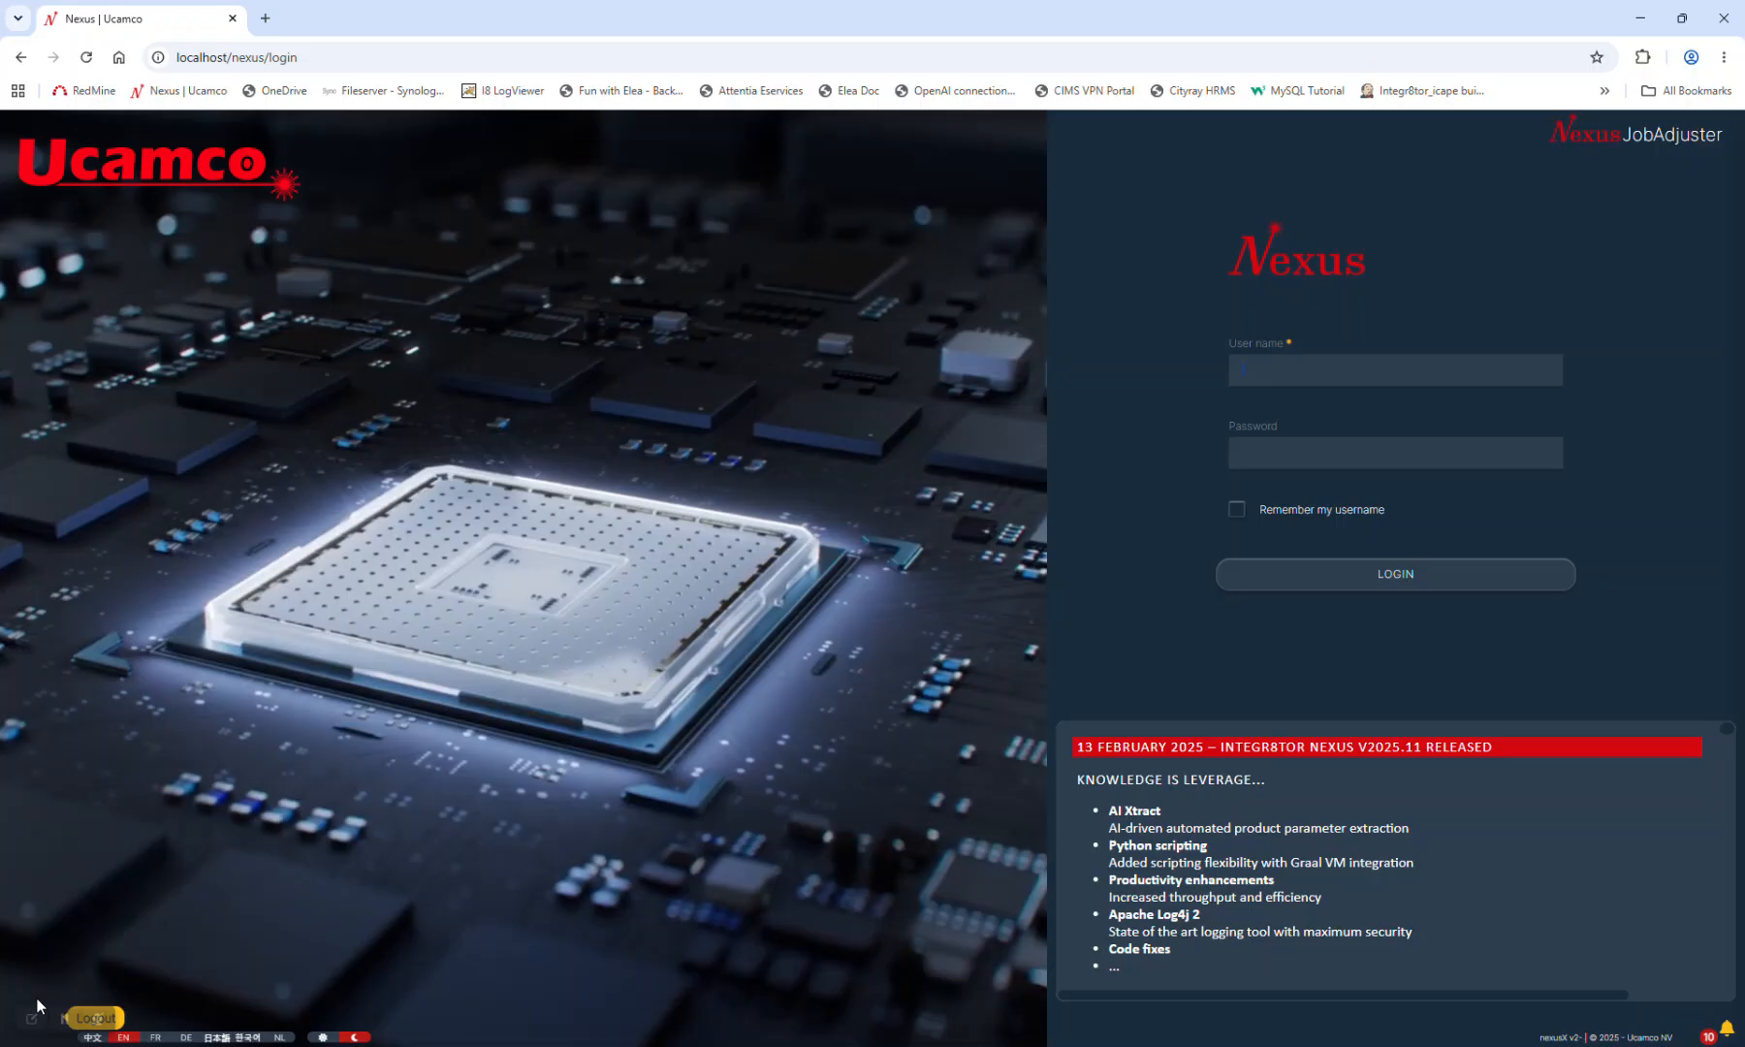
Sign in as the second user and select restricted job 7667
type("svec")
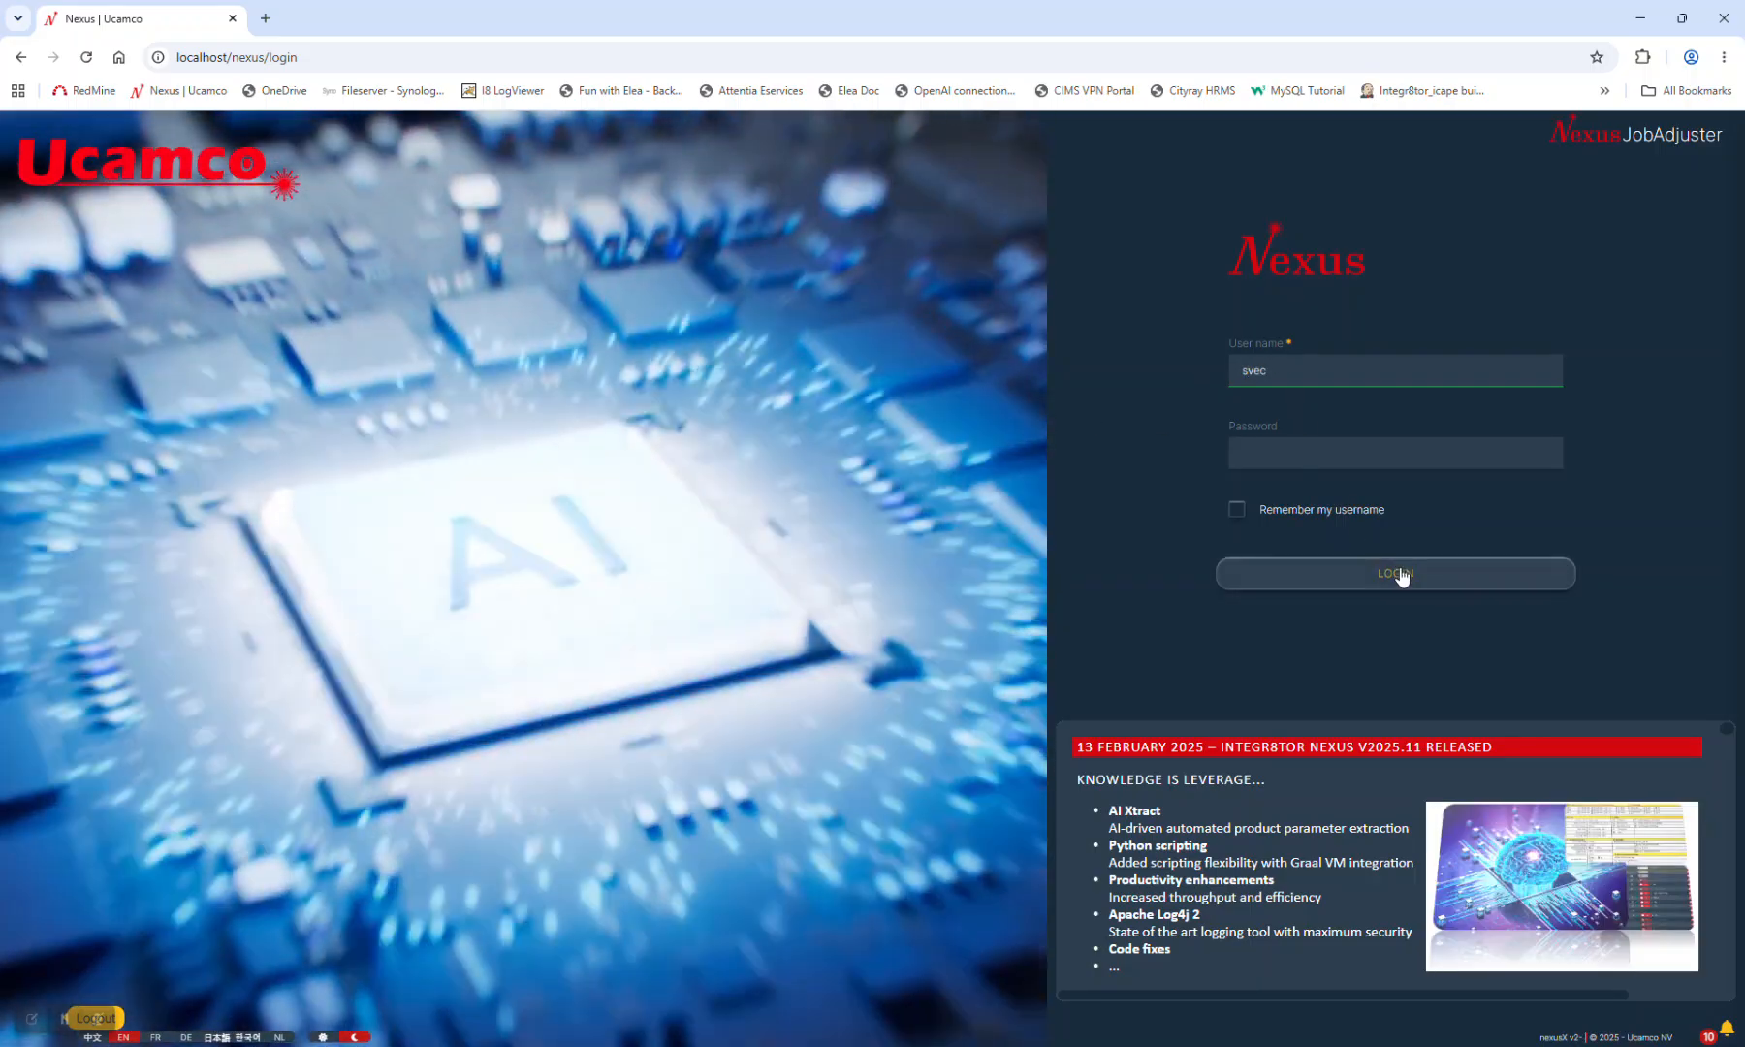
left_click(1396, 573)
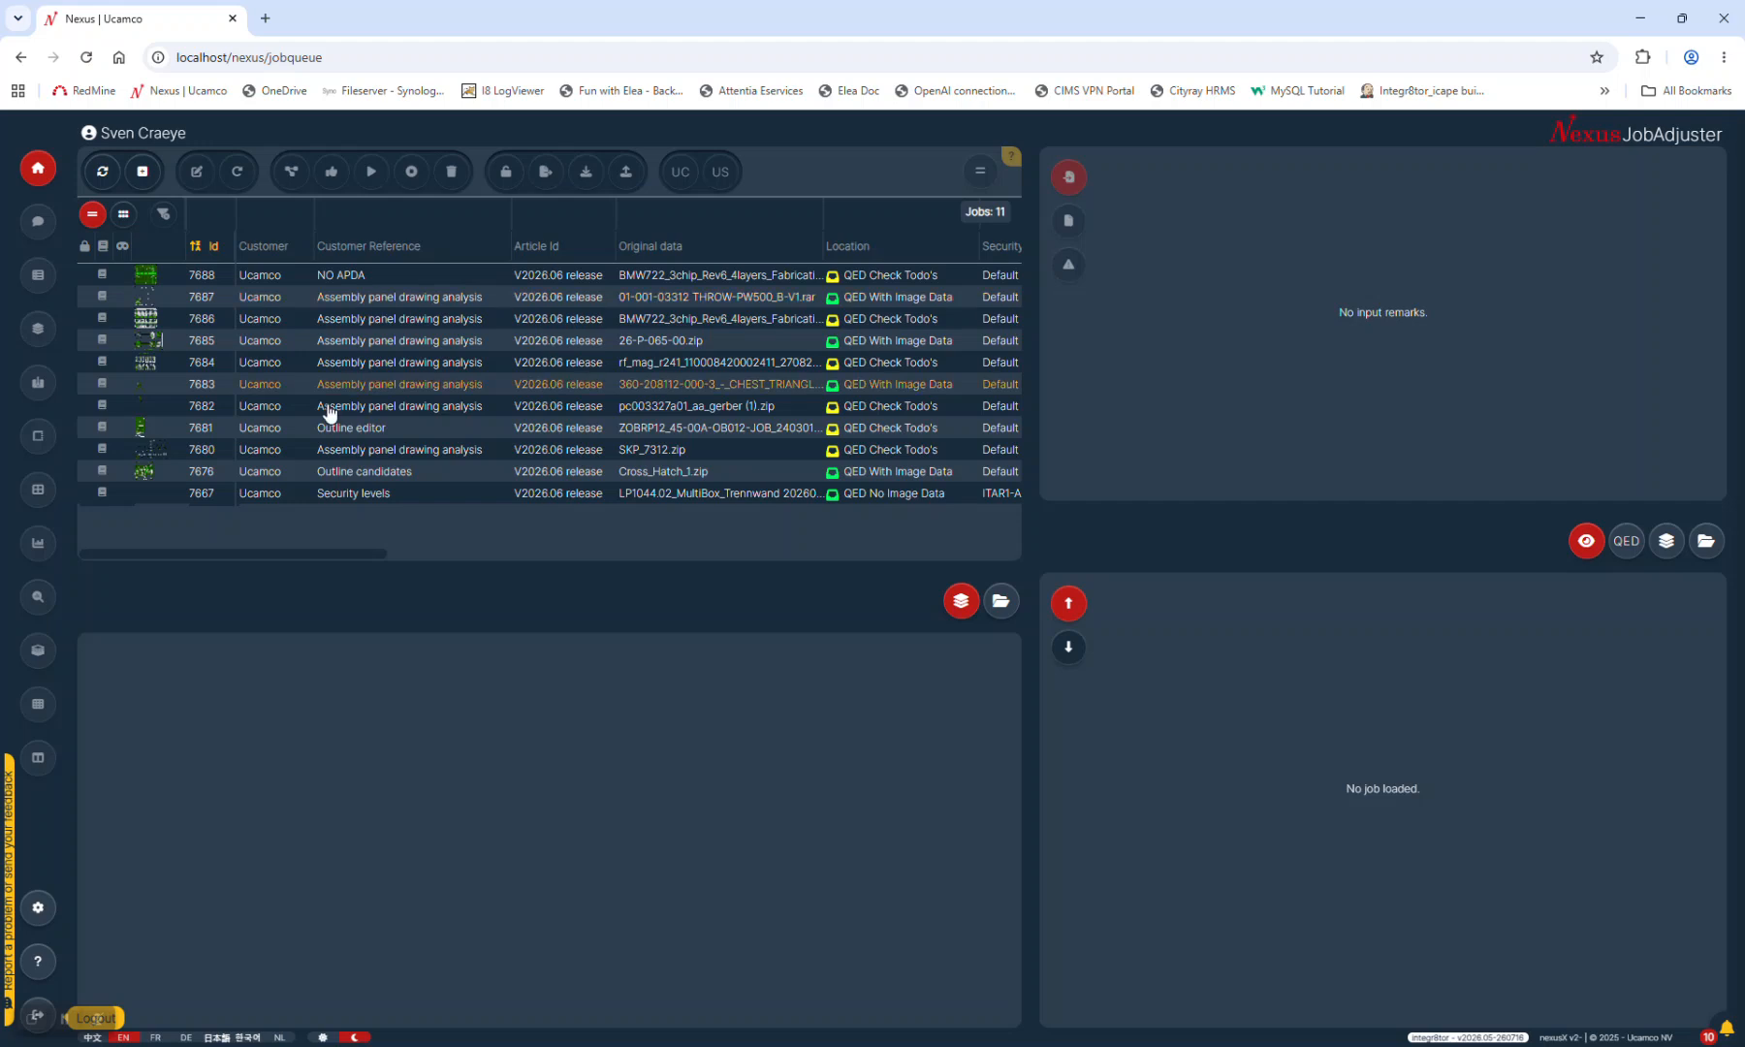
left_click(326, 494)
Check job 7667's ITAR1-Airbus security level in the 11-job table, then start a new job
left_click_drag(239, 553, 449, 552)
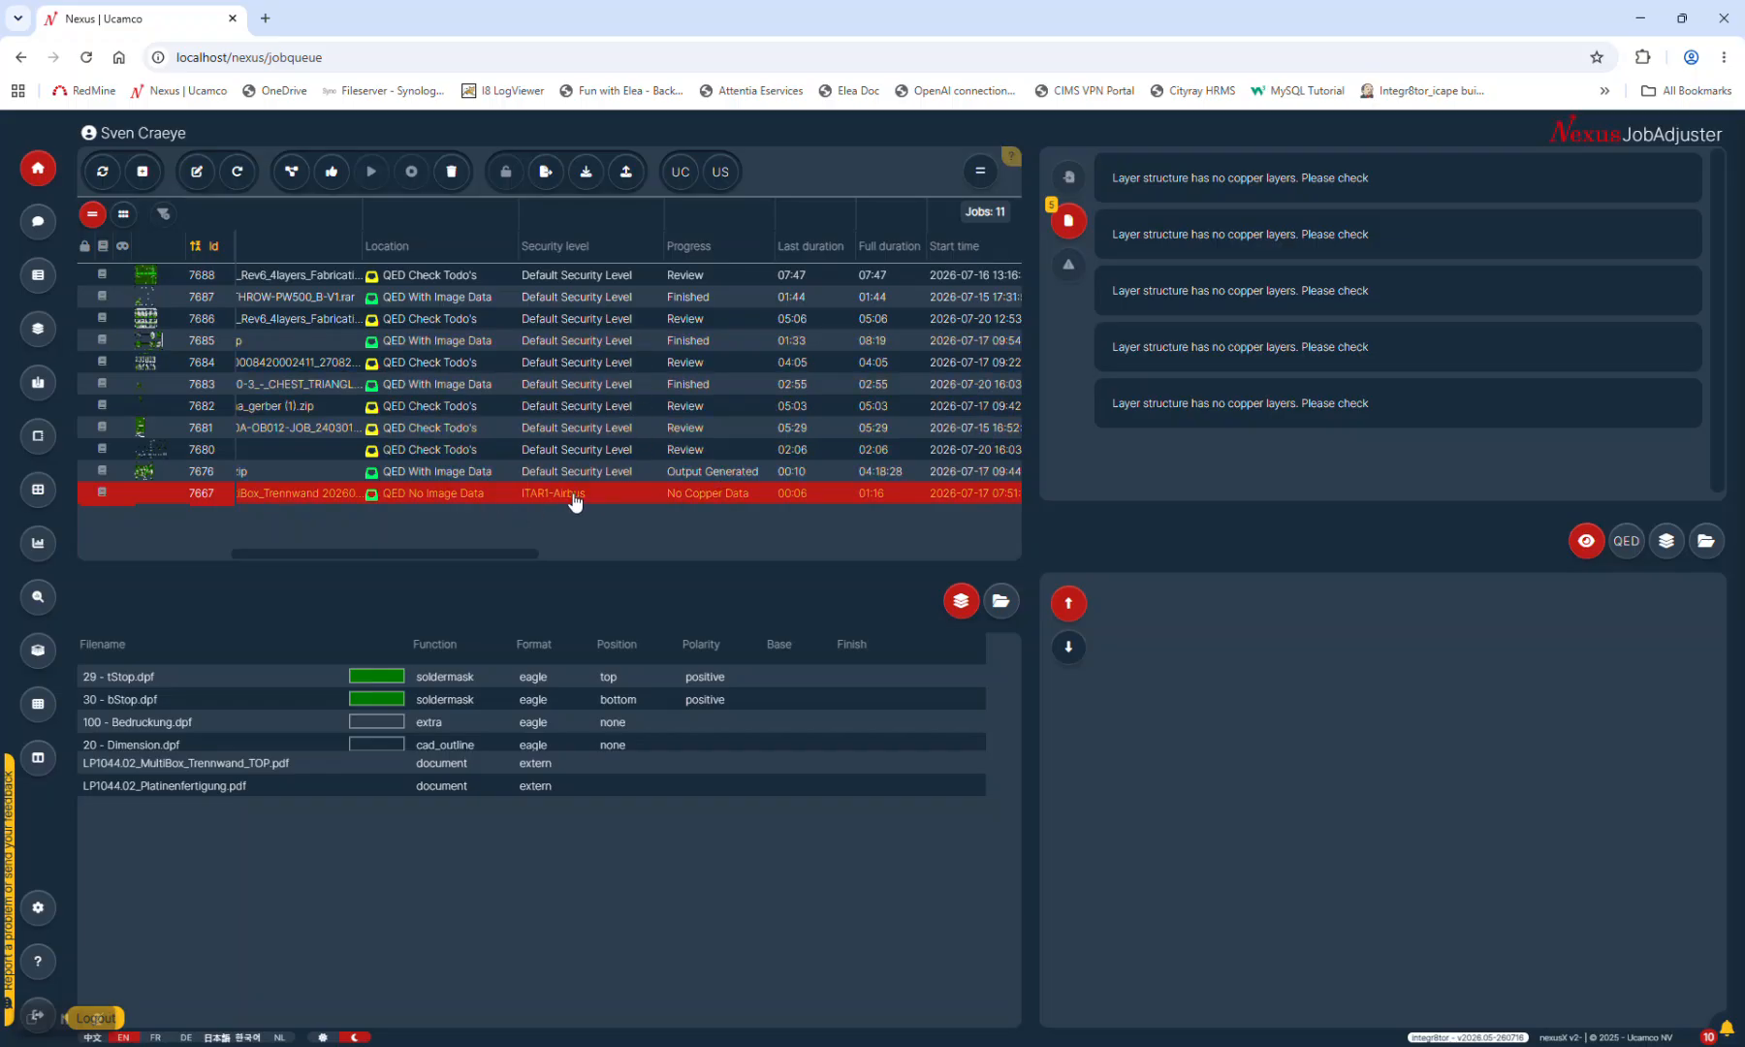
left_click_drag(487, 553, 283, 559)
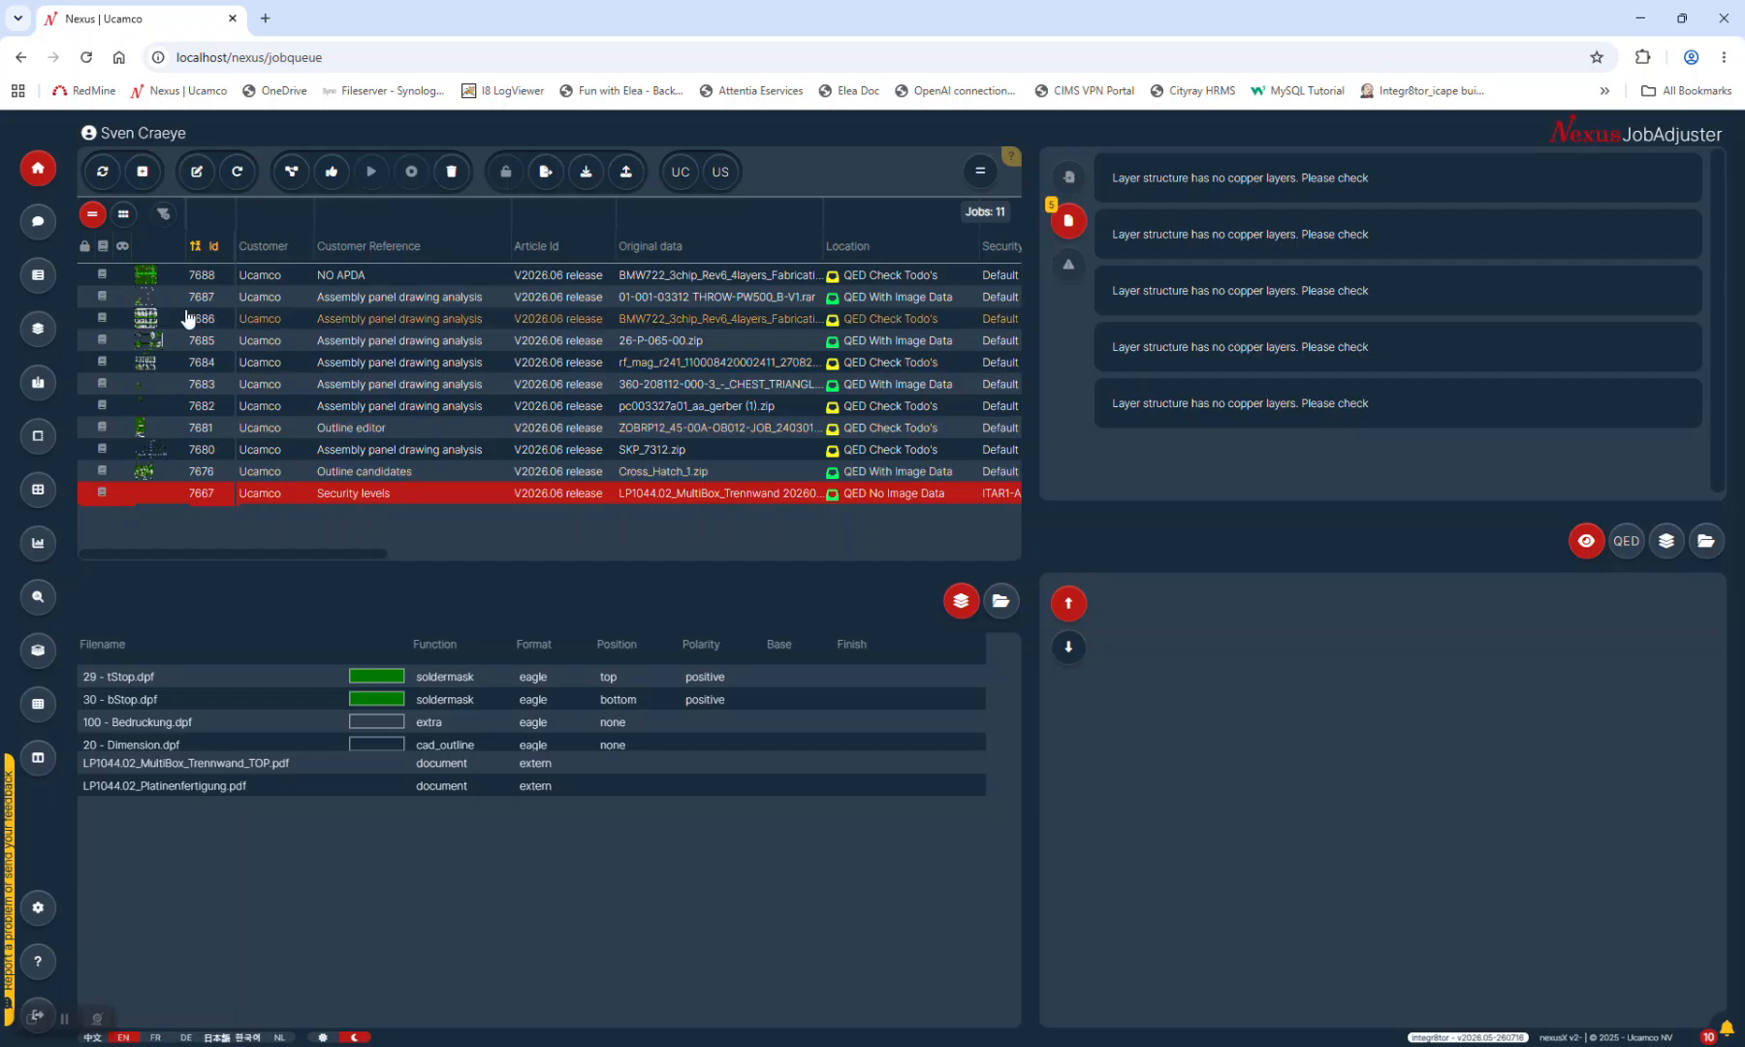
left_click(142, 172)
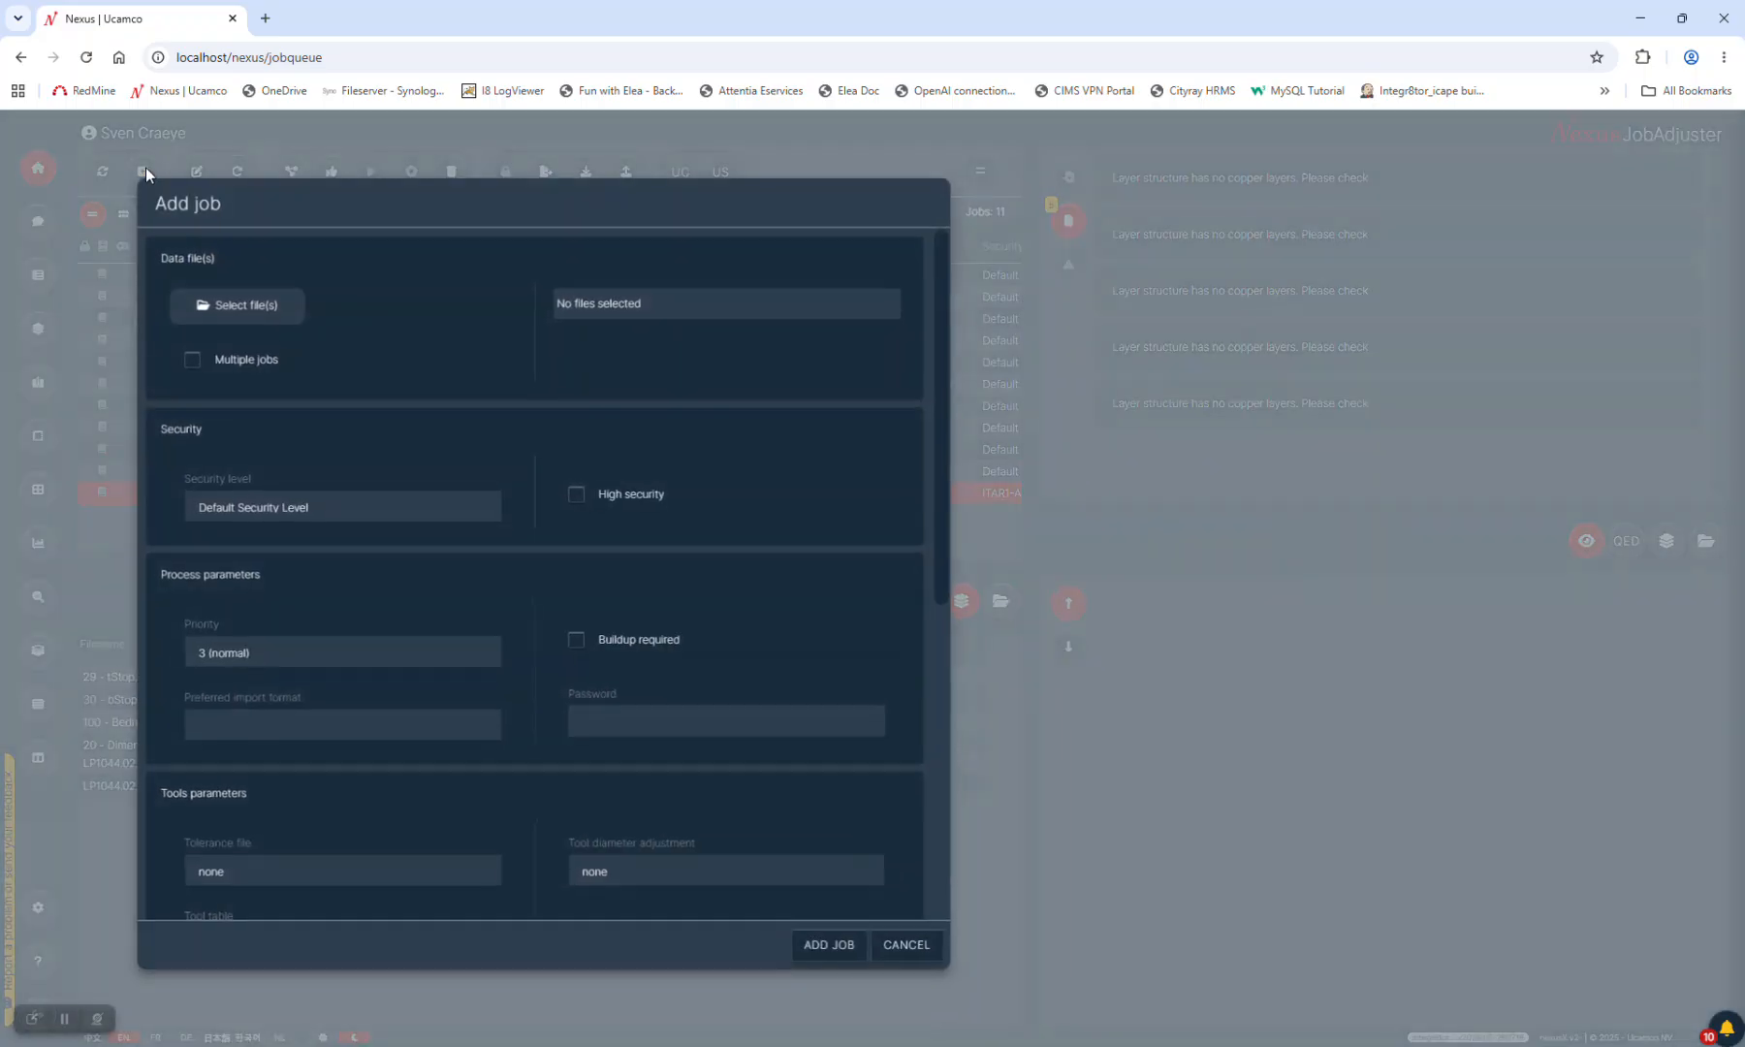
Compare the security levels offered for a new job with those for job 7667
left_click(256, 504)
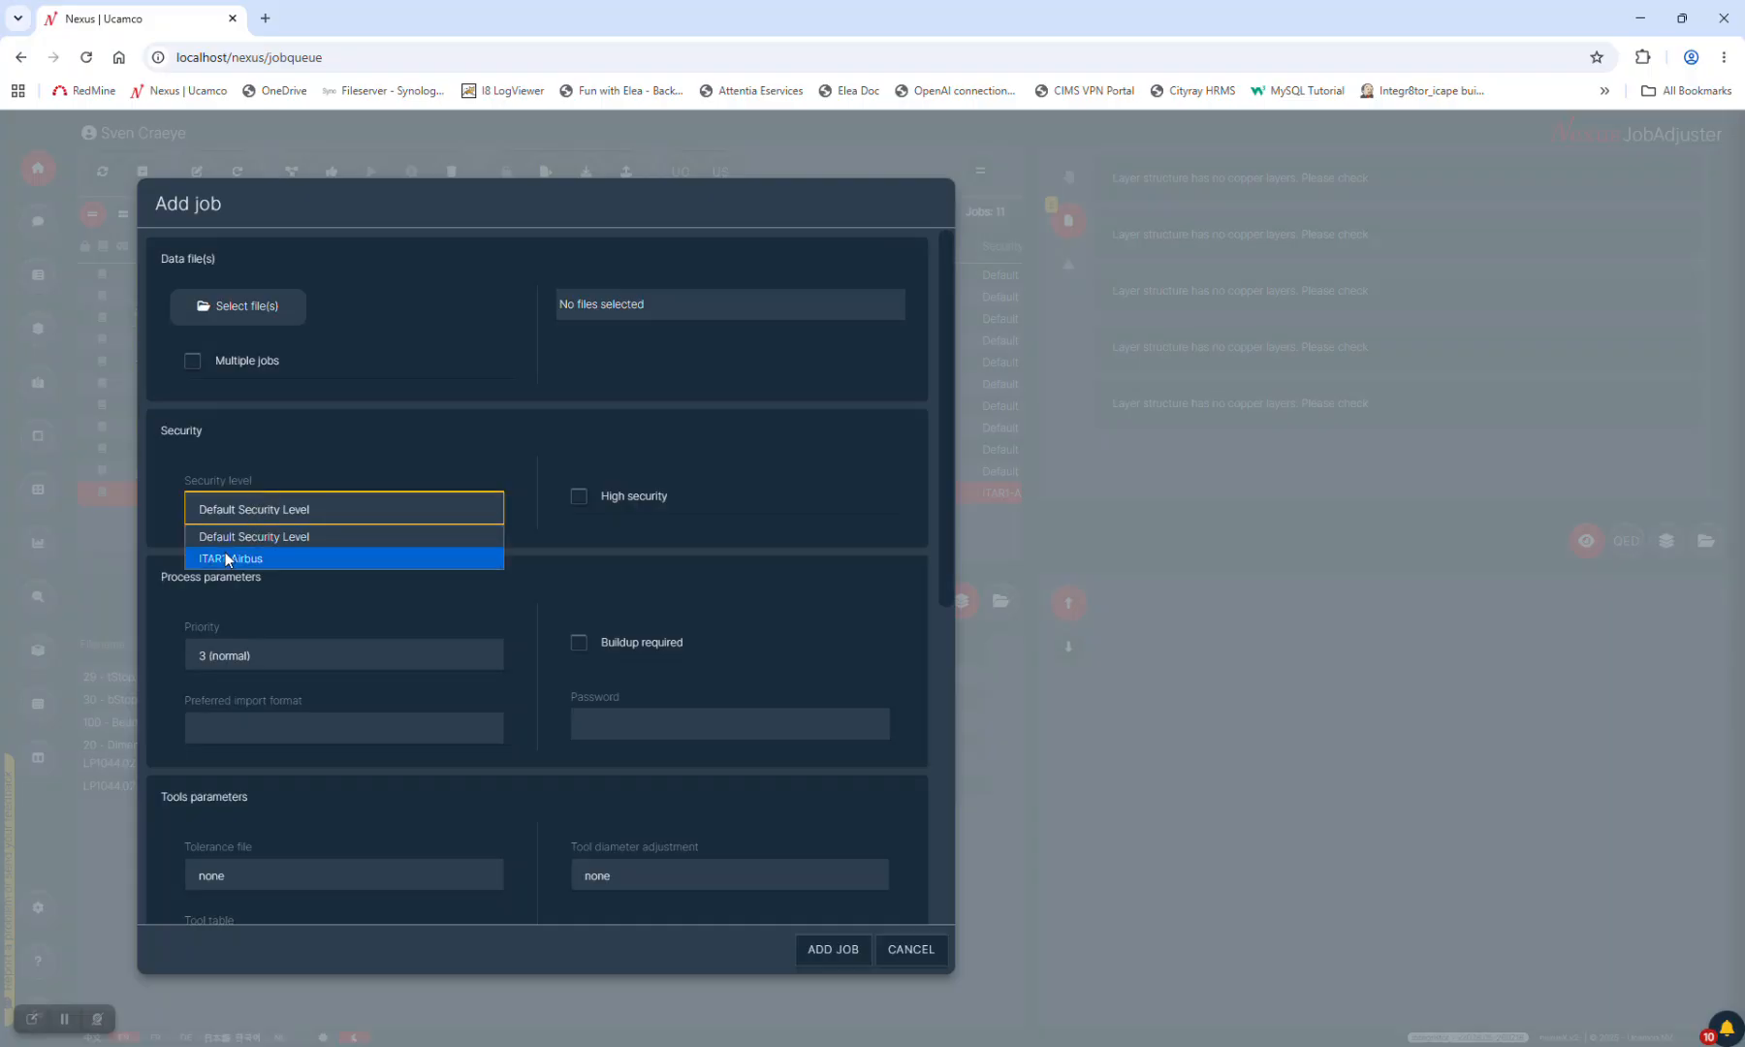
left_click(919, 957)
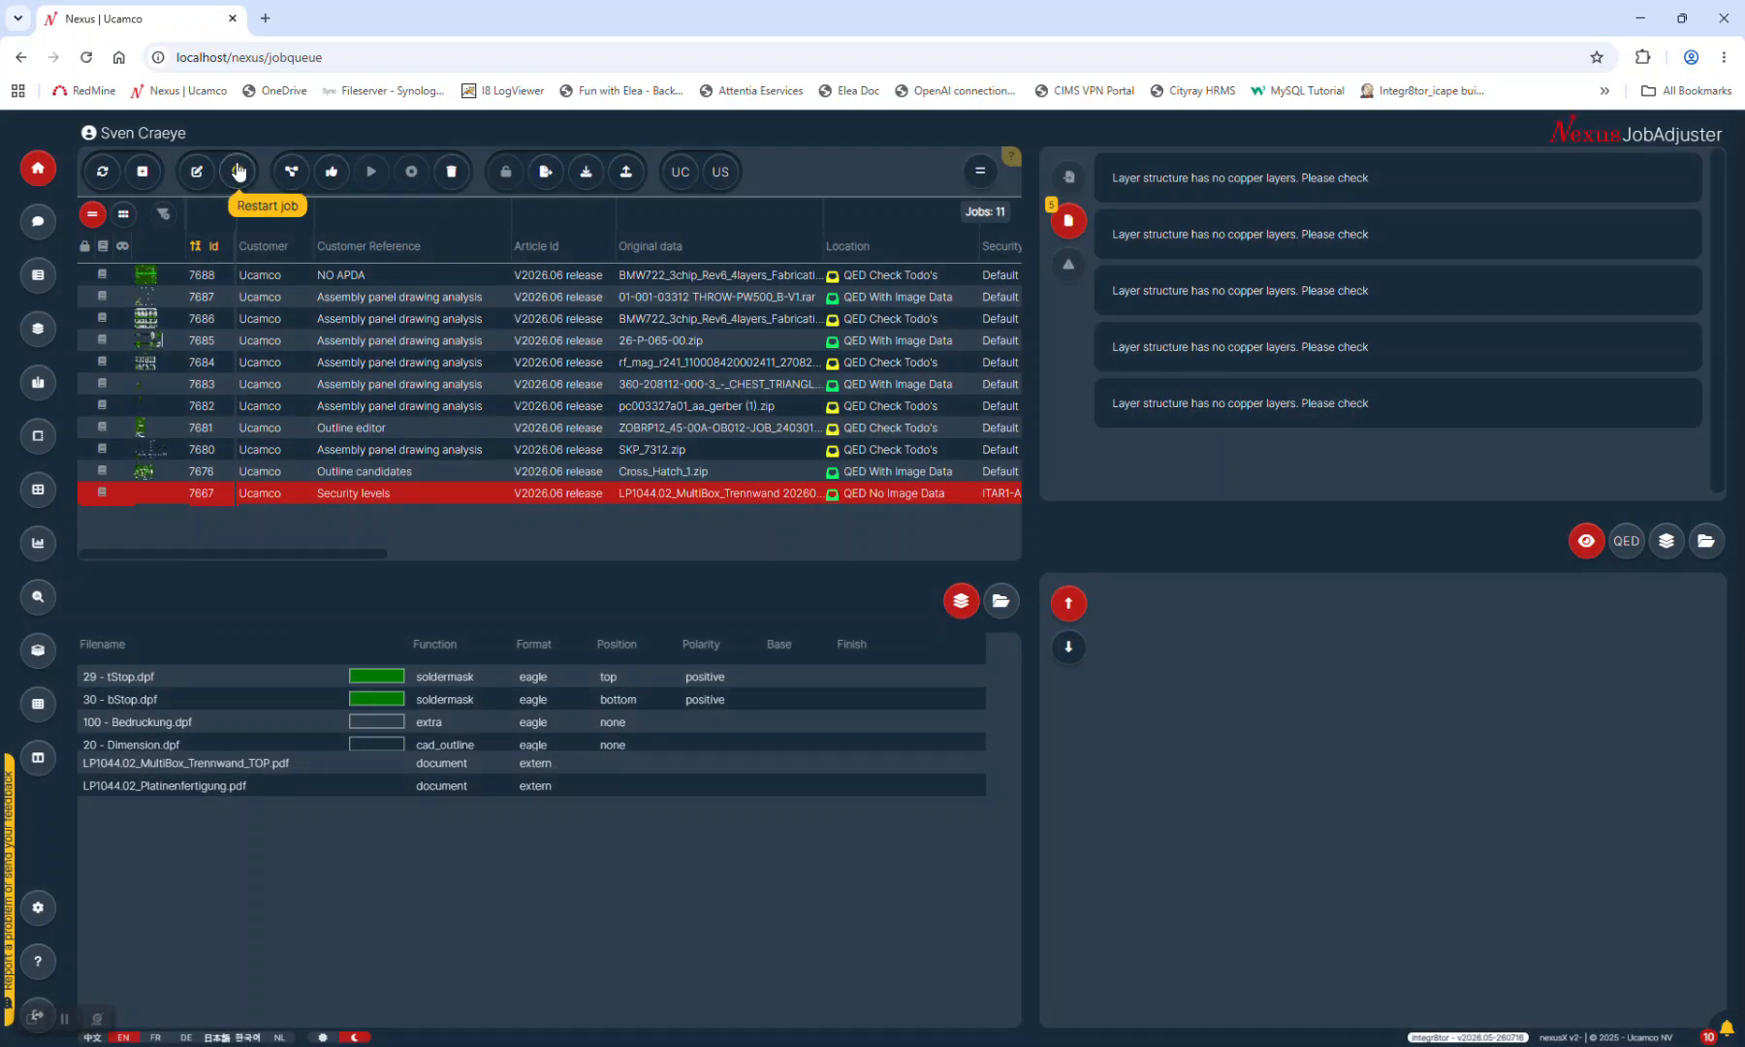
left_click(194, 168)
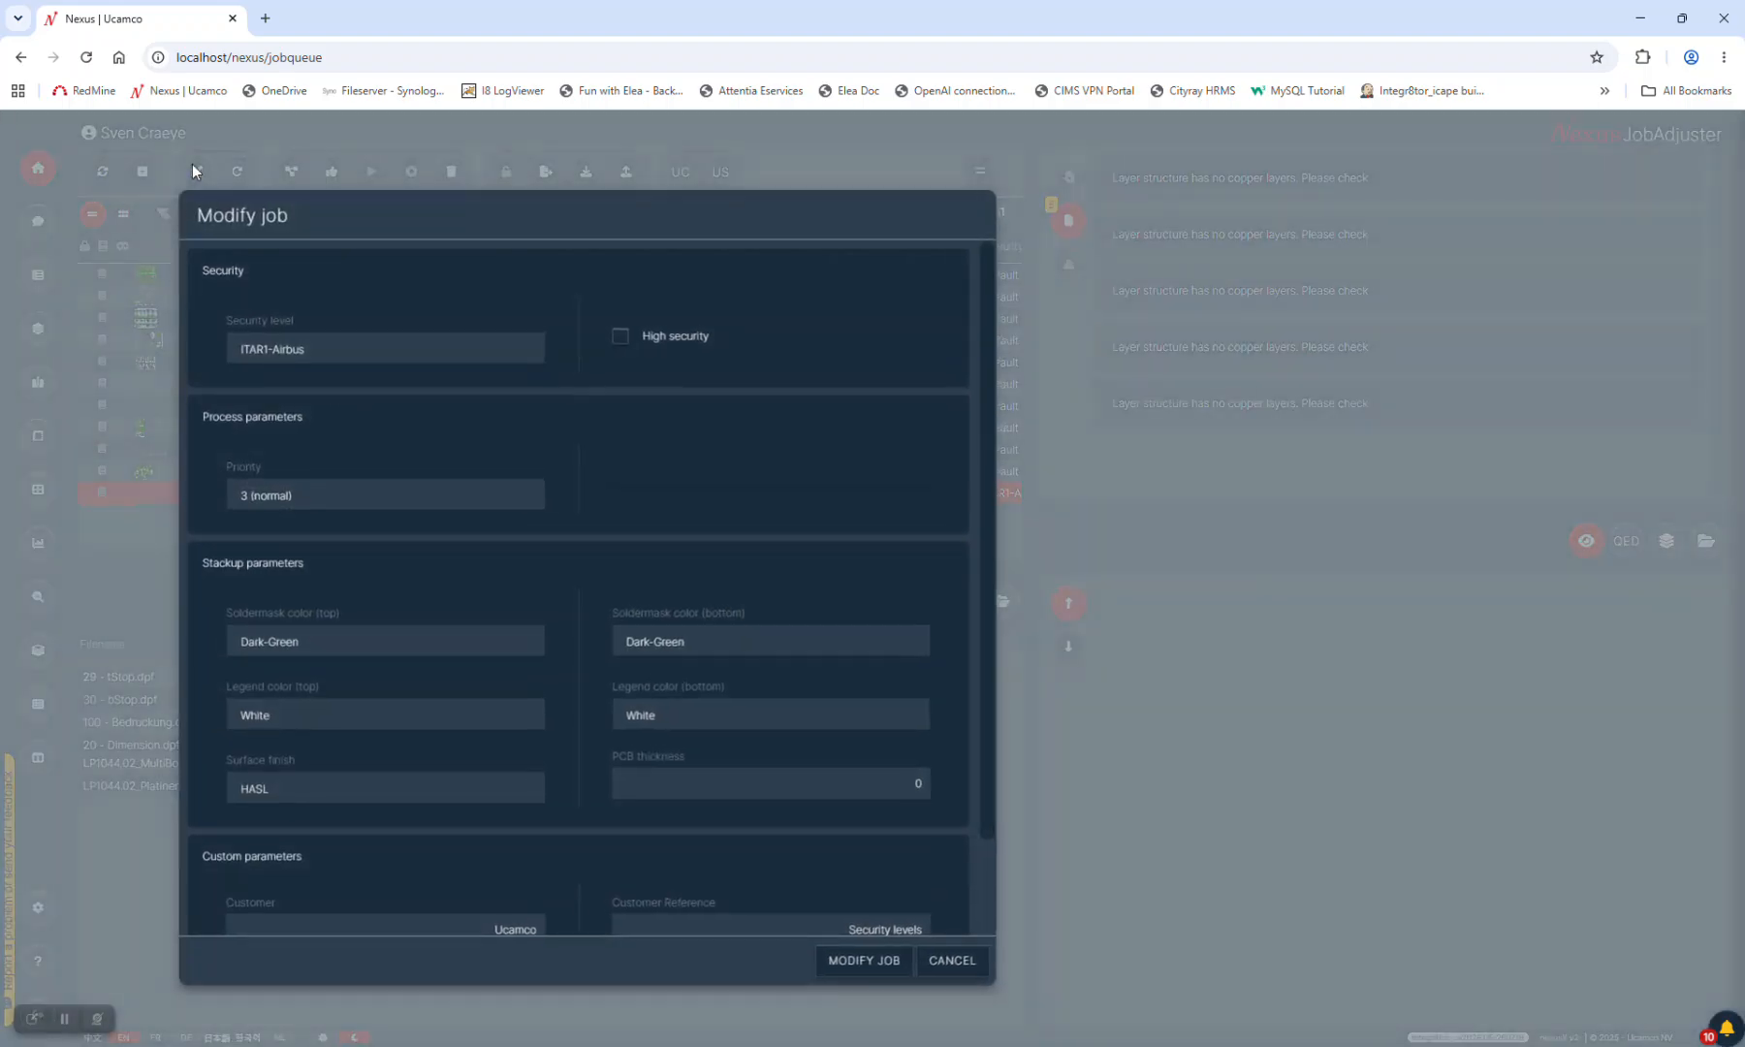
left_click(280, 347)
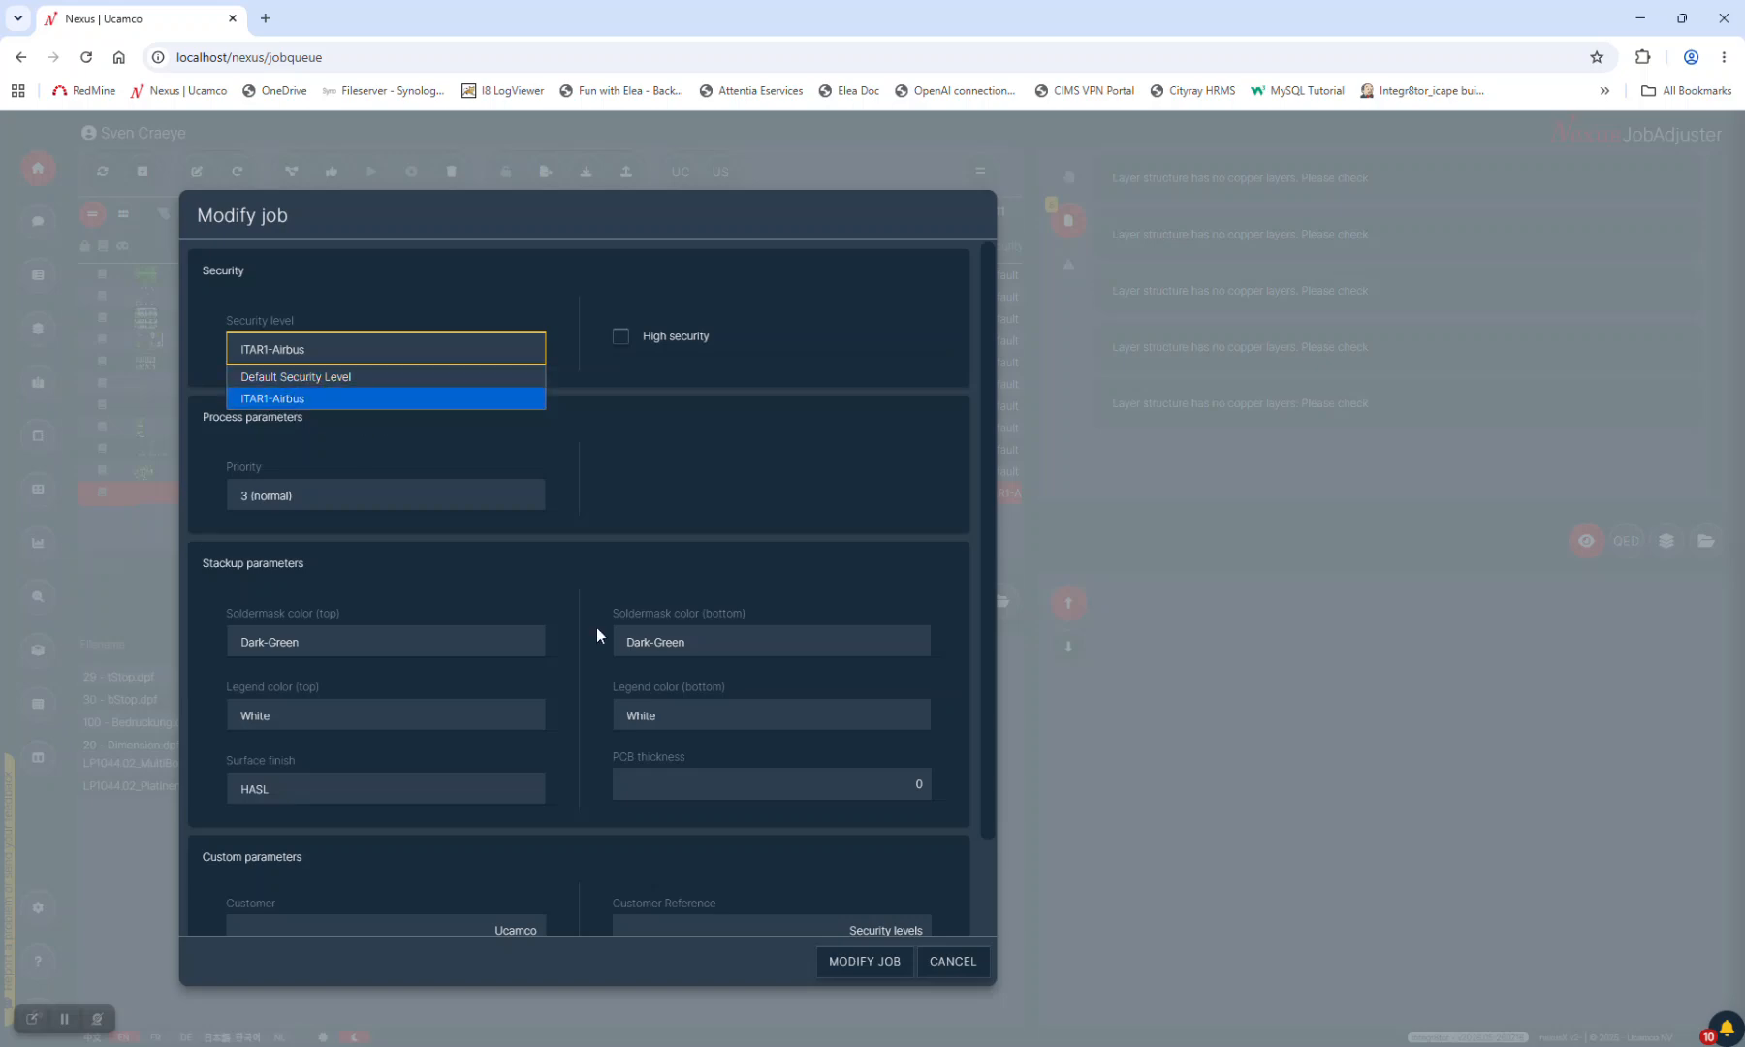
Close job 7667's settings unchanged at ITAR1-Airbus and log out
left_click(939, 960)
left_click(939, 960)
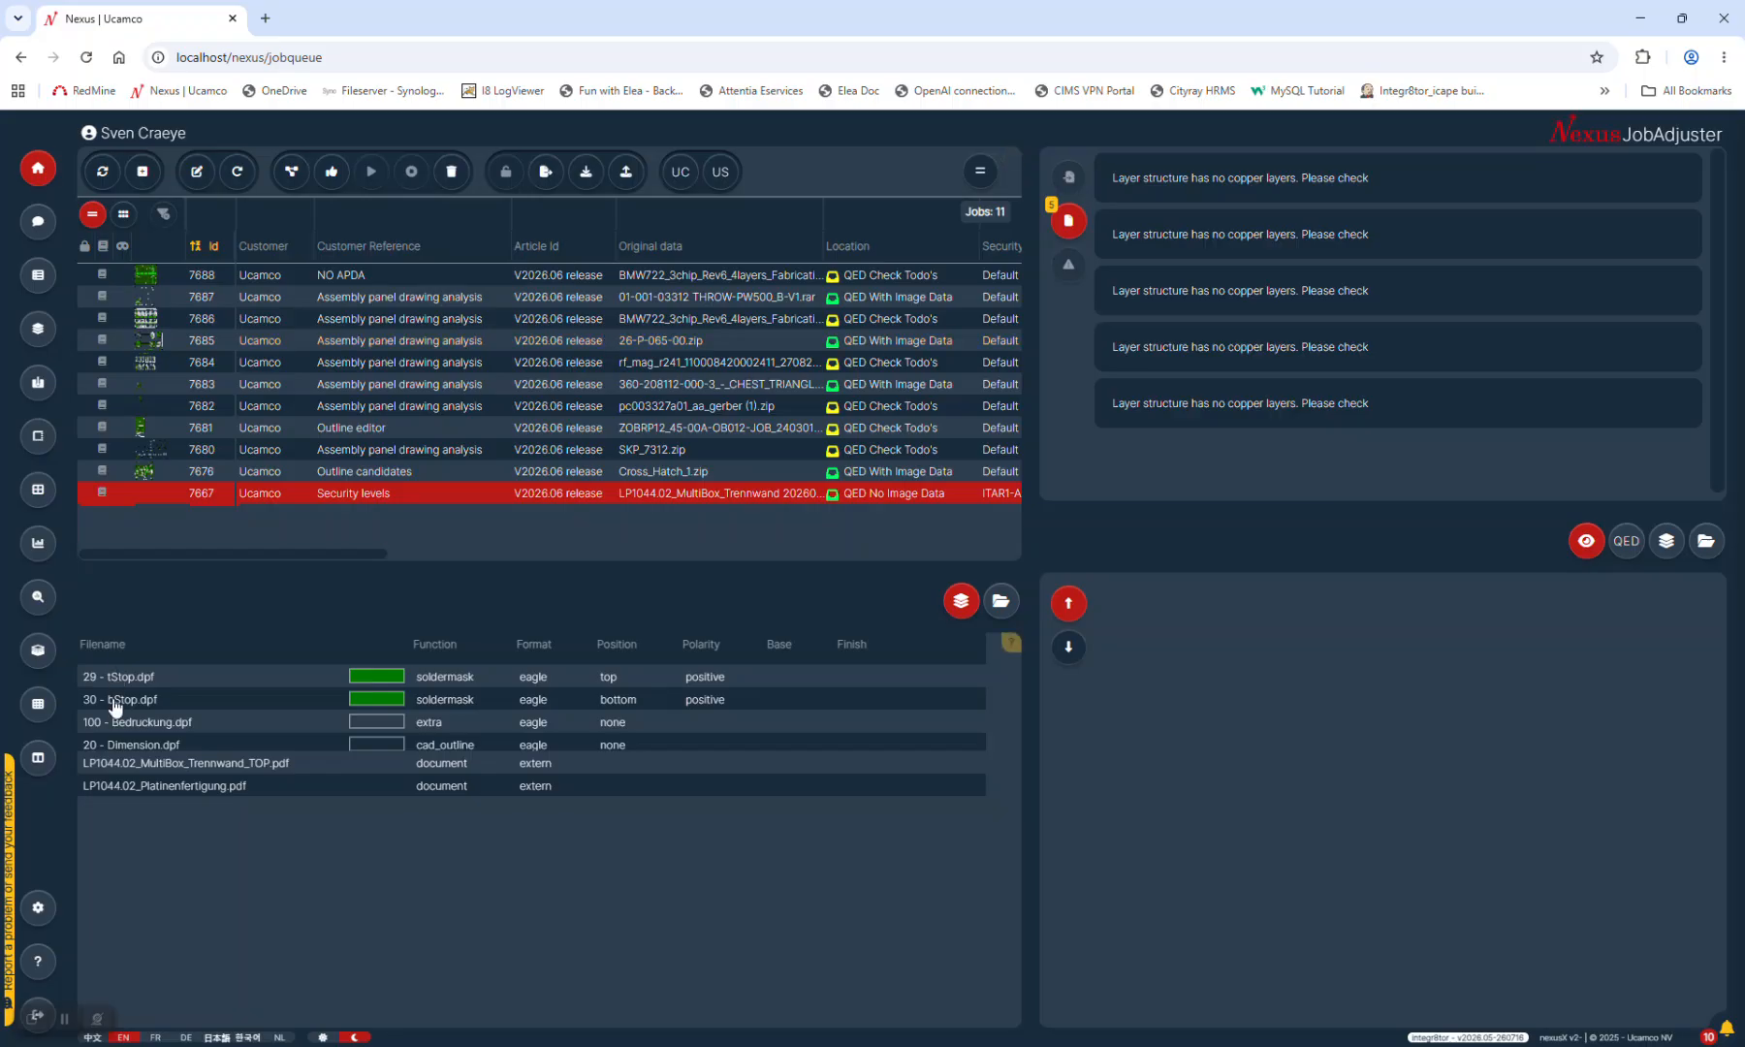
left_click(40, 1009)
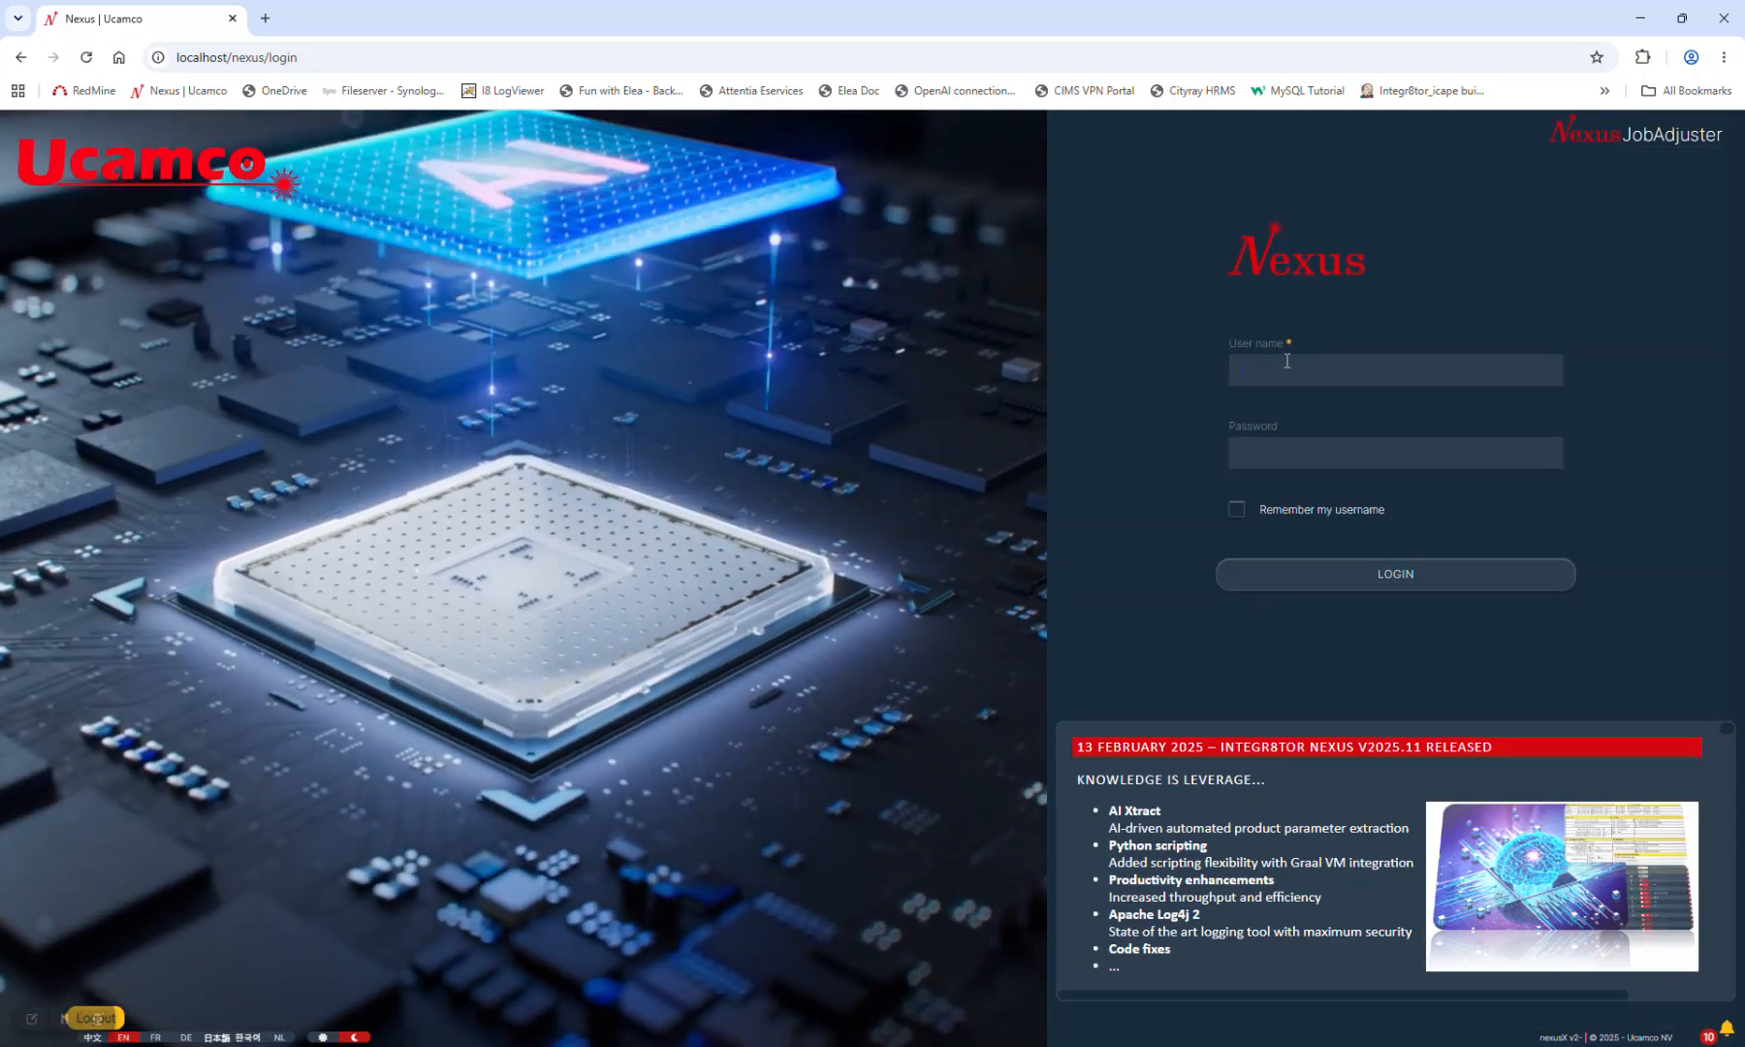
Sign in as admin, load job 7684, and advance the slides to 'Angular-based Nexus clients'
left_click(1292, 362)
type("admin")
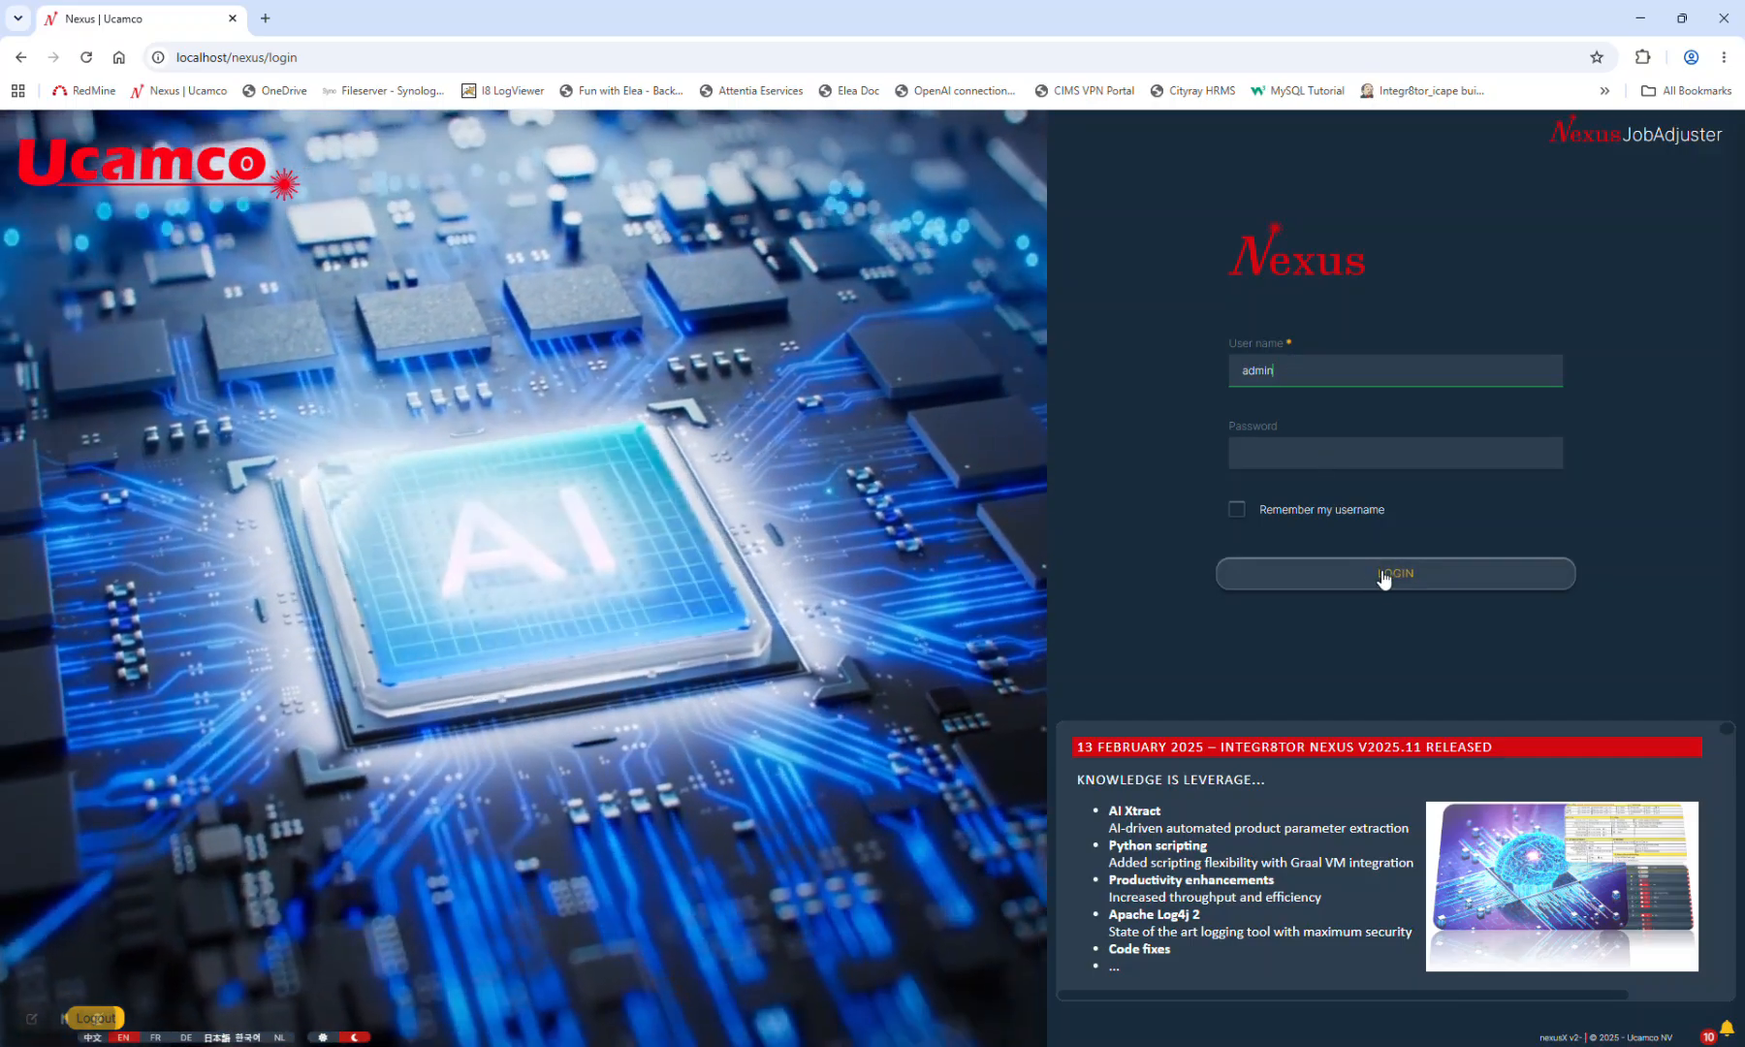
left_click(1392, 570)
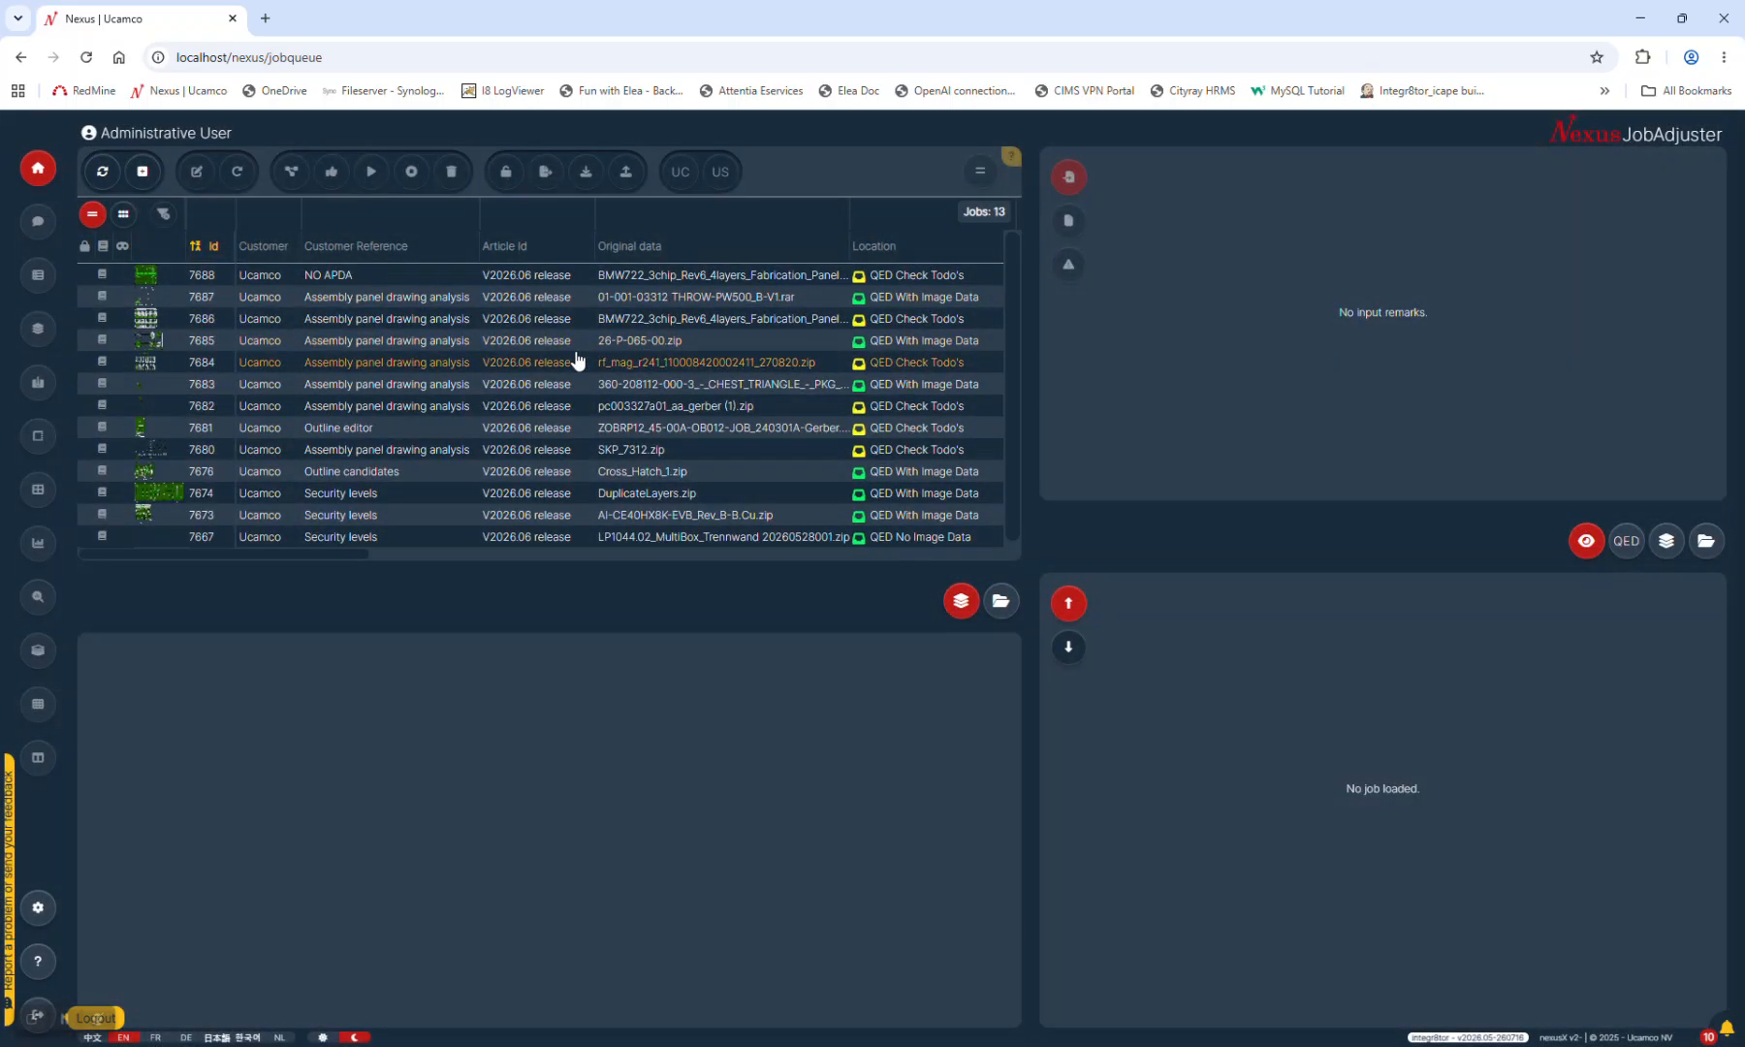
left_click(527, 213)
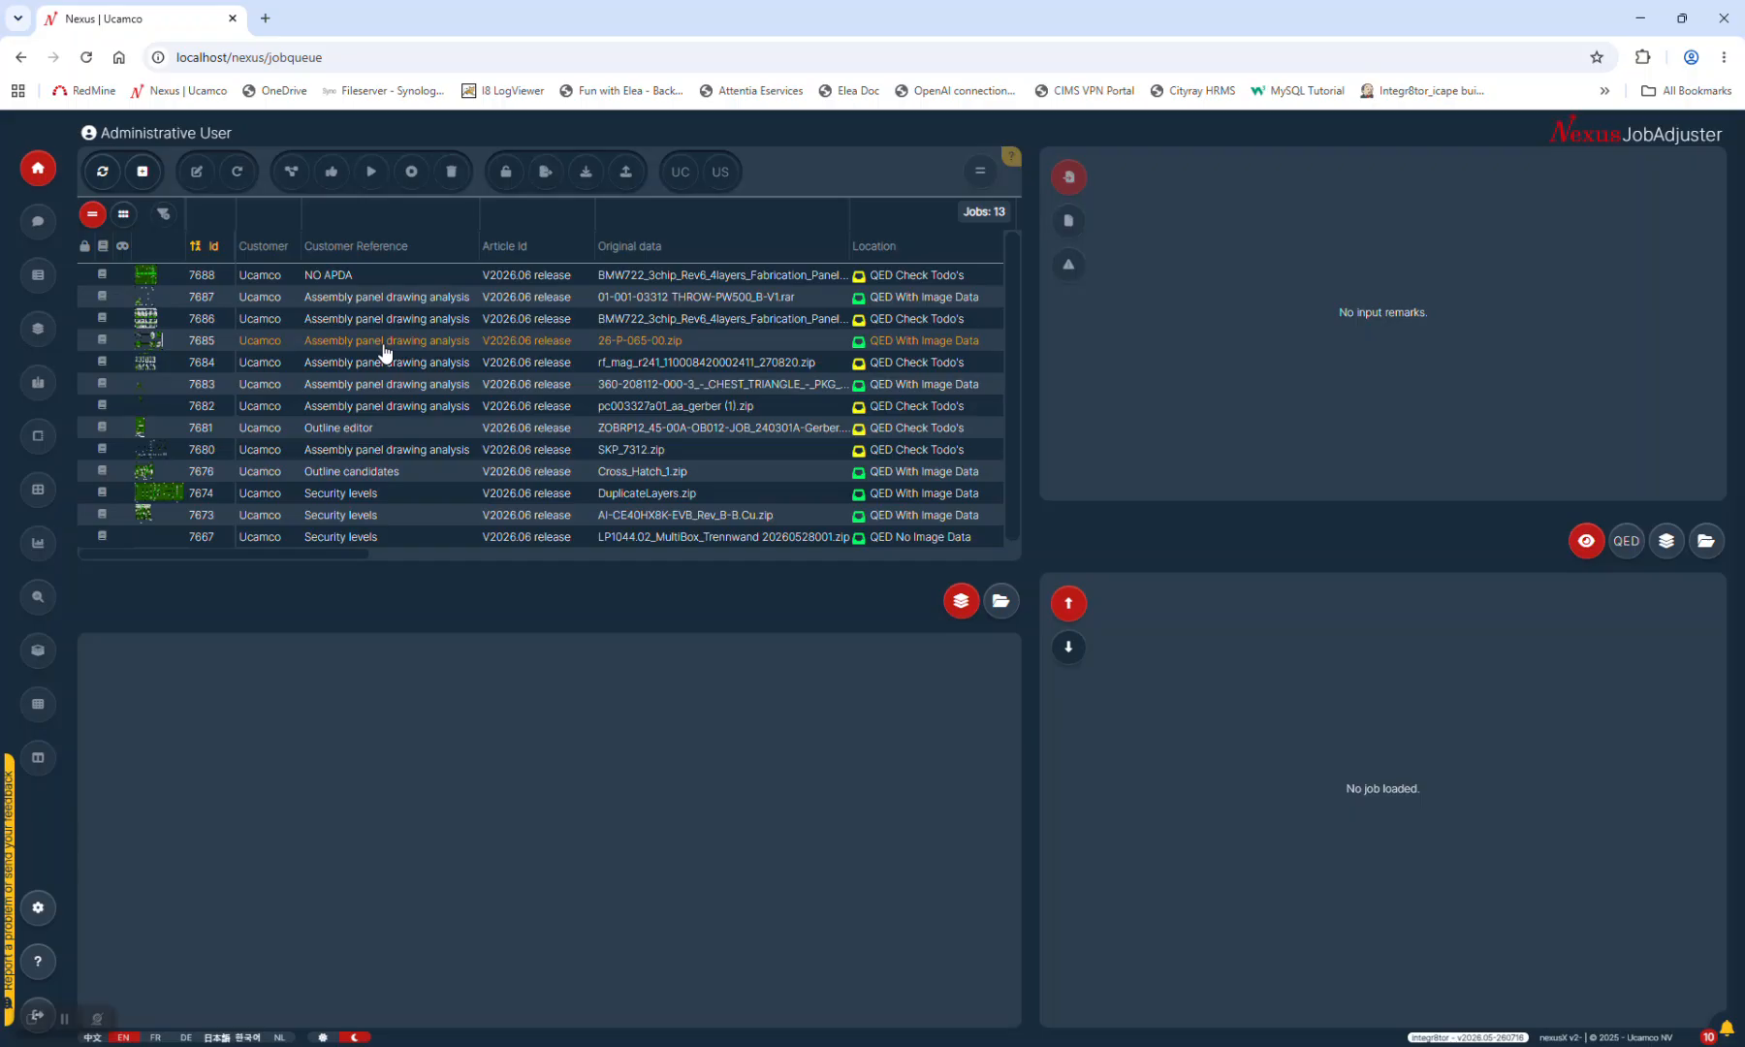
left_click(533, 362)
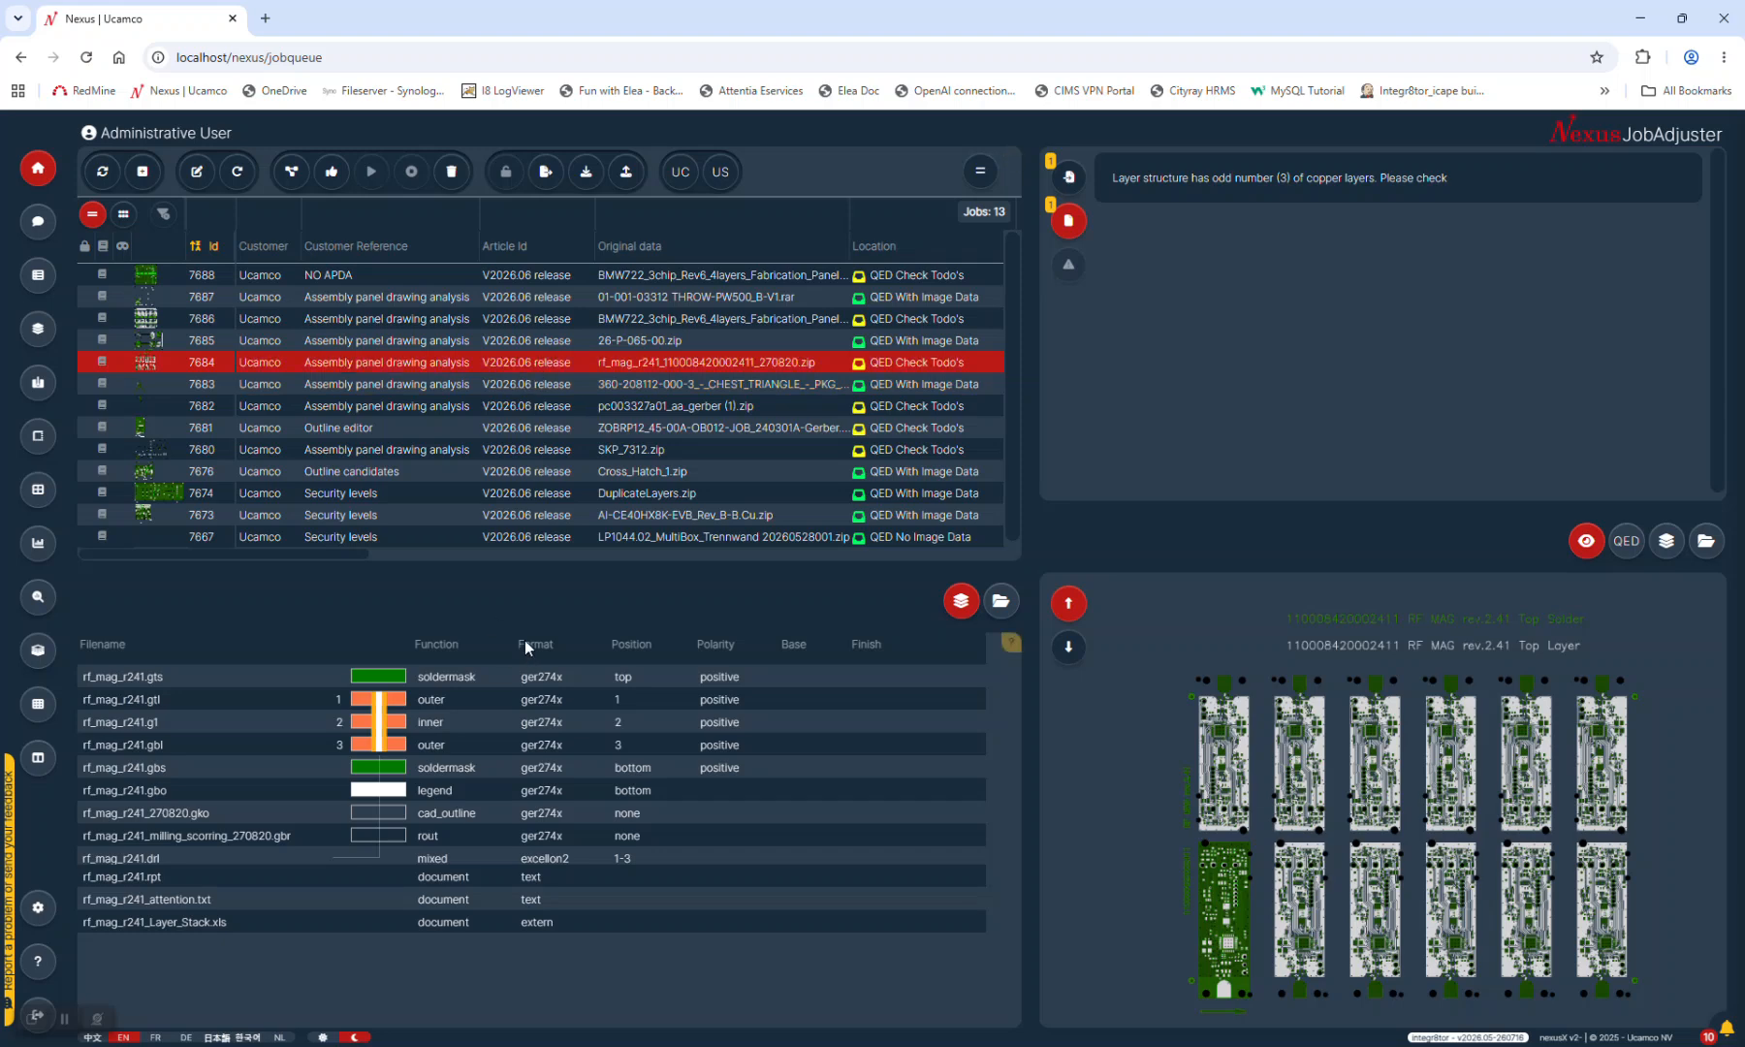
key("alt+Tab")
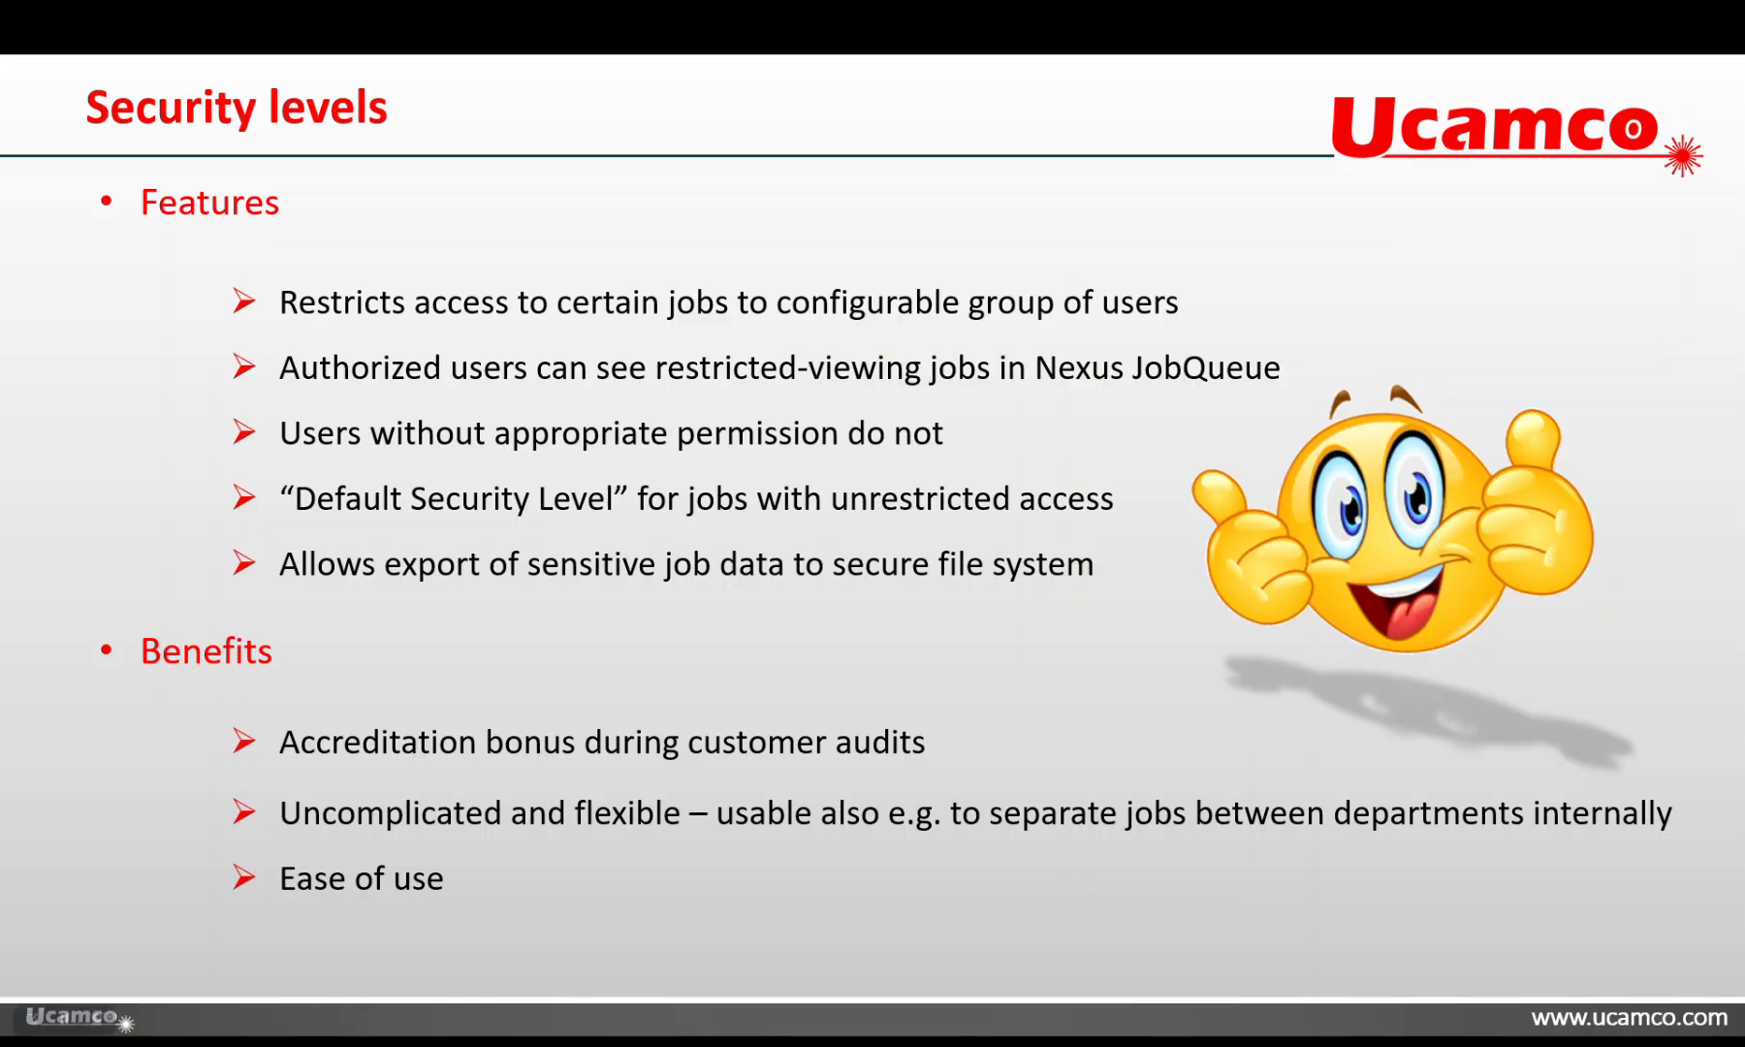
key("Right")
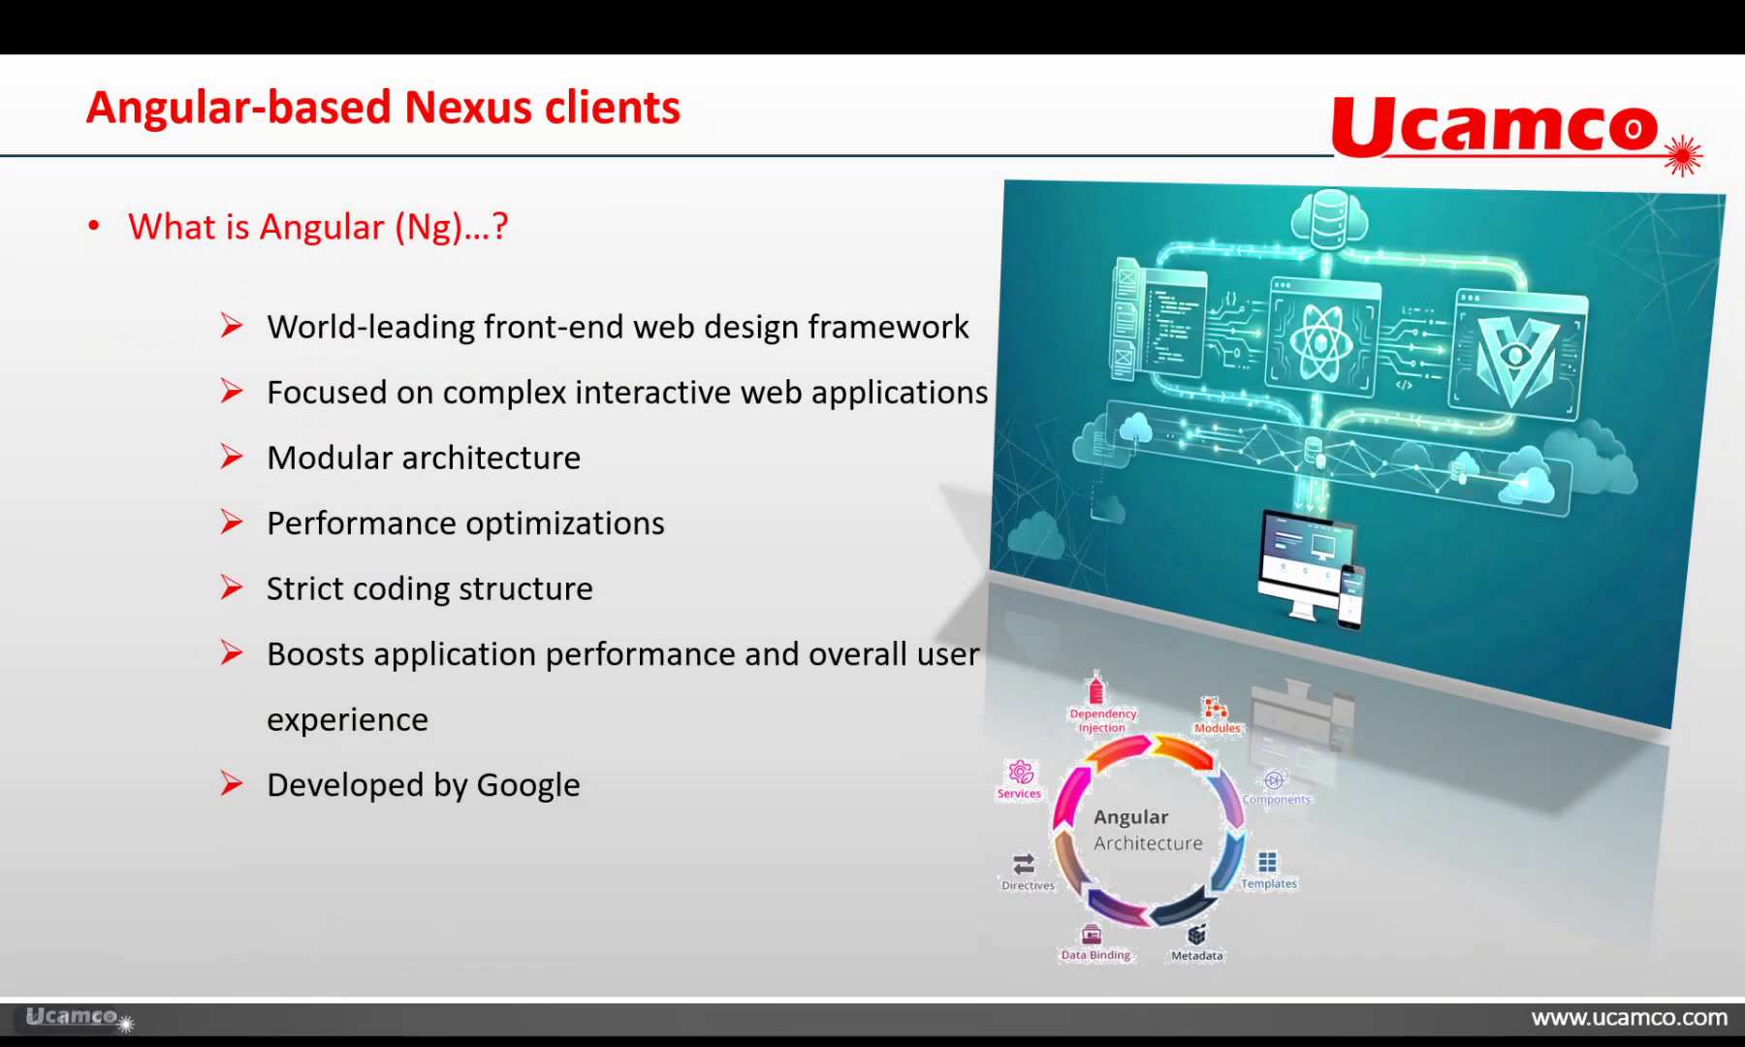
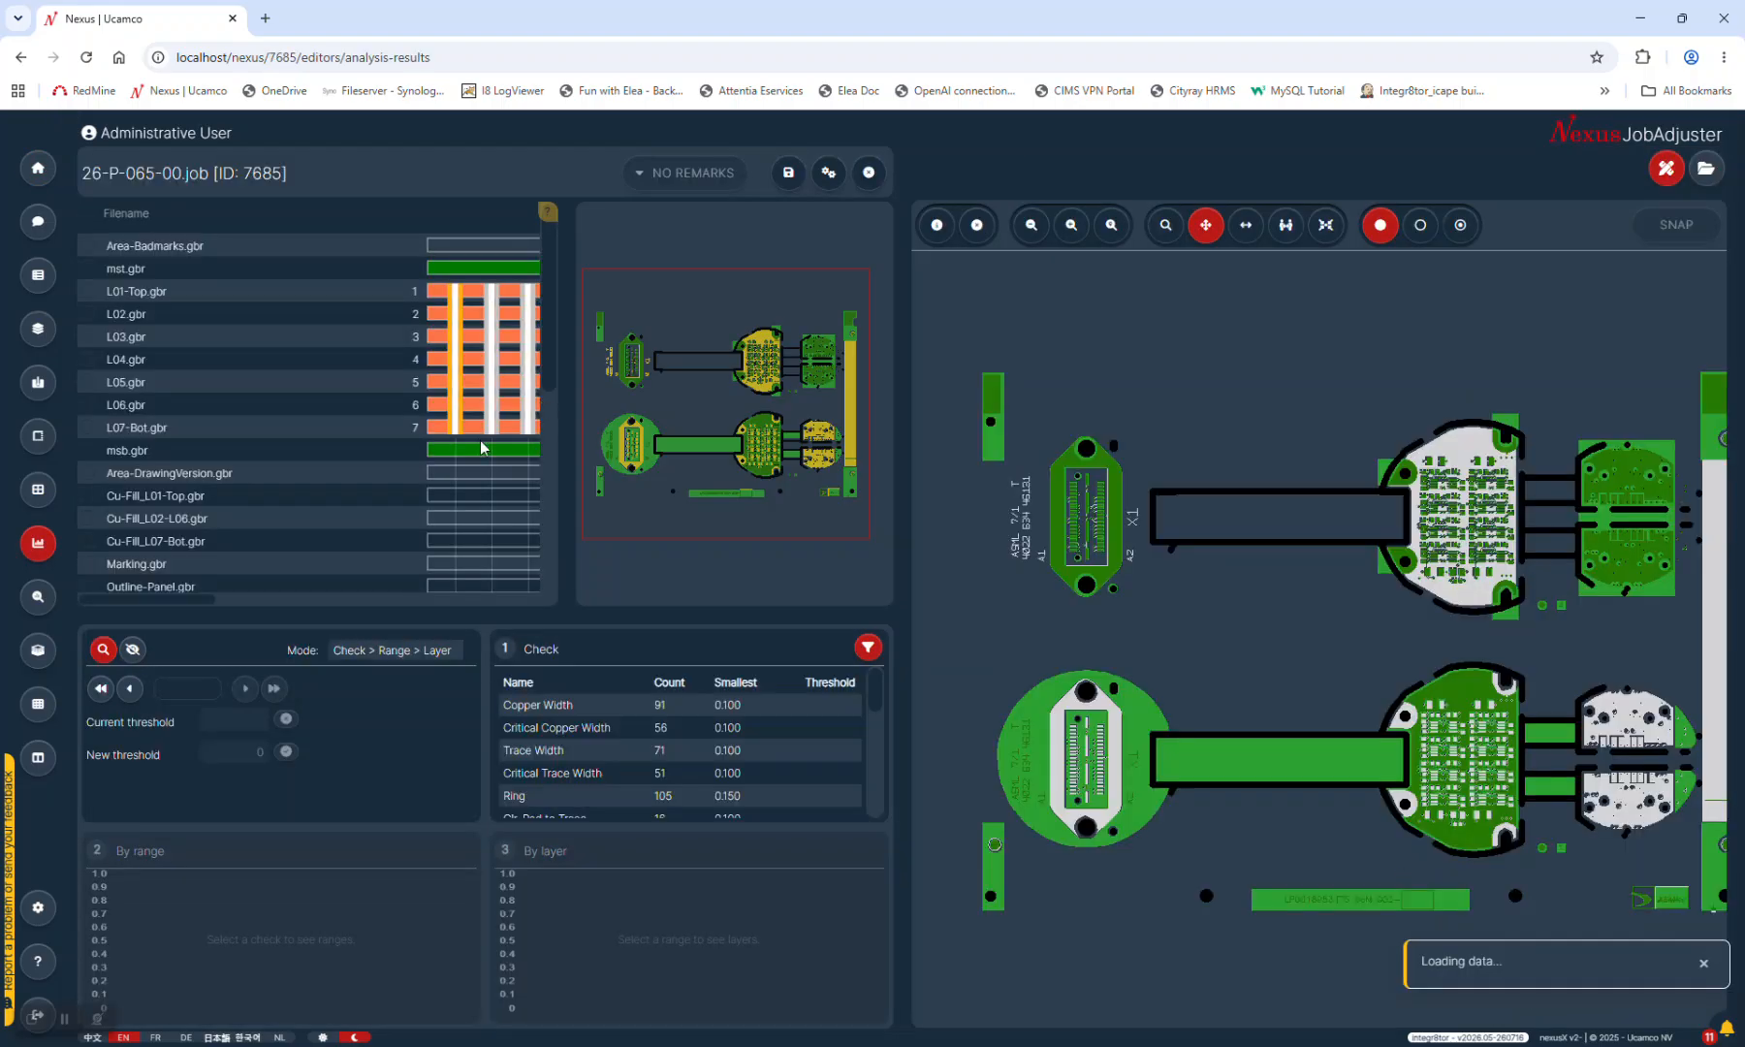
left_click_drag(194, 601, 235, 601)
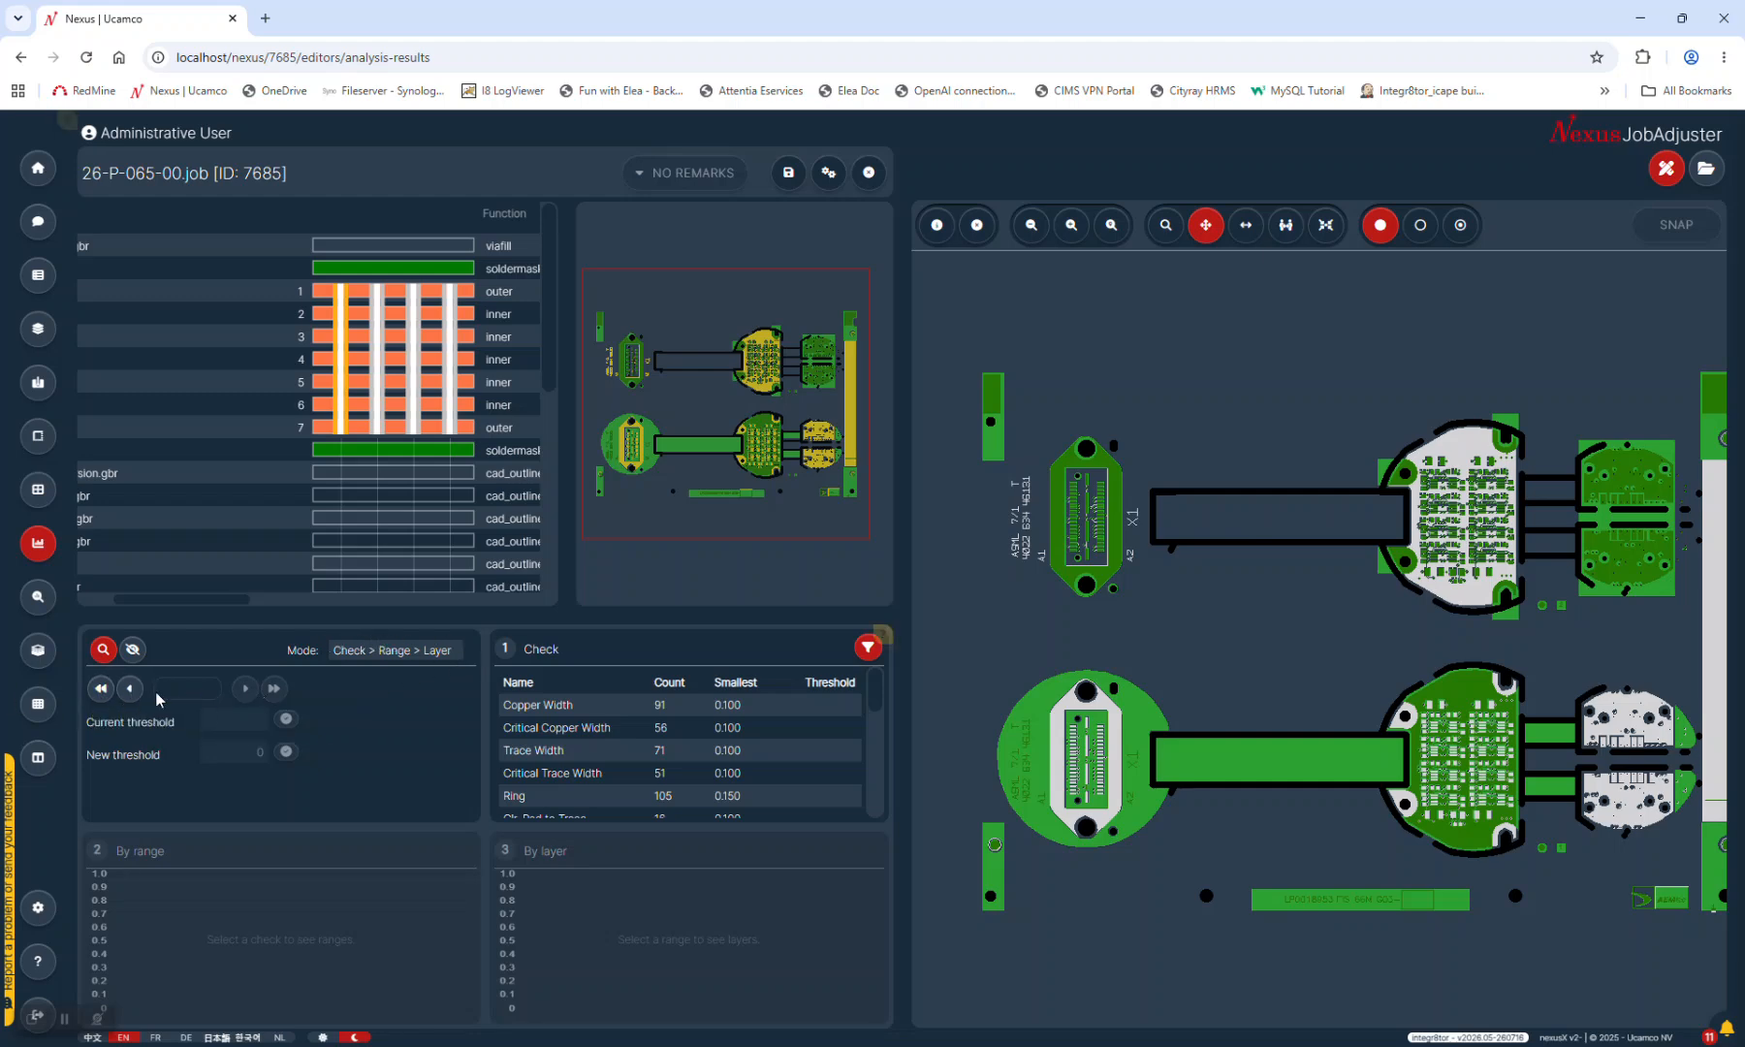
left_click(367, 650)
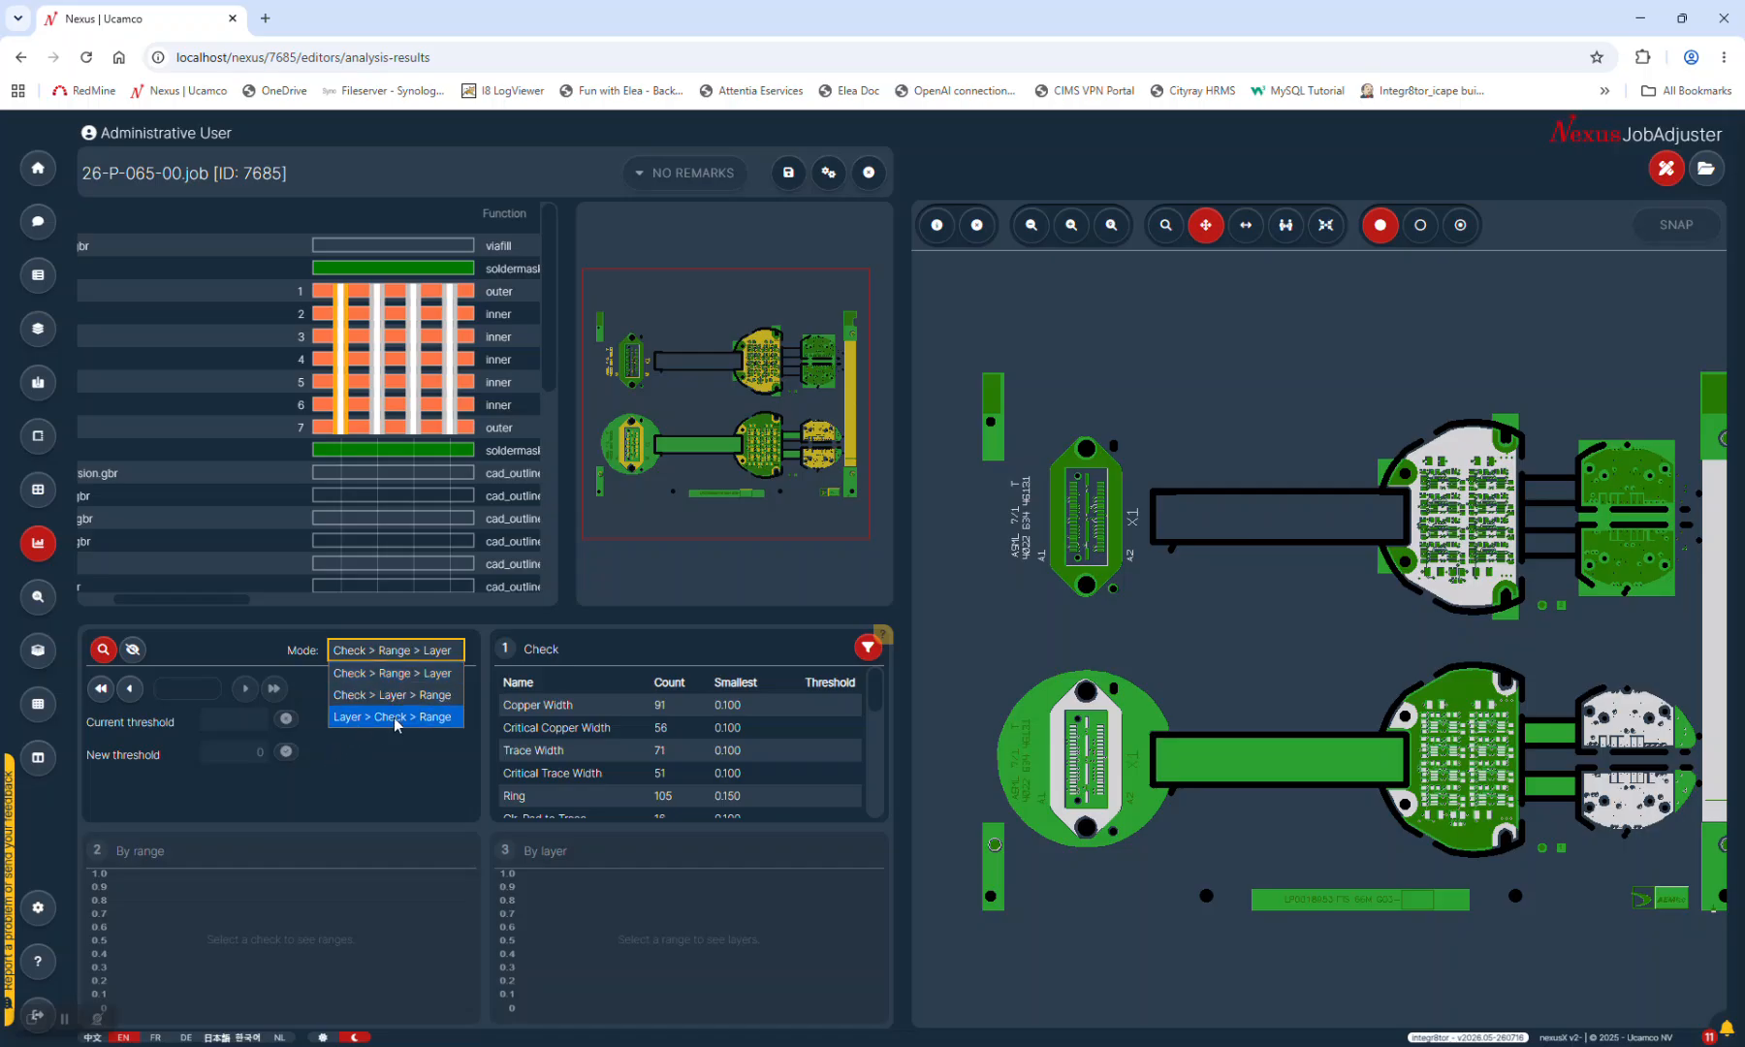
left_click(597, 597)
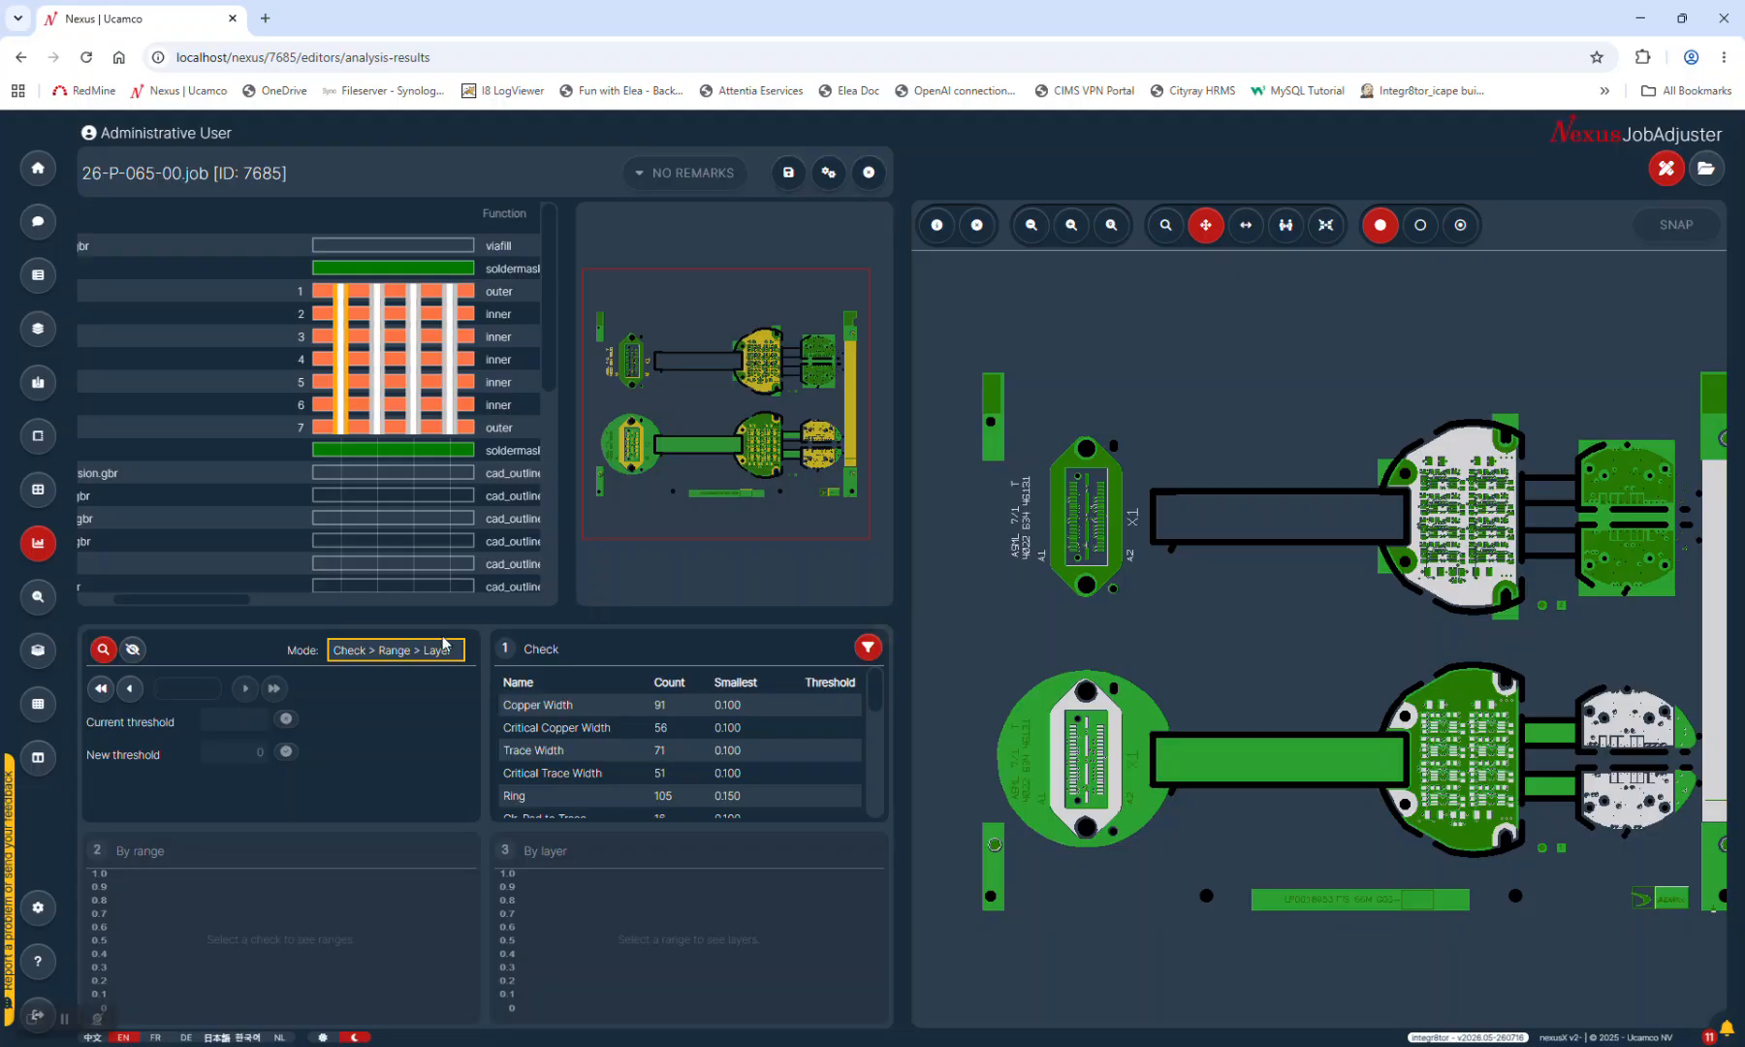
left_click(353, 651)
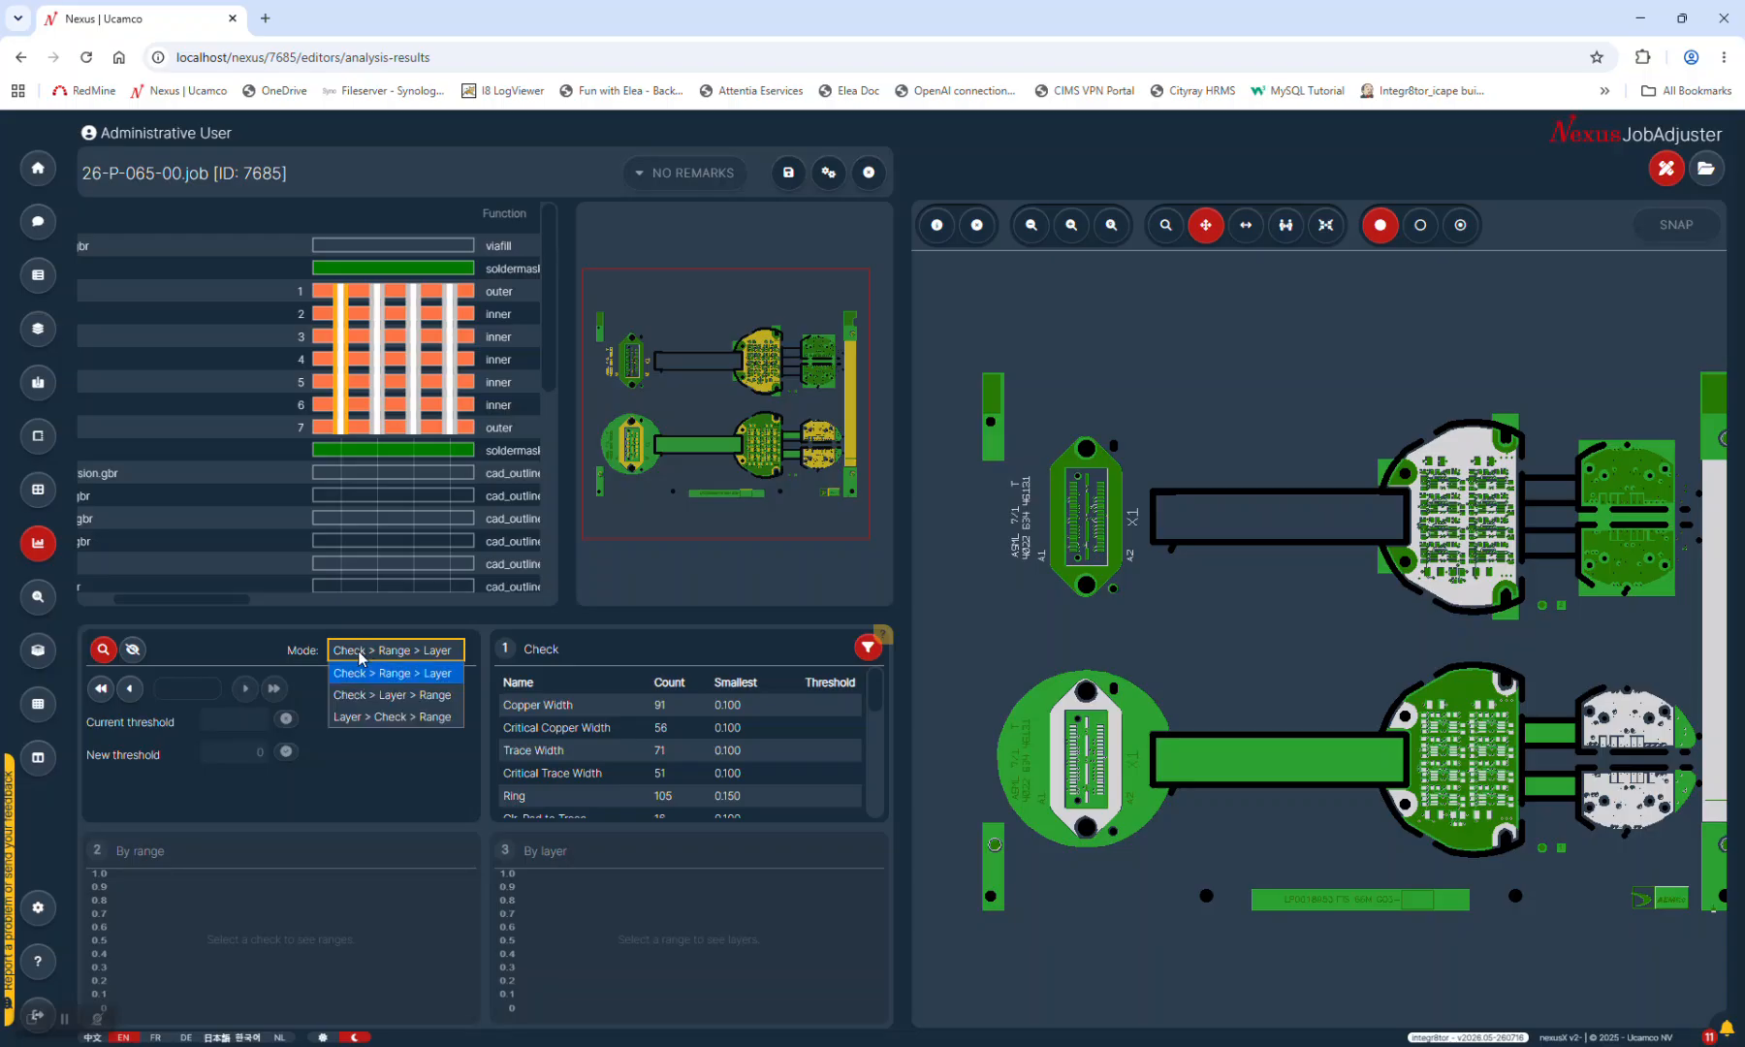
left_click(356, 654)
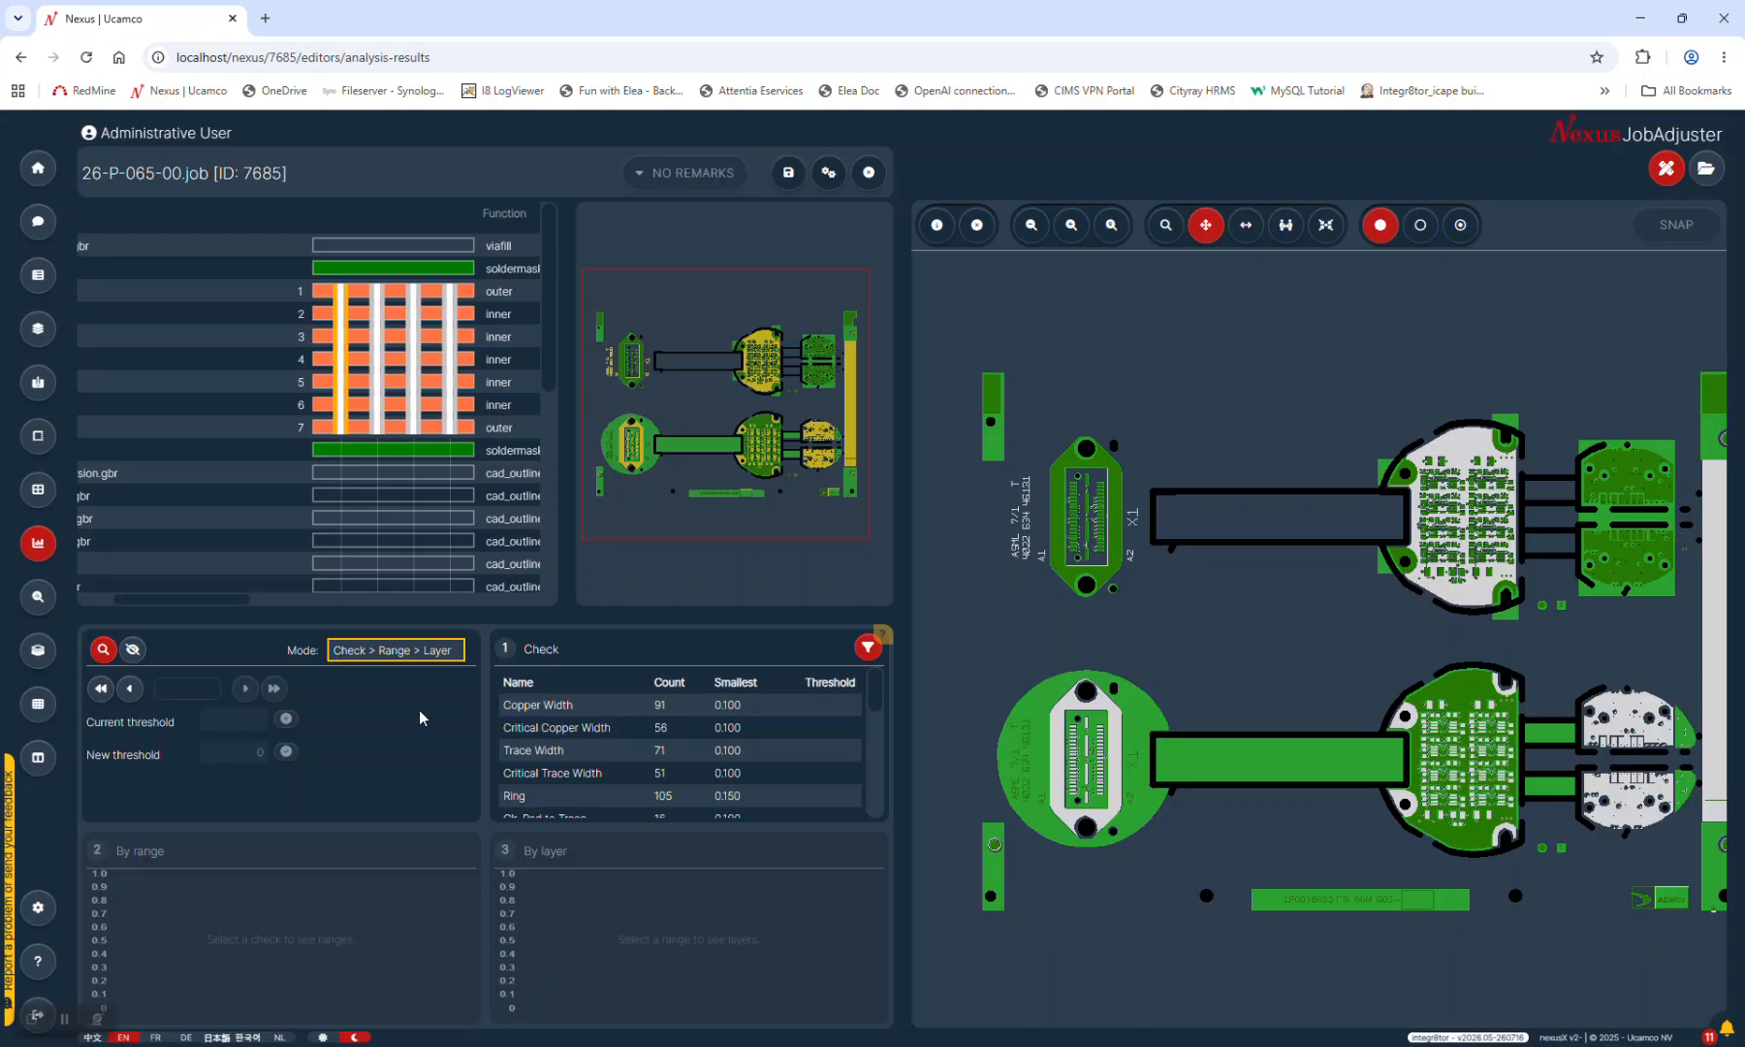
Filter Copper Width violations to the 0.10–0.12 range, then narrow to layers 3, 4 and 6
left_click(548, 707)
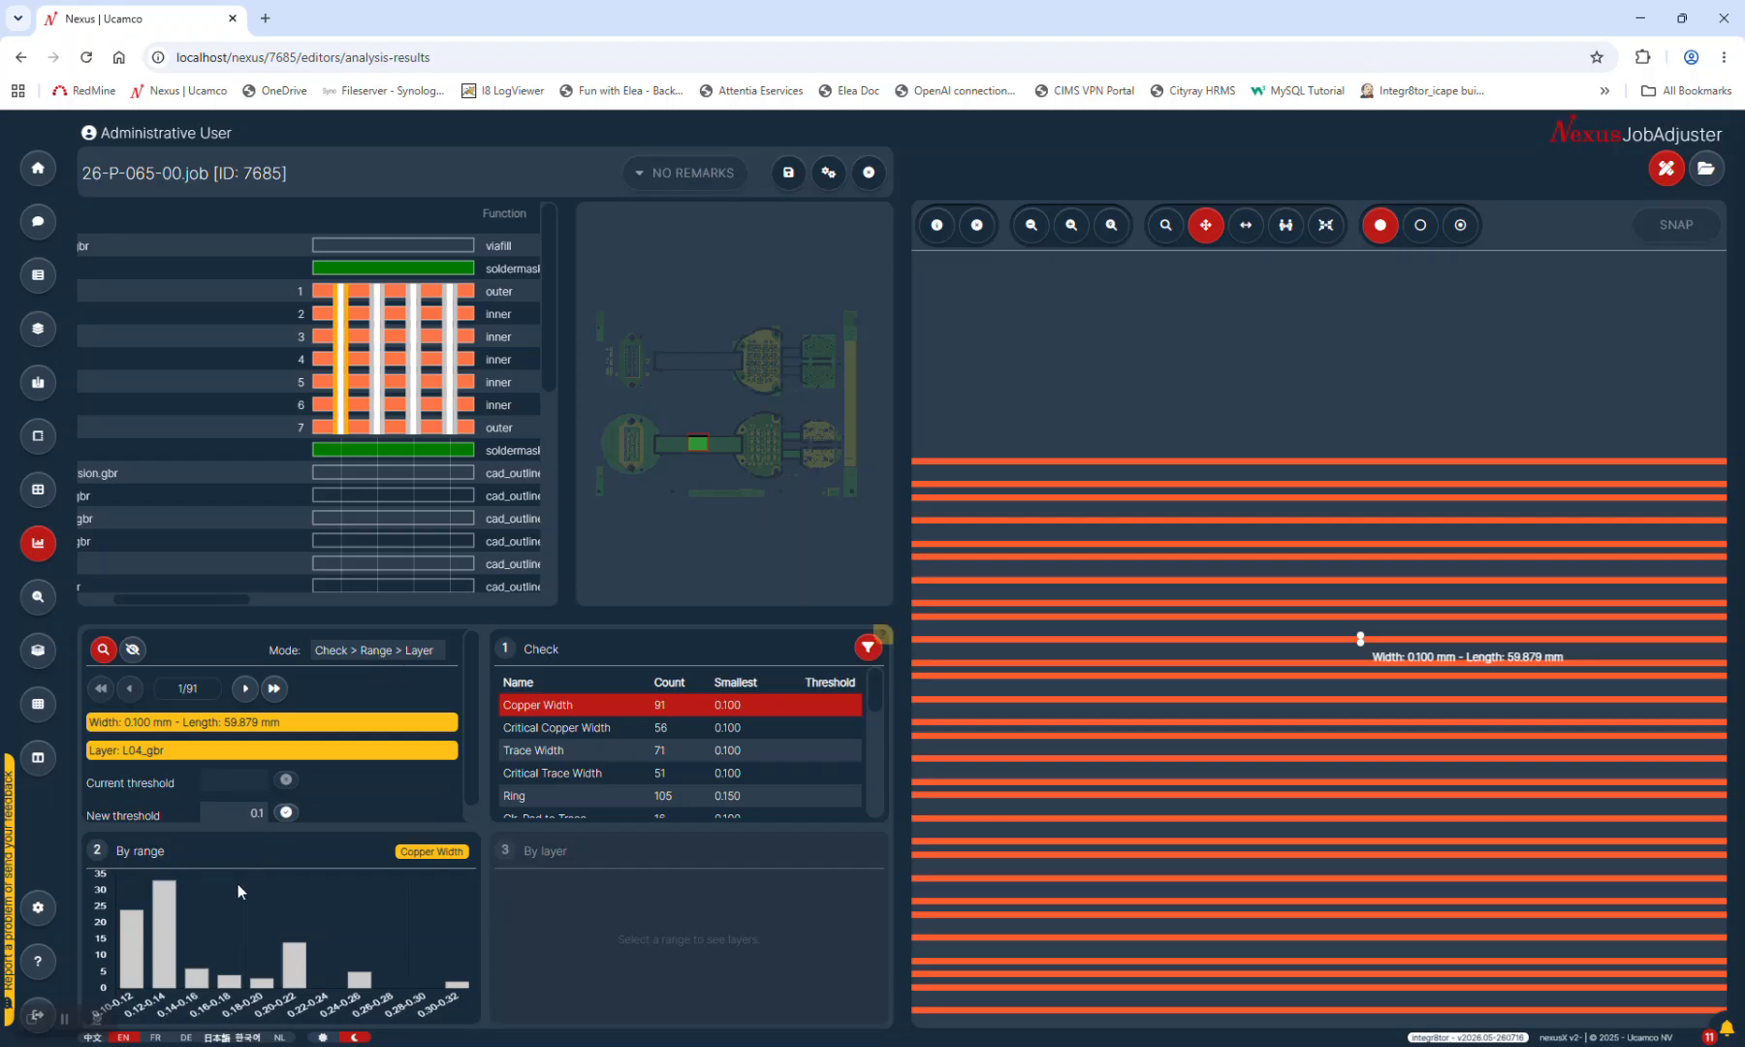
left_click(130, 979)
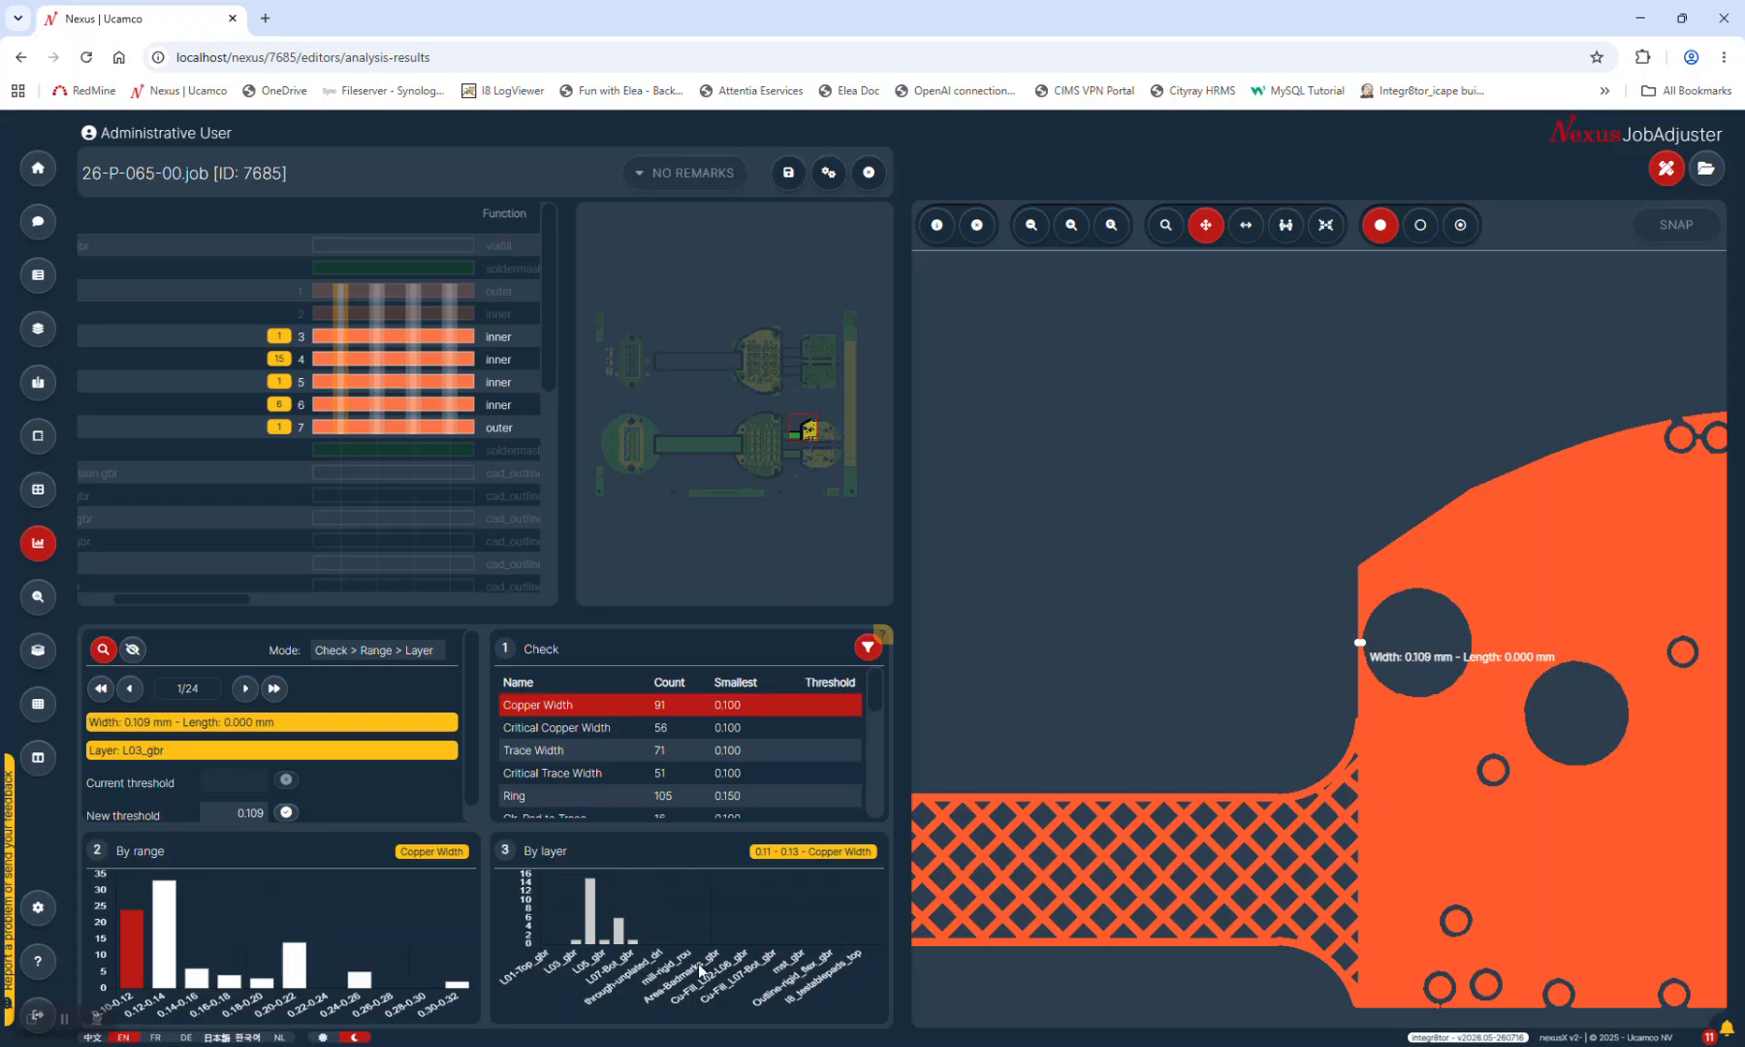
mouse_move(596, 904)
left_click(279, 340)
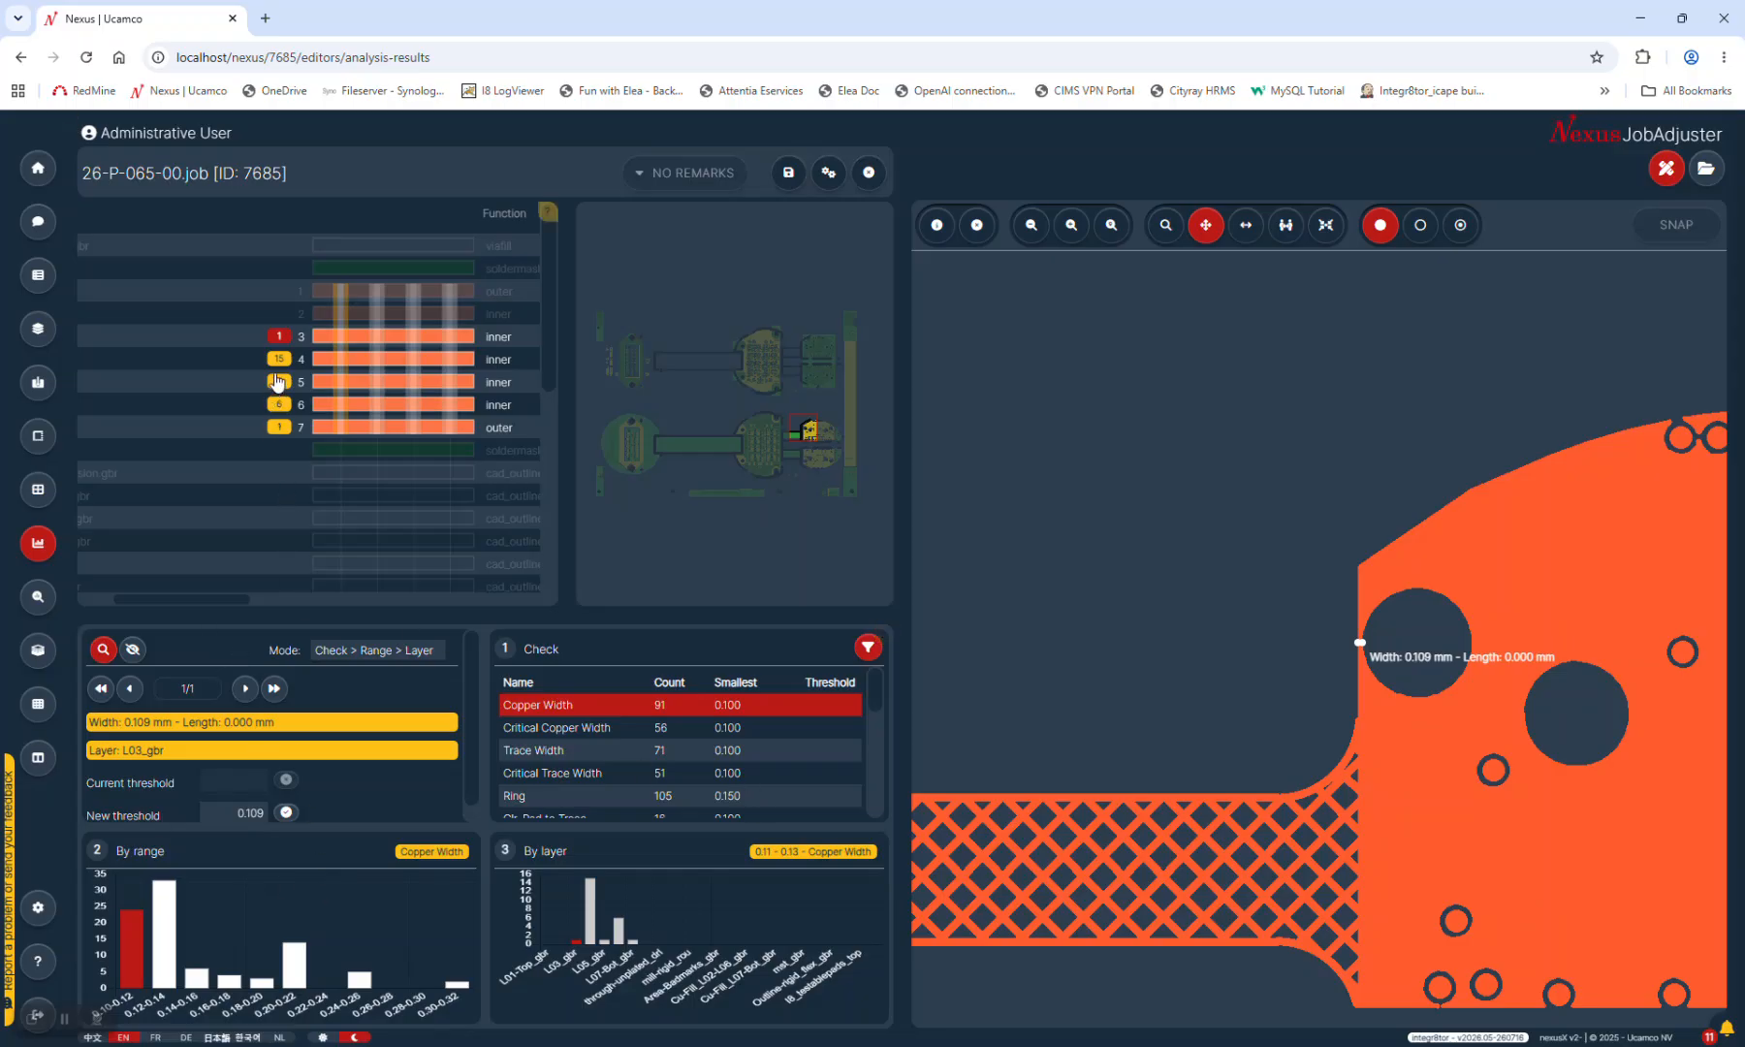
left_click(279, 359)
left_click(279, 404)
left_click(387, 653)
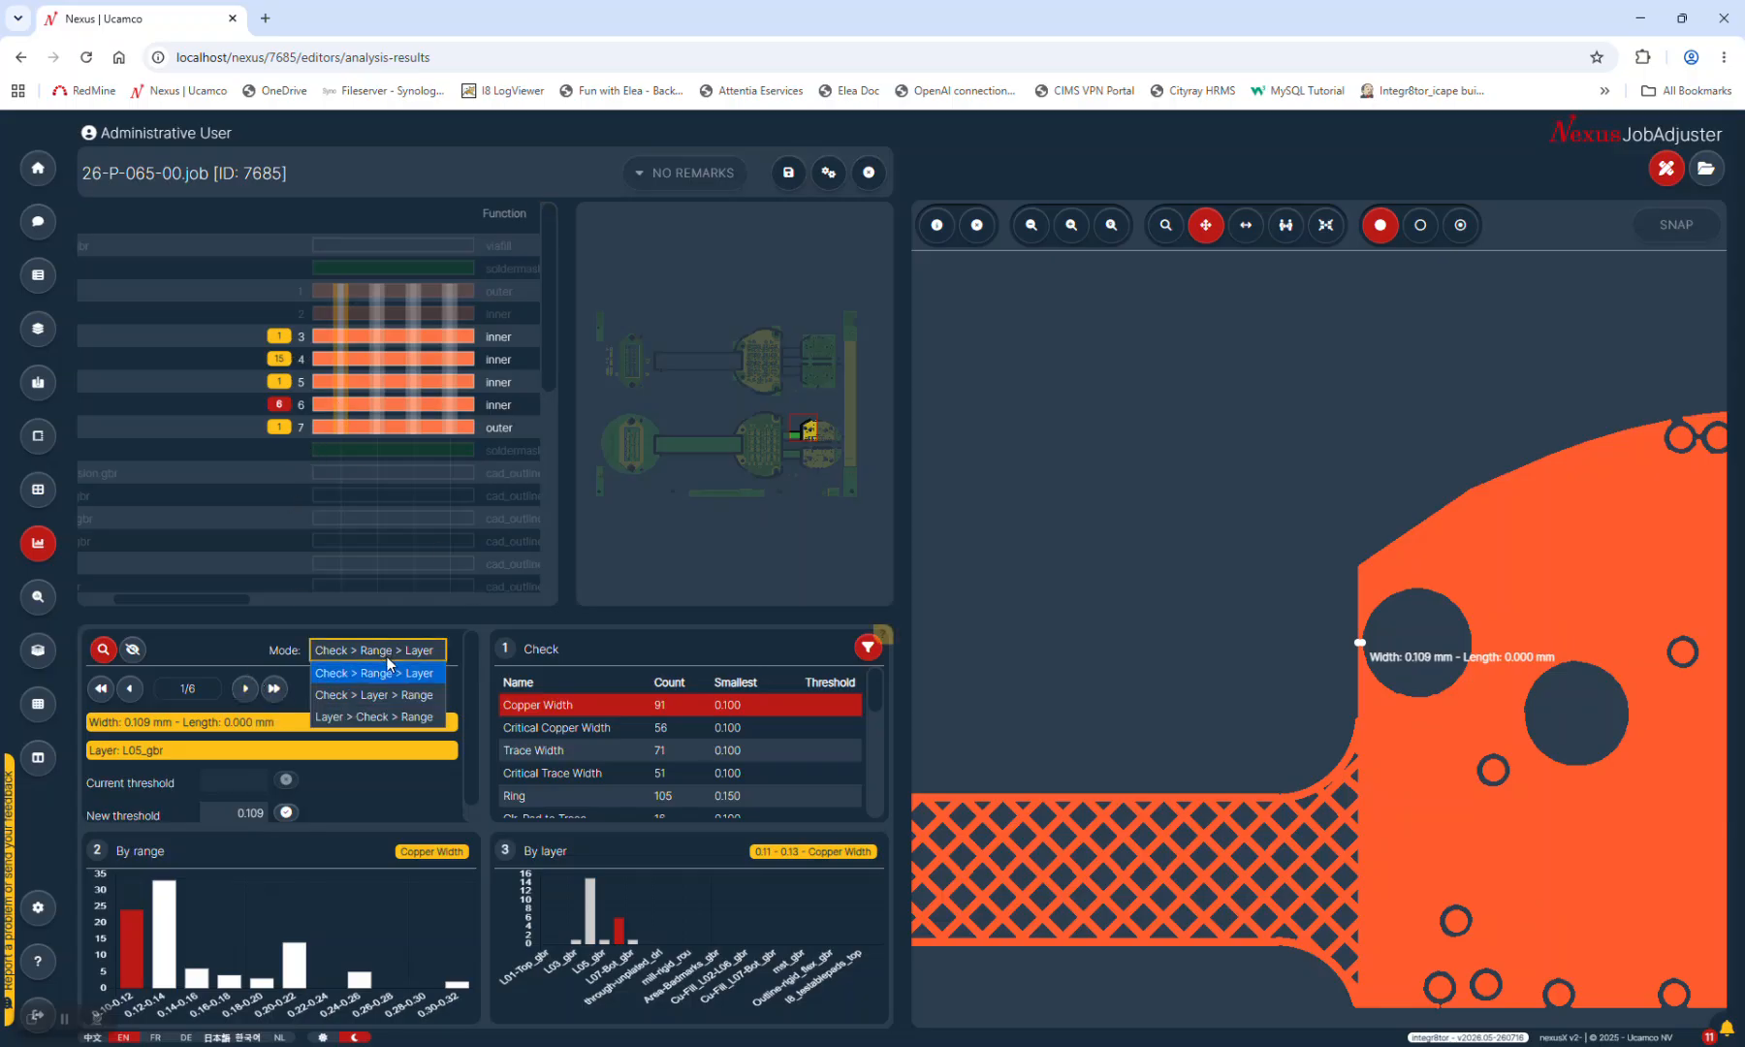
Reorder the analysis as Check > Layer > Range and show Critical Trace Width on L01-Top_gbr
left_click(354, 703)
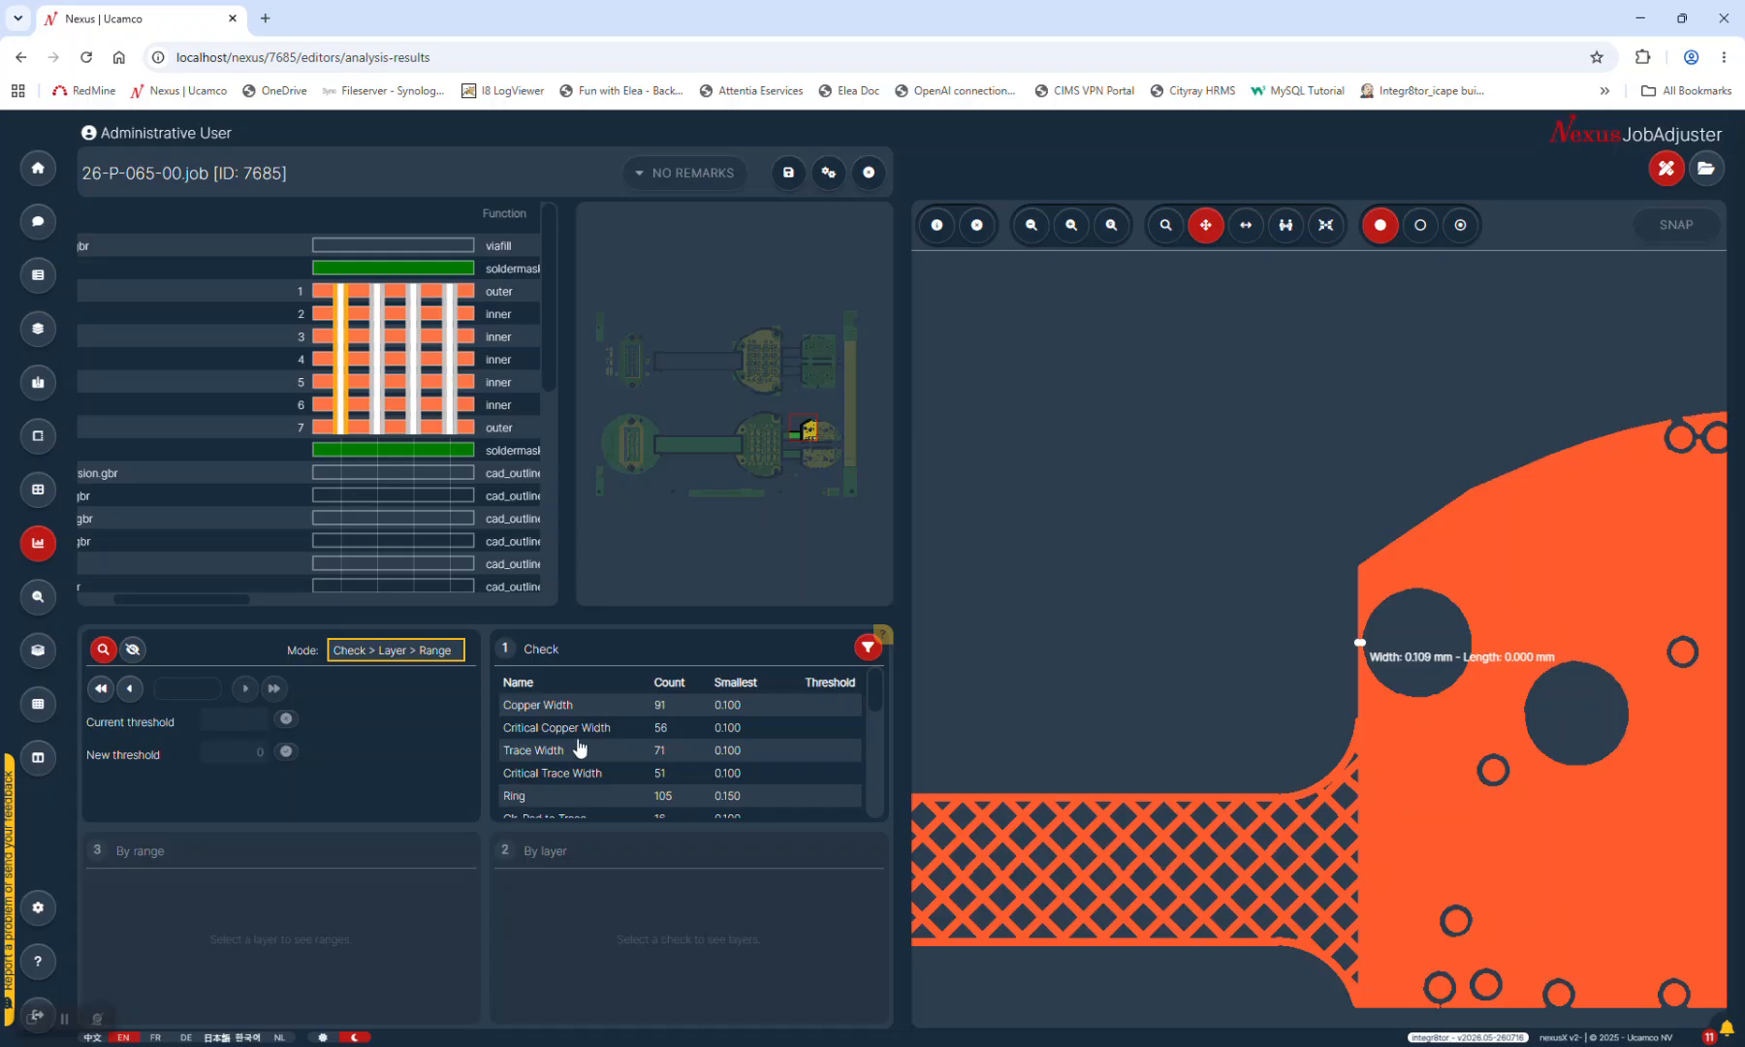
left_click(571, 774)
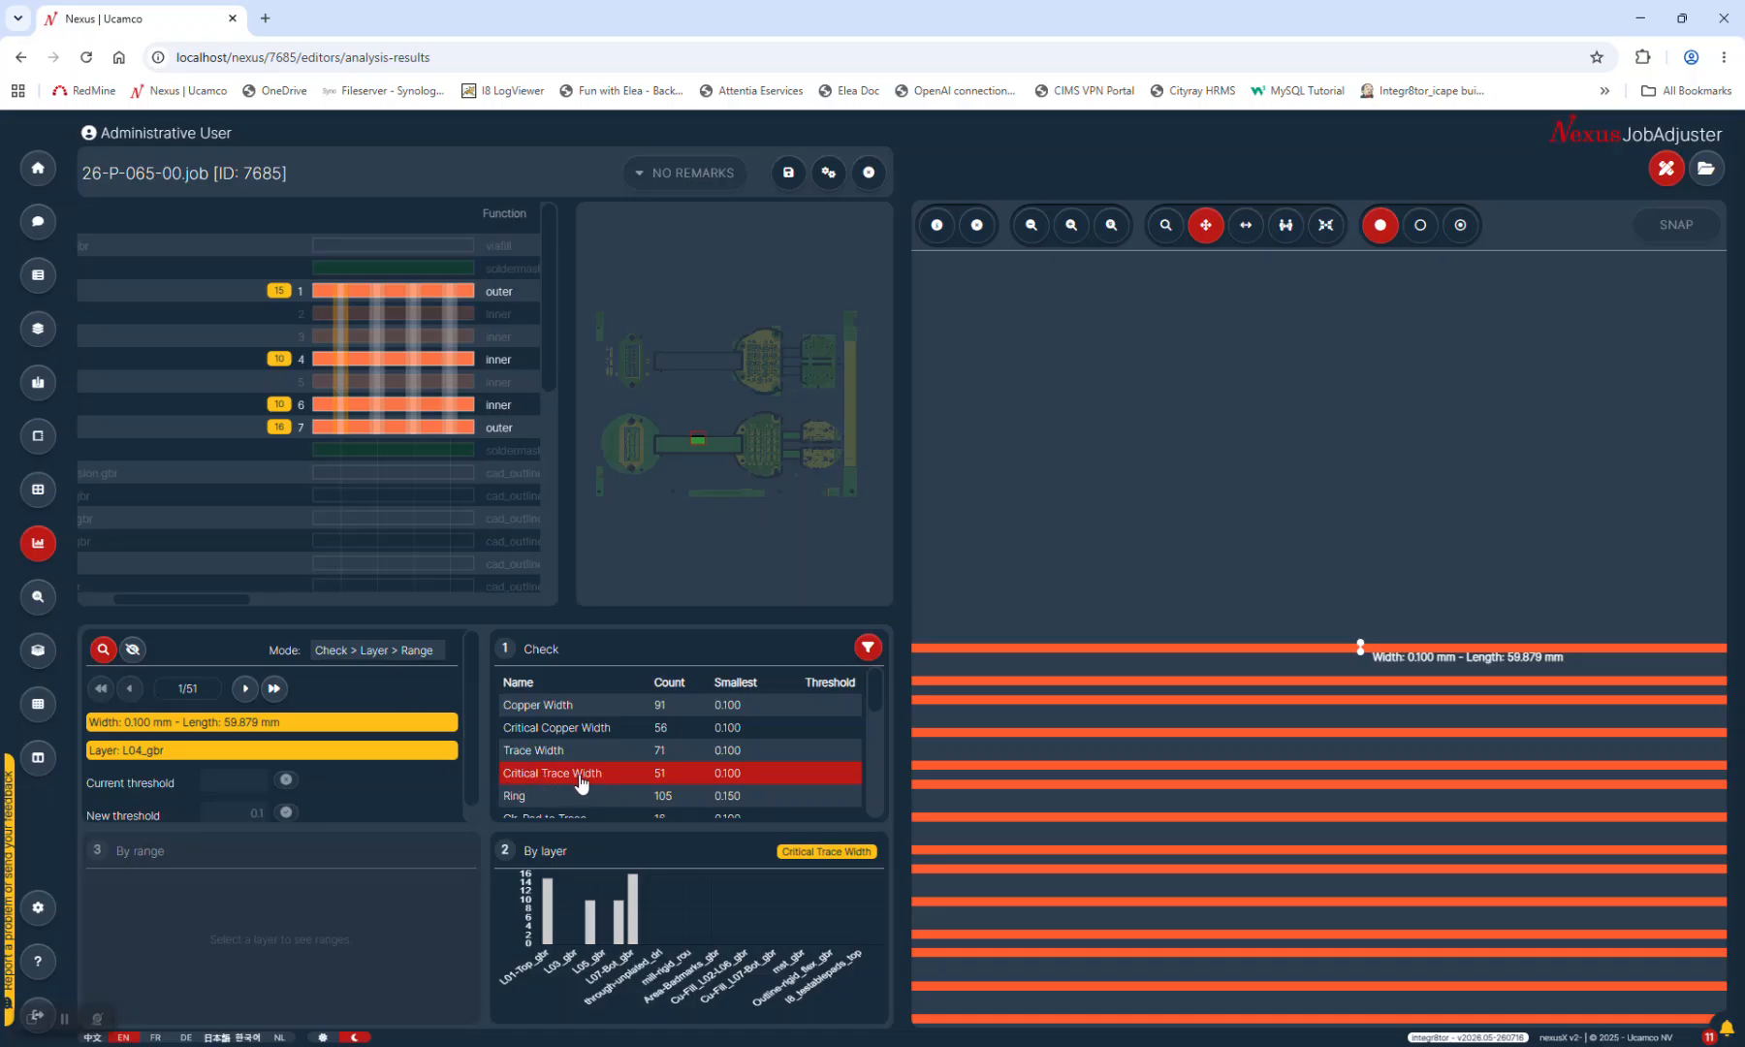
left_click(280, 291)
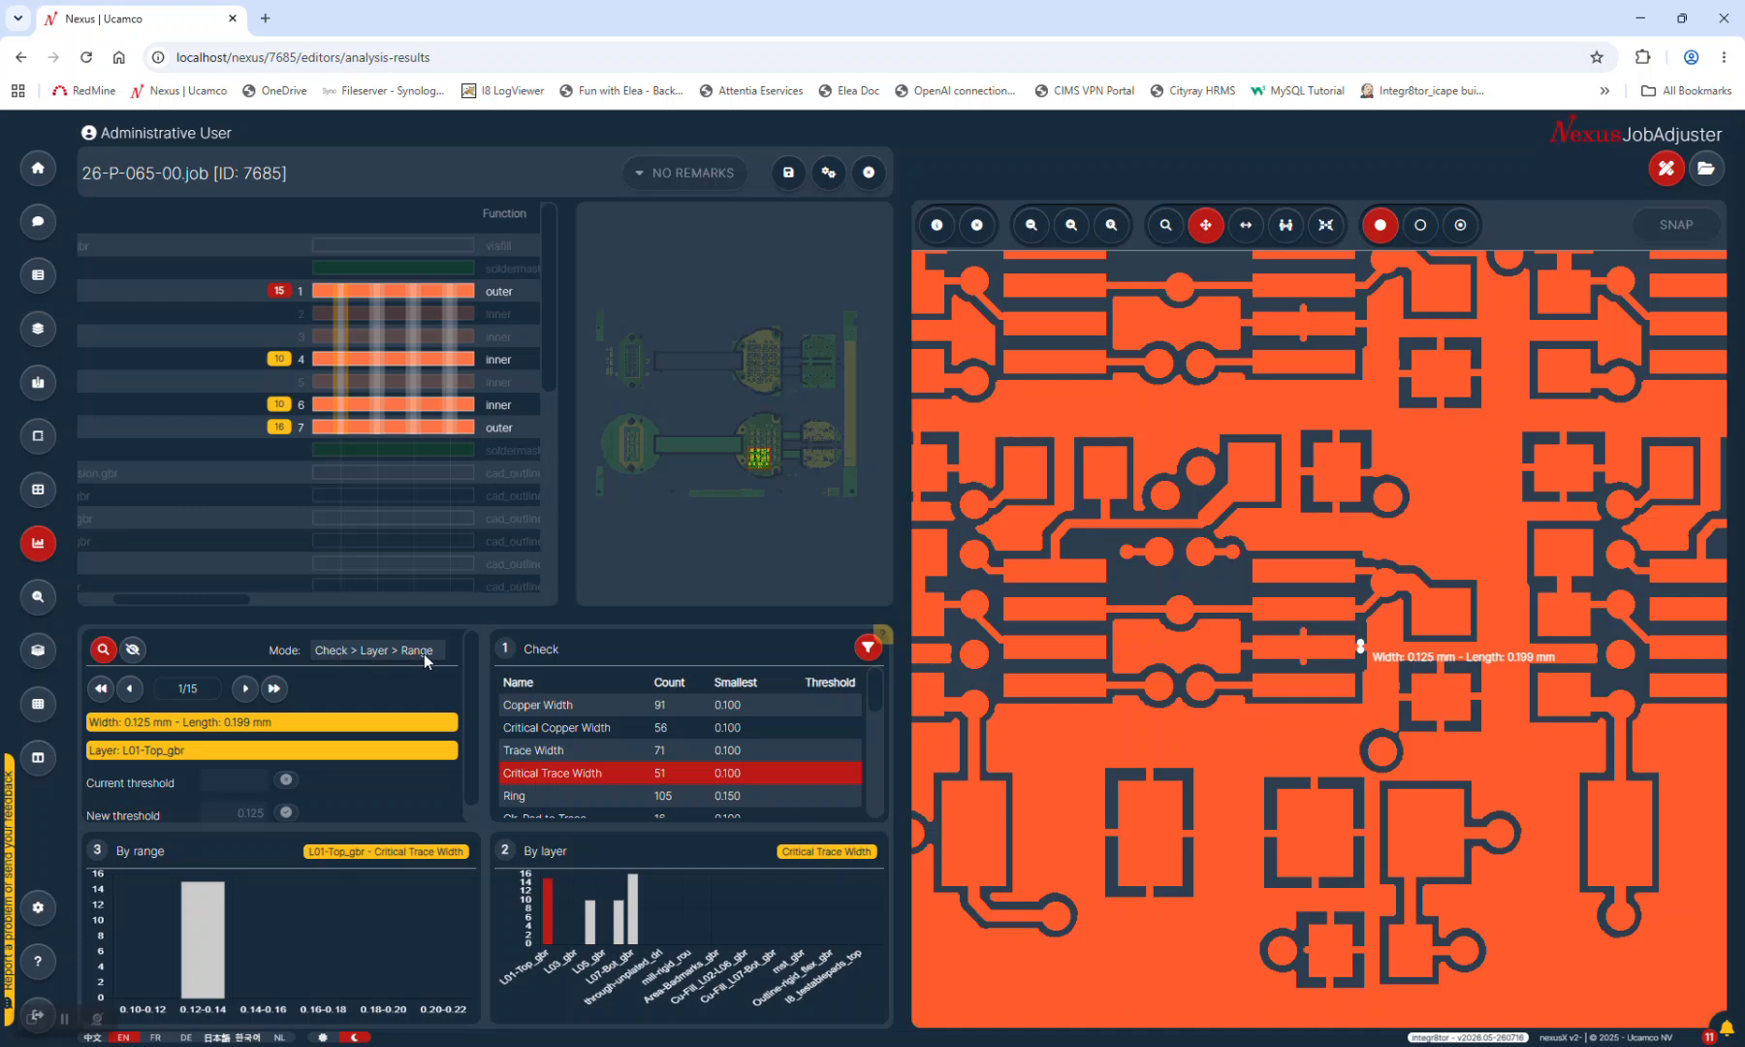
Focus on the 0.12–0.14 range and browse the violations on layers 4 and 6
mouse_move(198, 955)
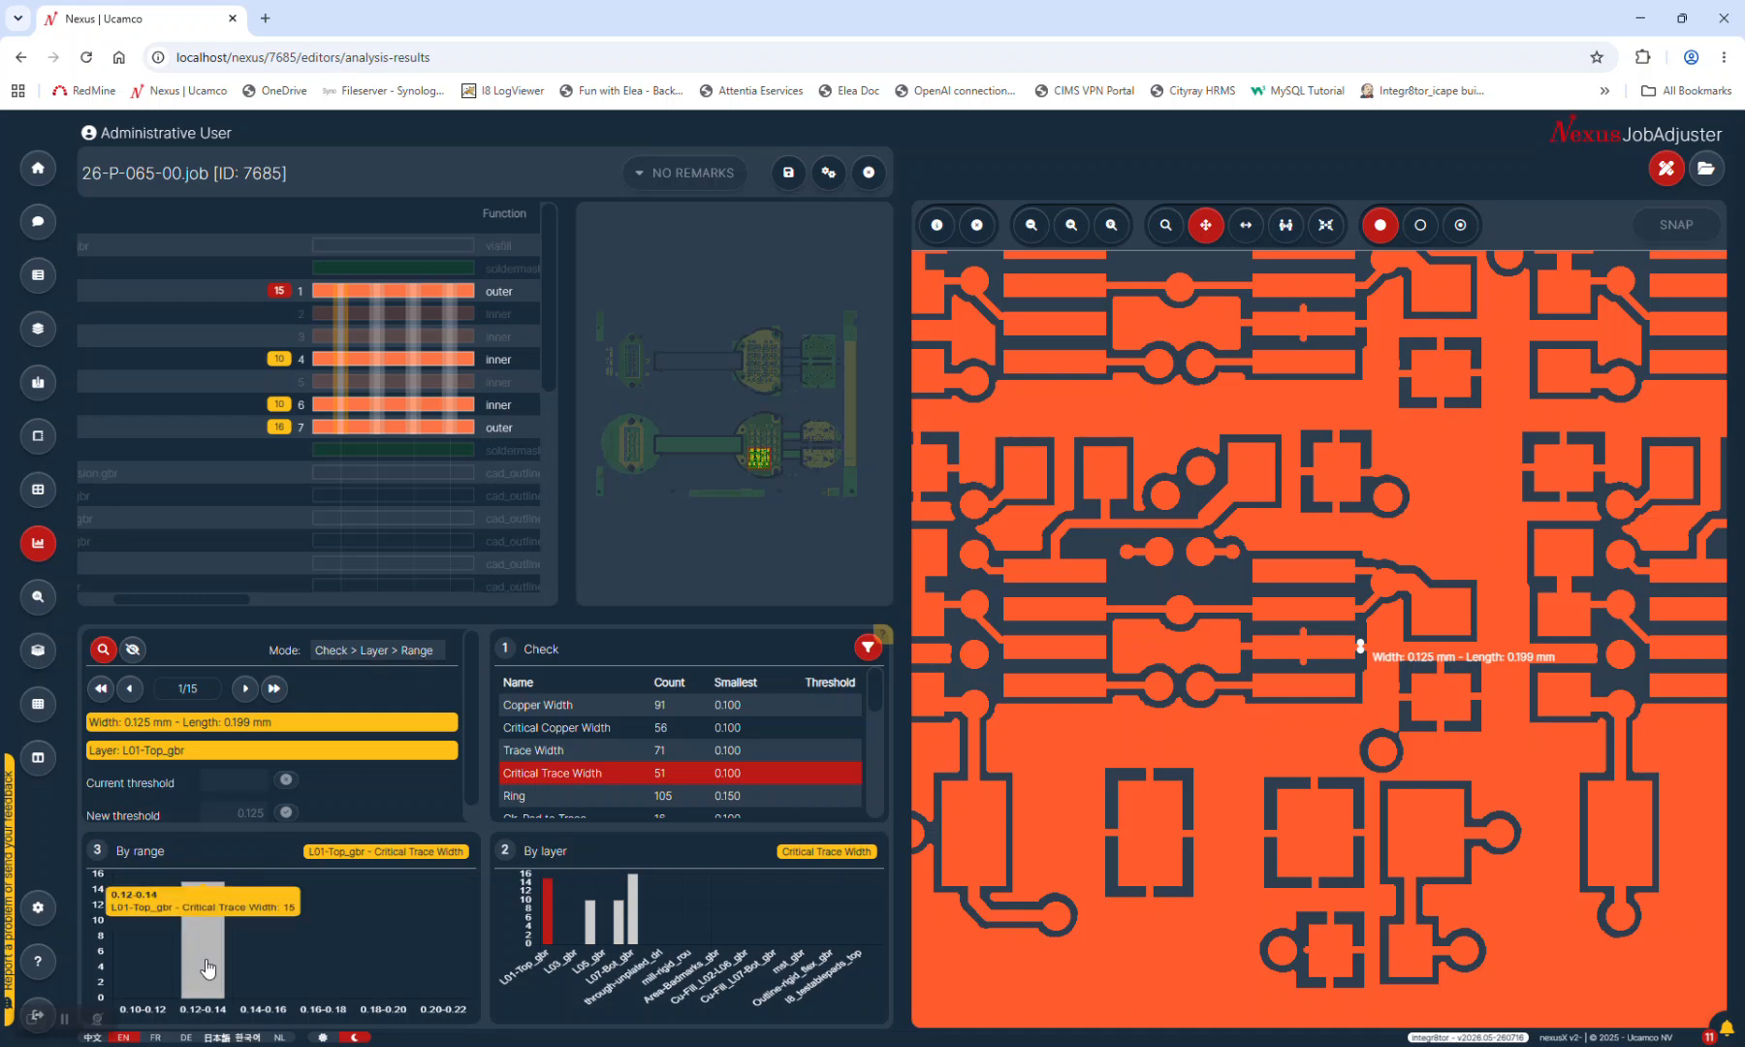
left_click(199, 984)
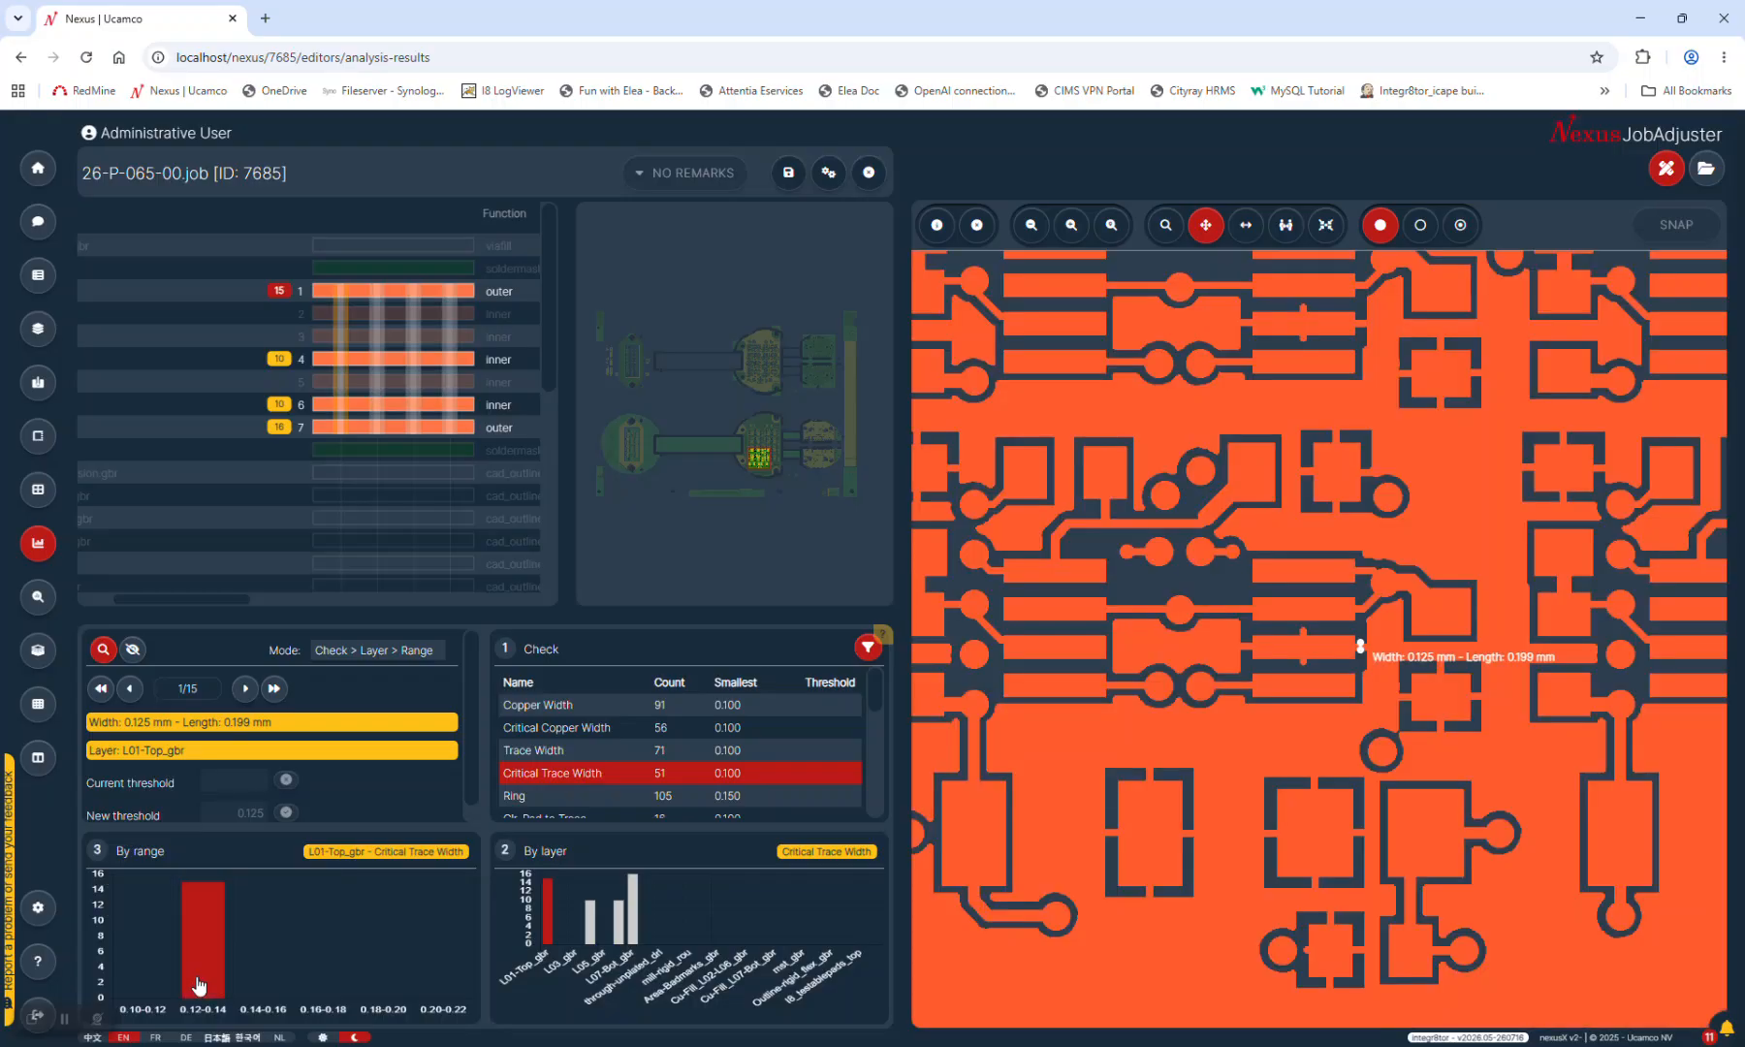
mouse_move(217, 983)
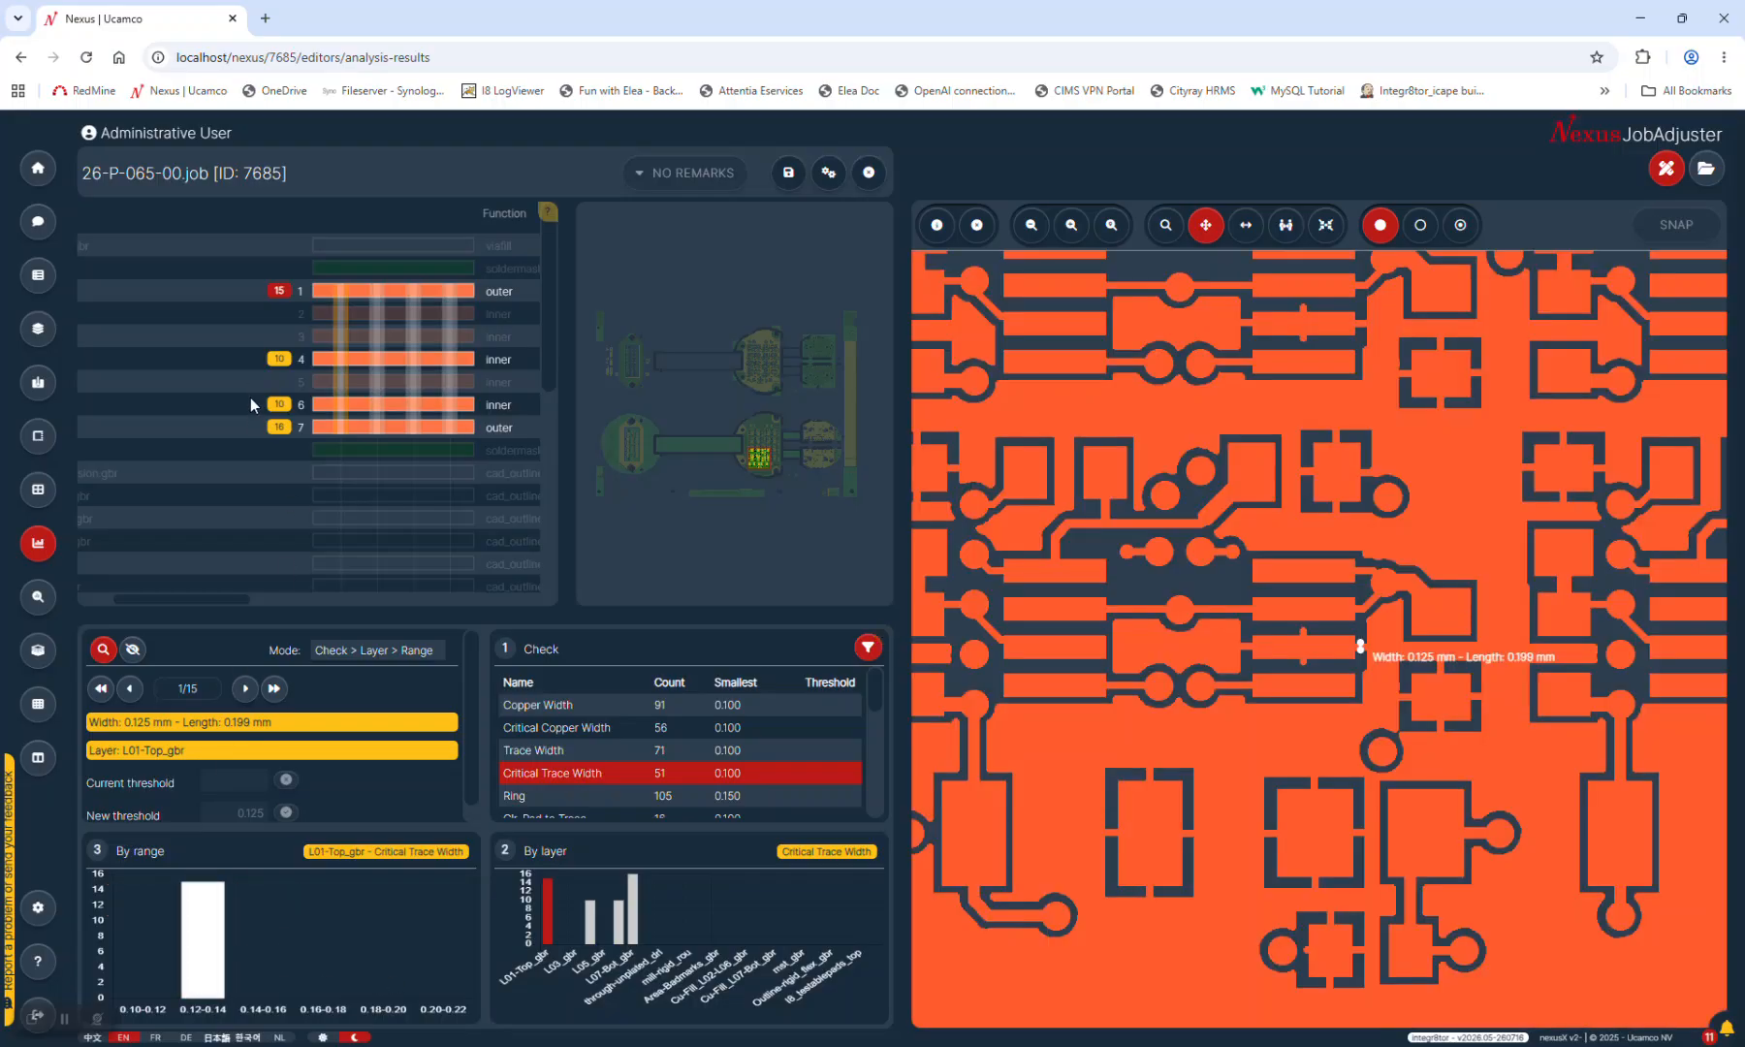
left_click(279, 358)
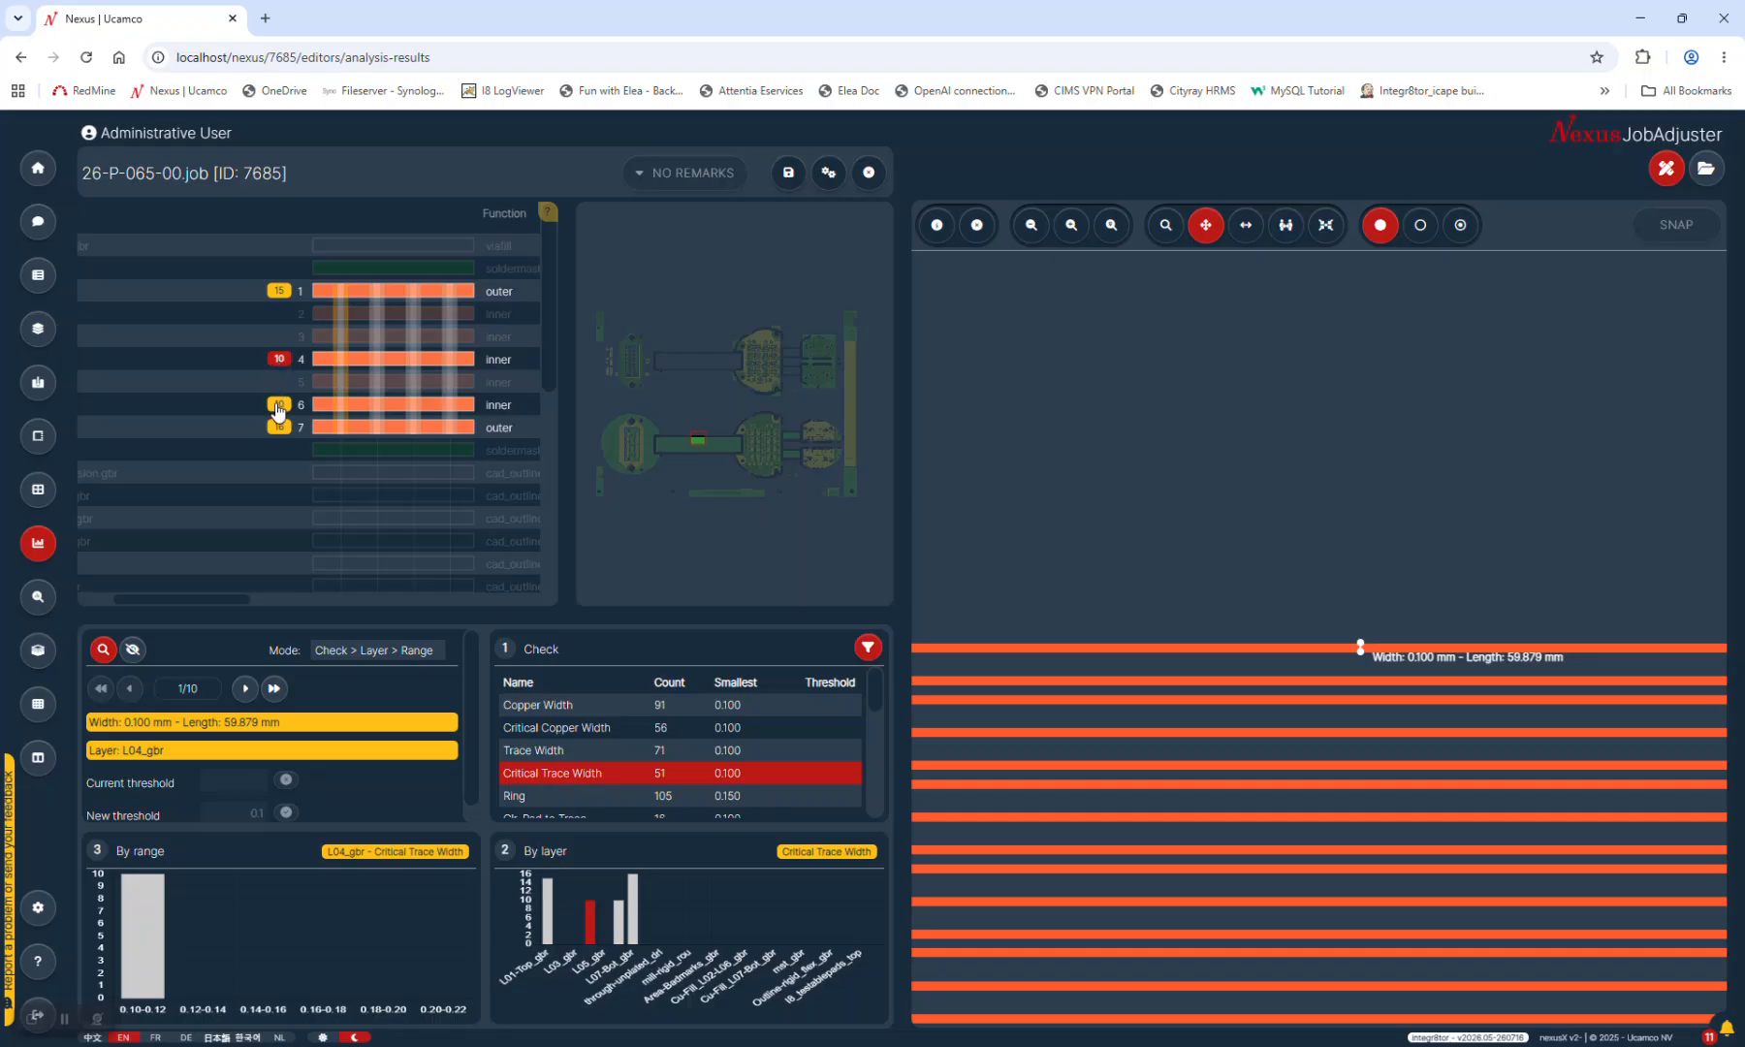
left_click(279, 404)
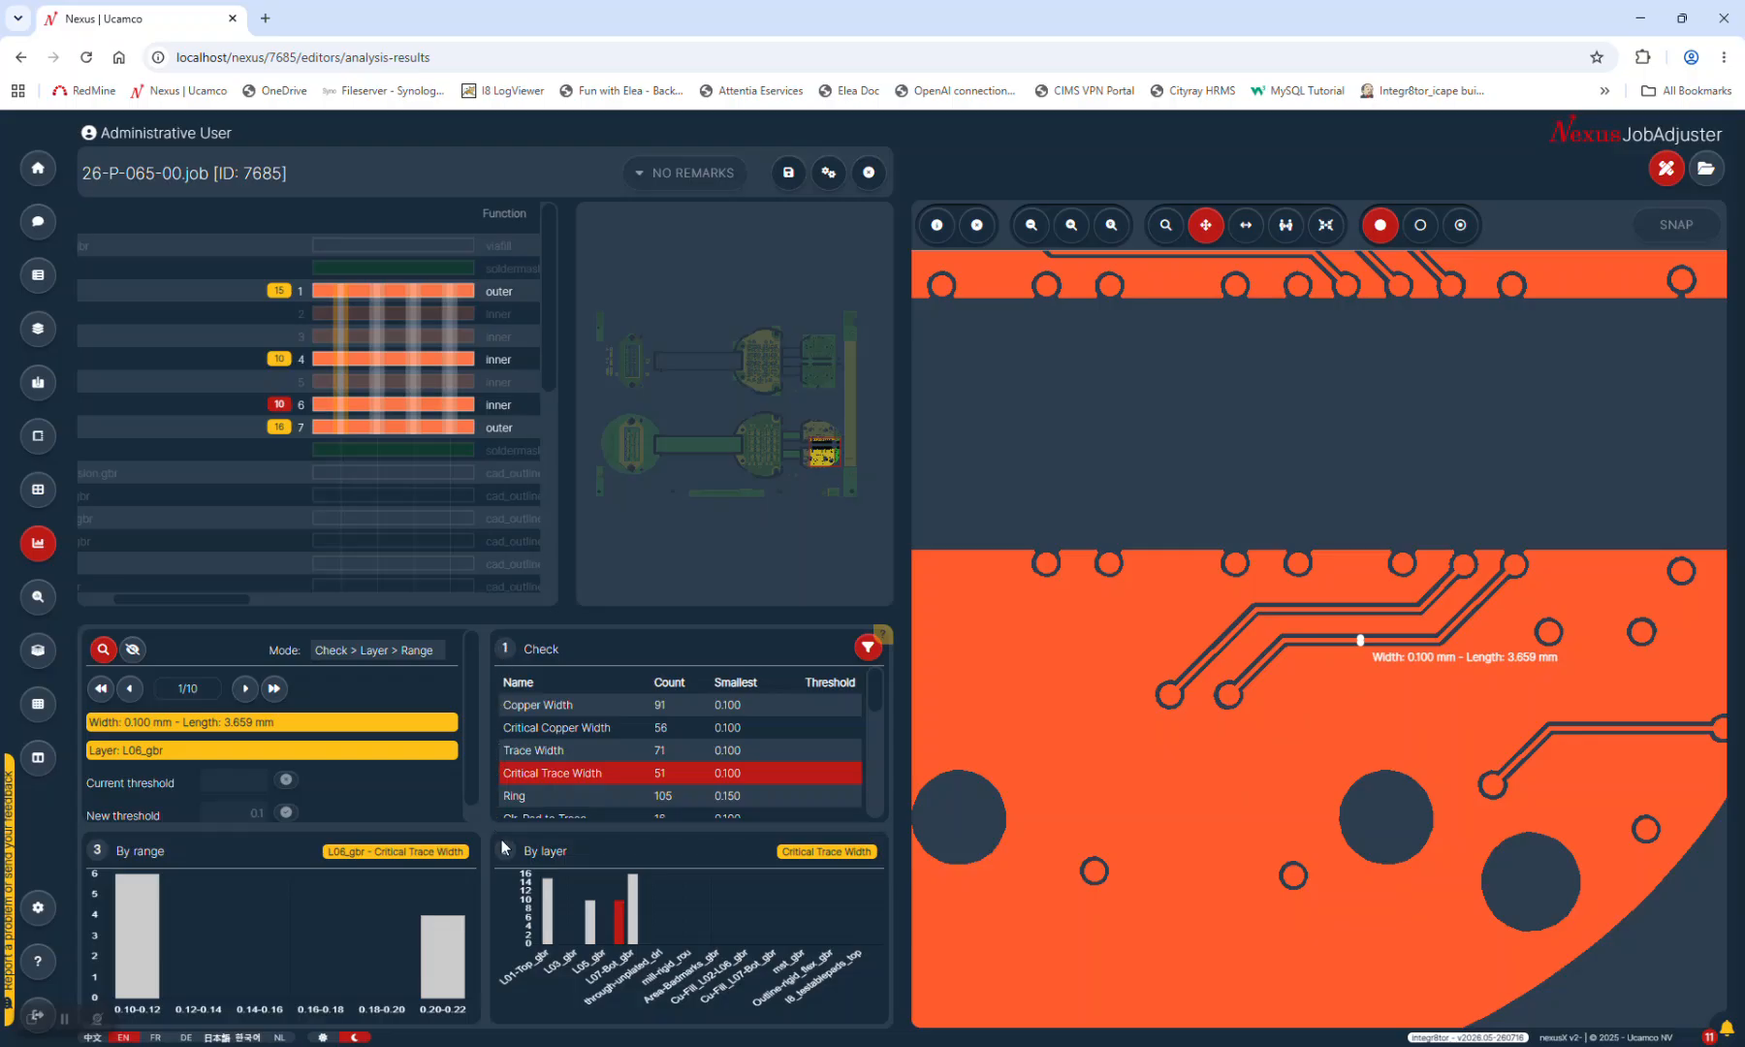
Cycle the ordering through Check > Range > Layer and Check > Layer > Range, ending on Layer > Check > Range
left_click(324, 651)
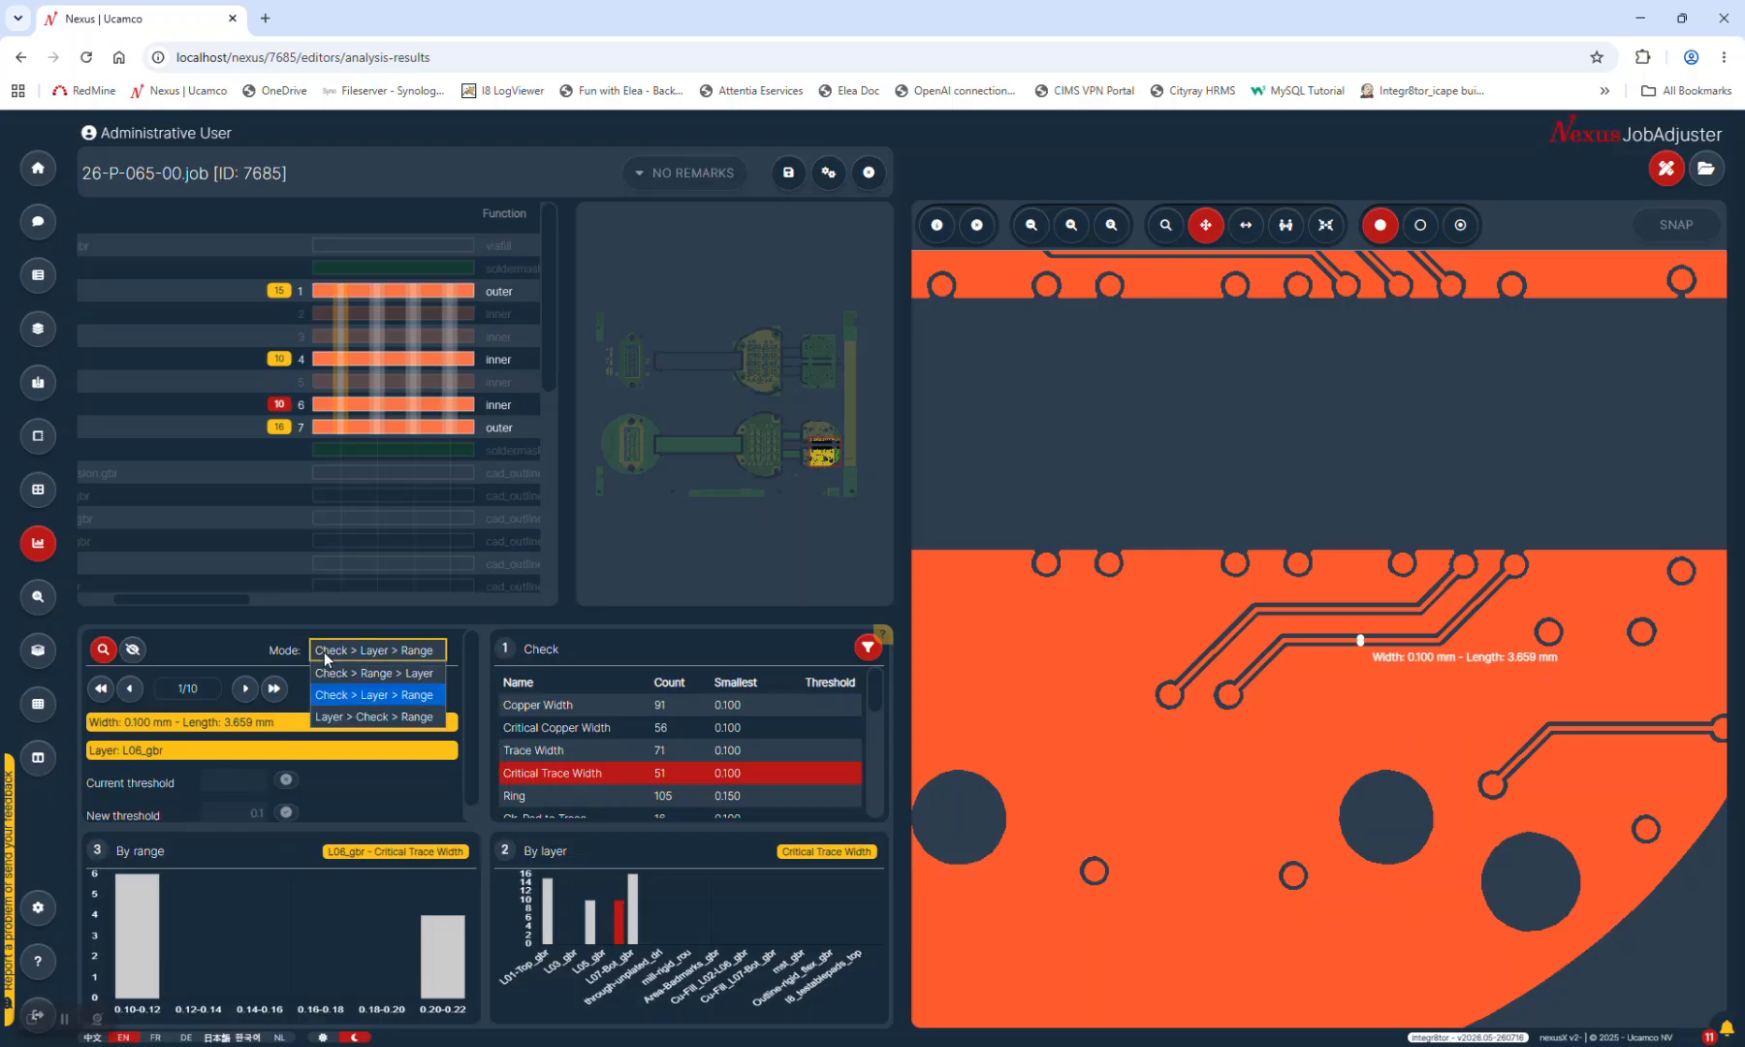
left_click(331, 672)
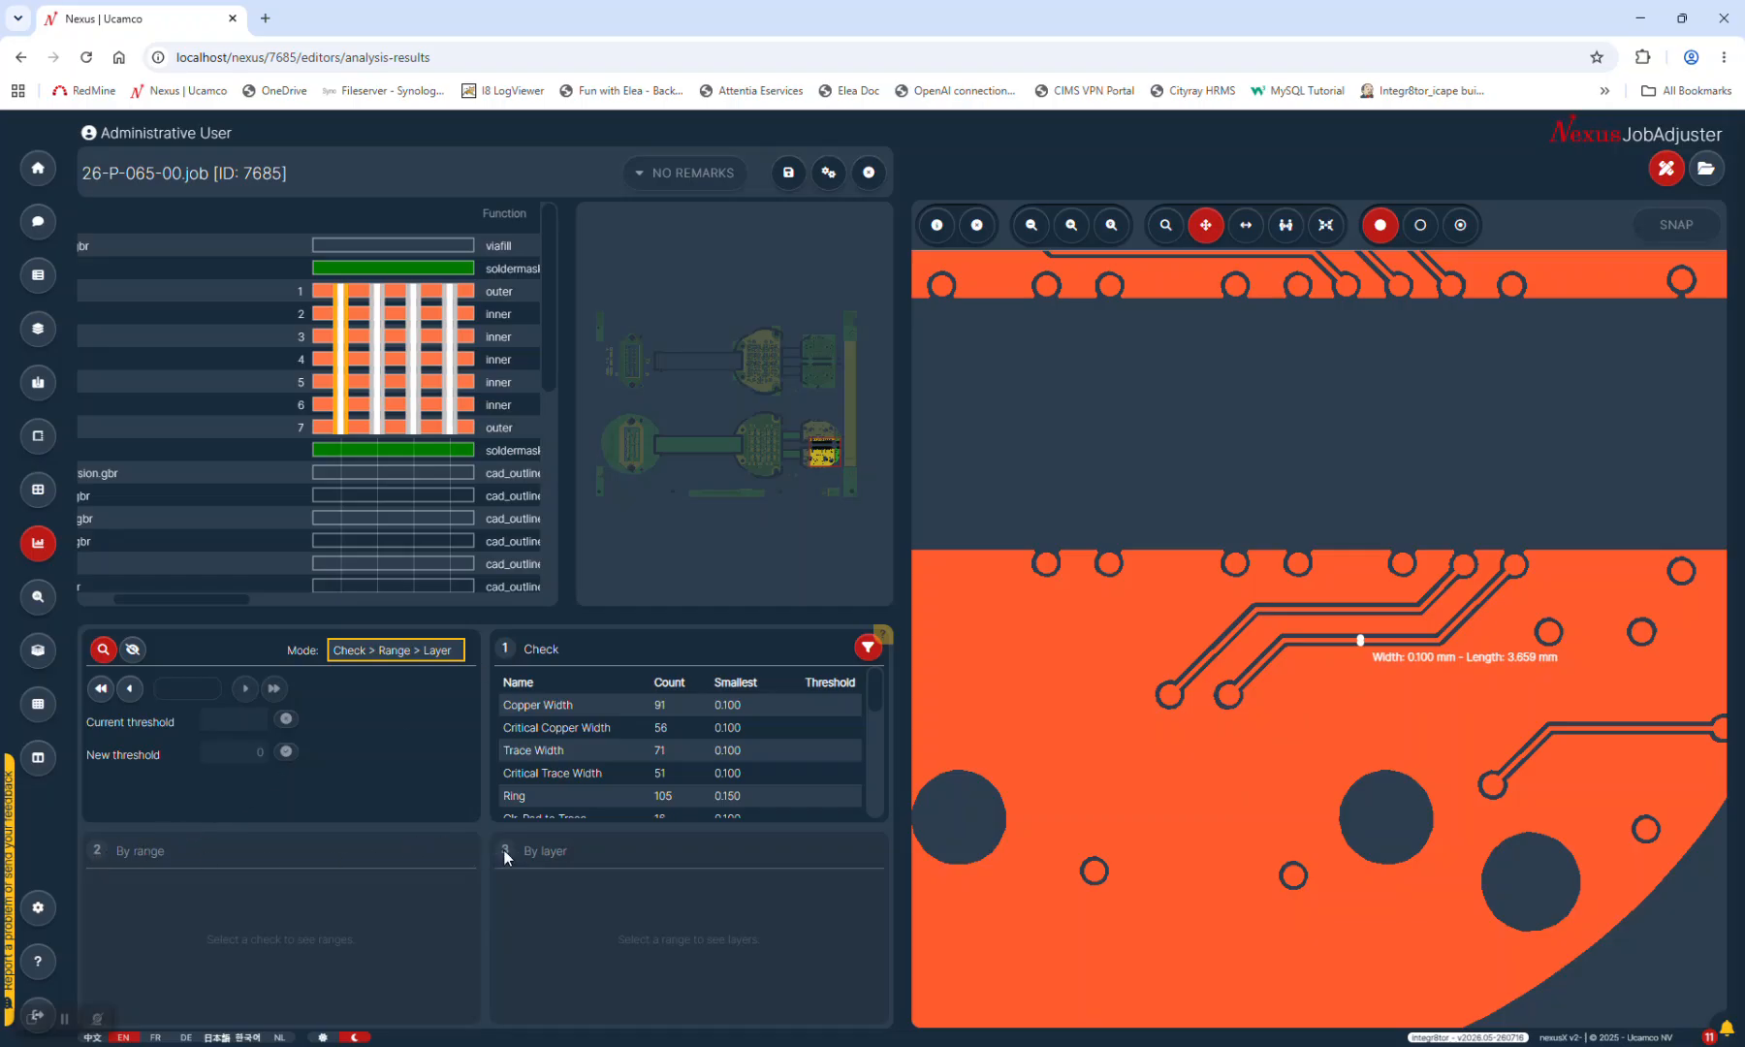
left_click(415, 654)
left_click(382, 695)
left_click(353, 660)
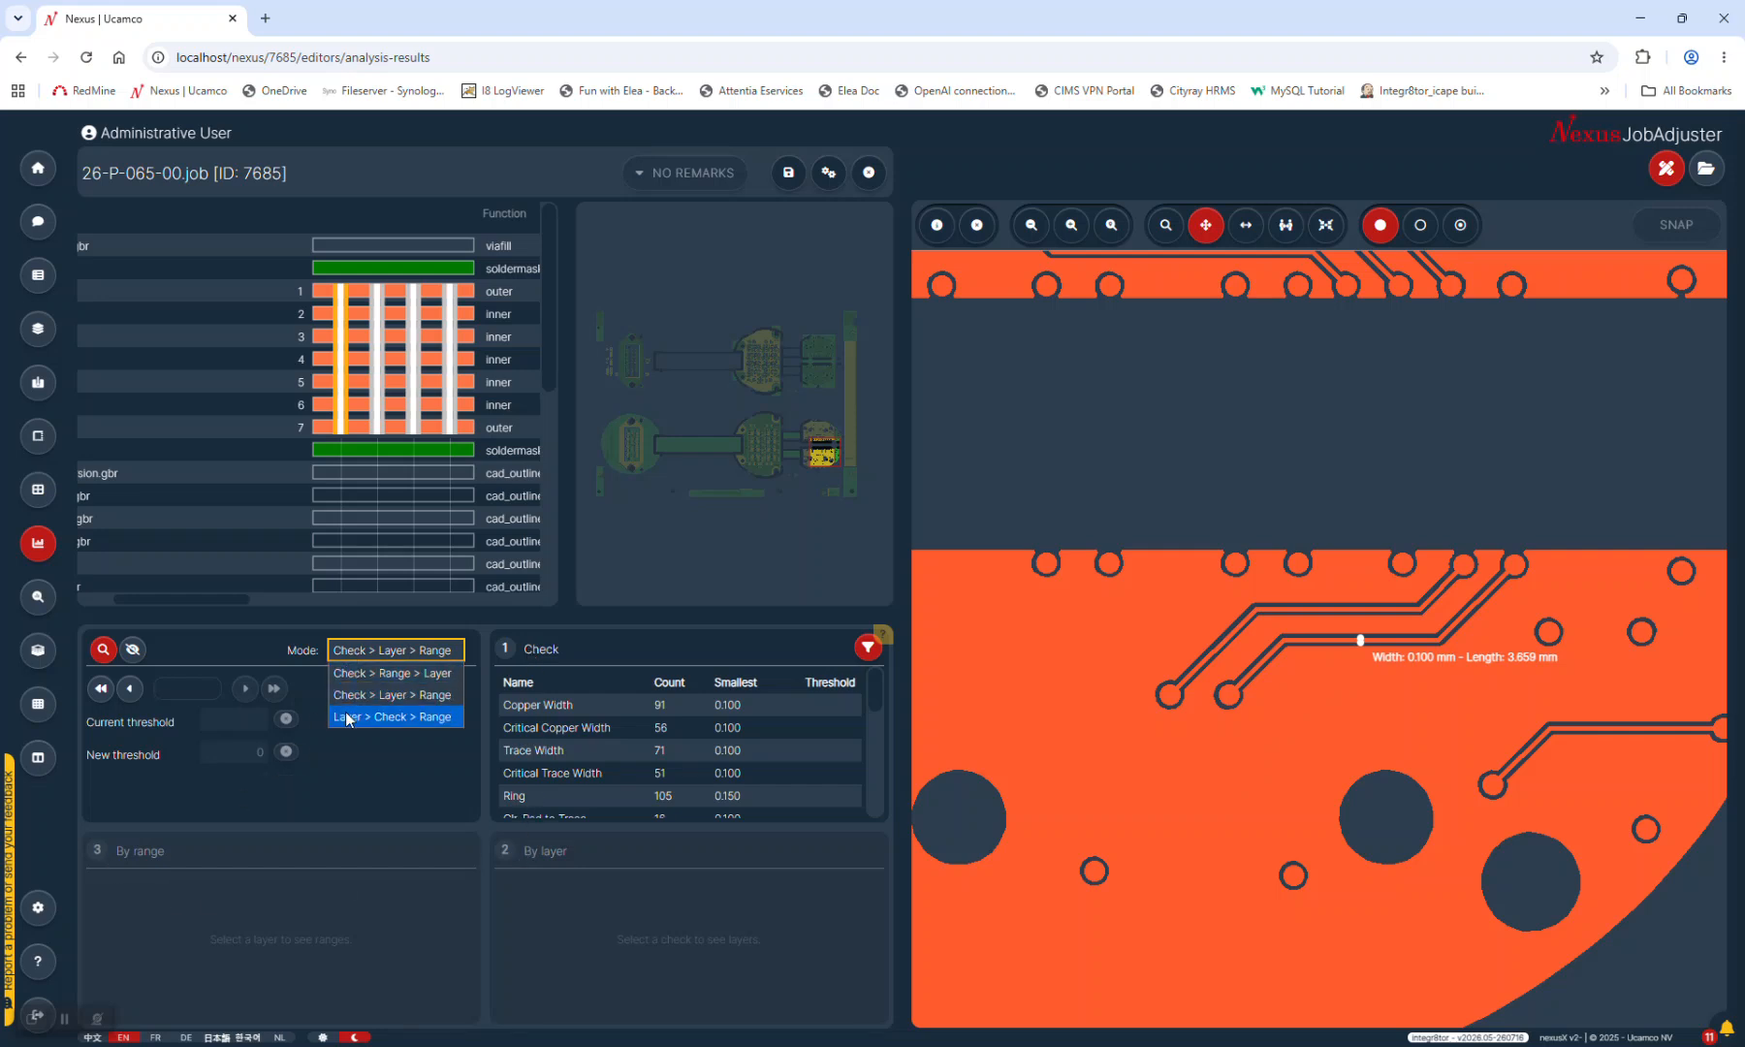
left_click(348, 717)
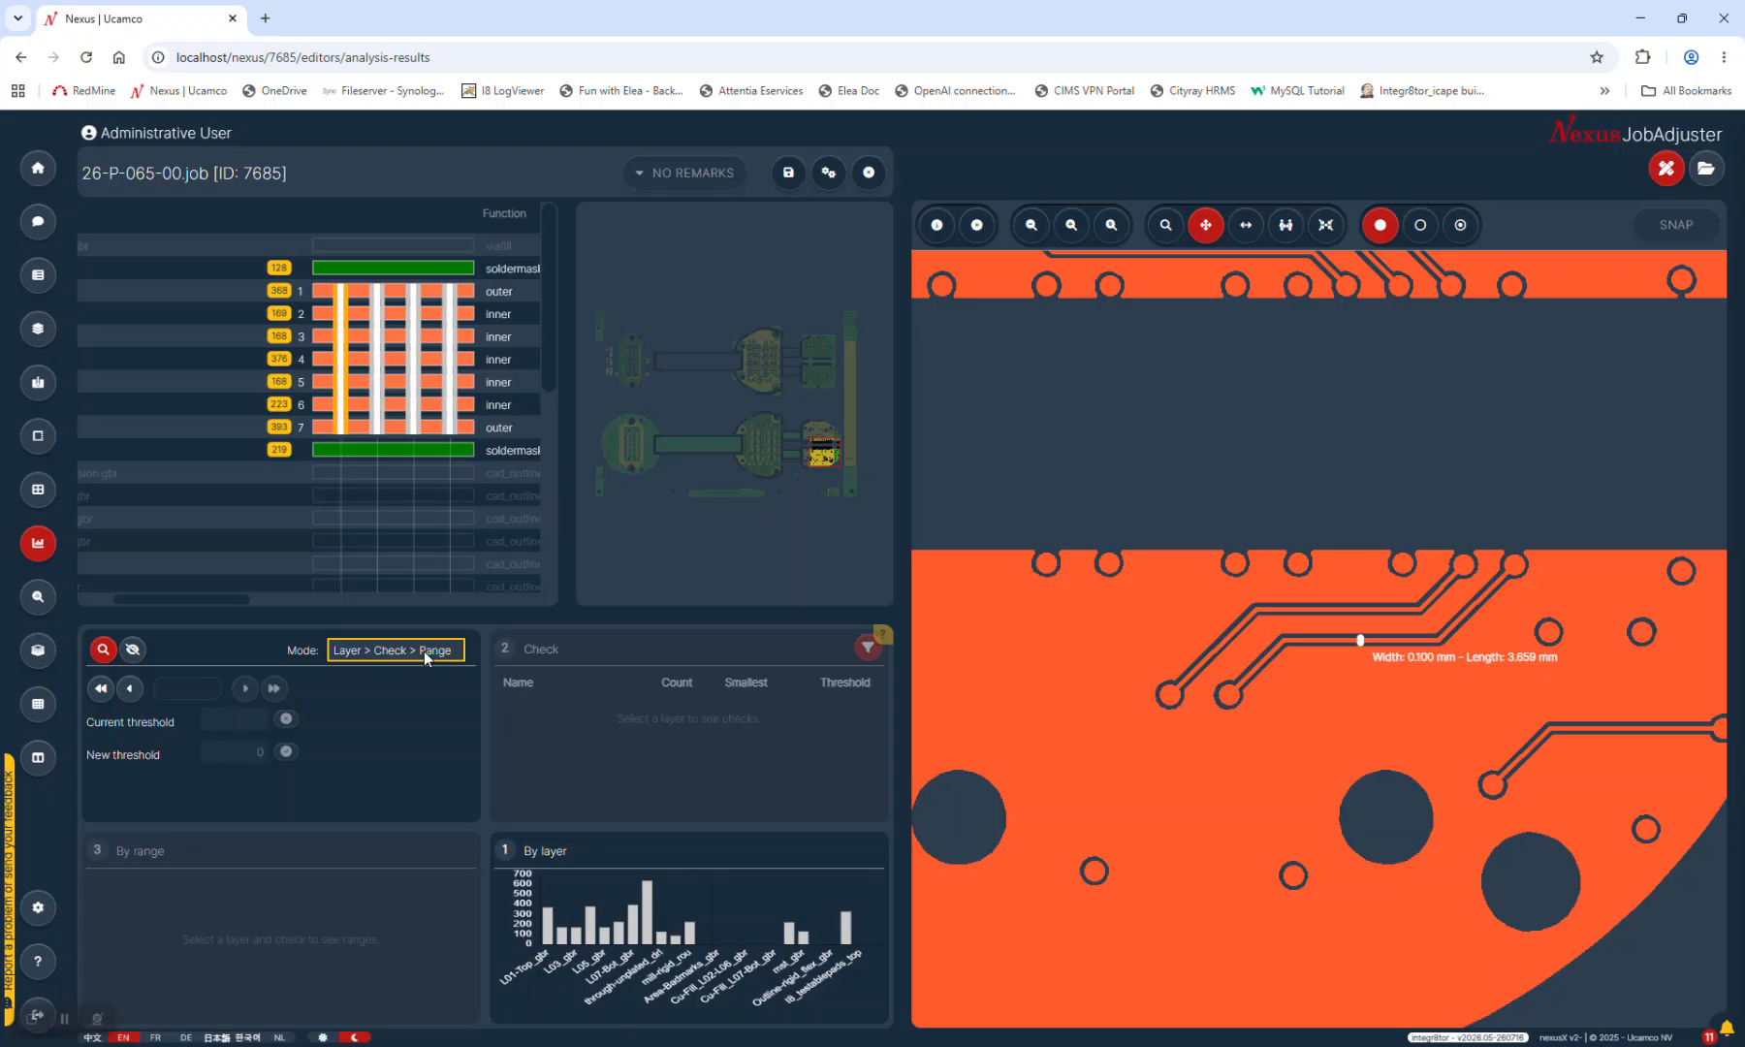
List the checks for layer L01-Top_gbr, then for the through-plated drill layer
left_click(280, 291)
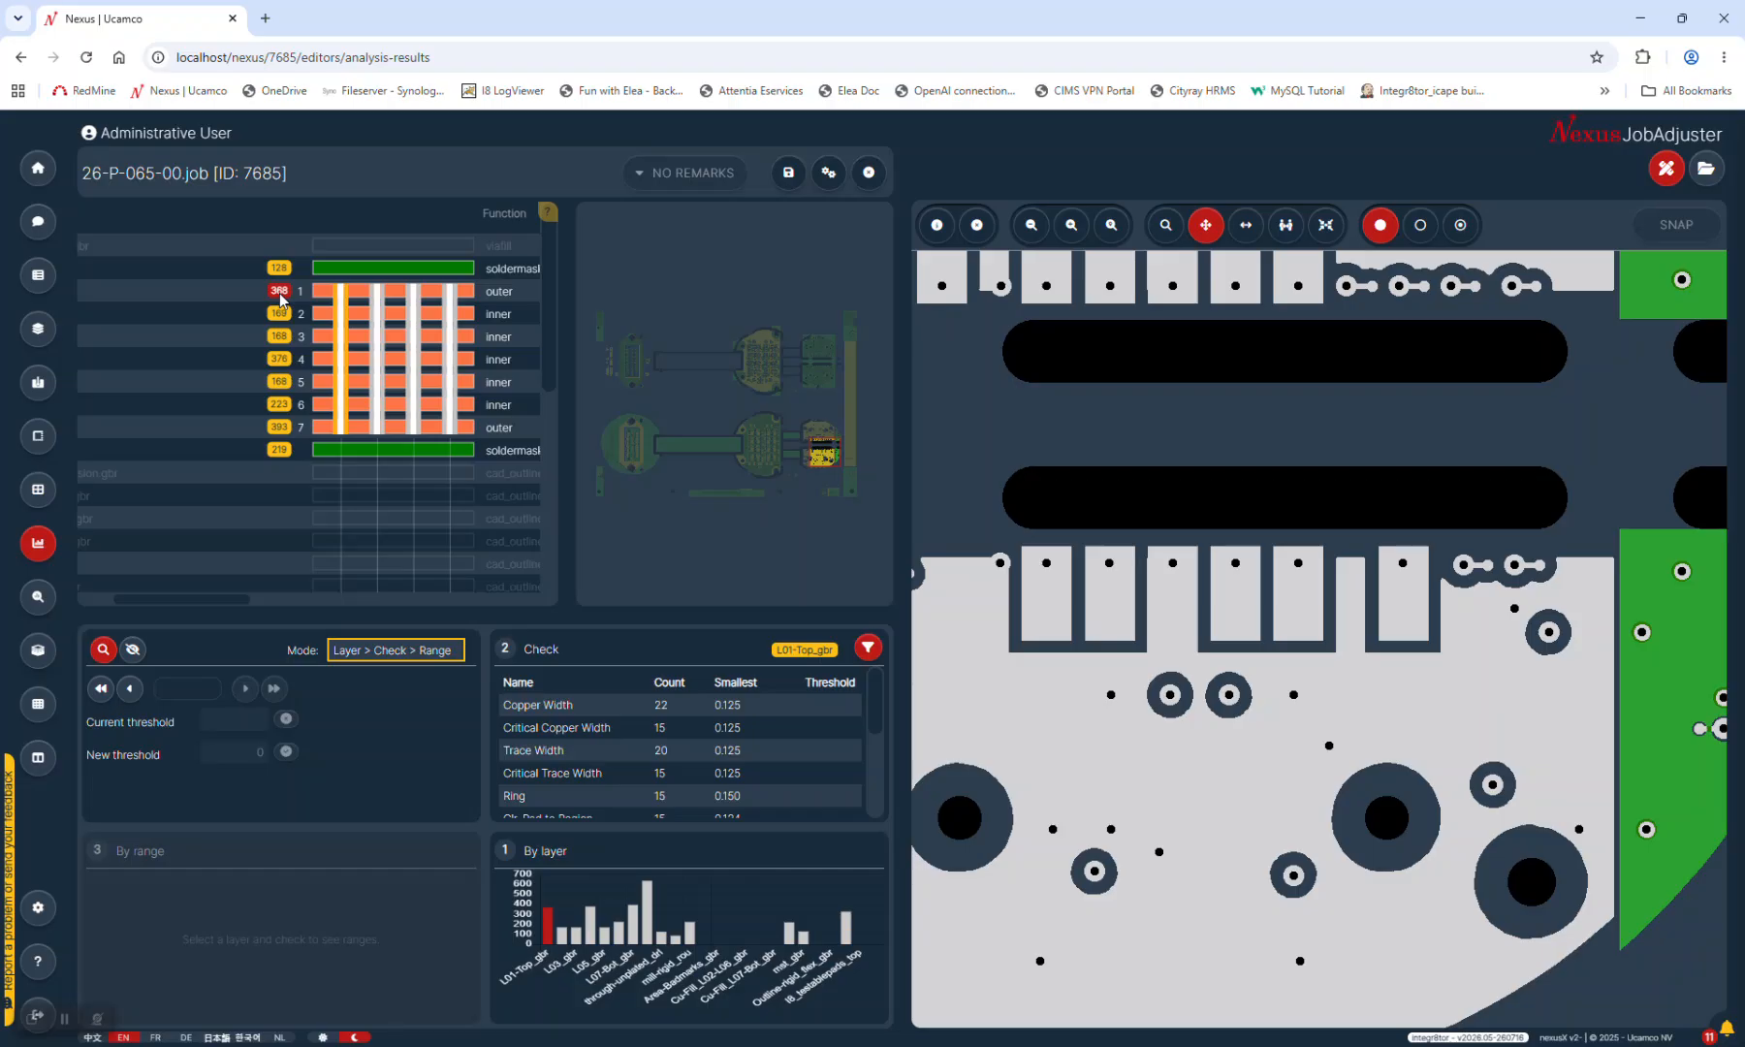
scroll(364, 465, "down", 2)
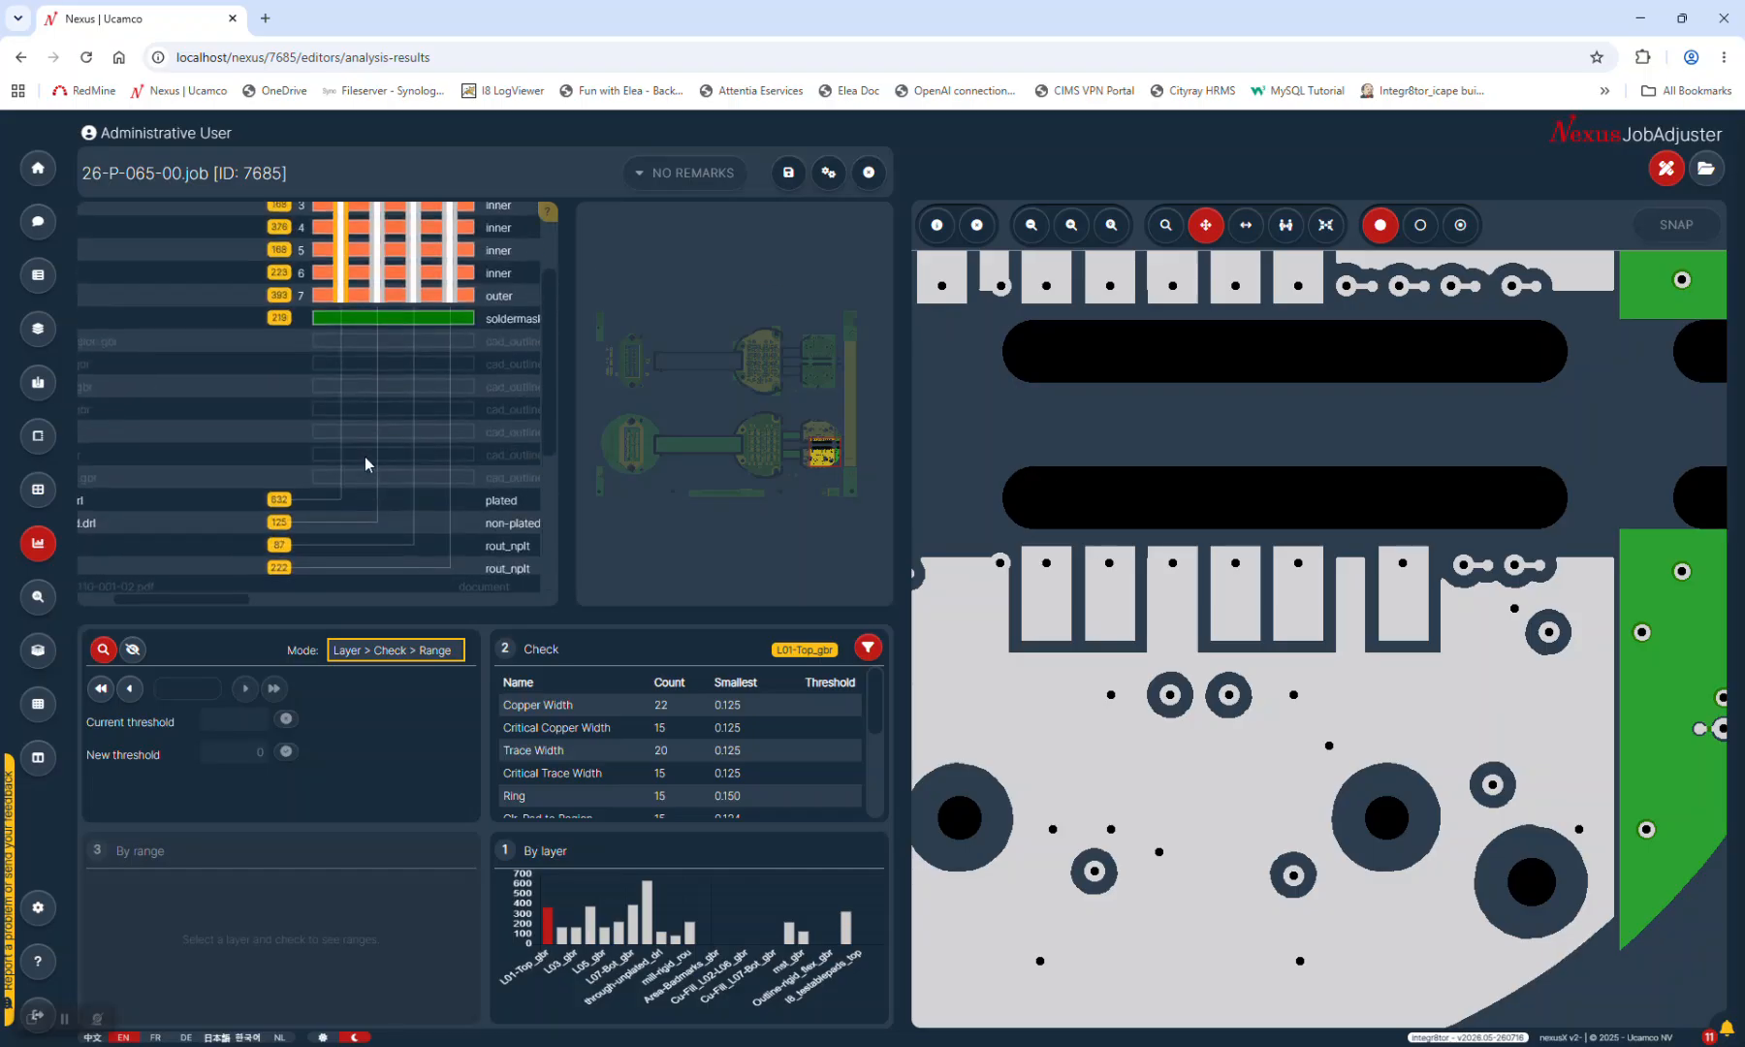
left_click(279, 498)
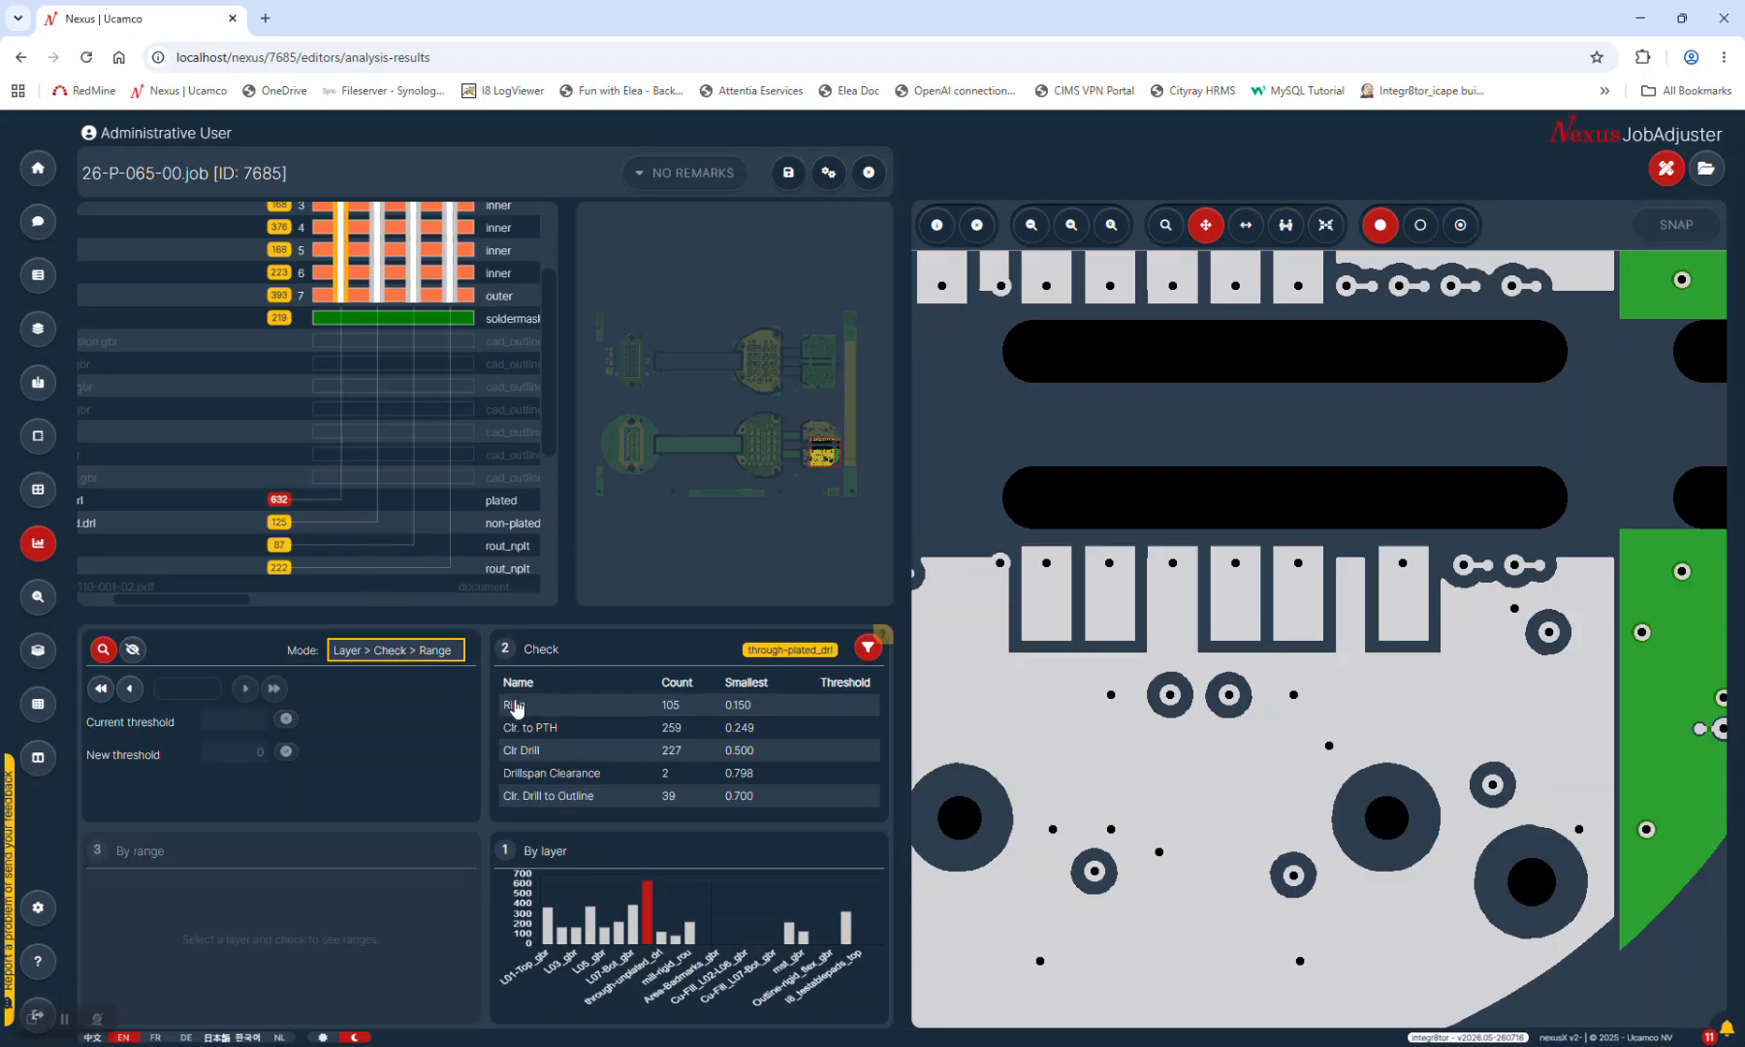
Inspect the drill layer's Ring violations, keeping the Layer > Check > Range ordering
left_click(516, 707)
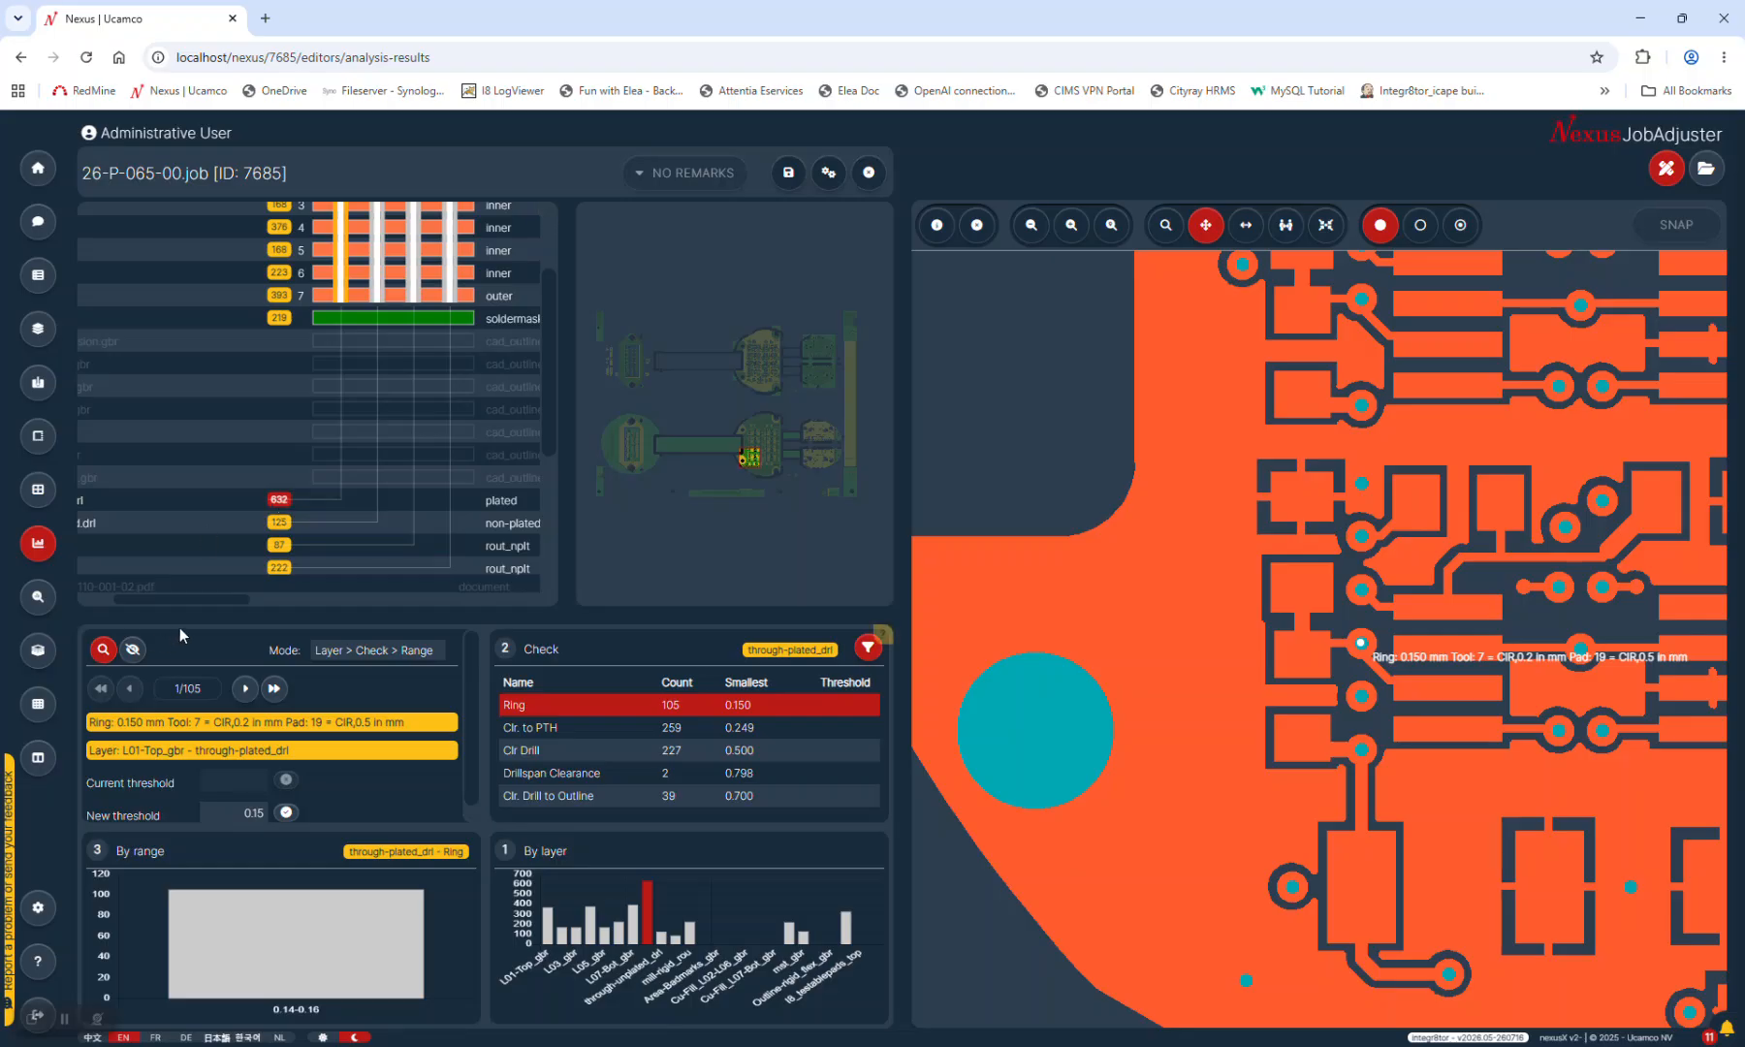
left_click(378, 656)
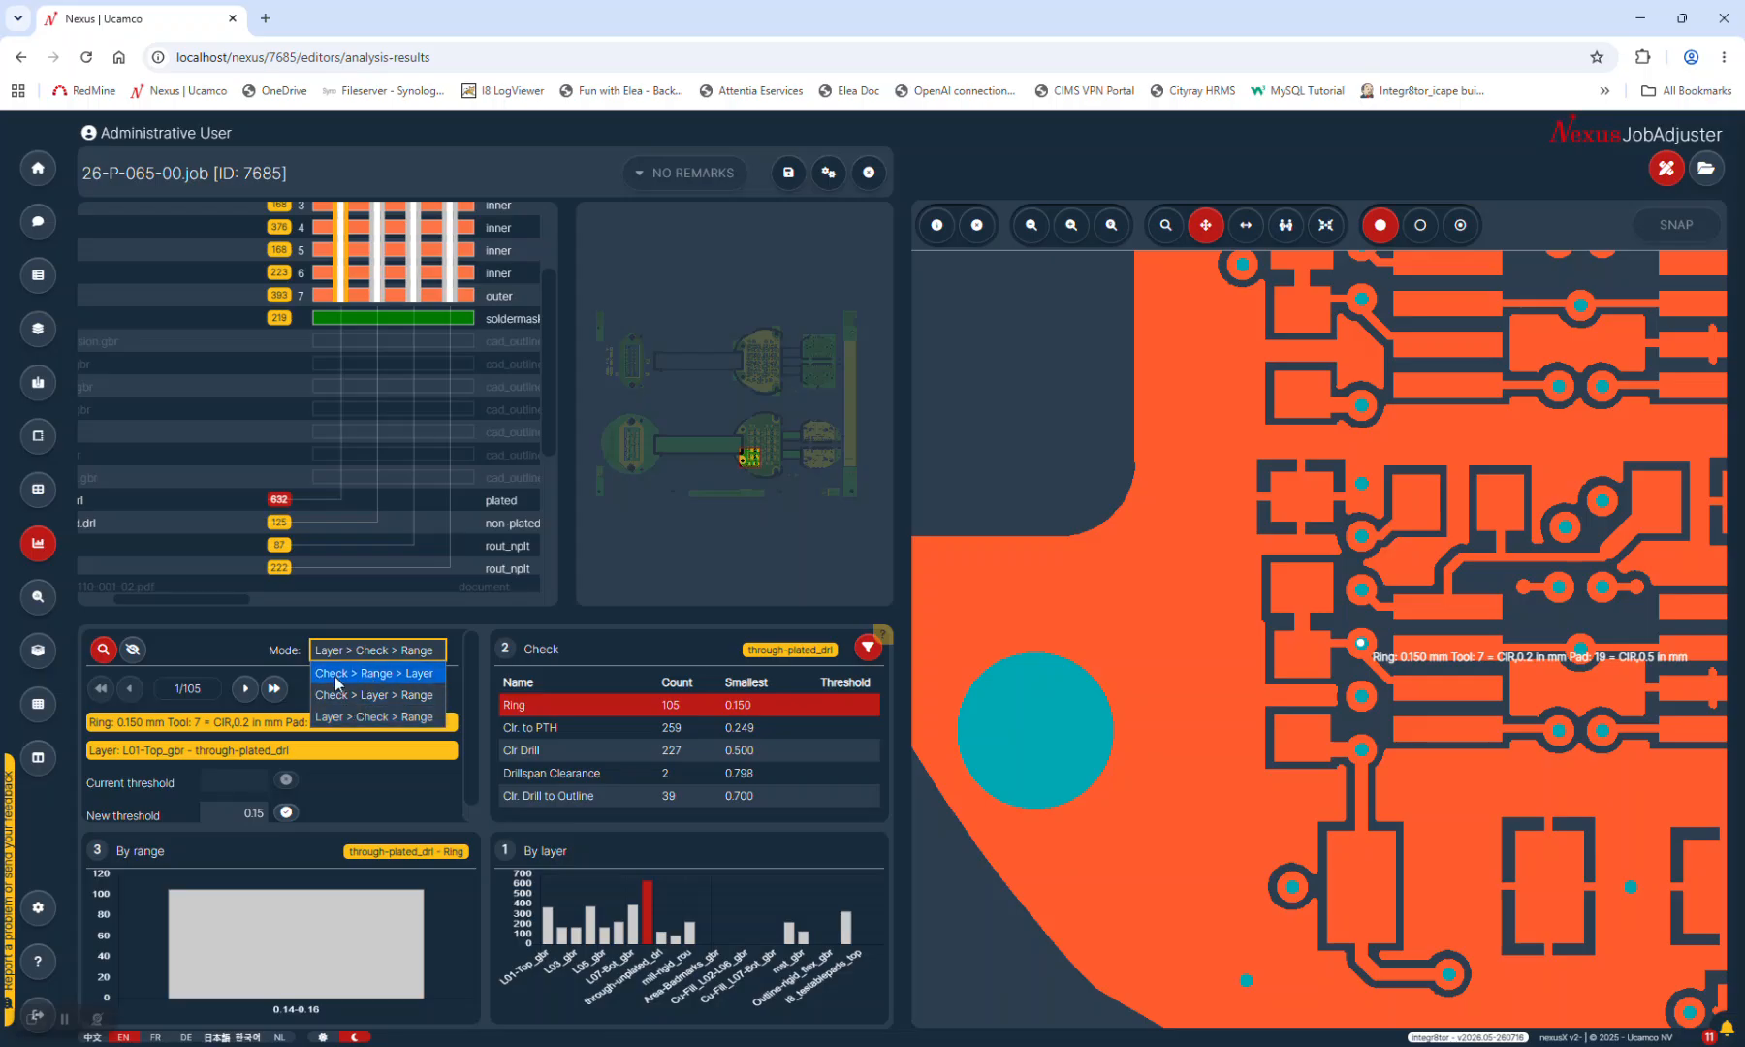
left_click(384, 661)
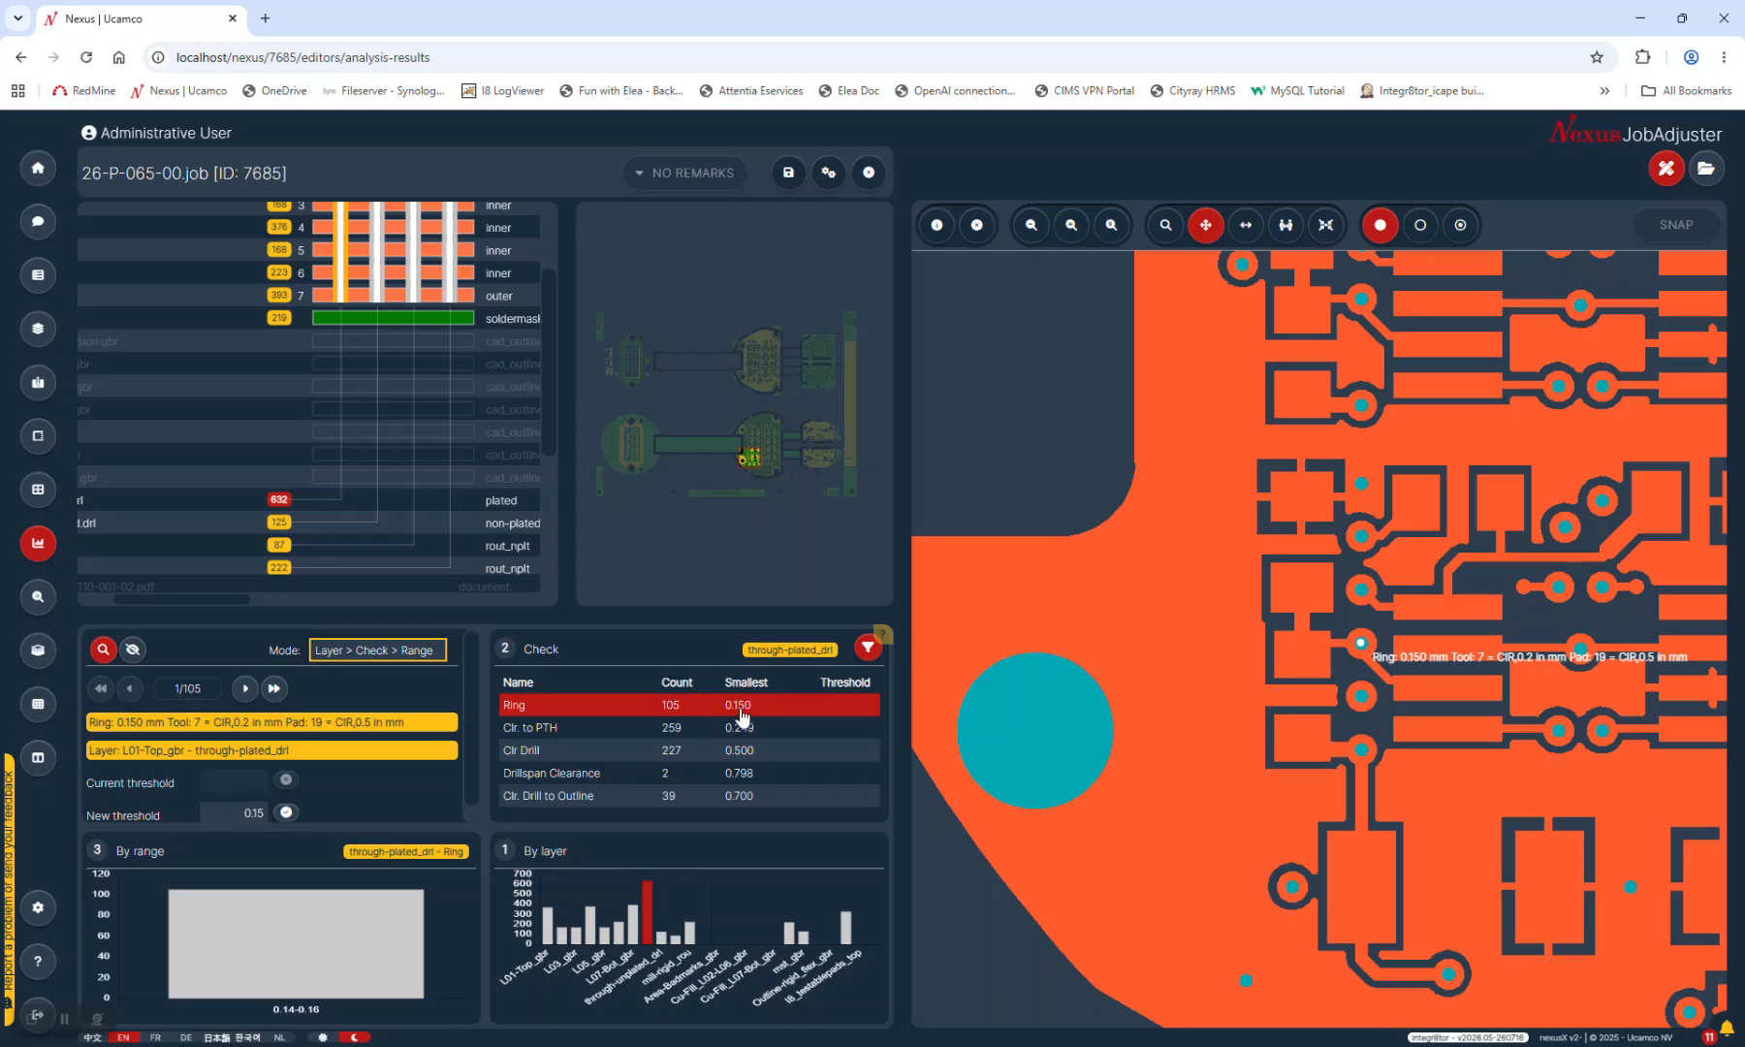
Show the Critical Copper Width results for layer L01-Top_gbr, starting at 0.125 mm
scroll(362, 463, "up", 2)
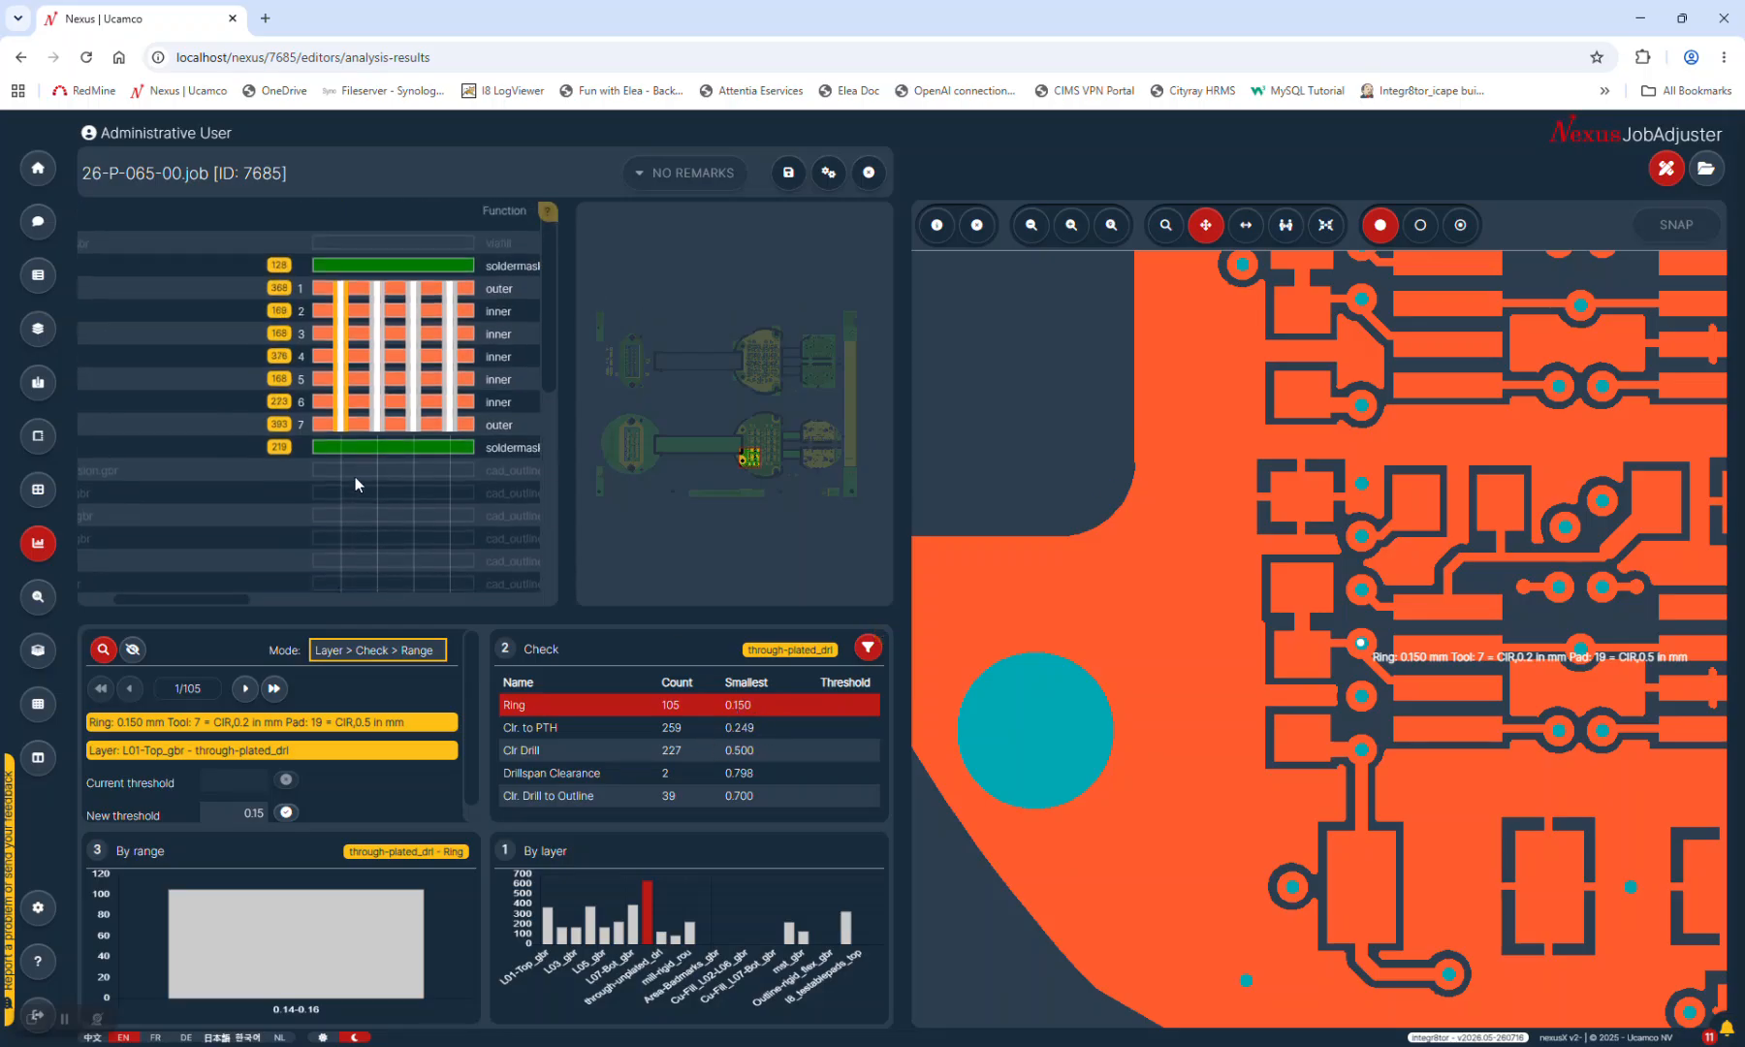
left_click(281, 295)
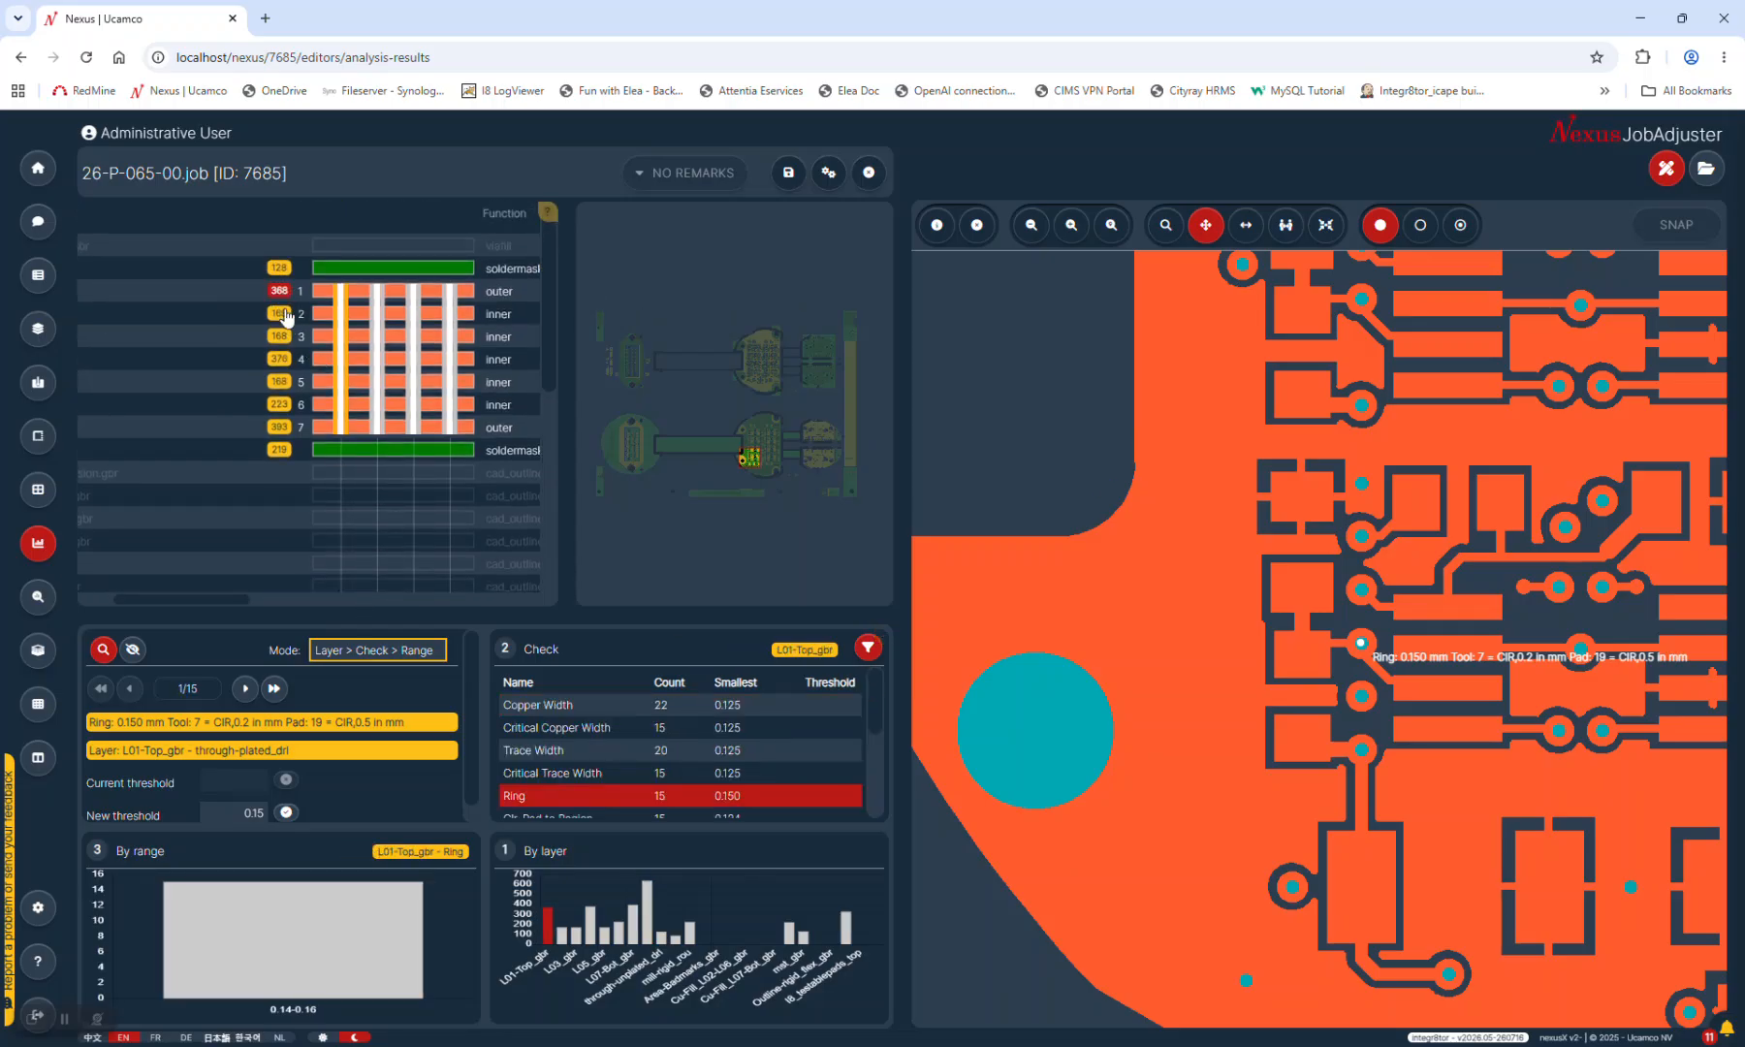
left_click(555, 729)
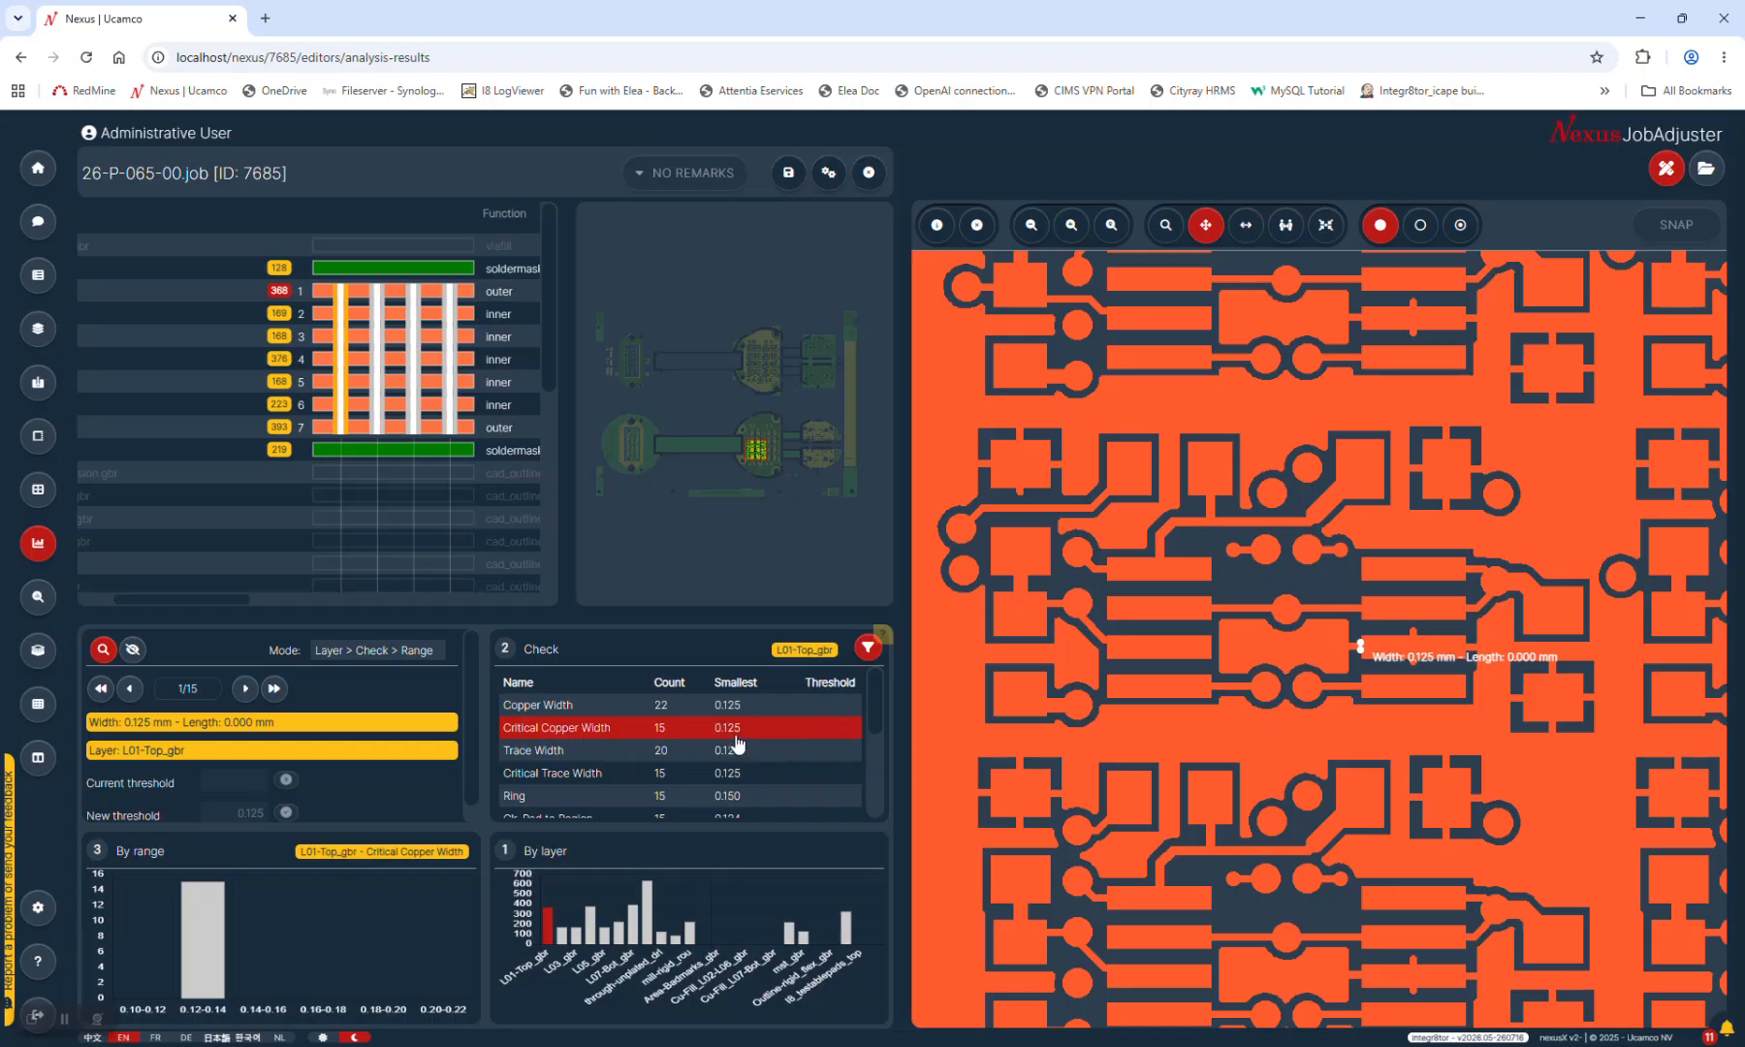
mouse_move(868, 697)
left_mouse_down()
mouse_move(876, 787)
mouse_move(879, 700)
left_mouse_up()
mouse_move(875, 710)
left_mouse_down()
mouse_move(877, 785)
mouse_move(844, 700)
left_mouse_up()
mouse_move(876, 708)
left_mouse_down()
mouse_move(882, 768)
mouse_move(896, 701)
left_mouse_up()
Reorder results as Check > Range > Layer and select Critical Copper Width
left_click(355, 651)
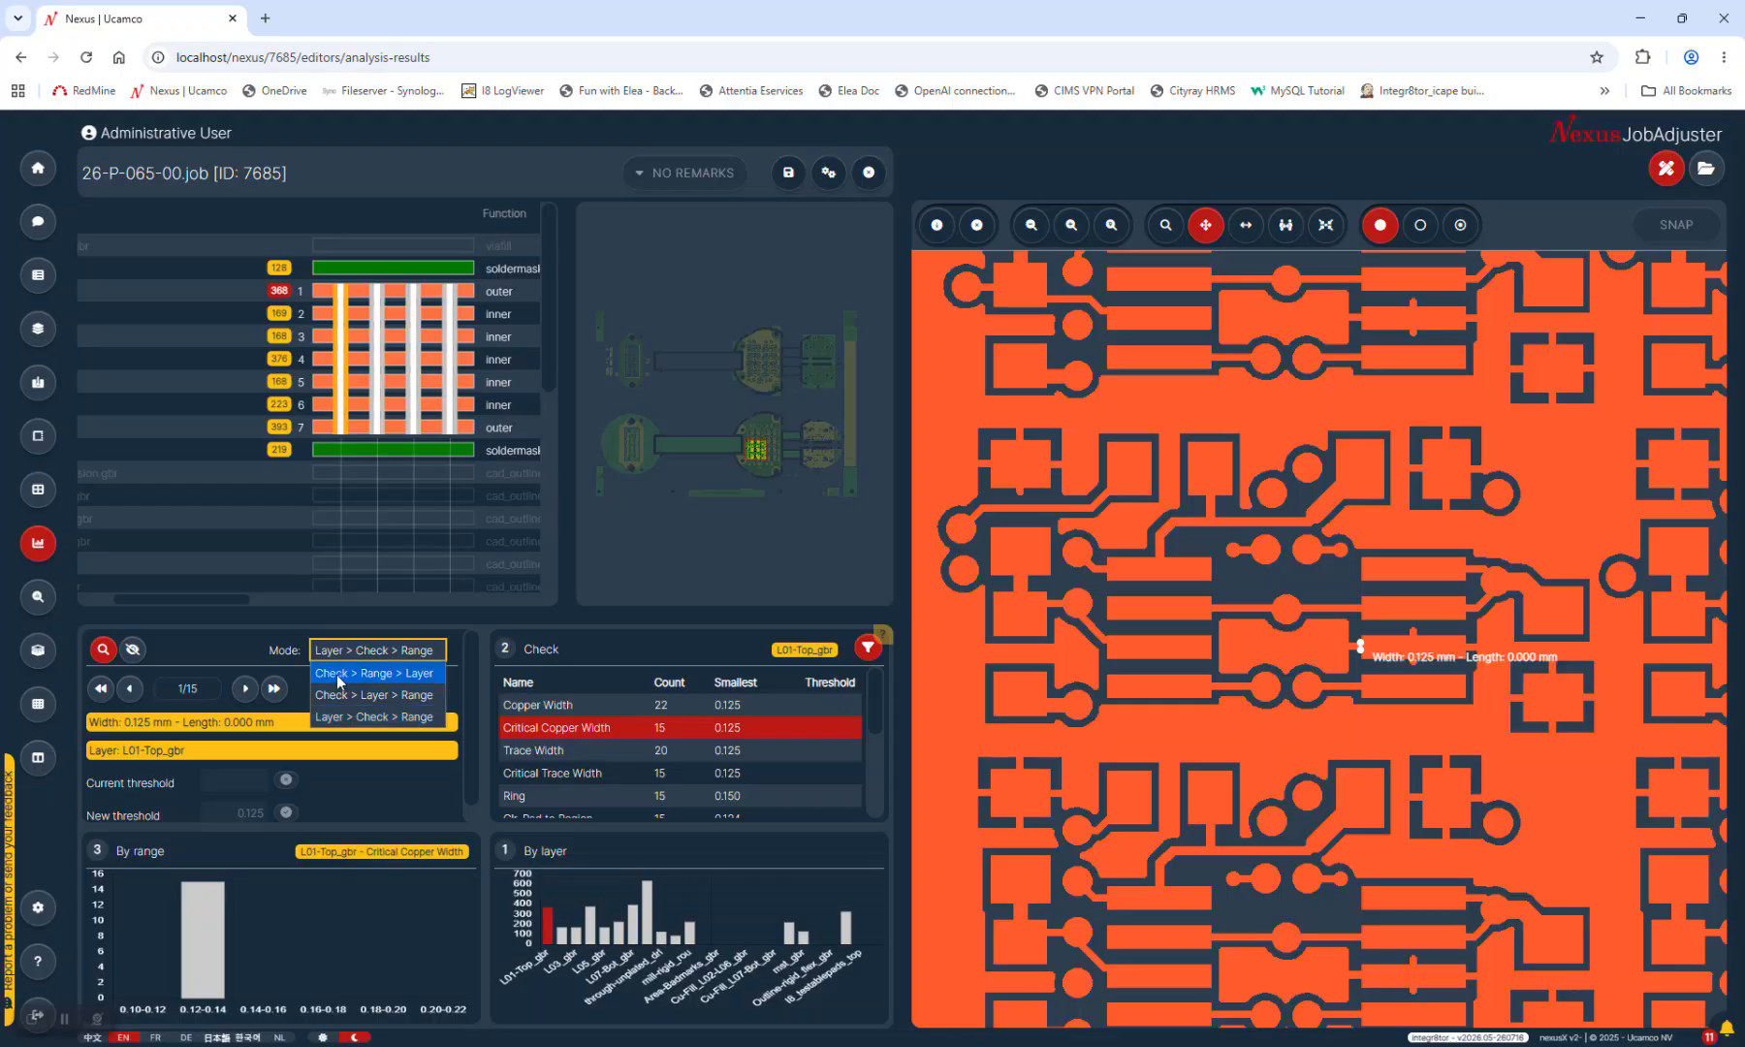
left_click(339, 675)
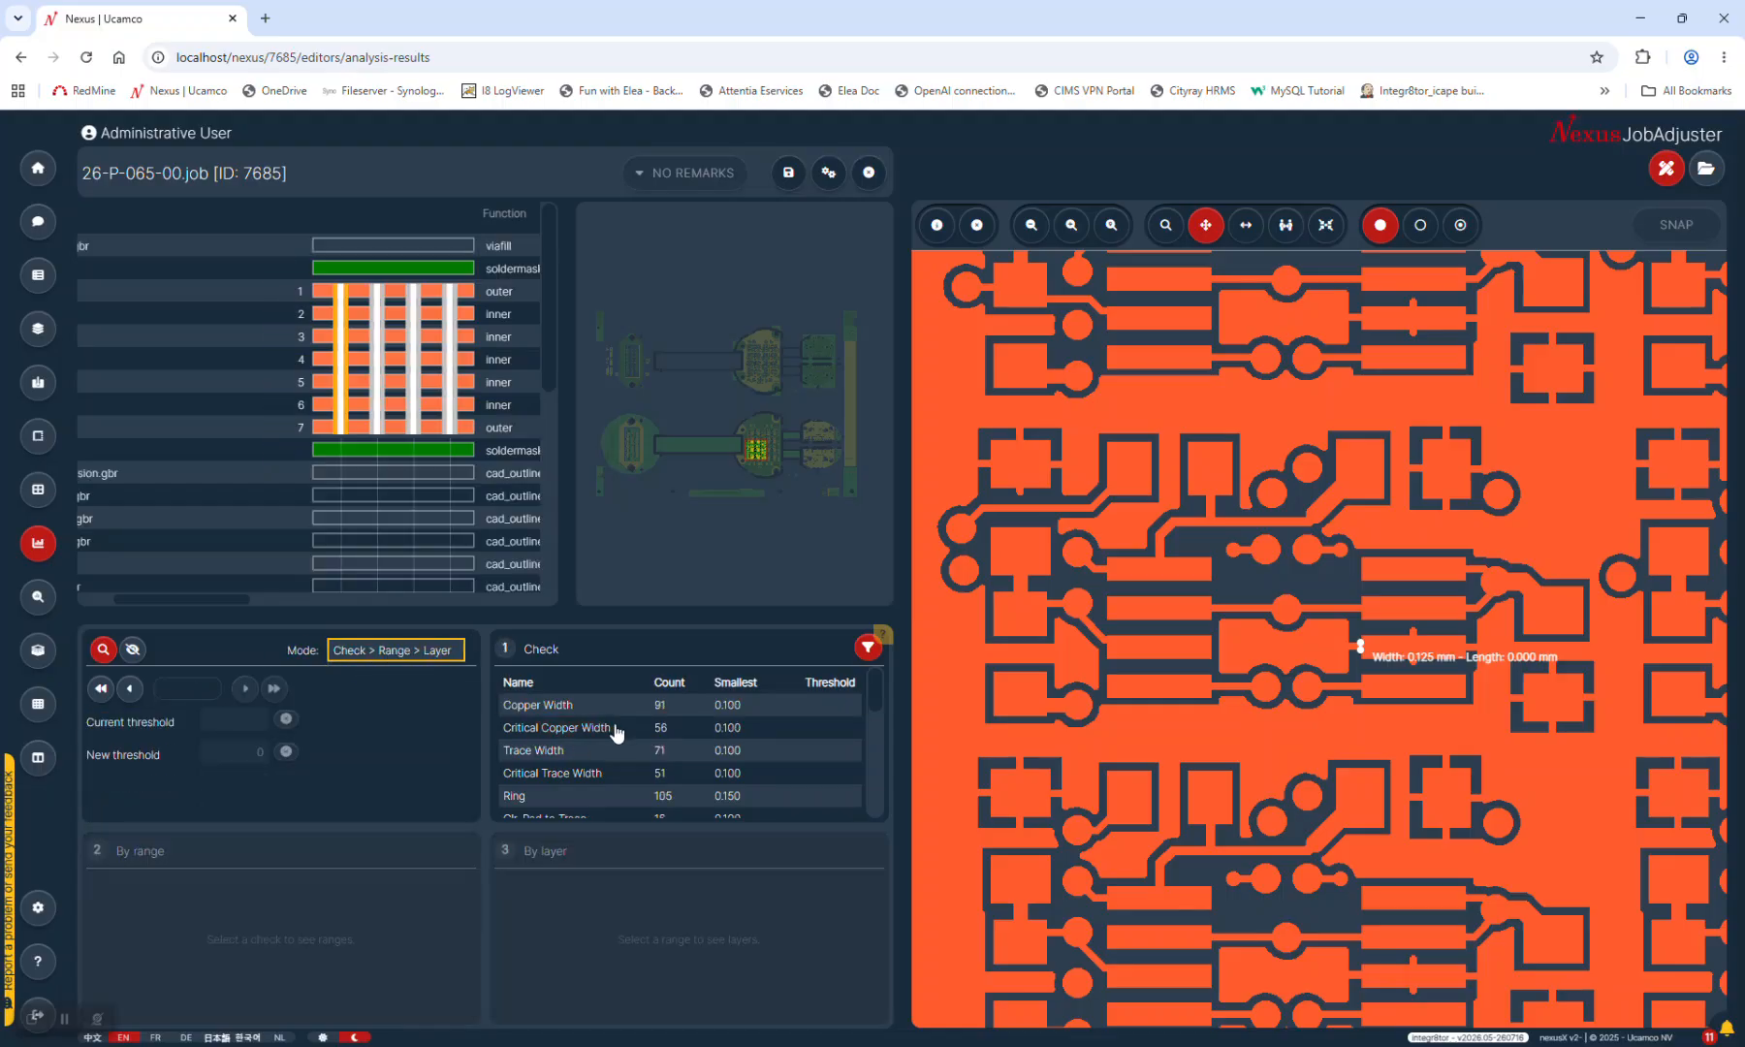
scroll(617, 732, "up", 3)
left_click(527, 705)
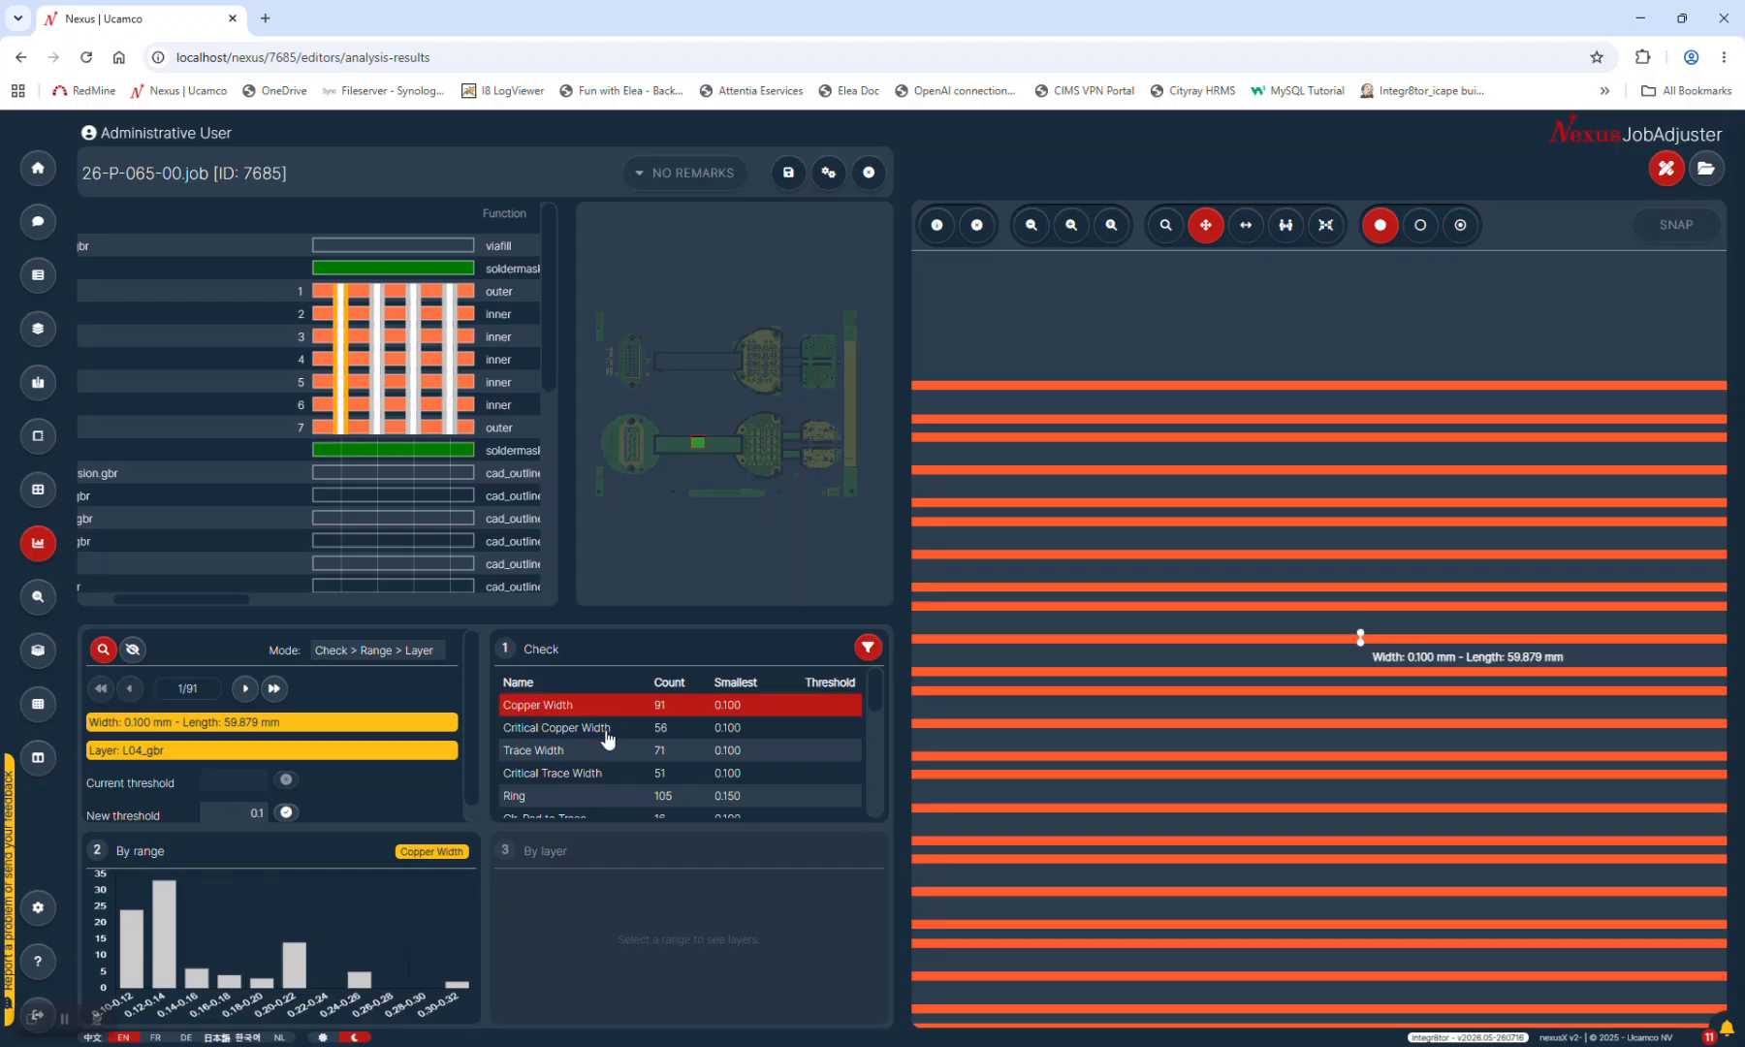
left_click(522, 730)
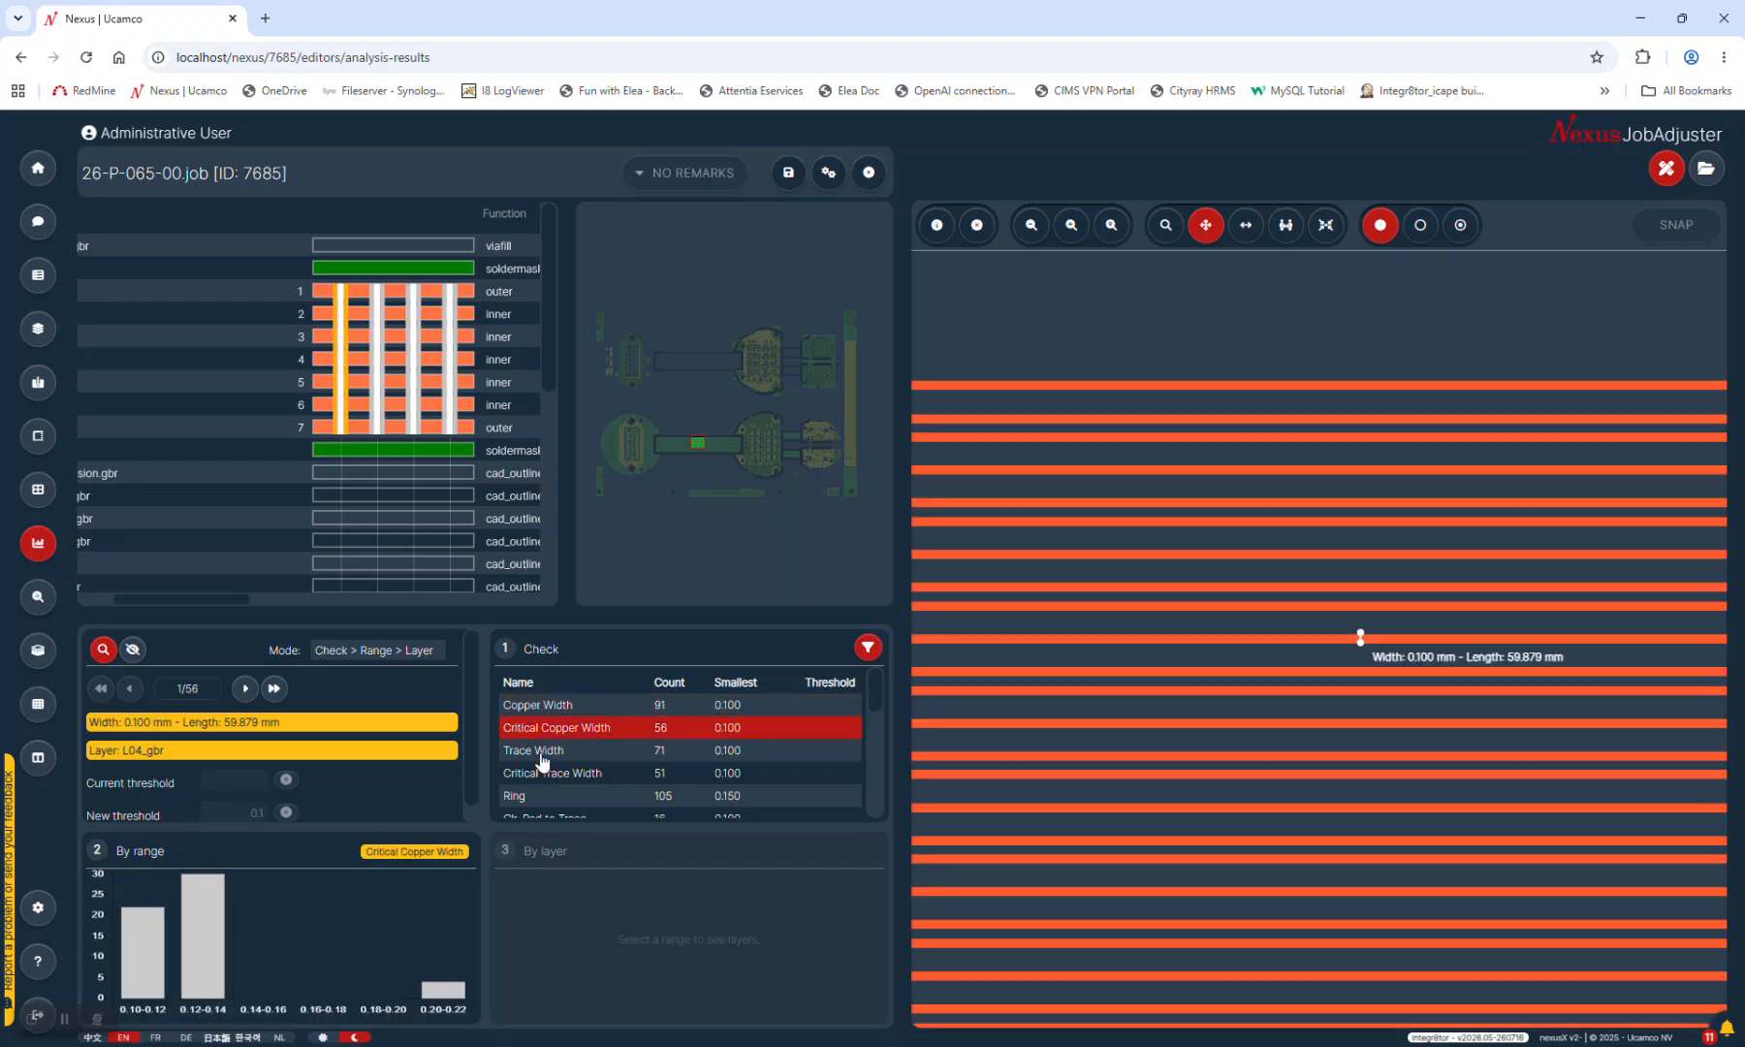
Narrow the Critical Copper Width violations to the 0.10–0.12 range on layer 4
left_click(224, 923)
scroll(720, 772, "down", 5)
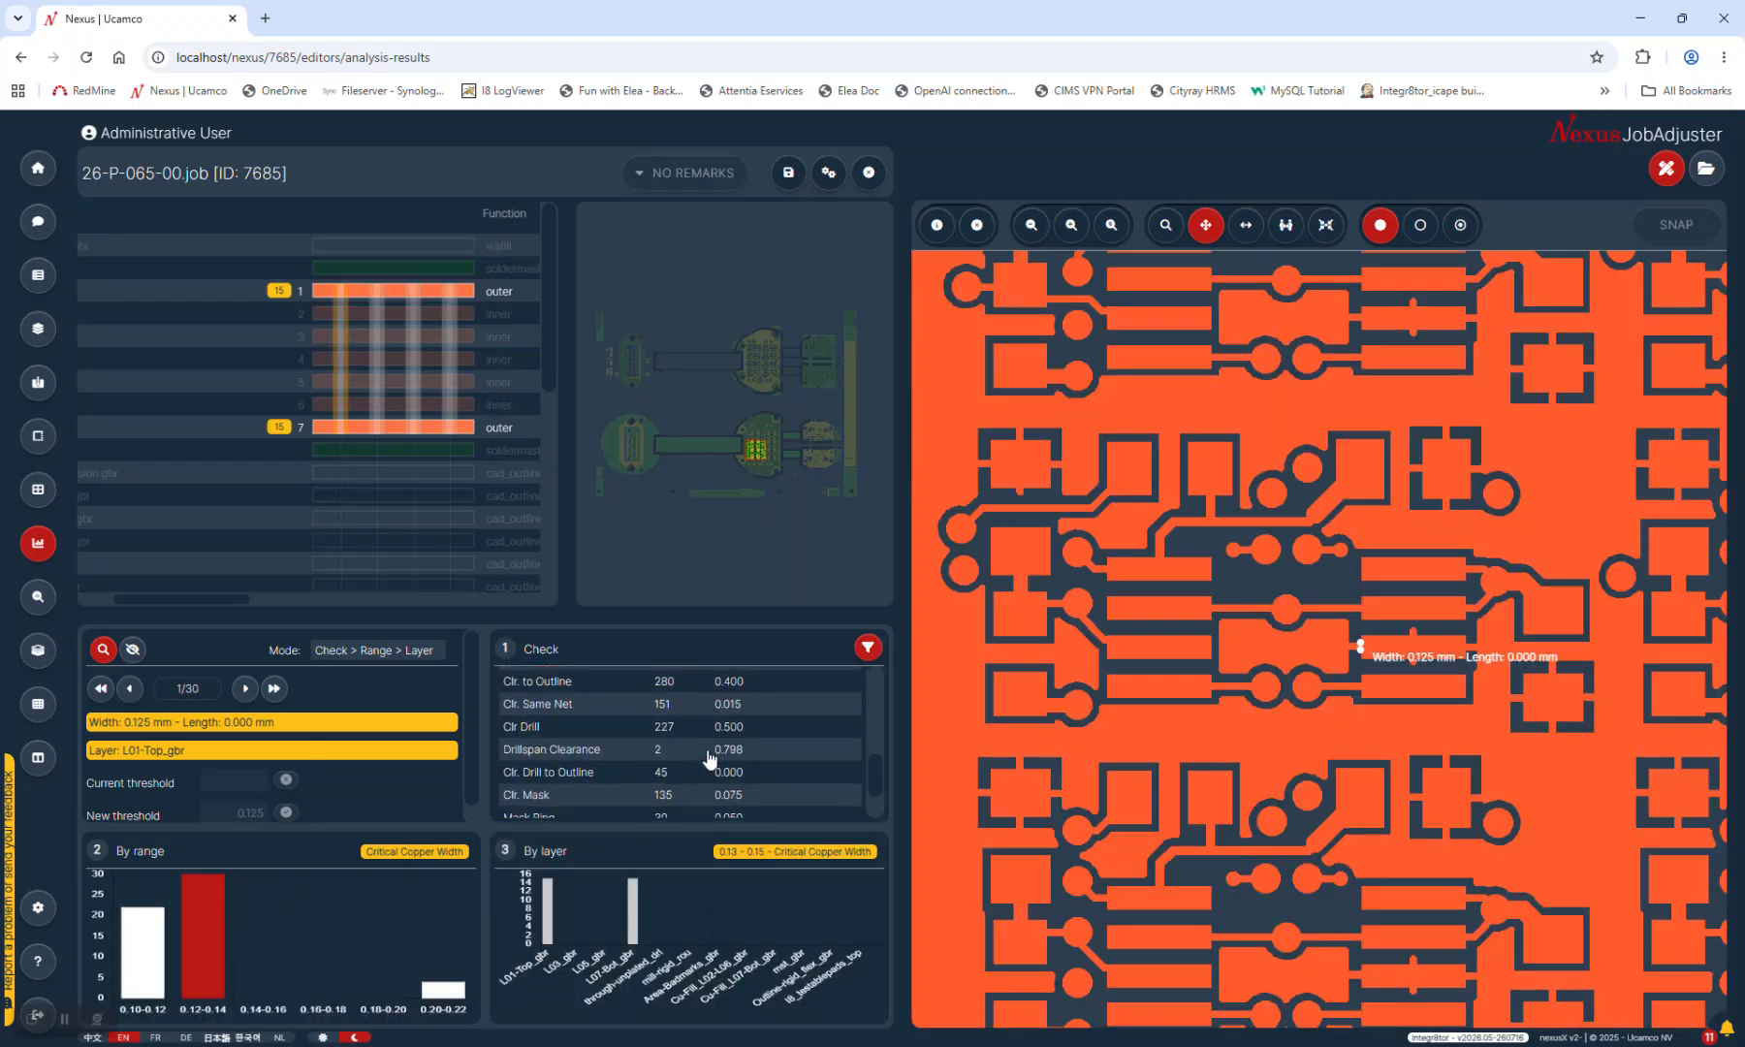
left_click(147, 965)
scroll(667, 785, "up", 3)
scroll(666, 785, "up", 5)
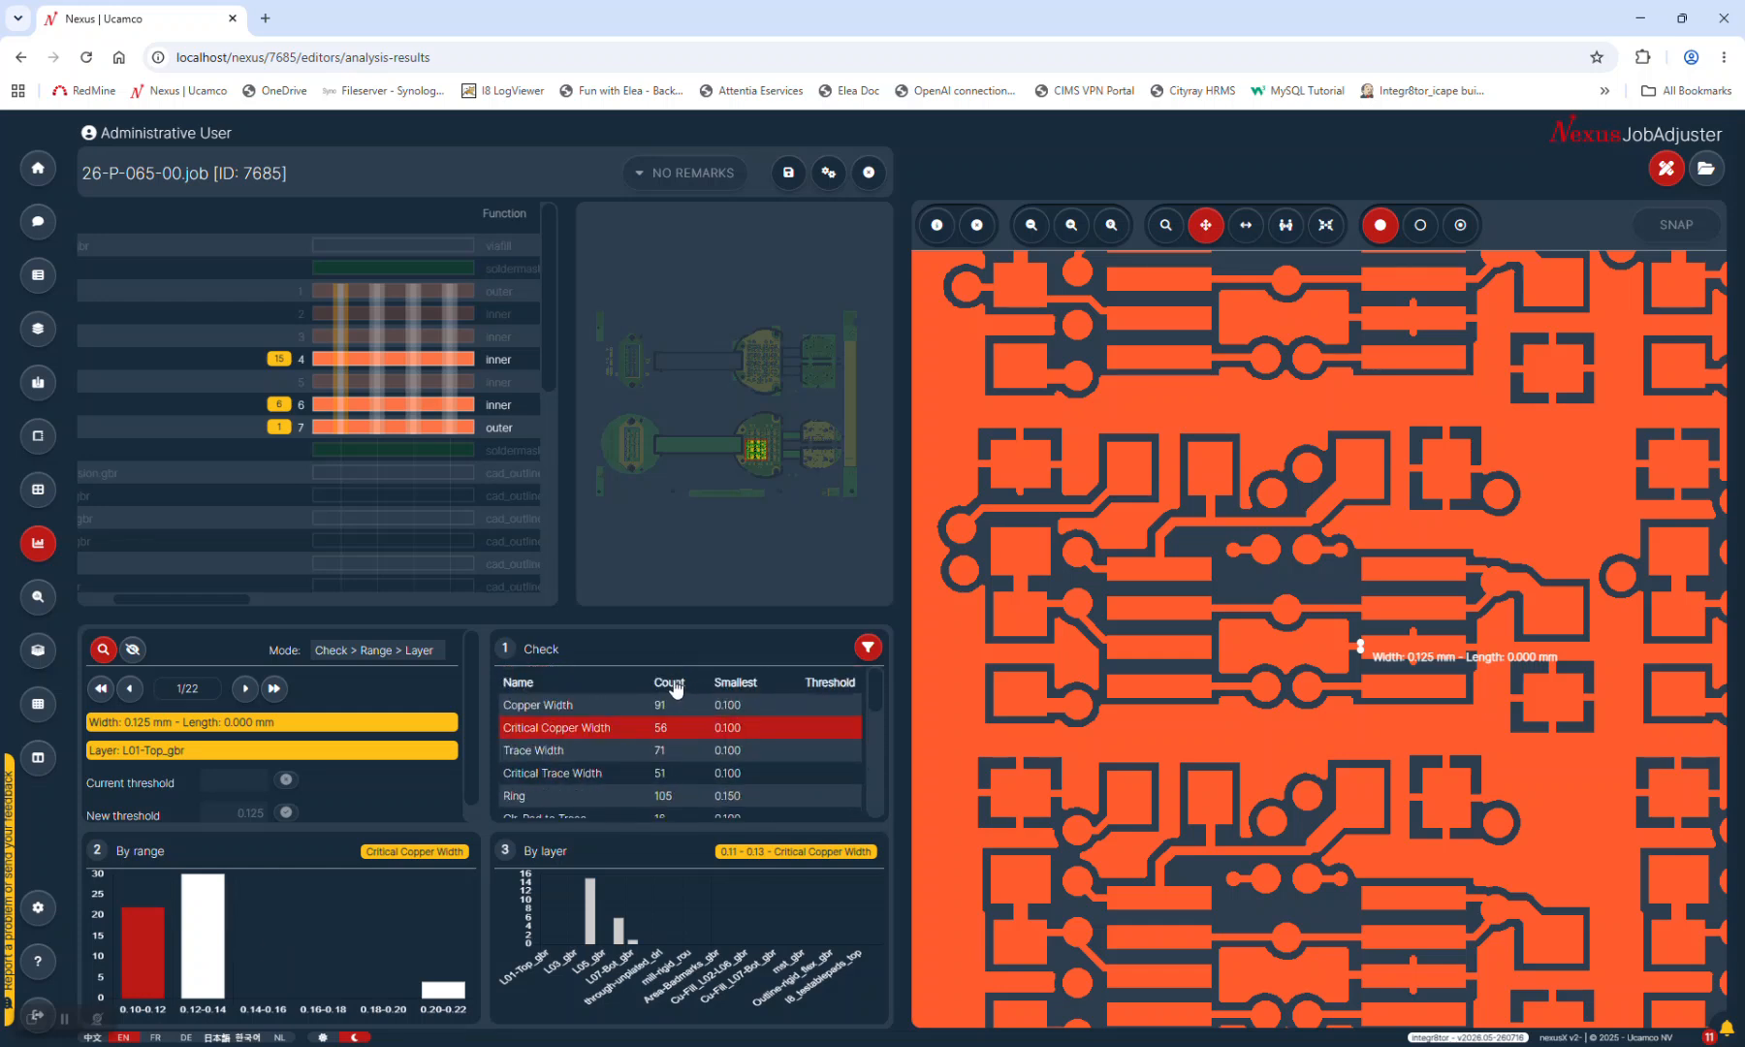
left_click(280, 360)
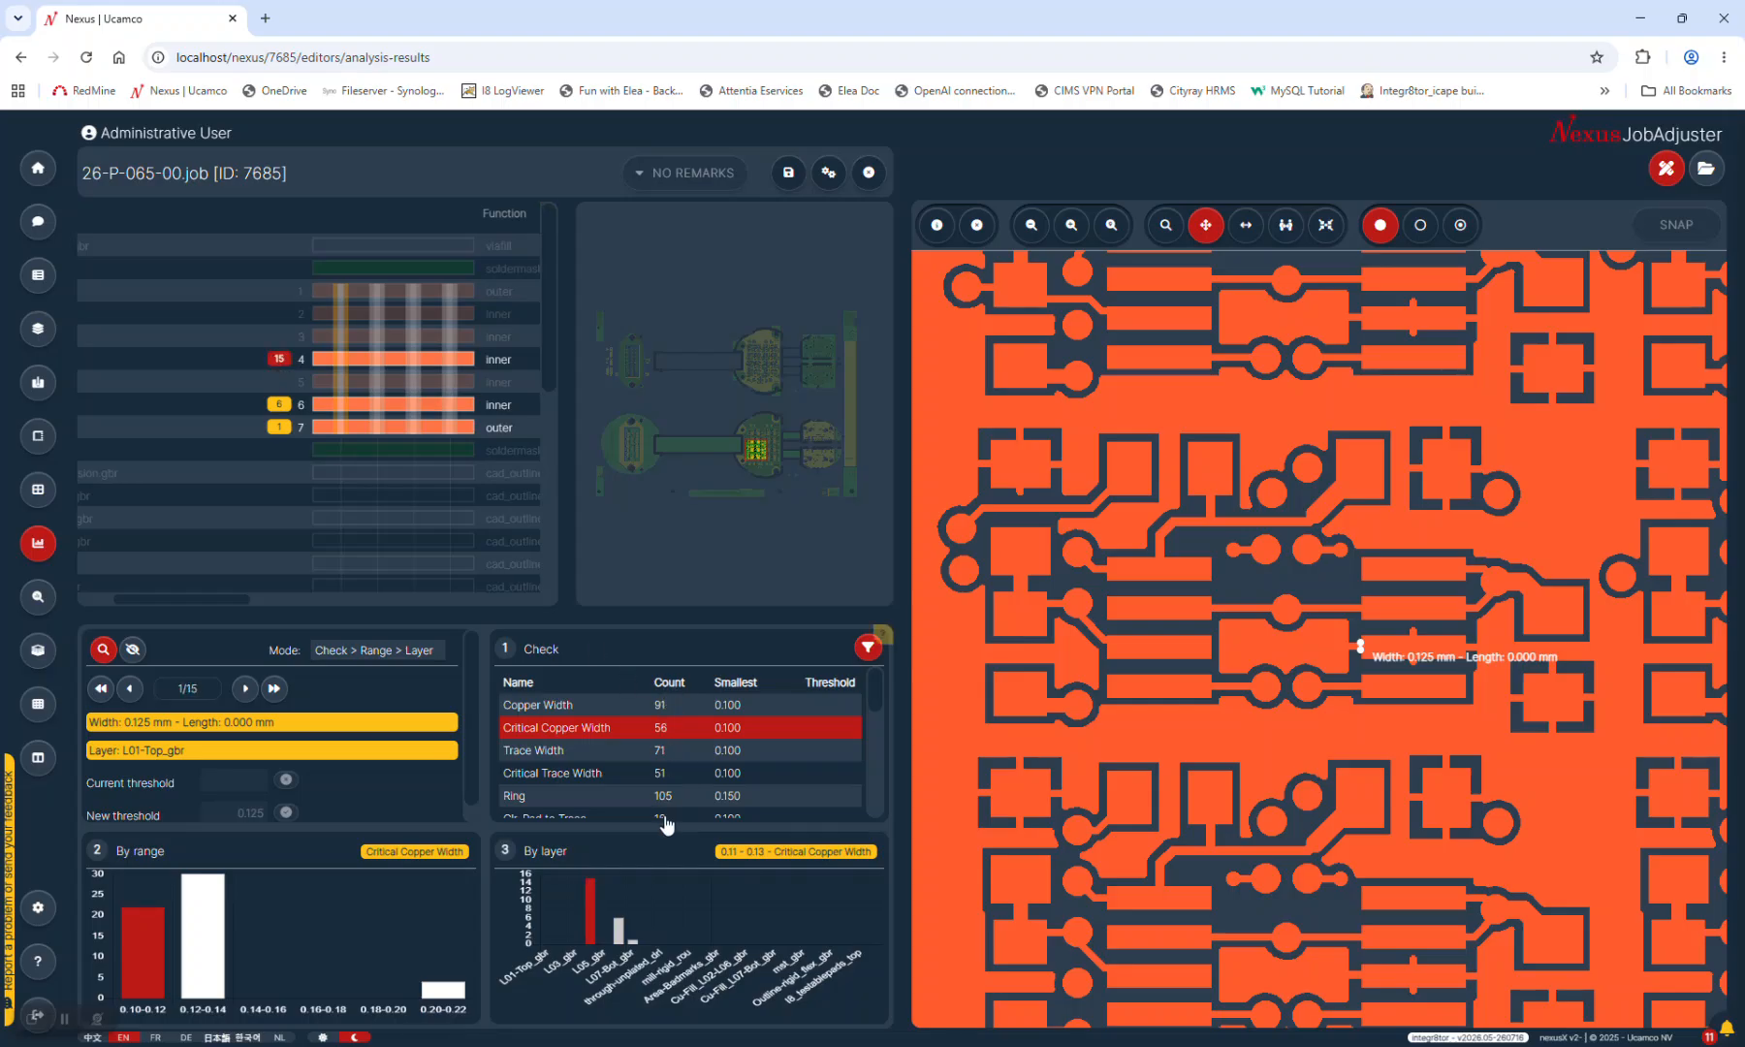
mouse_move(876, 691)
left_mouse_down()
mouse_move(872, 814)
mouse_move(872, 696)
left_mouse_up()
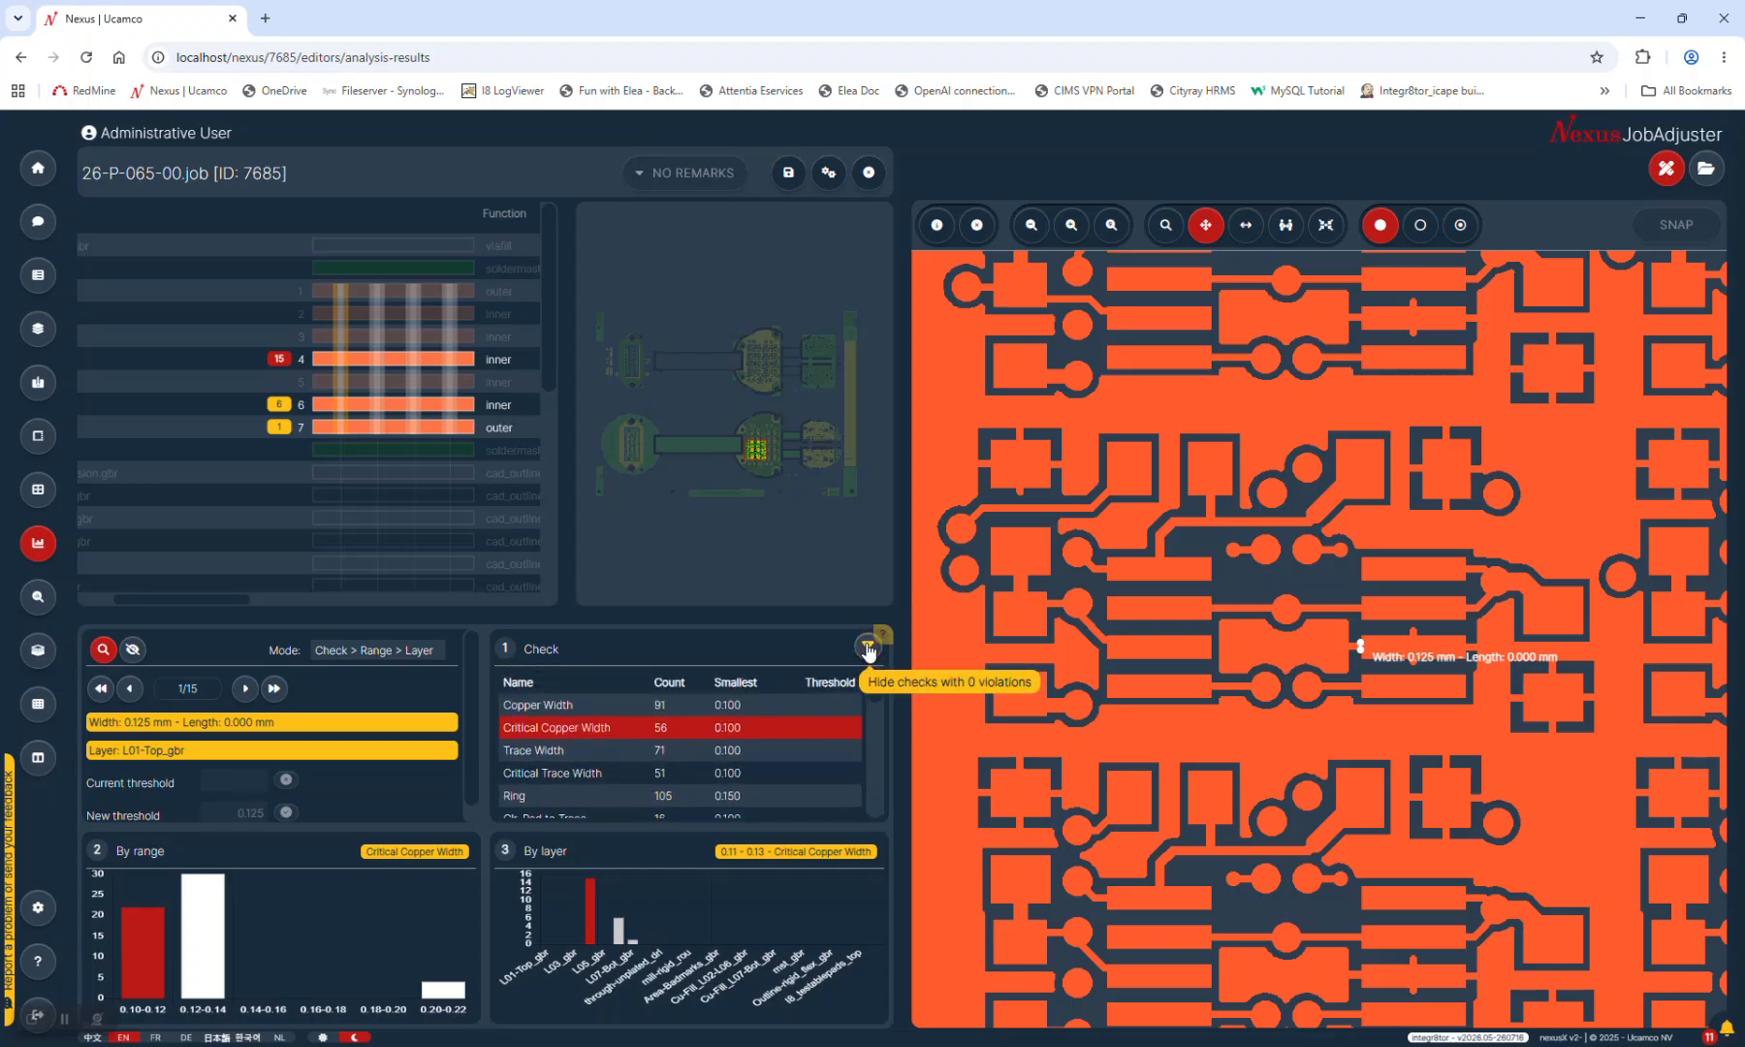
Filter out zero-violation checks, leaving Copper Width (91) through Solderweb (135) in the list
left_click_drag(876, 690, 871, 755)
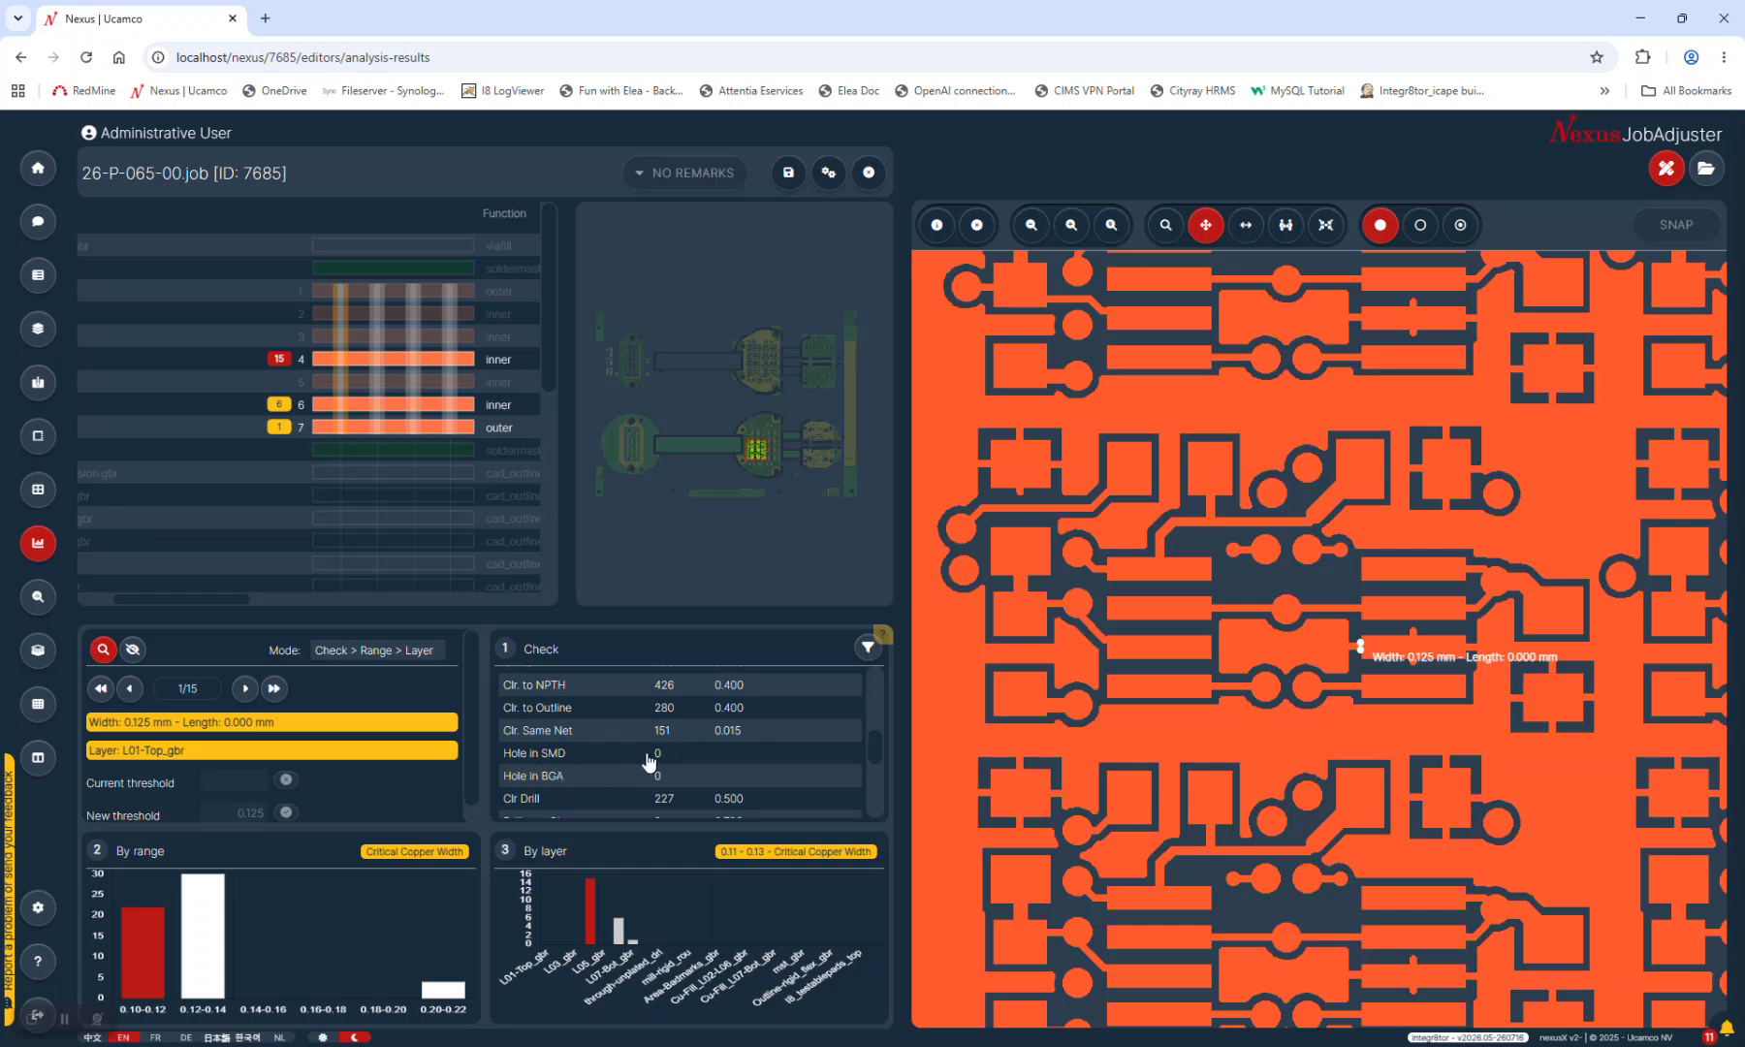
left_click(867, 647)
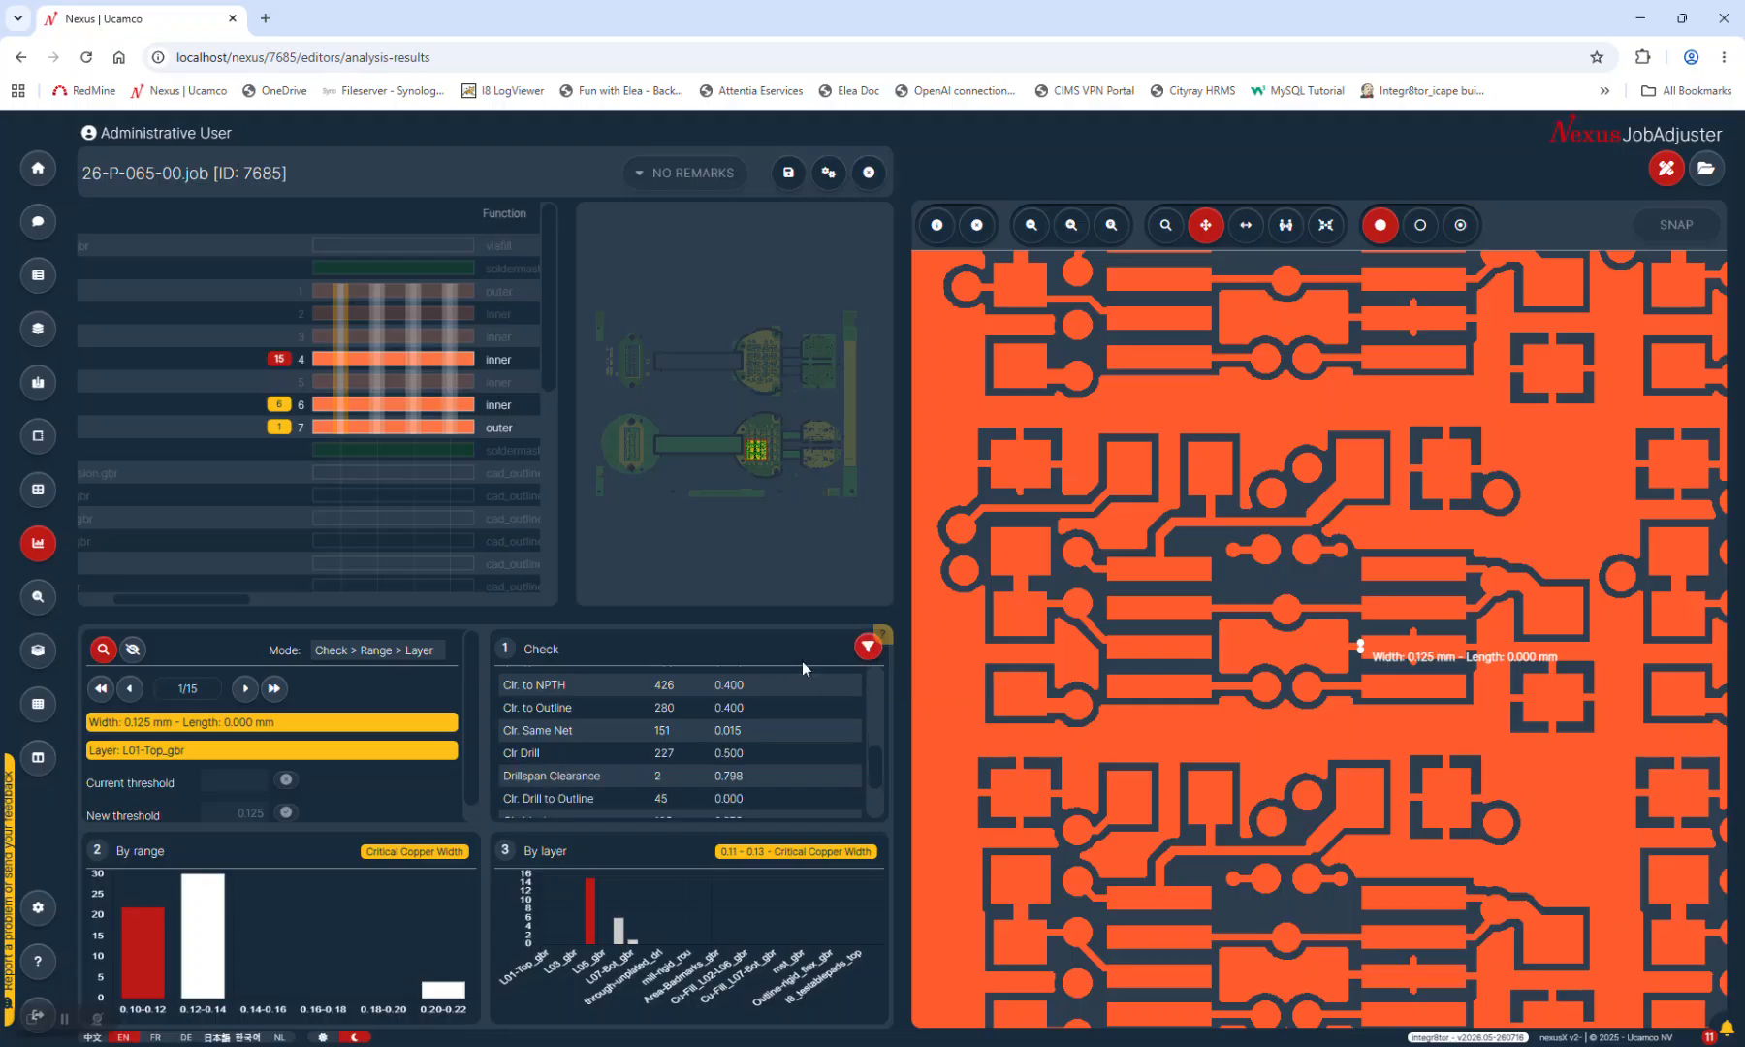
left_click_drag(875, 768, 875, 660)
scroll(698, 727, "down", 5)
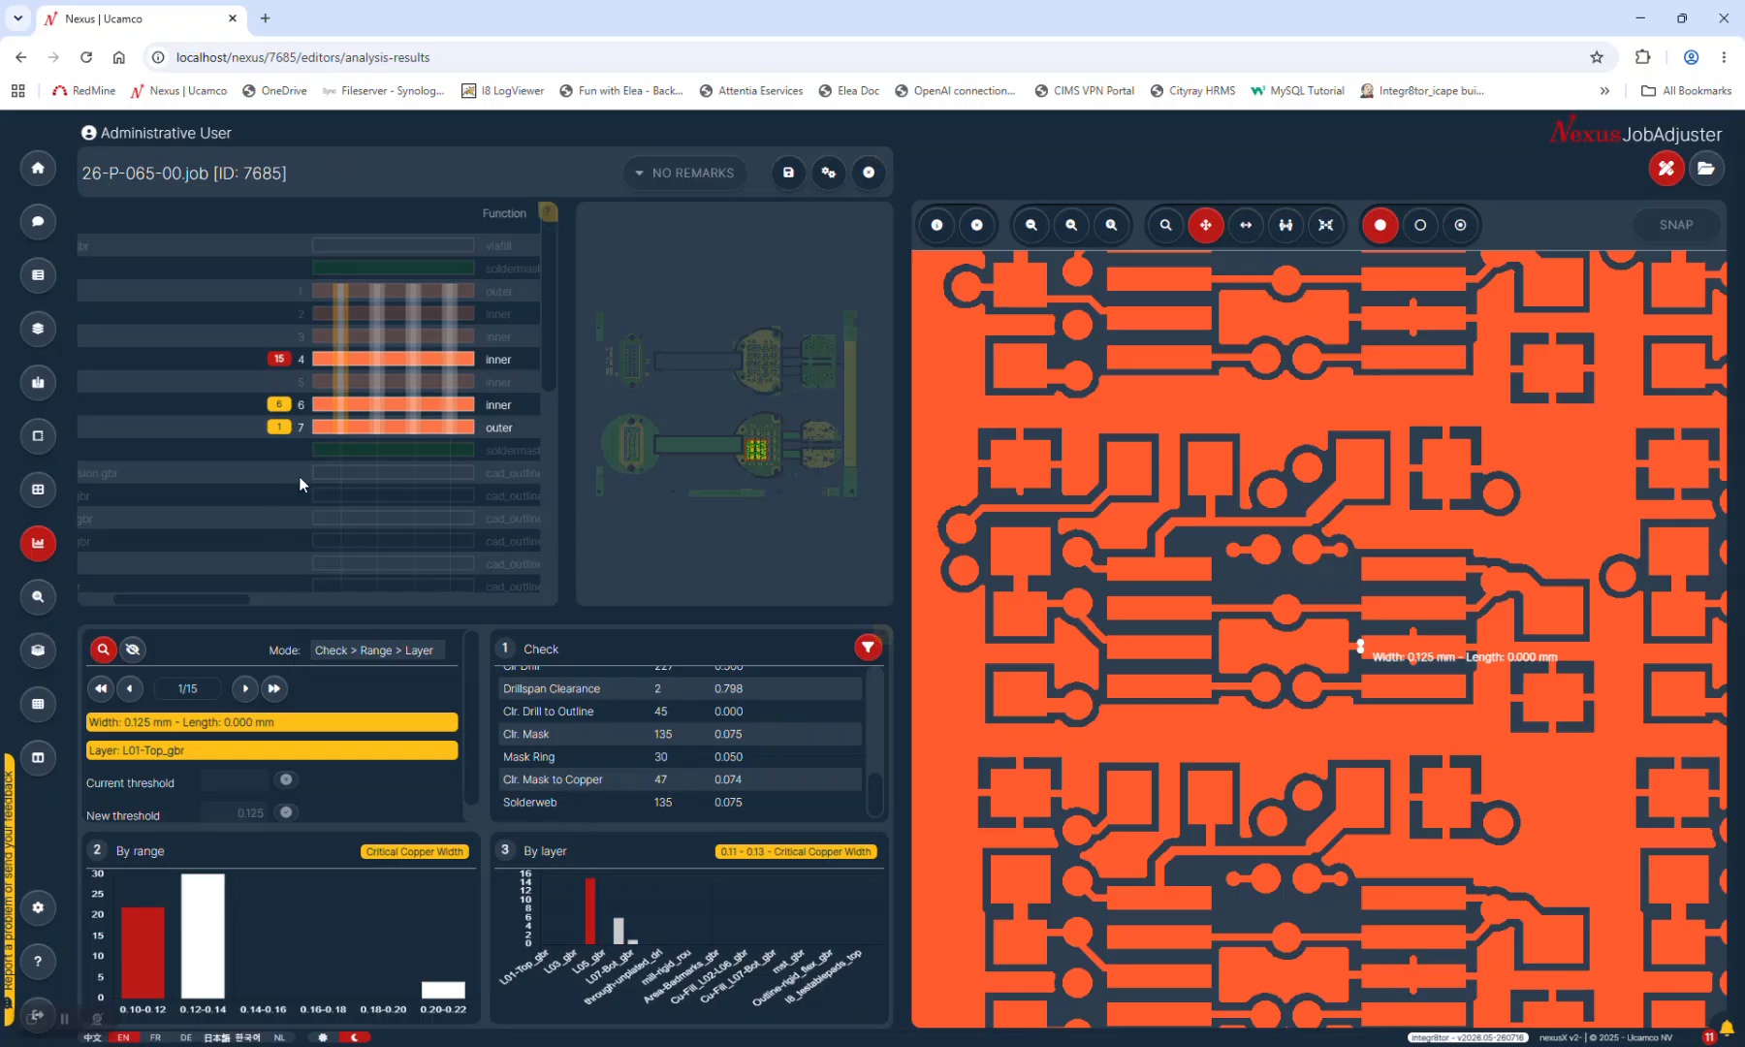
scroll(757, 737, "up", 5)
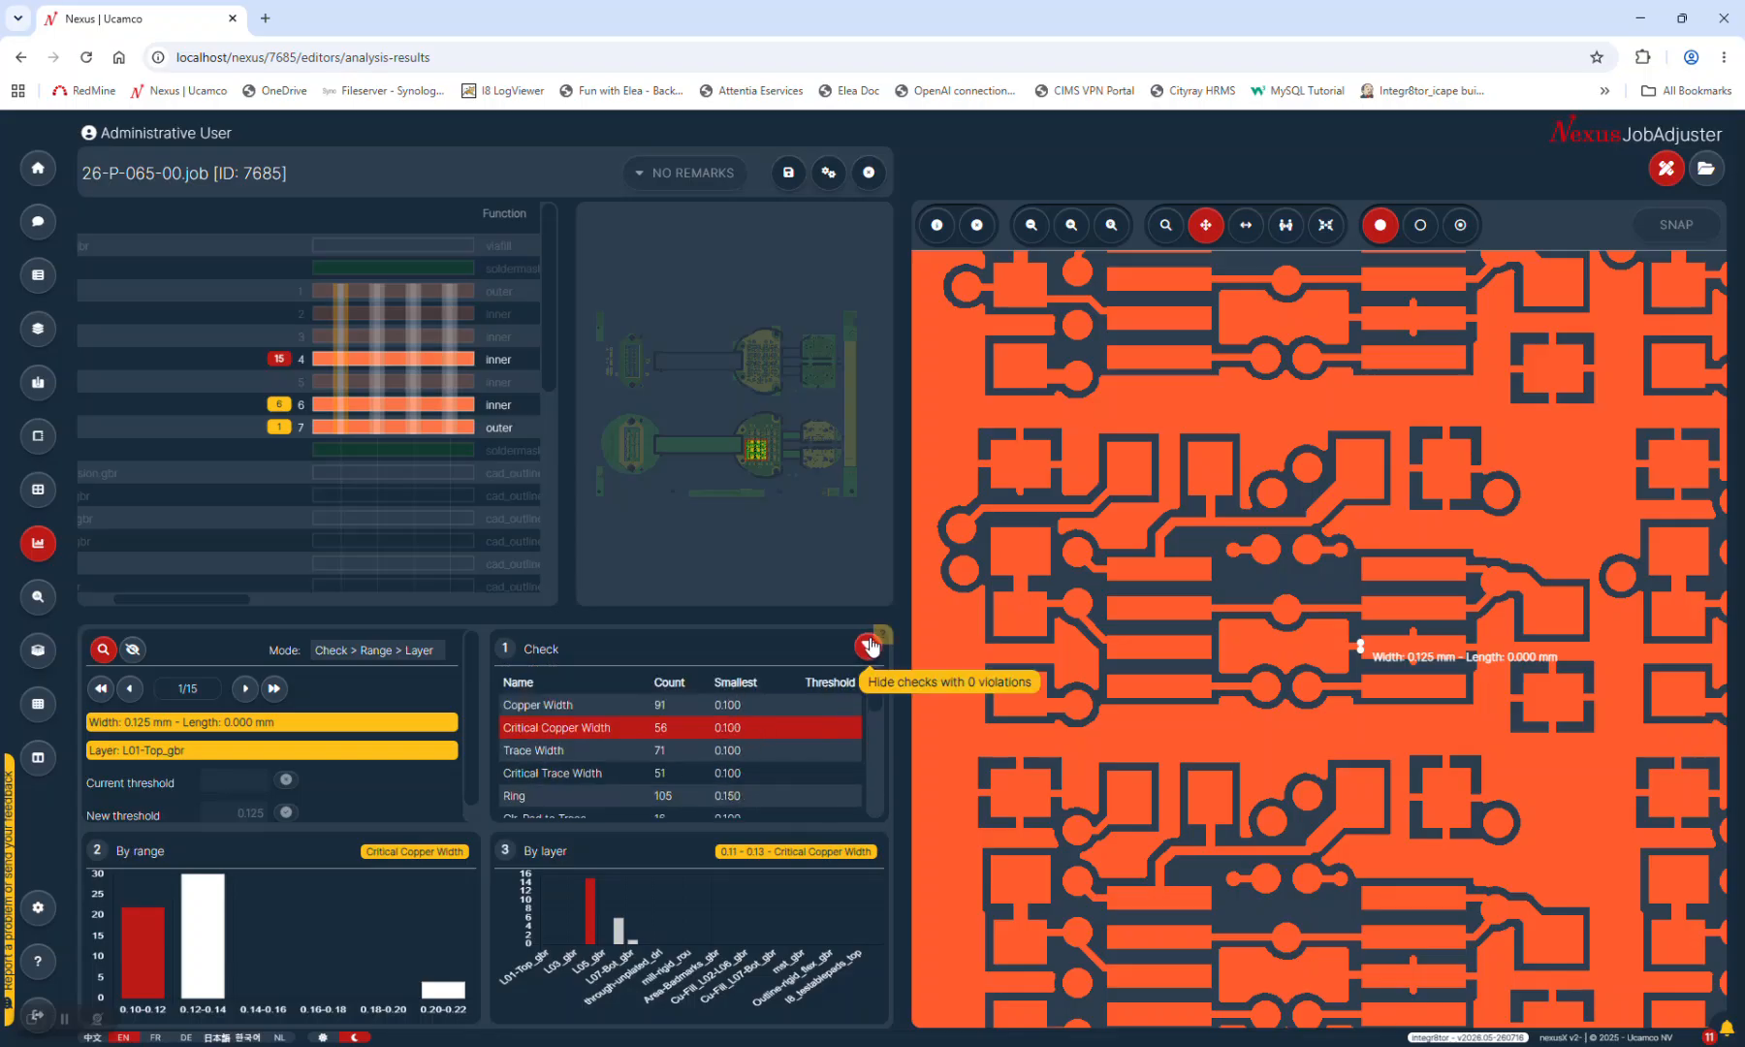
Close job 7685 discarding all changes, then preview jobs 7684 and 7685 in the queue
left_click(866, 174)
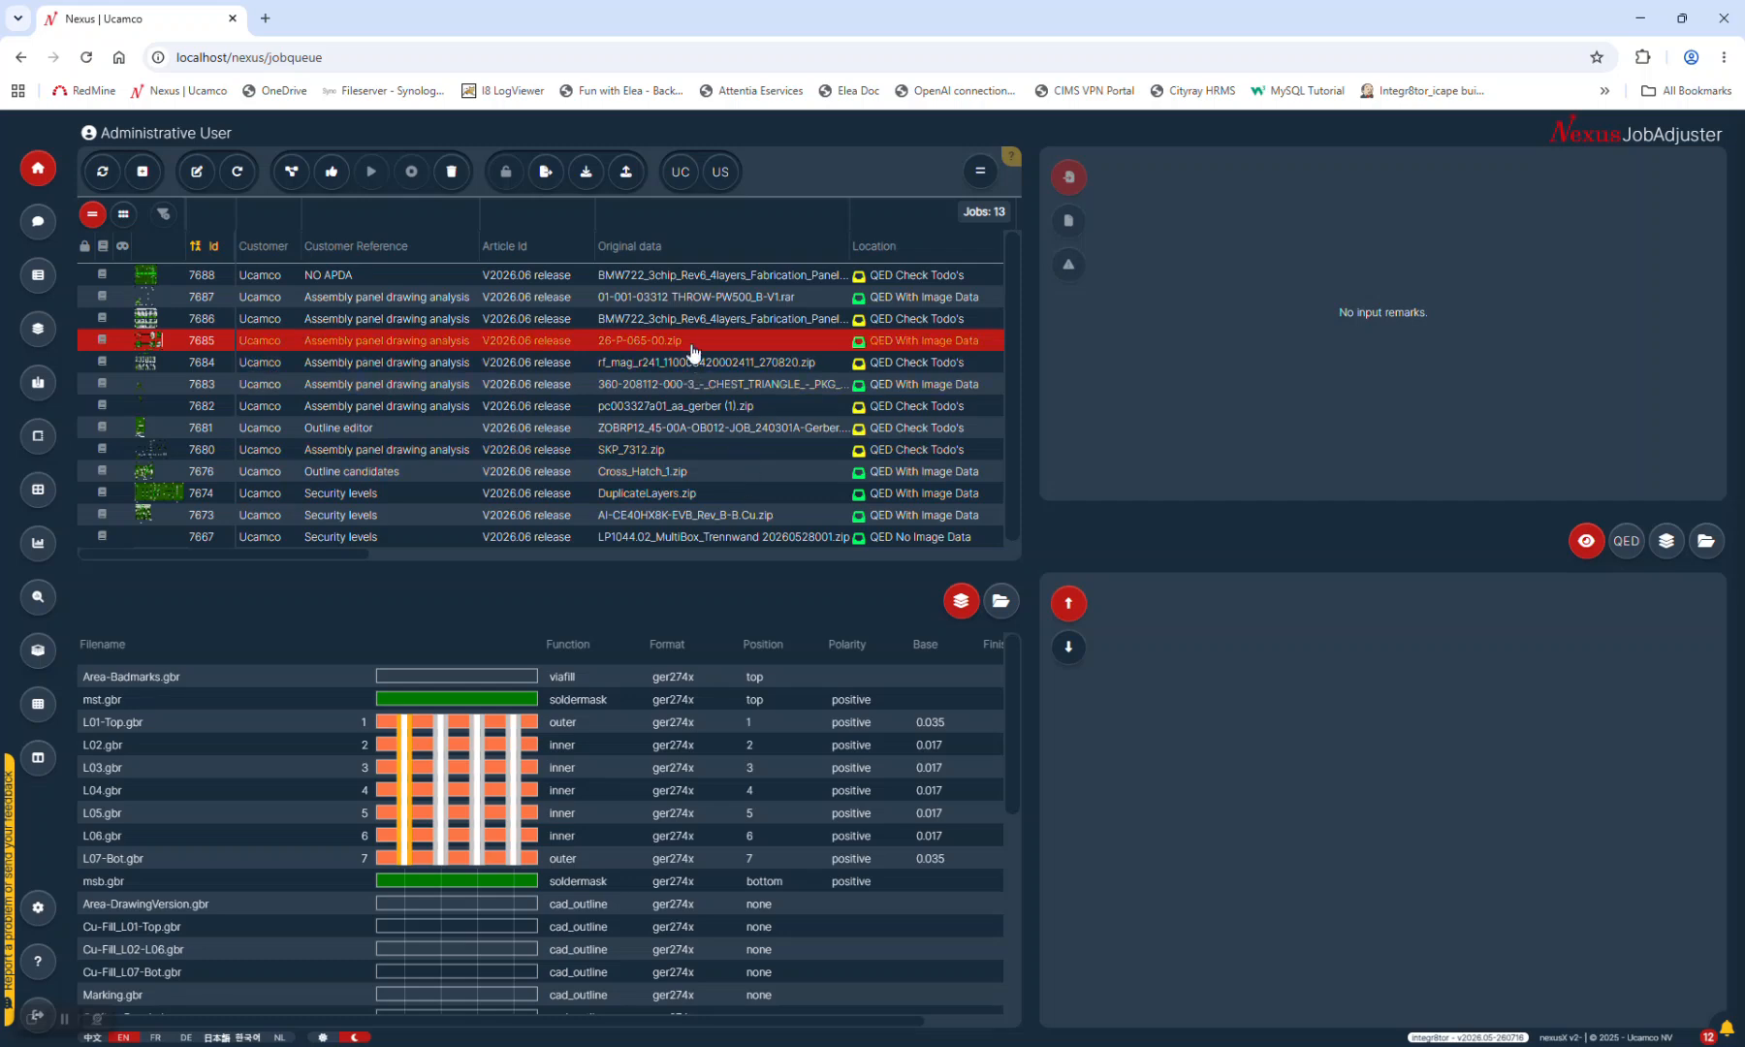
left_click(658, 364)
left_click(657, 361)
left_click(657, 346)
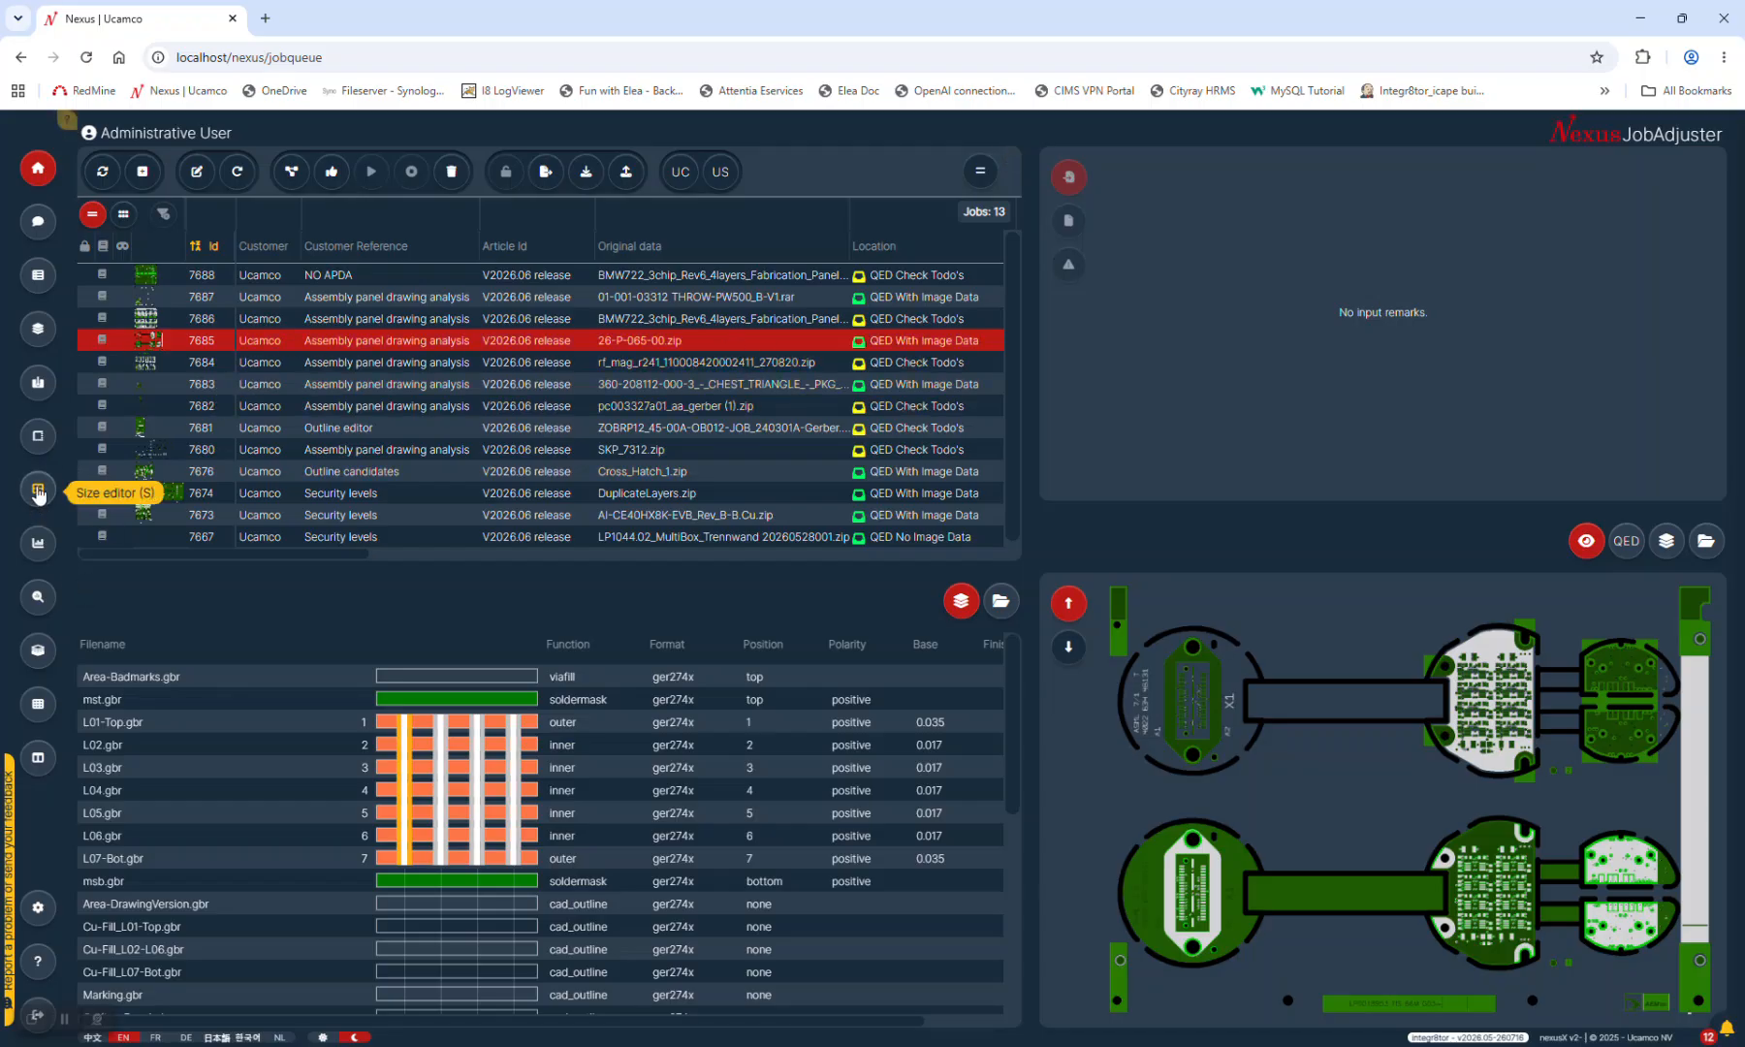
Open job 7685 in the outline editor and preview outline candidates #1, #2 and #3
left_click(38, 435)
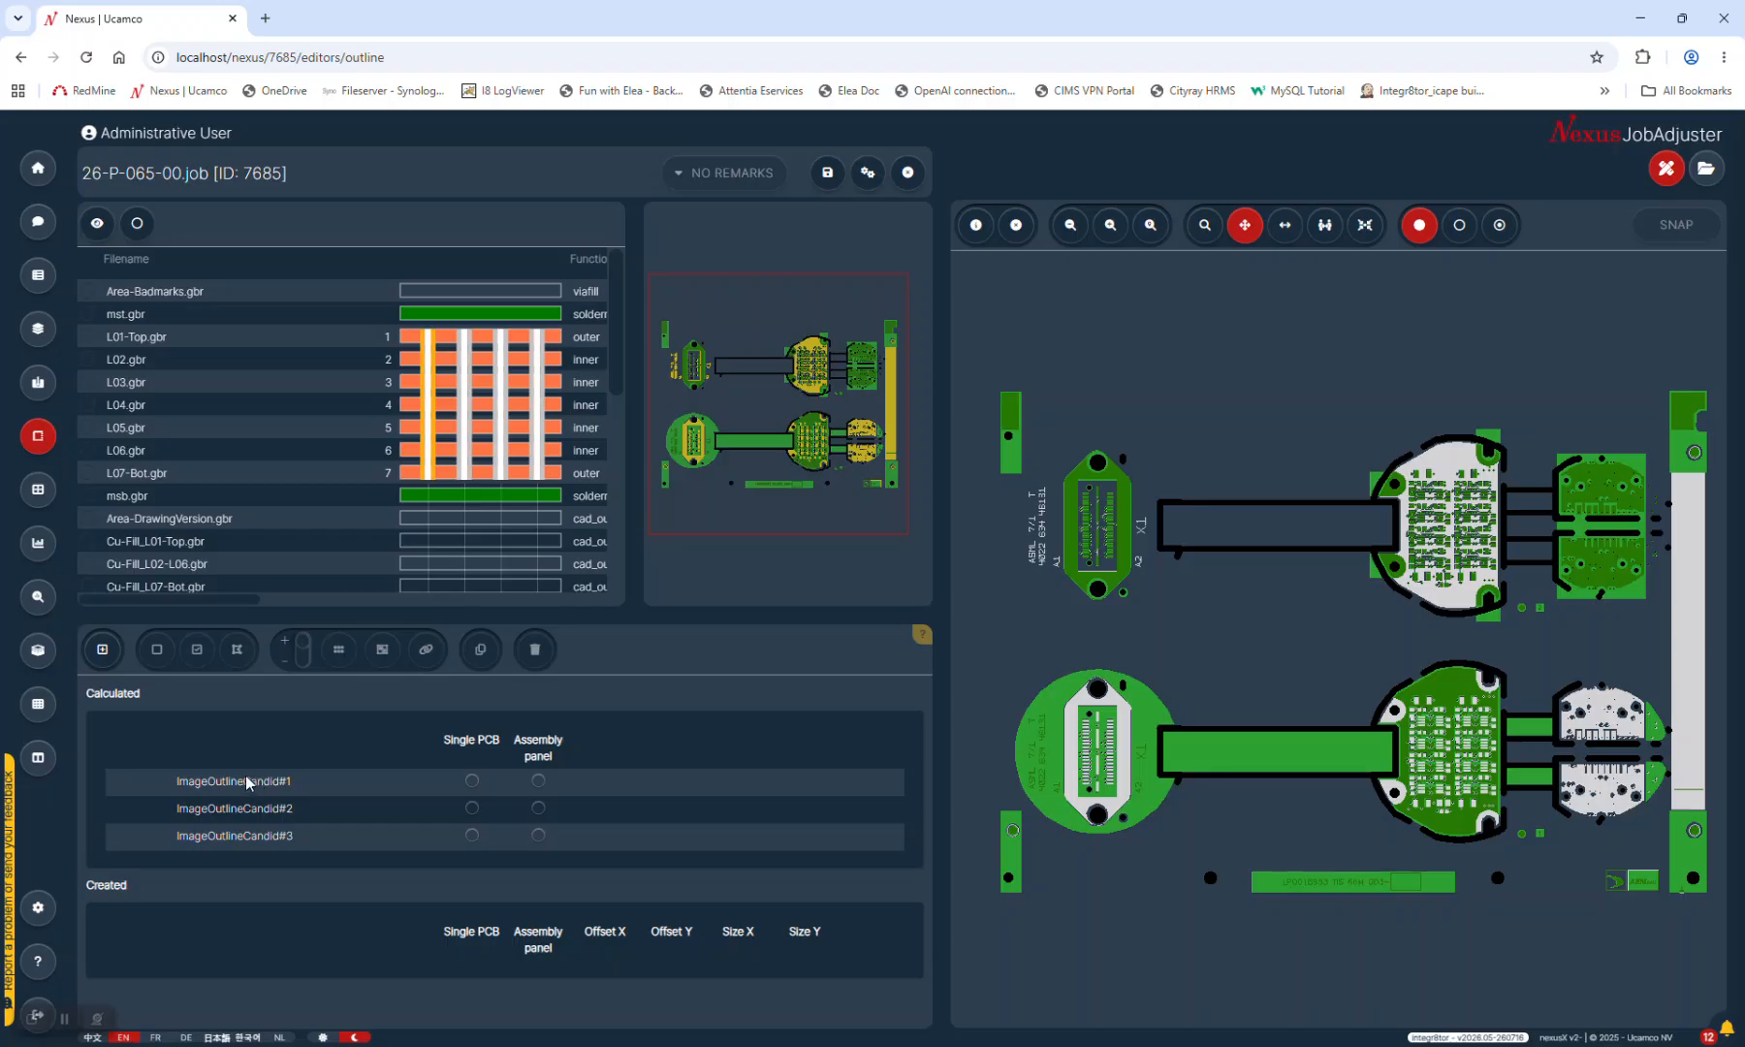
left_click(248, 783)
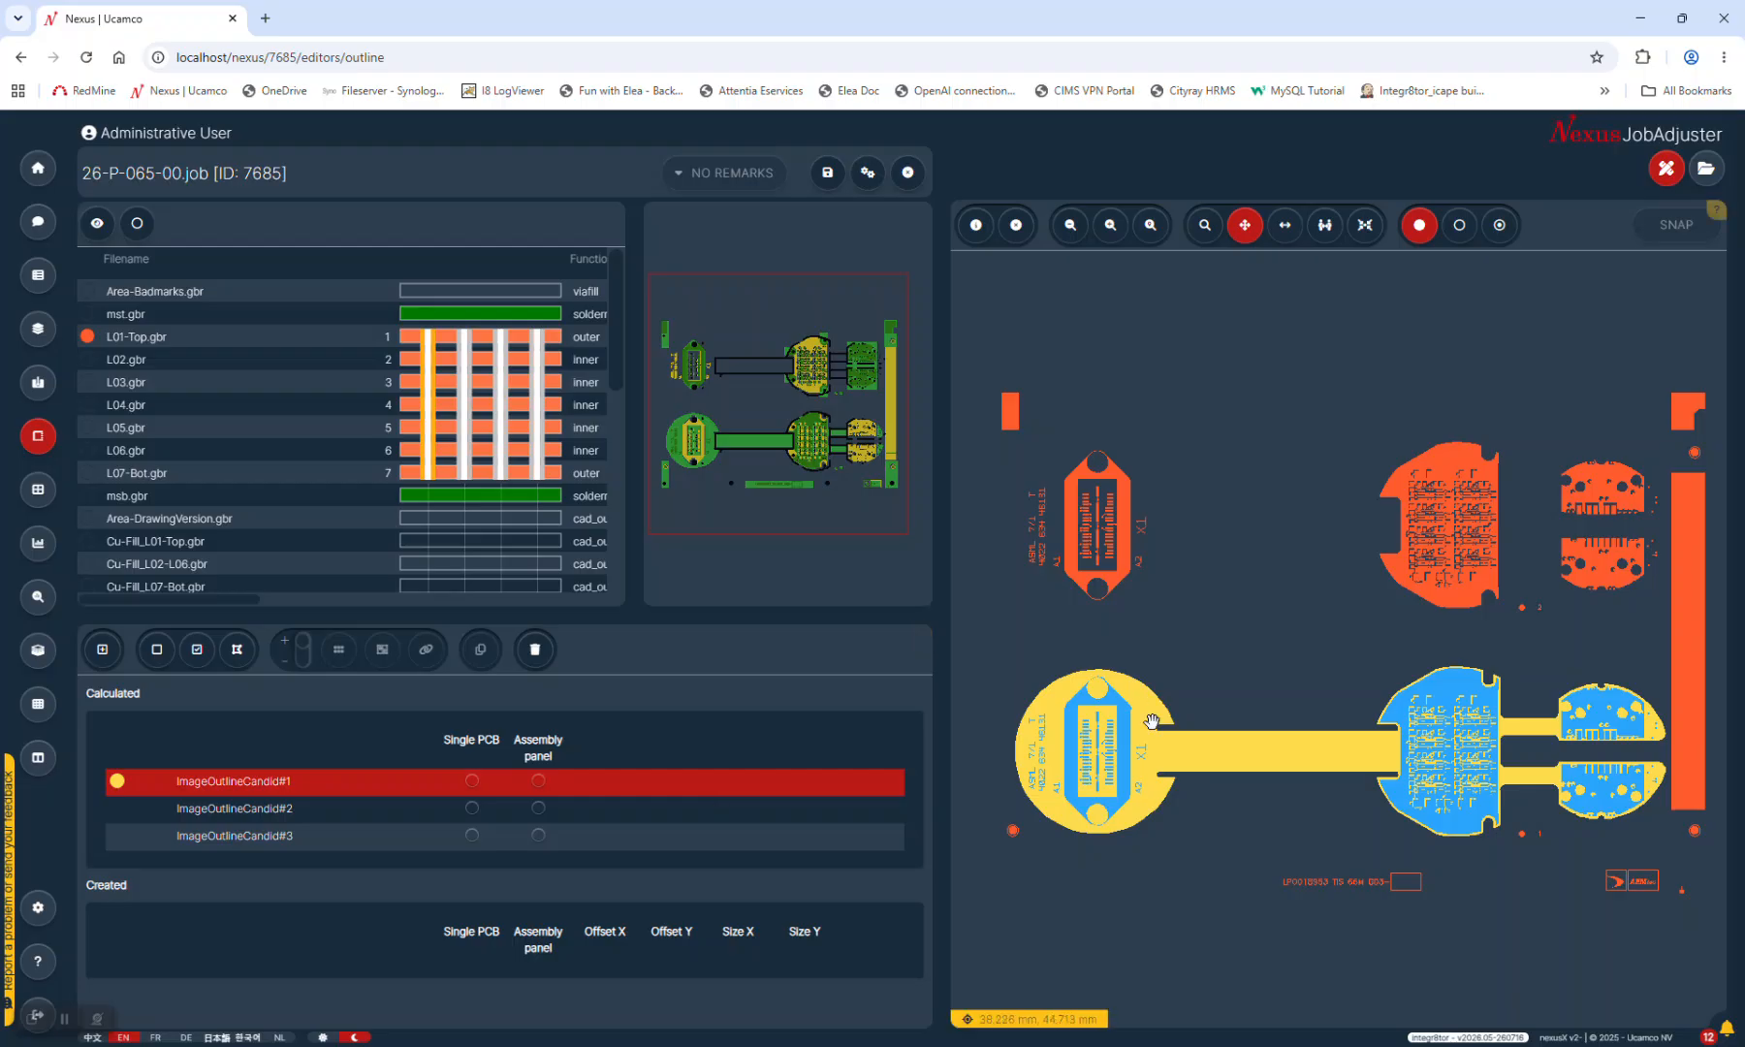
left_click(249, 810)
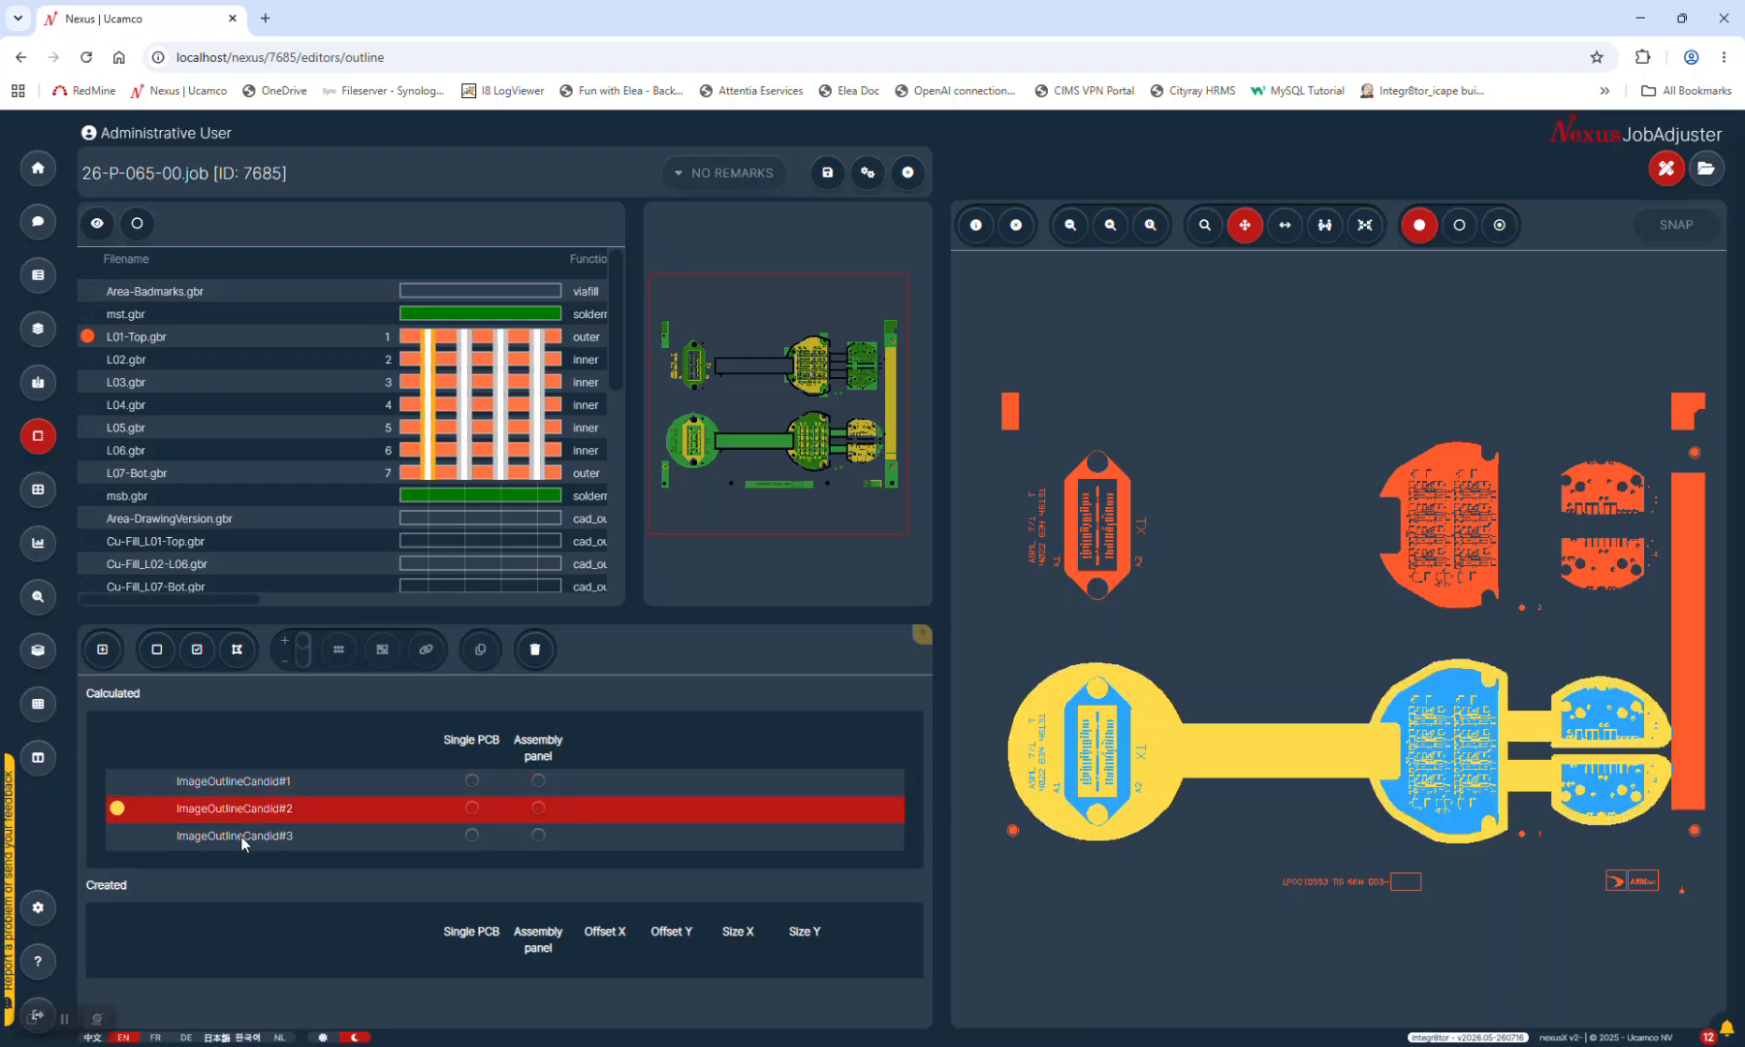
left_click(242, 835)
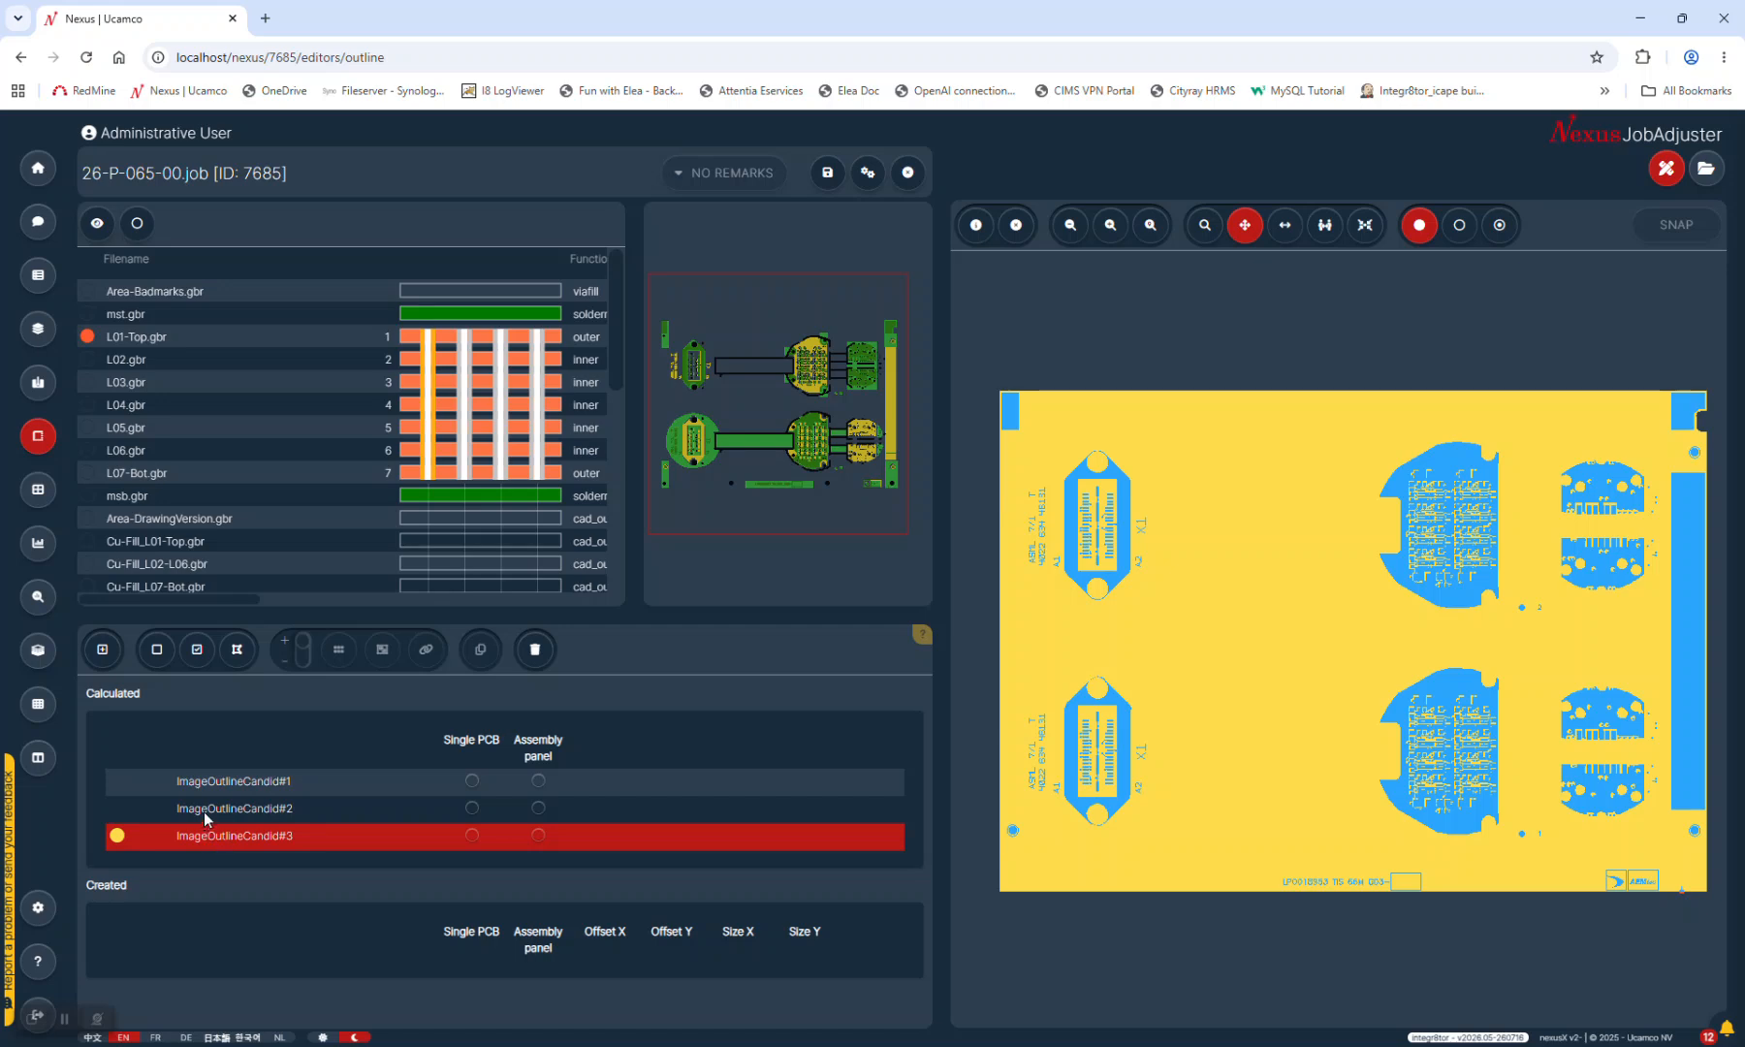
Revisit candidates #2, #1 and #3, settling on ImageOutlineCandid#1
left_click(215, 806)
left_click(217, 782)
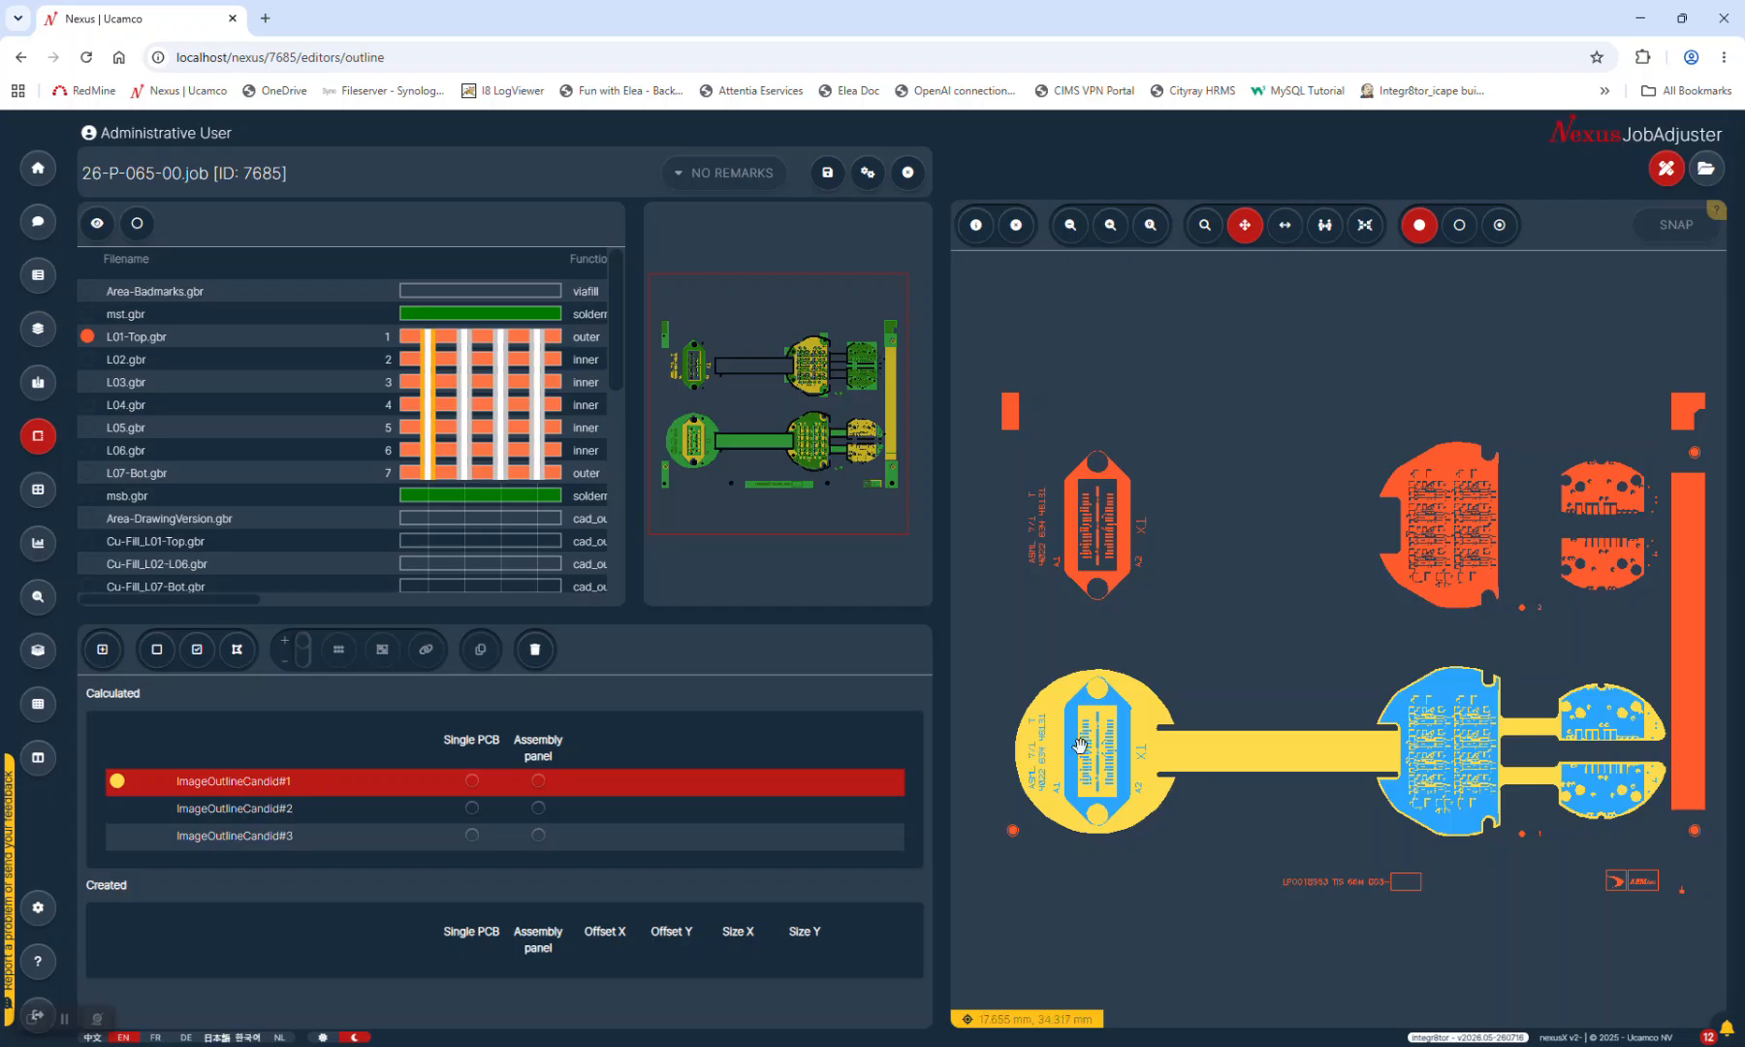
left_click(220, 840)
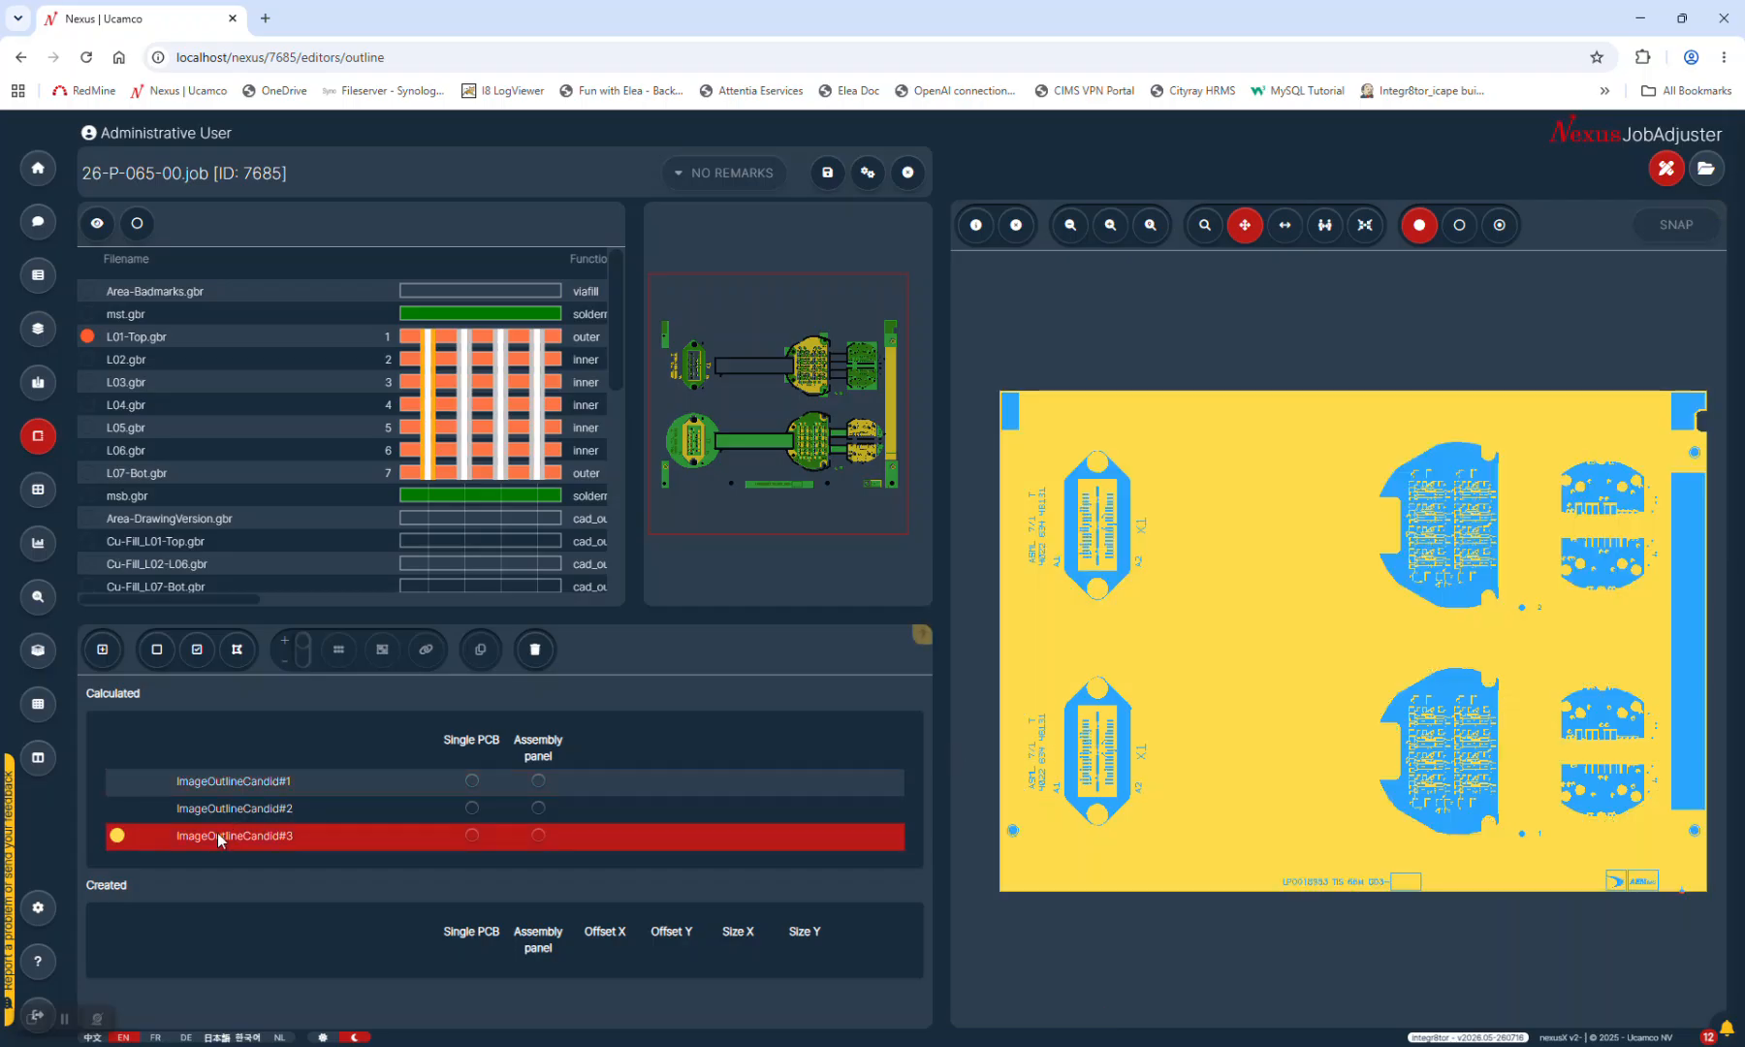
left_click(281, 782)
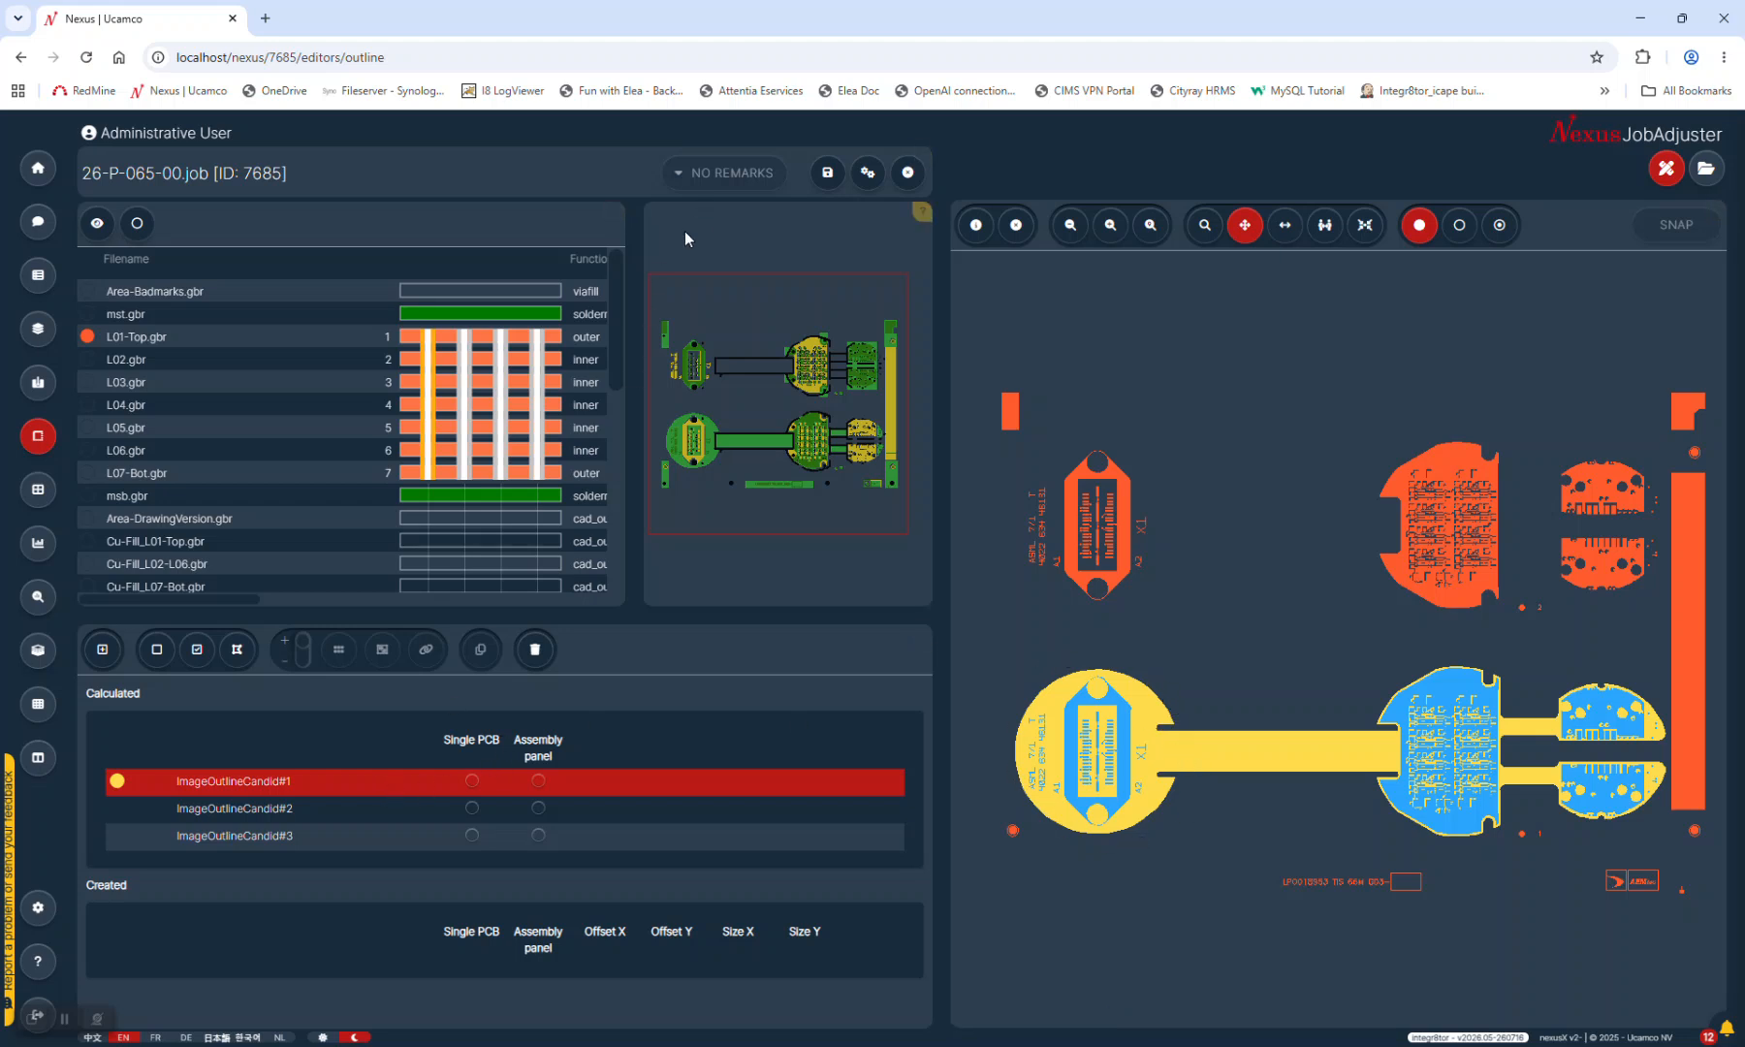
Close job 7685 and load job 7681 (ZOBRP12_45-00A-OB012) into the outline editor
left_click(907, 173)
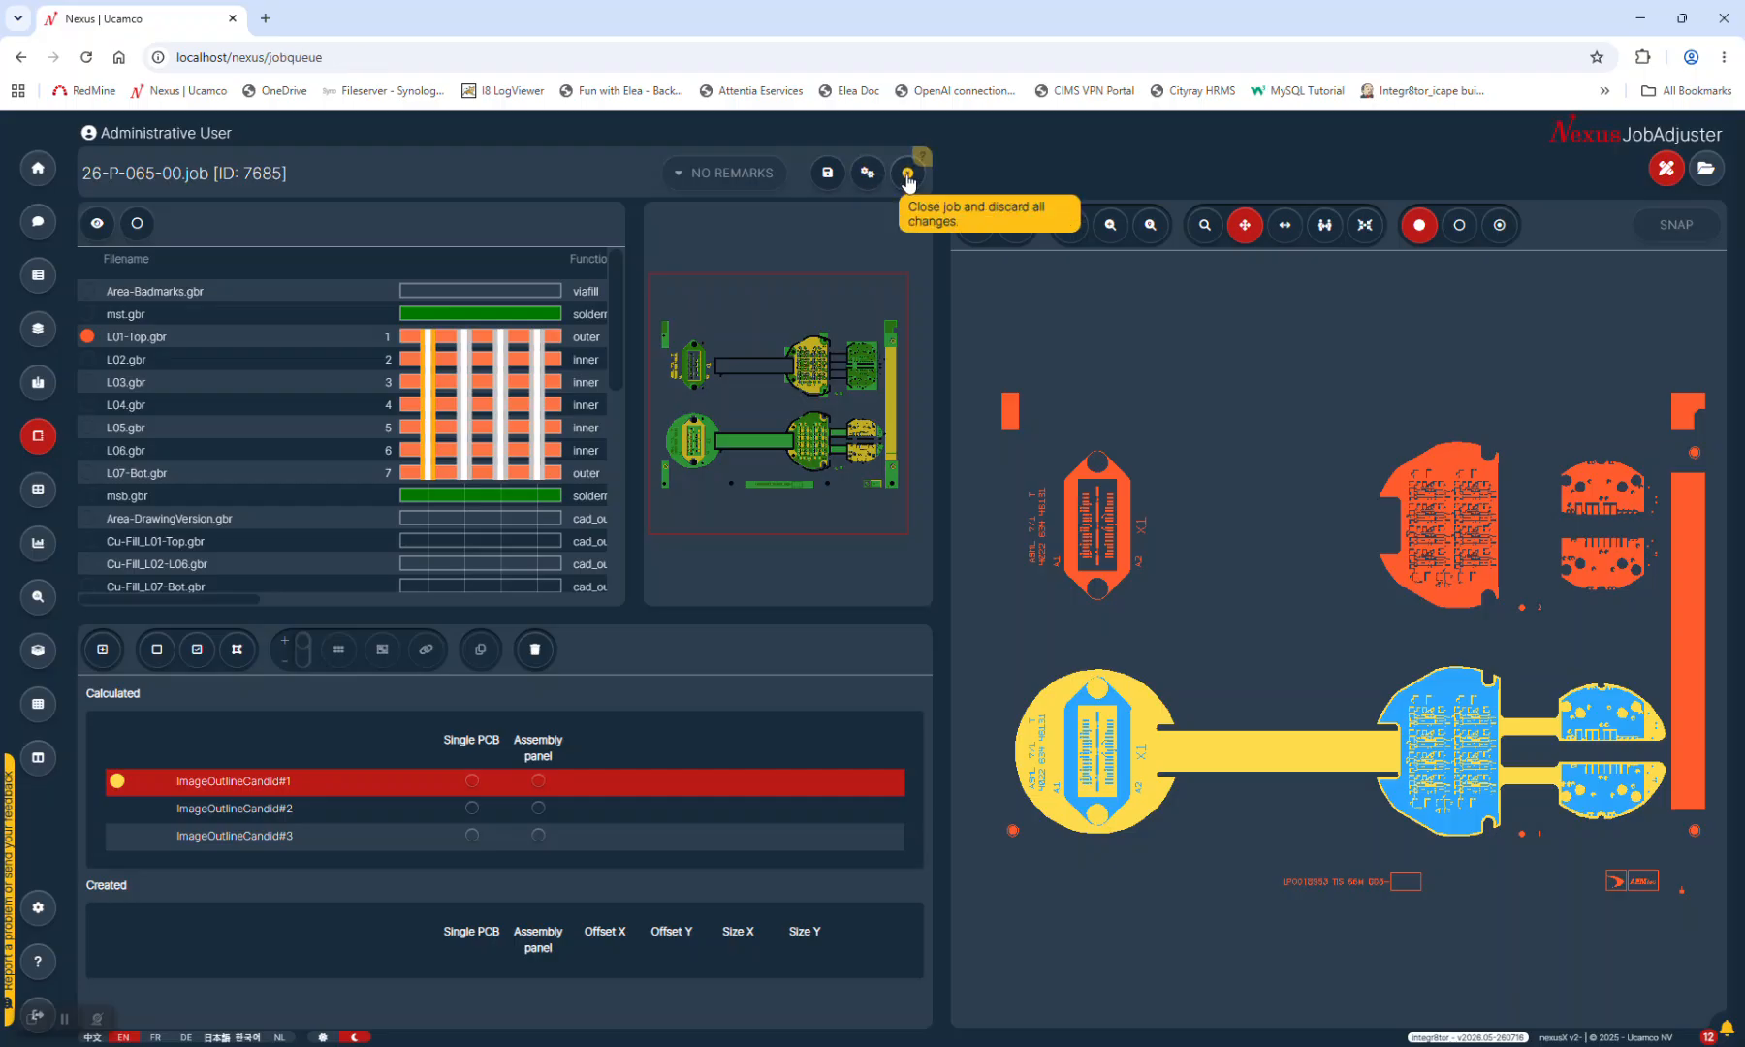
left_click(644, 365)
left_click(646, 345)
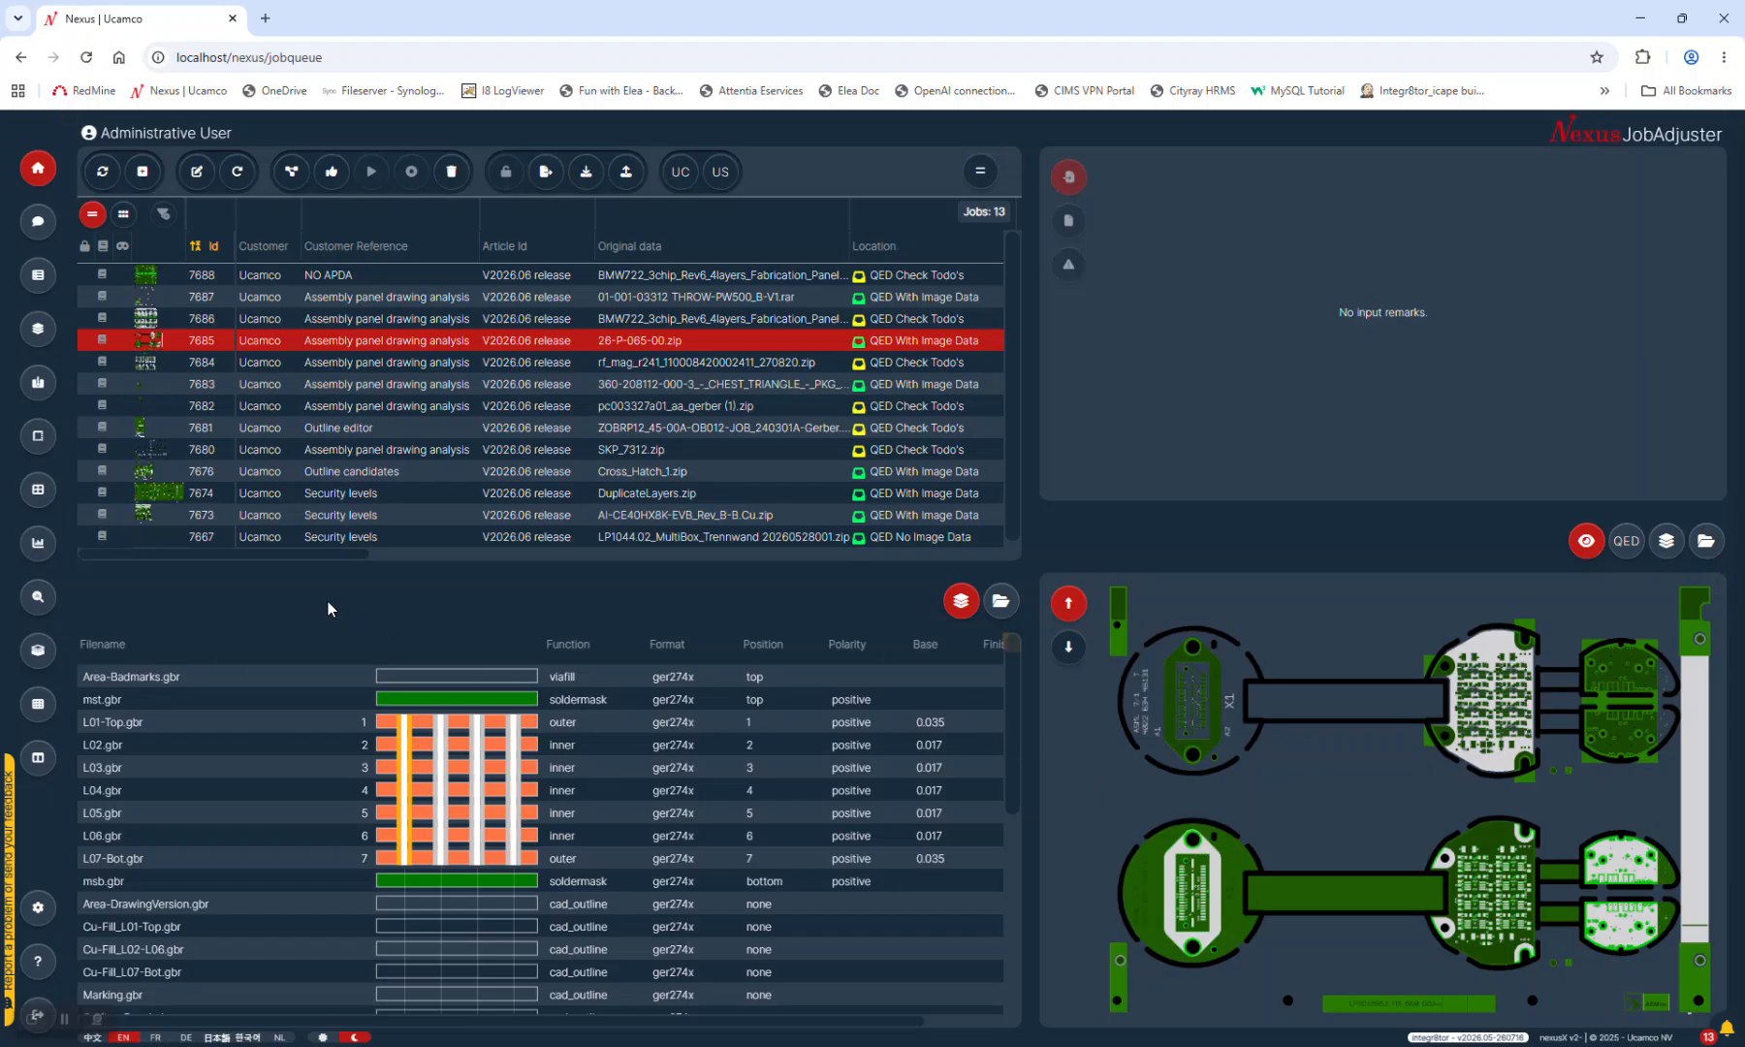
left_click(351, 433)
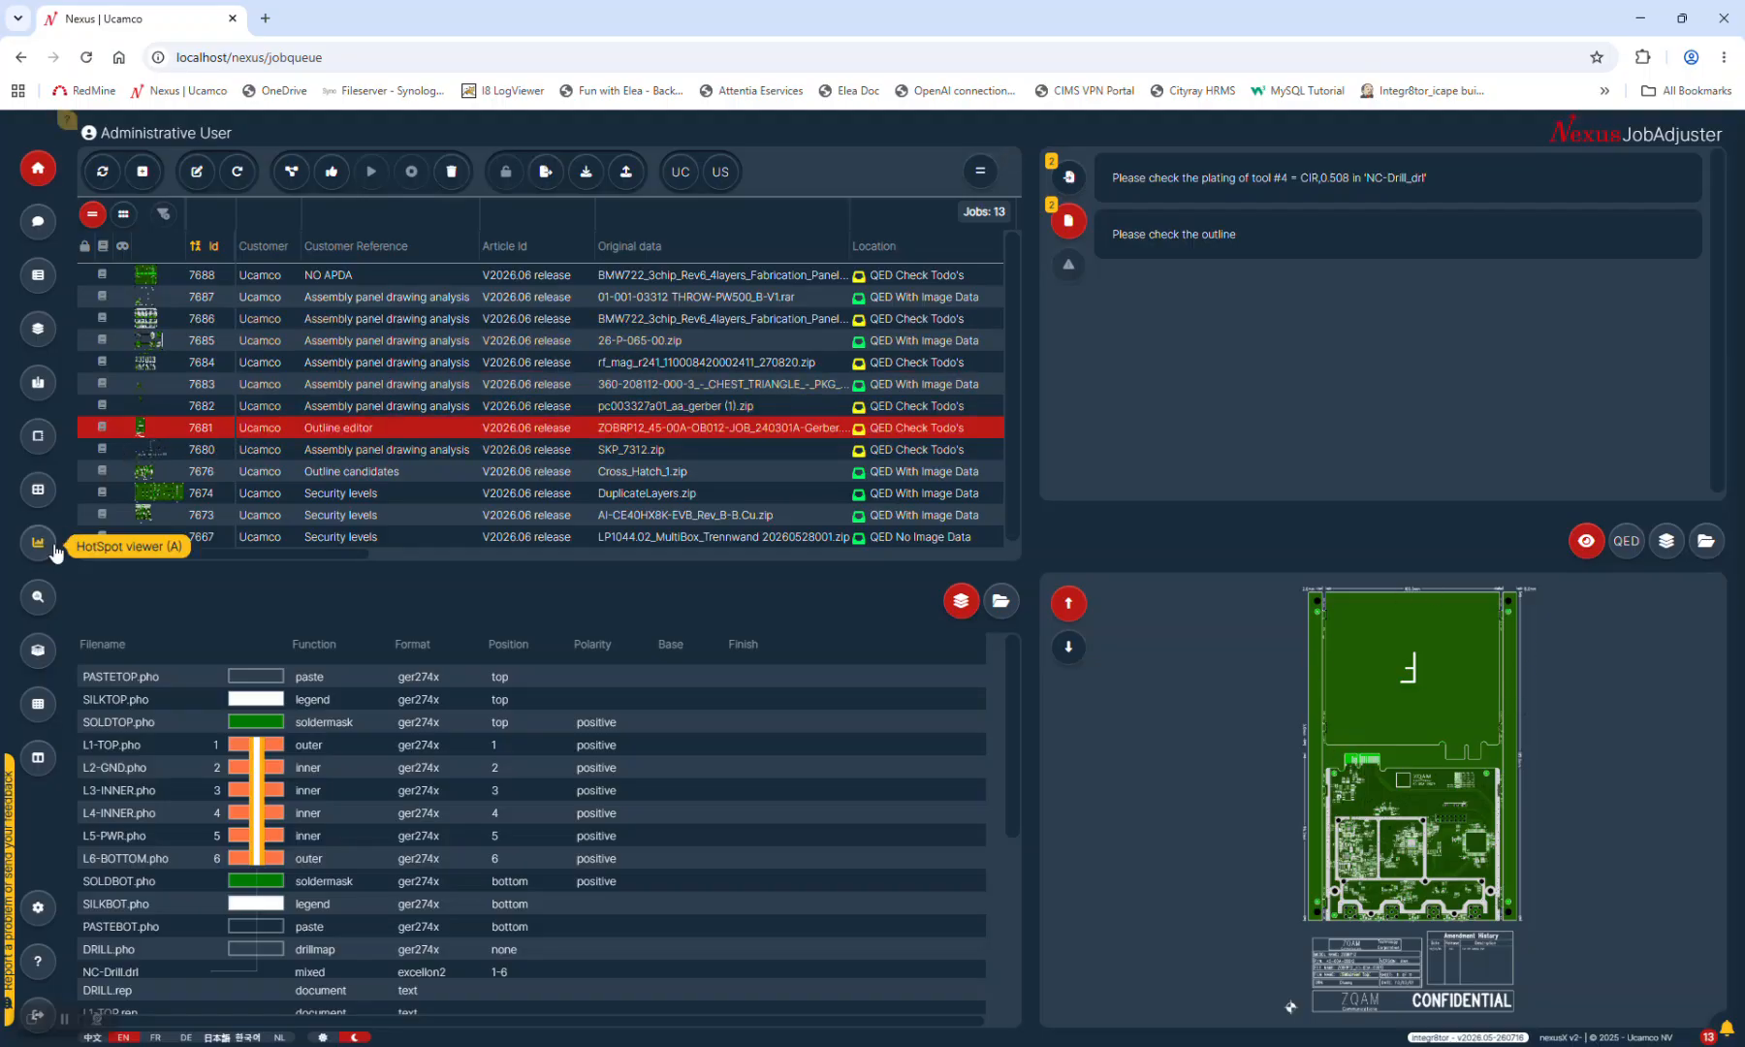
left_click(39, 438)
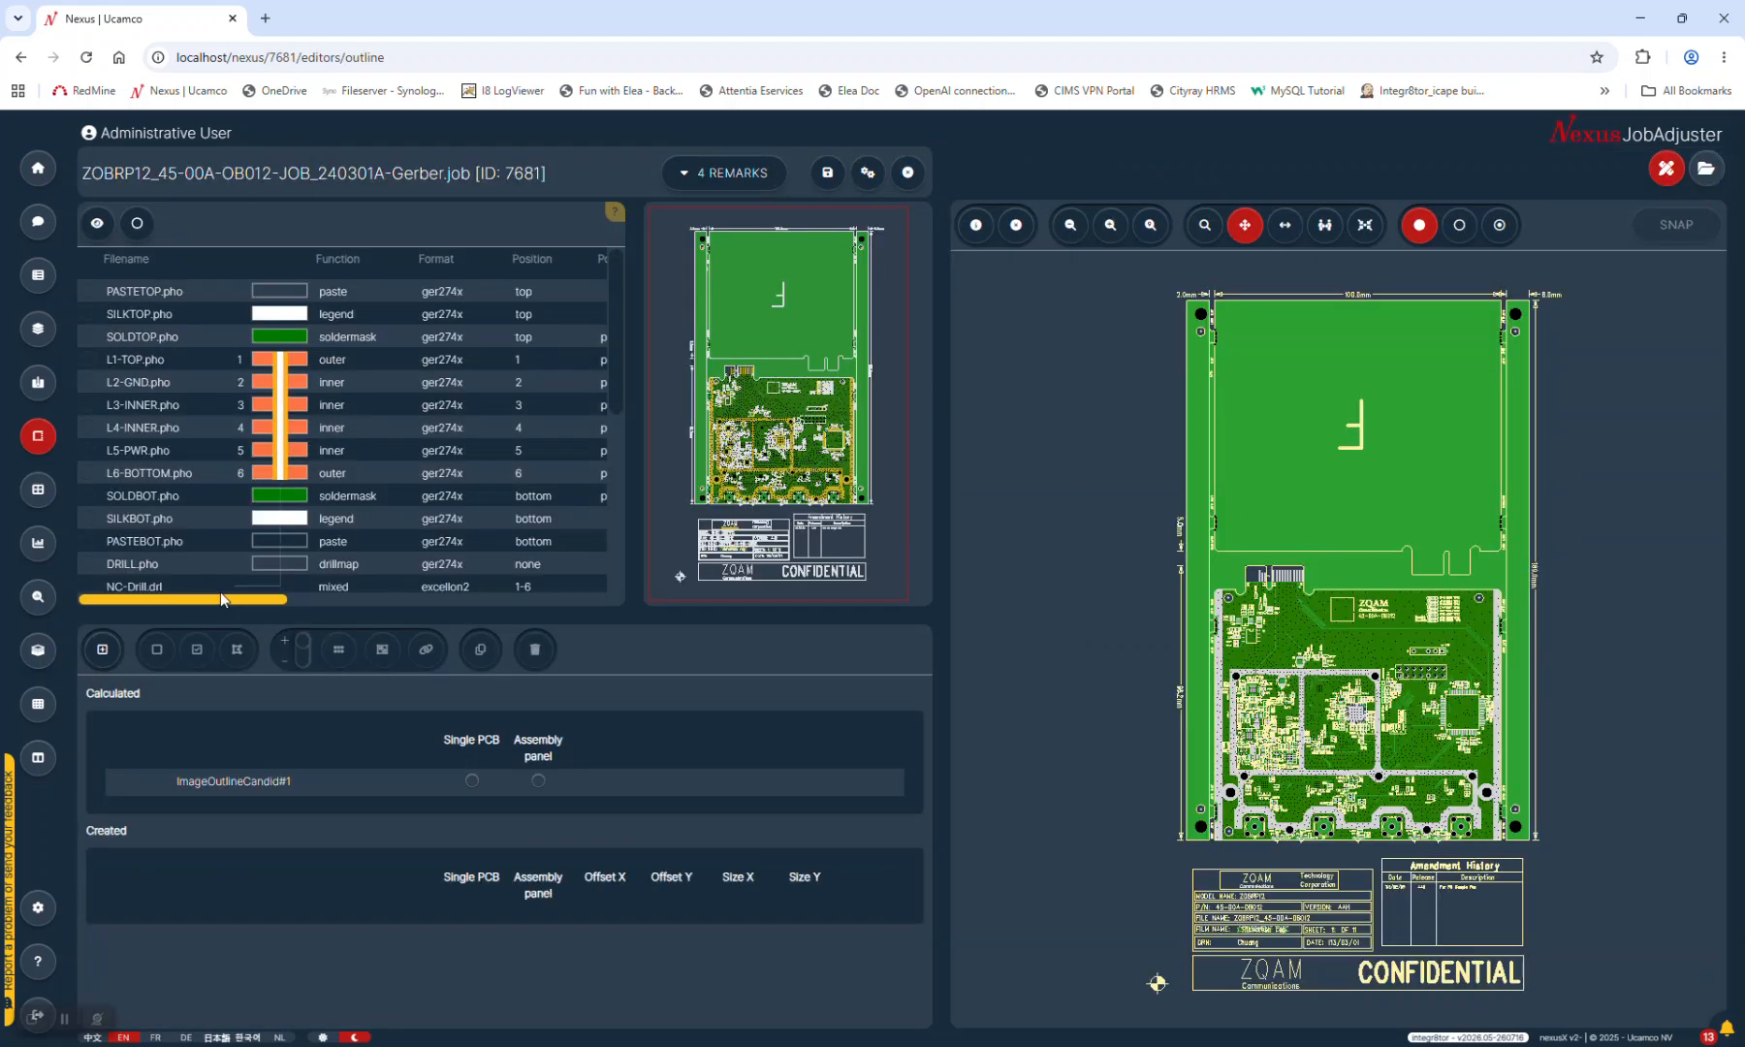
Display layers L1-TOP, L2-GND, SOLDBOT, SILKBOT and PASTEBOT in turn
left_click(130, 365)
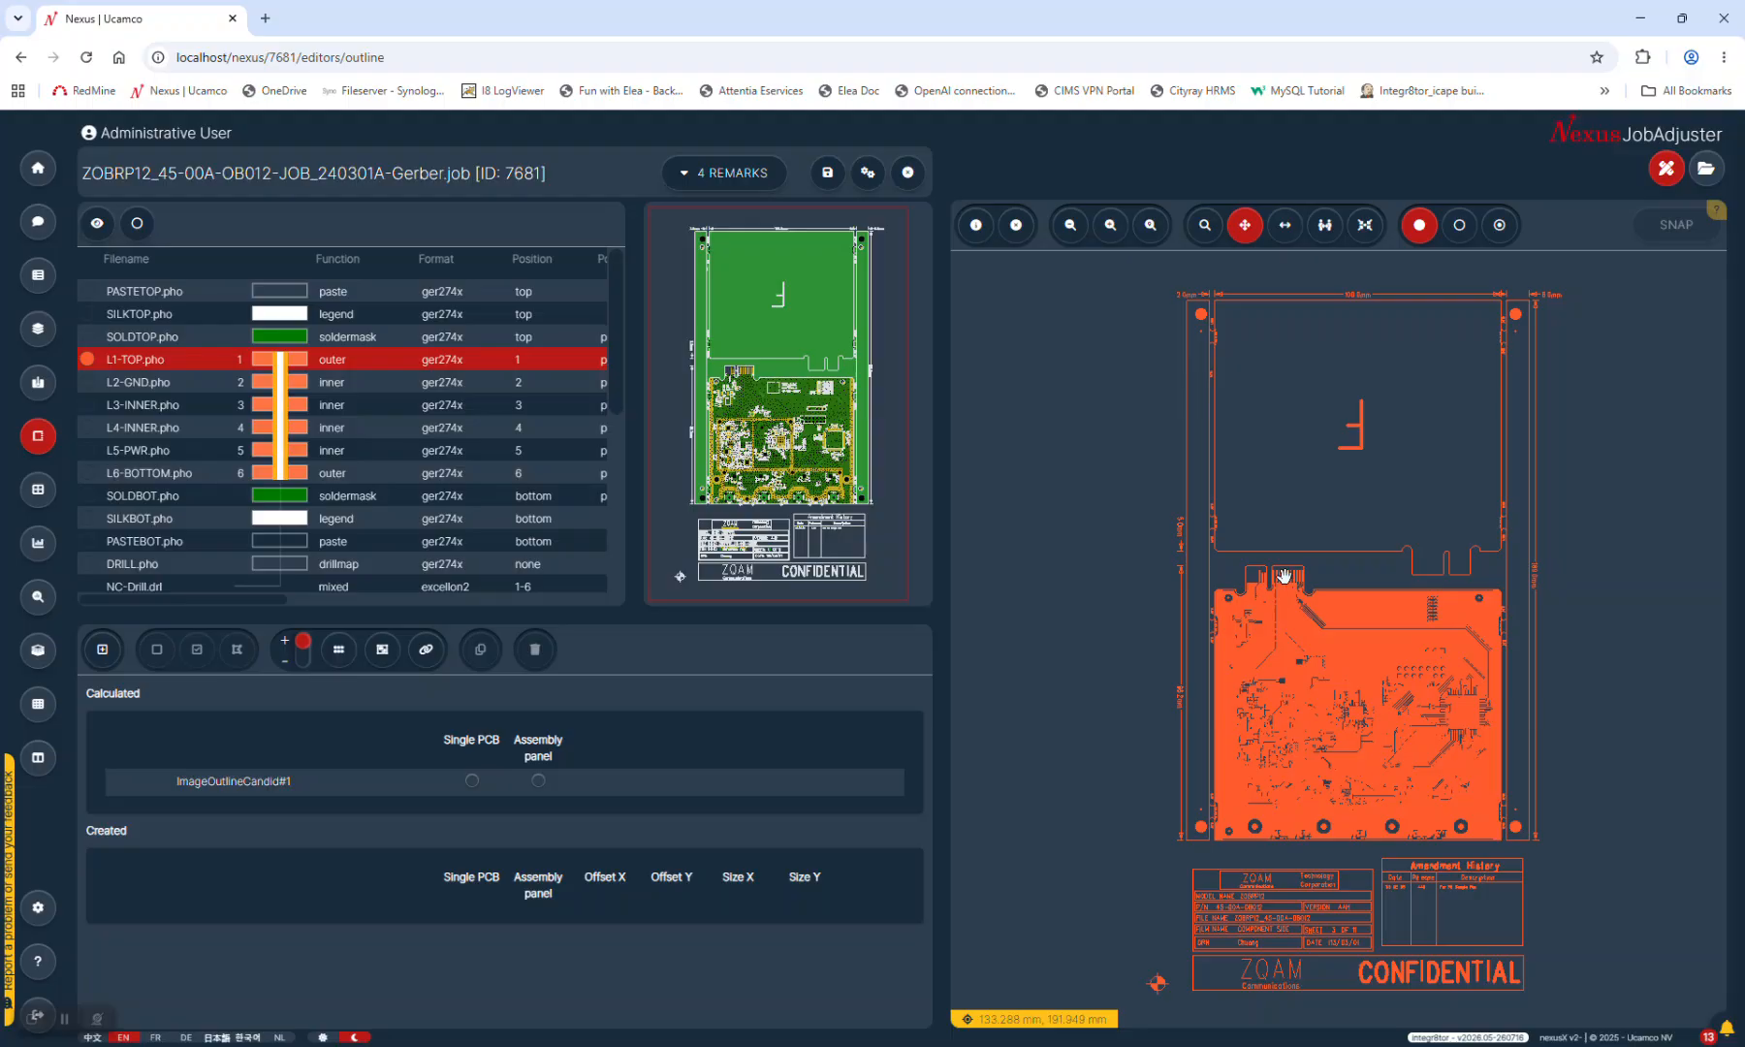
left_click(137, 386)
left_click(125, 501)
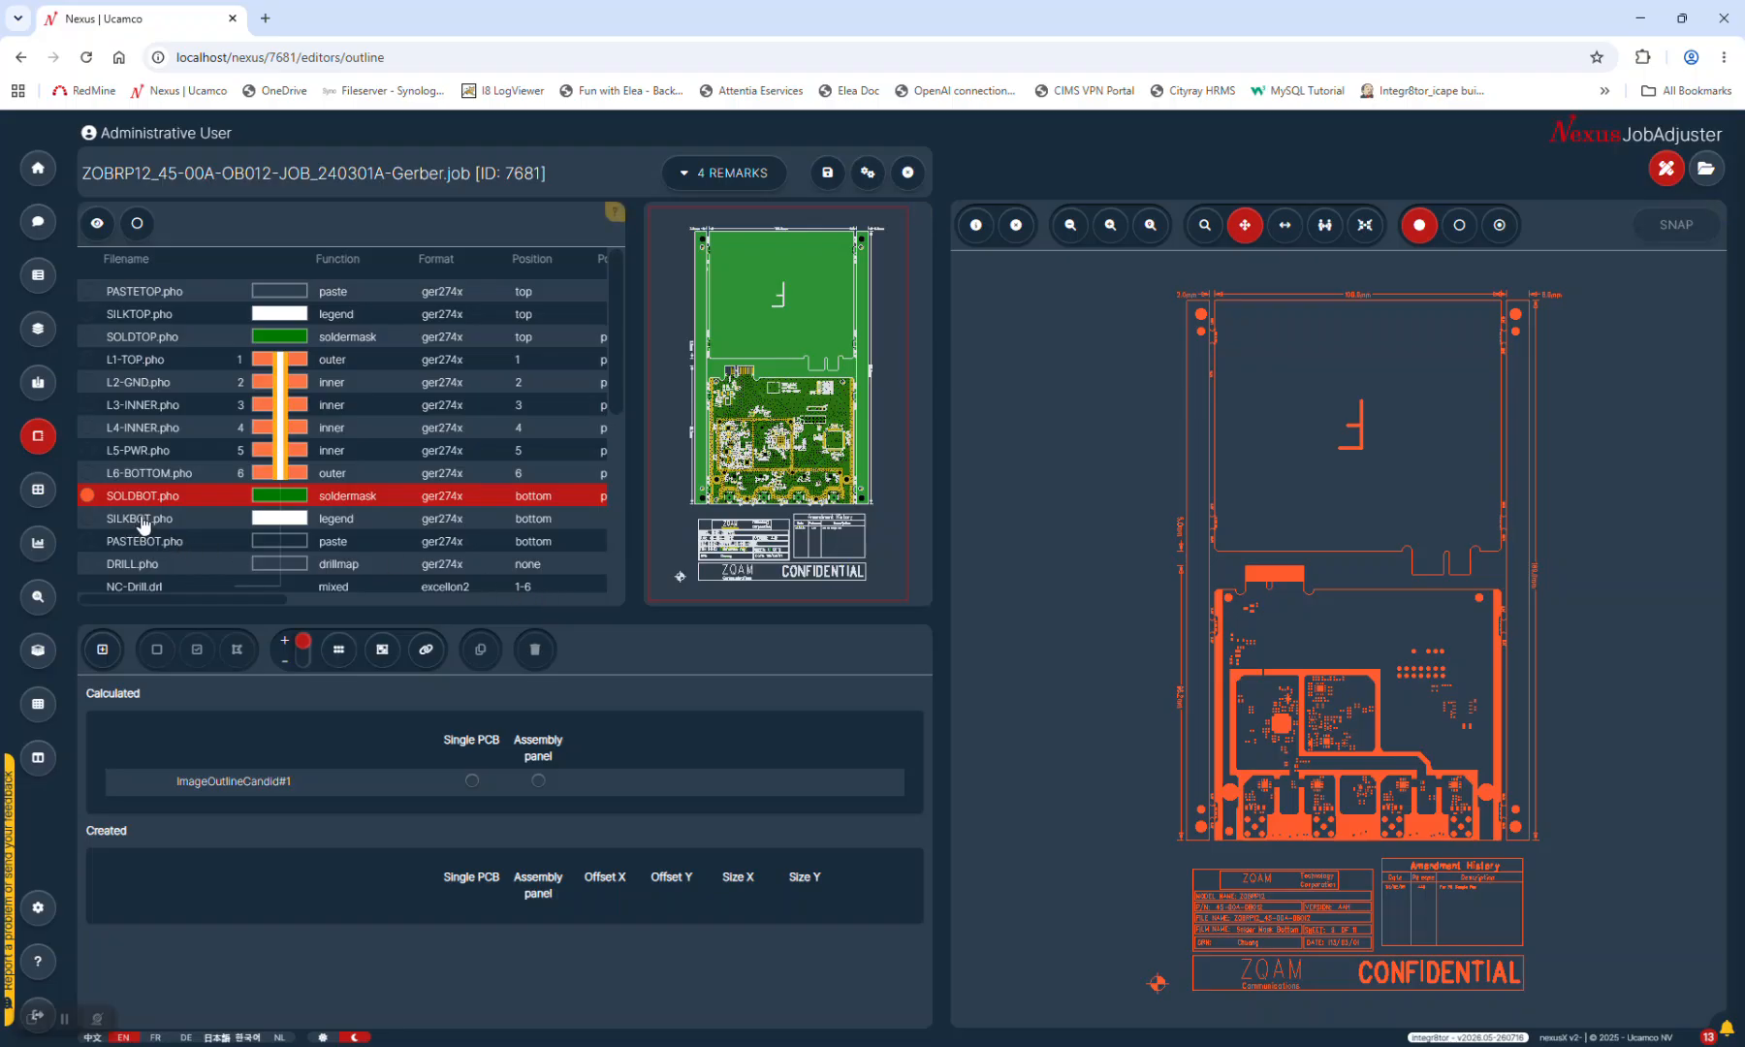
left_click(136, 528)
left_click(141, 545)
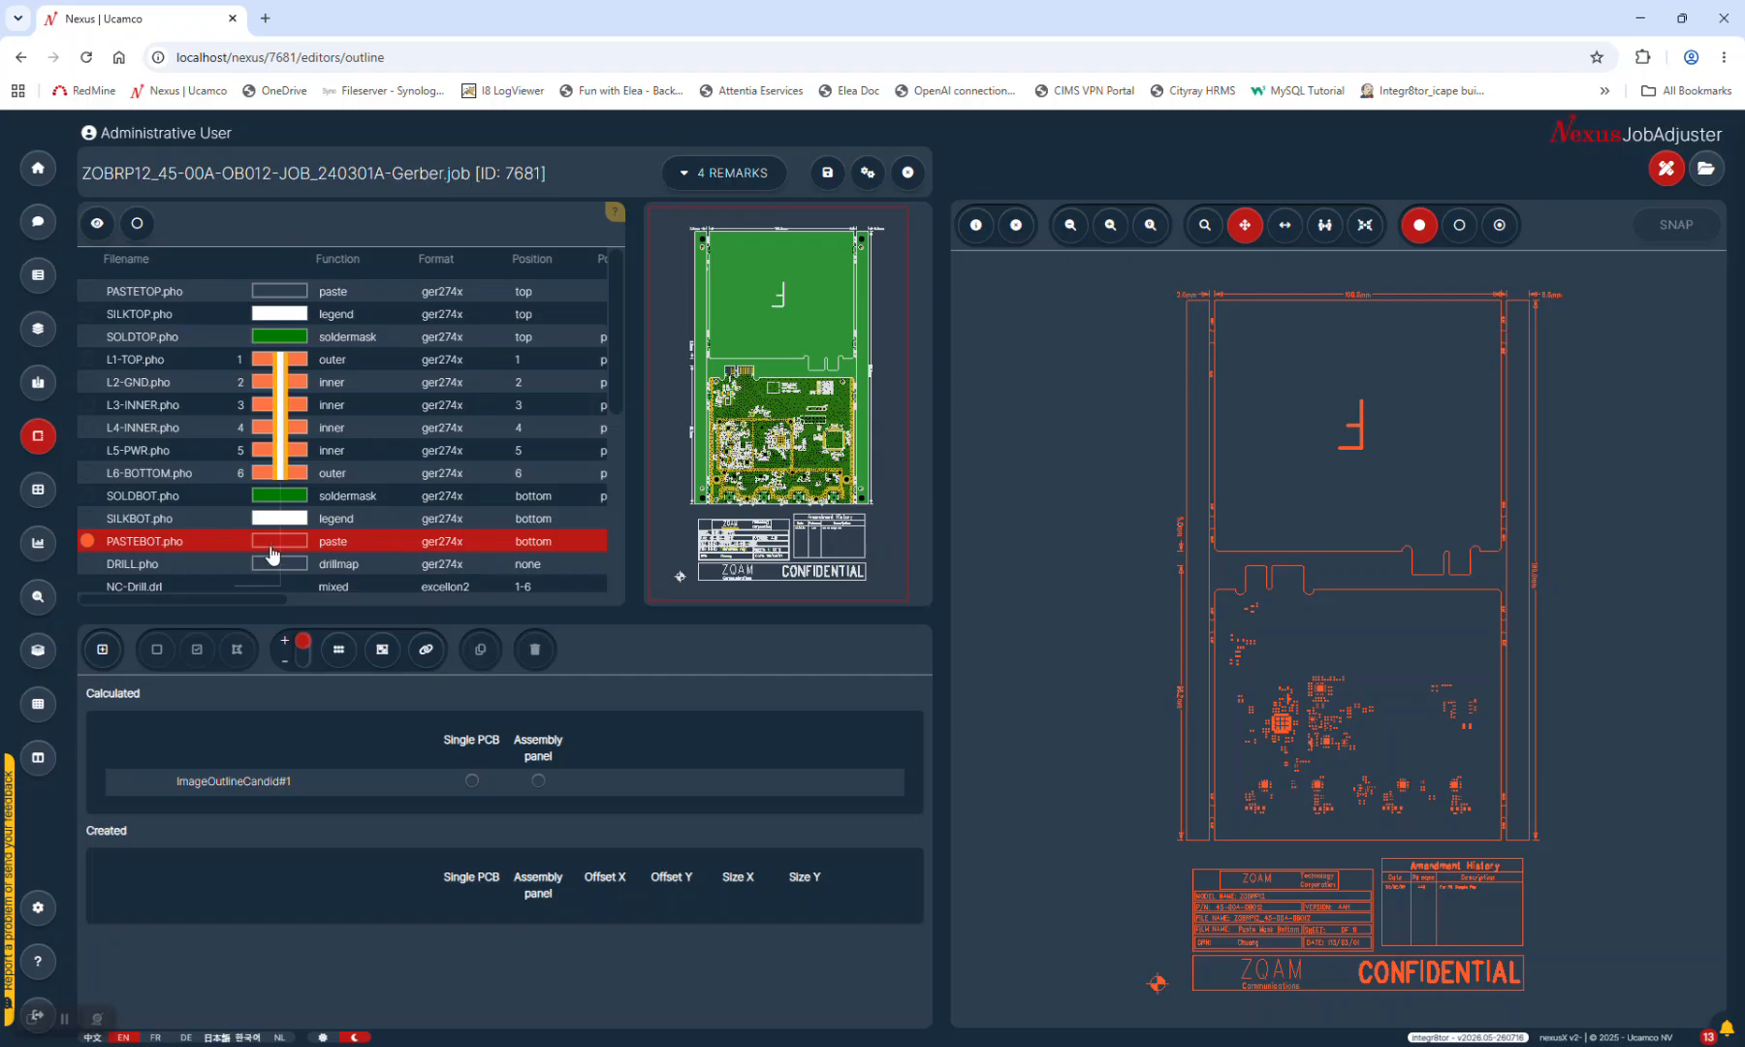
Toggle PASTEBOT.pho off and on, then overlay ImageOutlineCandid#1 on the board
left_click(86, 549)
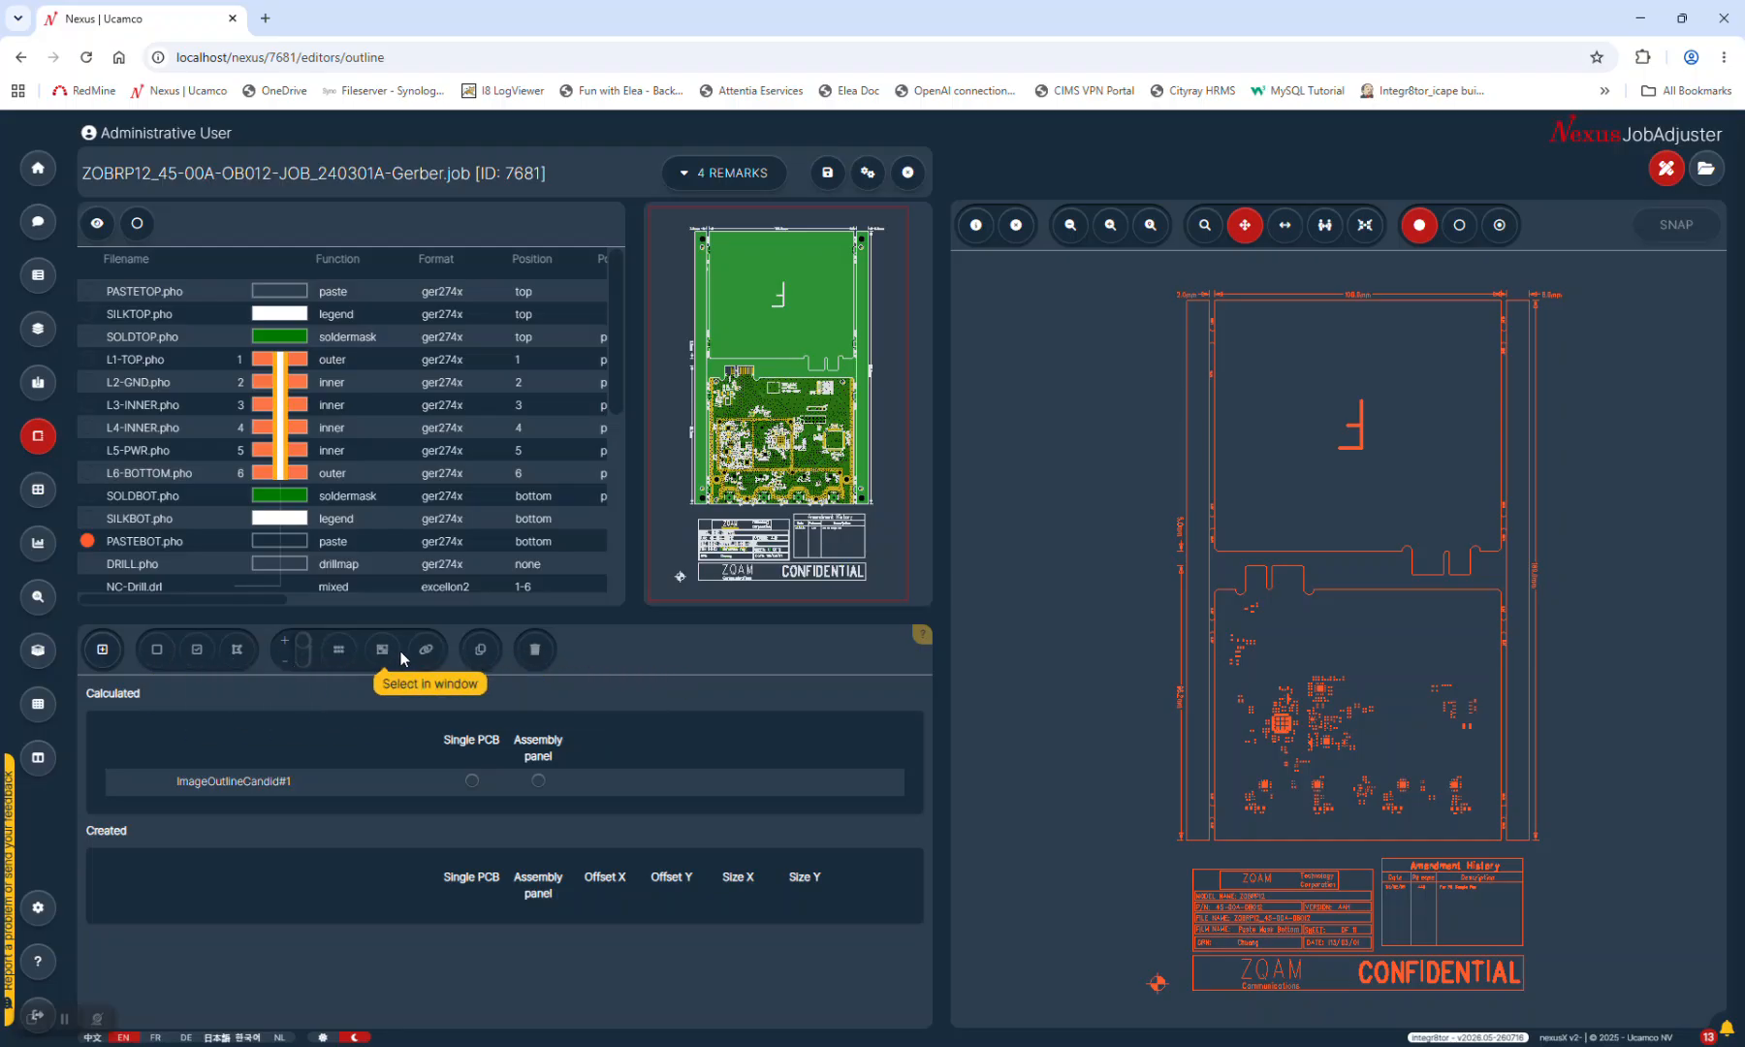
left_click(177, 549)
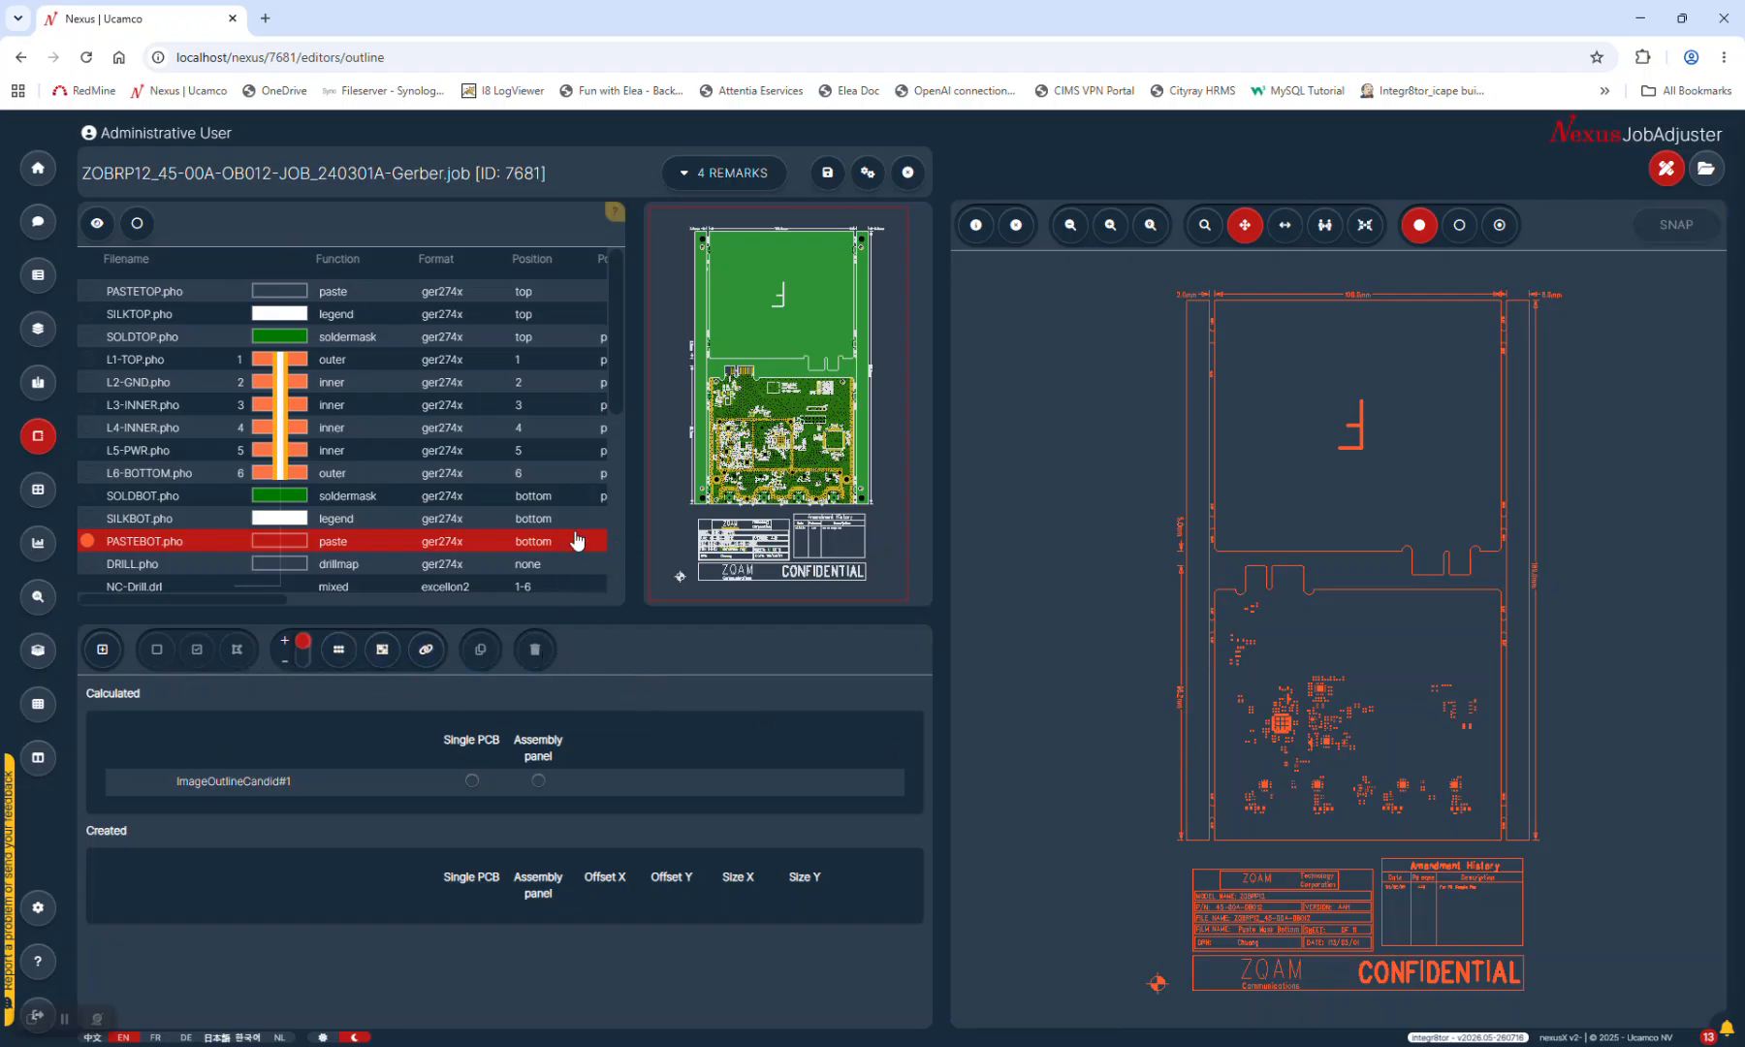
left_click(231, 779)
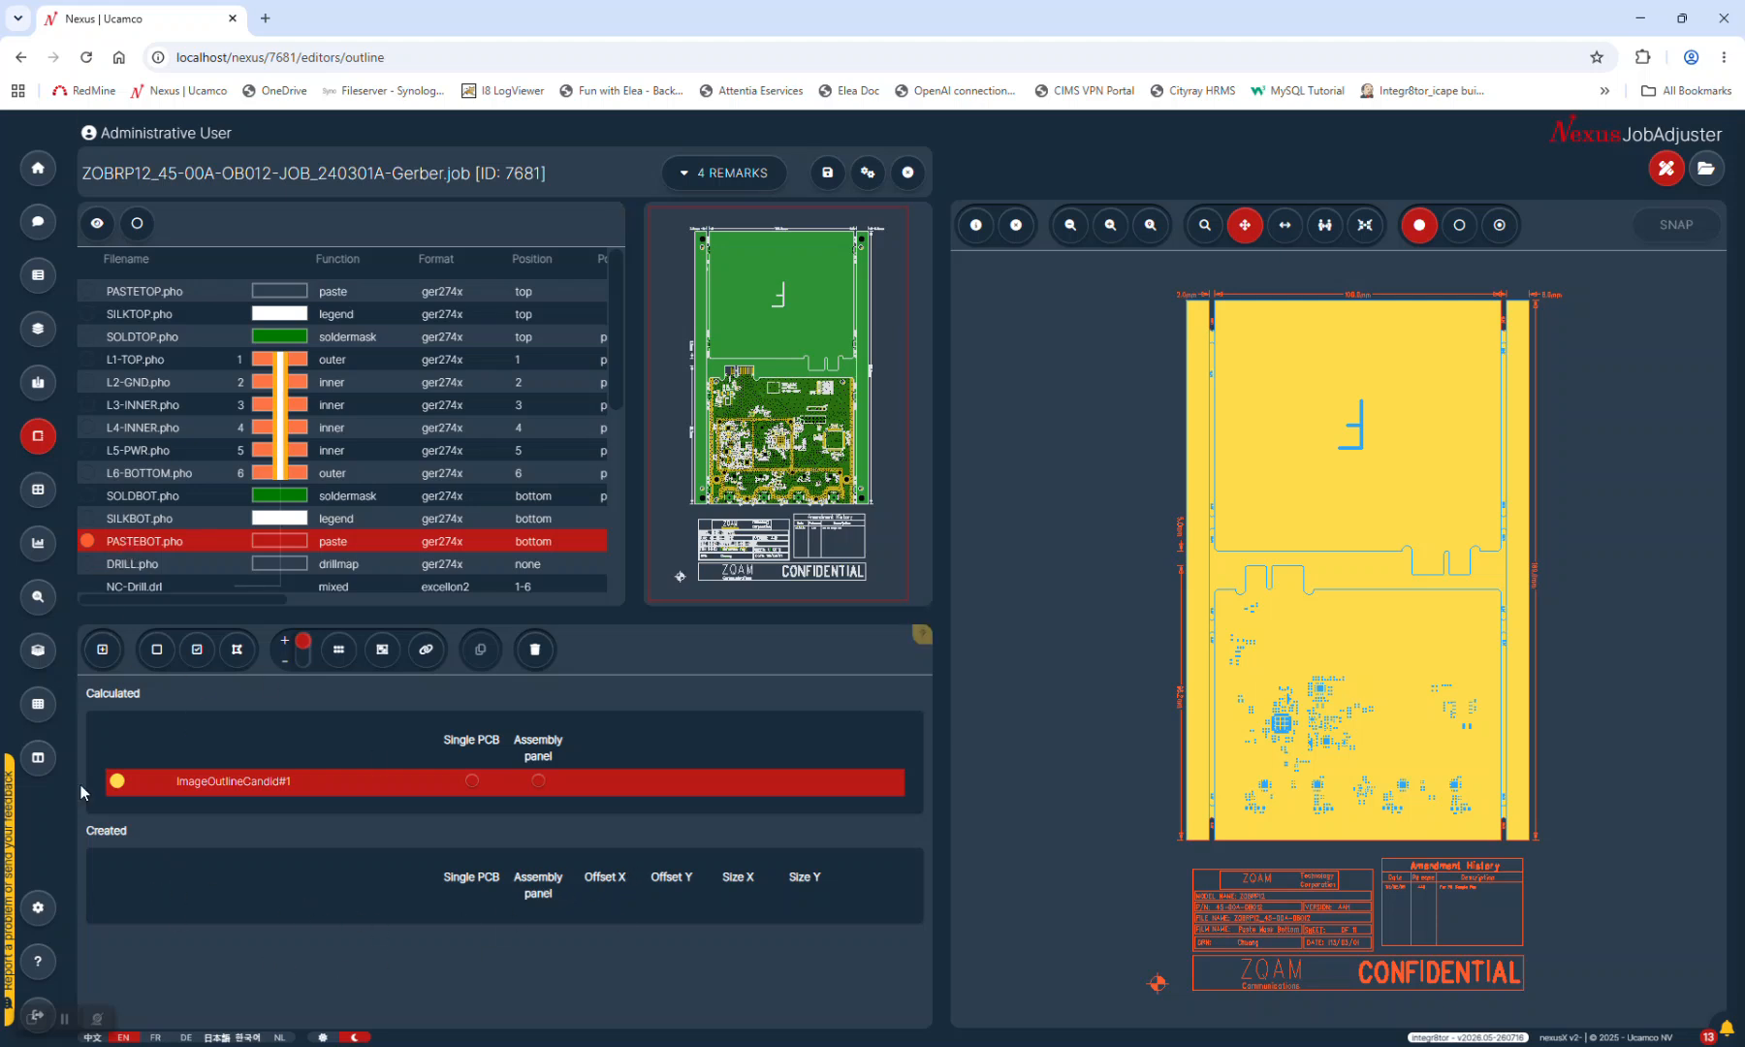
Deselect the current layers and add an empty outline layer from PASTEBOT.pho
left_click(124, 543)
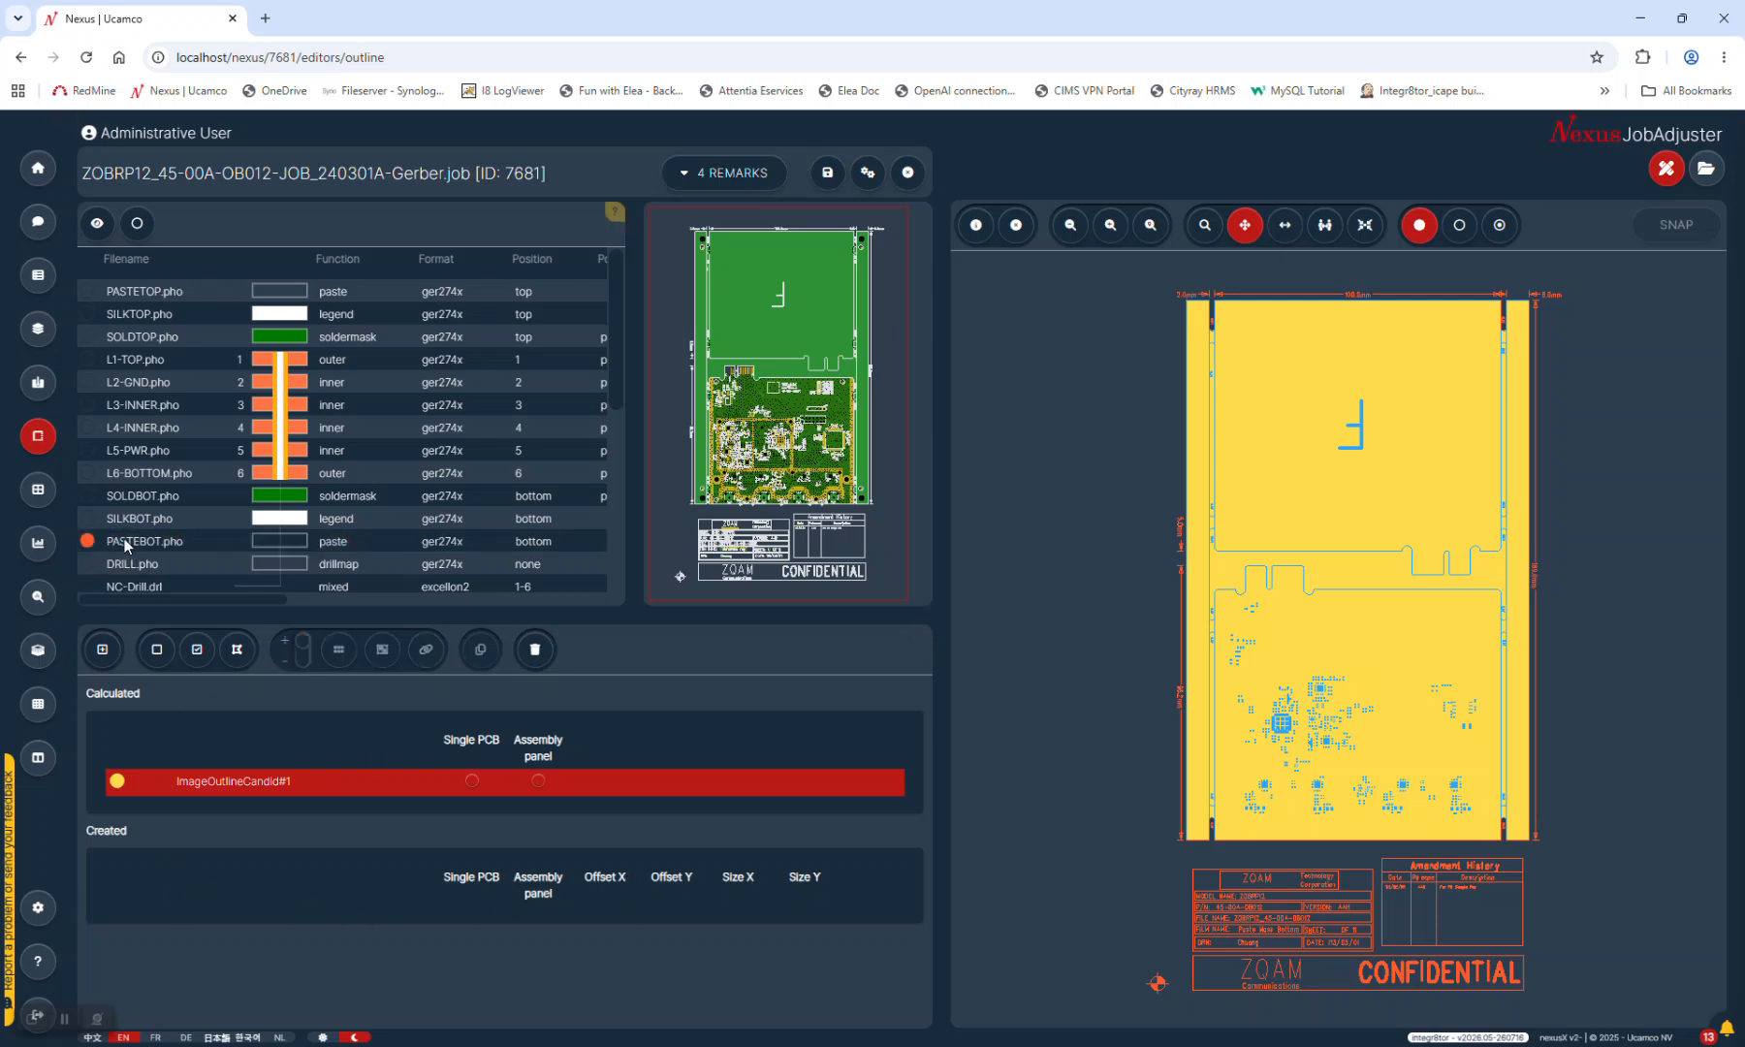
left_click(204, 783)
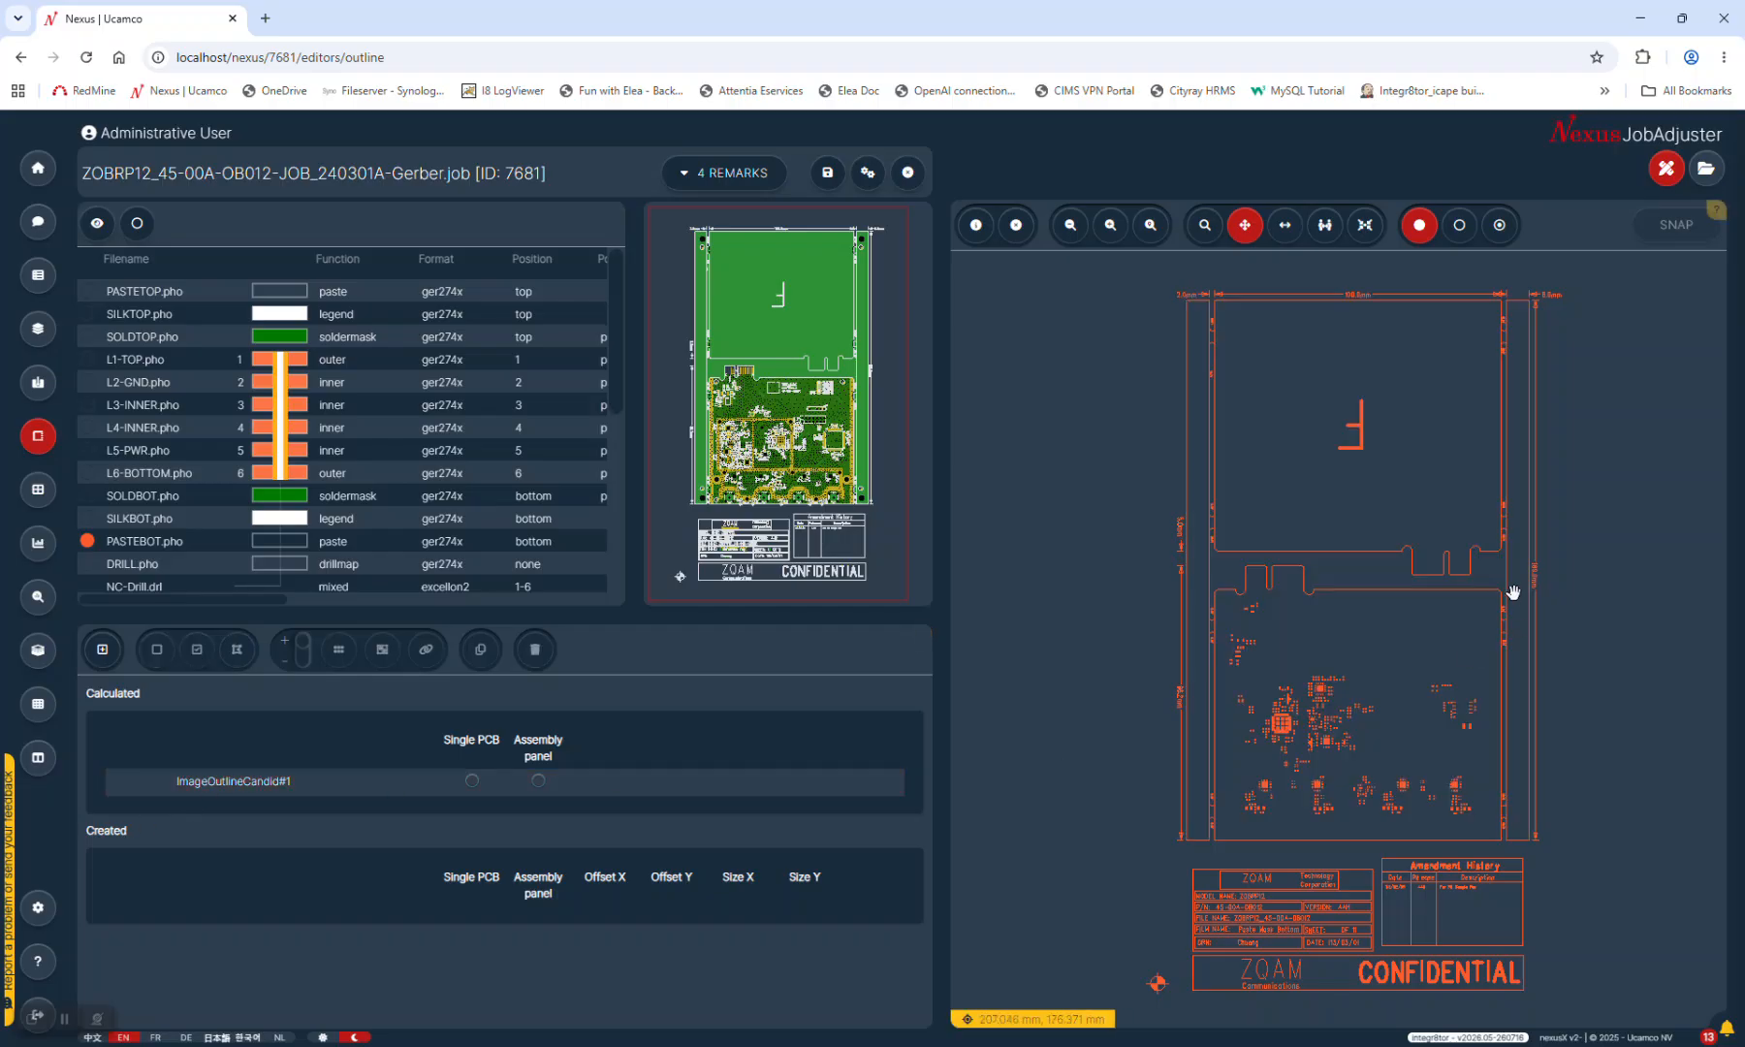
left_click(201, 550)
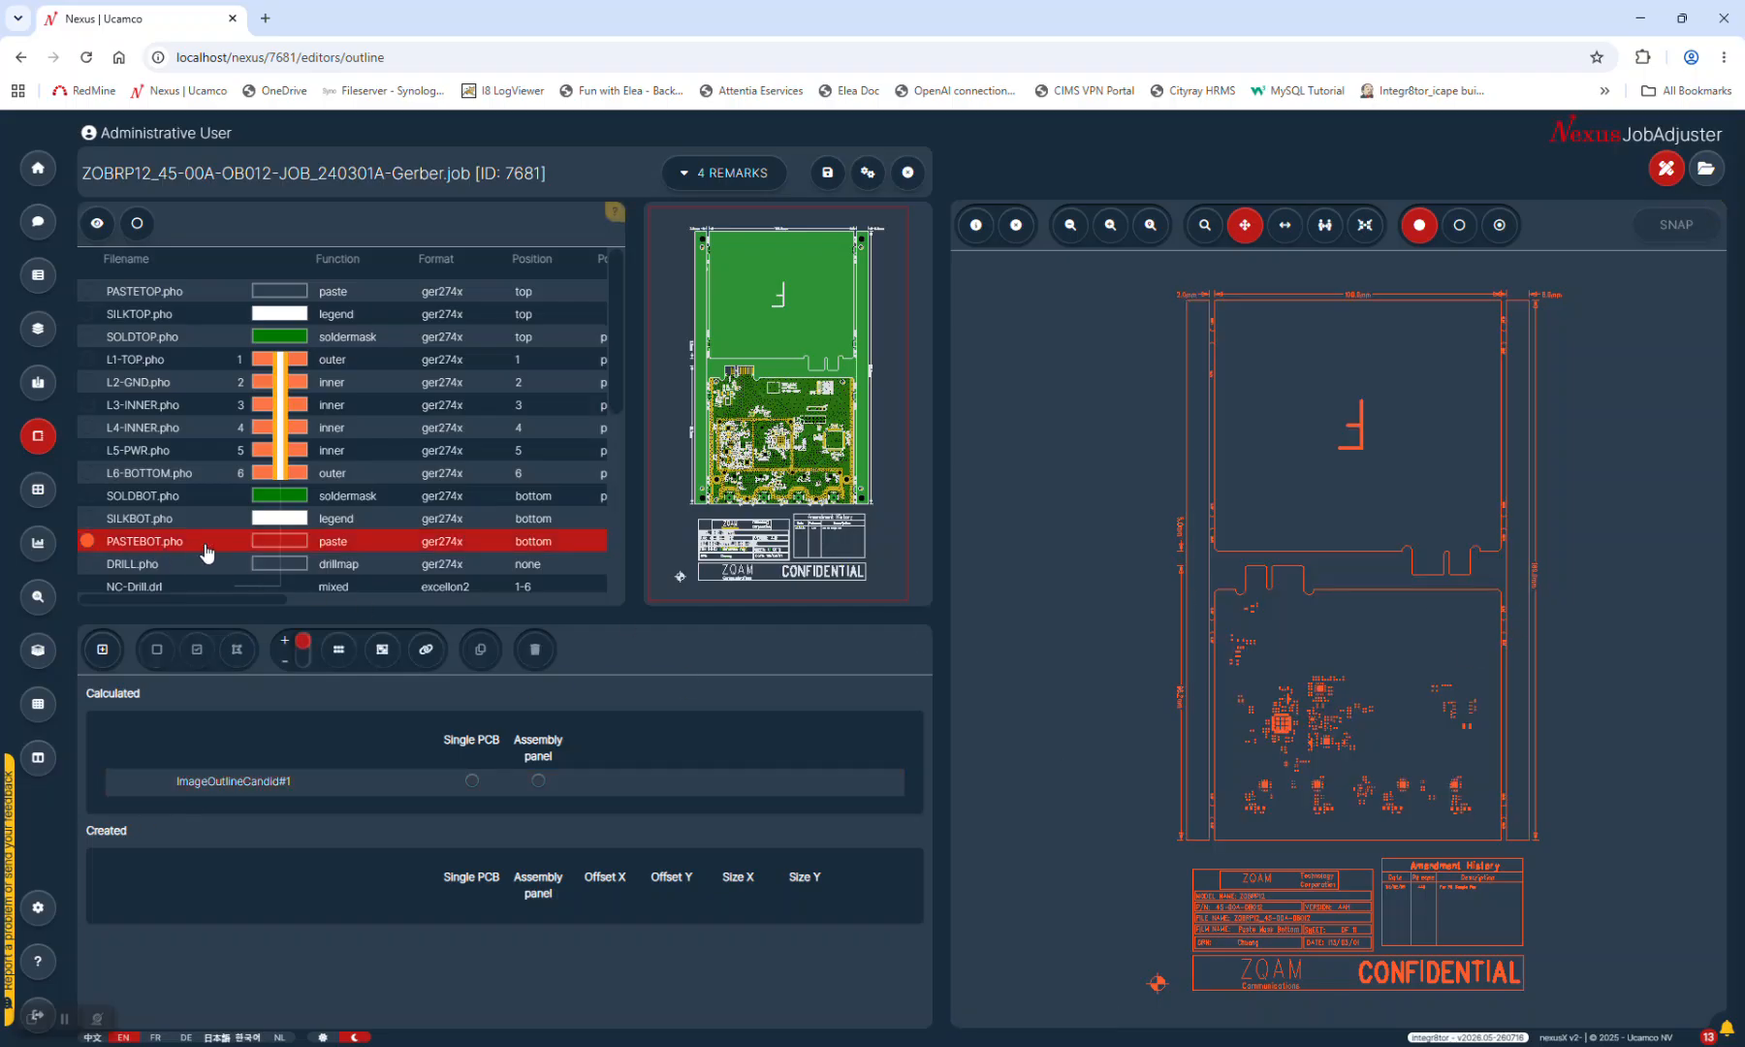
left_click(104, 651)
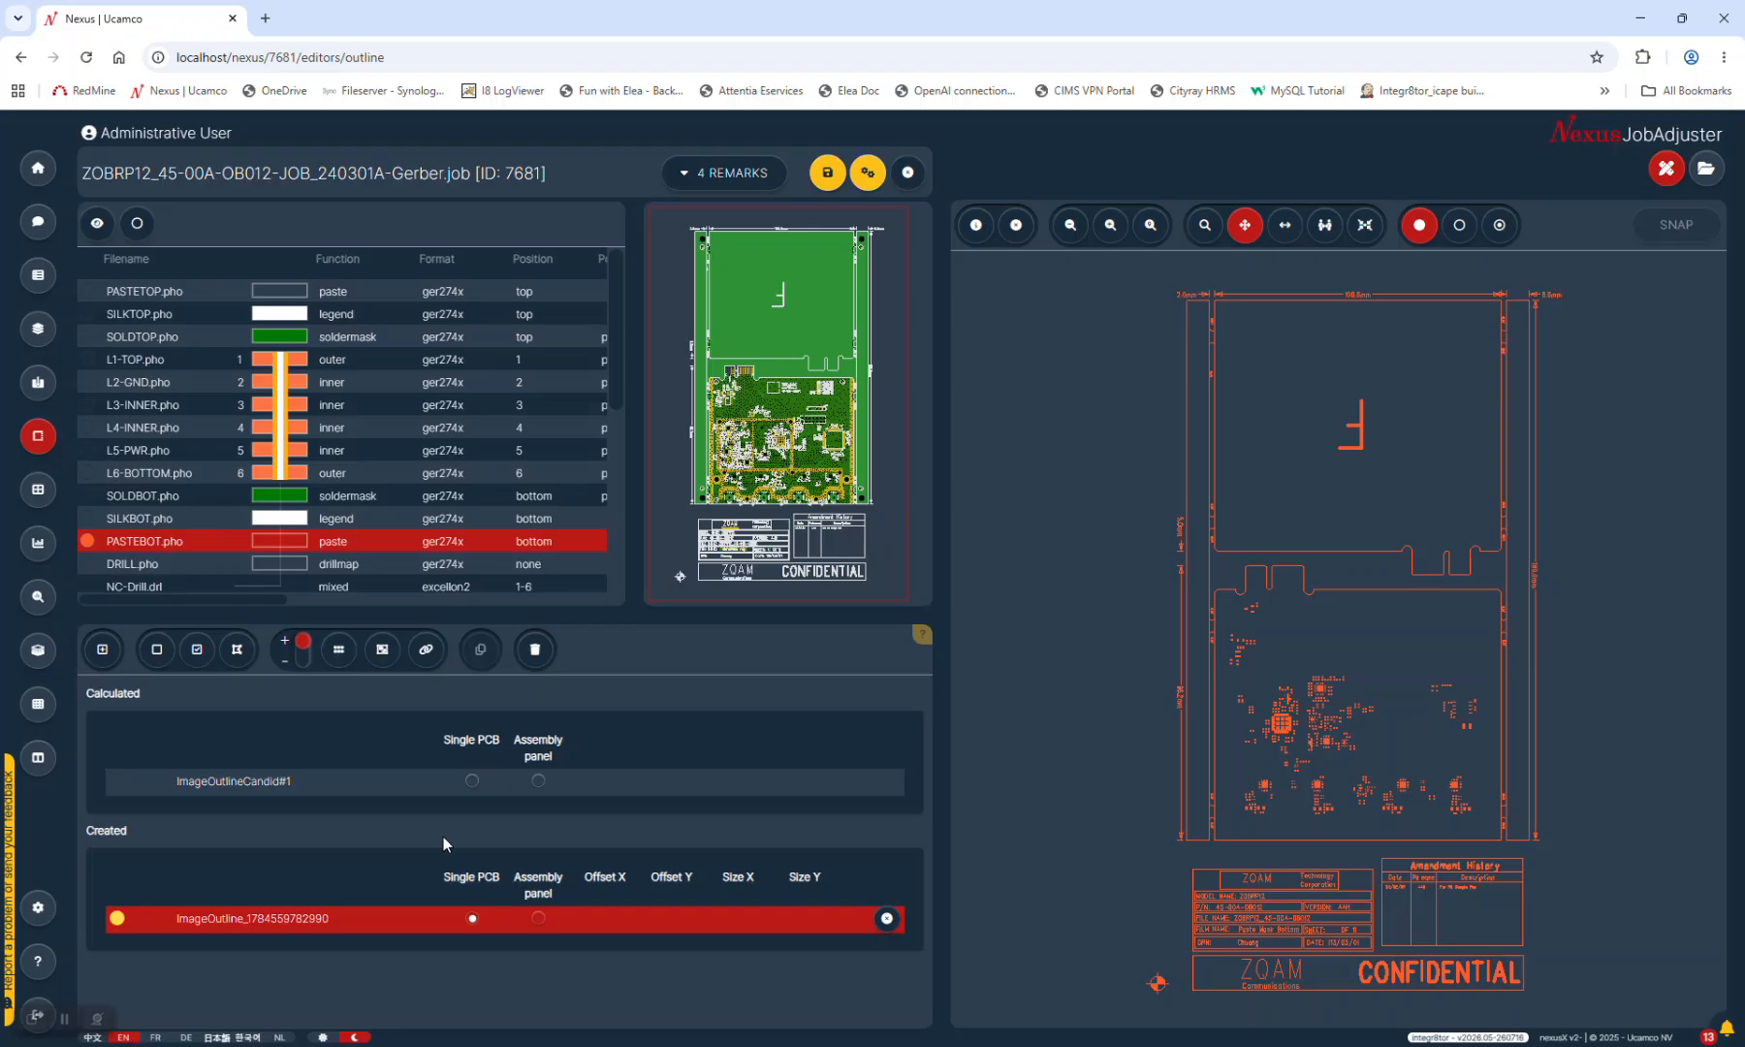
Toggle the selection tools between deselect and select, leaving them in select (+) mode
left_click(302, 651)
left_click(302, 656)
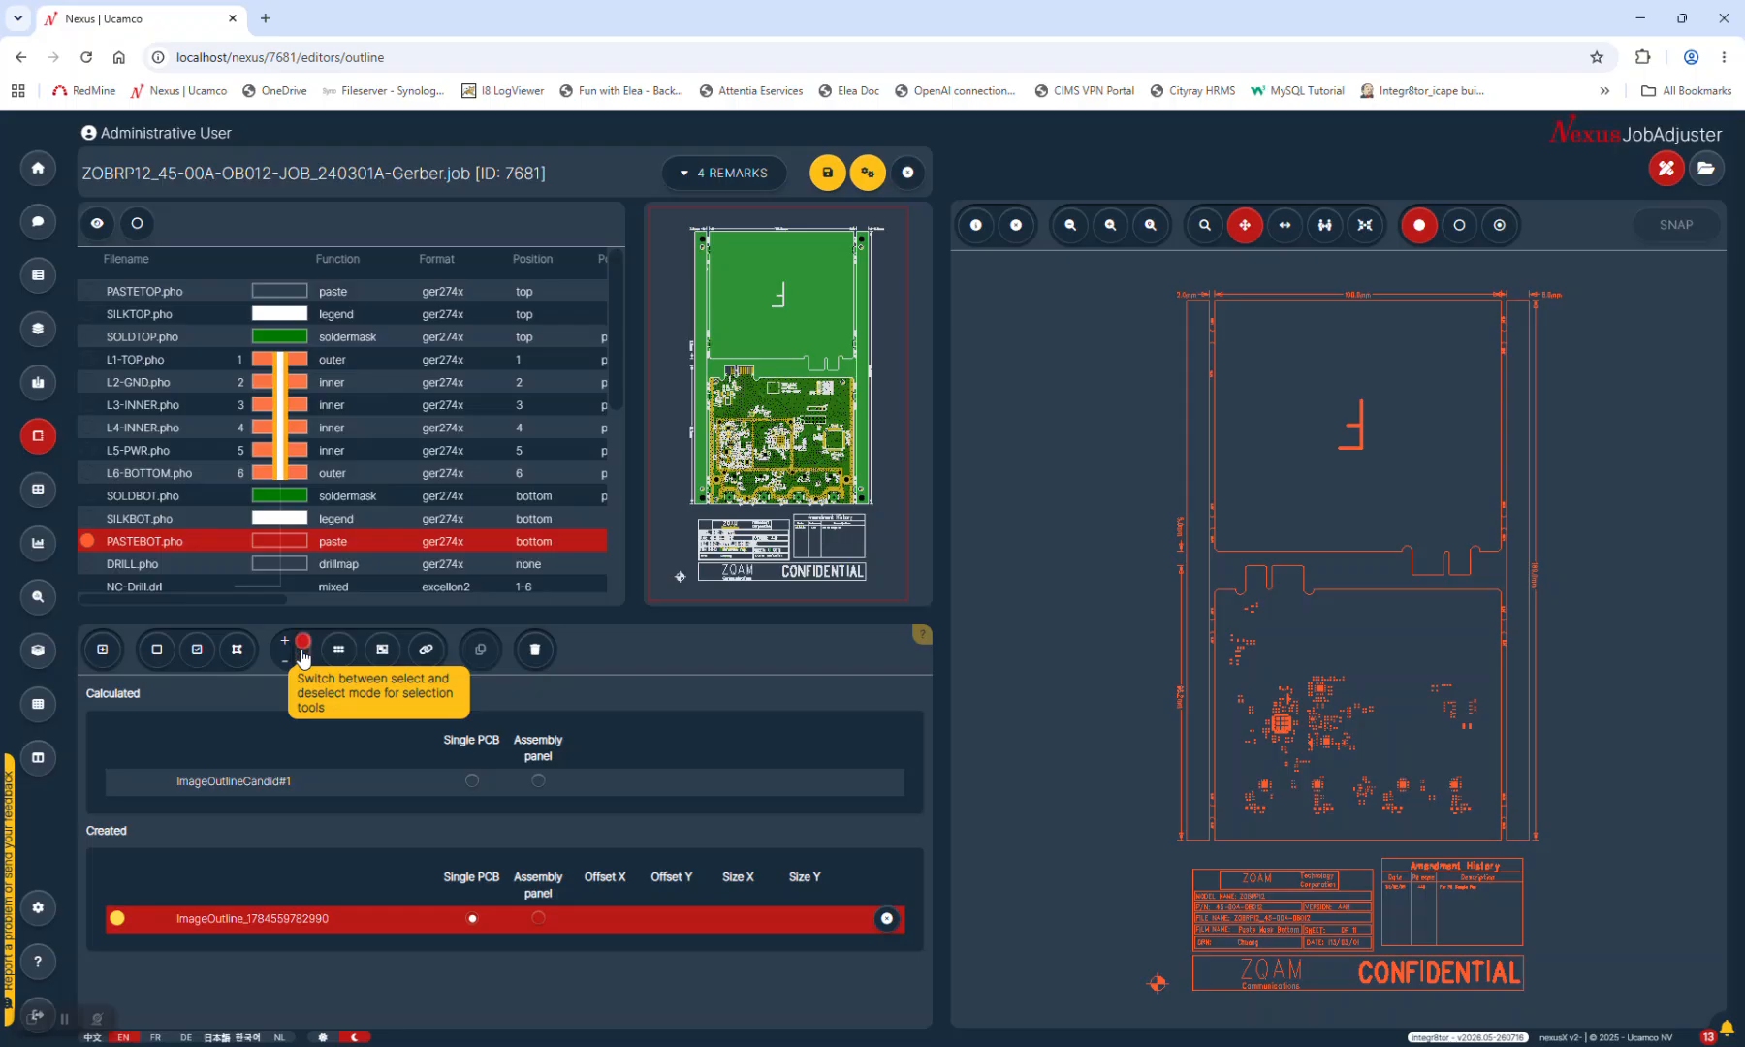
left_click(302, 656)
left_click(302, 656)
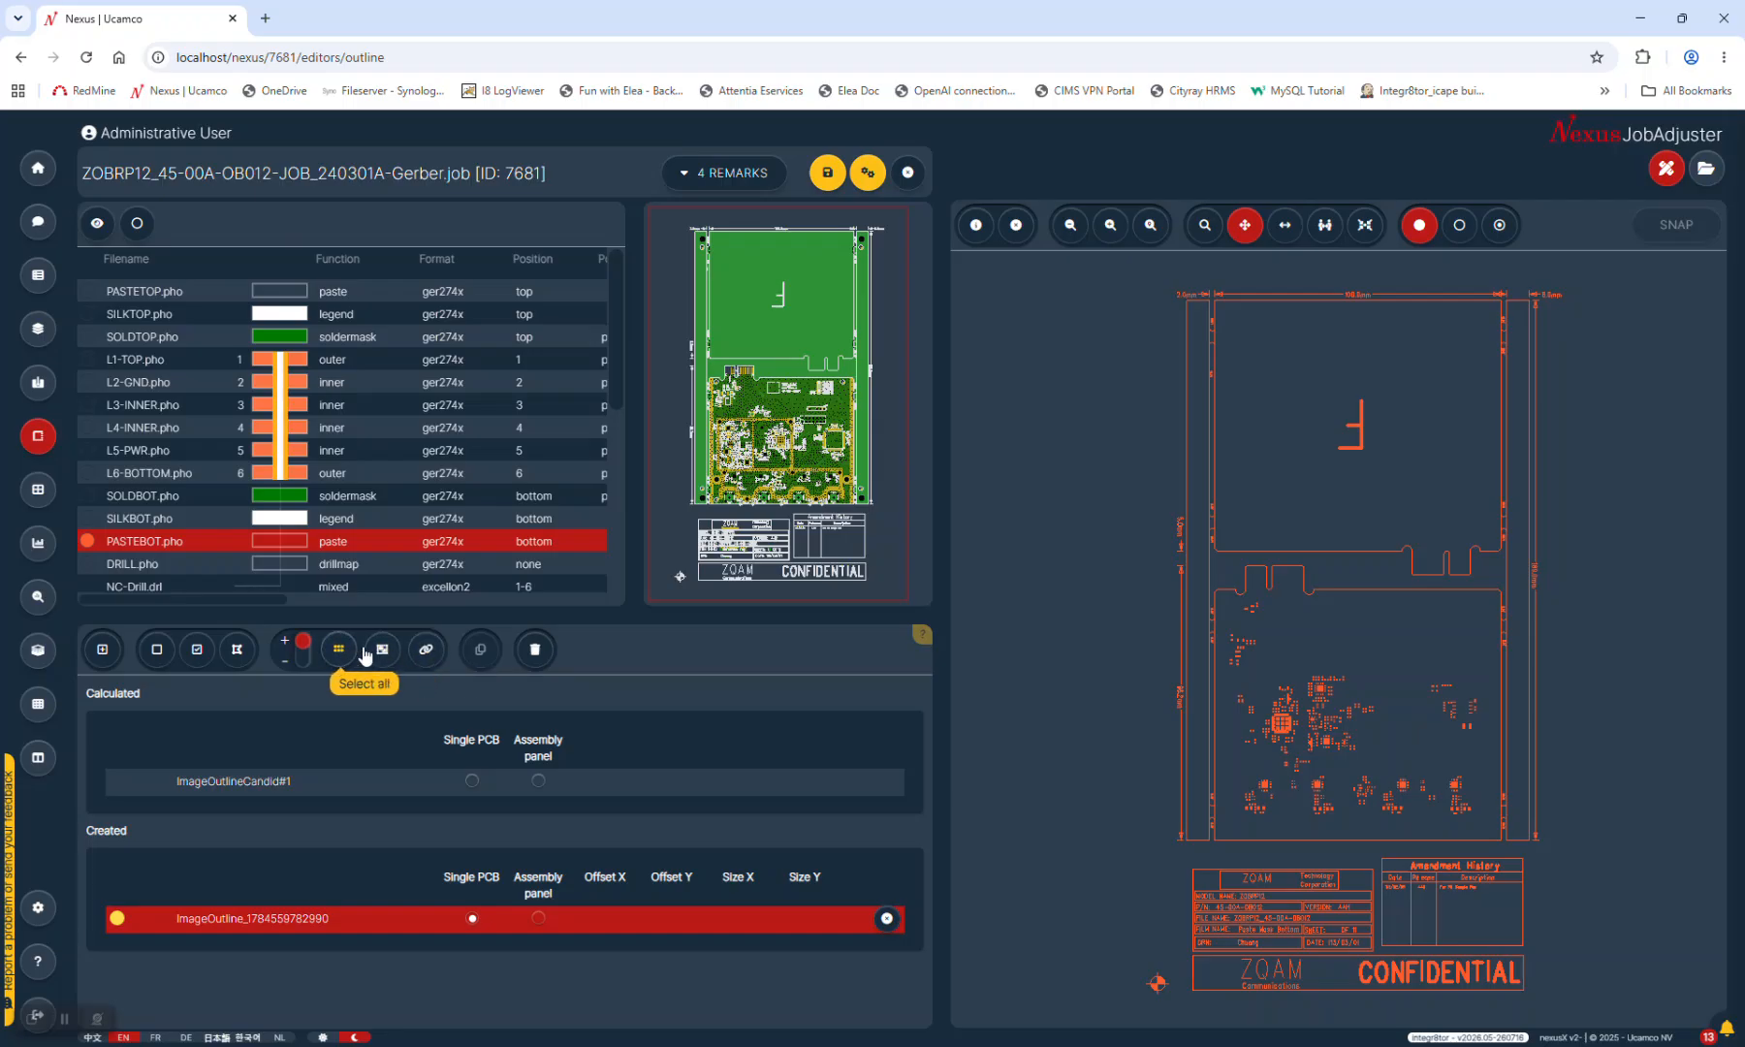
Chain-select the lower board's outline and copy it into the new outline layer
left_click(427, 651)
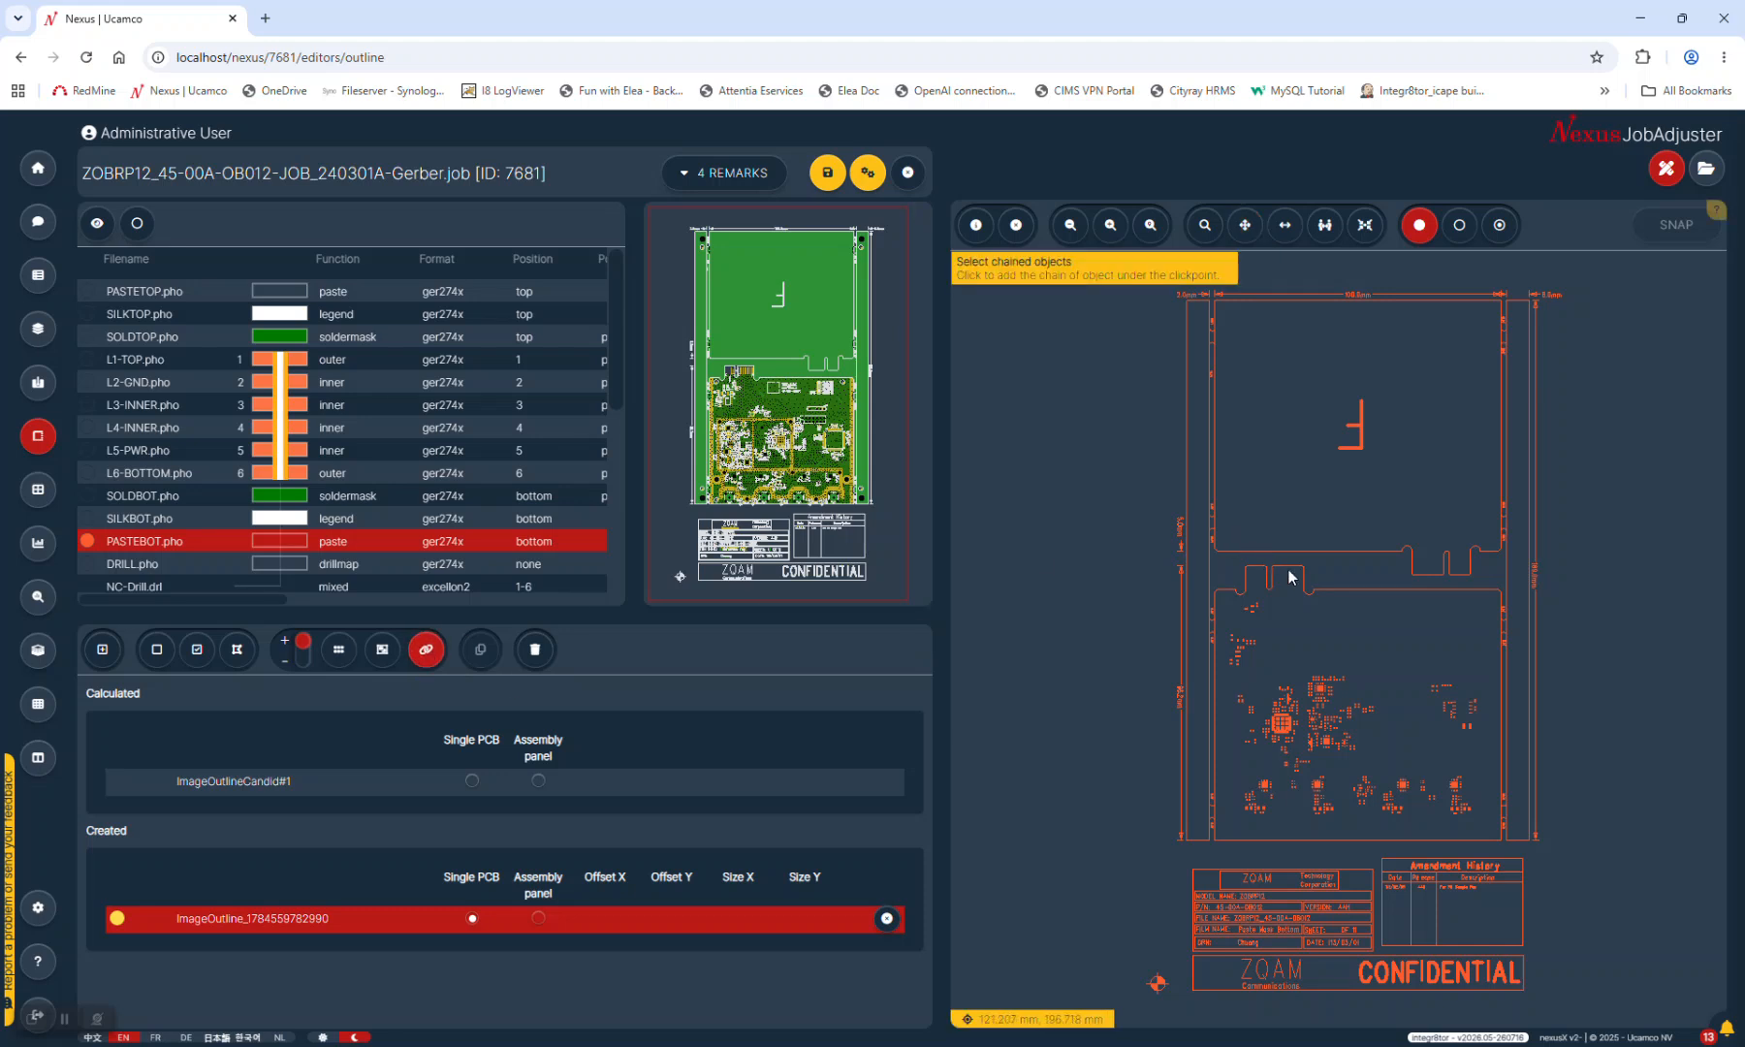
left_click(1315, 590)
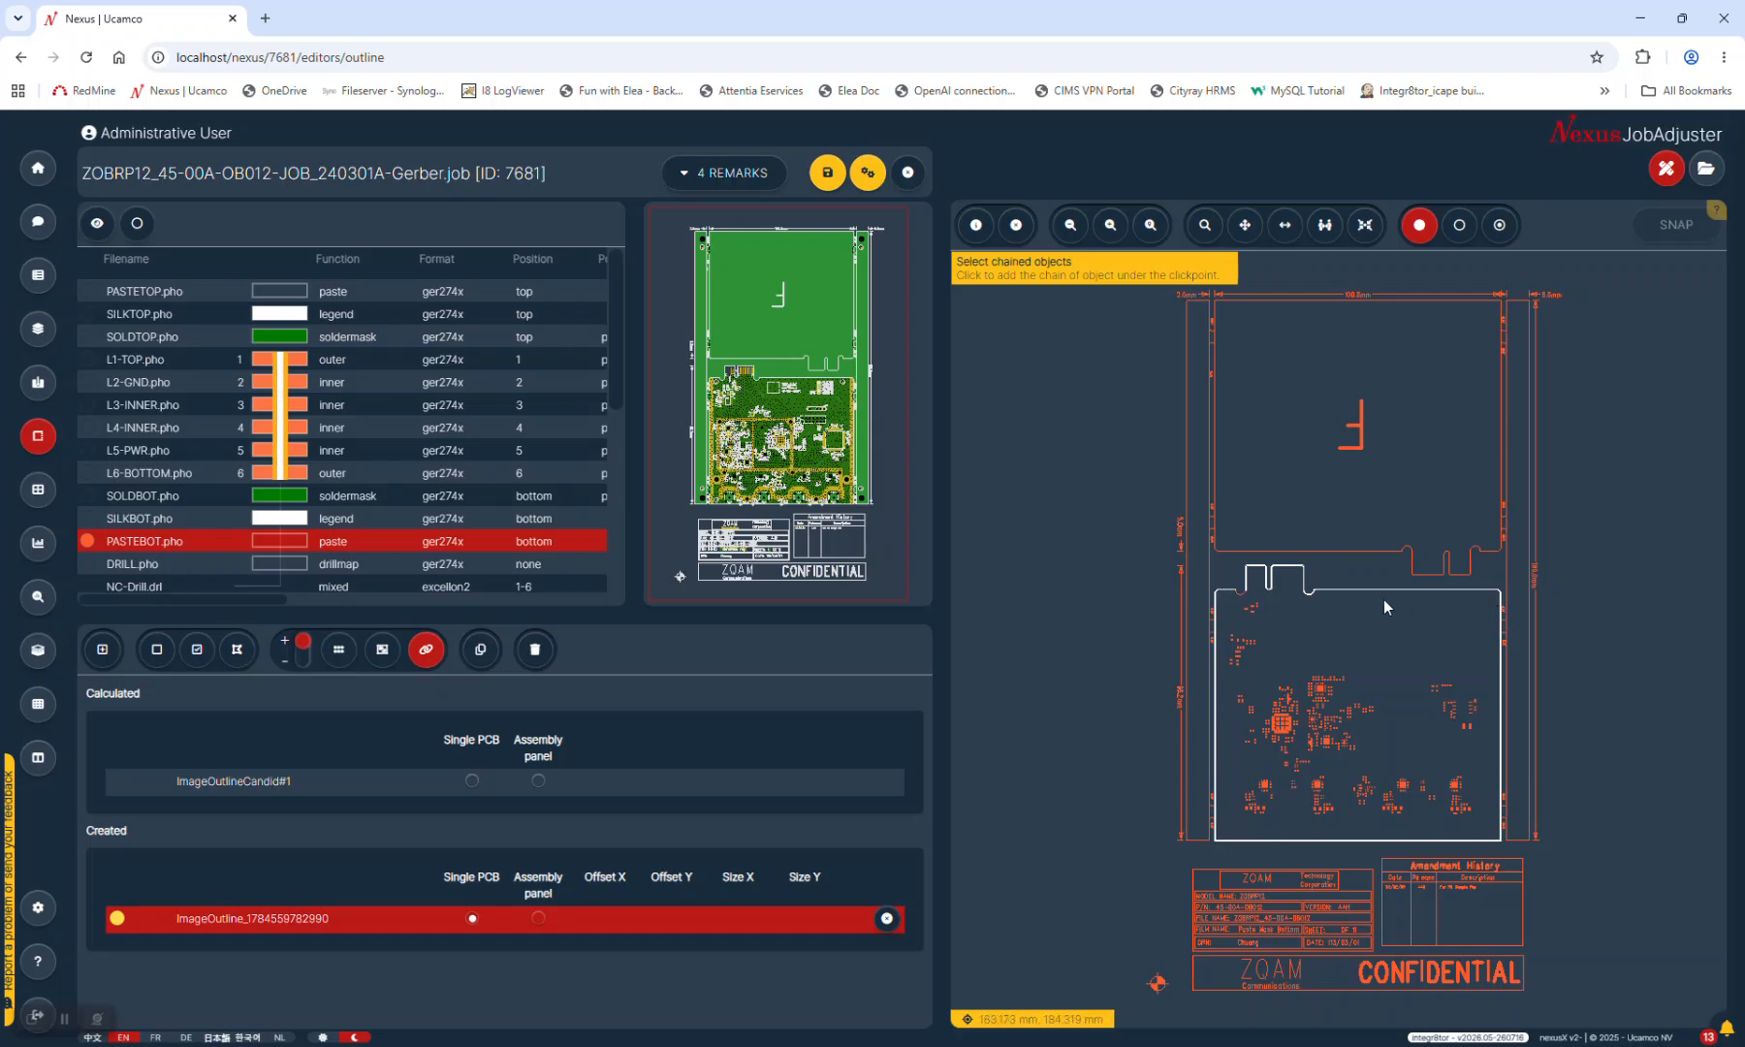
scroll(1234, 593, "up", 2)
scroll(1242, 592, "up", 3)
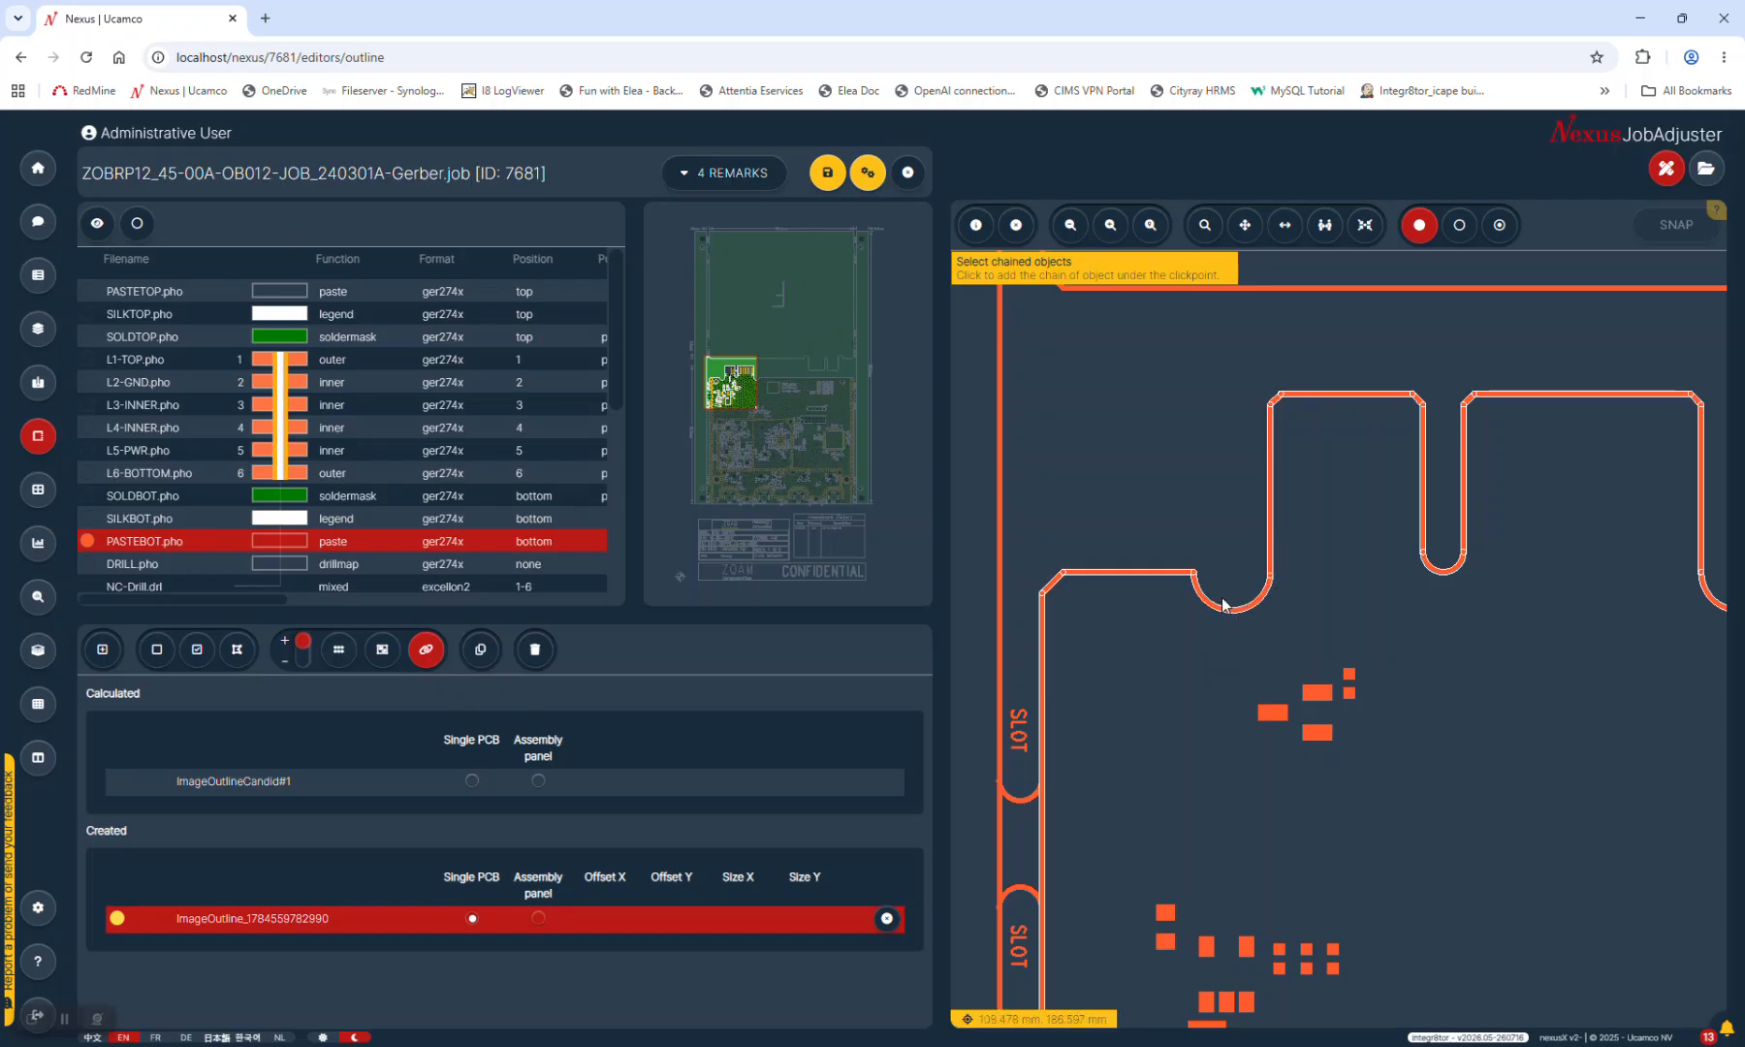
left_click(1150, 227)
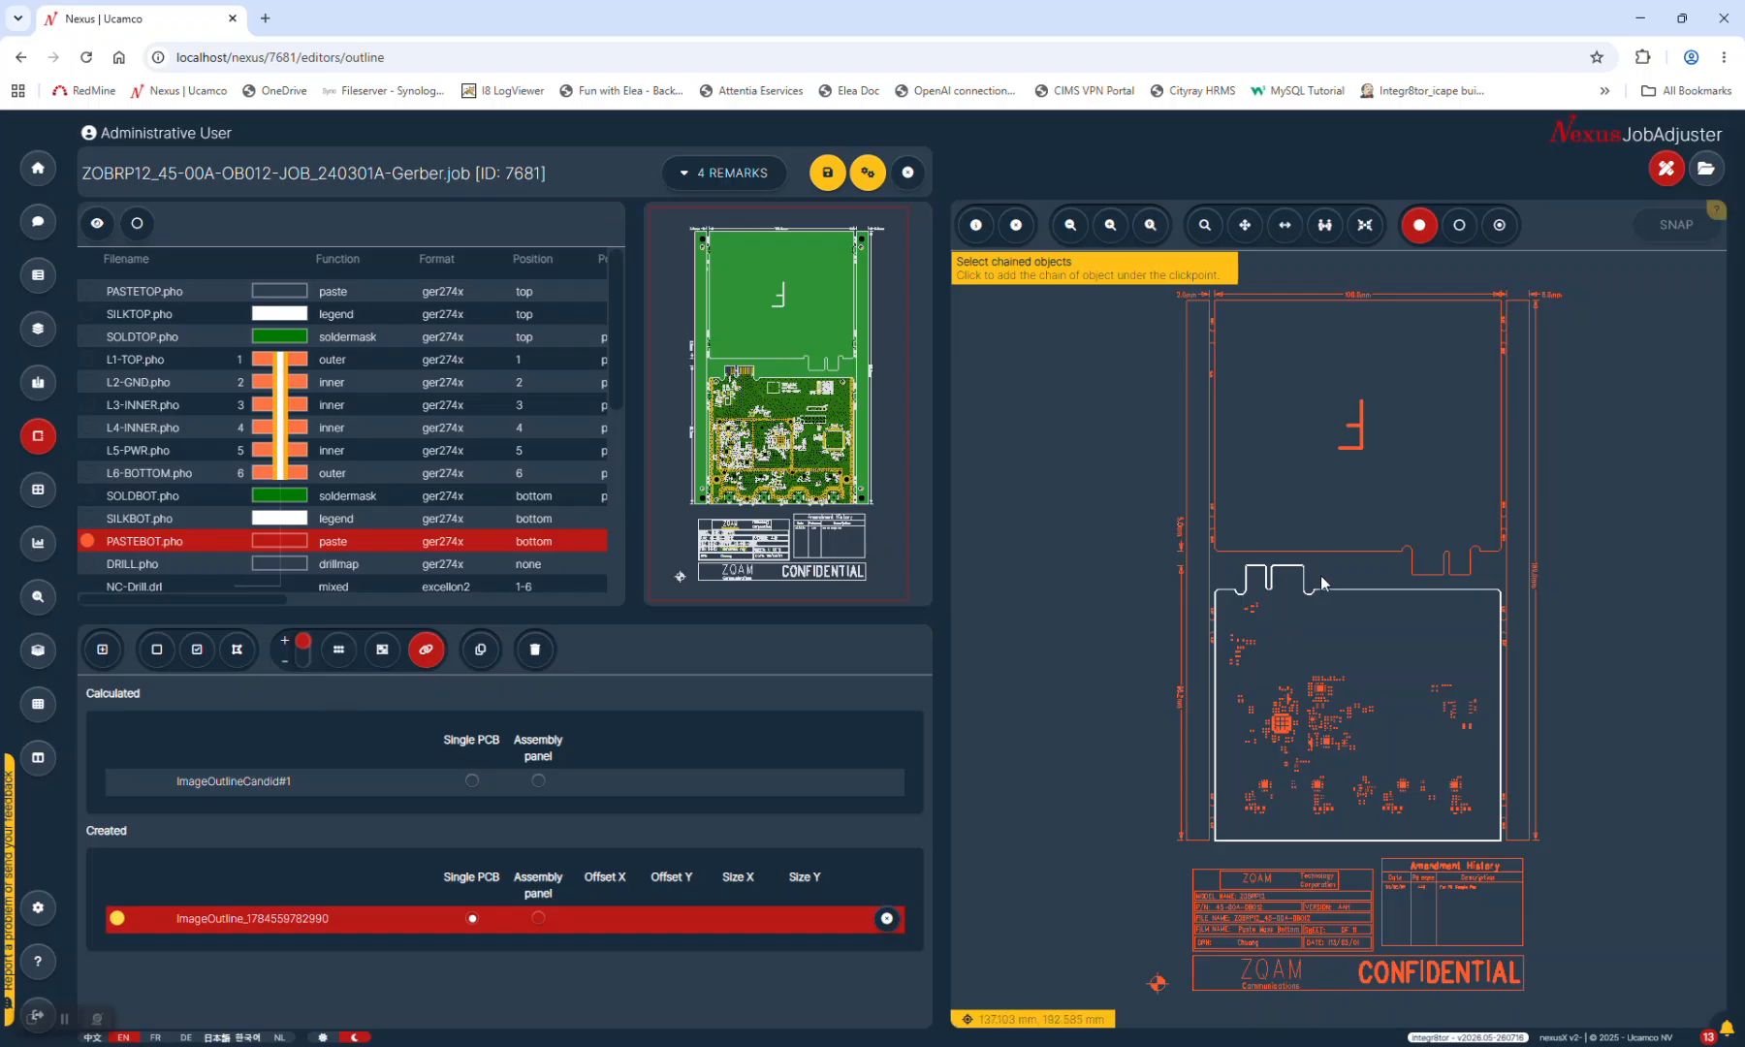
left_click(480, 658)
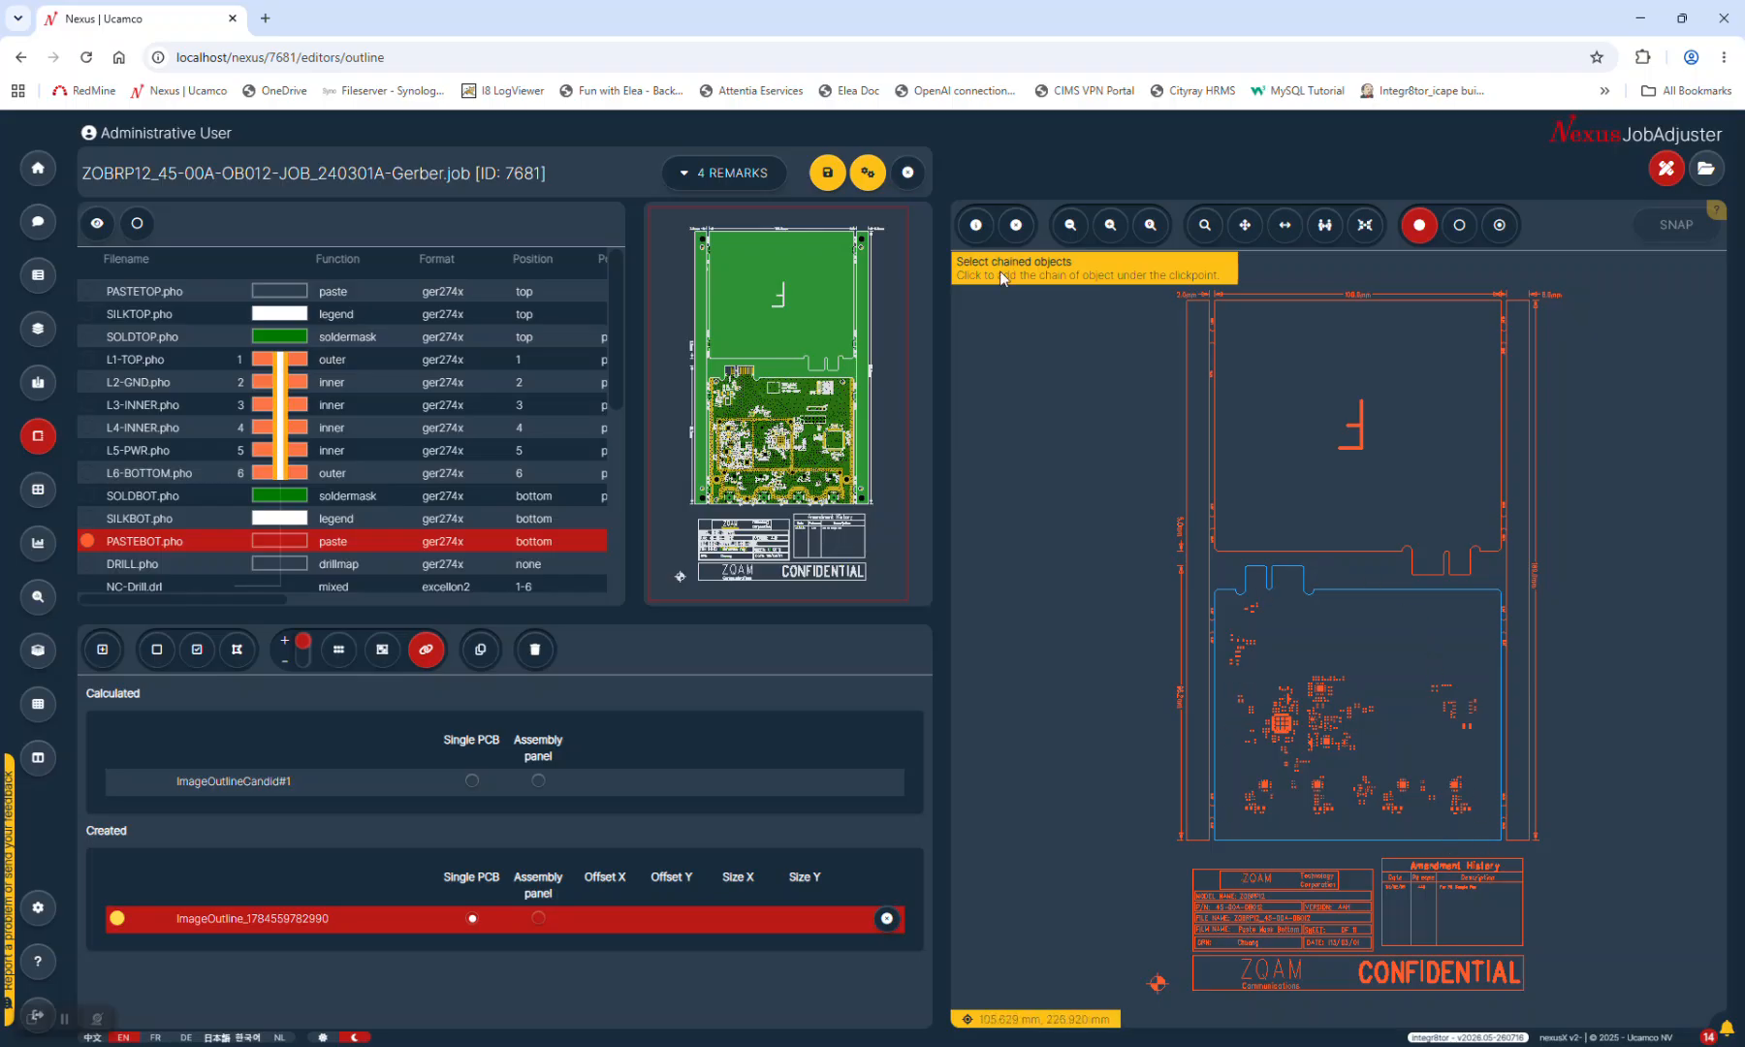
Close job 7681 for reprocessing and view its layers and board preview in the queue
left_click(868, 173)
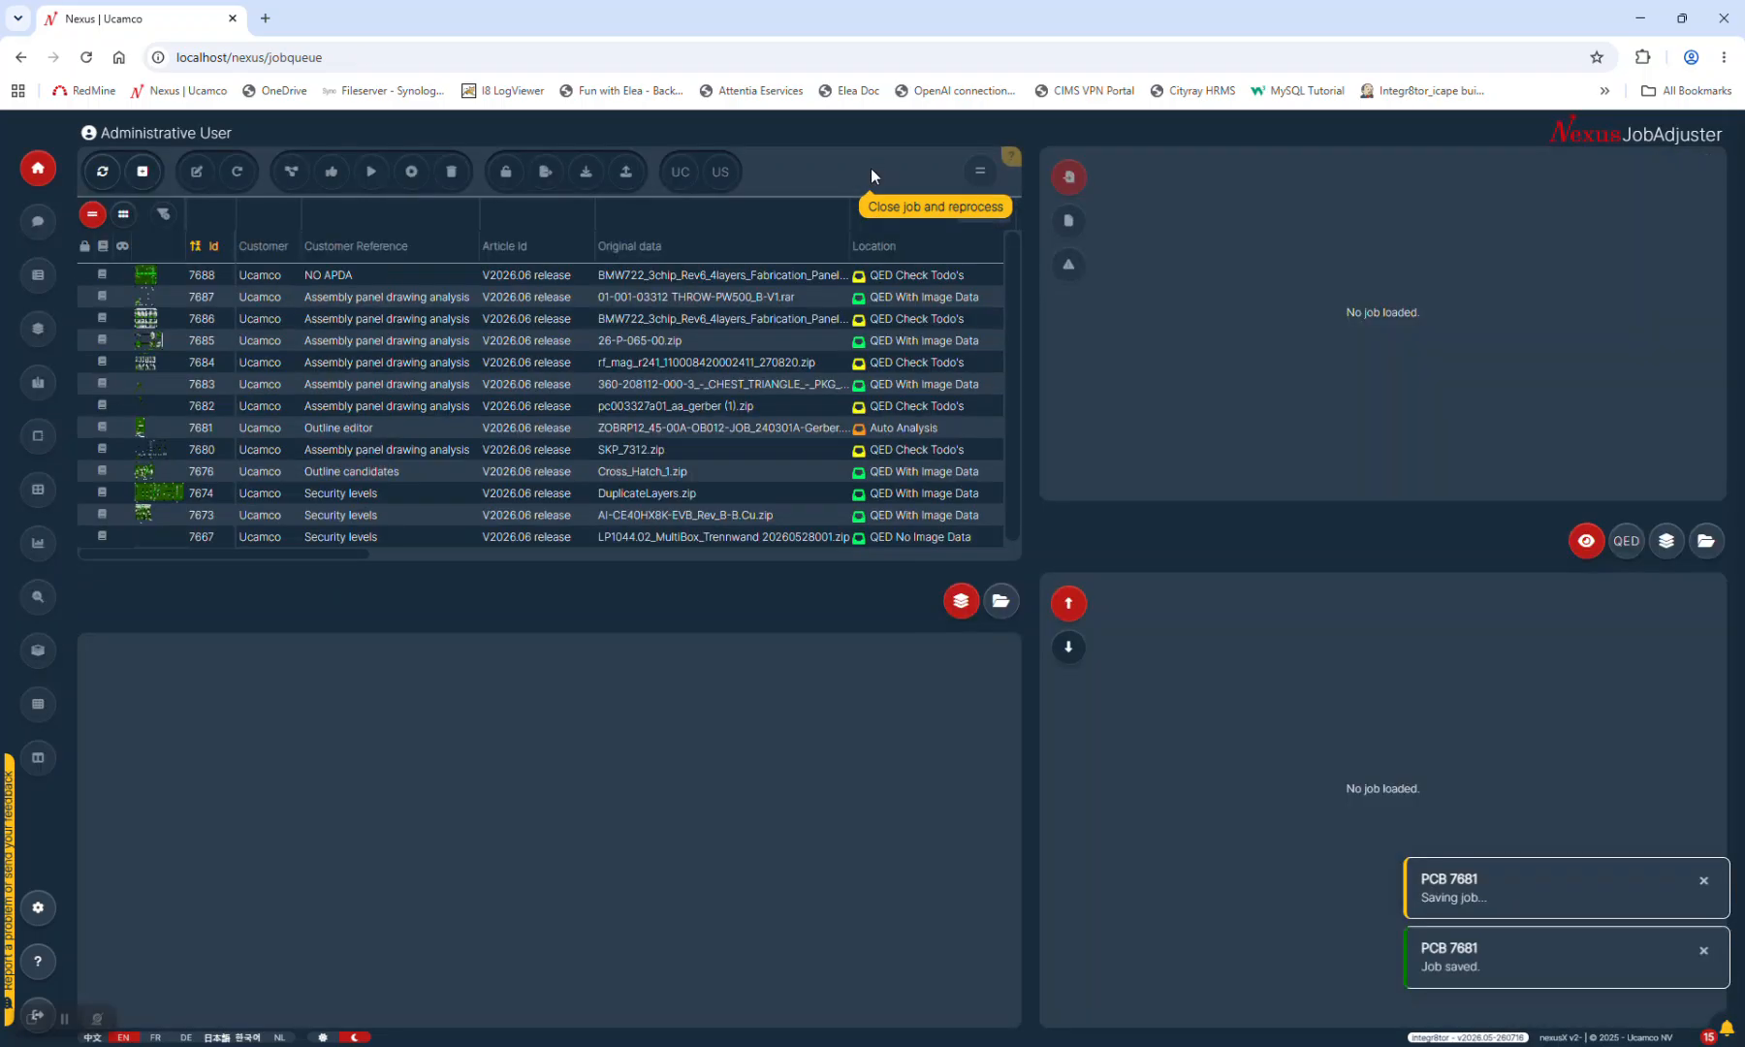
left_click(873, 429)
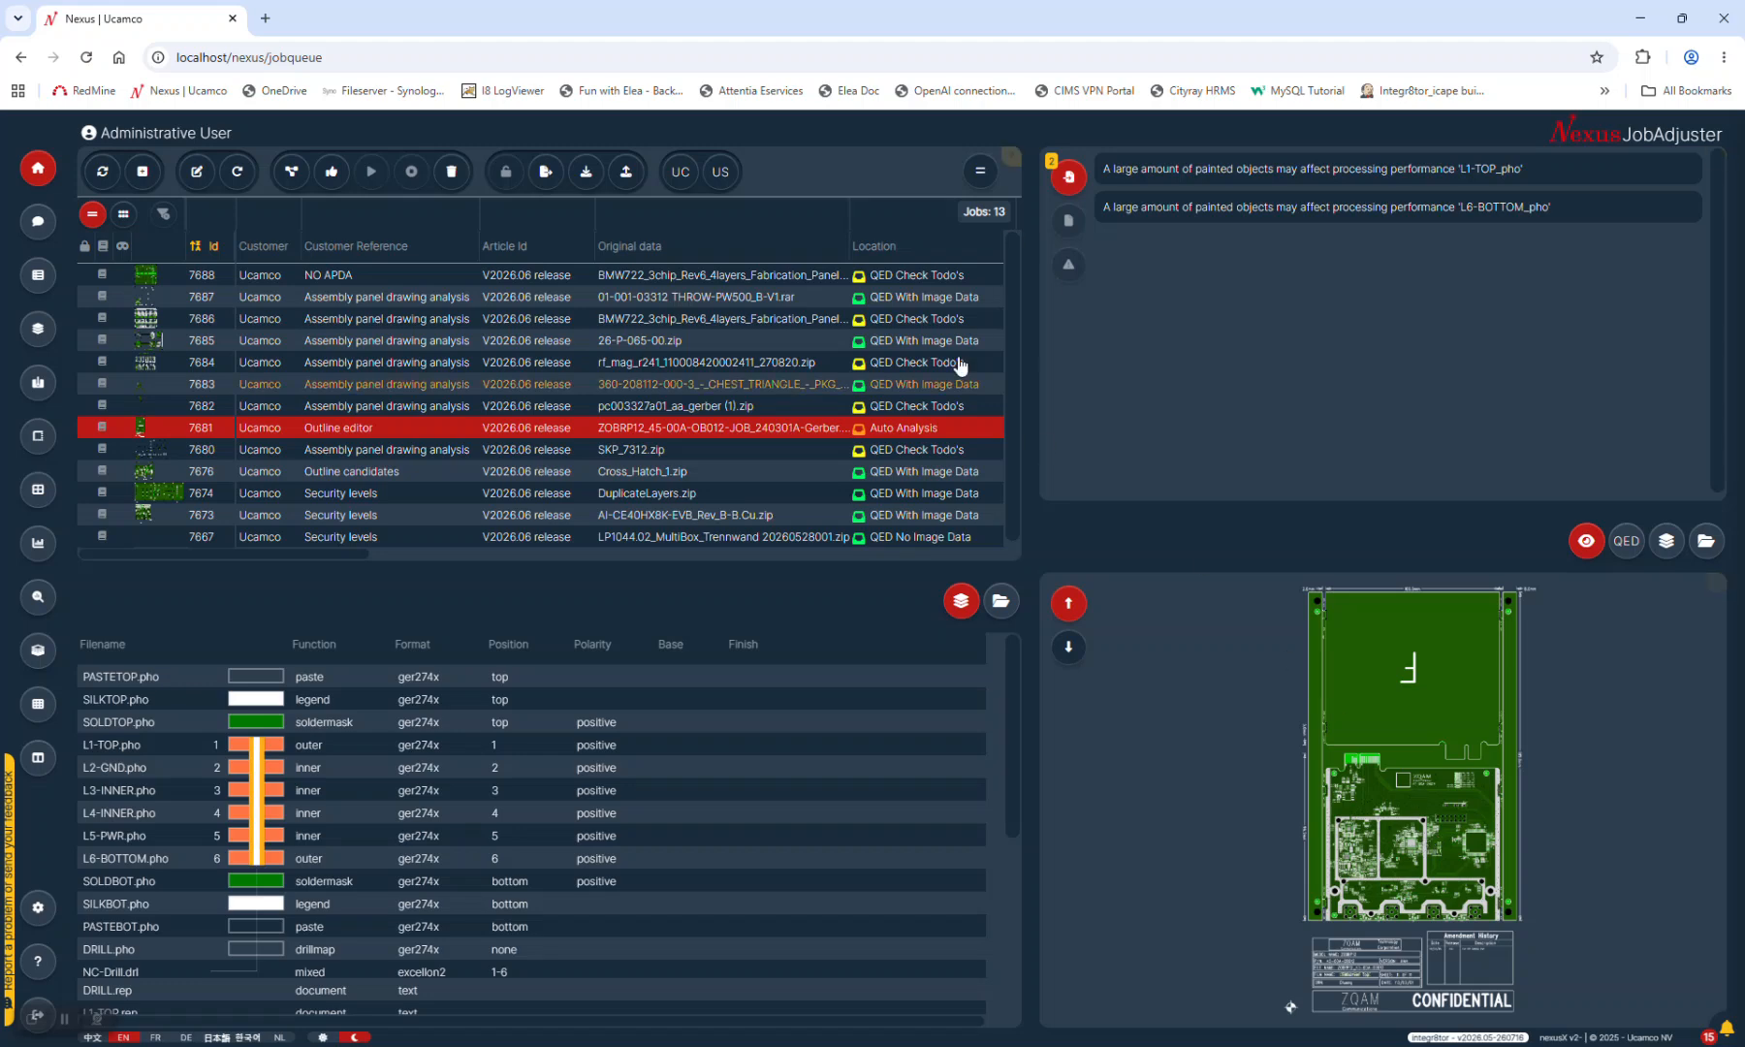
left_click(933, 449)
left_click(952, 434)
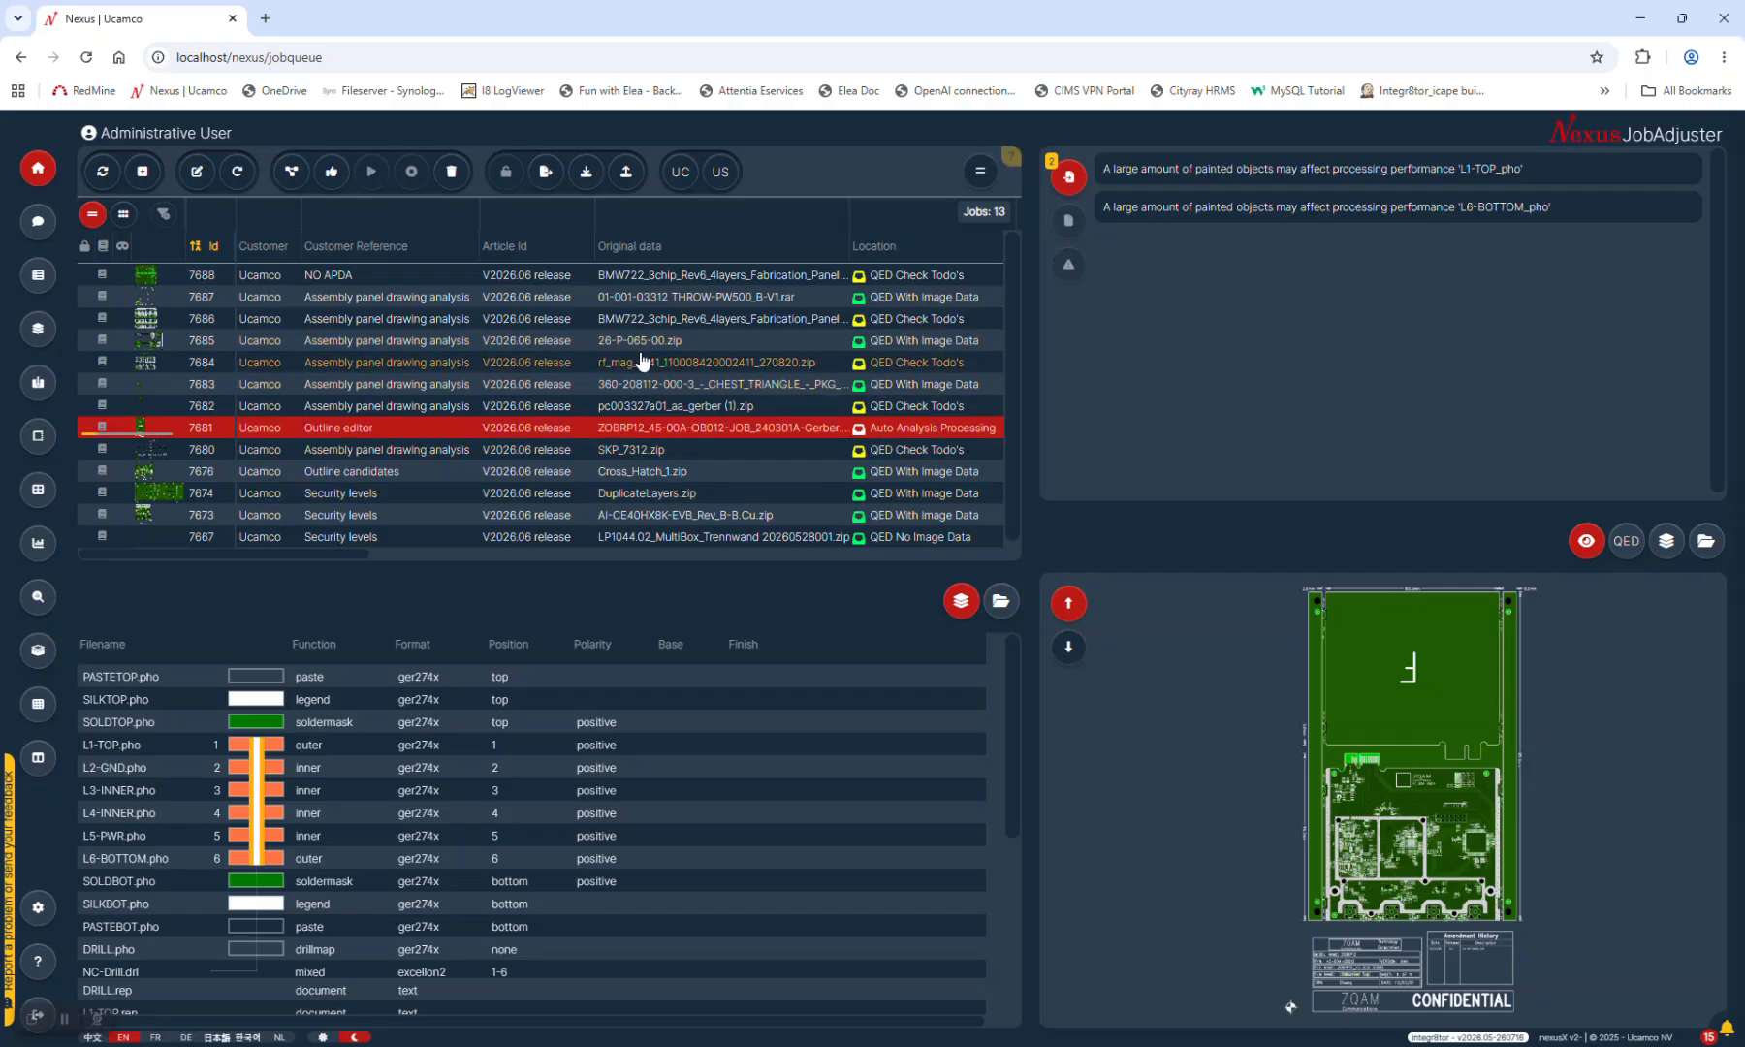
Open job 7688 in the outline editor, inspect ImageOutlineCandid#1, then close the job
left_click(675, 327)
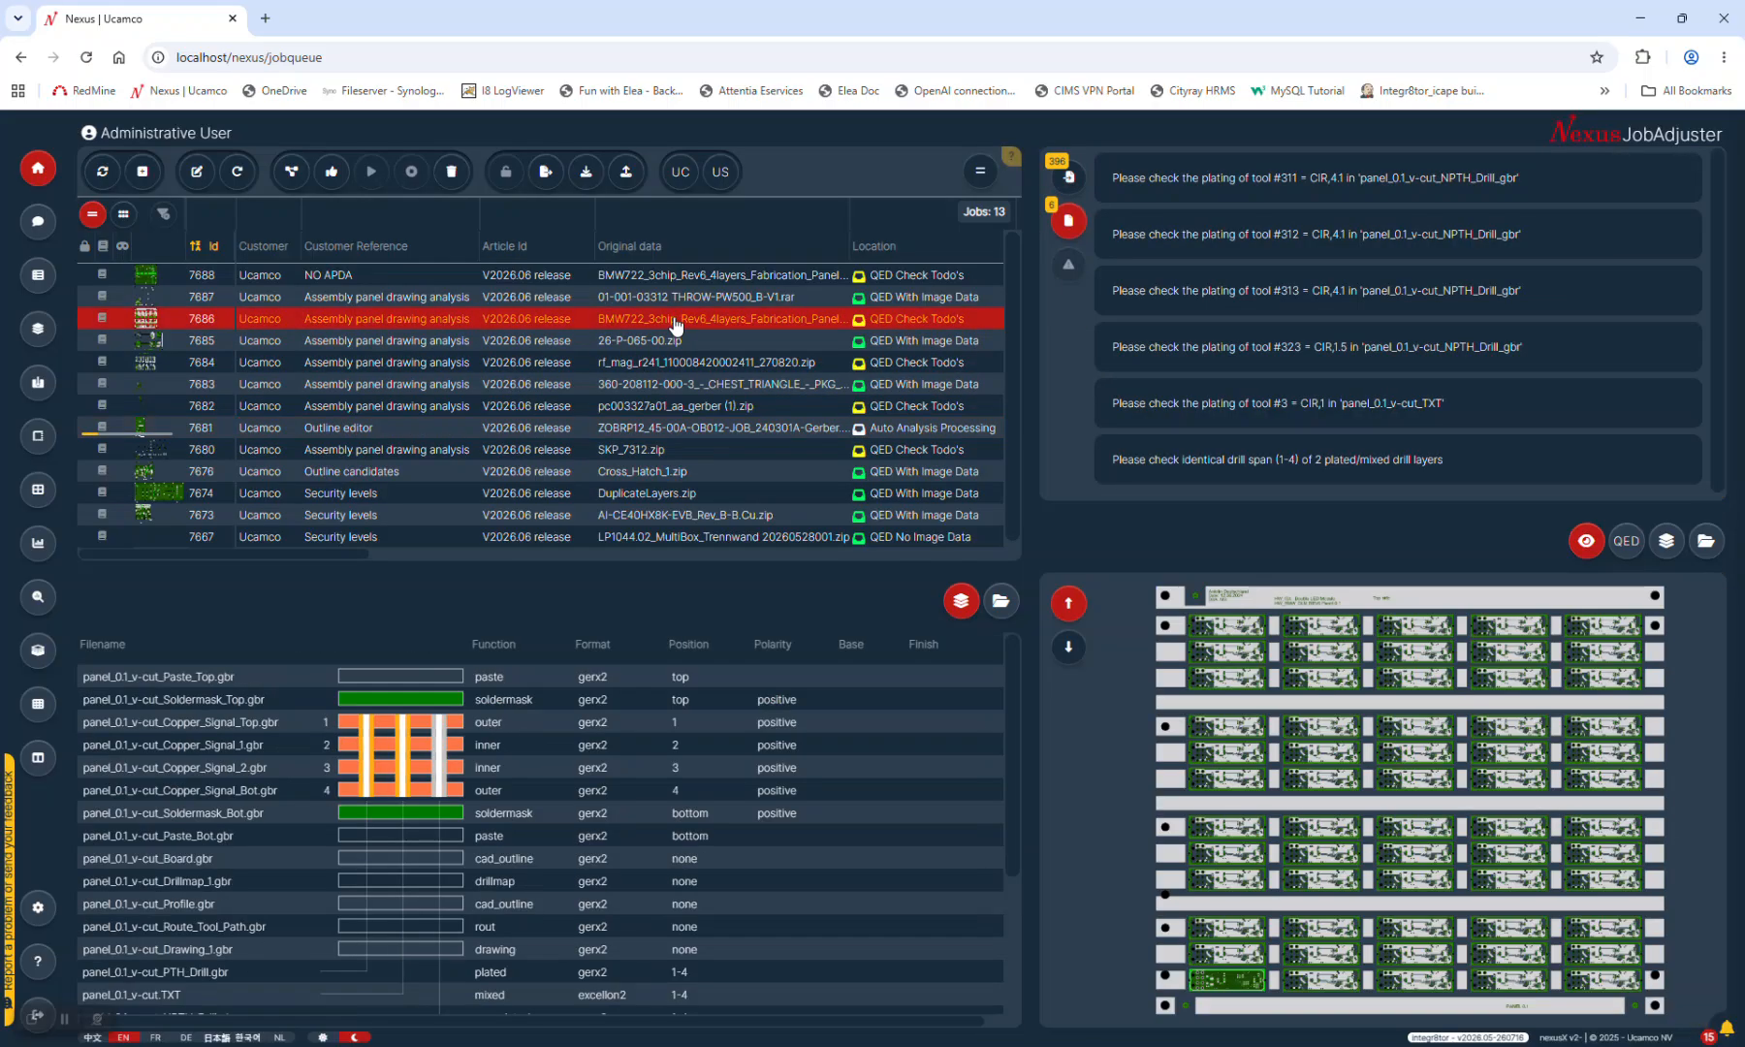
left_click(674, 279)
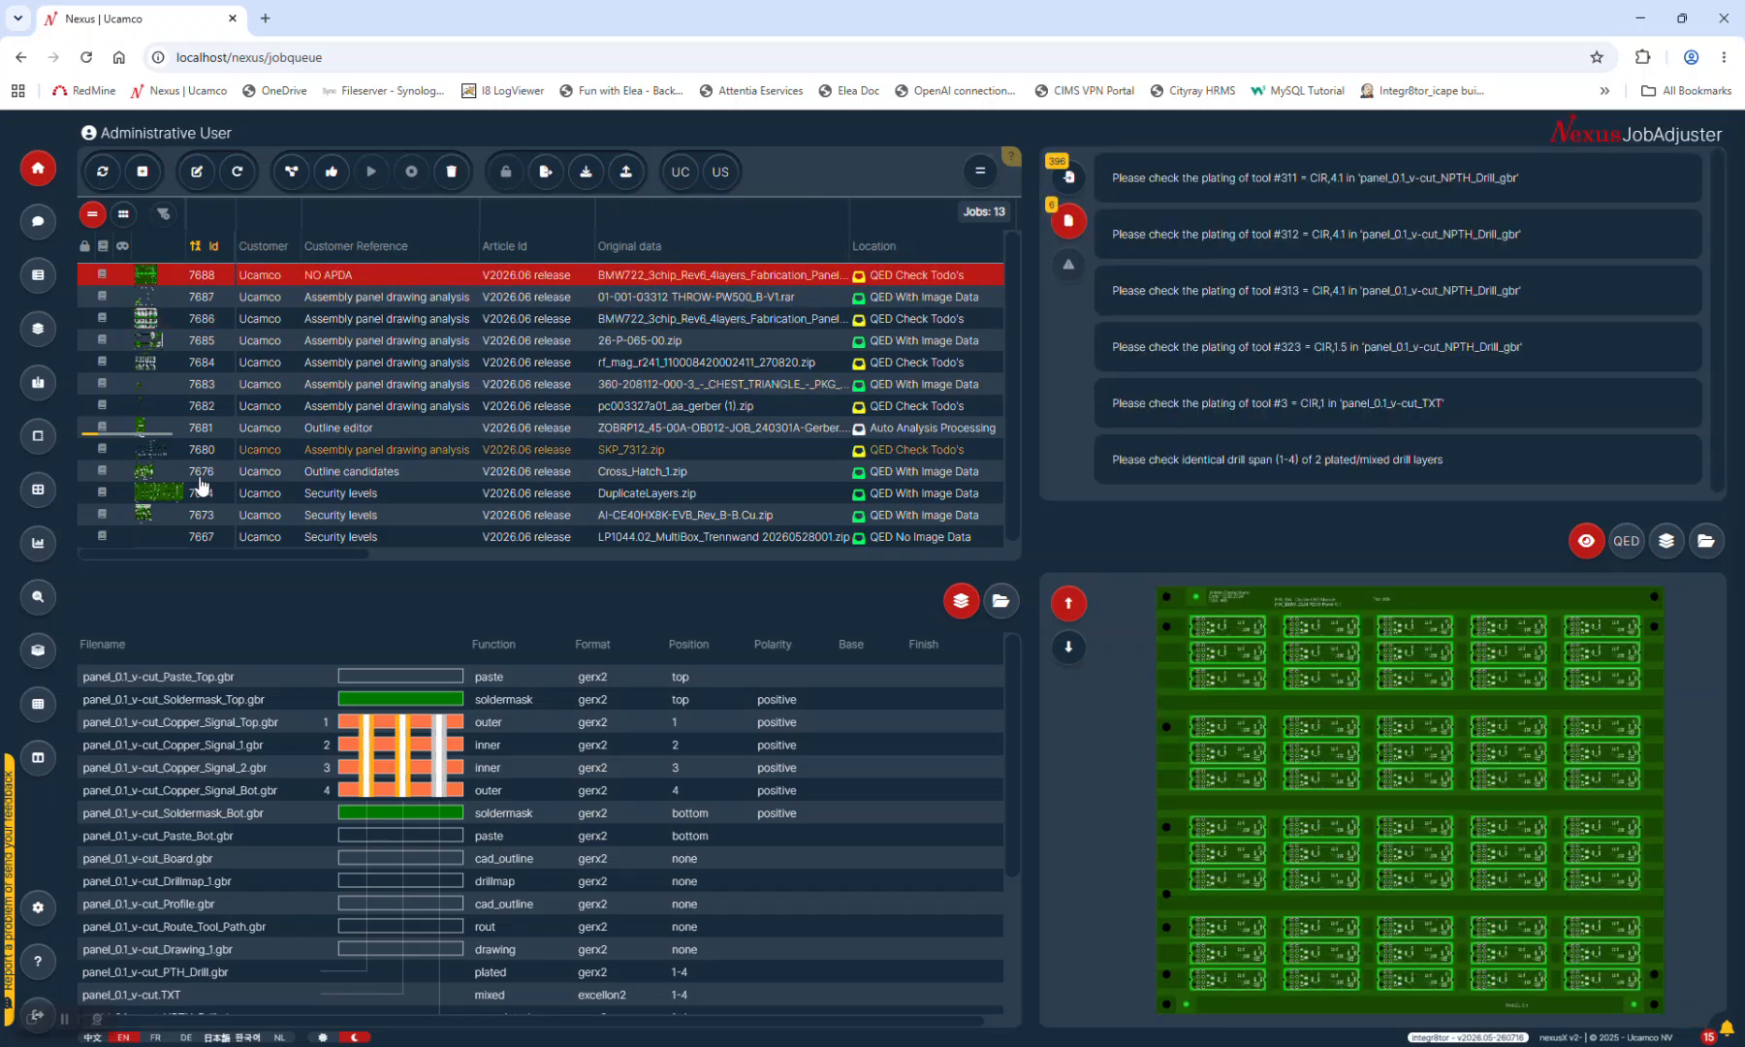
left_click(39, 442)
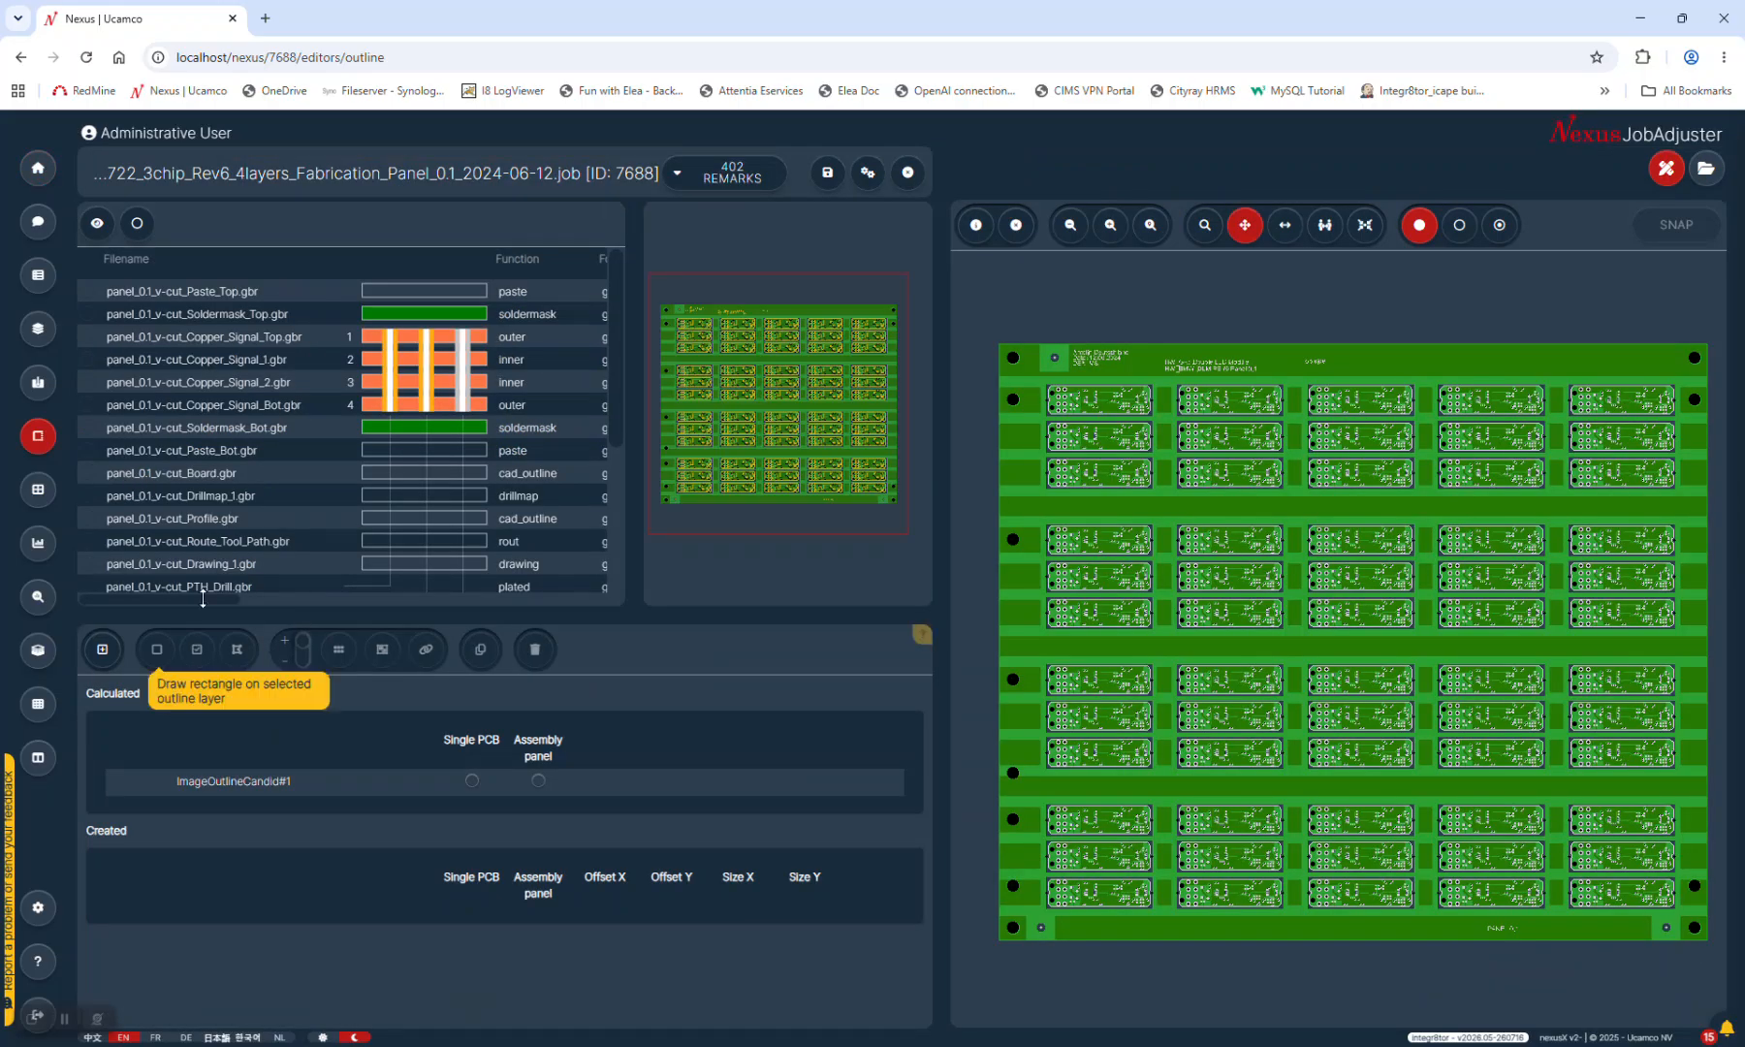
left_click(215, 790)
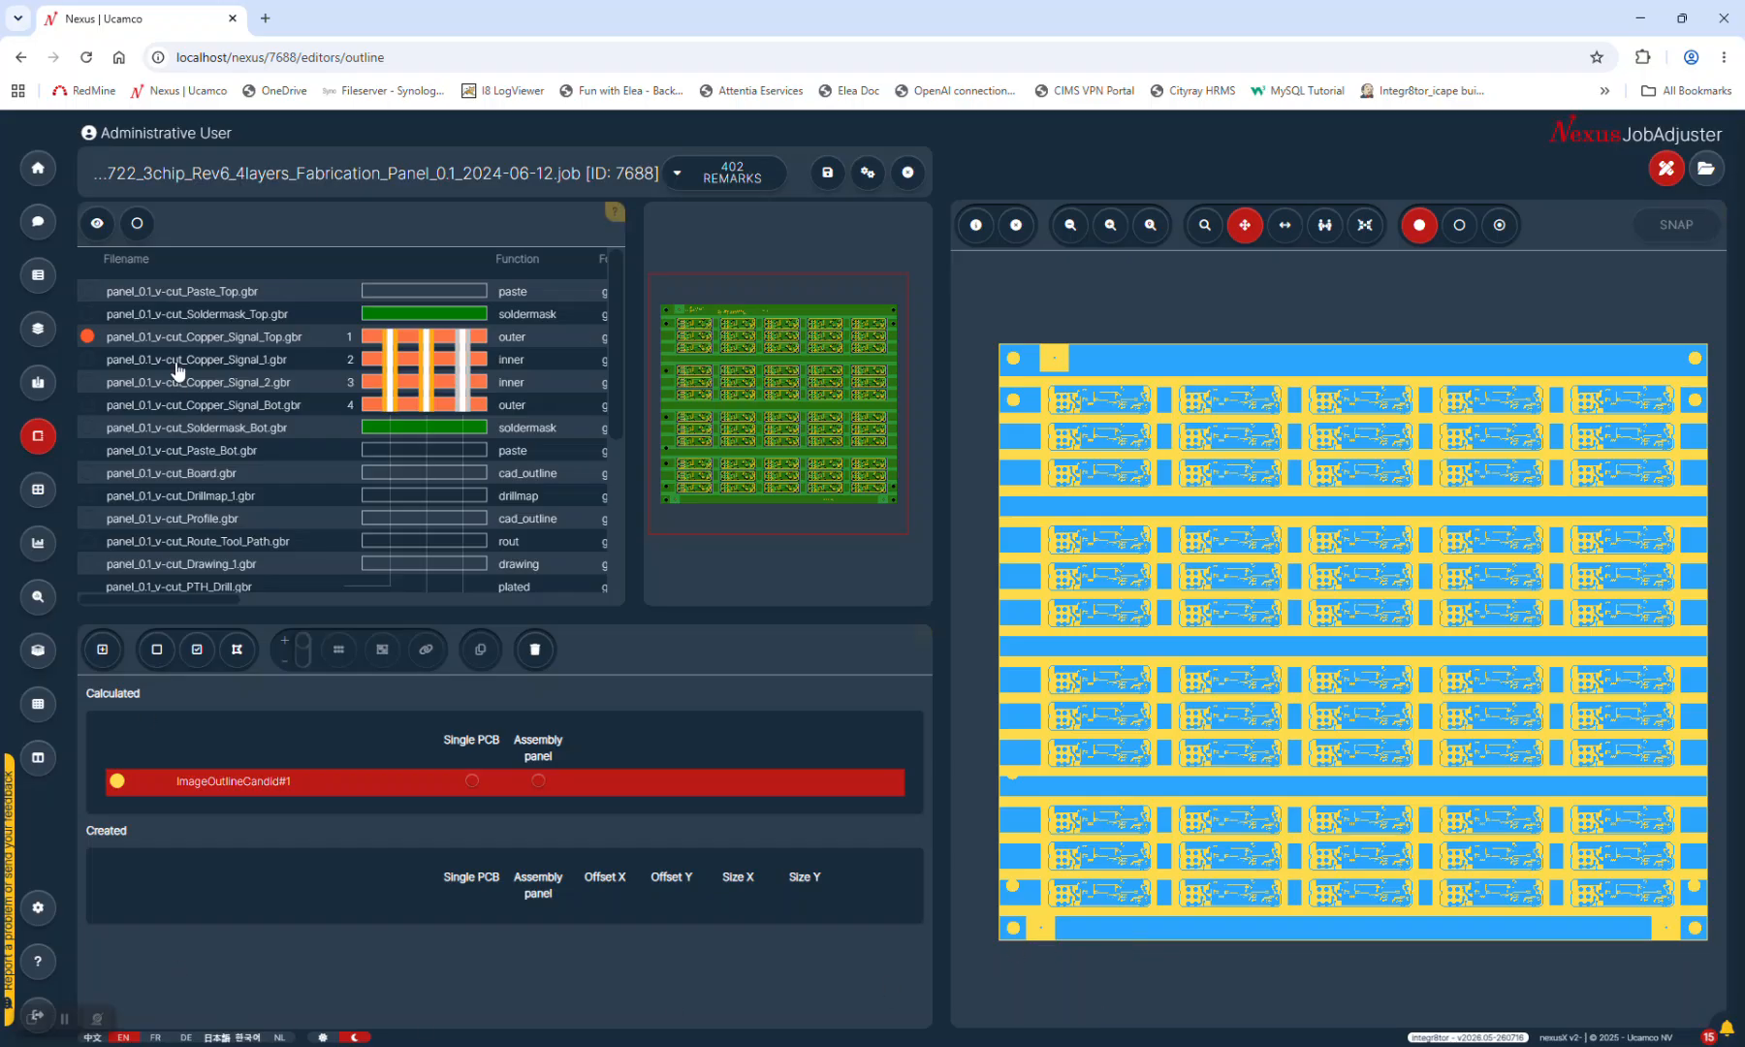
scroll(581, 472, "down", 2)
scroll(579, 472, "down", 1)
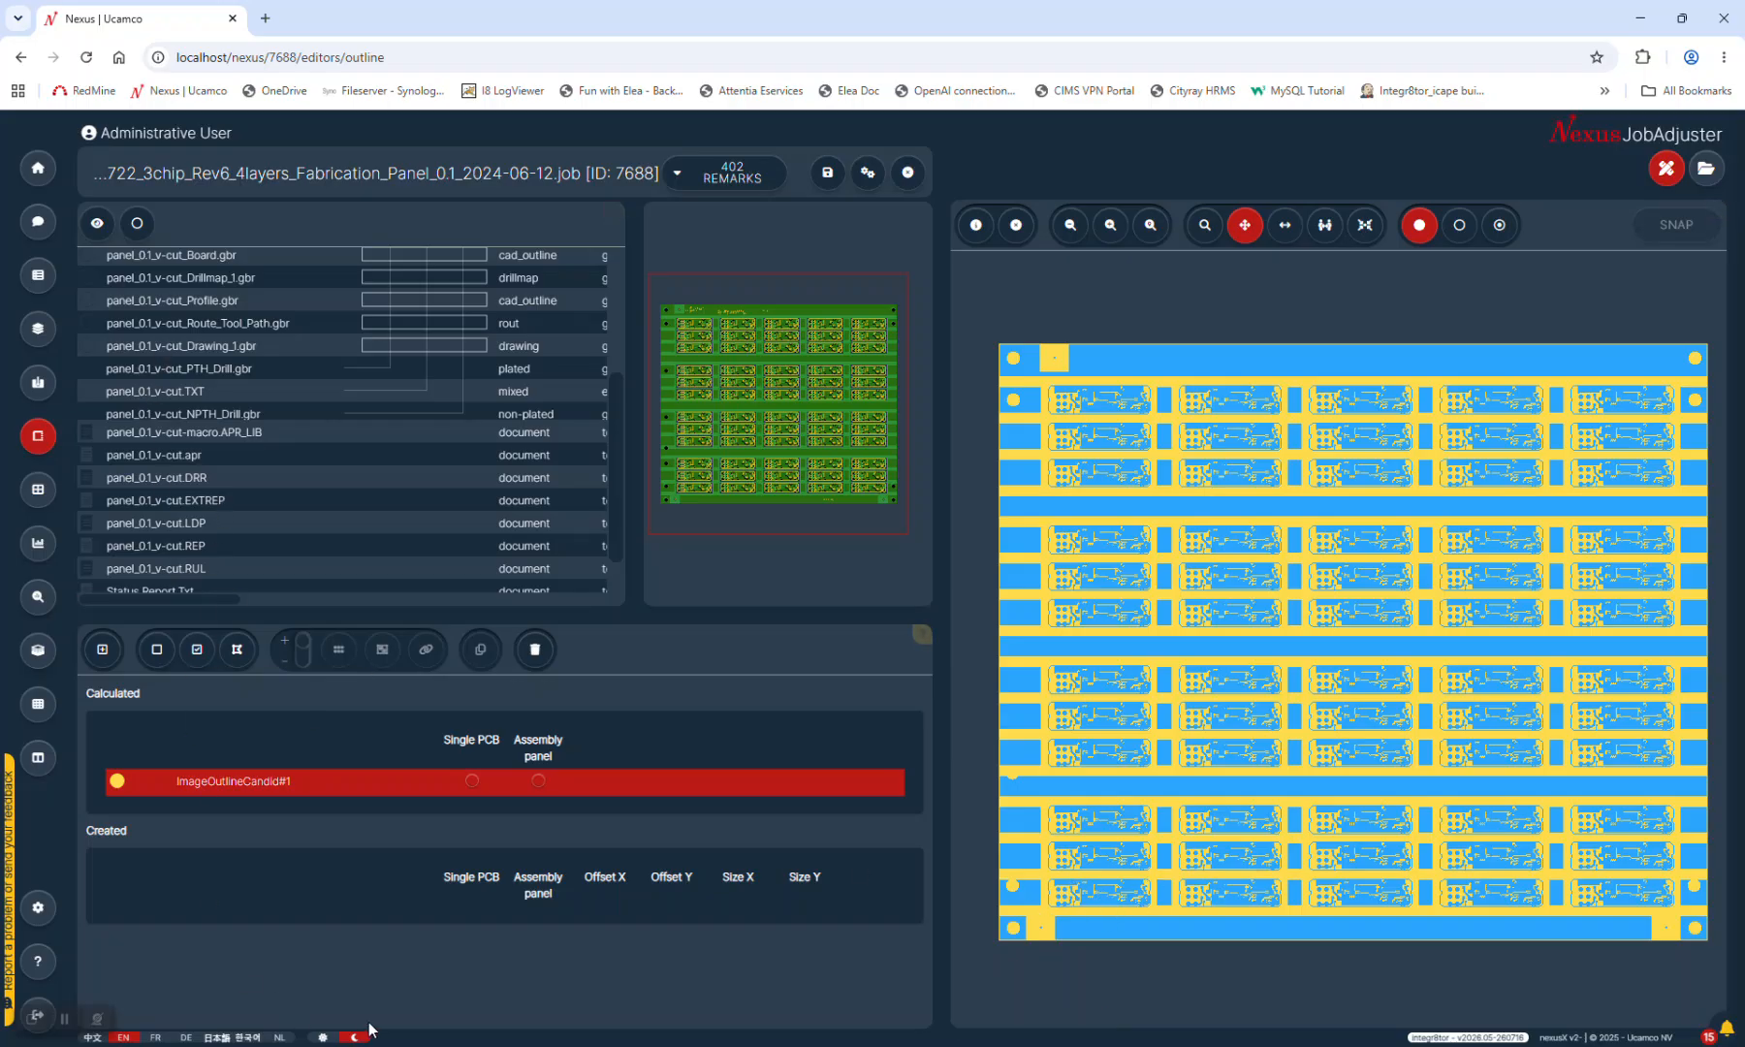
left_click(909, 173)
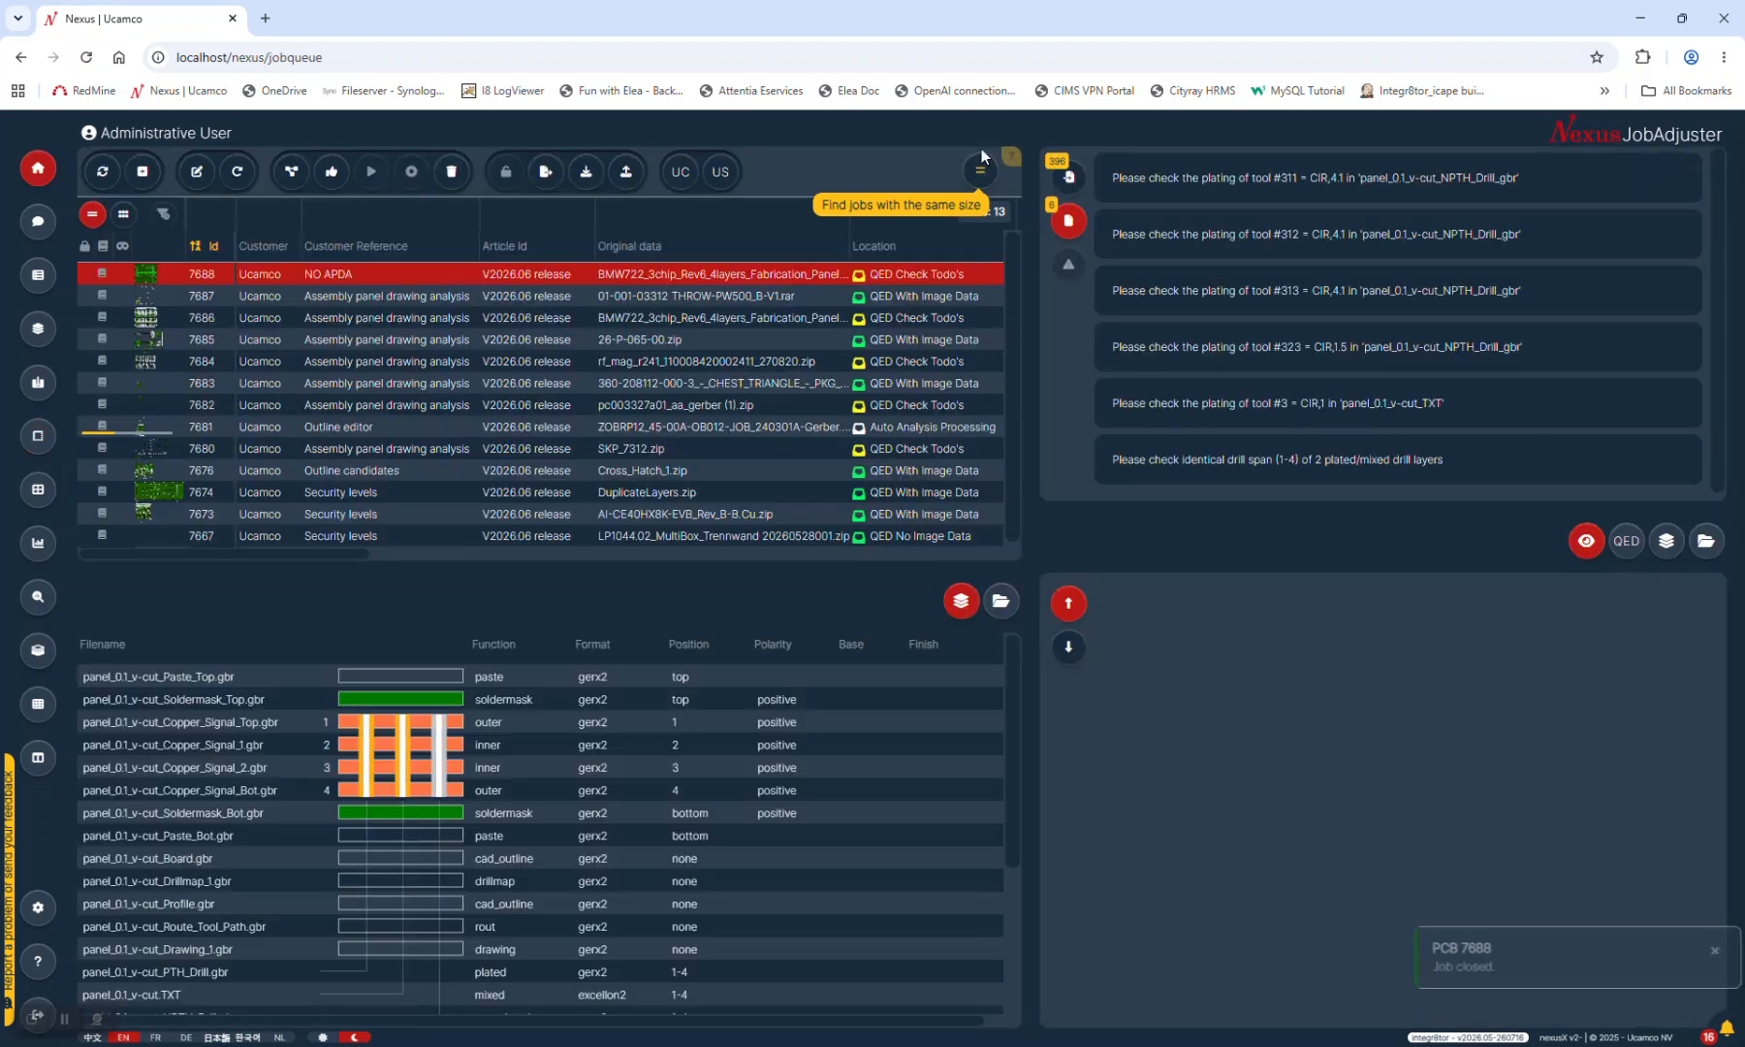
Select job 7685 (26-P-065-00) in the queue to load its layers and preview
left_click(914, 434)
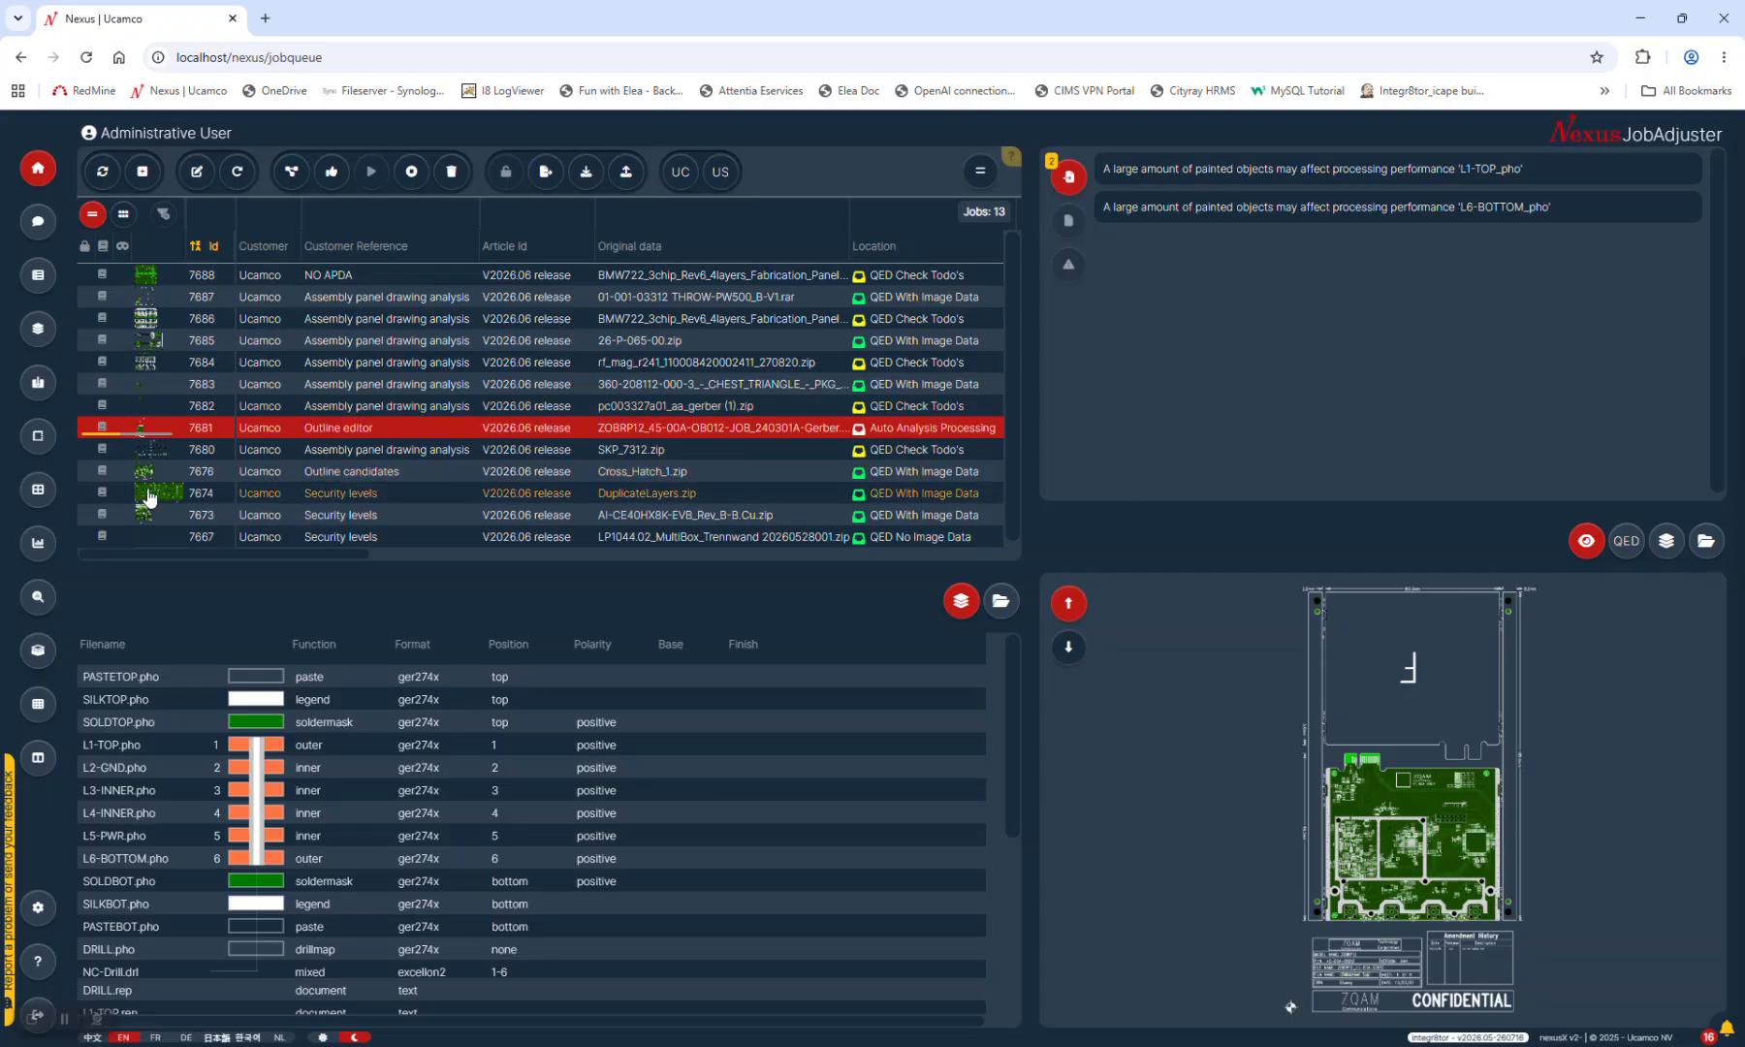
left_click(631, 348)
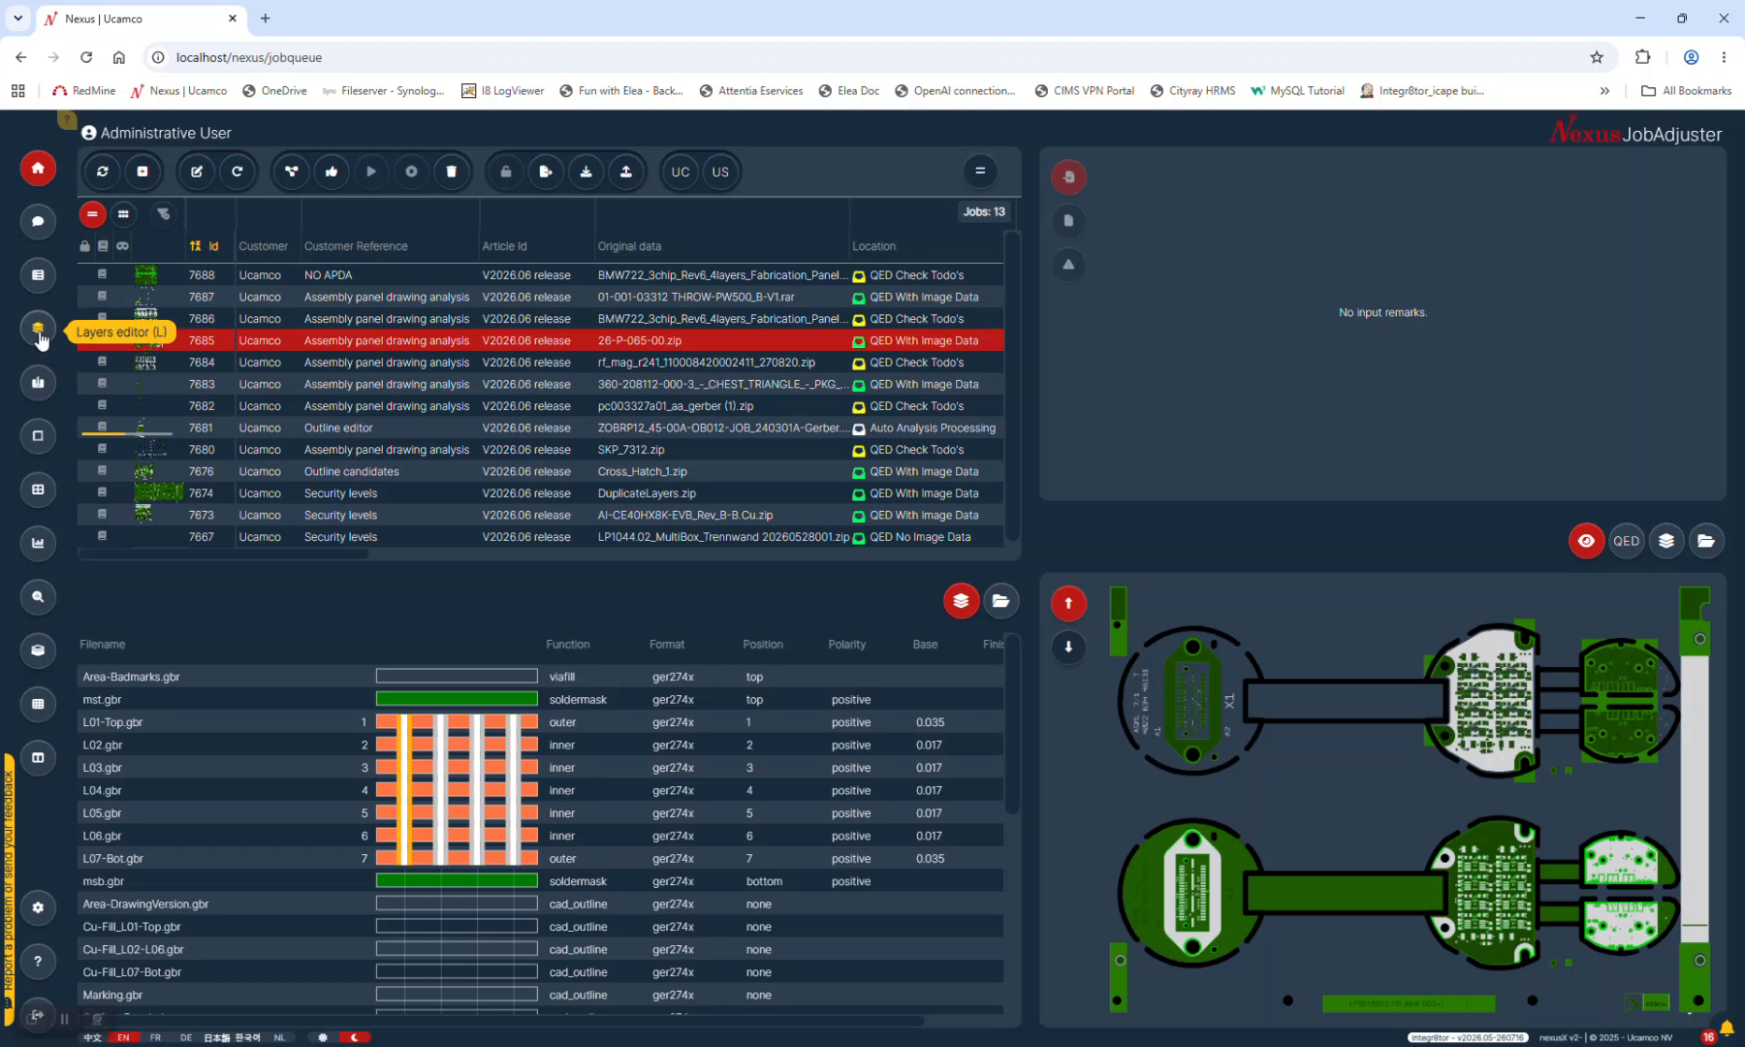
Open job 7685 in the layers editor, show only L01-Top.gbr, and zoom onto its pads
left_click(38, 333)
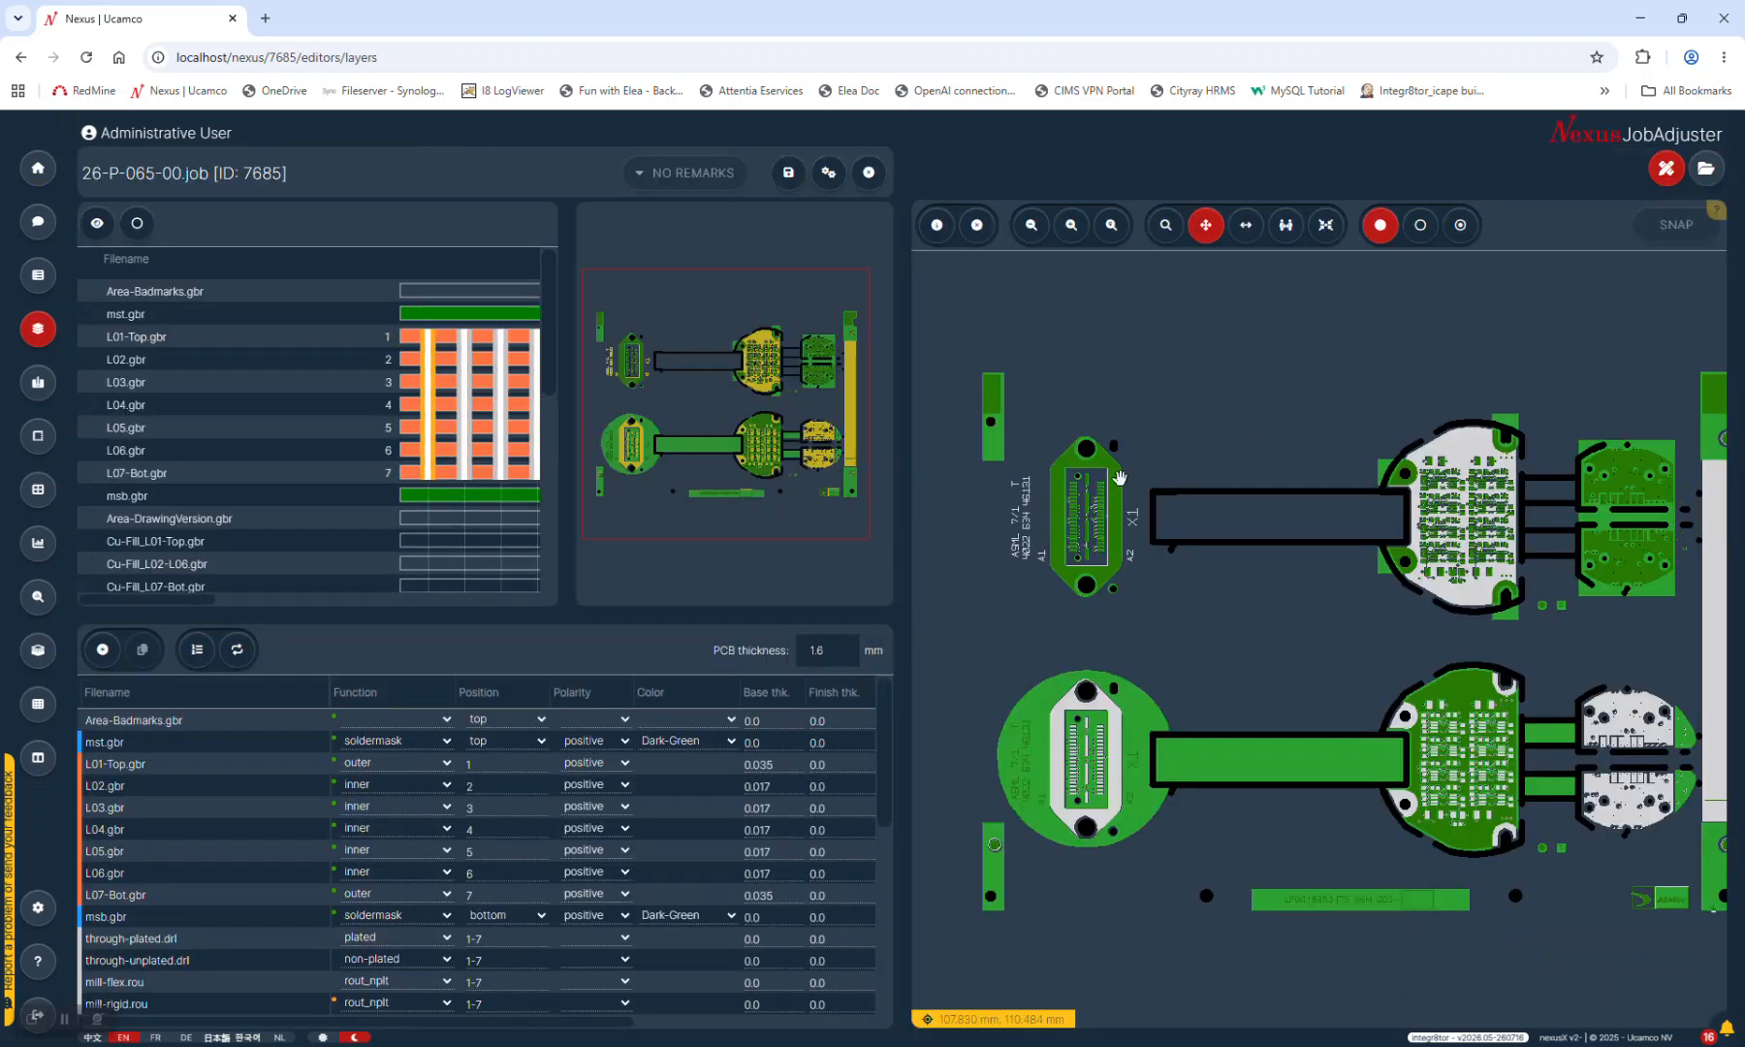
left_click(87, 337)
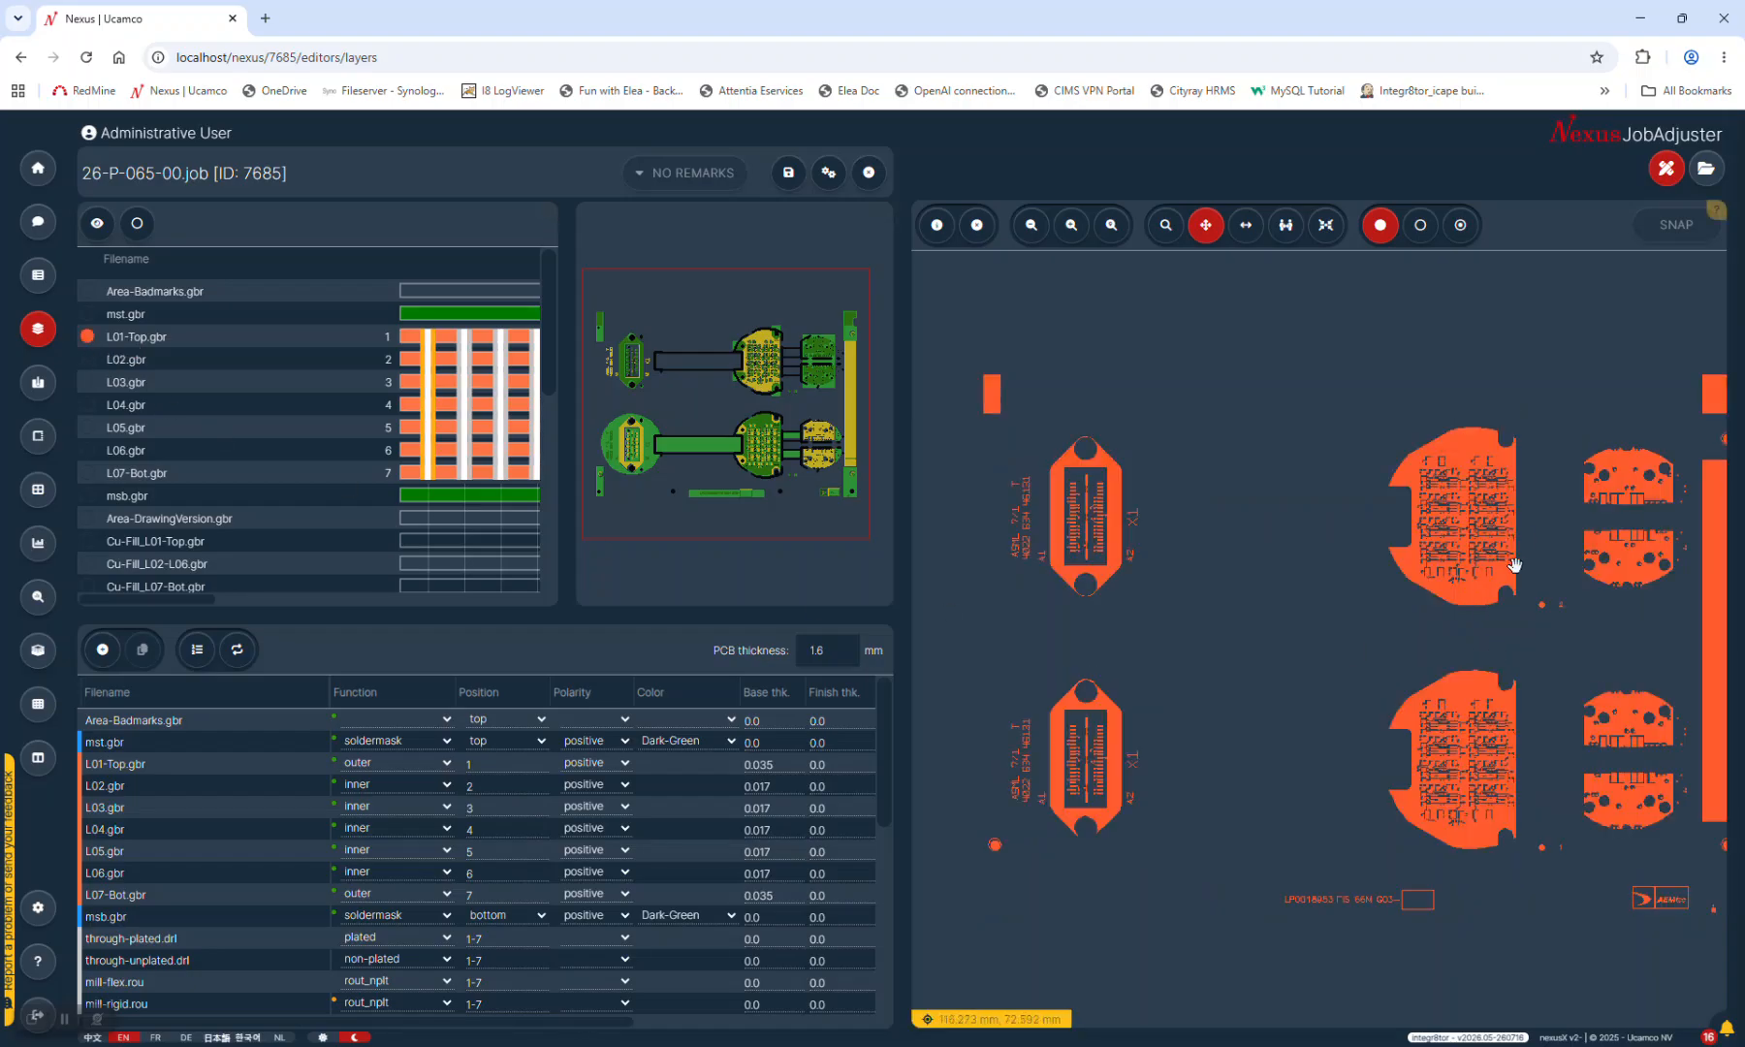
scroll(1488, 545, "up", 5)
scroll(1488, 545, "up", 5)
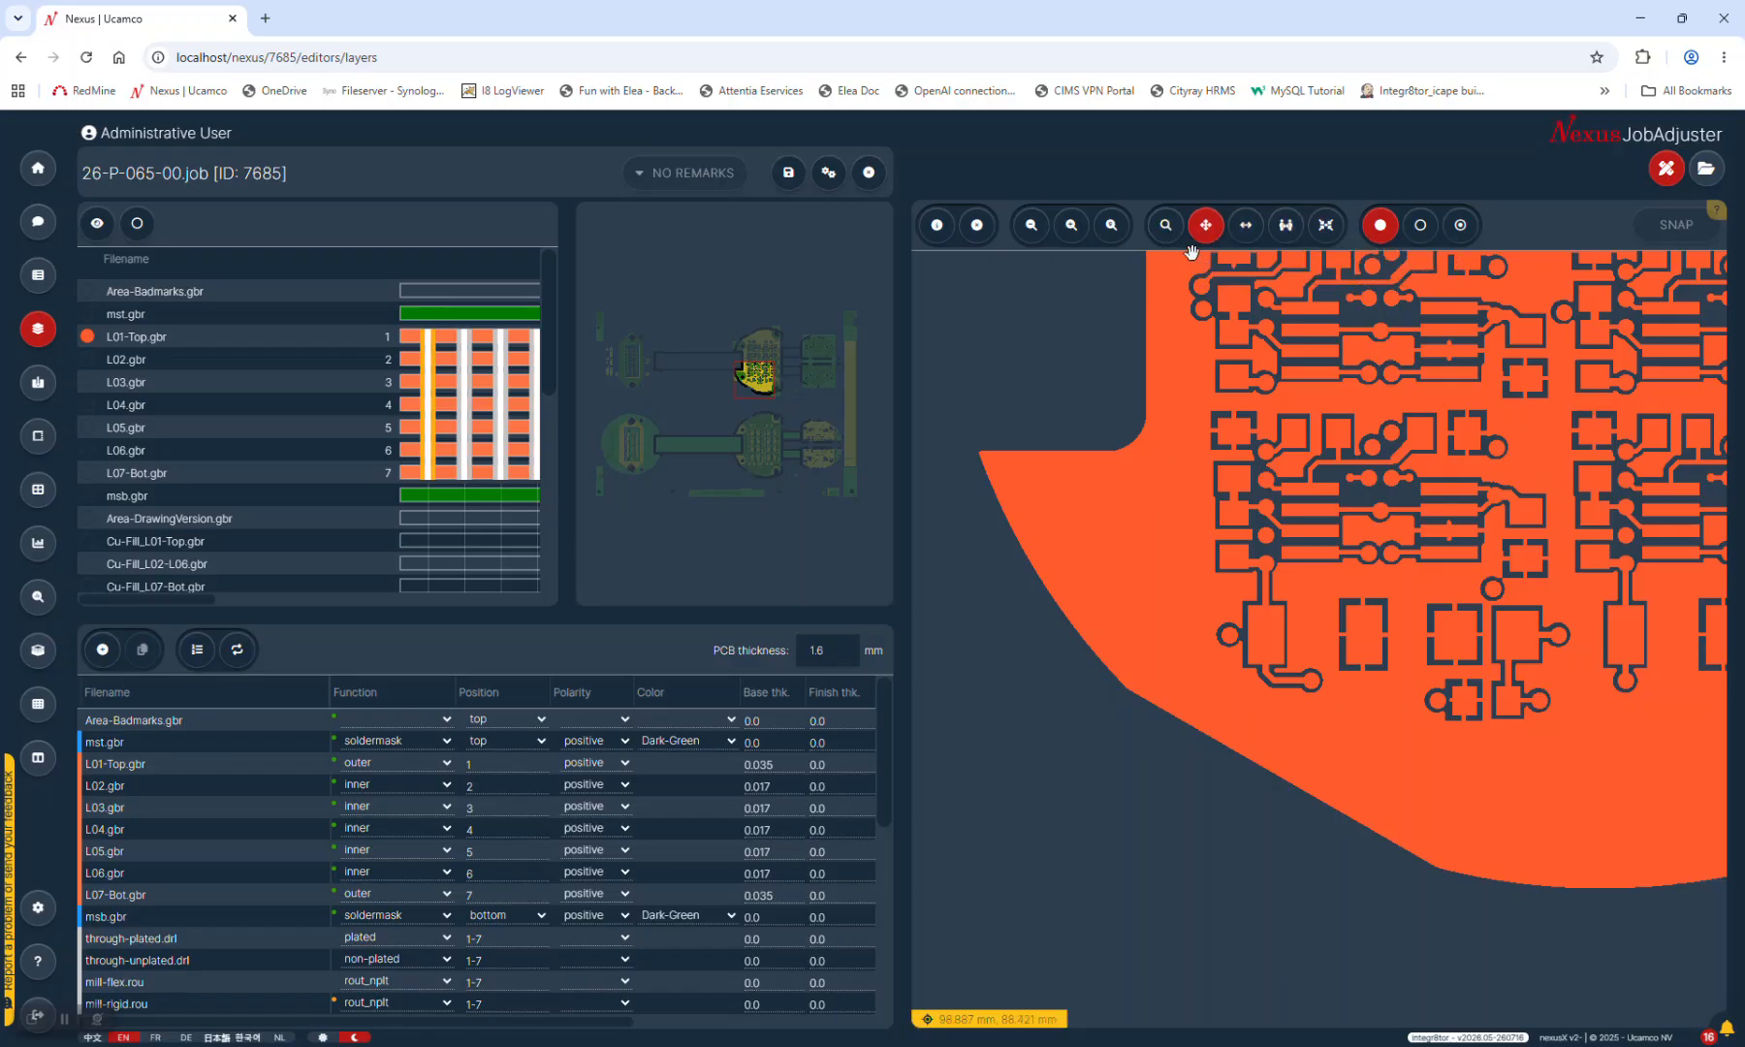
left_click_drag(1522, 393, 1341, 513)
left_click_drag(1272, 483, 1457, 705)
left_click_drag(1374, 530, 1368, 671)
scroll(1235, 607, "up", 4)
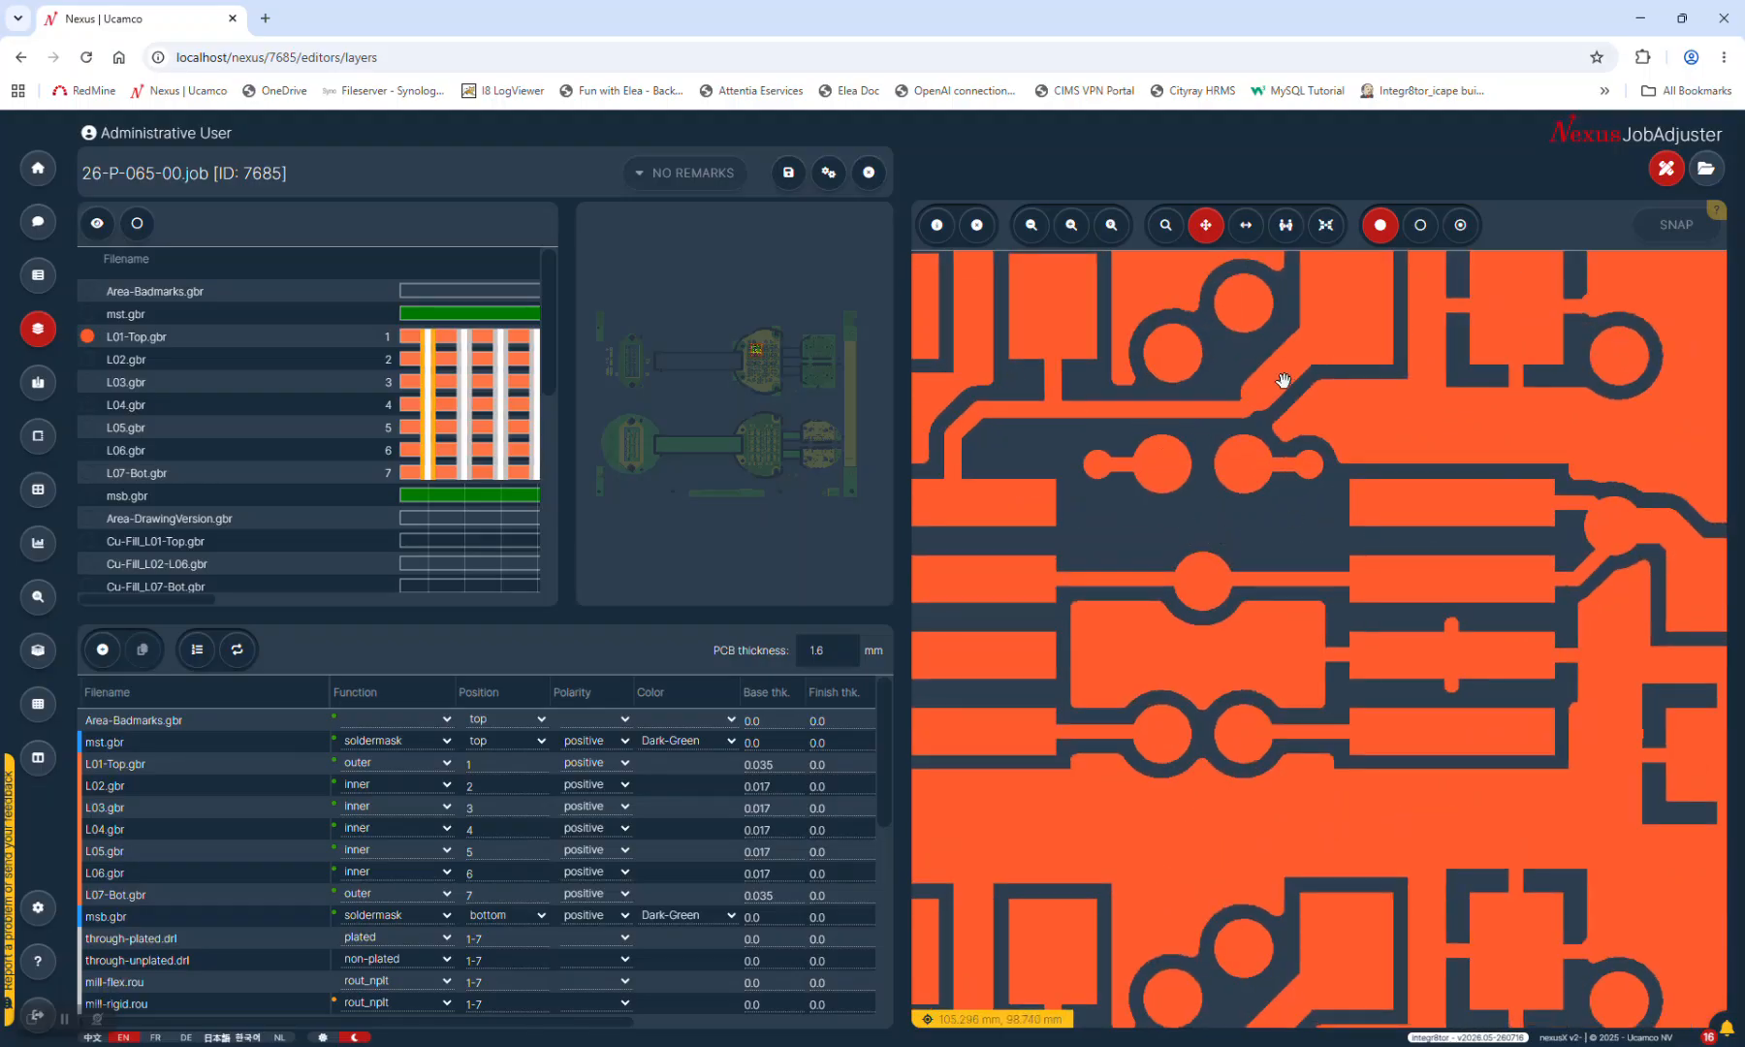
With snapping on, measure the pad-to-pad gaps and a 0.650 mm vertical trace distance
left_click(1247, 229)
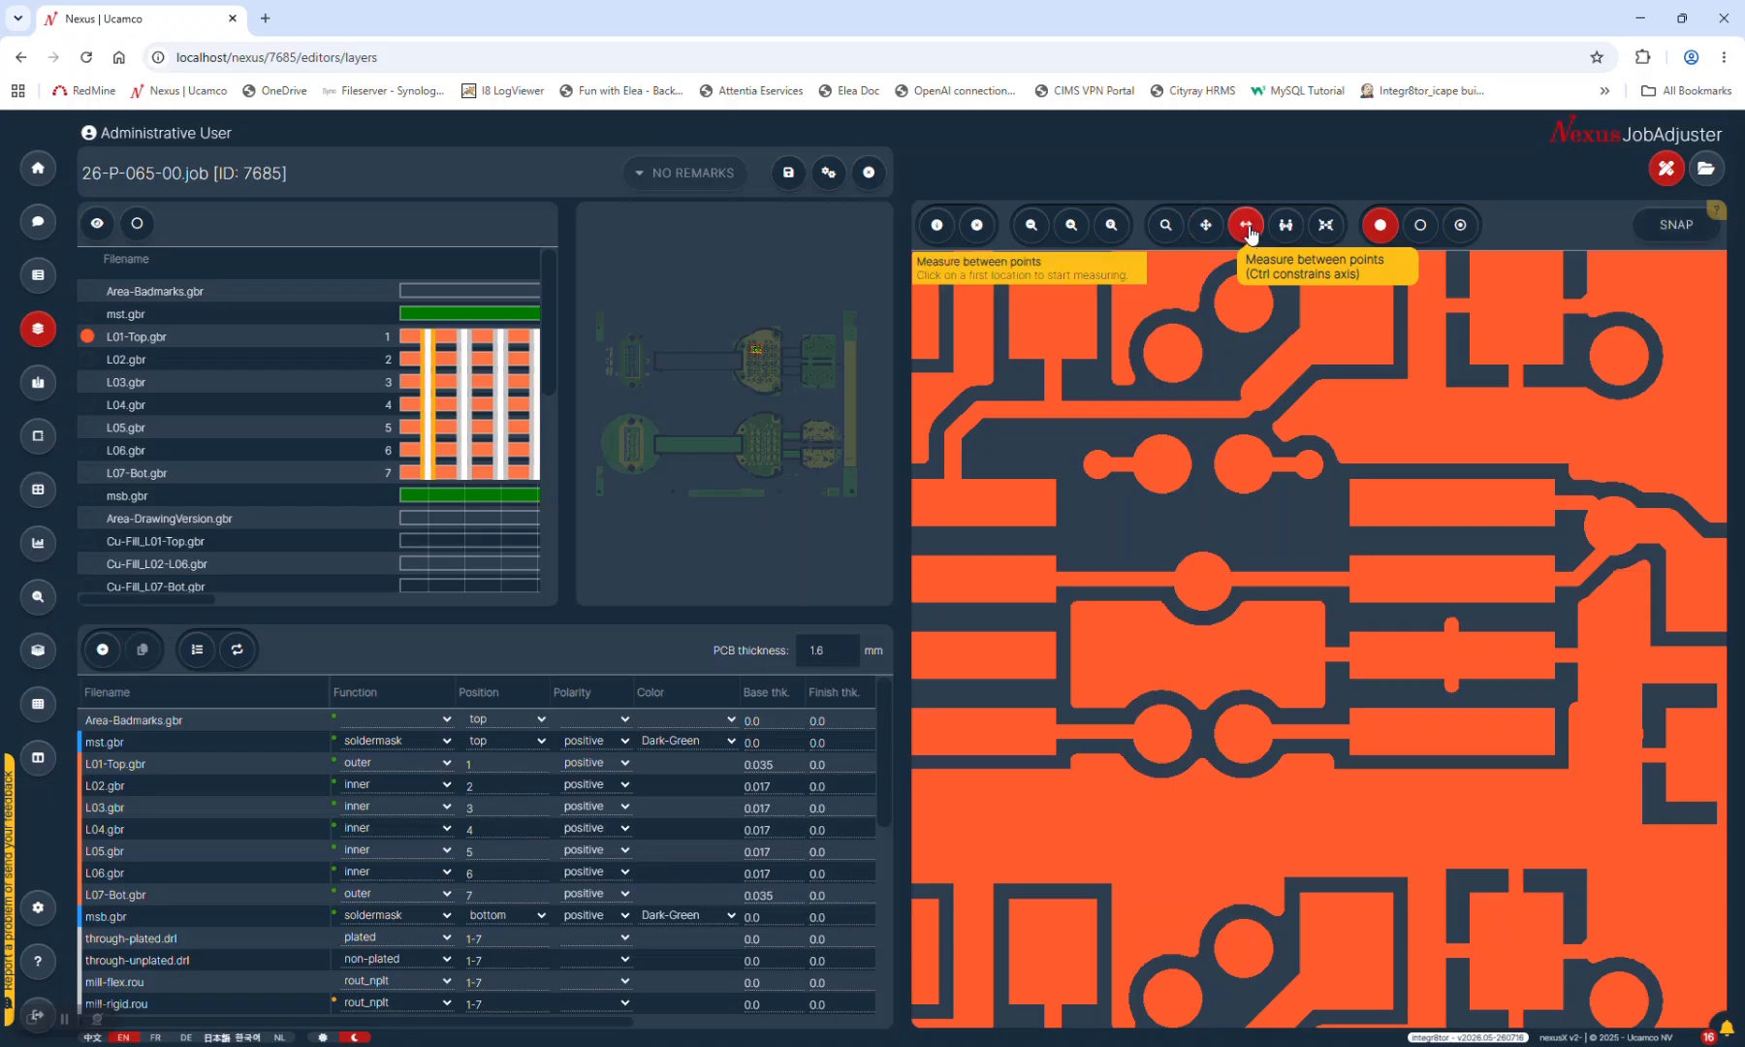
left_click(1678, 229)
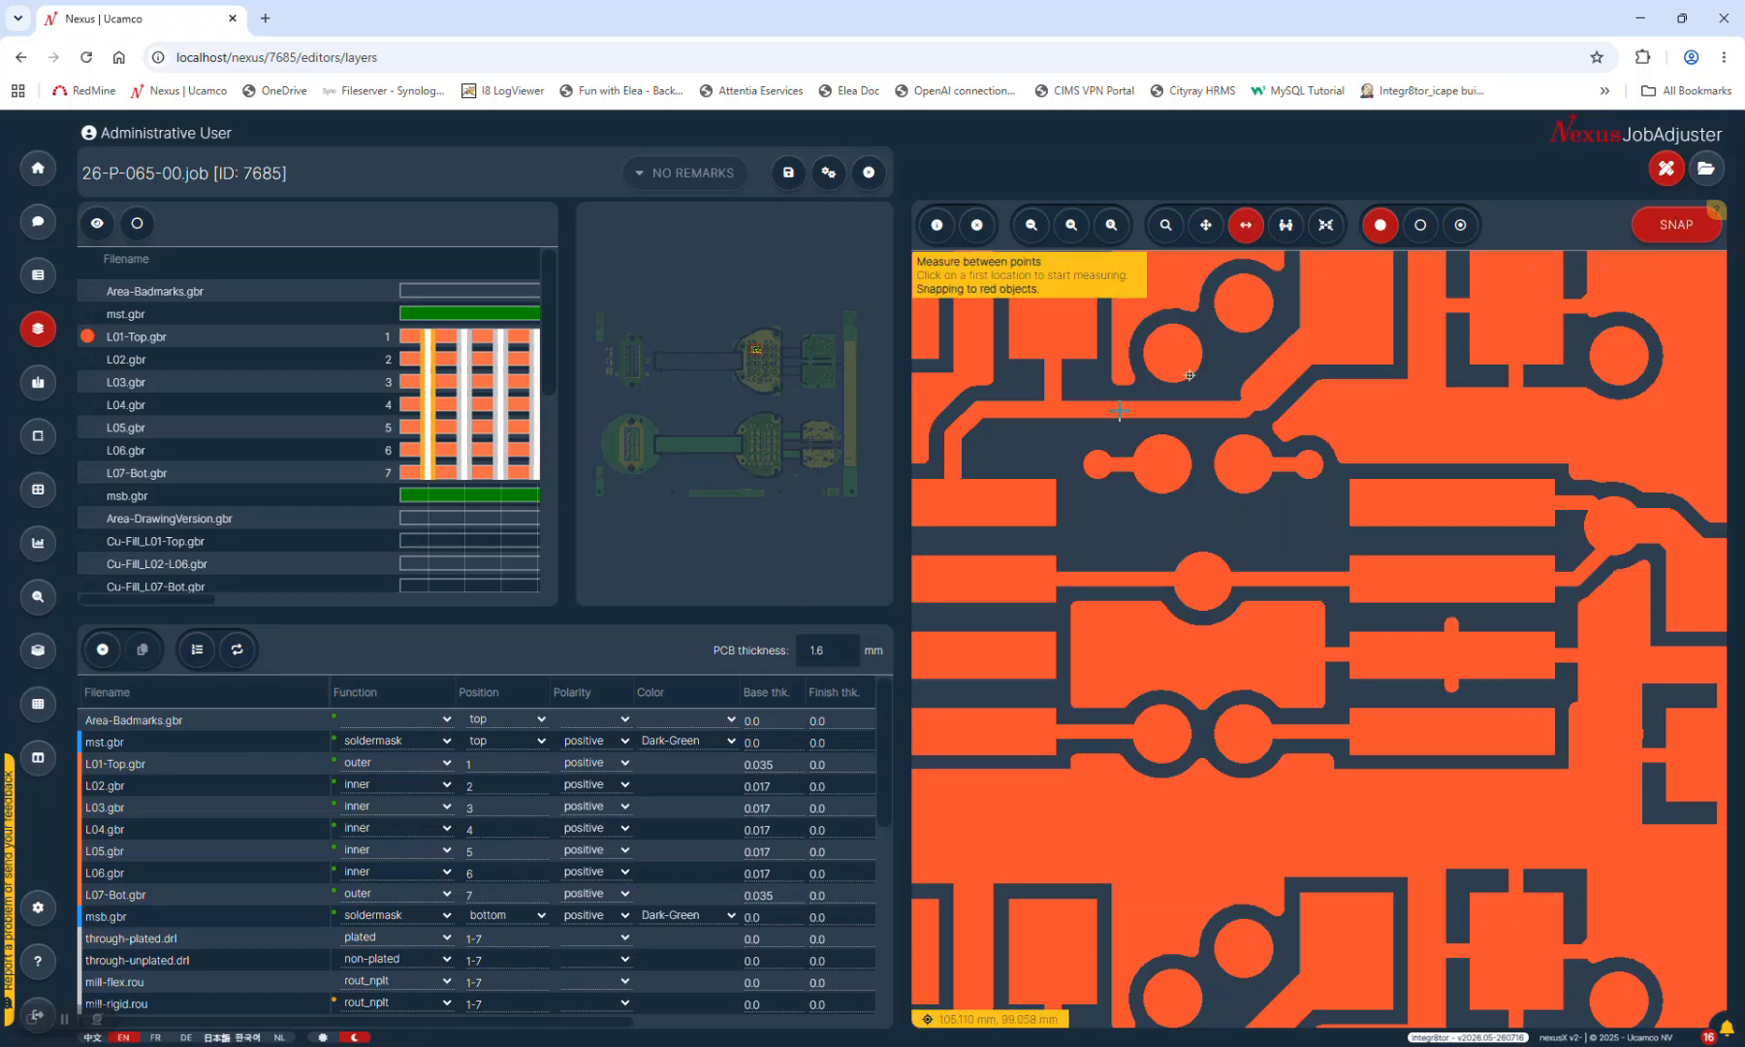
left_click(1162, 462)
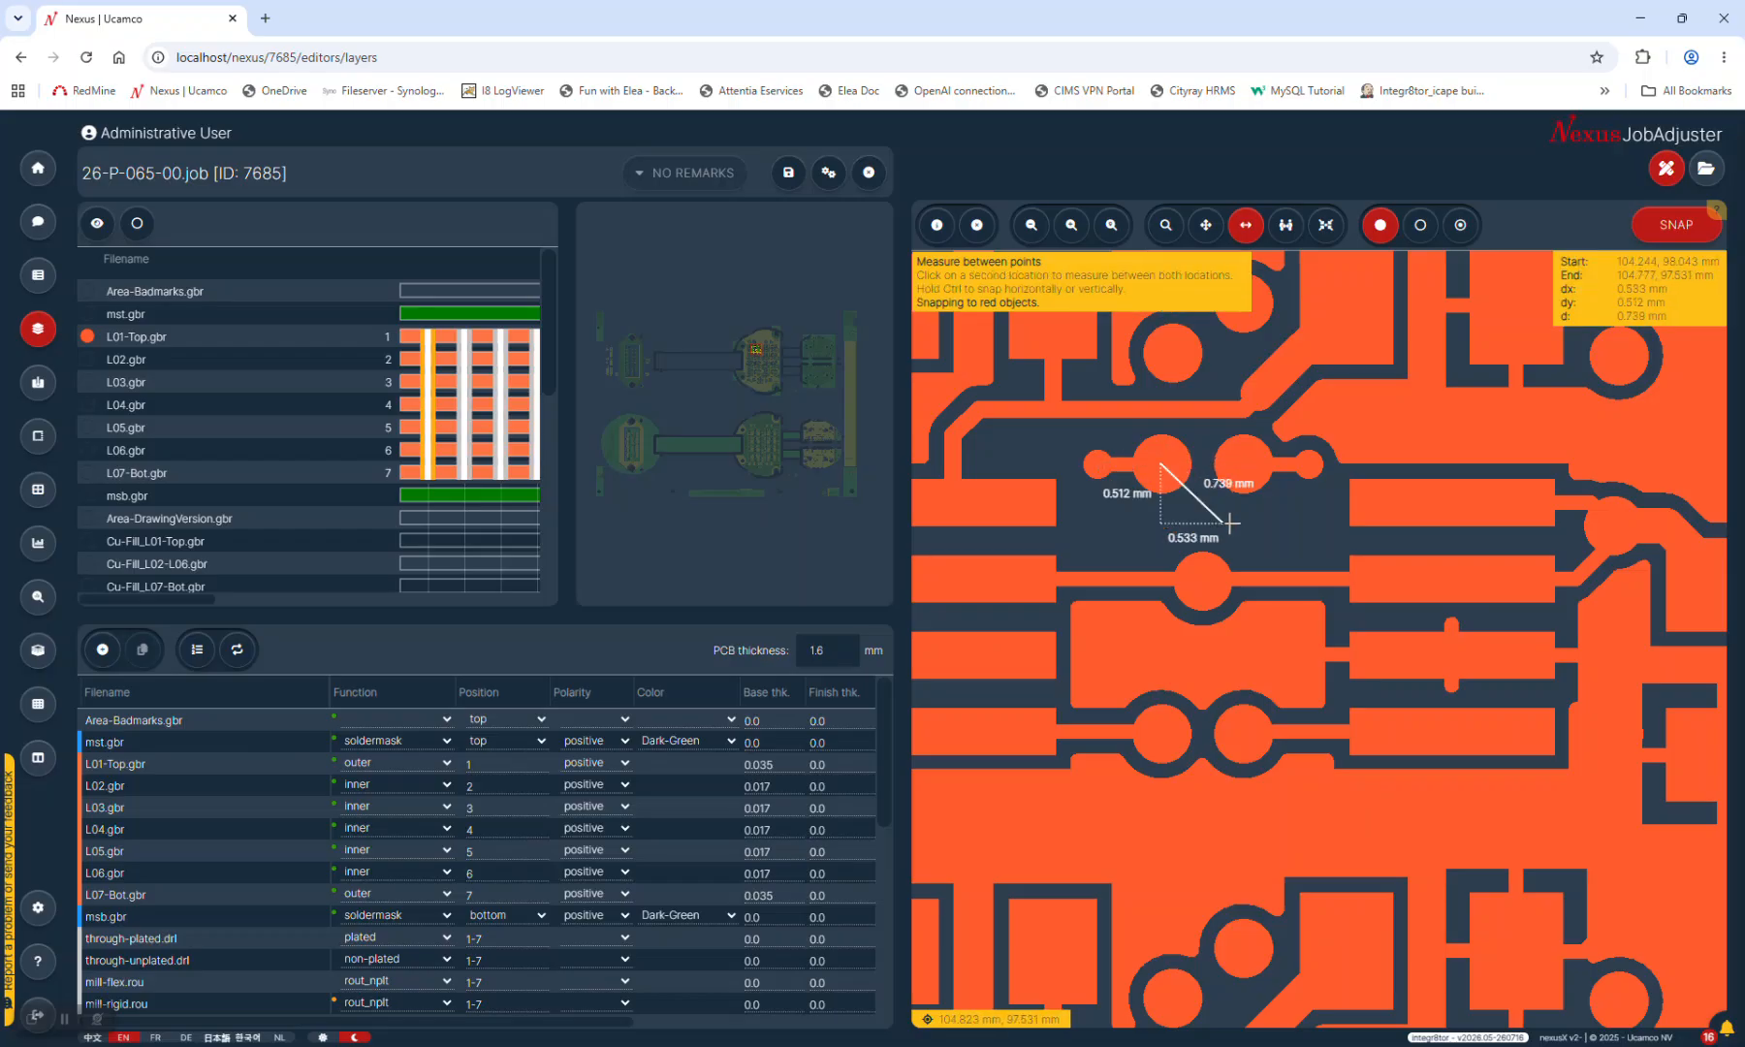
left_click(1247, 462)
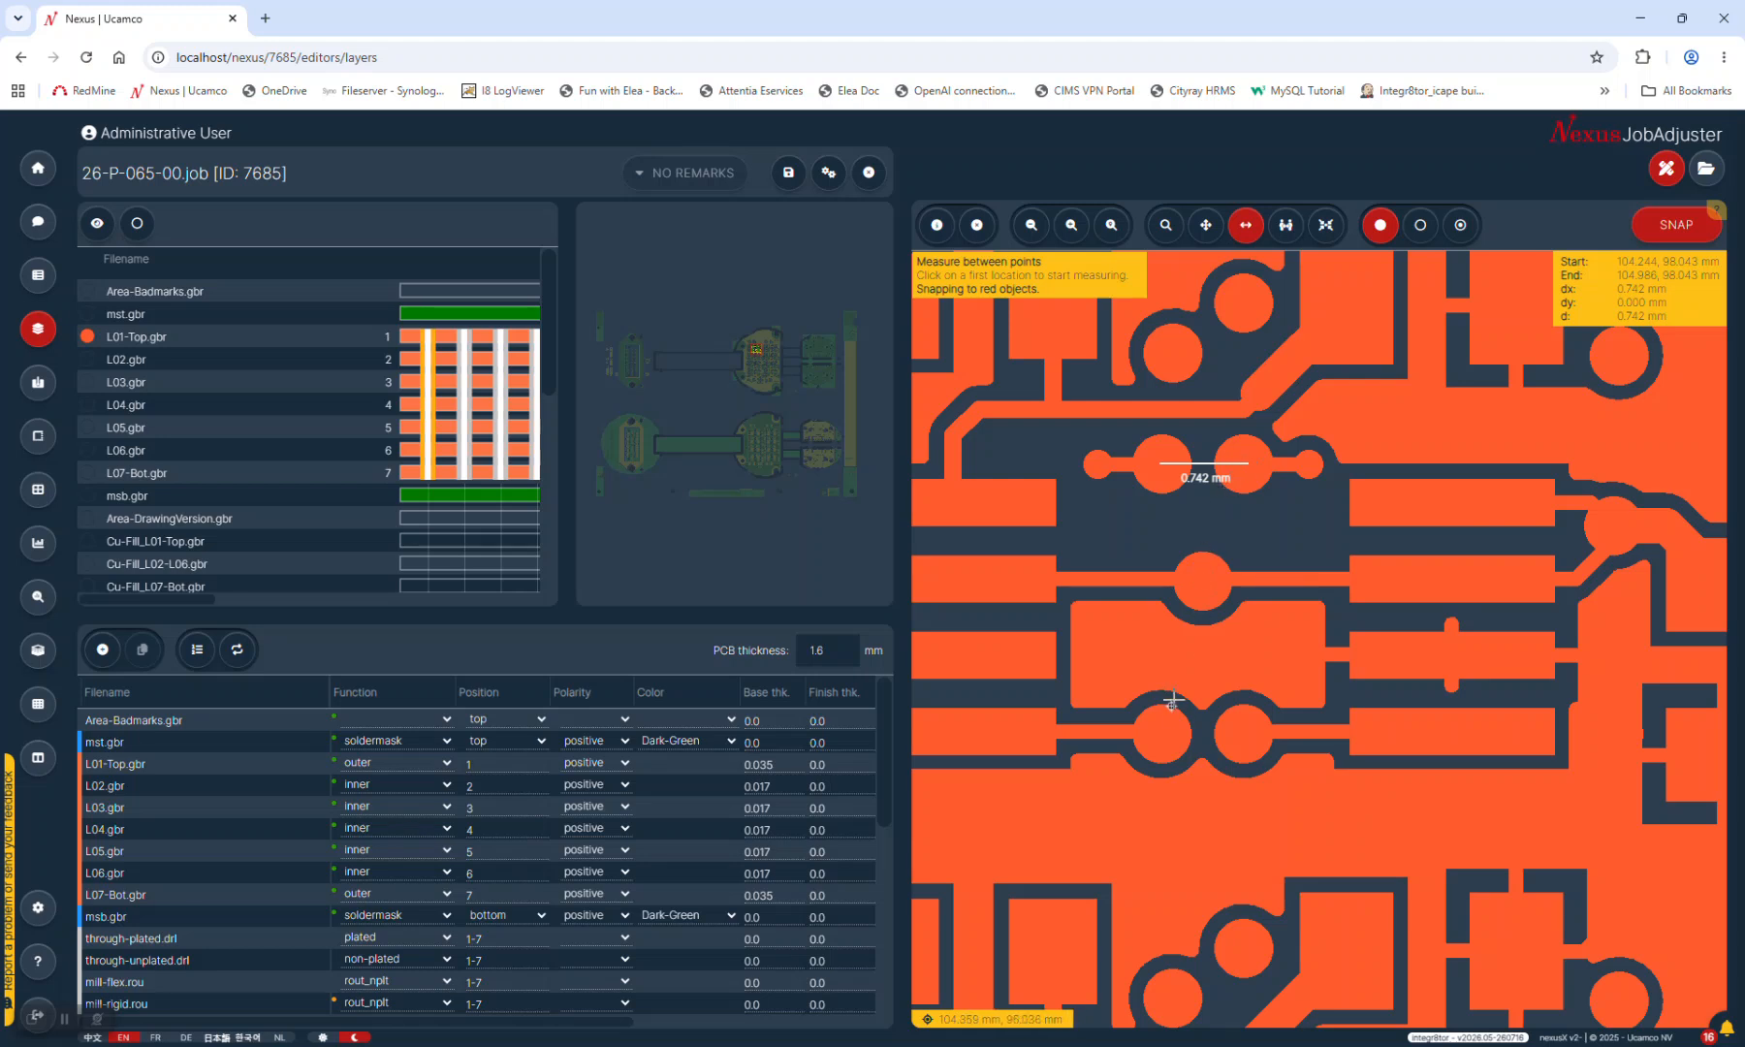
left_click(1163, 729)
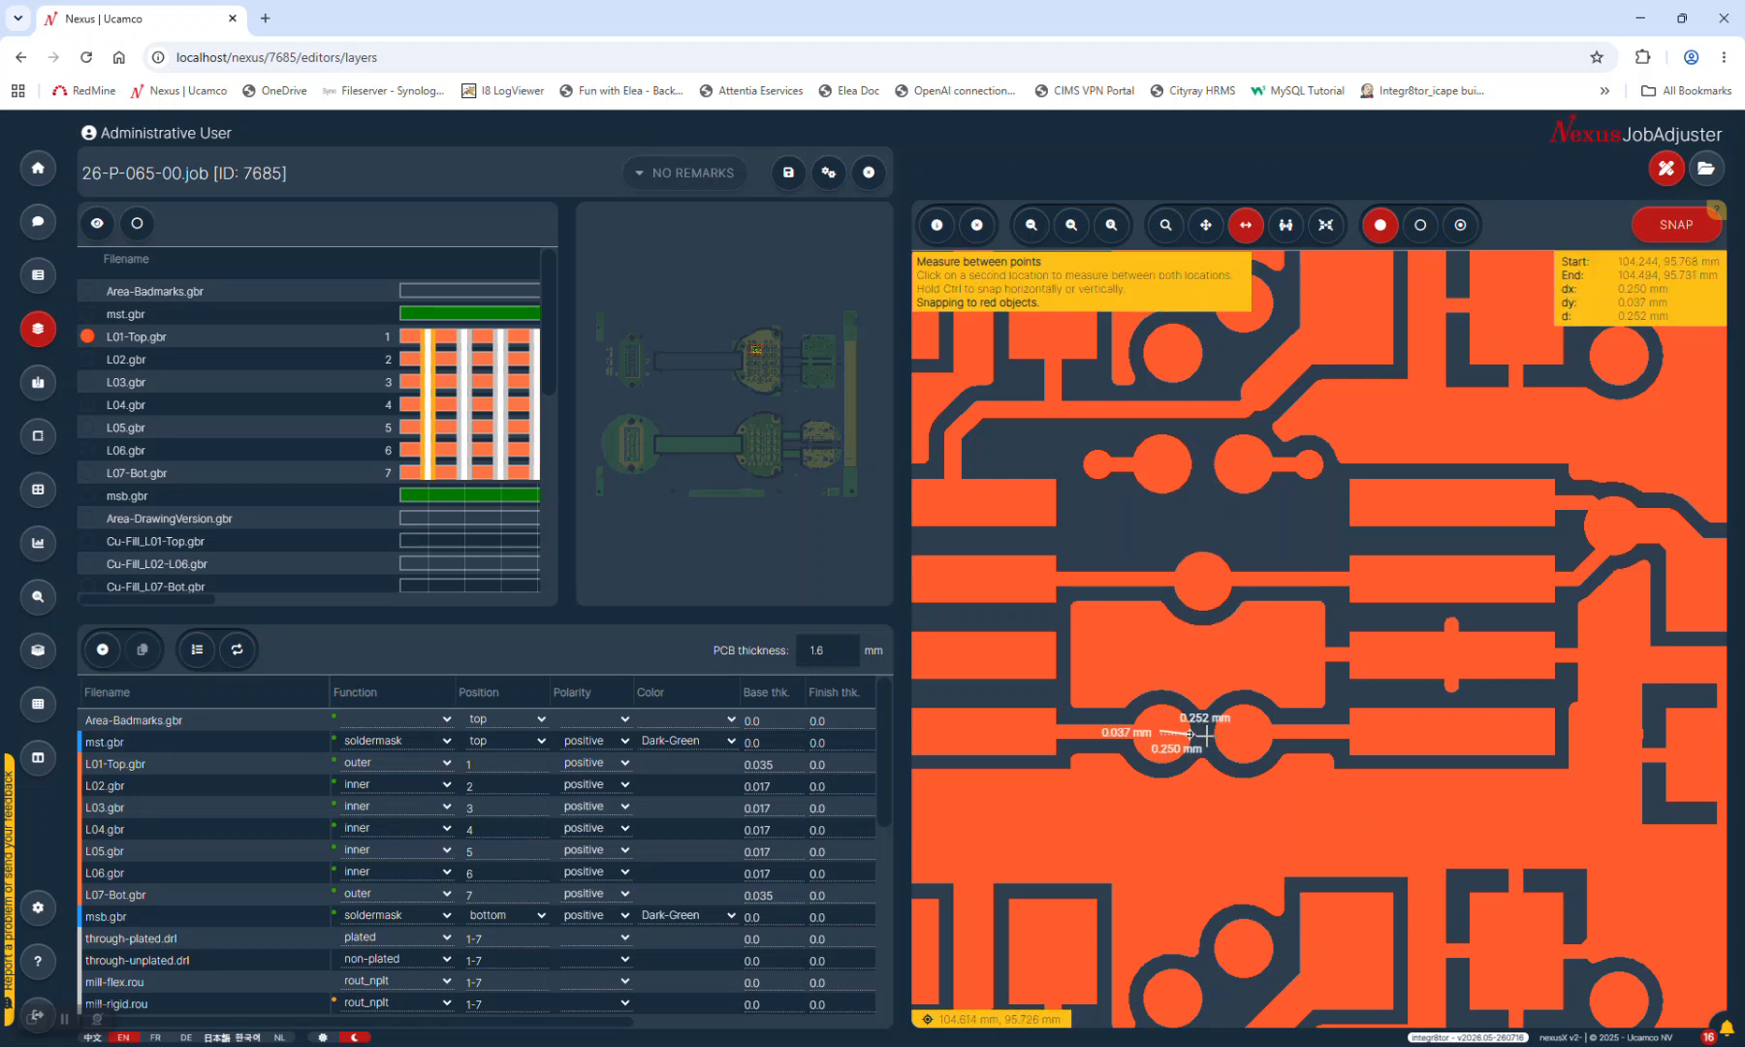
left_click(1246, 732)
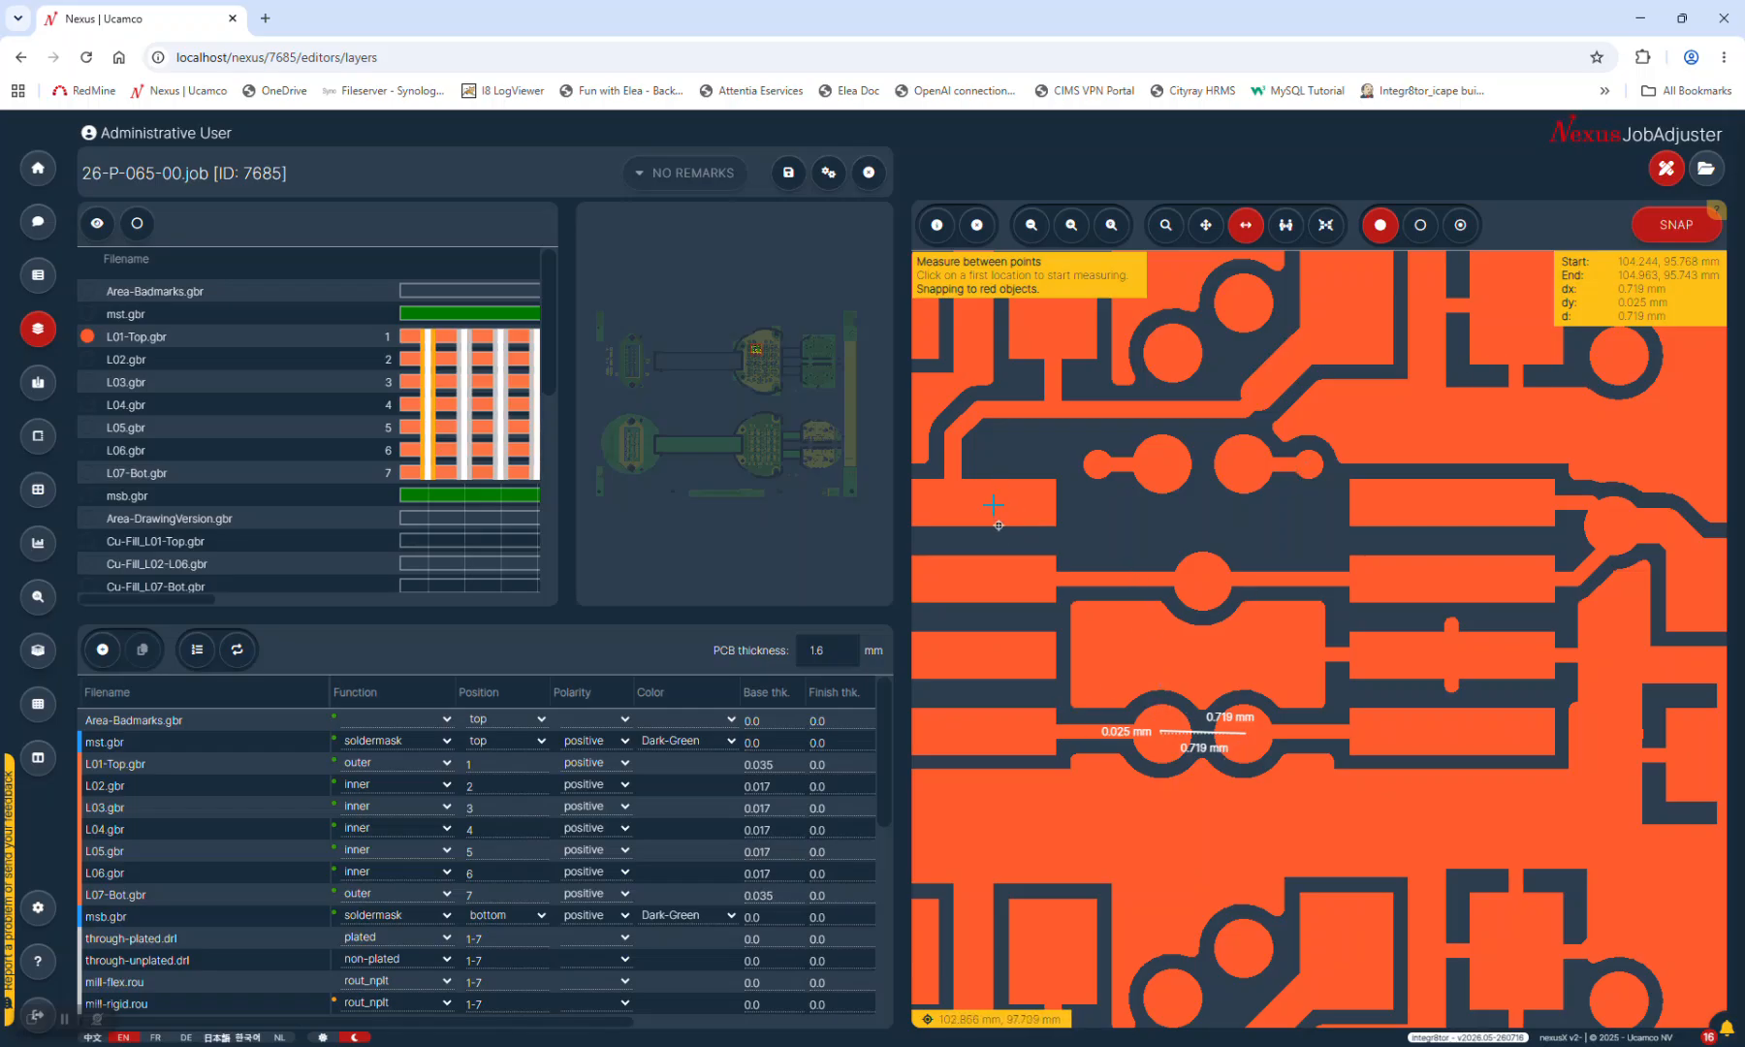
left_click(953, 501)
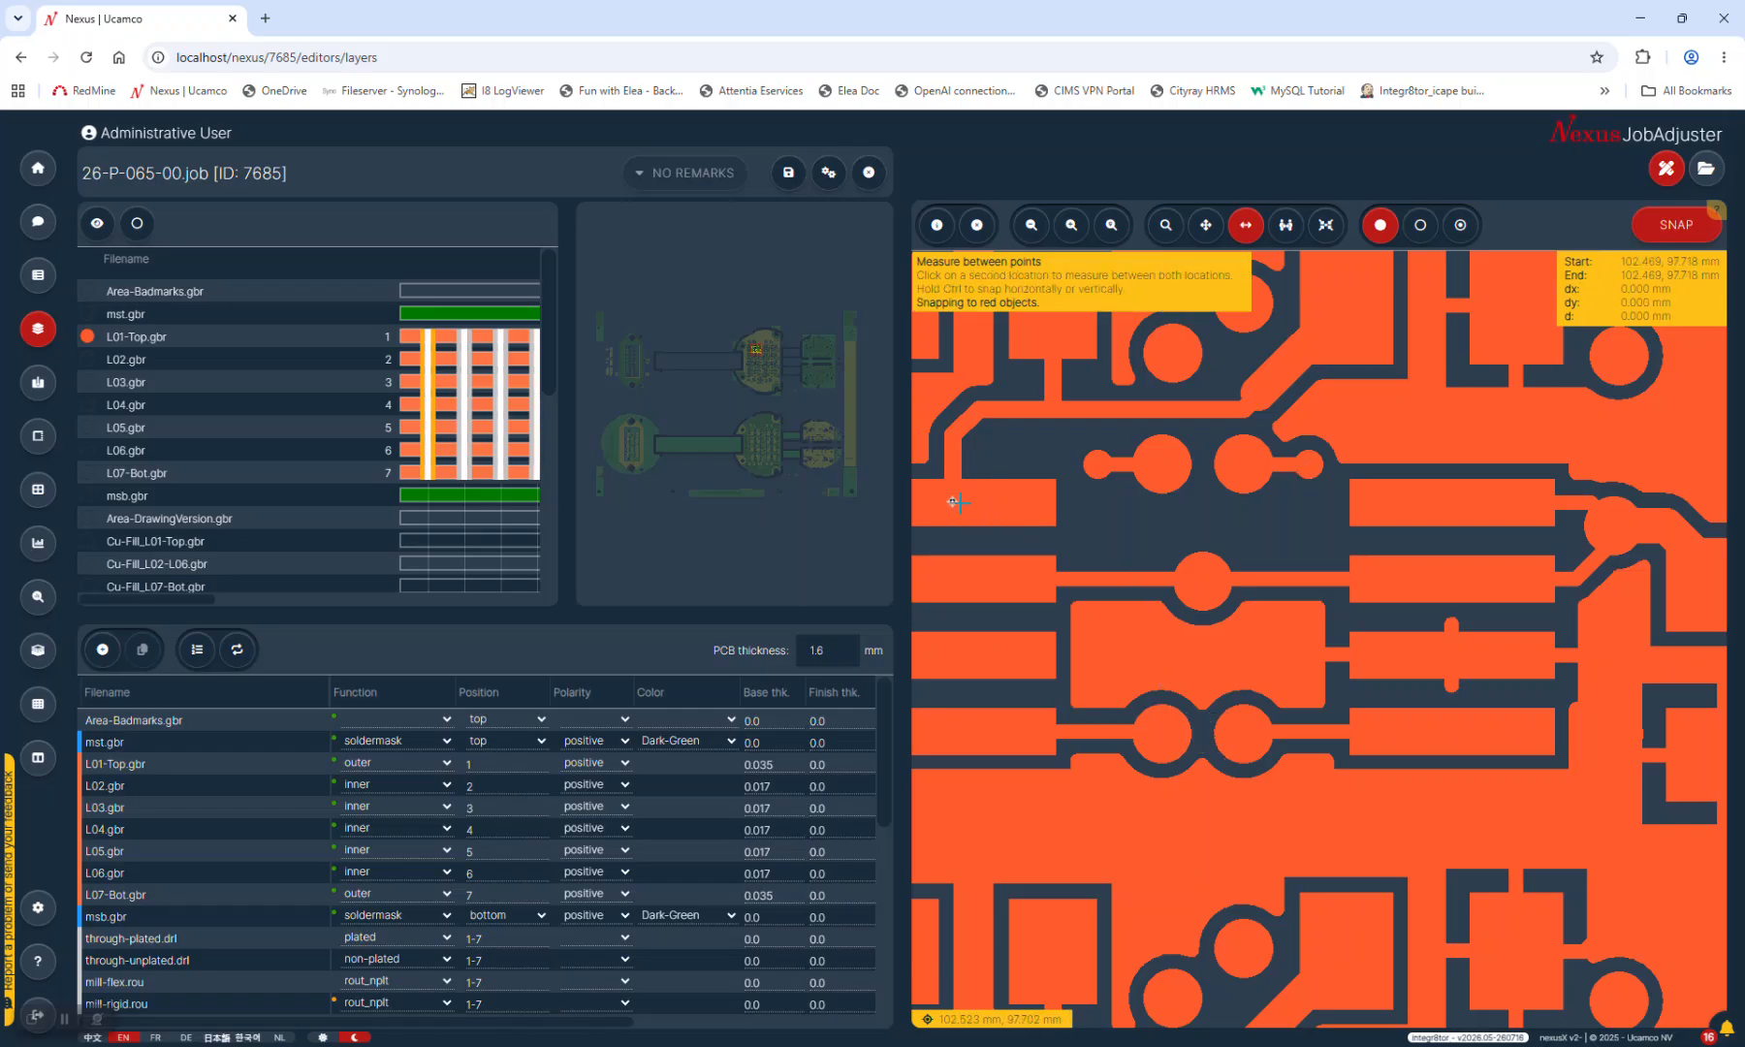
left_click(953, 578)
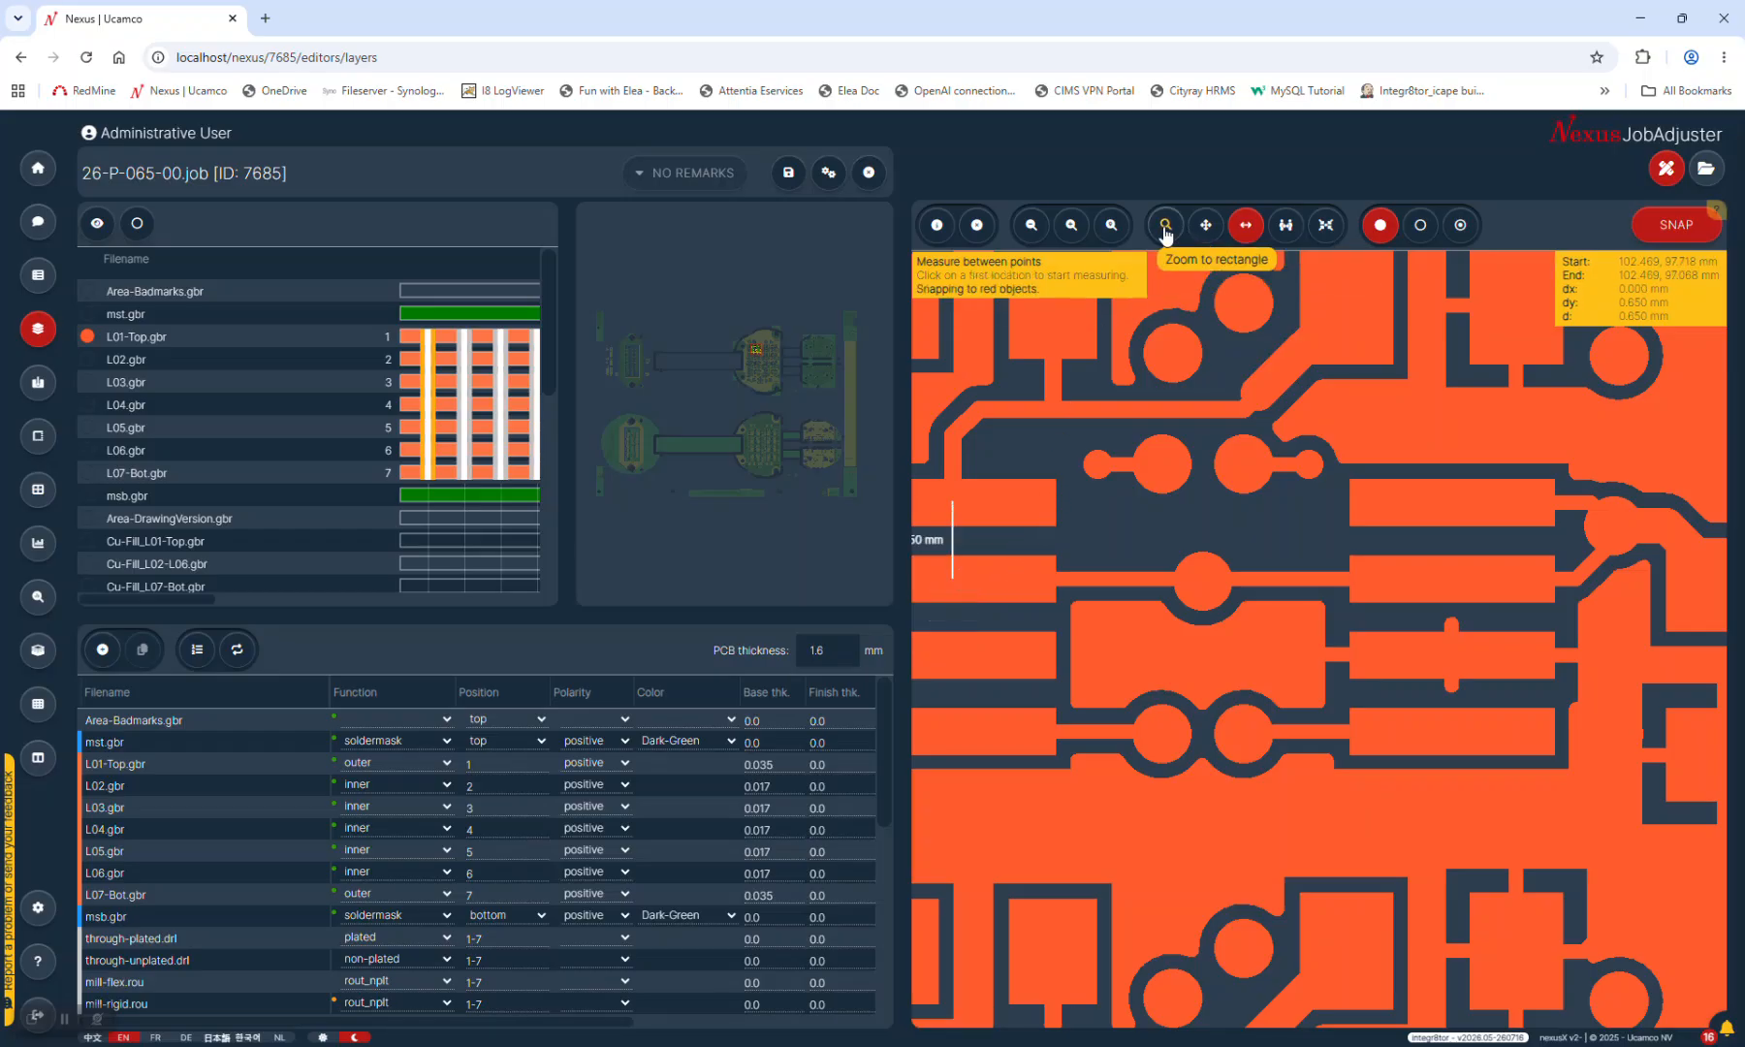
Fit the whole board in the layer viewer
left_click(1111, 226)
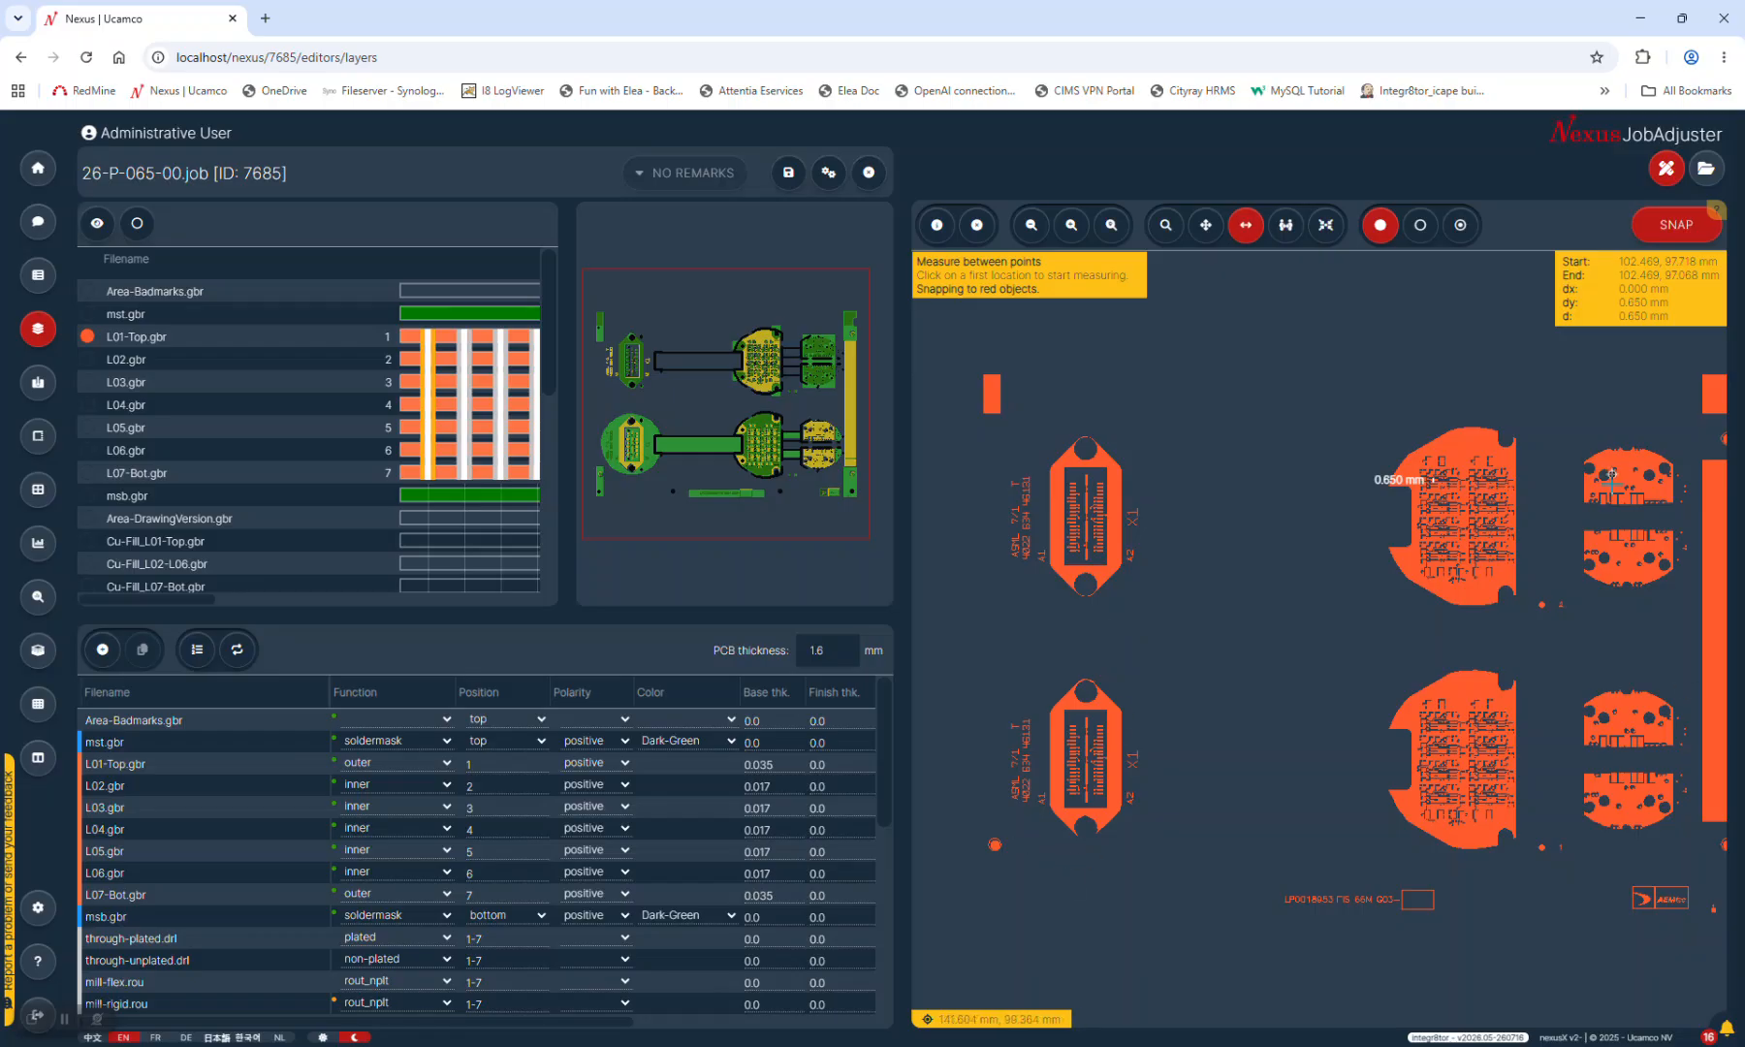
scroll(1598, 481, "up", 1)
scroll(1597, 482, "down", 3)
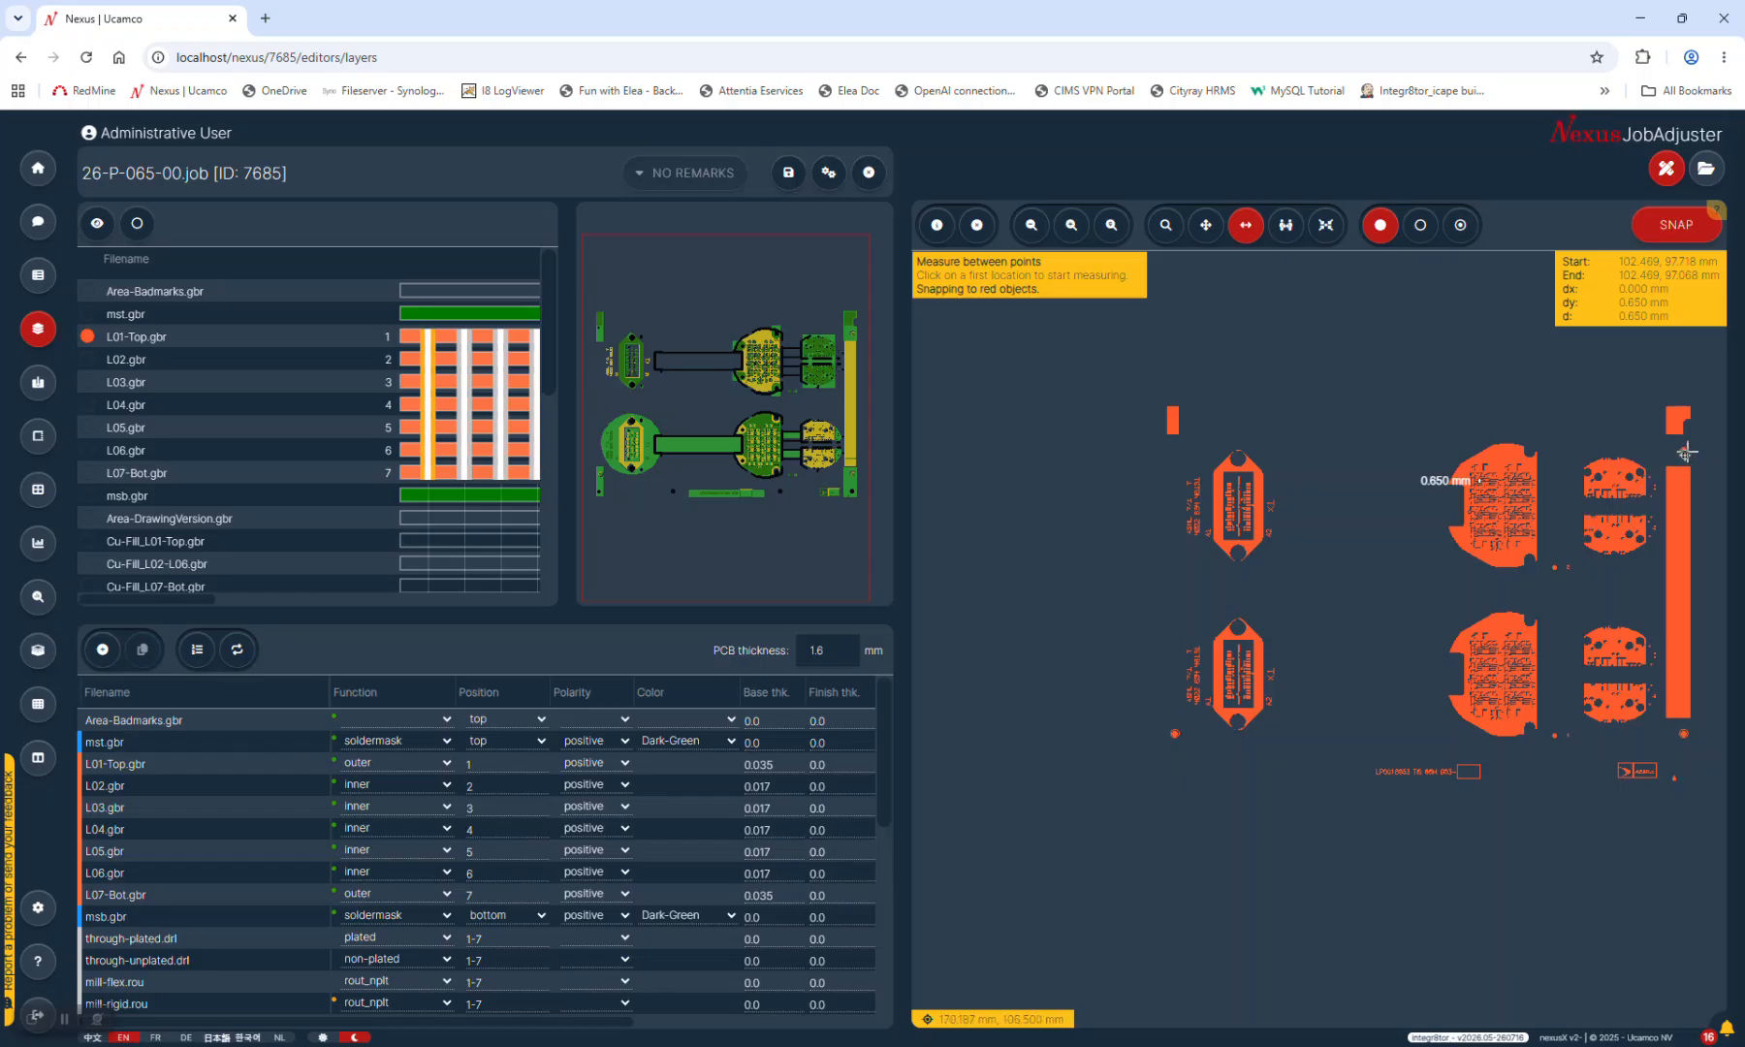
Zoom onto the small round pad and measure 6.101 mm from its centre to a nearby point
left_click(1165, 227)
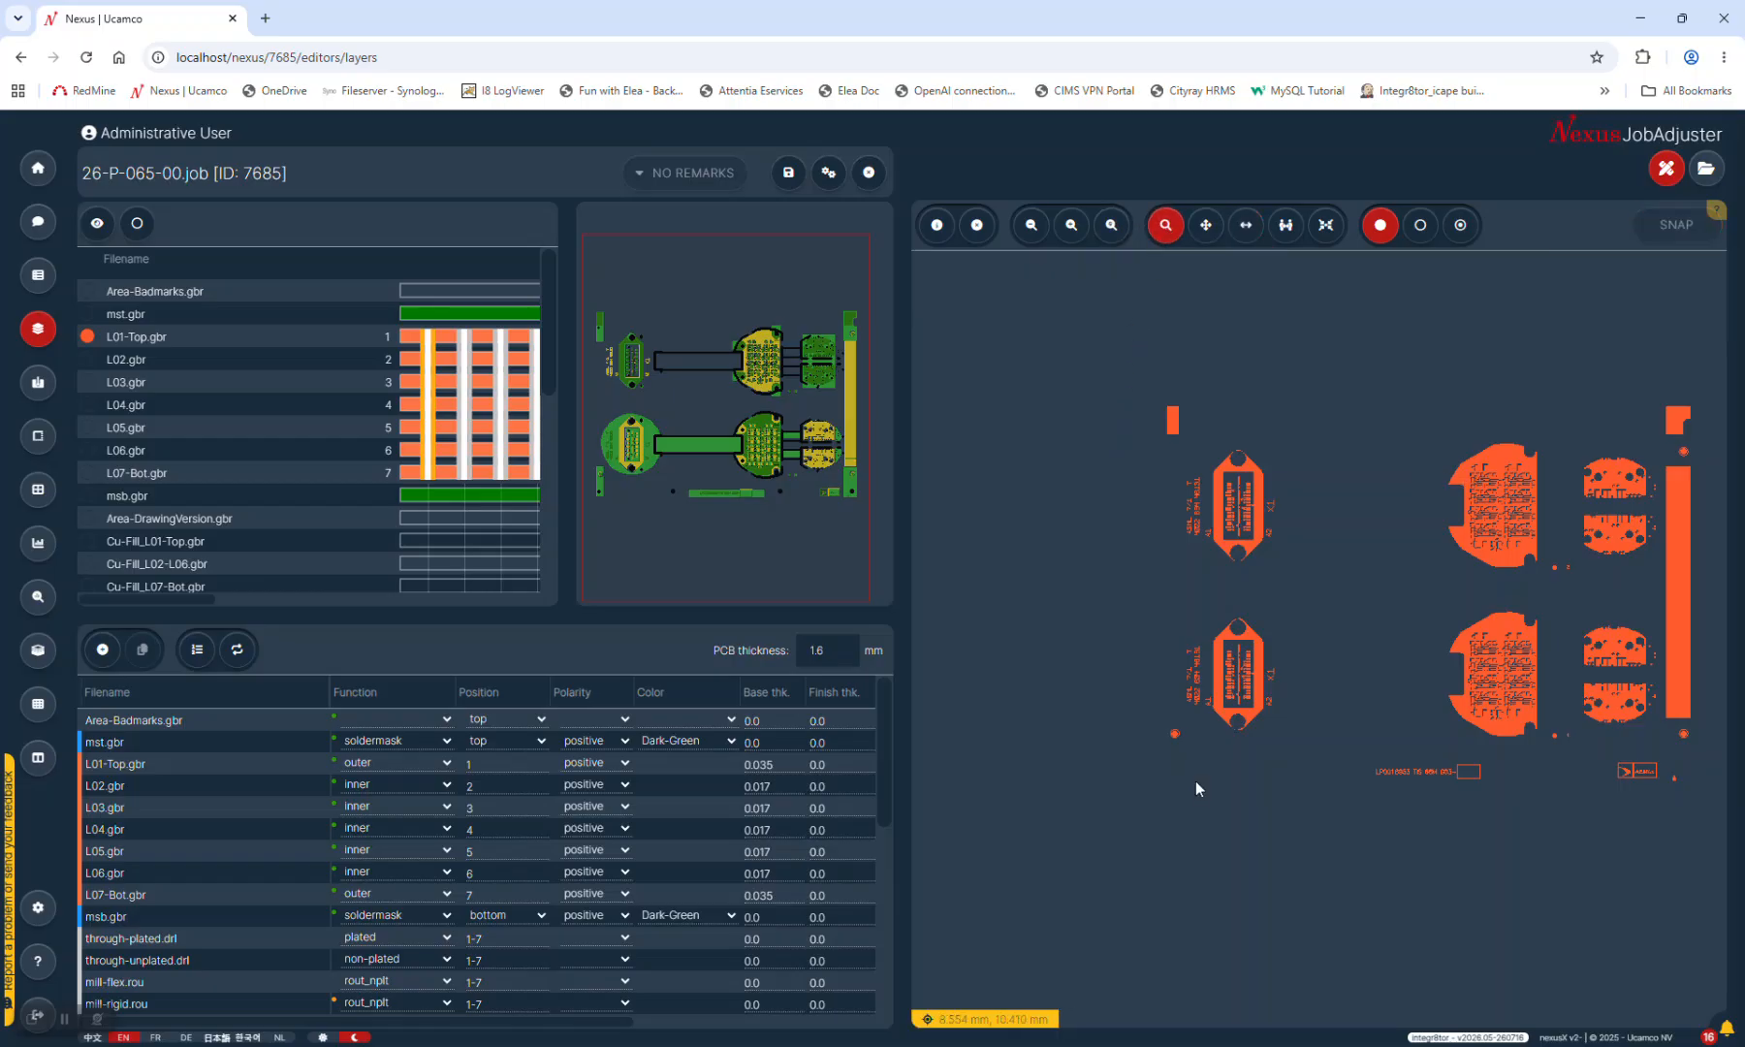
left_click_drag(1152, 715, 1192, 755)
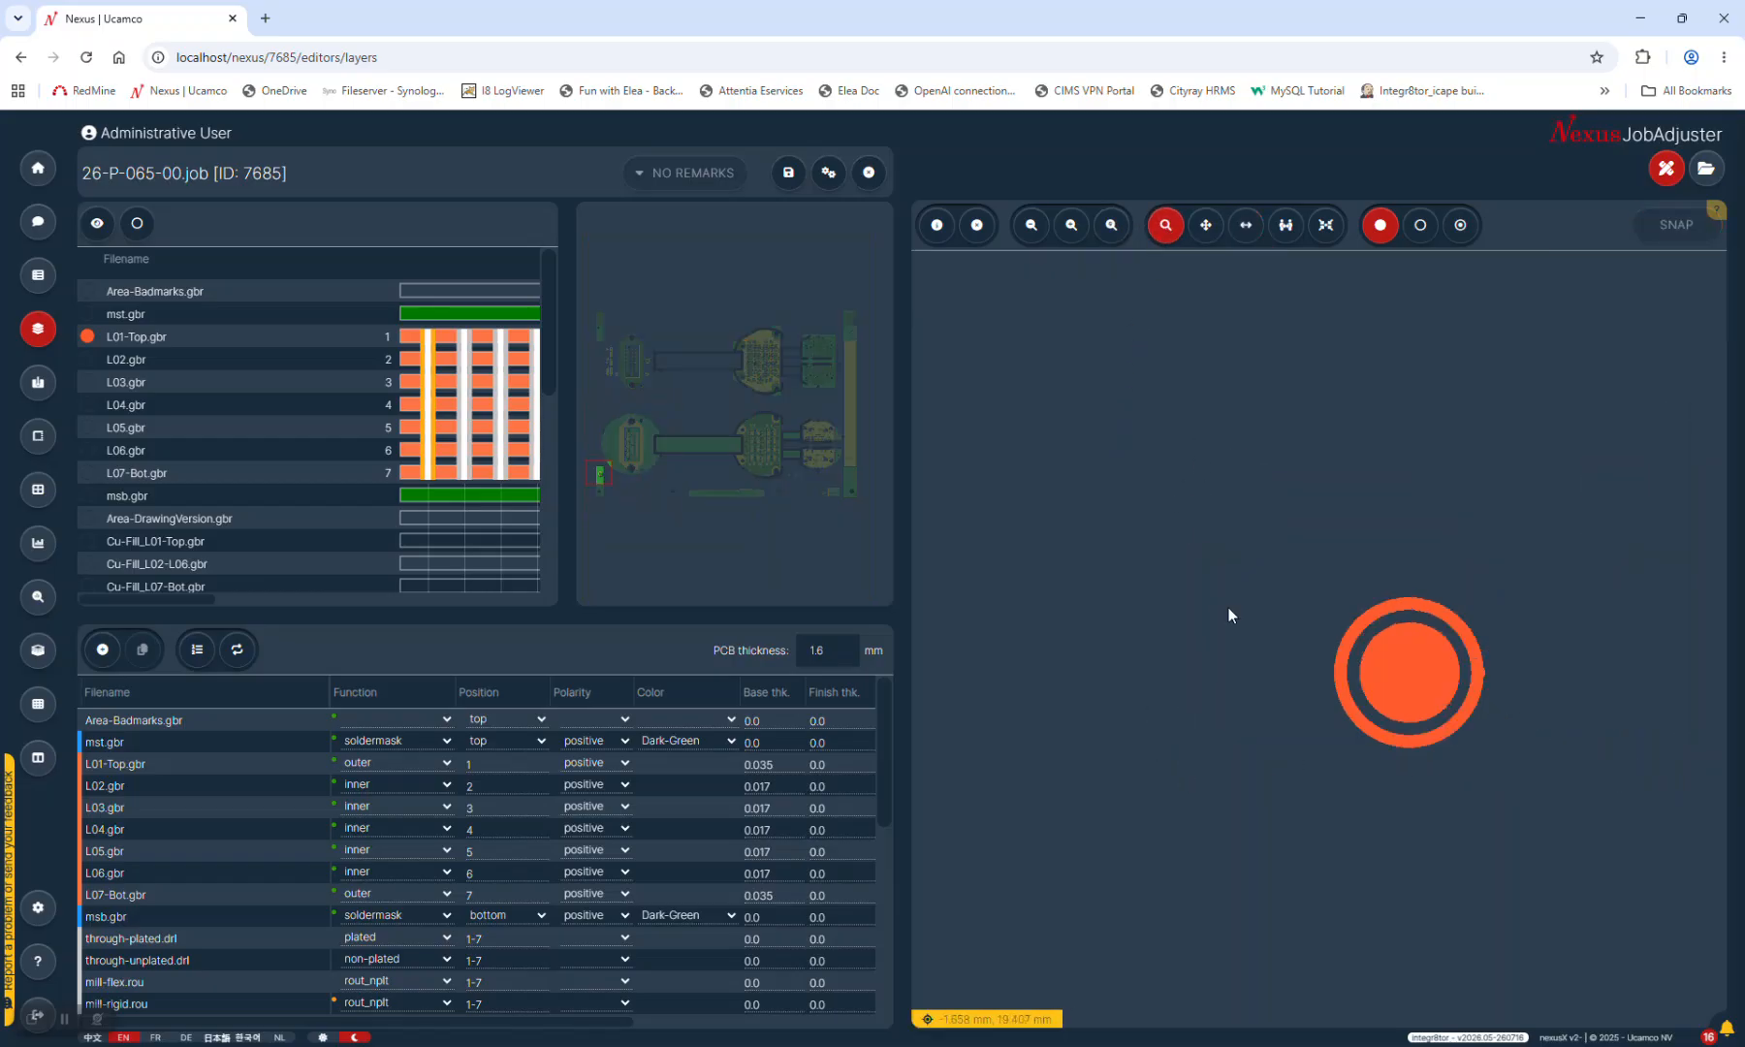
left_click(1246, 225)
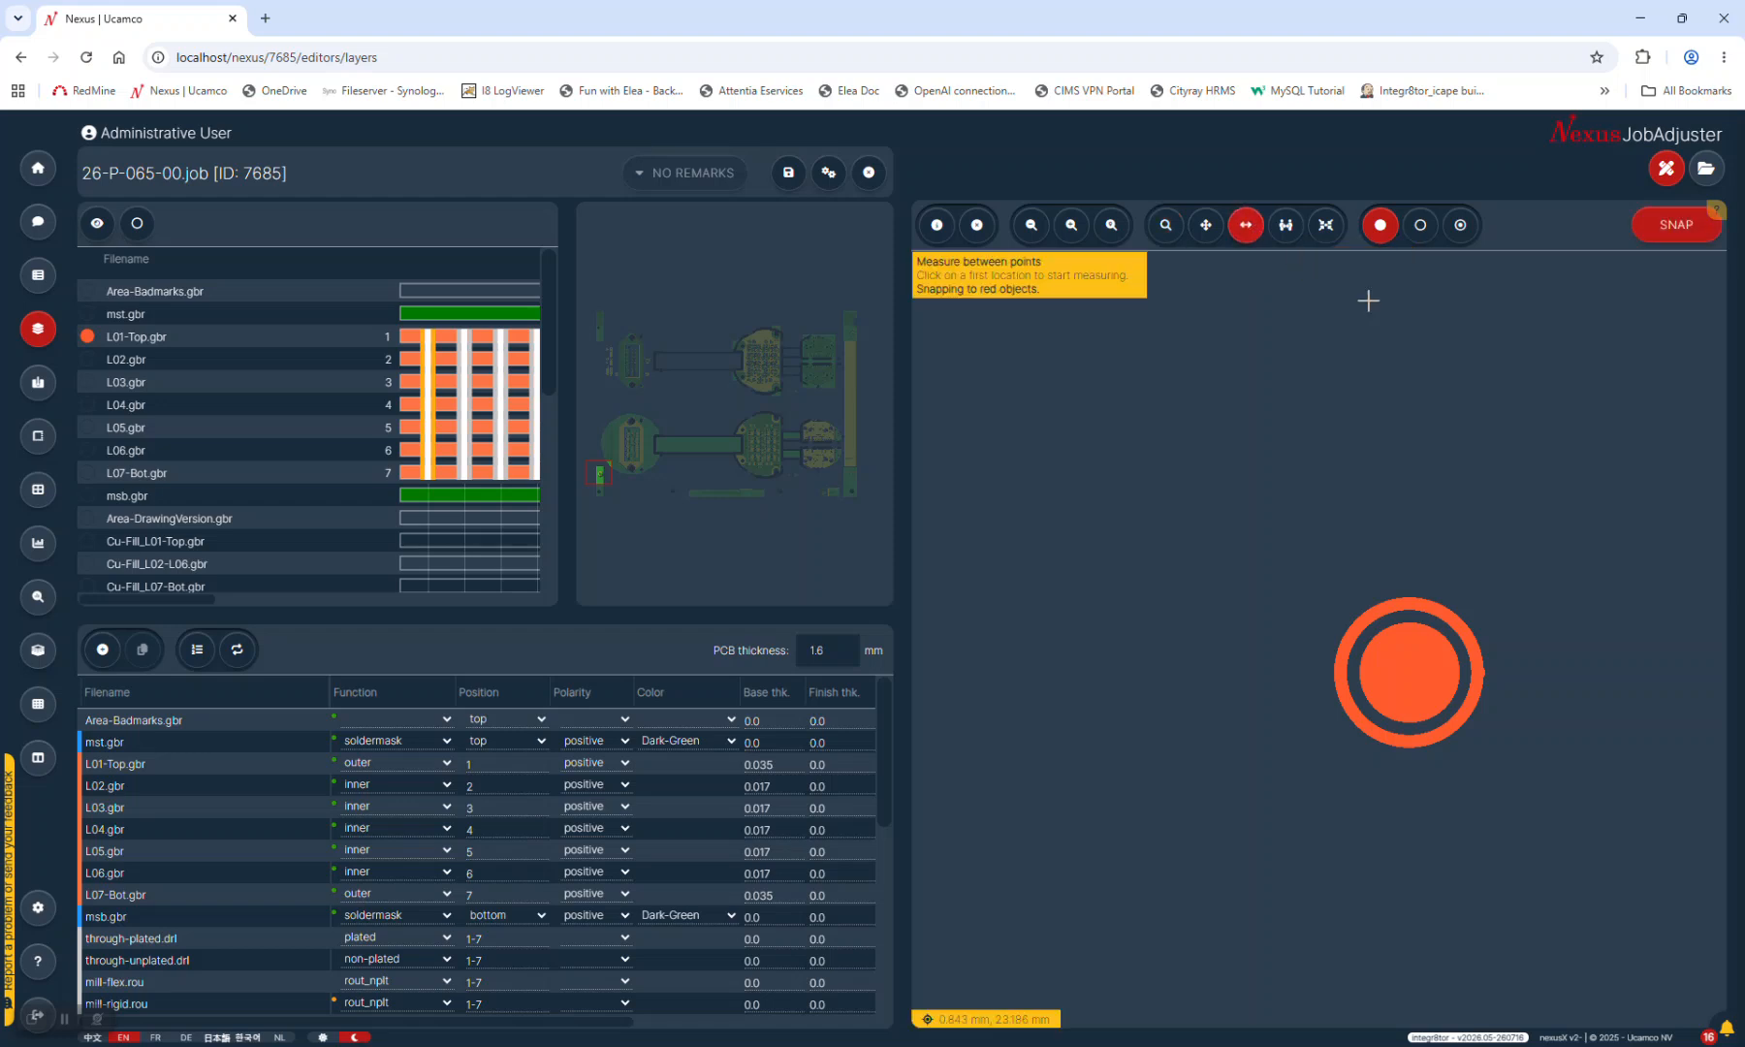
left_click(1409, 672)
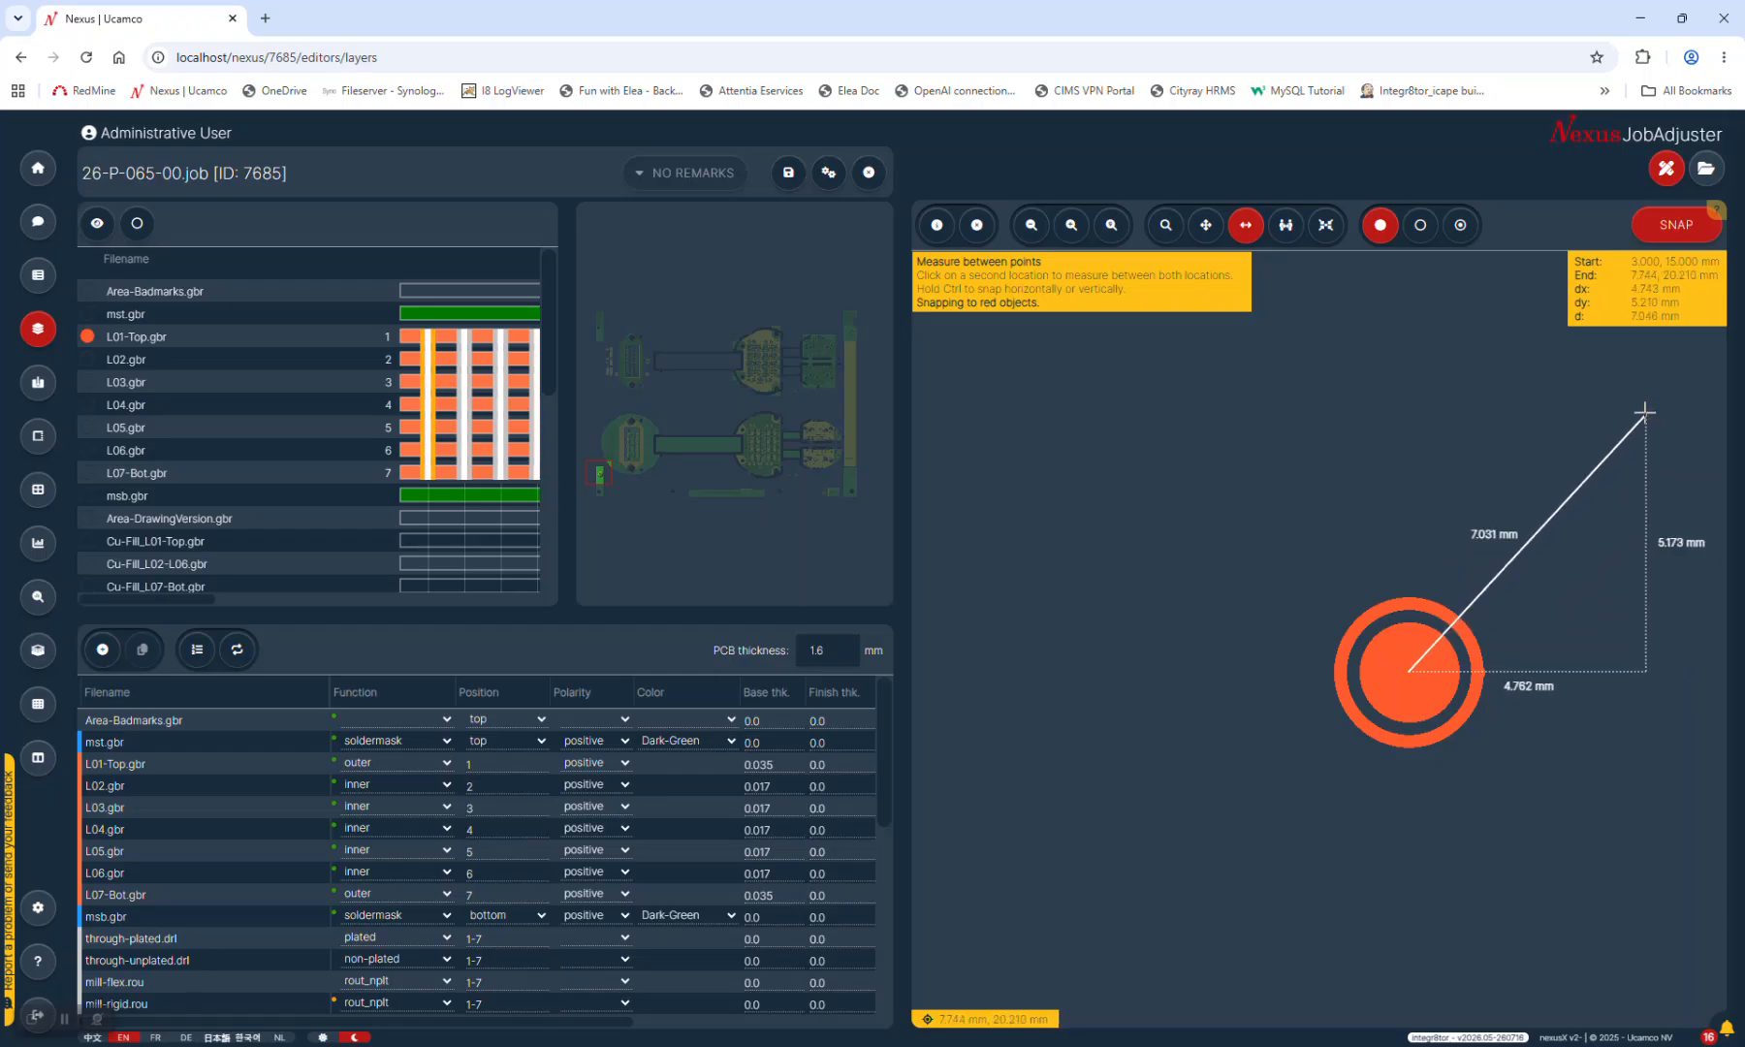
left_click(1582, 423)
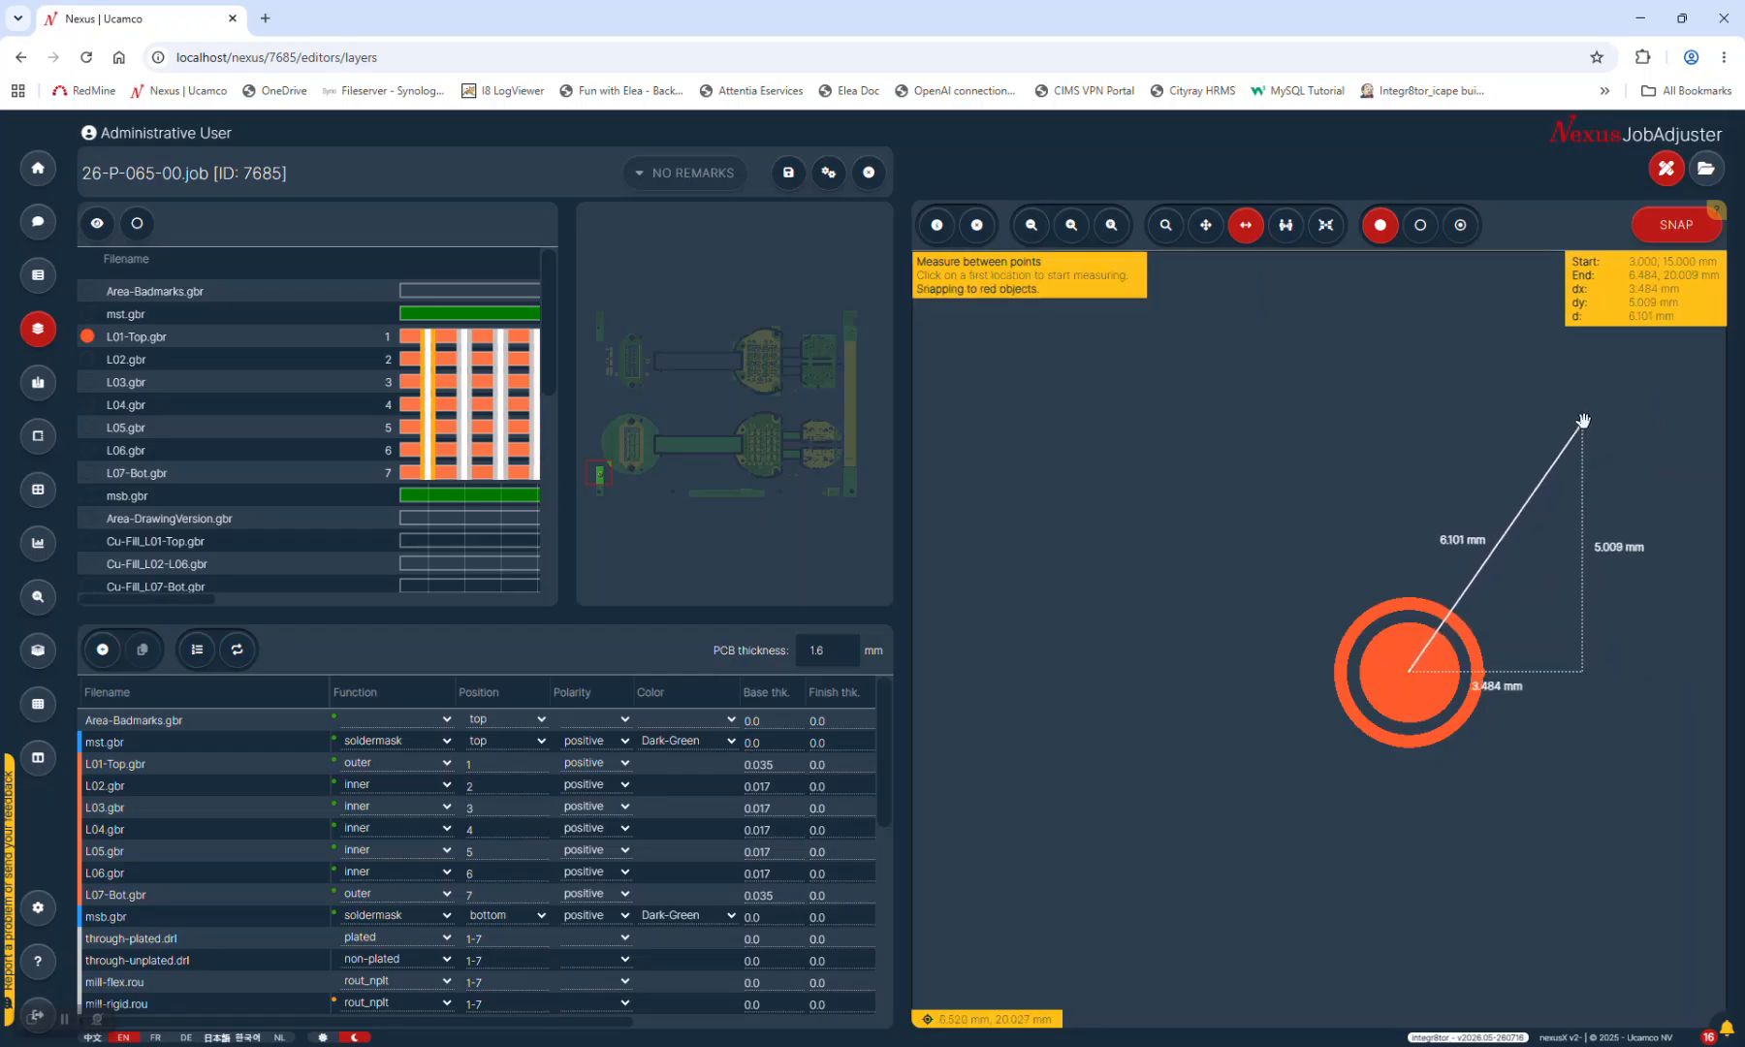
Pan to the connector's ASML lettering and the upper-right copper corner
left_click_drag(1481, 415, 1115, 615)
left_click_drag(1416, 584, 1312, 713)
left_click_drag(1488, 550, 1288, 725)
left_click_drag(1527, 523, 1363, 639)
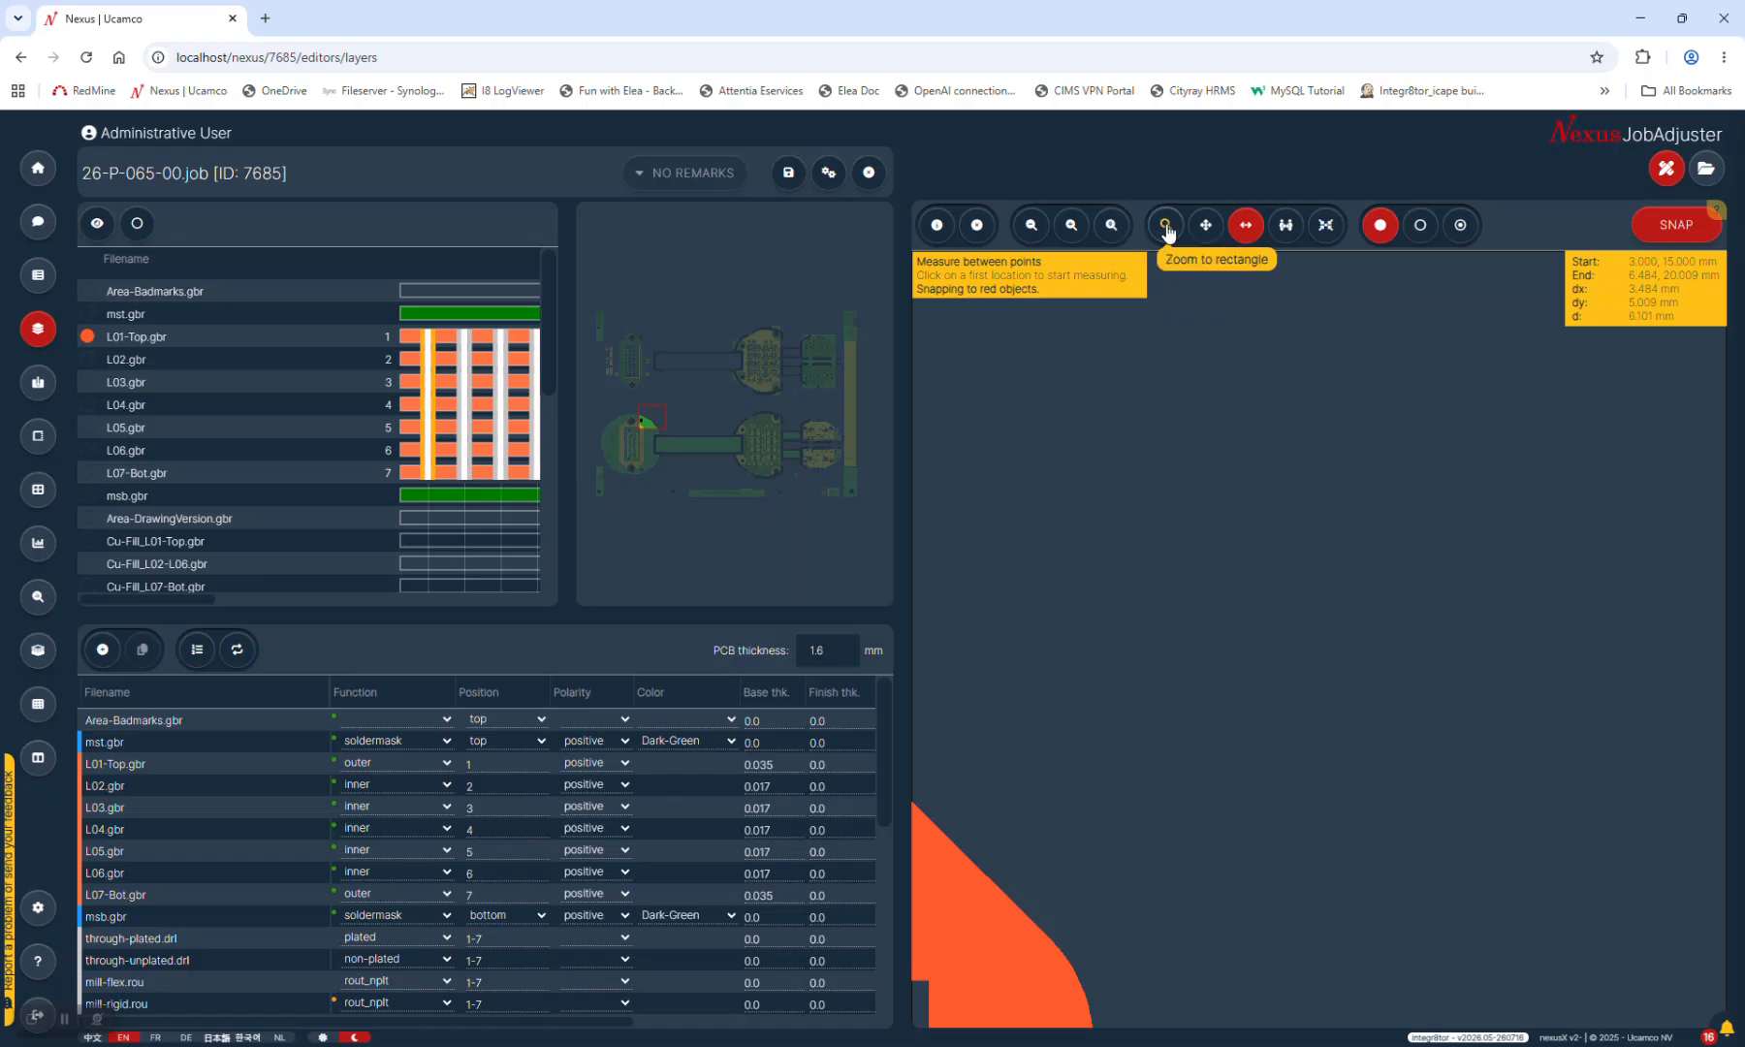
After panning and refitting the board, zoom a rectangle onto the small round ring pad
left_click(1112, 225)
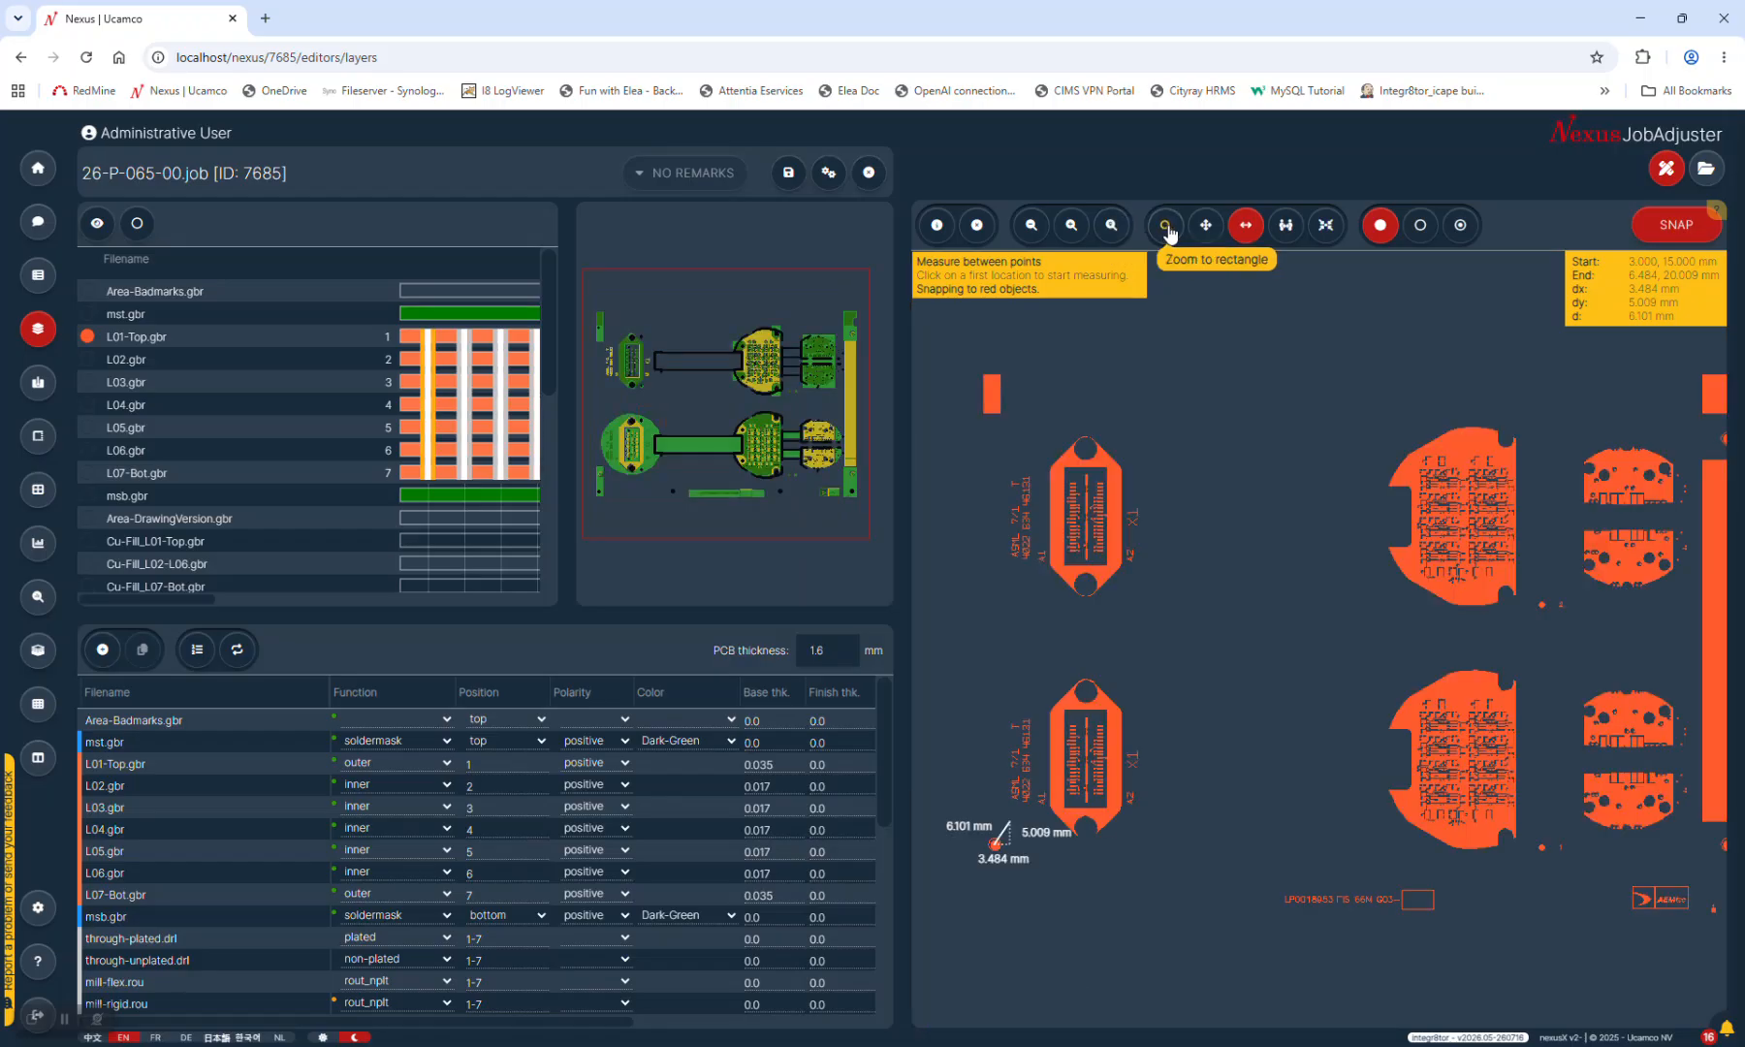
left_click(1165, 225)
left_click_drag(1651, 427, 1512, 388)
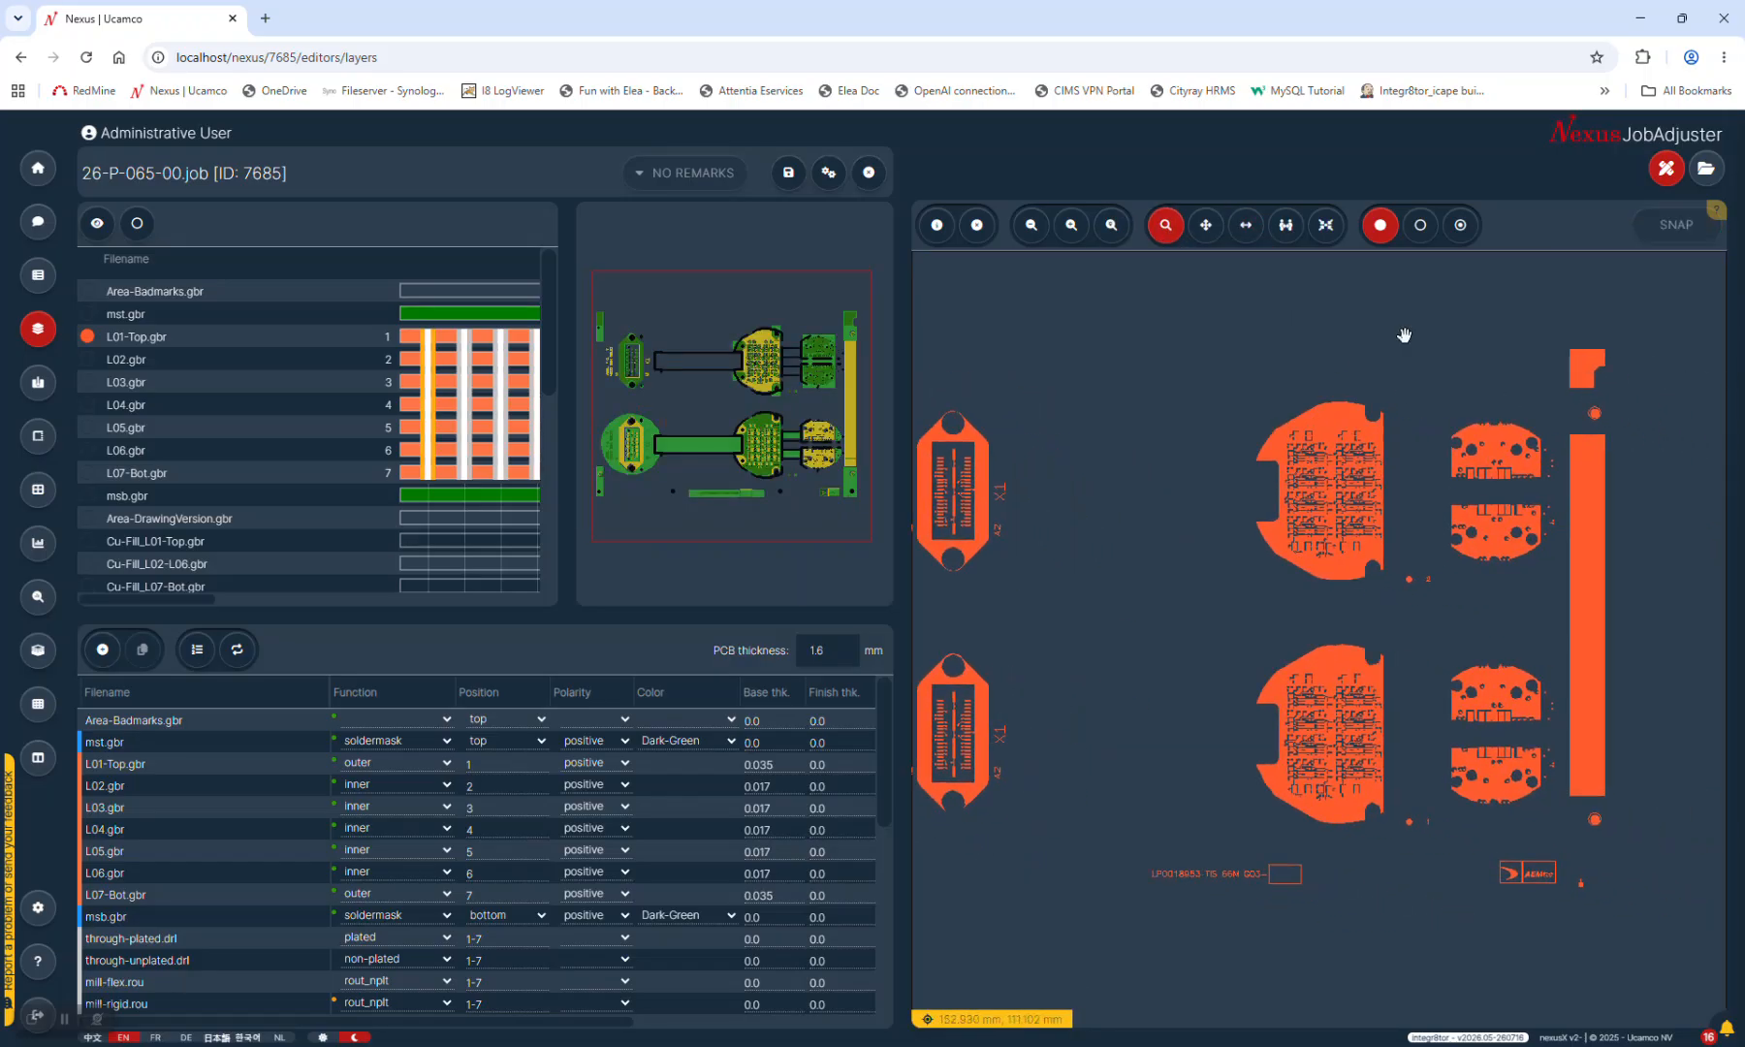
left_click_drag(1621, 389, 1515, 421)
scroll(1542, 455, "up", 1)
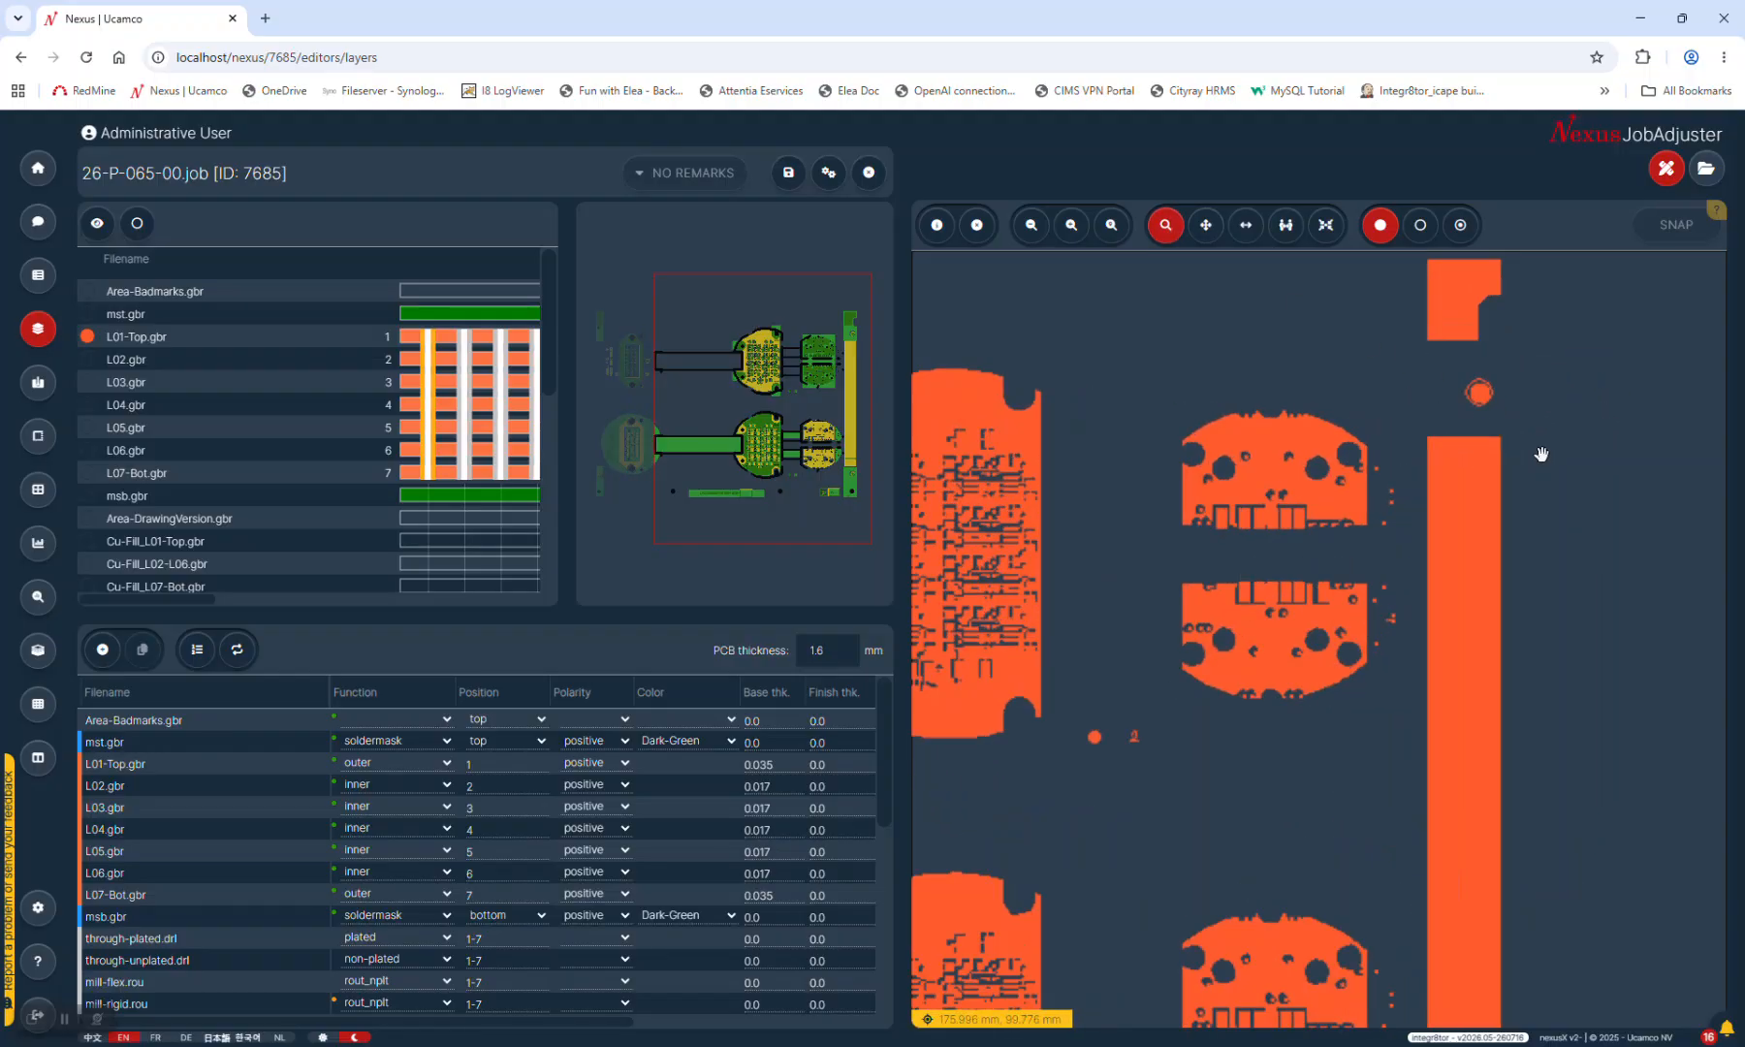
scroll(1488, 388, "up", 1)
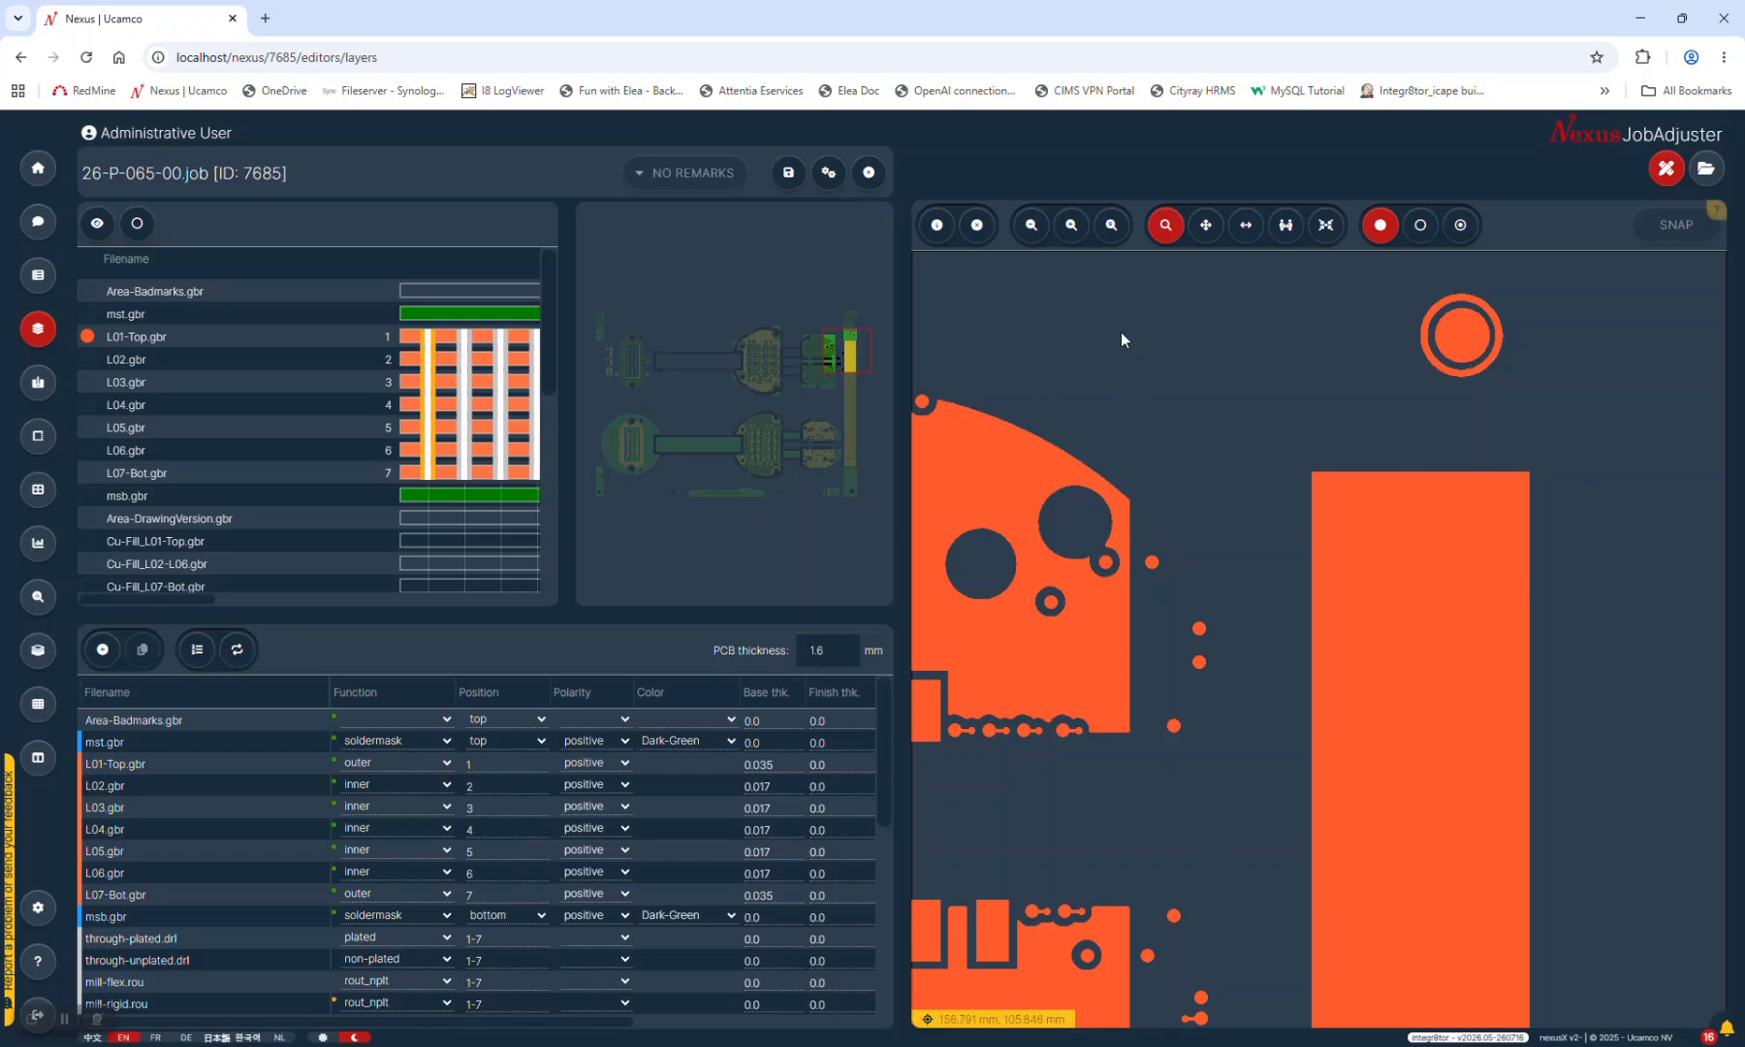
left_click(1111, 229)
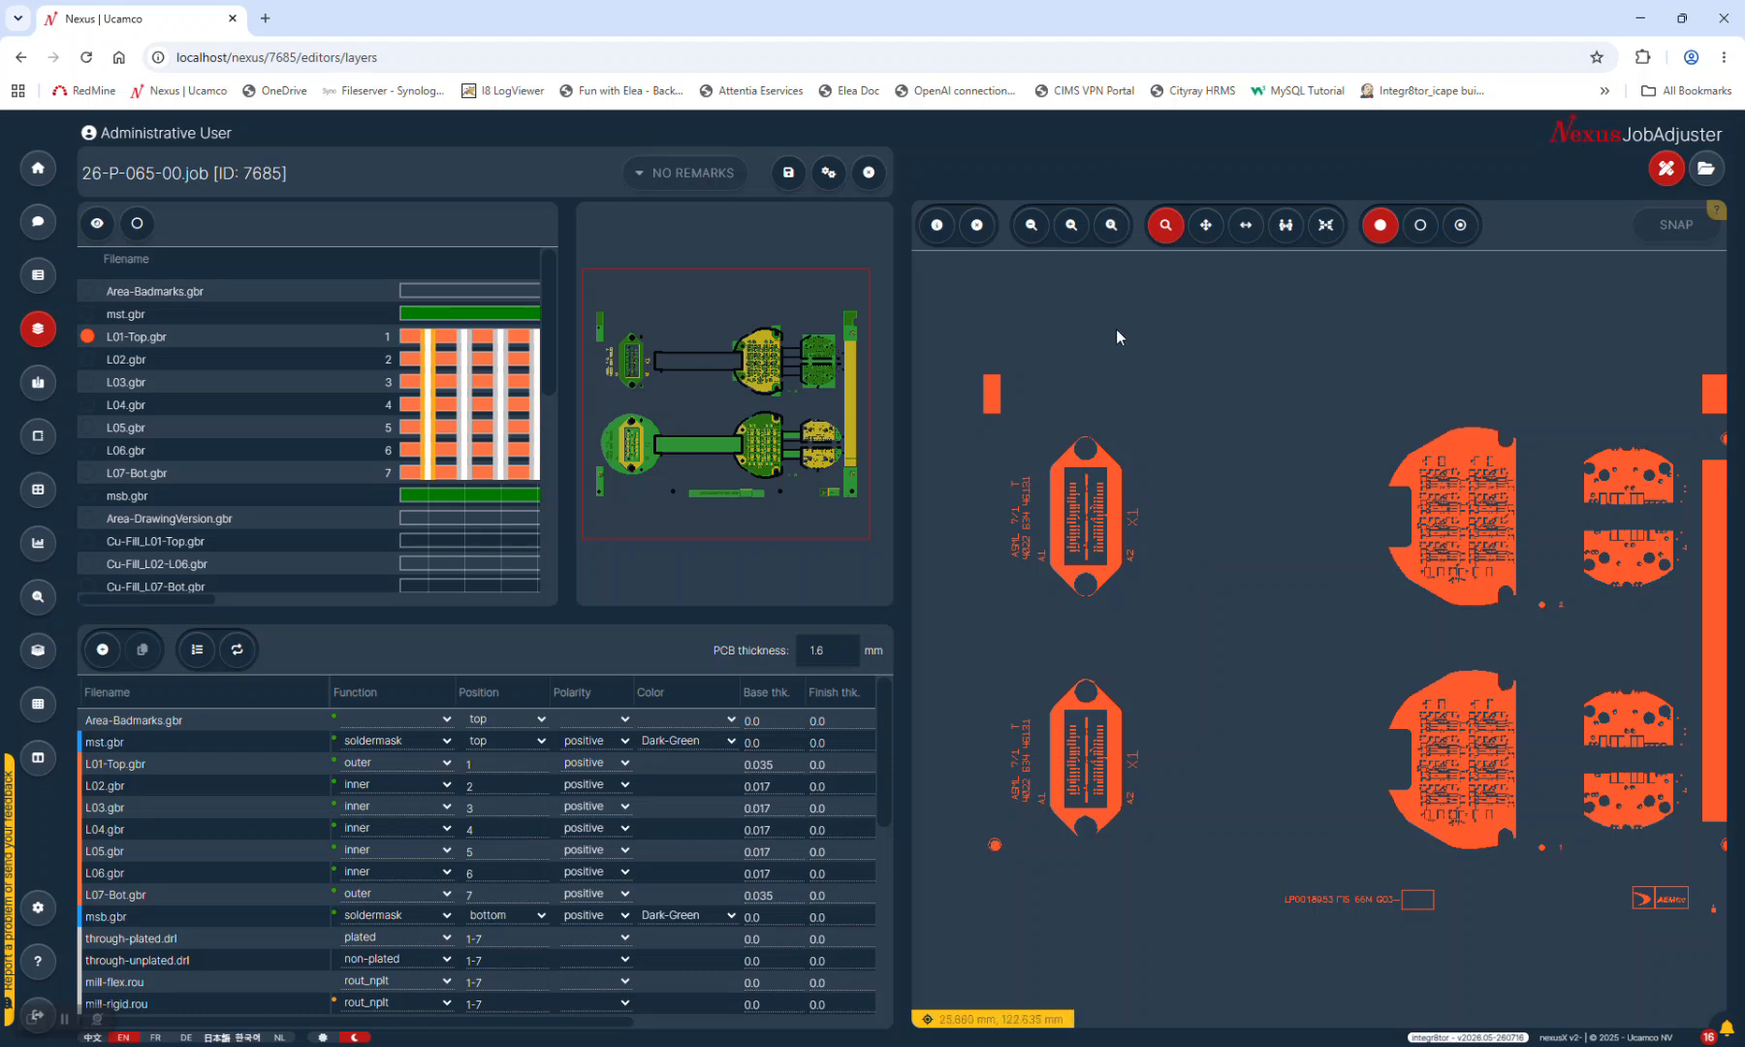
left_click_drag(1016, 836, 972, 875)
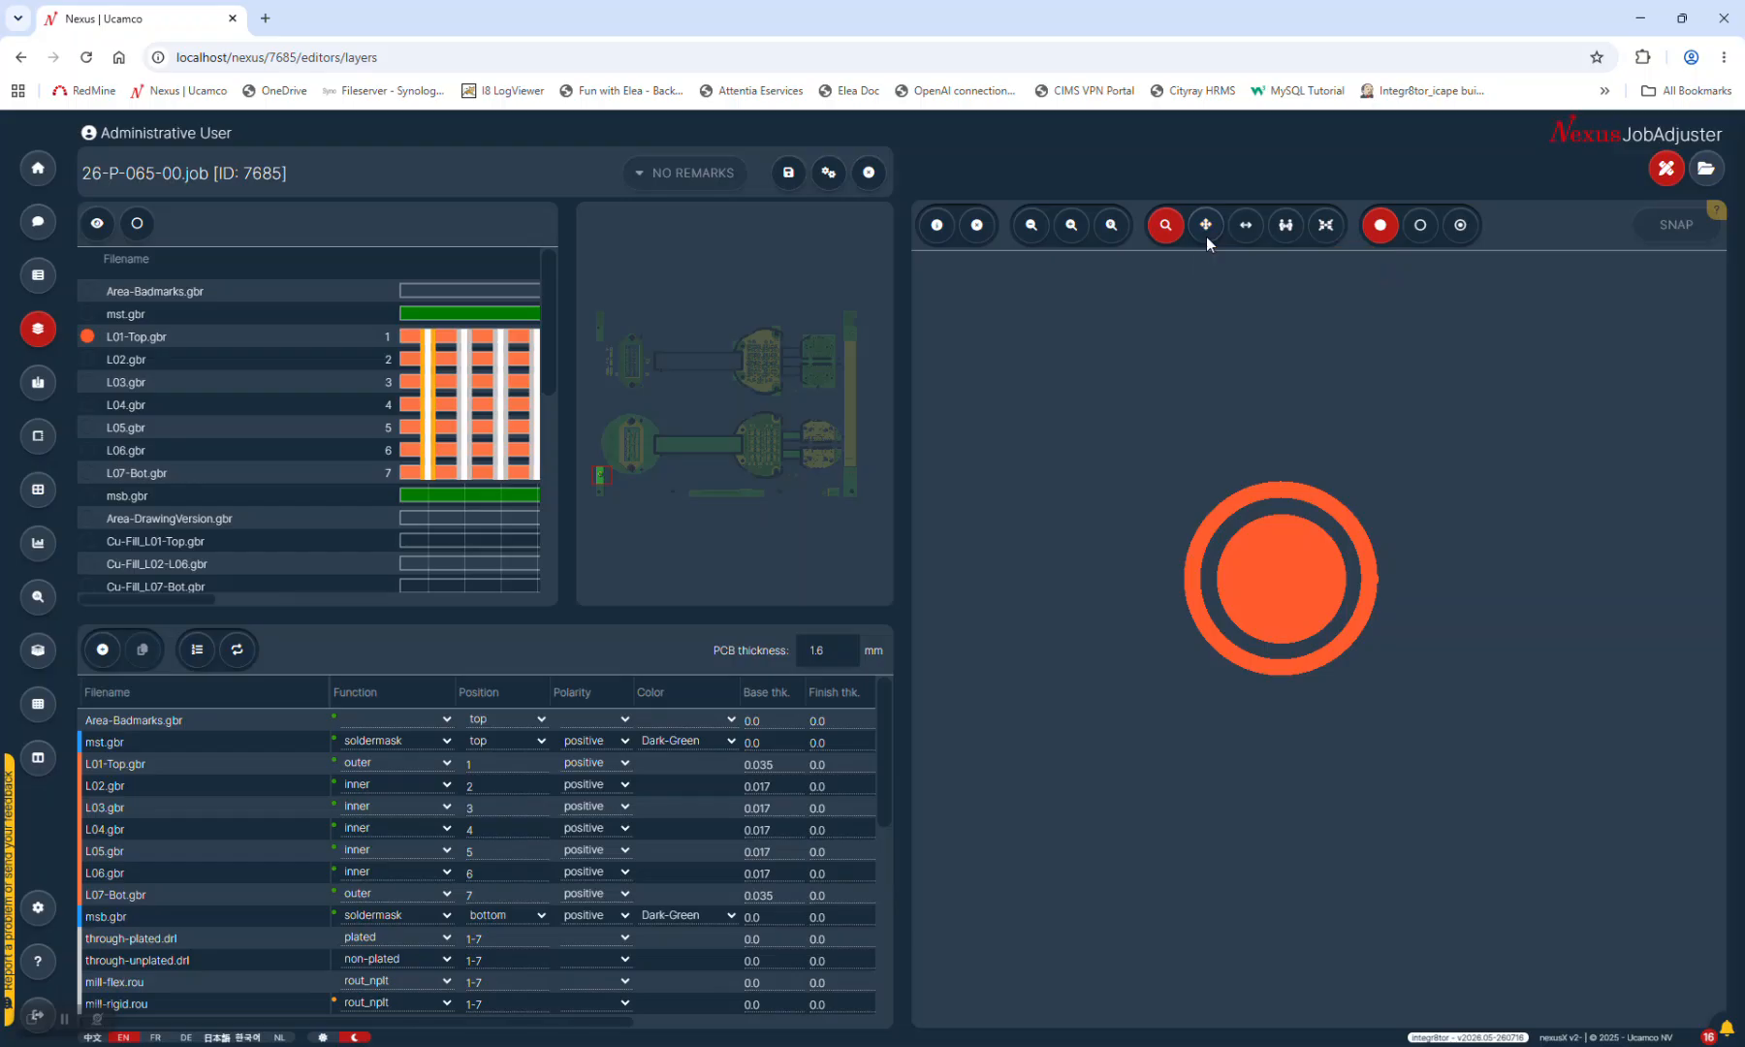
left_click(1245, 225)
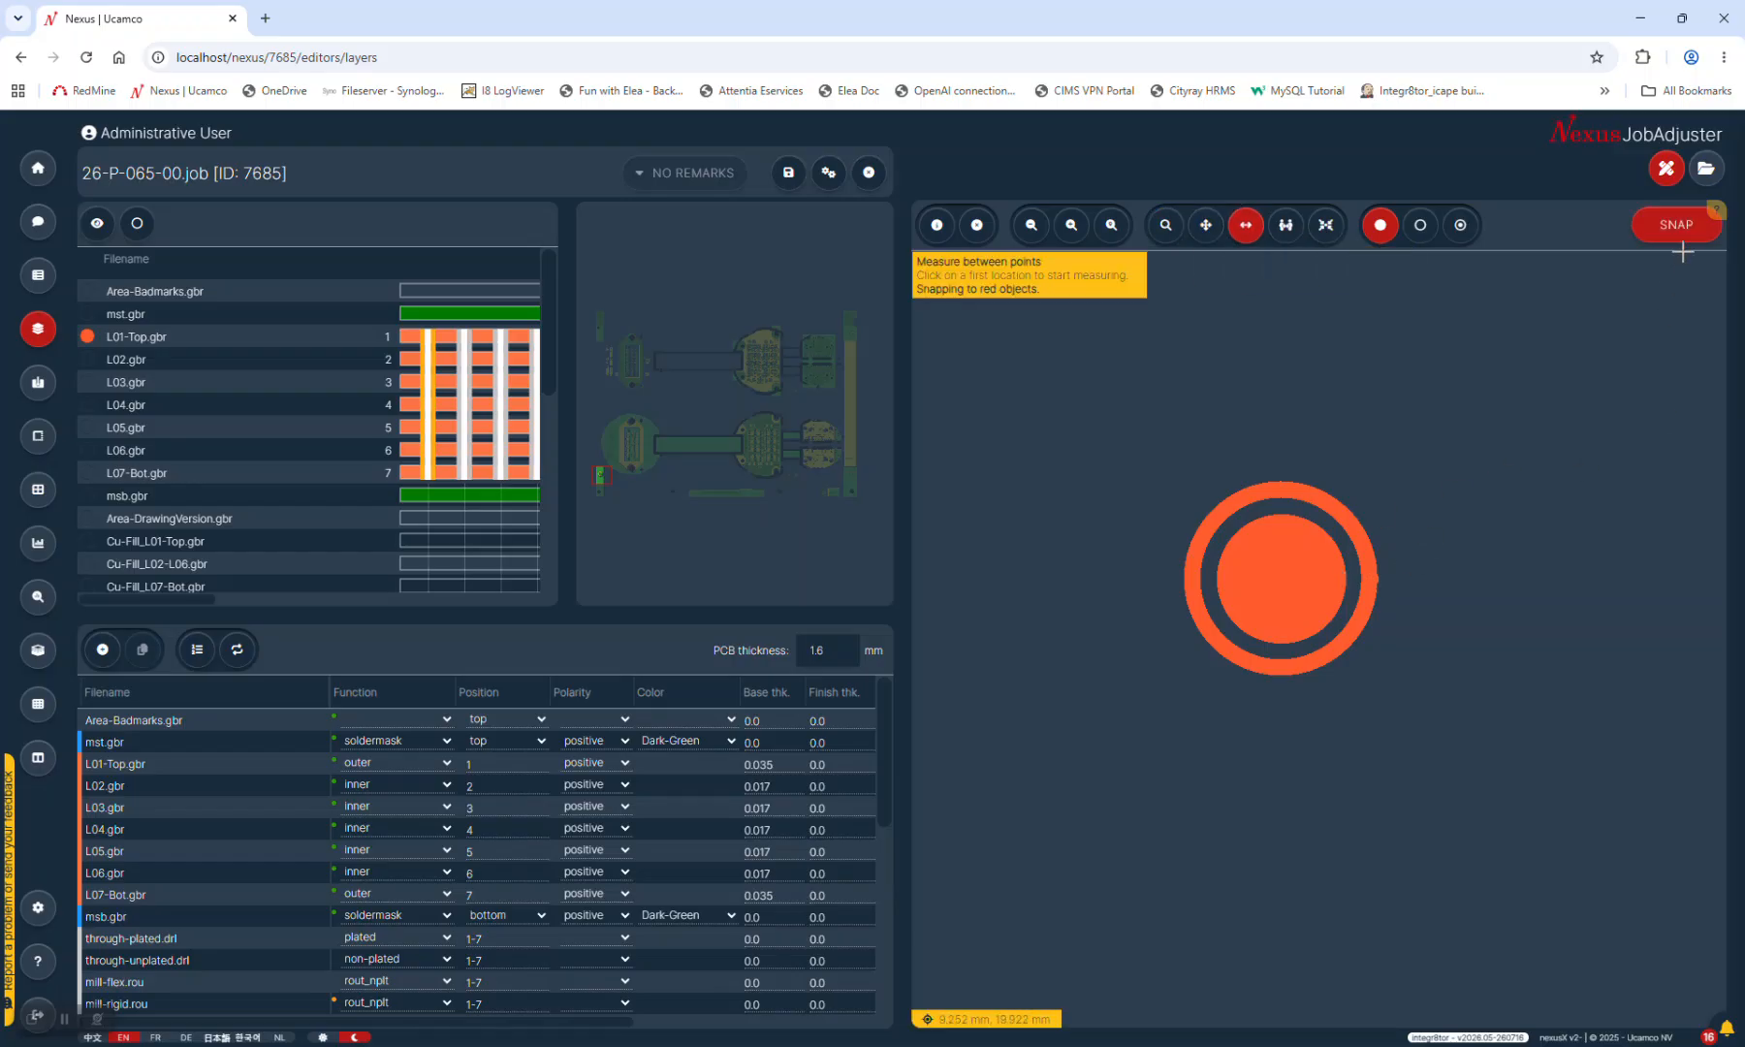
Measure 35.879 mm (dx 23.807, dy 26.843) from the round pad's centre to the connector's top pad
left_click(1280, 579)
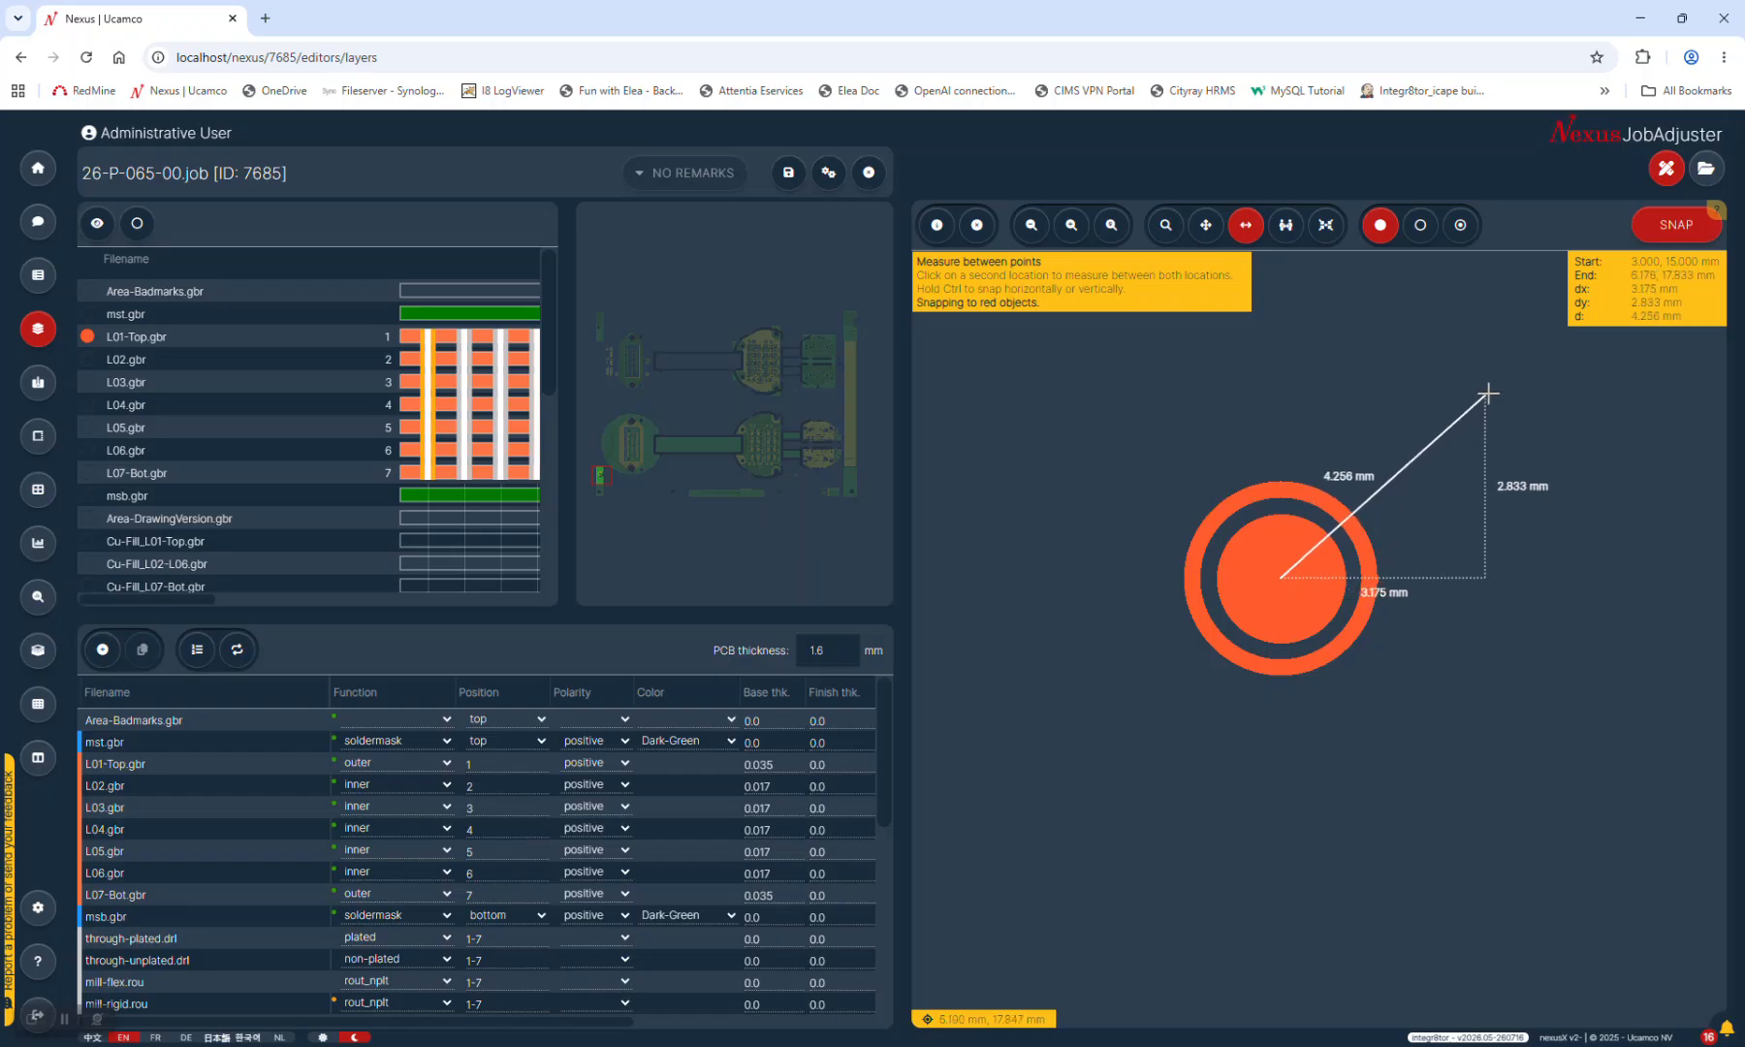
middle_click_drag(1533, 407, 1304, 526)
middle_click_drag(1444, 455, 1165, 719)
middle_click_drag(1568, 415, 1250, 829)
middle_click_drag(1619, 267, 1302, 766)
middle_click_drag(1535, 265, 1305, 754)
middle_click_drag(1465, 520, 1380, 572)
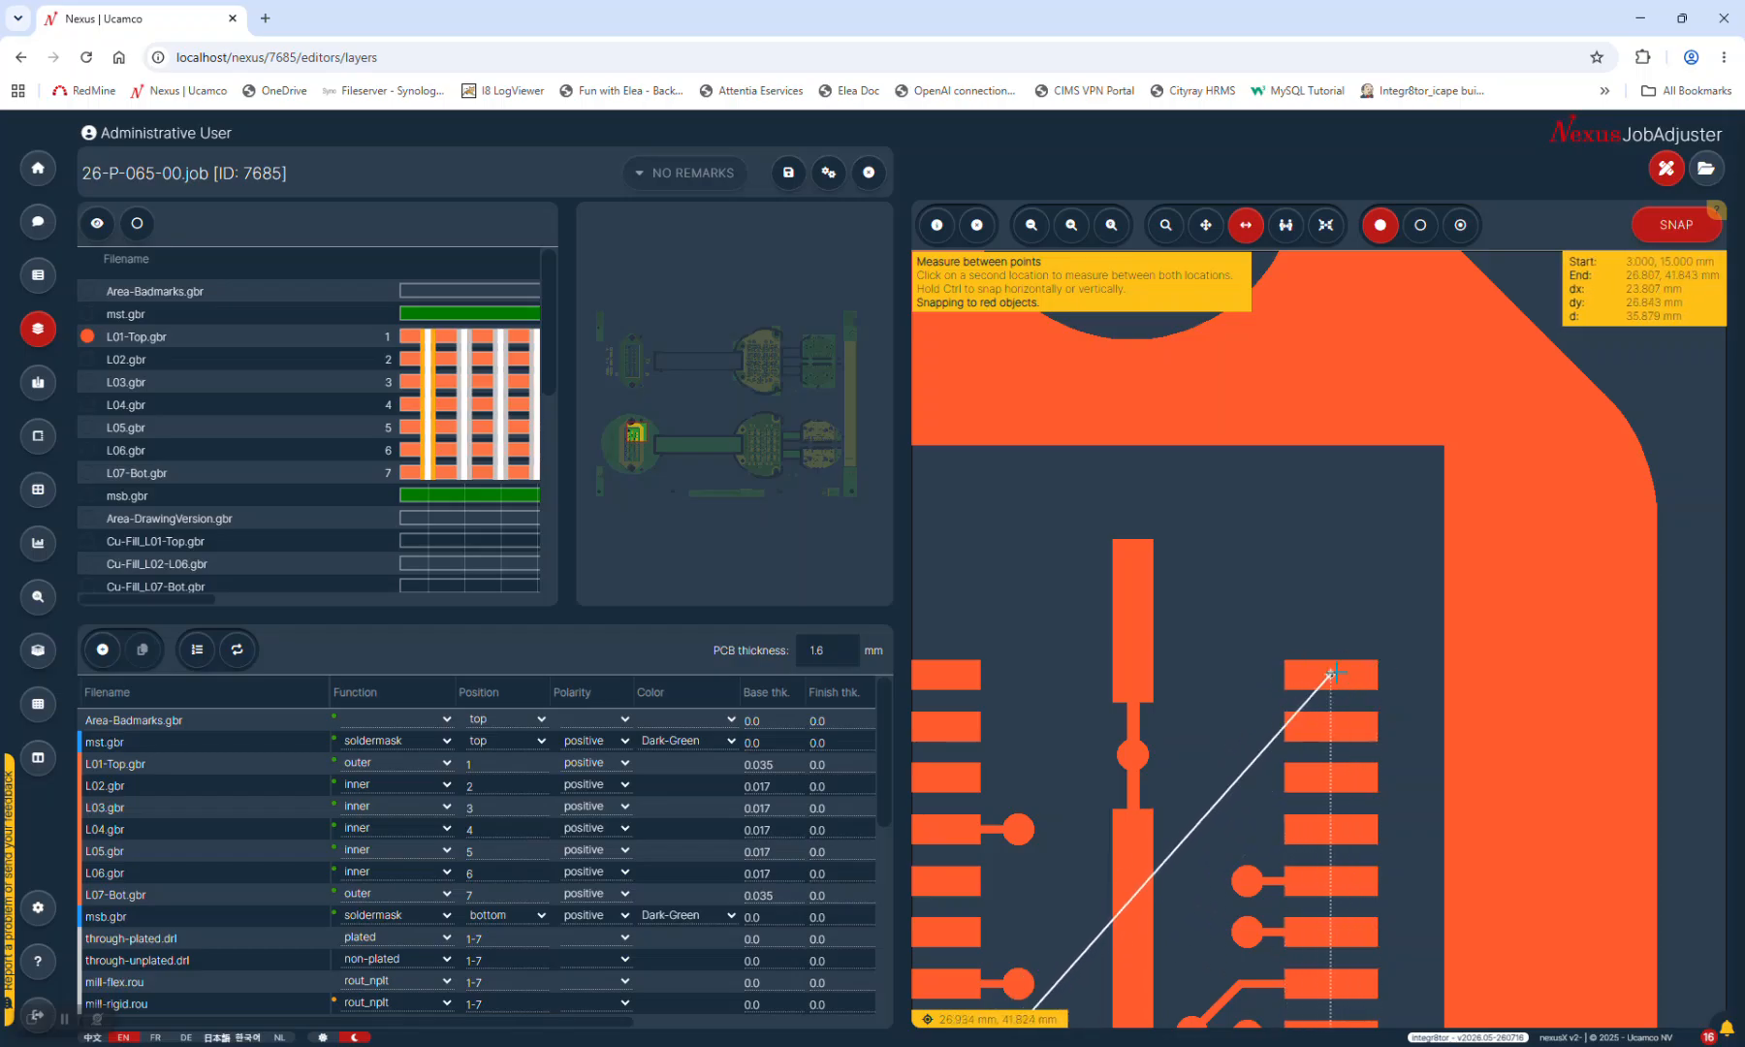
left_click(1335, 673)
scroll(1394, 513, "down", 4)
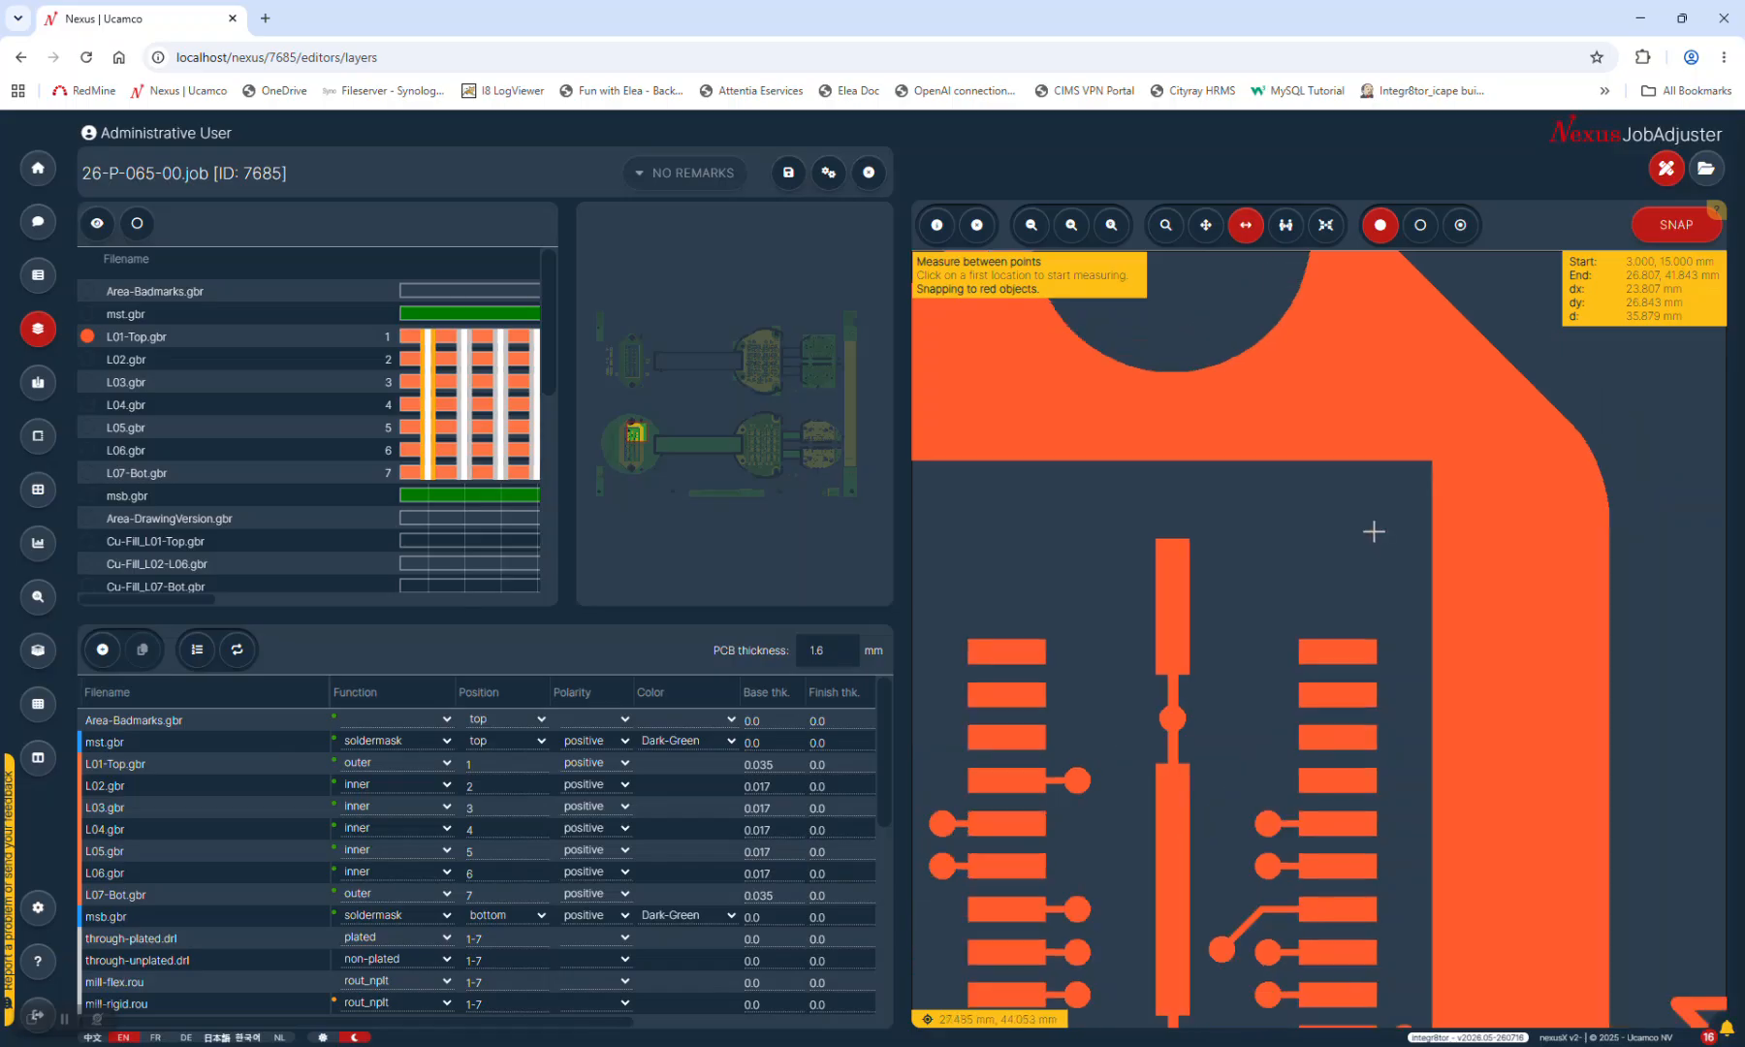
scroll(1368, 577, "down", 1)
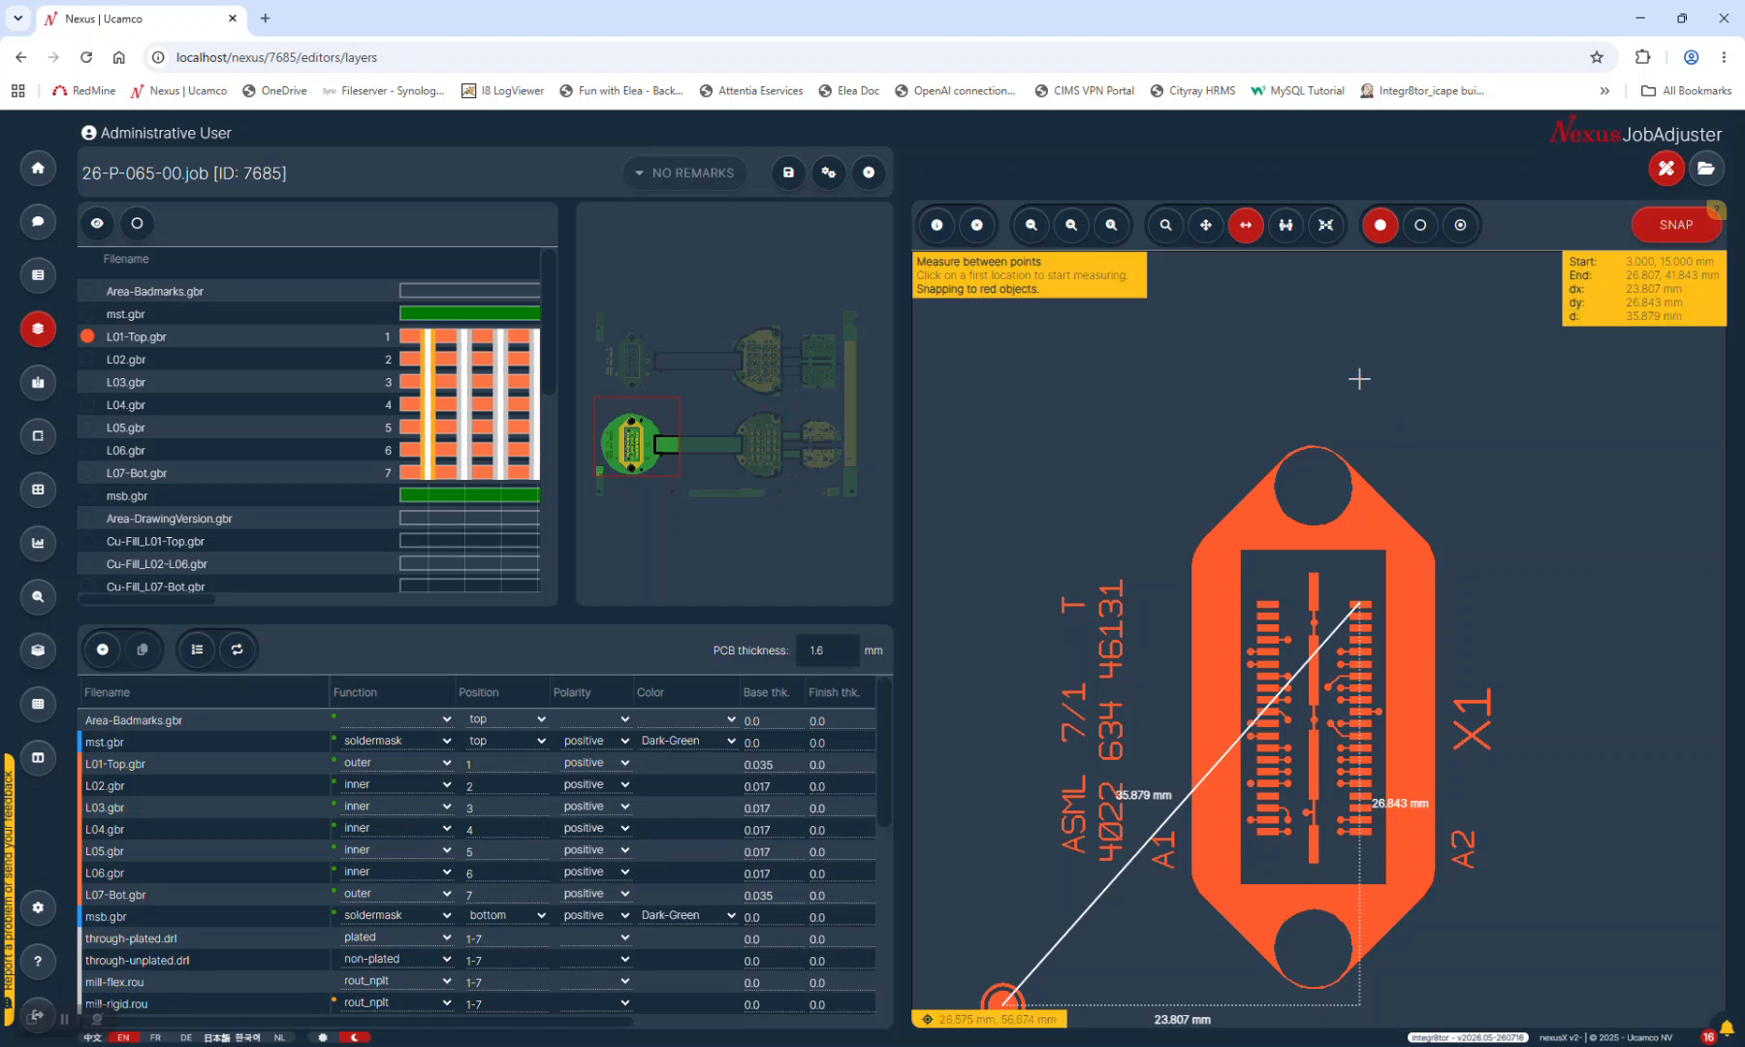
scroll(1270, 640, "up", 5)
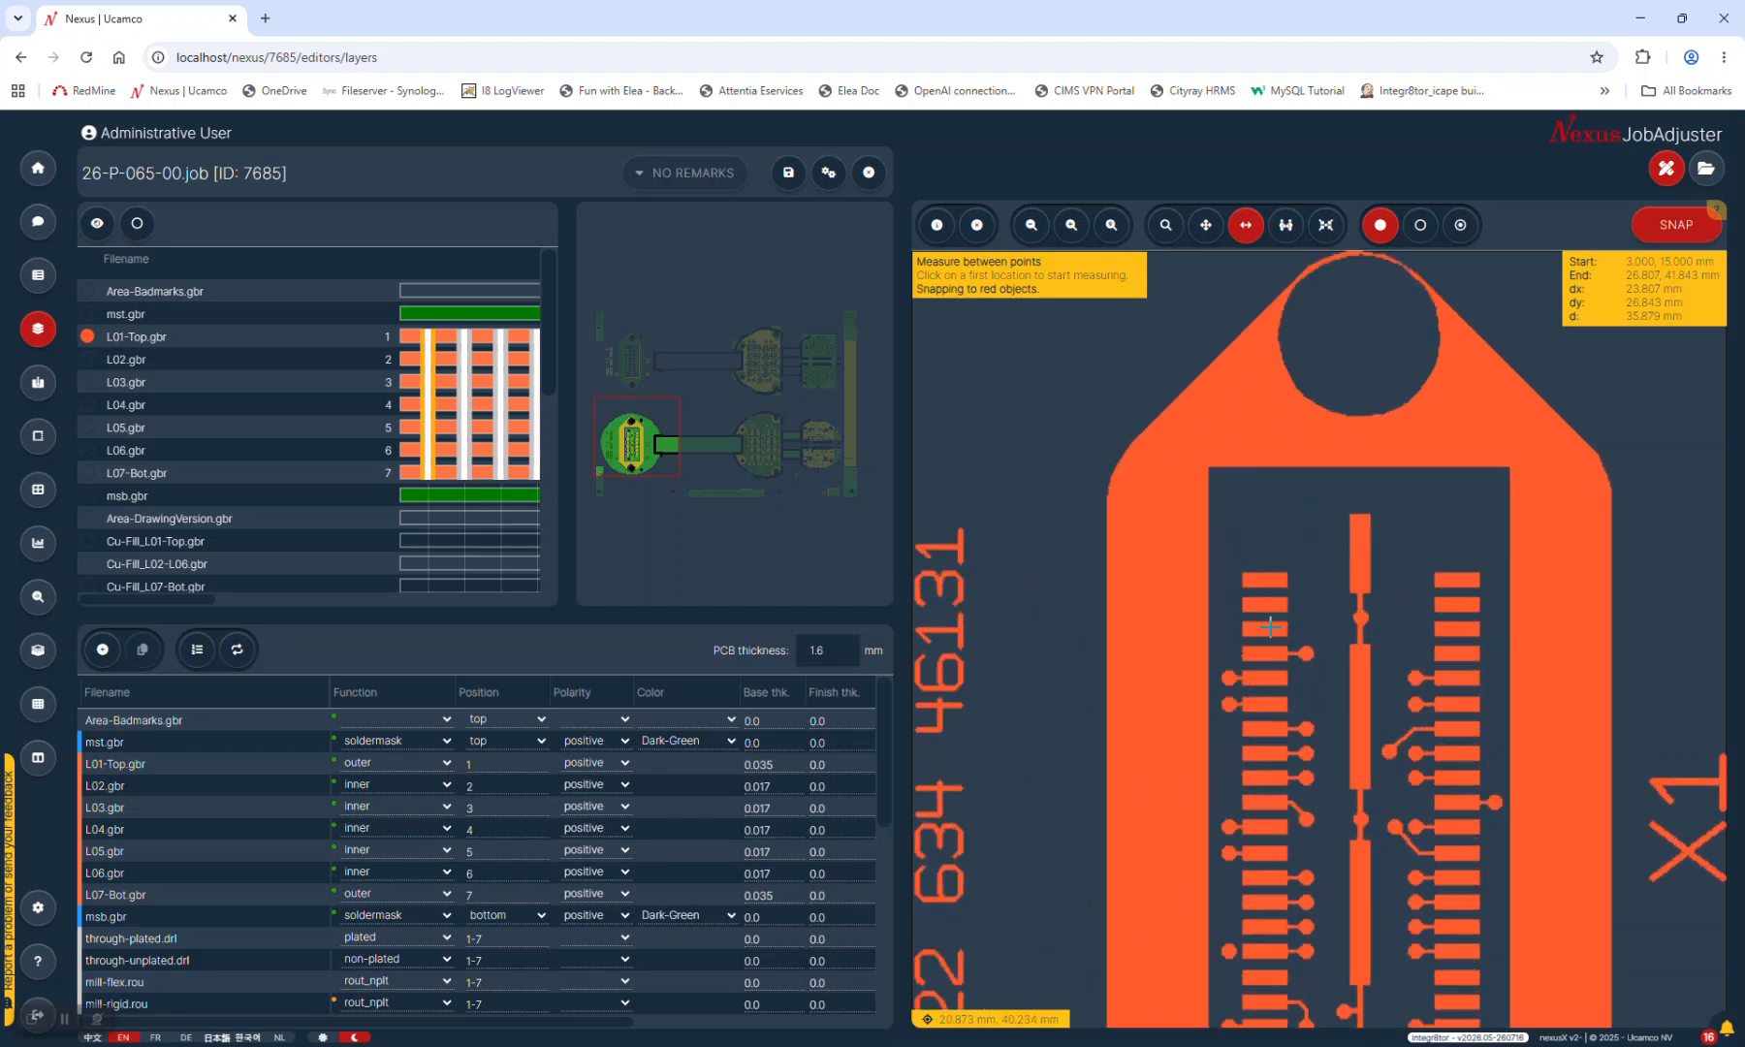
Measure clearances between neighbouring connector pads, reading 0.343 mm and 0.339 mm
left_click(1287, 225)
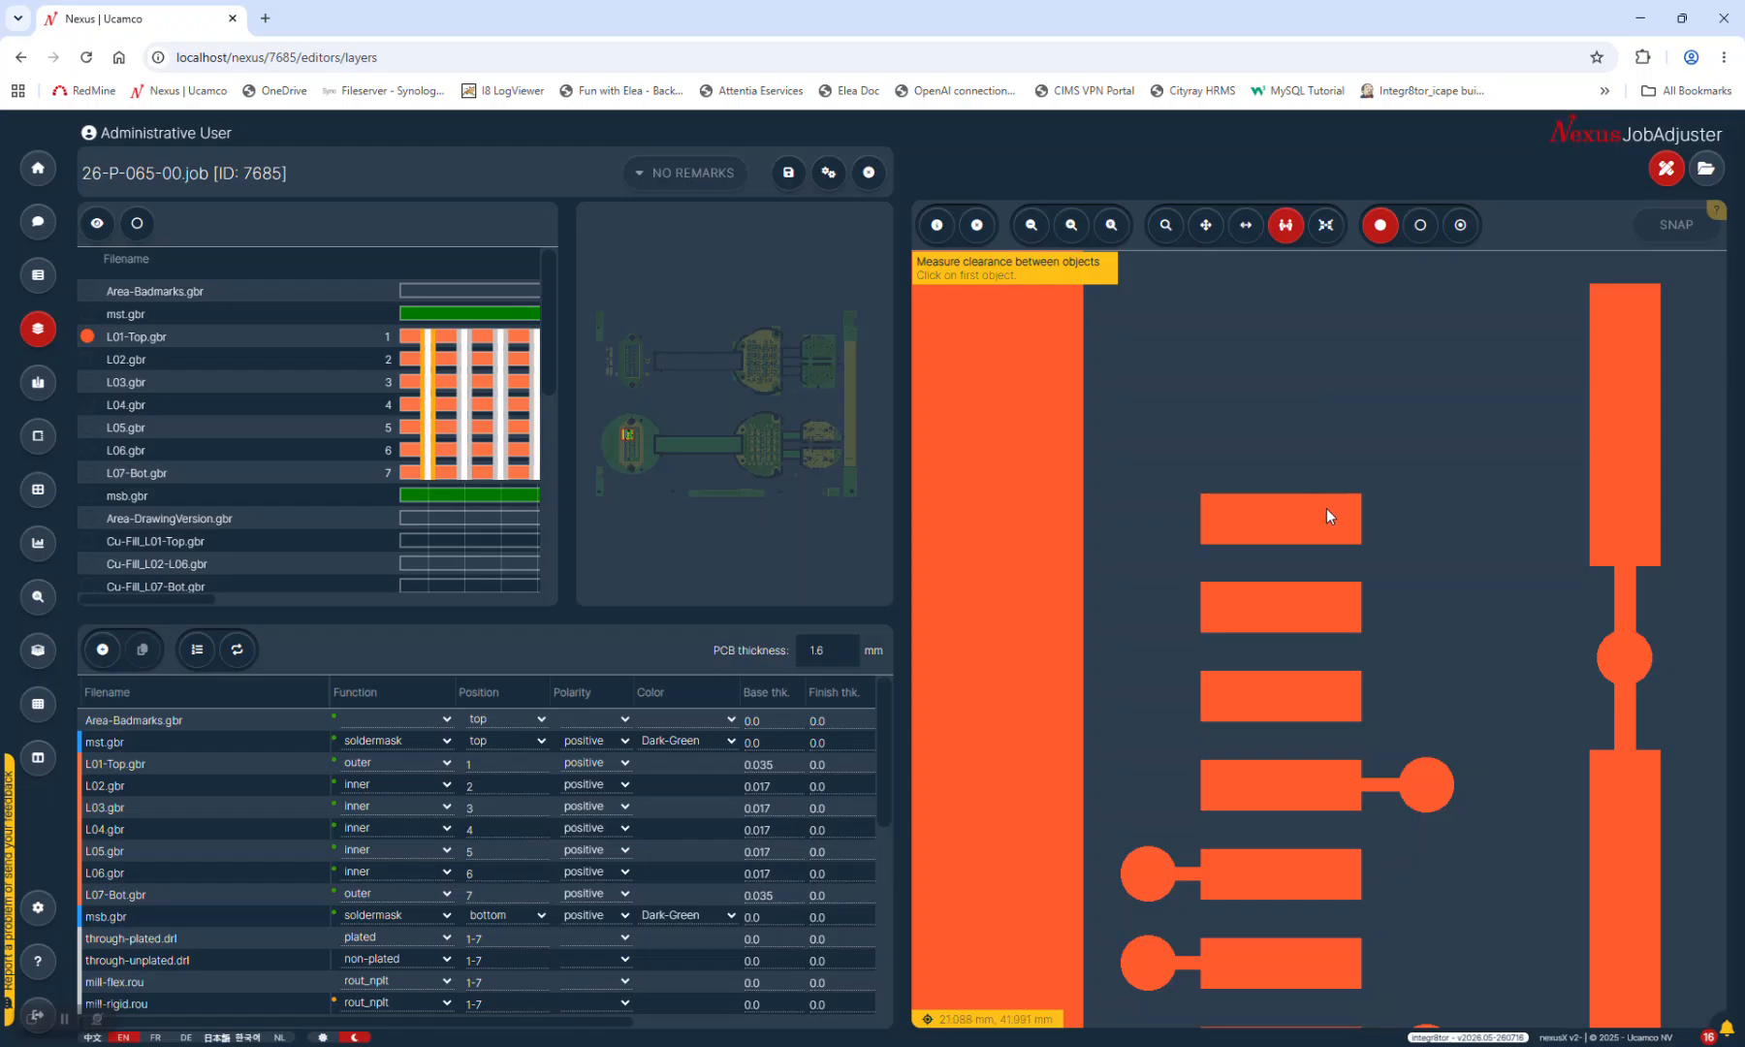
left_click(1316, 539)
left_click(1319, 602)
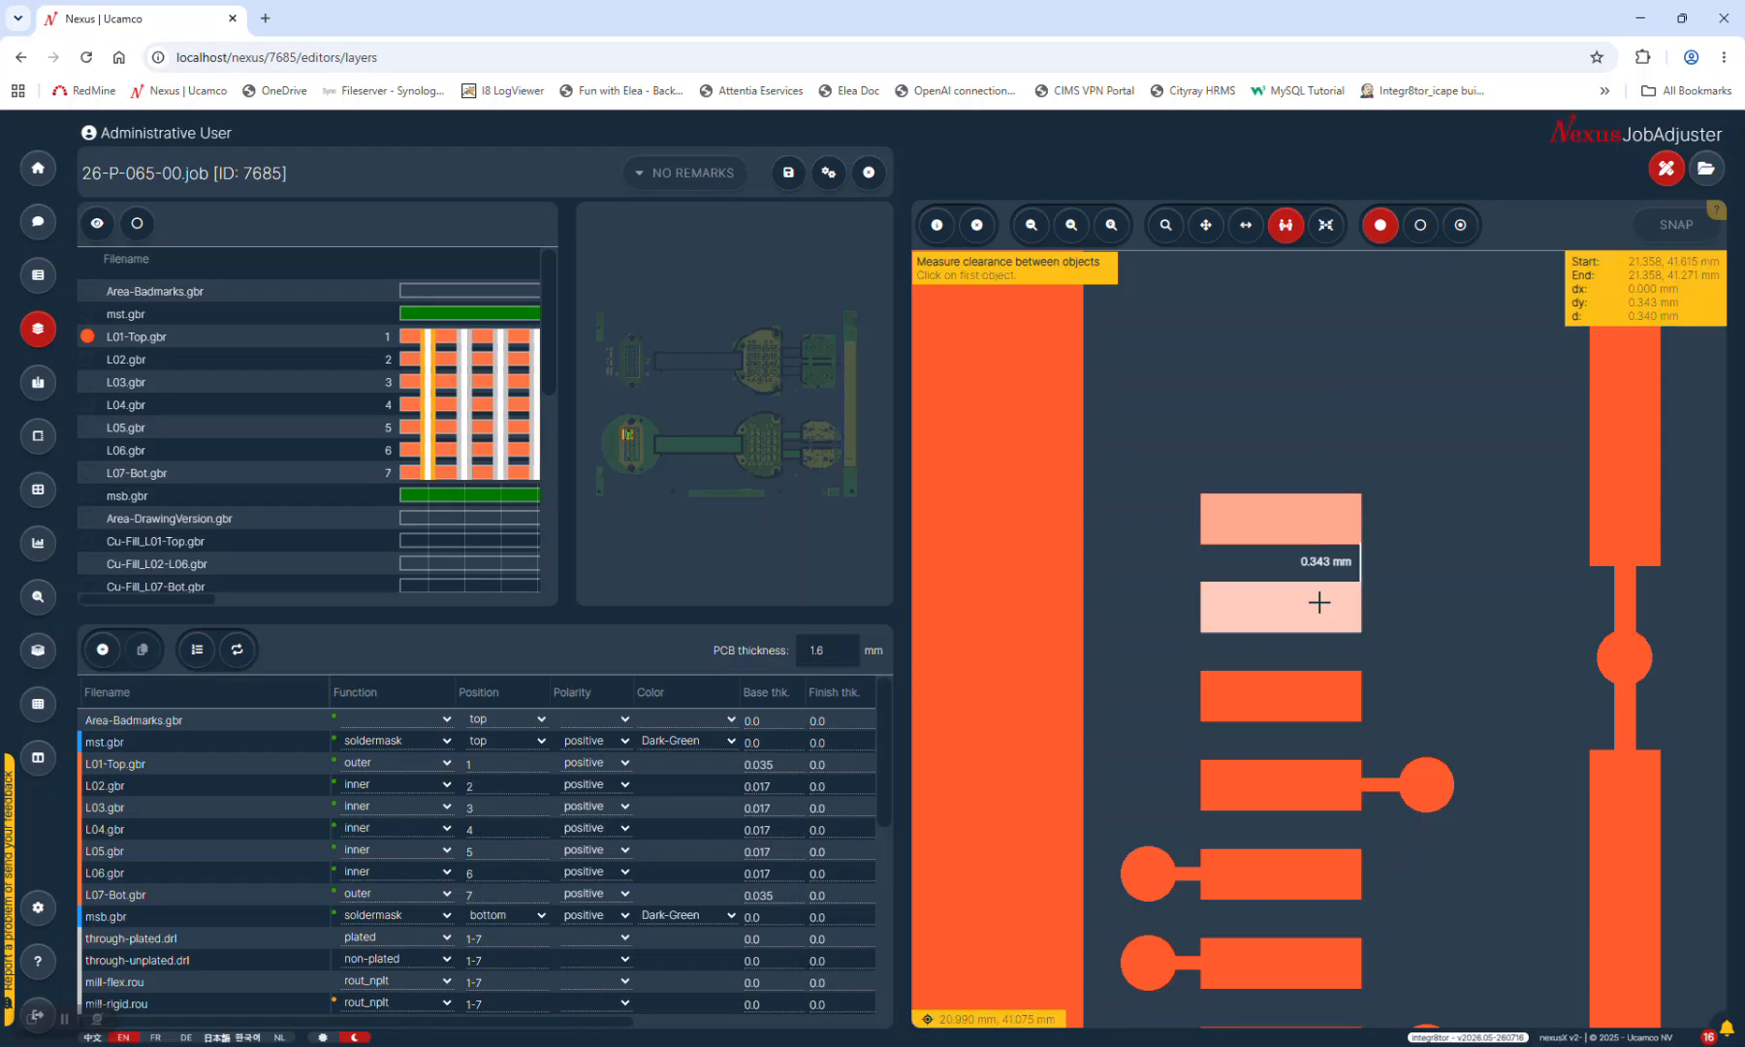
left_click(1321, 683)
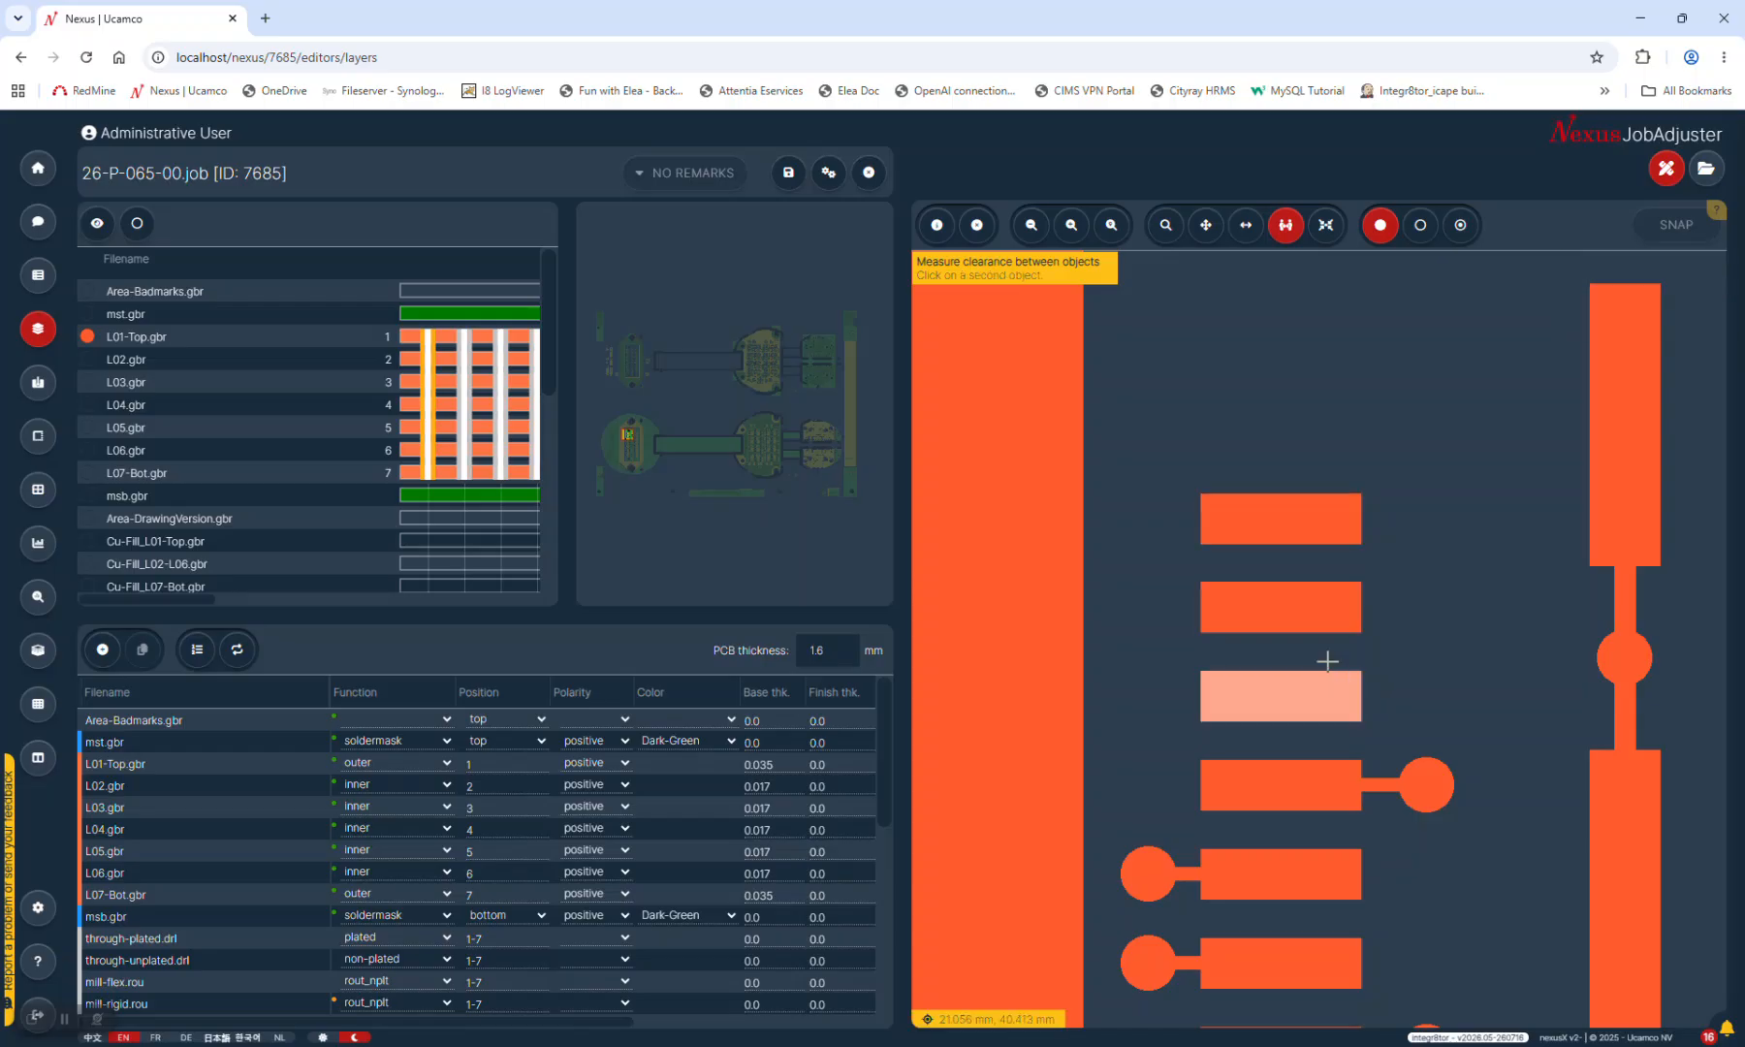
left_click(1324, 602)
left_click(1324, 602)
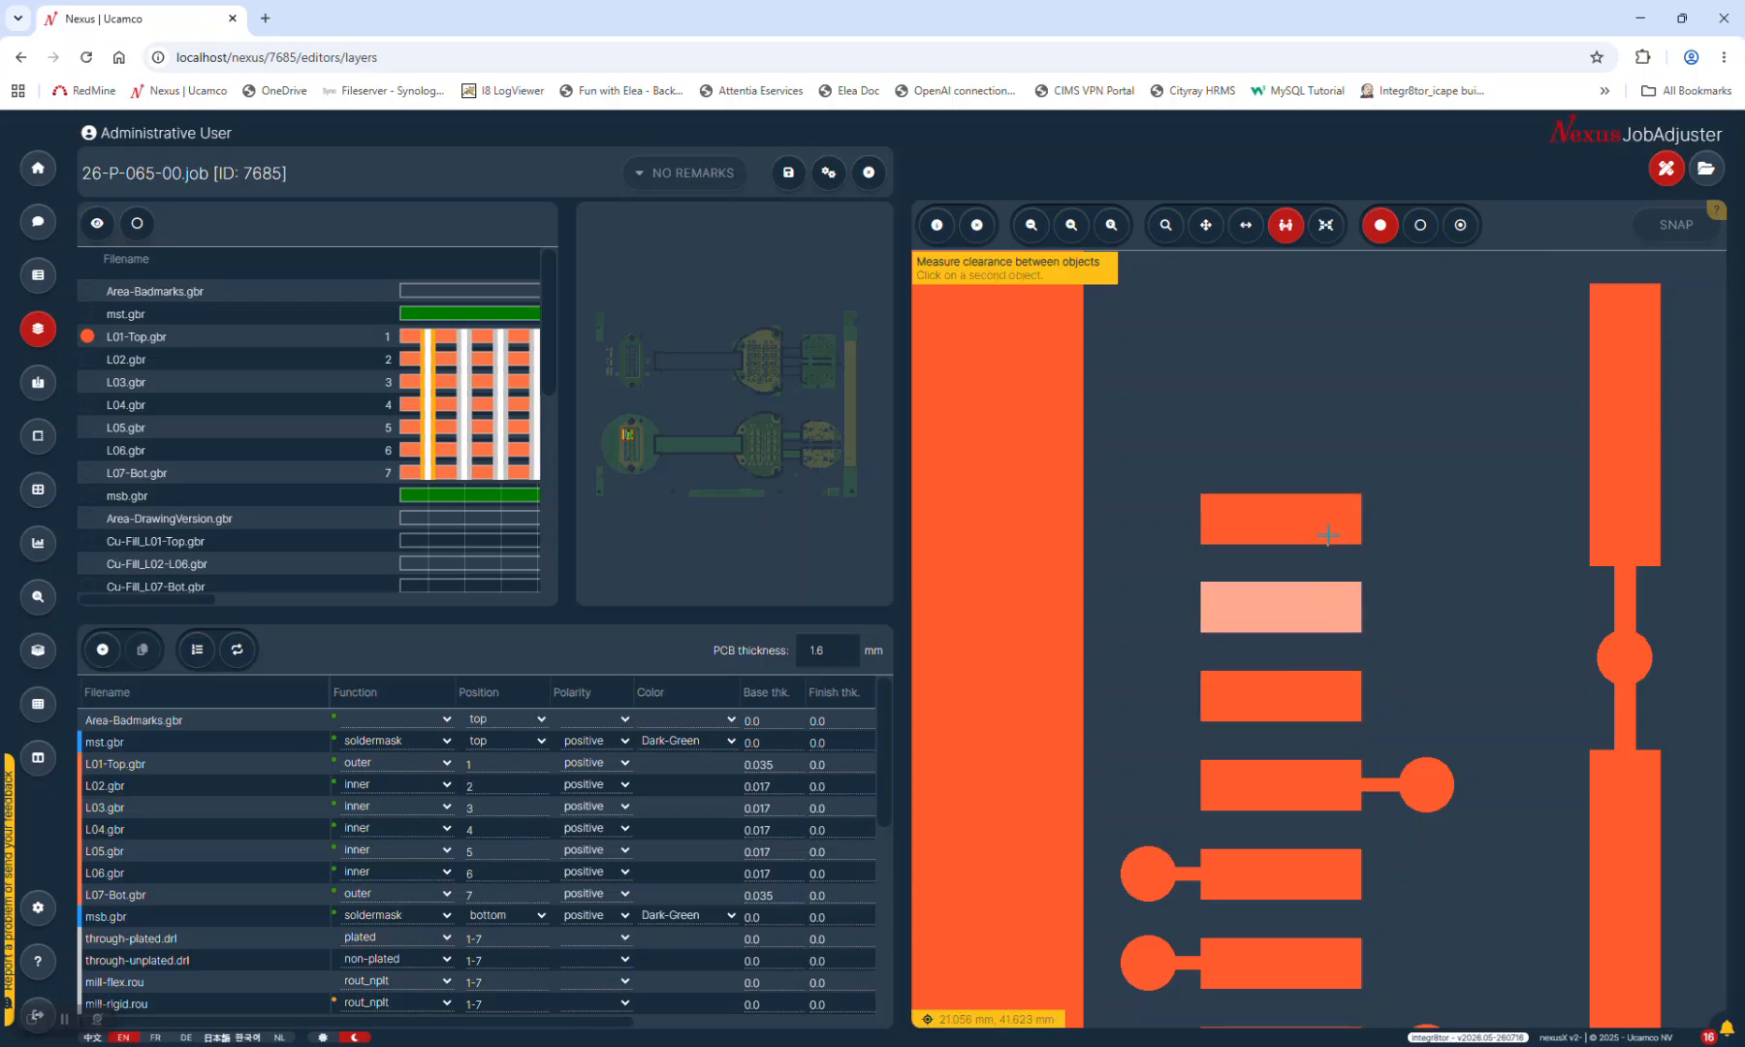
left_click(1327, 527)
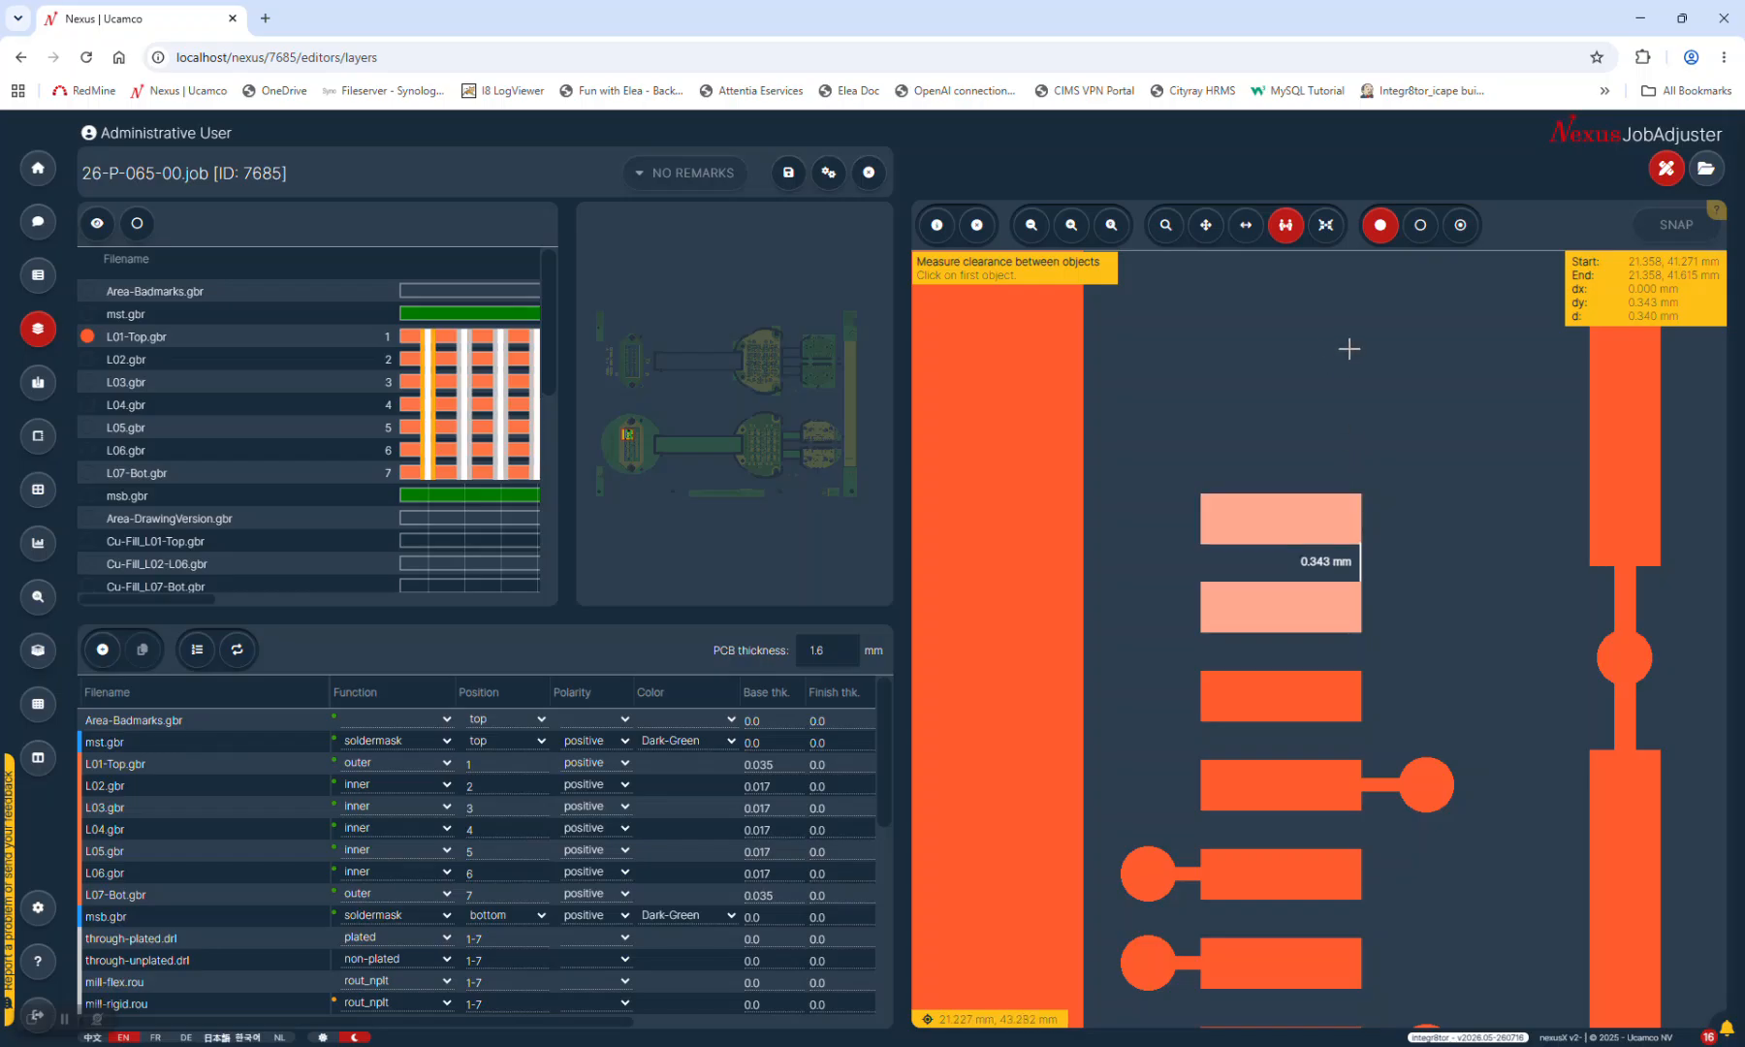
scroll(1275, 613, "down", 2)
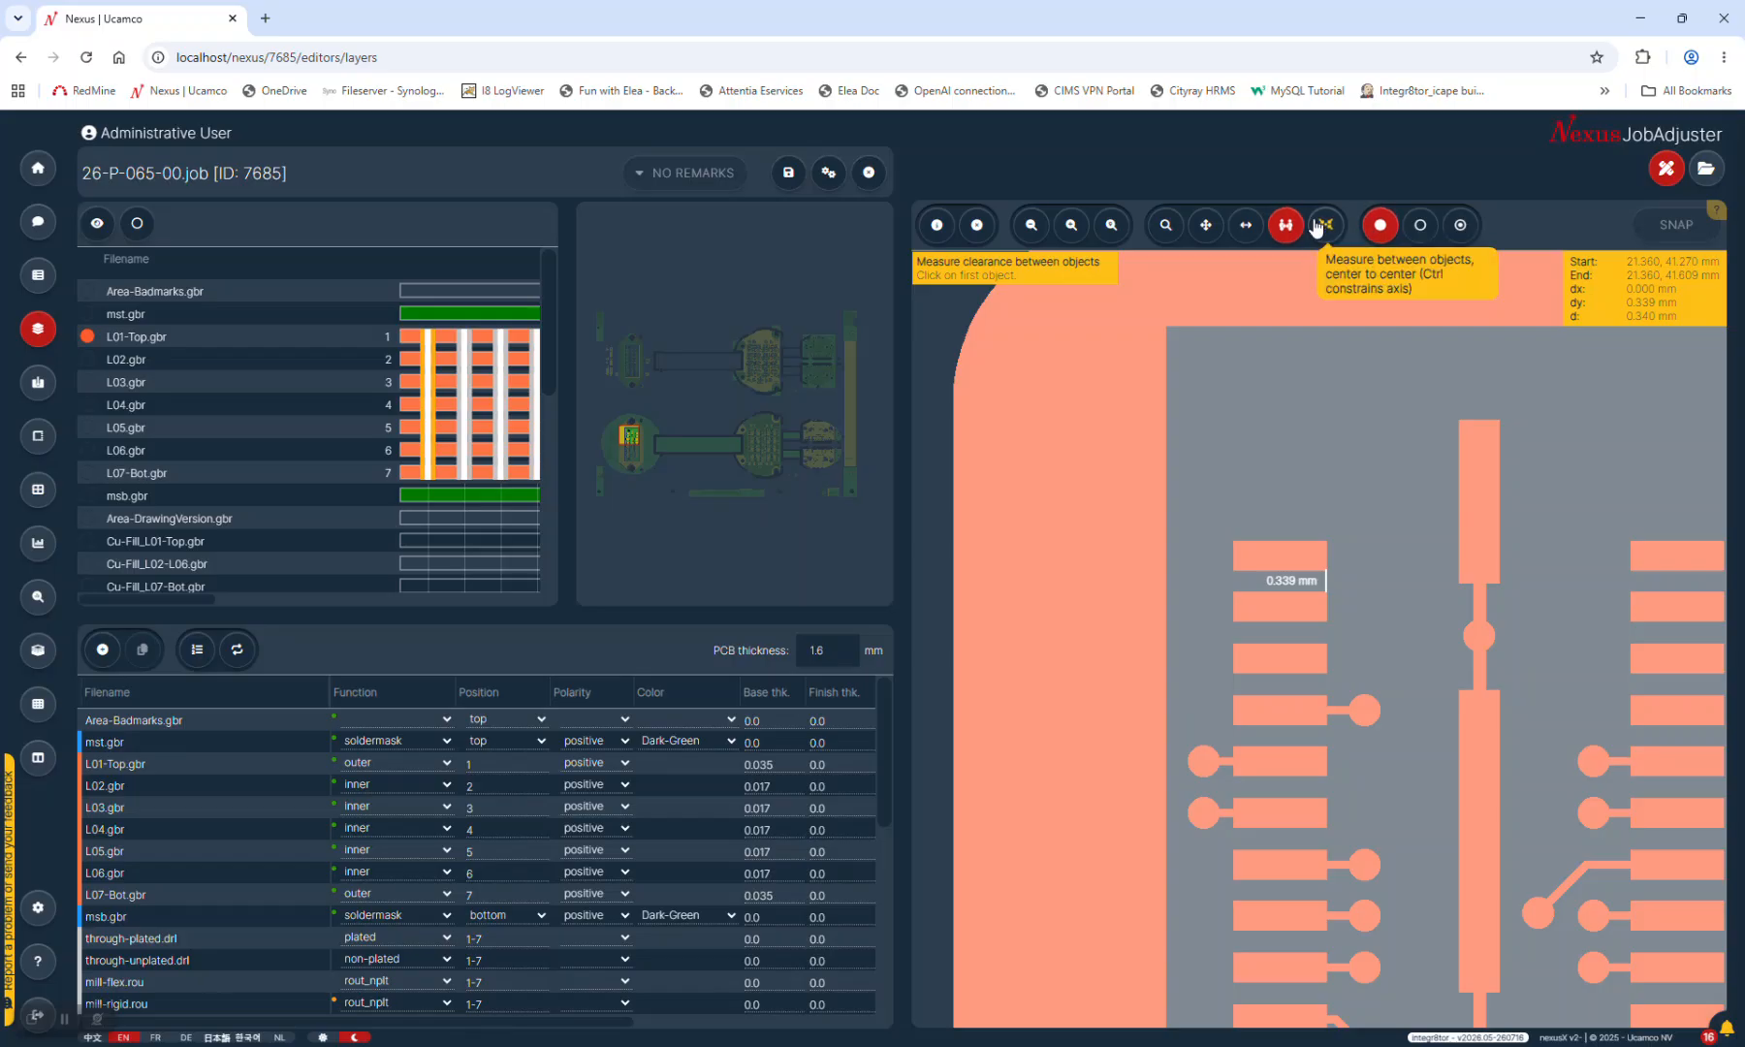
Measure the 0.824 mm centre-to-centre spacing of two stacked round pads, then fit the whole board
left_click(1318, 226)
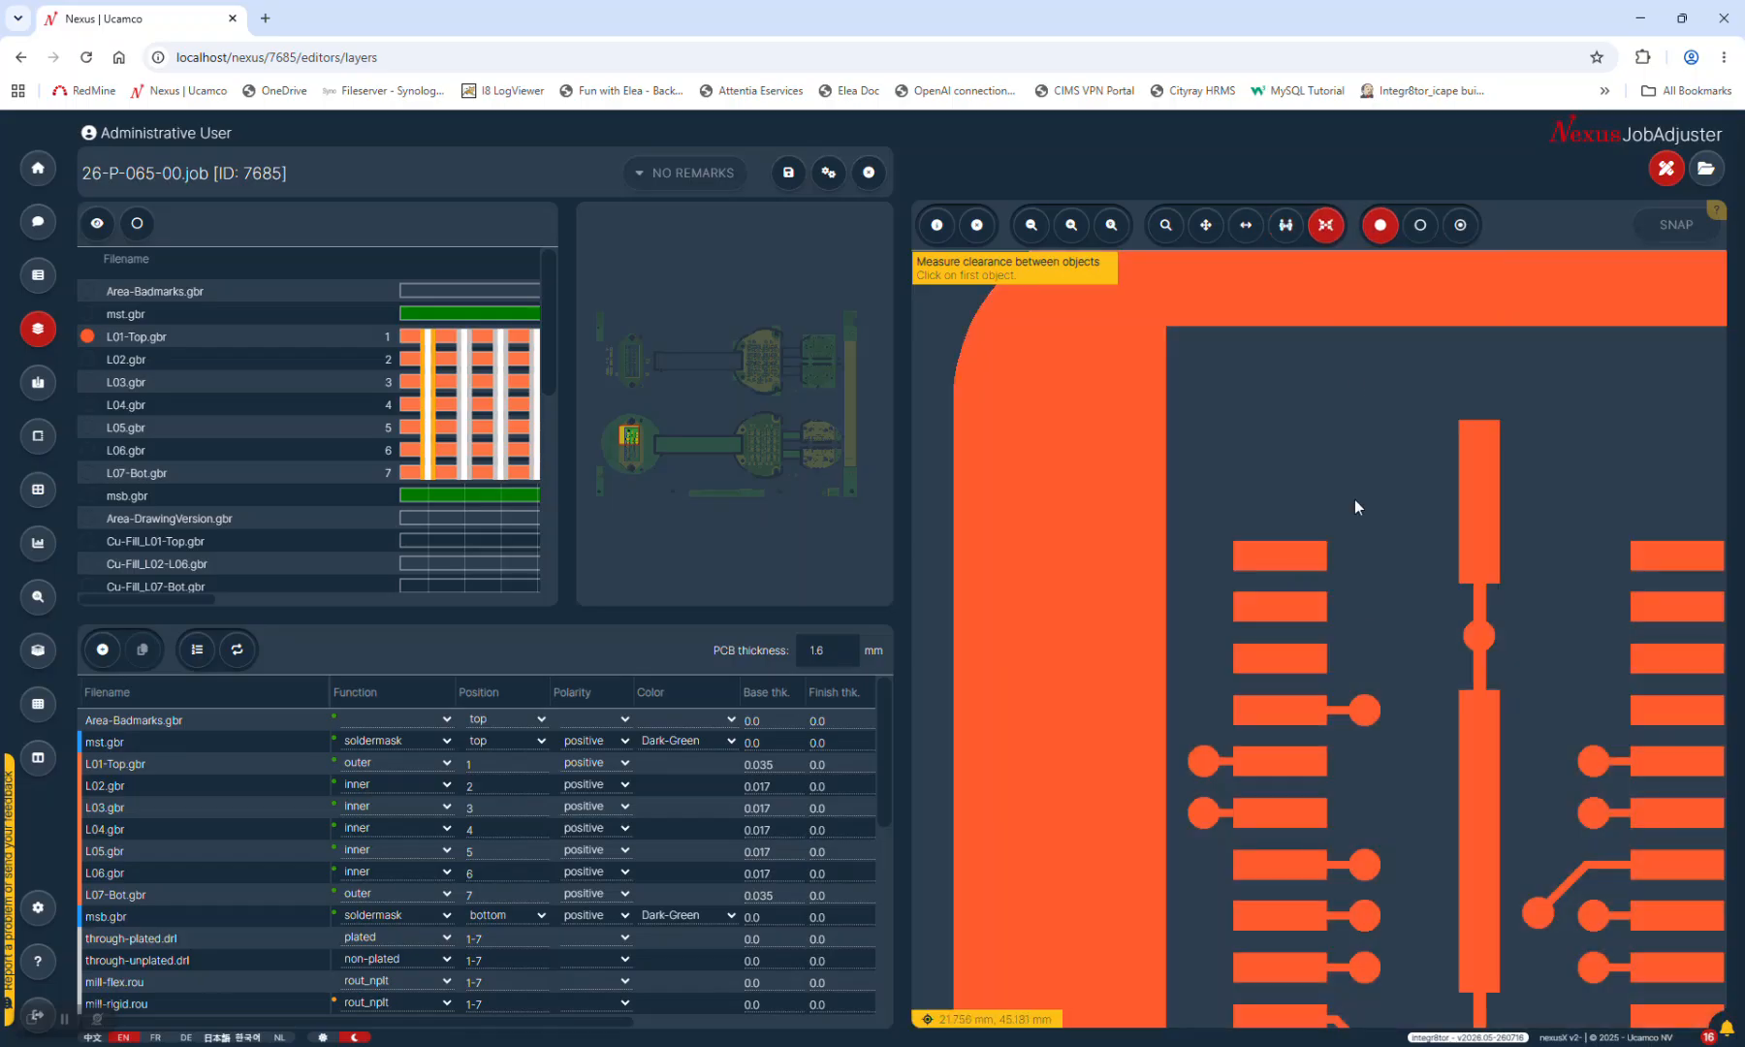
left_click(1365, 864)
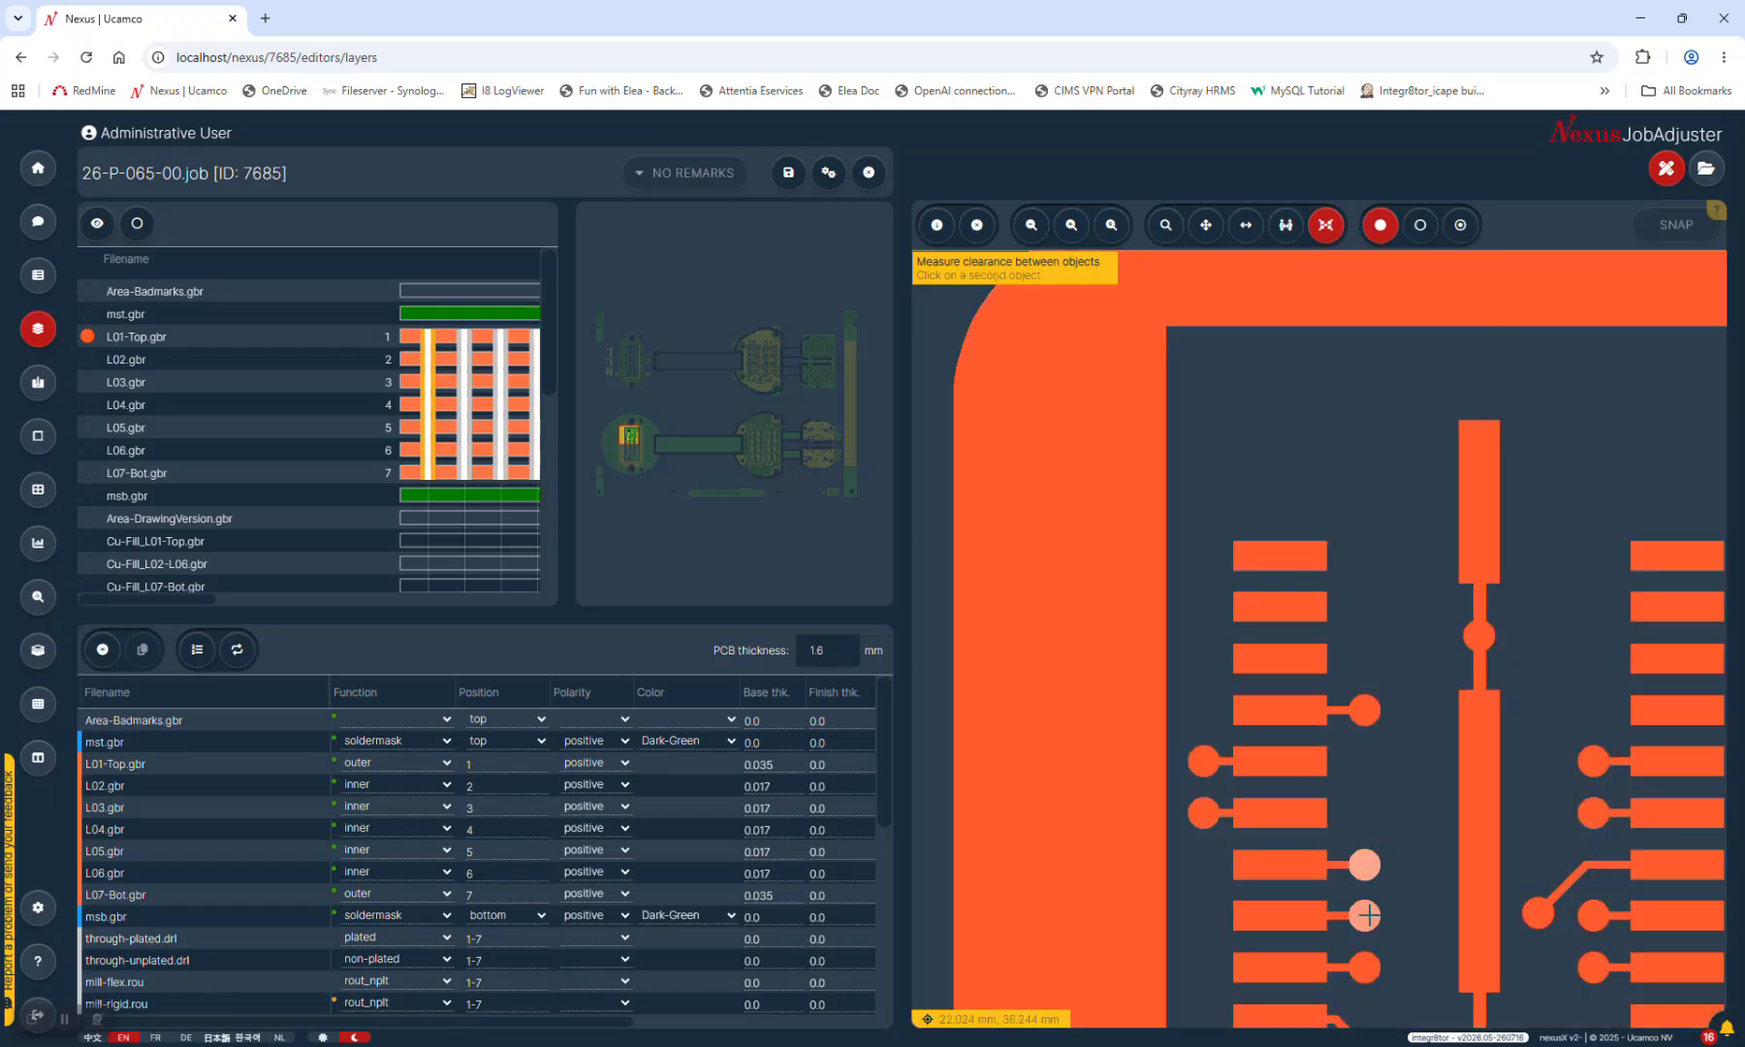
left_click(1367, 914)
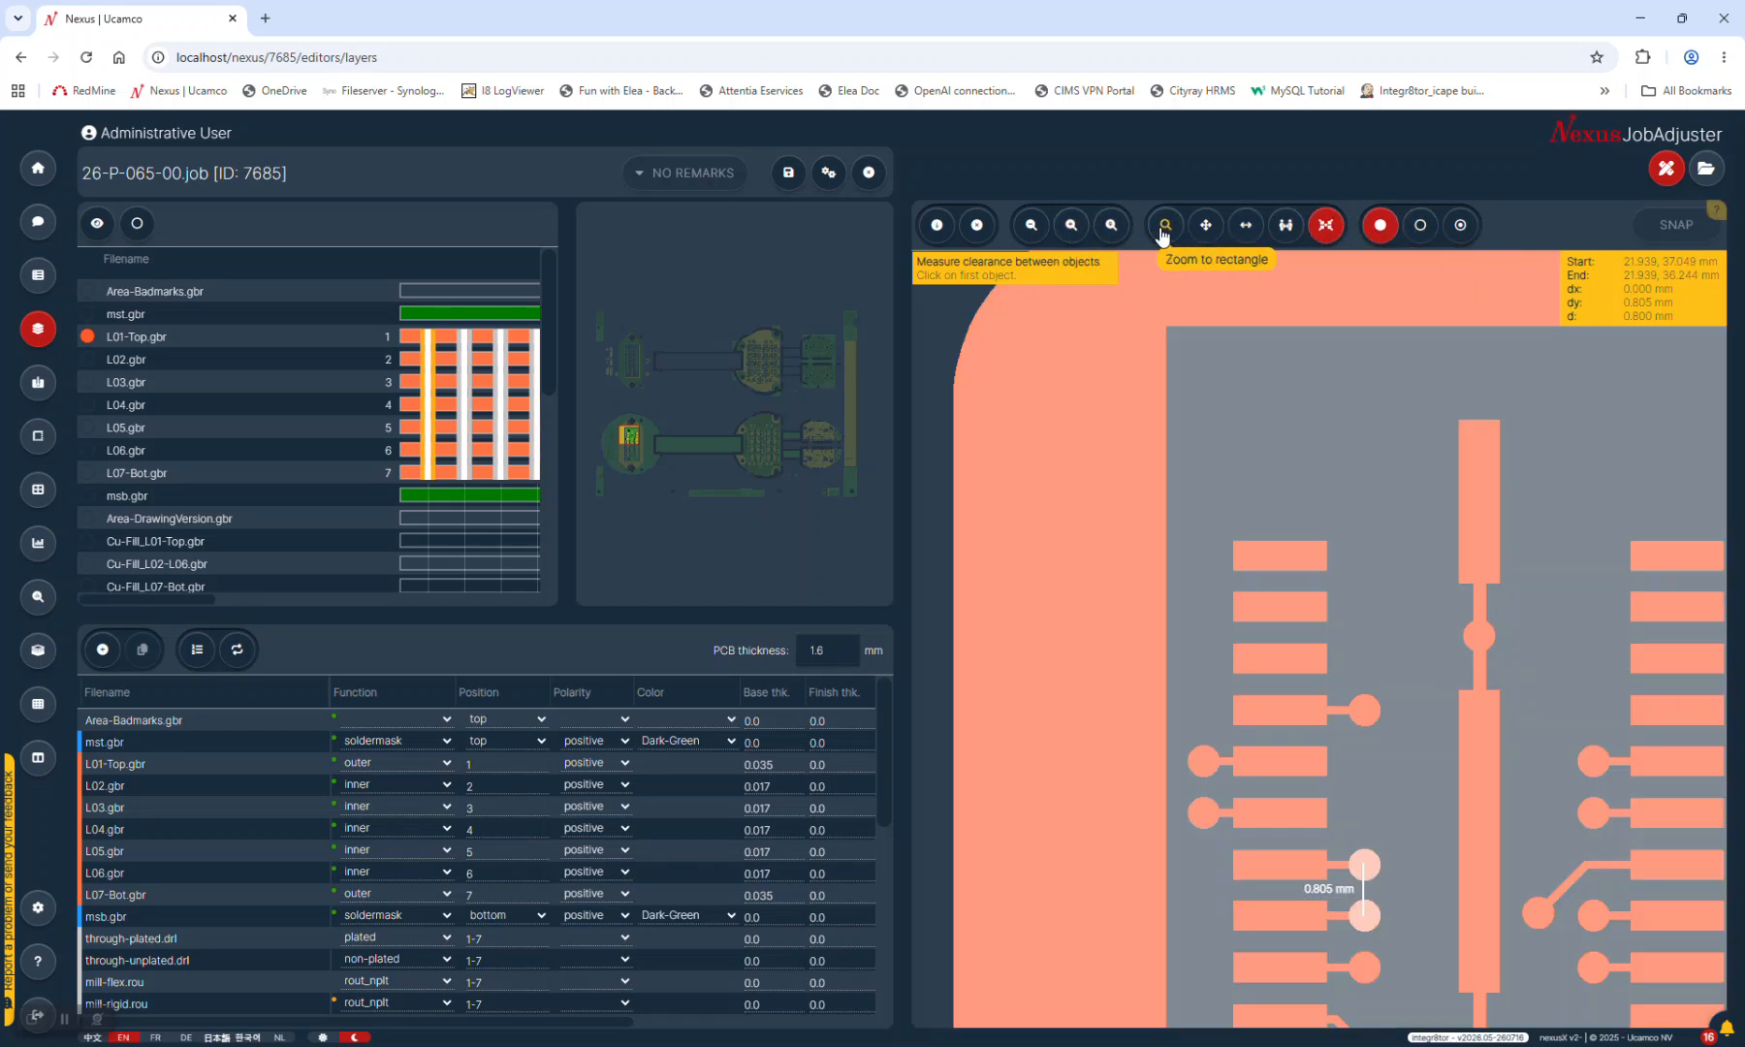
left_click(1111, 226)
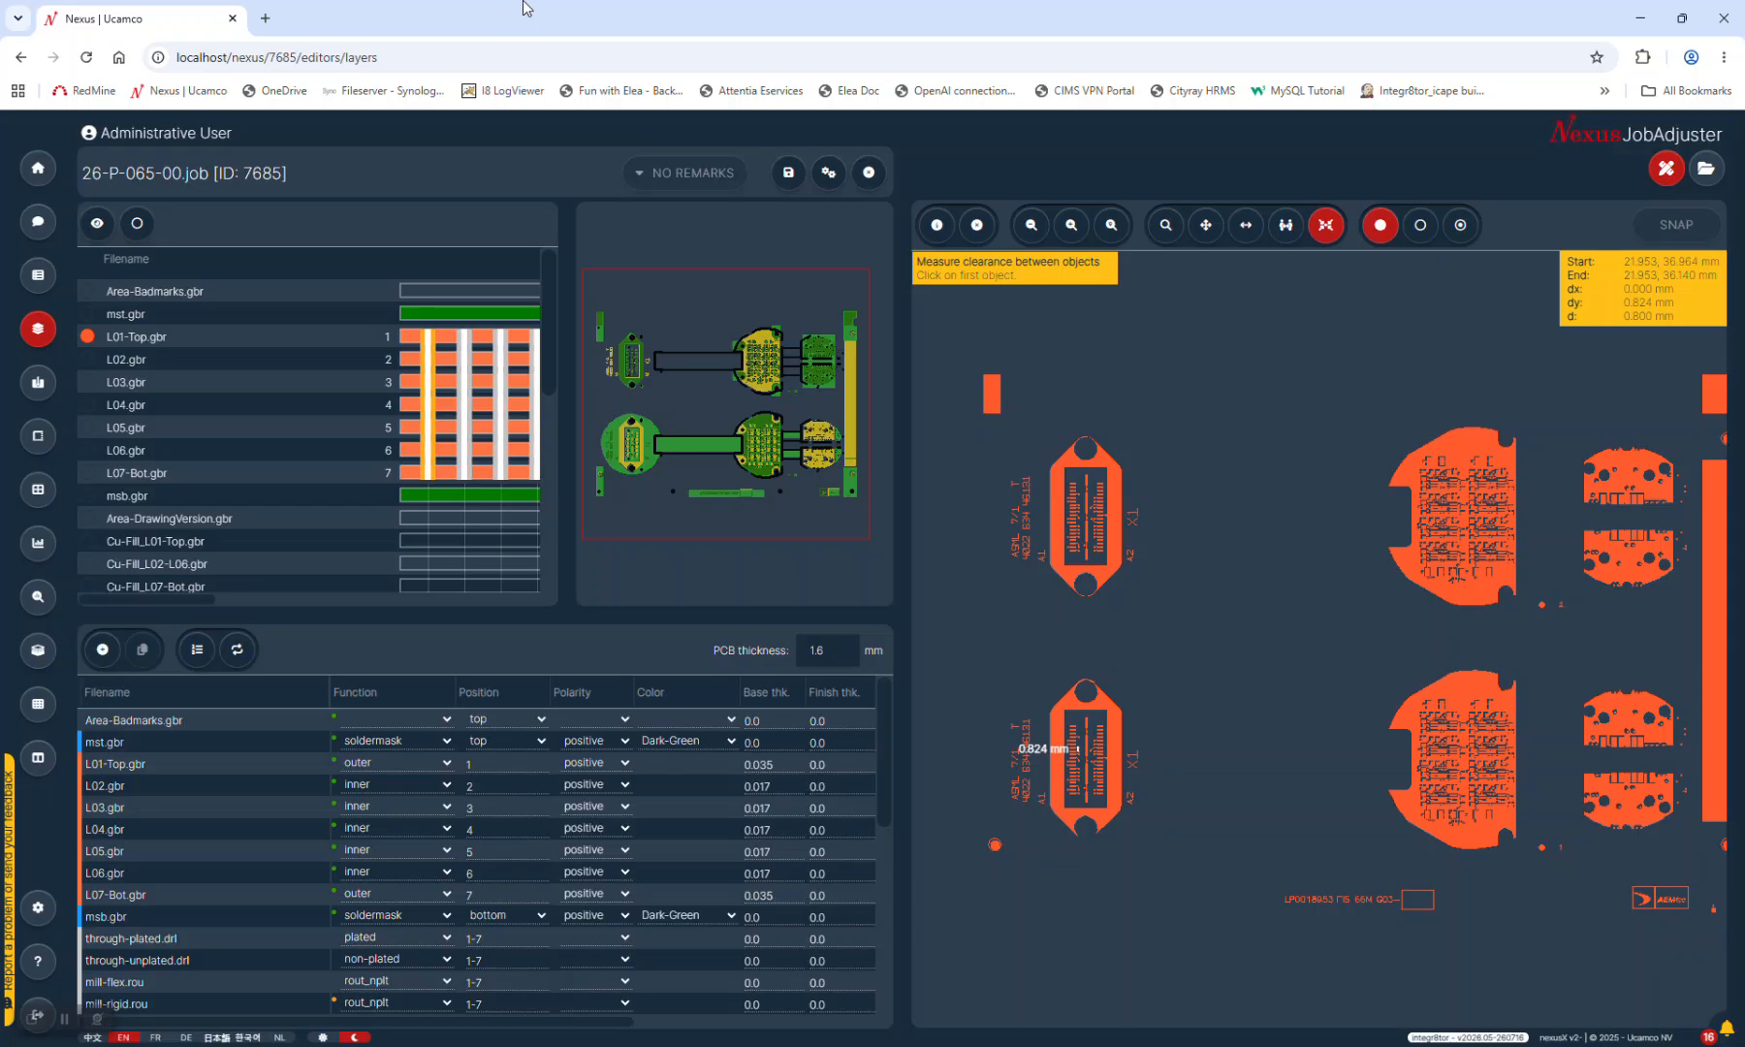
Close the job, select job 7681 in the queue and show its QED report PDF
left_click(868, 174)
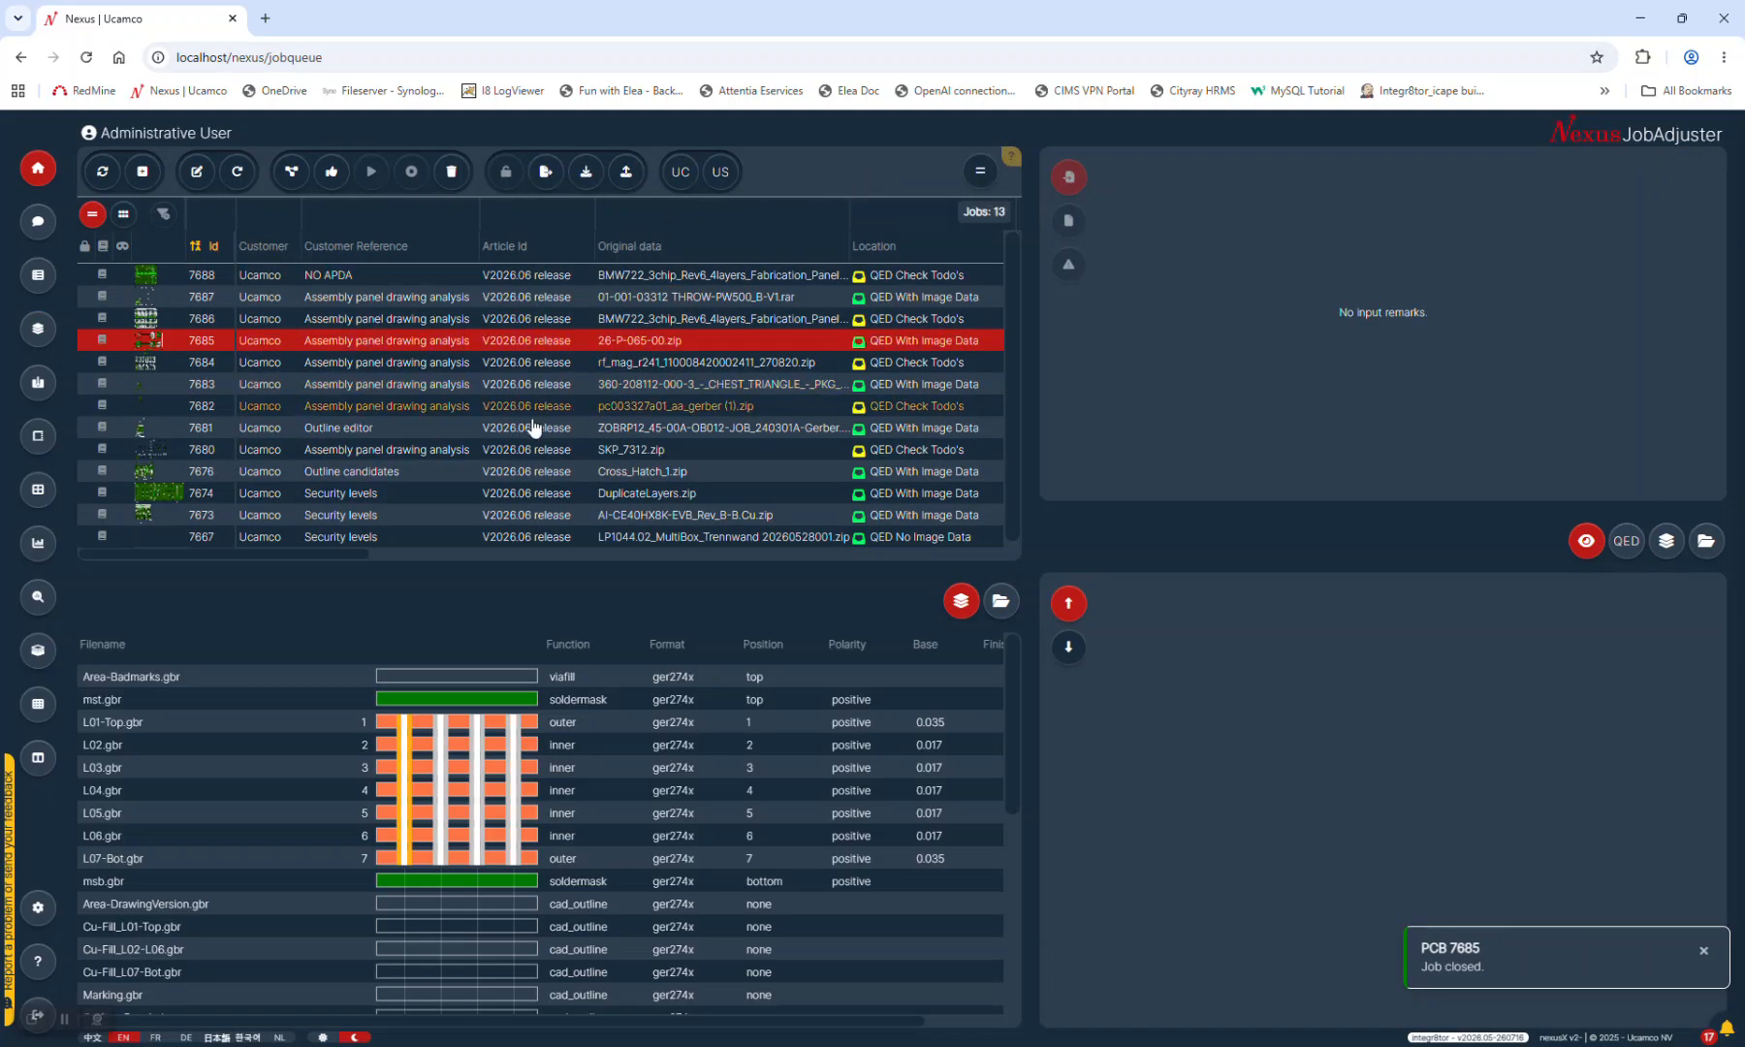
left_click(606, 417)
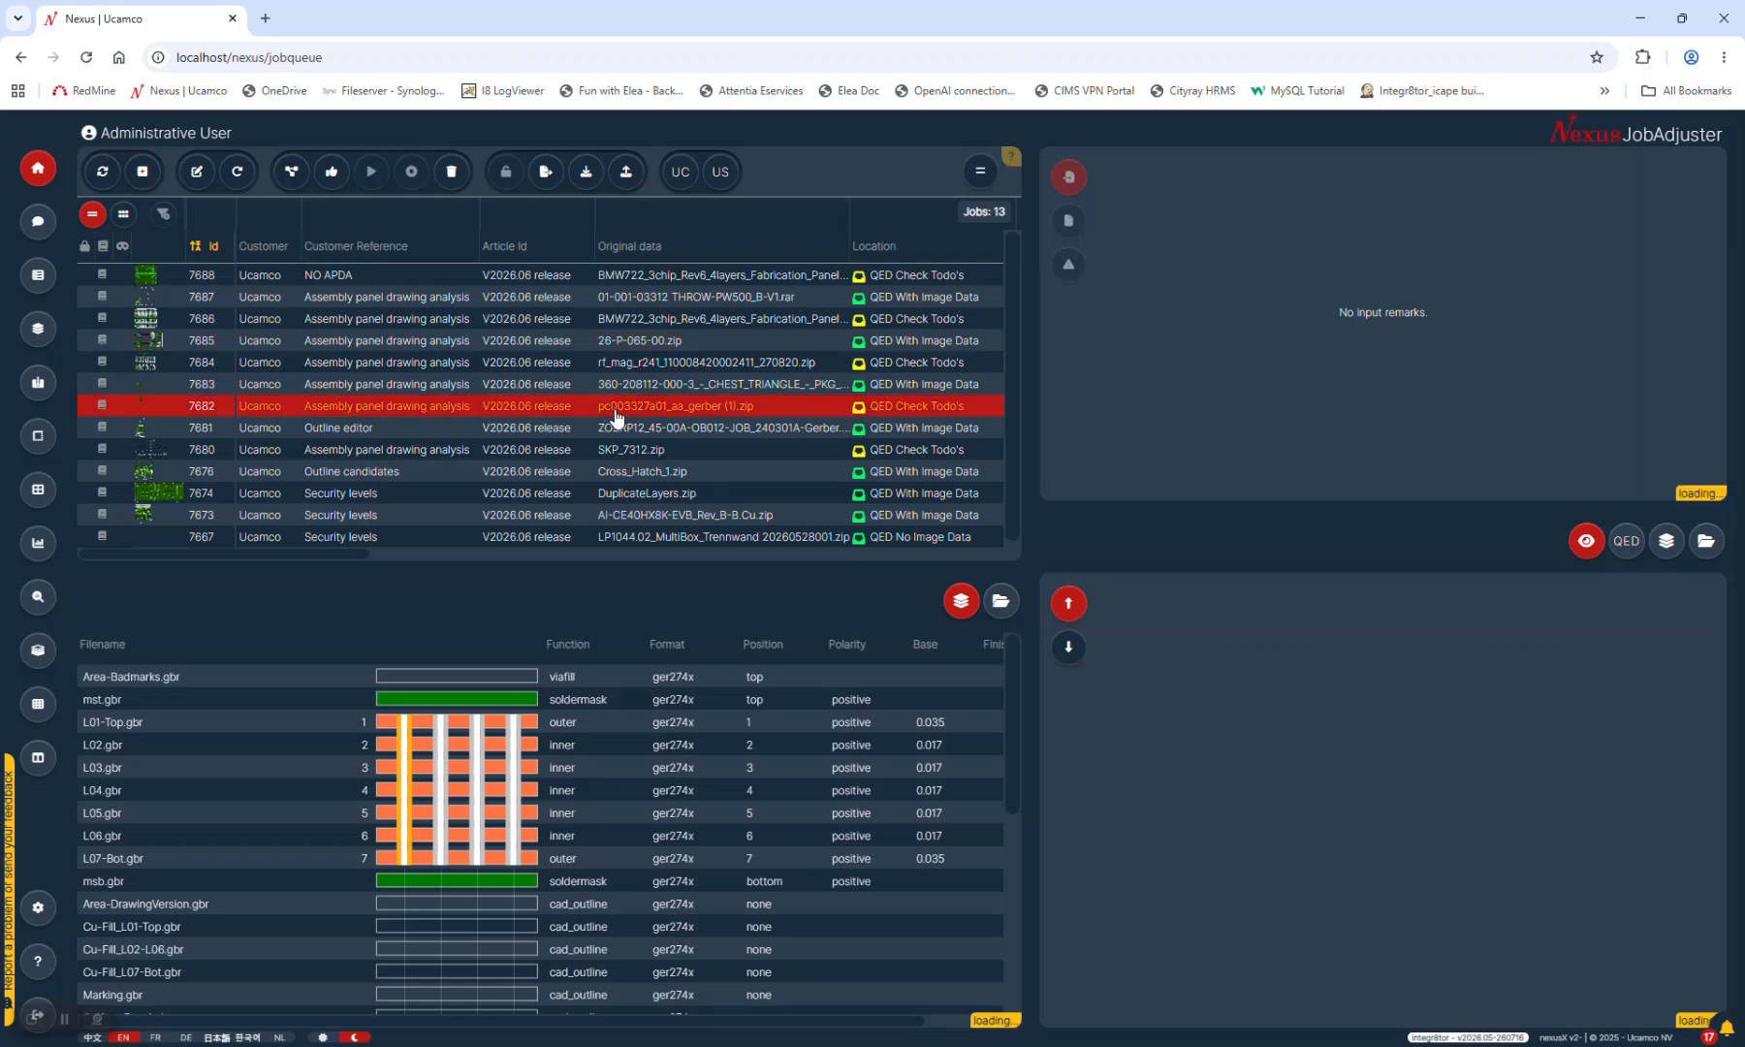
left_click(679, 428)
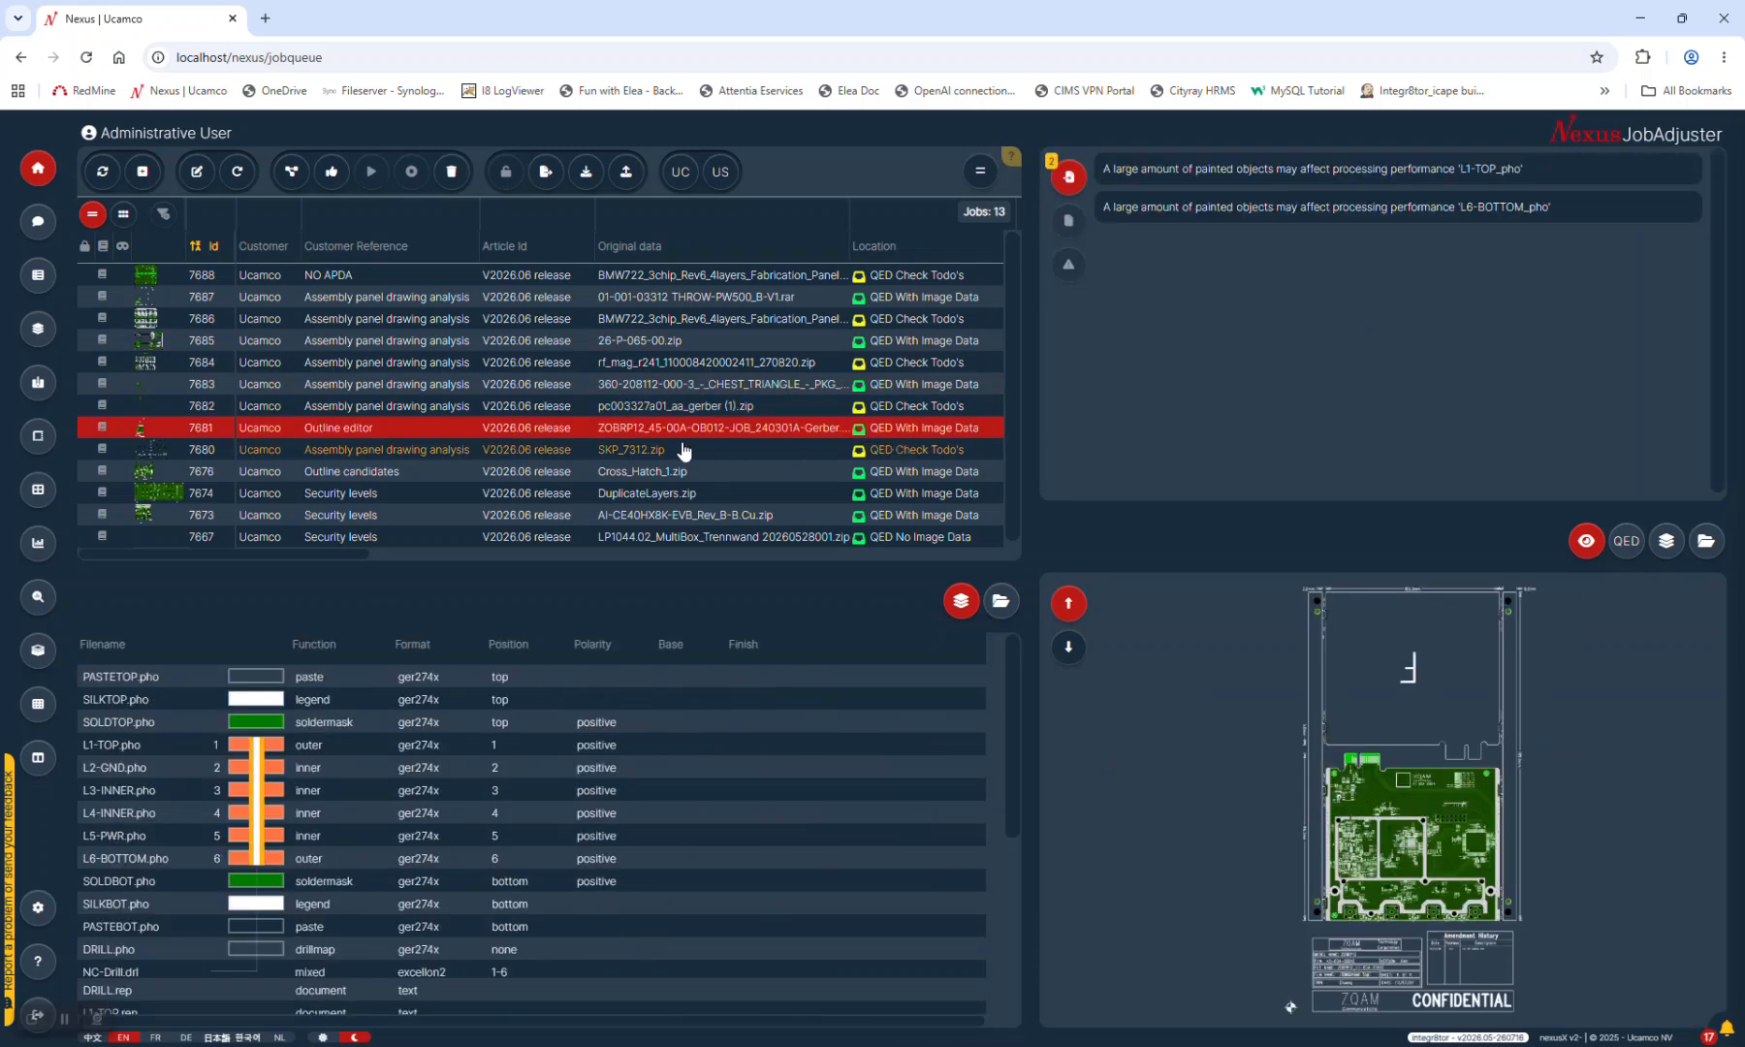
left_click(1626, 540)
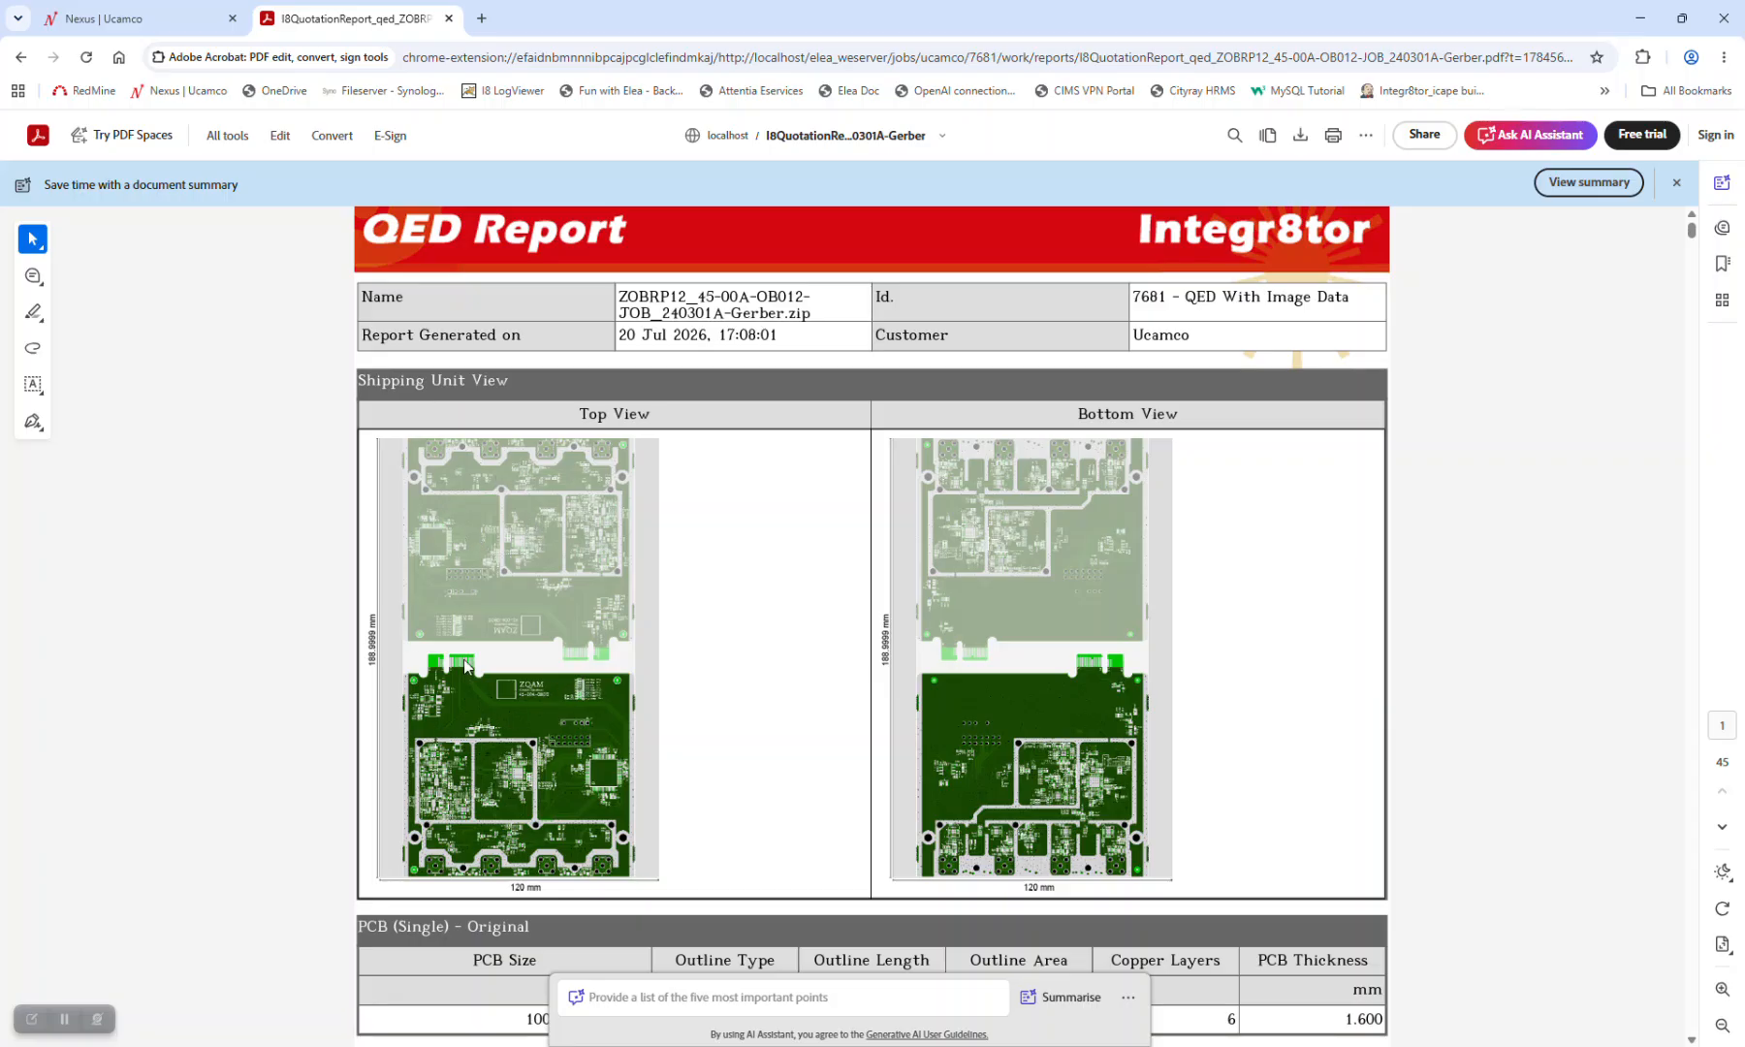
Scroll the QED report to the PCB size and Customer Panel tables, then close the PDF tab
scroll(560, 735, "down", 1)
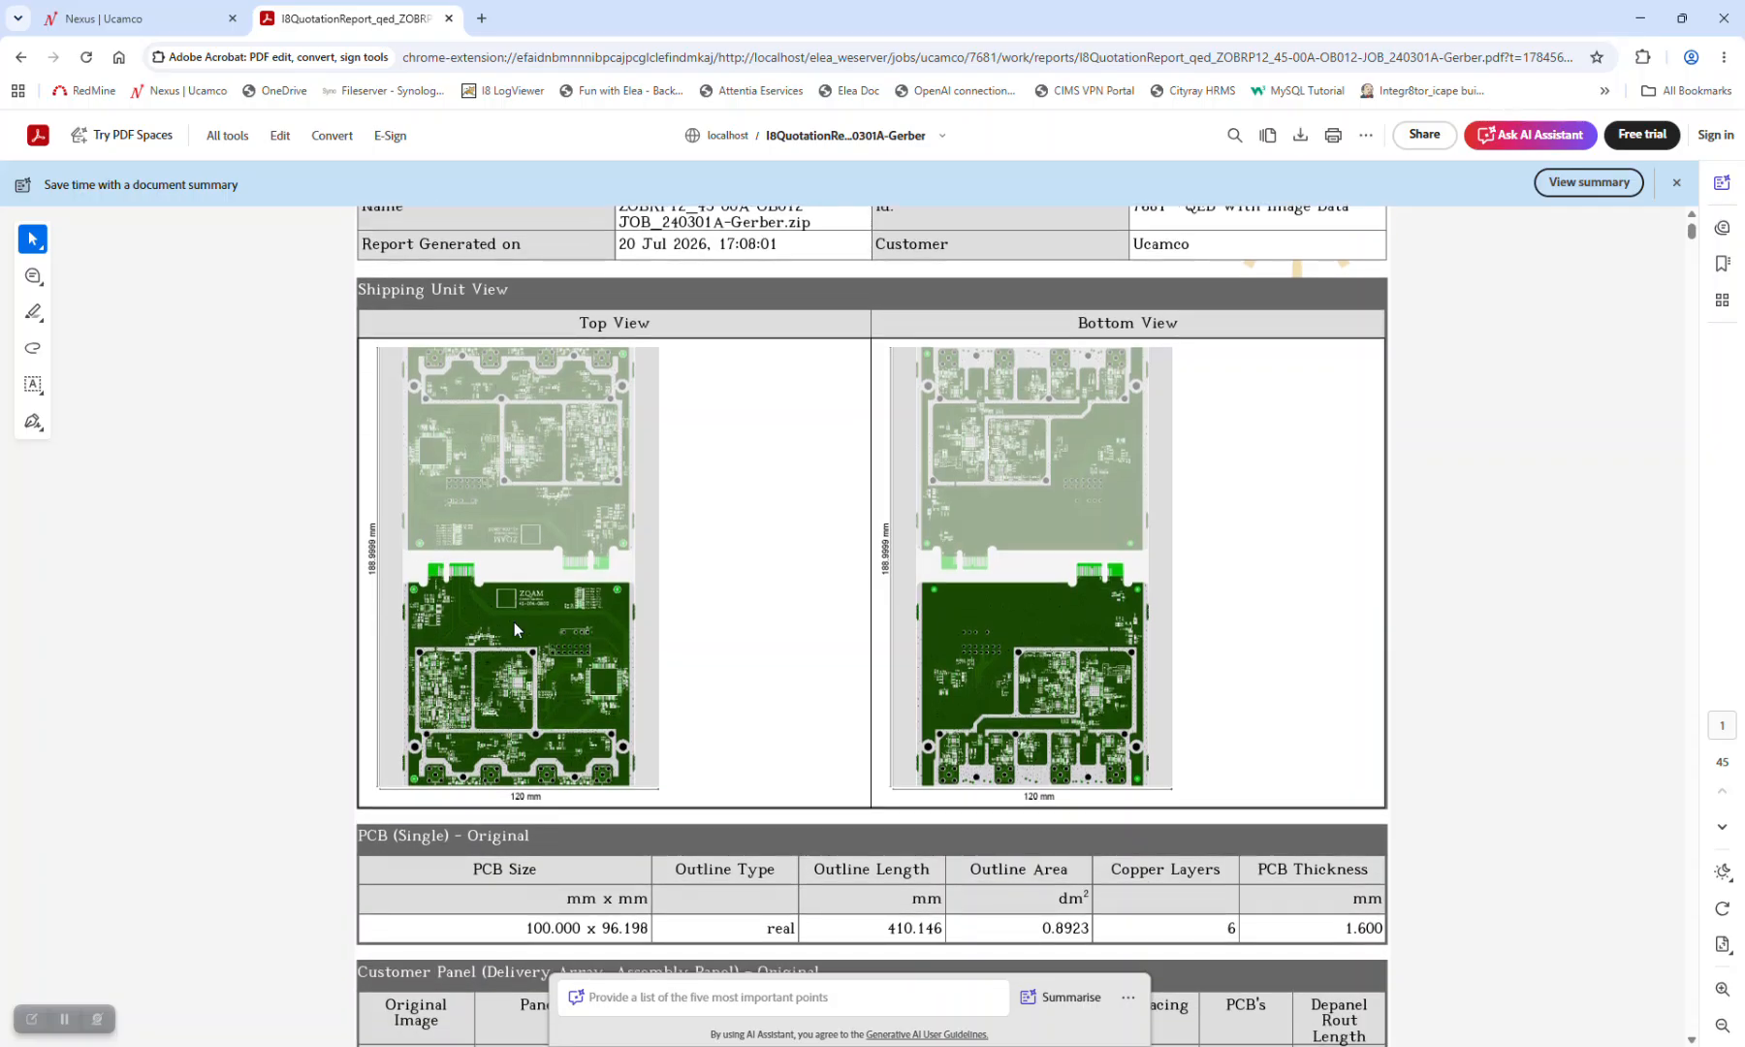
scroll(560, 530, "down", 5)
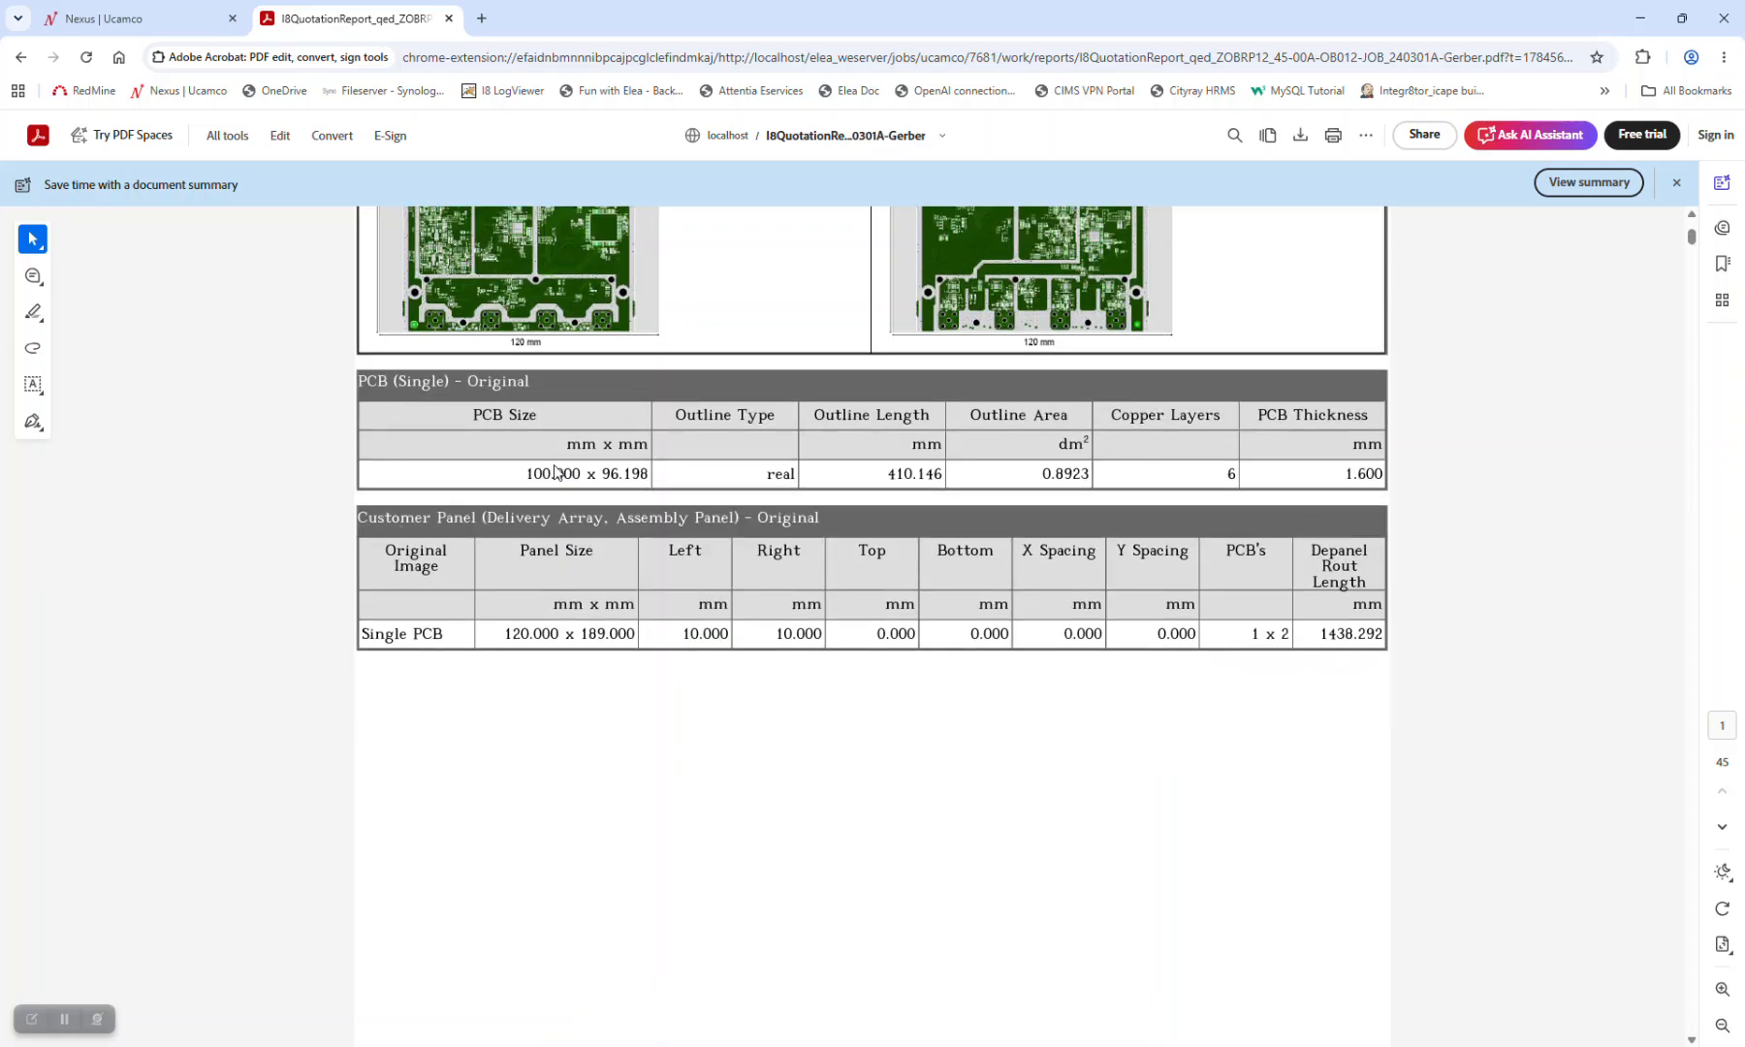
scroll(989, 453, "up", 6)
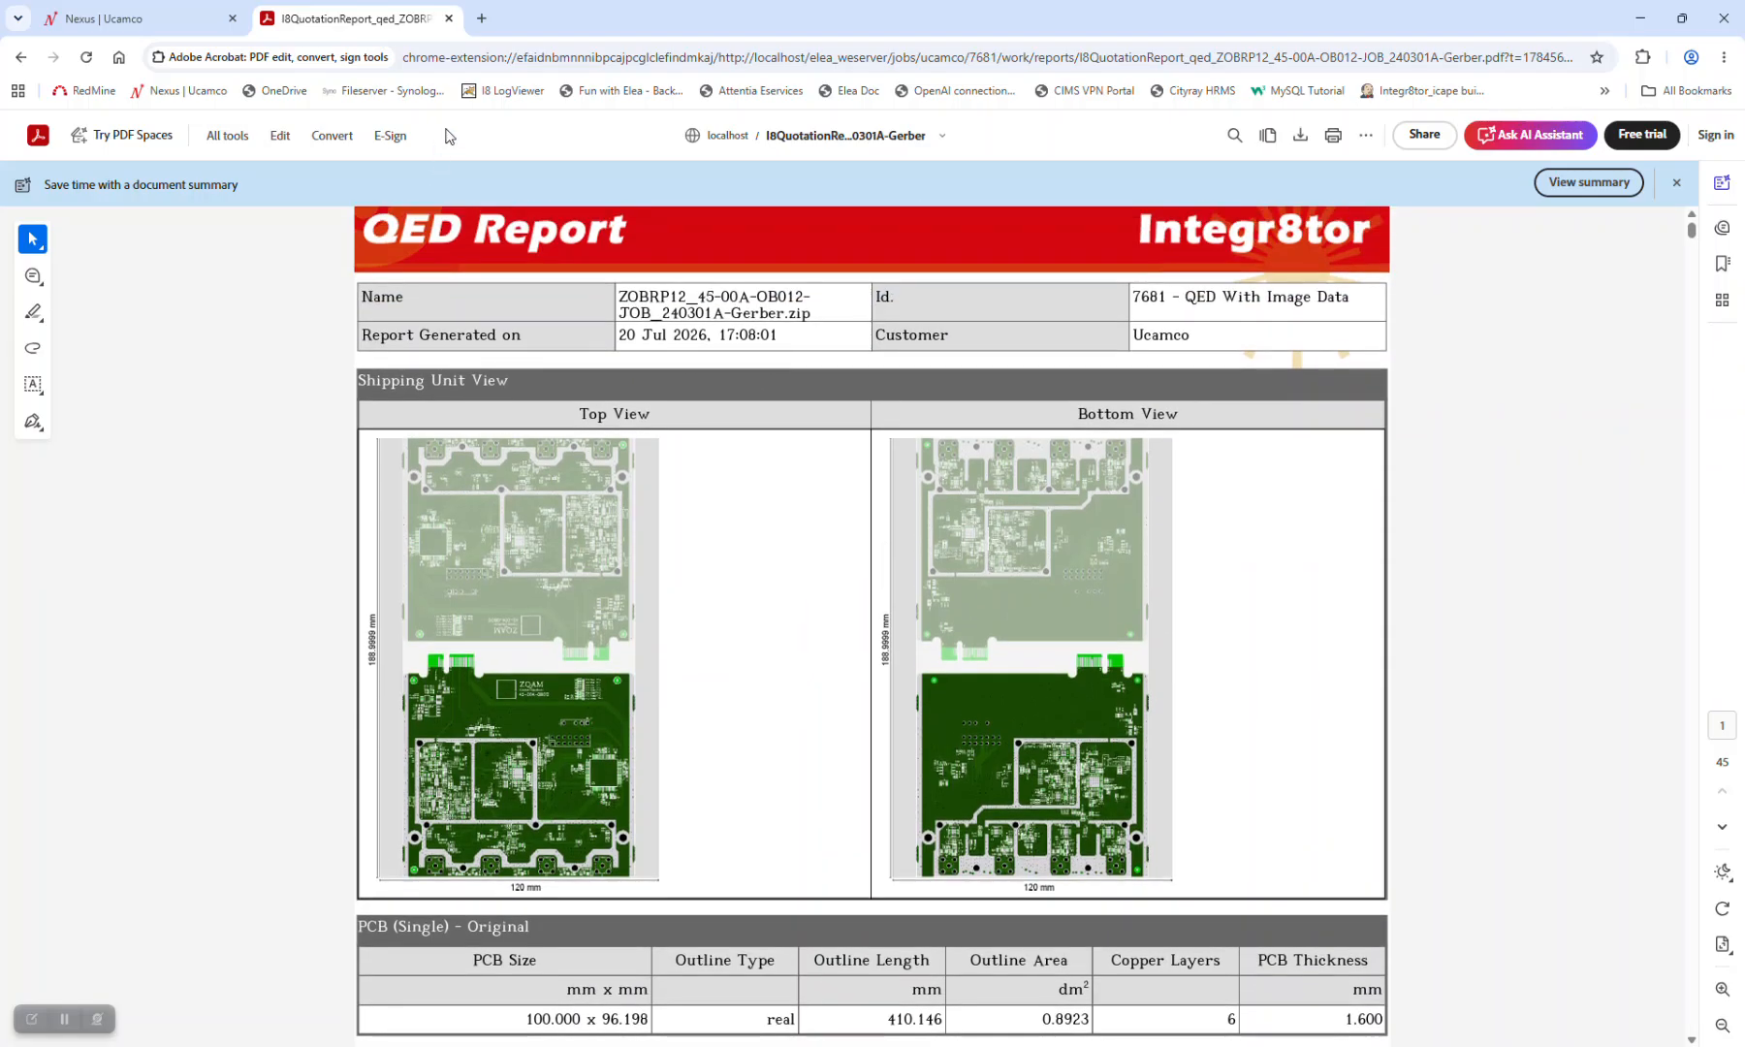
left_click(449, 19)
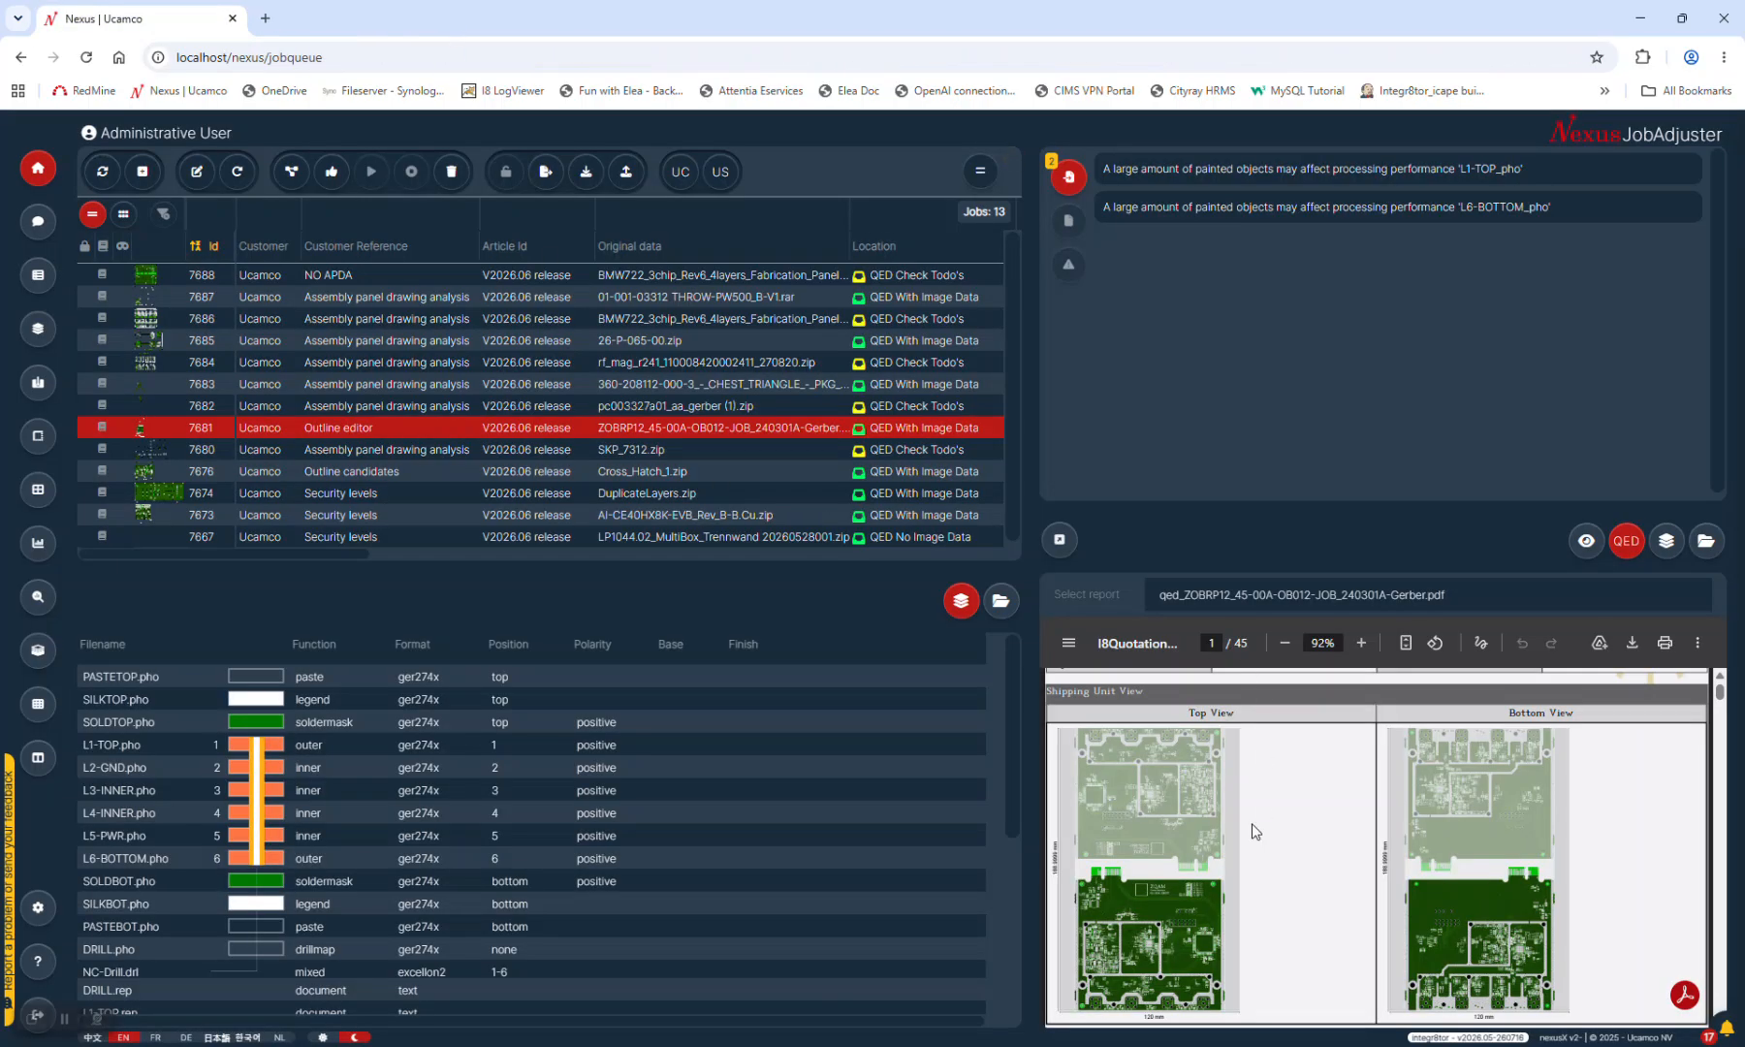
Restore the board image in the preview and select job 7682, remarked 'Please check the outline'
left_click(923, 429)
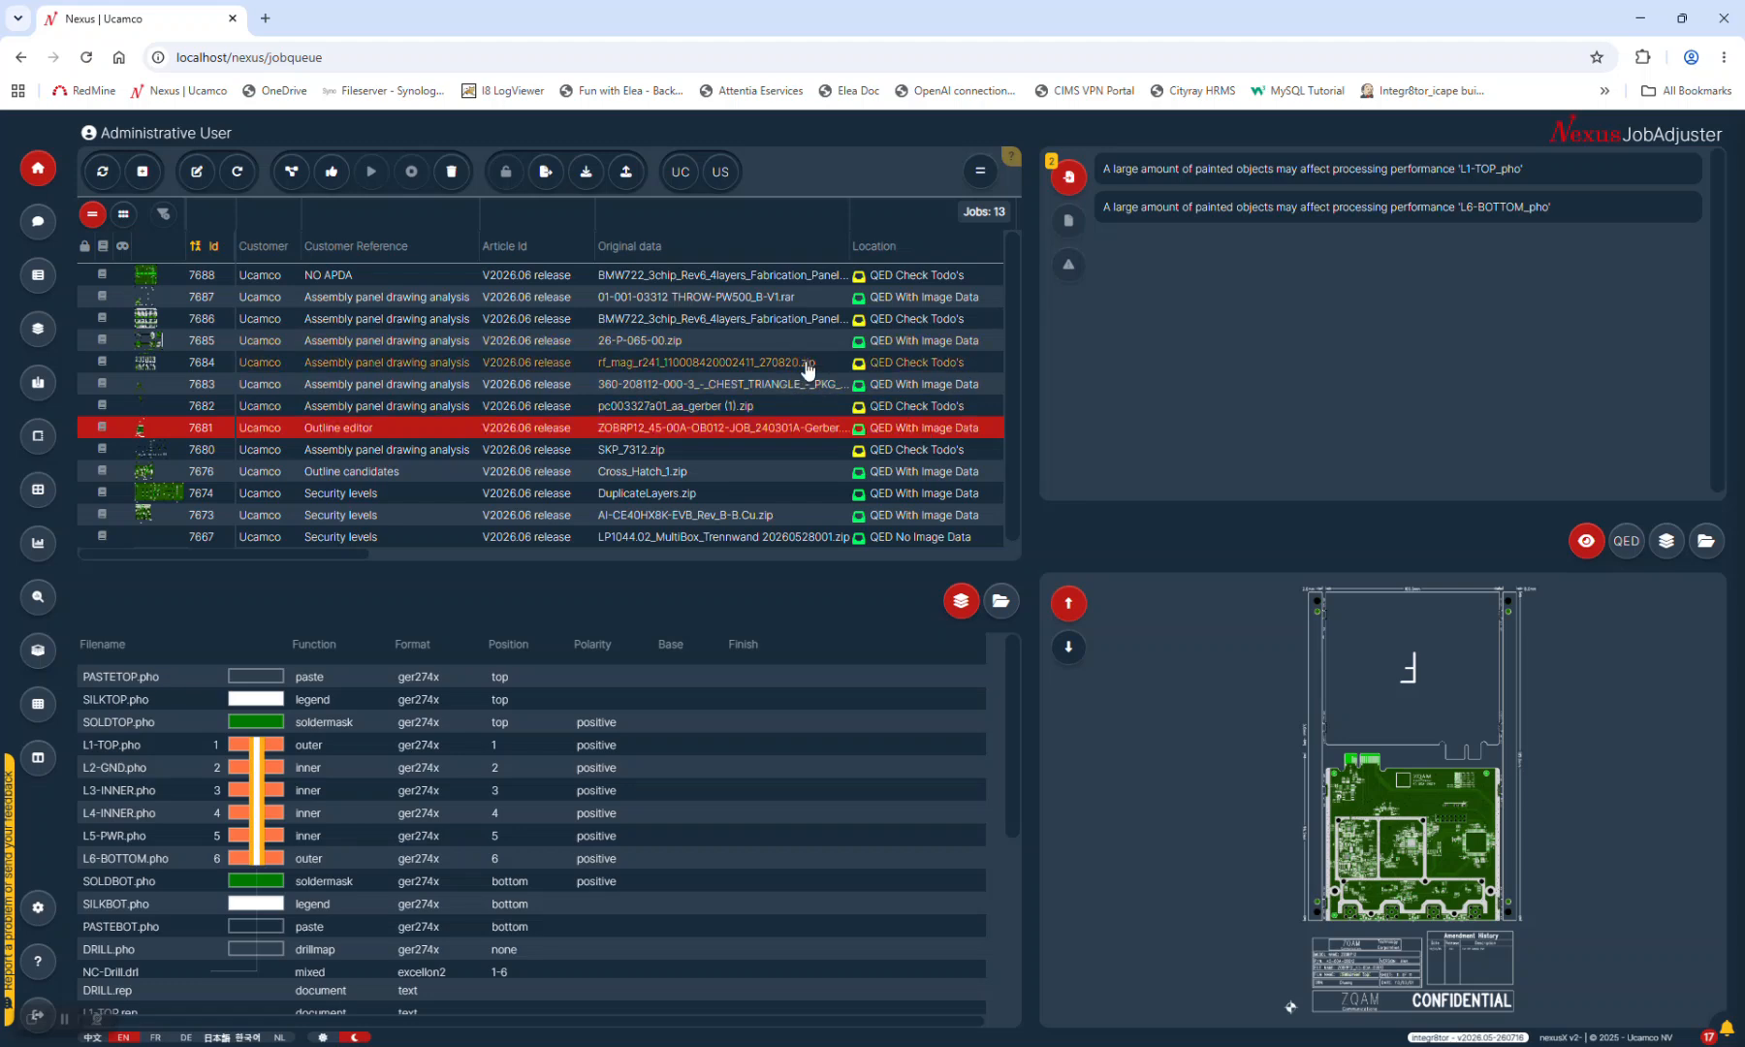
left_click(717, 408)
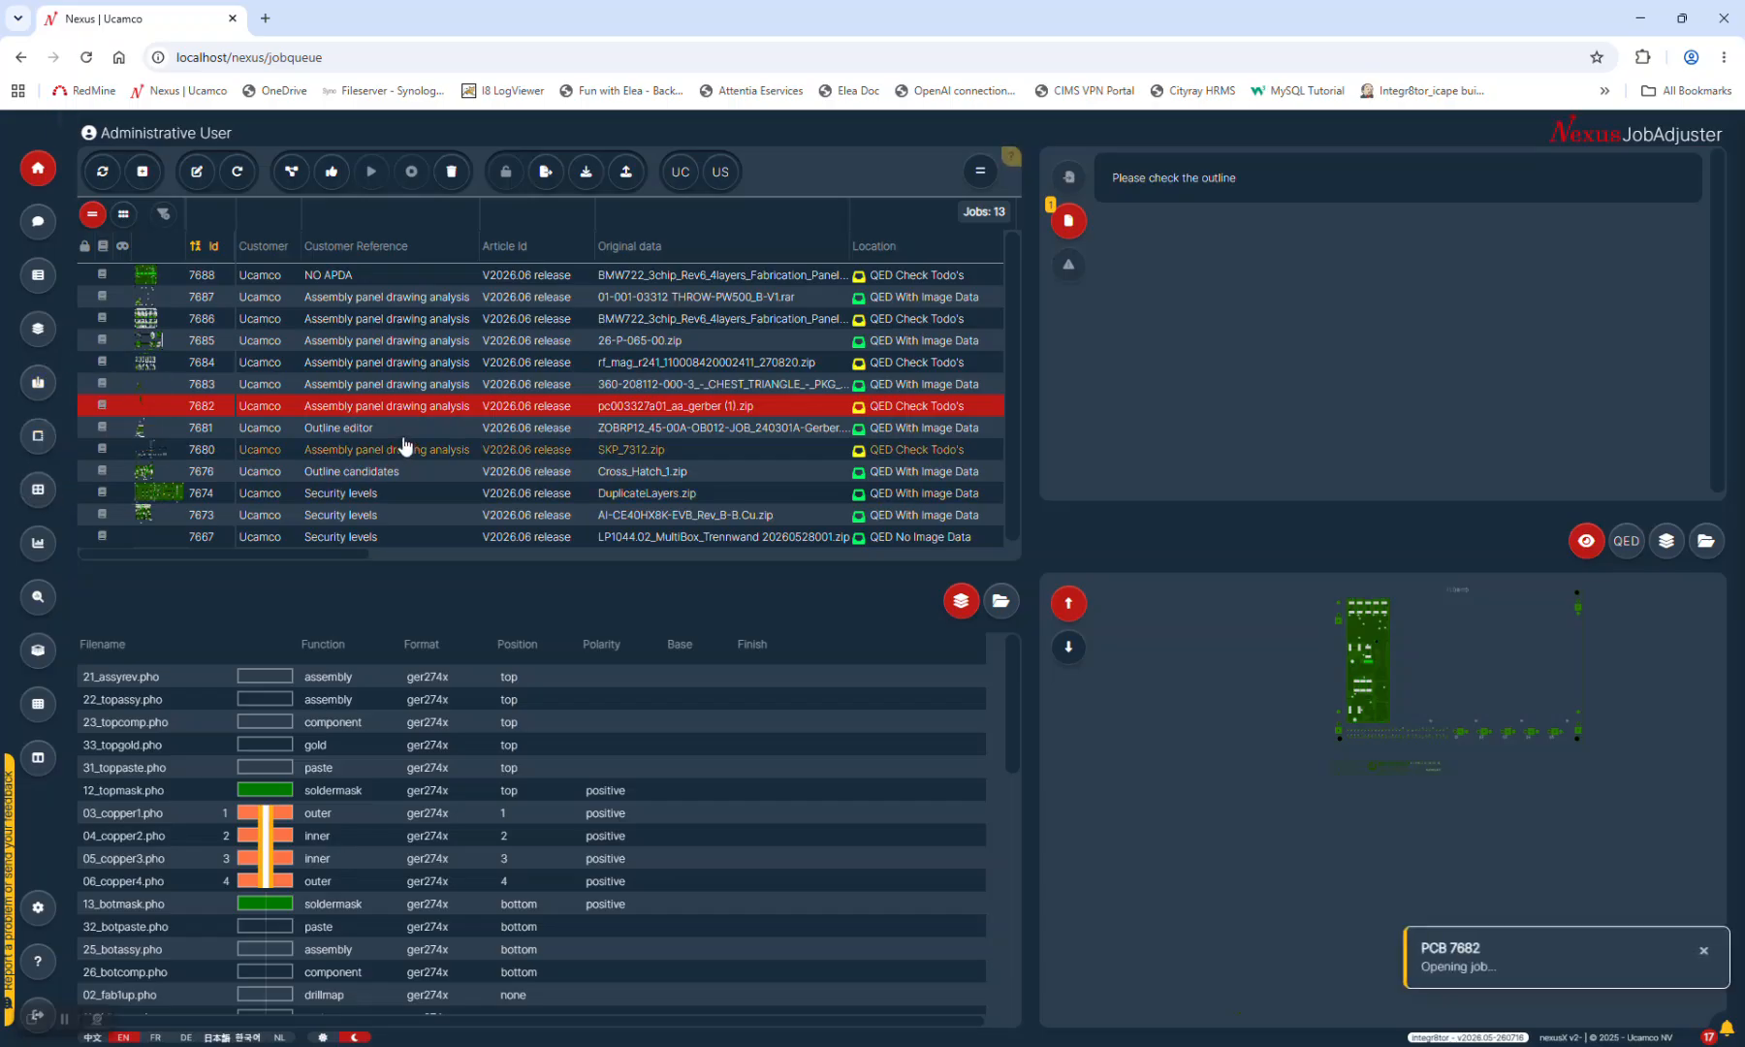
Open job 7682 in the size editor with the S shortcut
key("s")
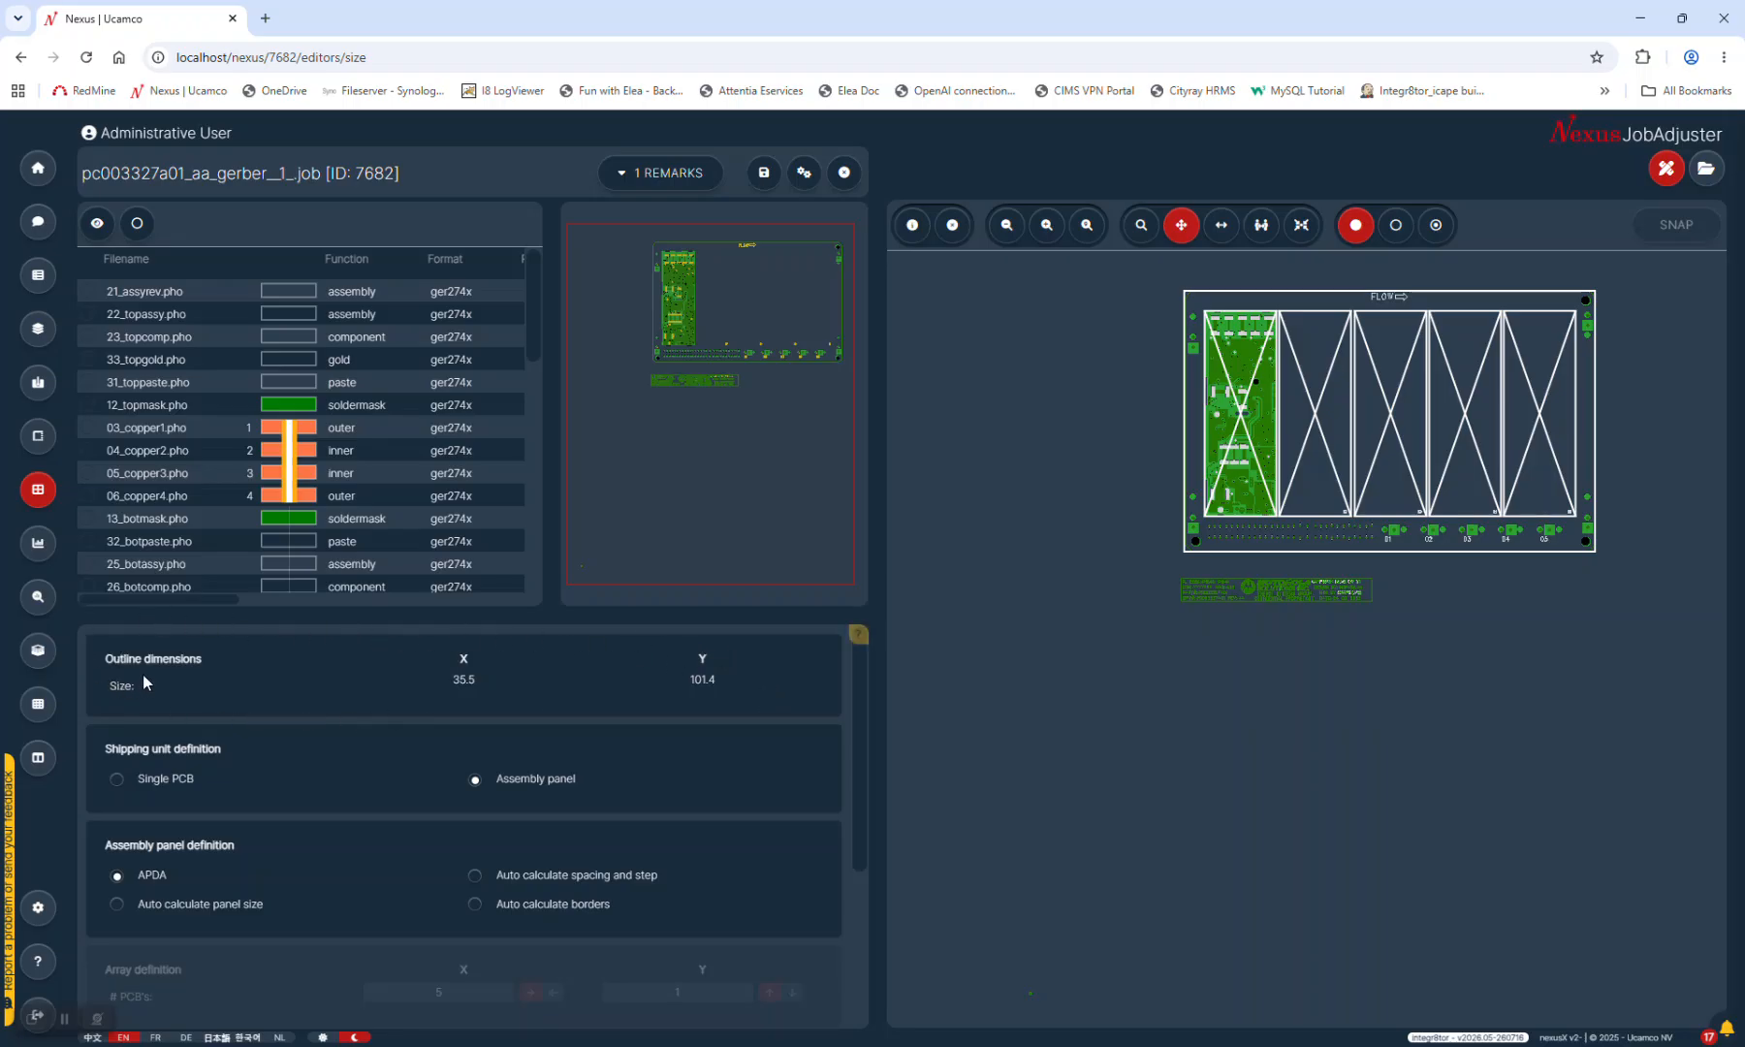
Scroll the size editor settings down to the Assembly panel definition section
scroll(146, 678, "down", 1)
scroll(537, 669, "up", 1)
scroll(557, 681, "down", 2)
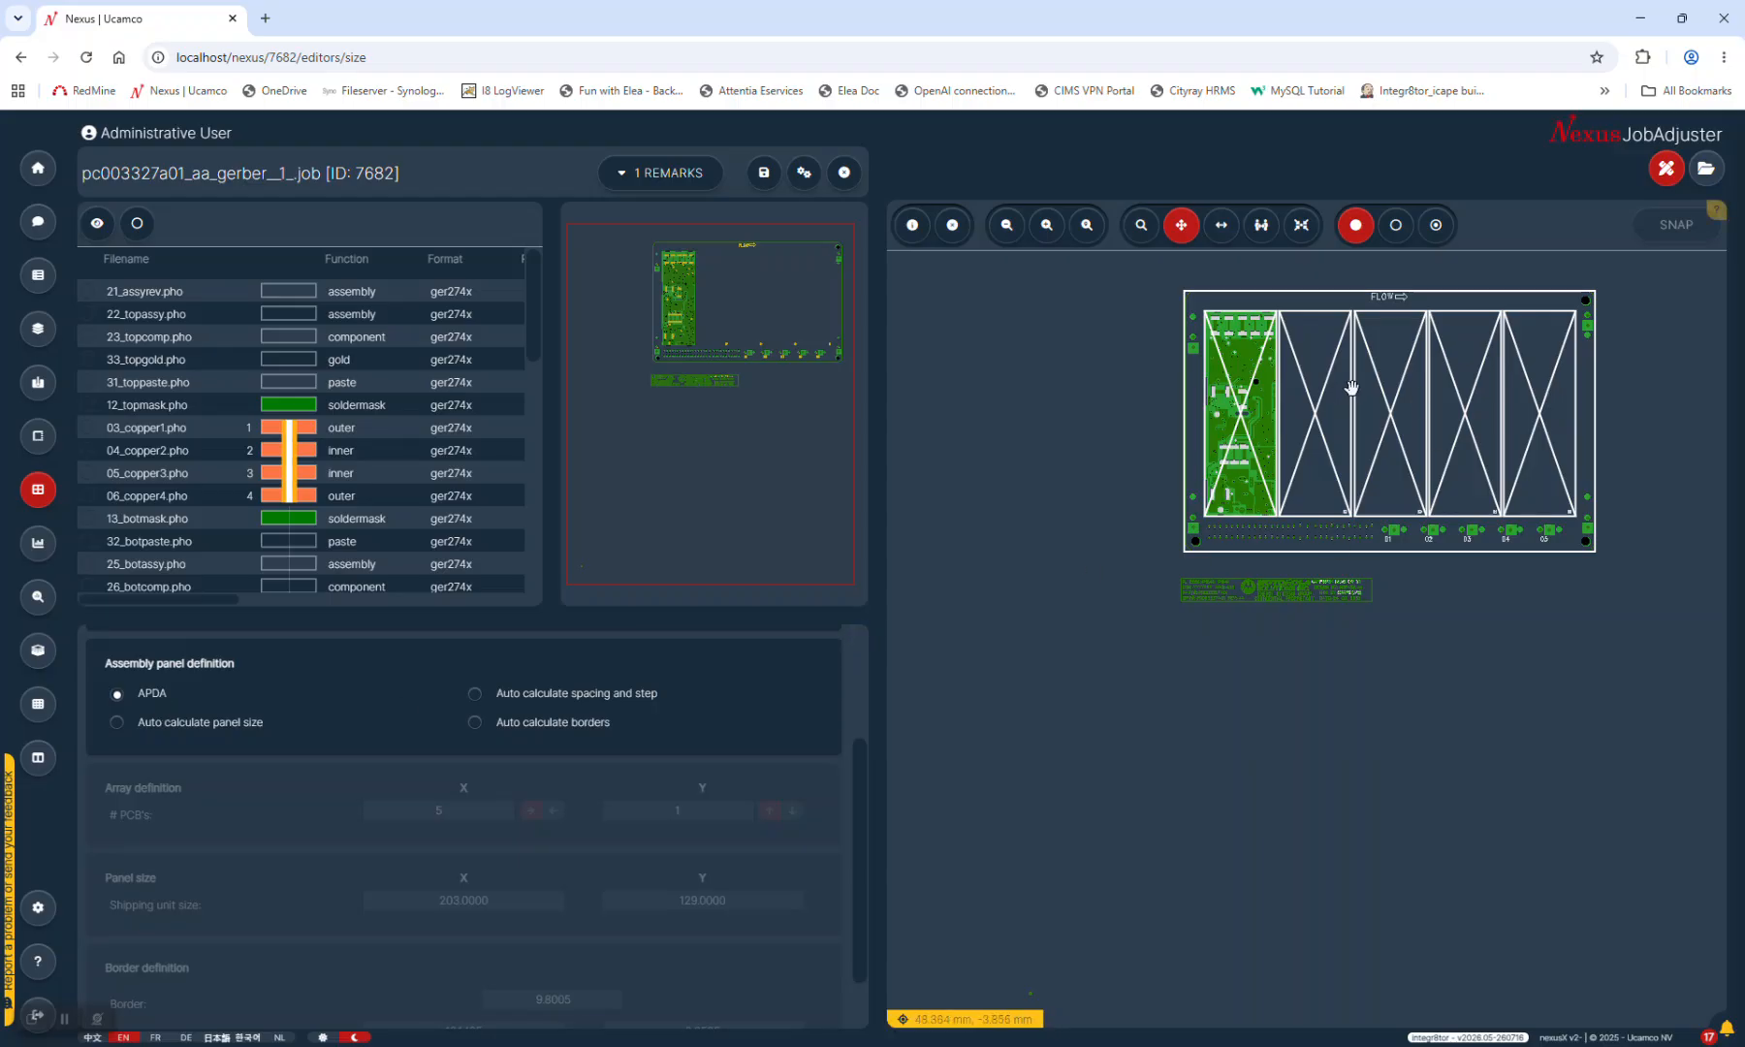
scroll(485, 806, "down", 1)
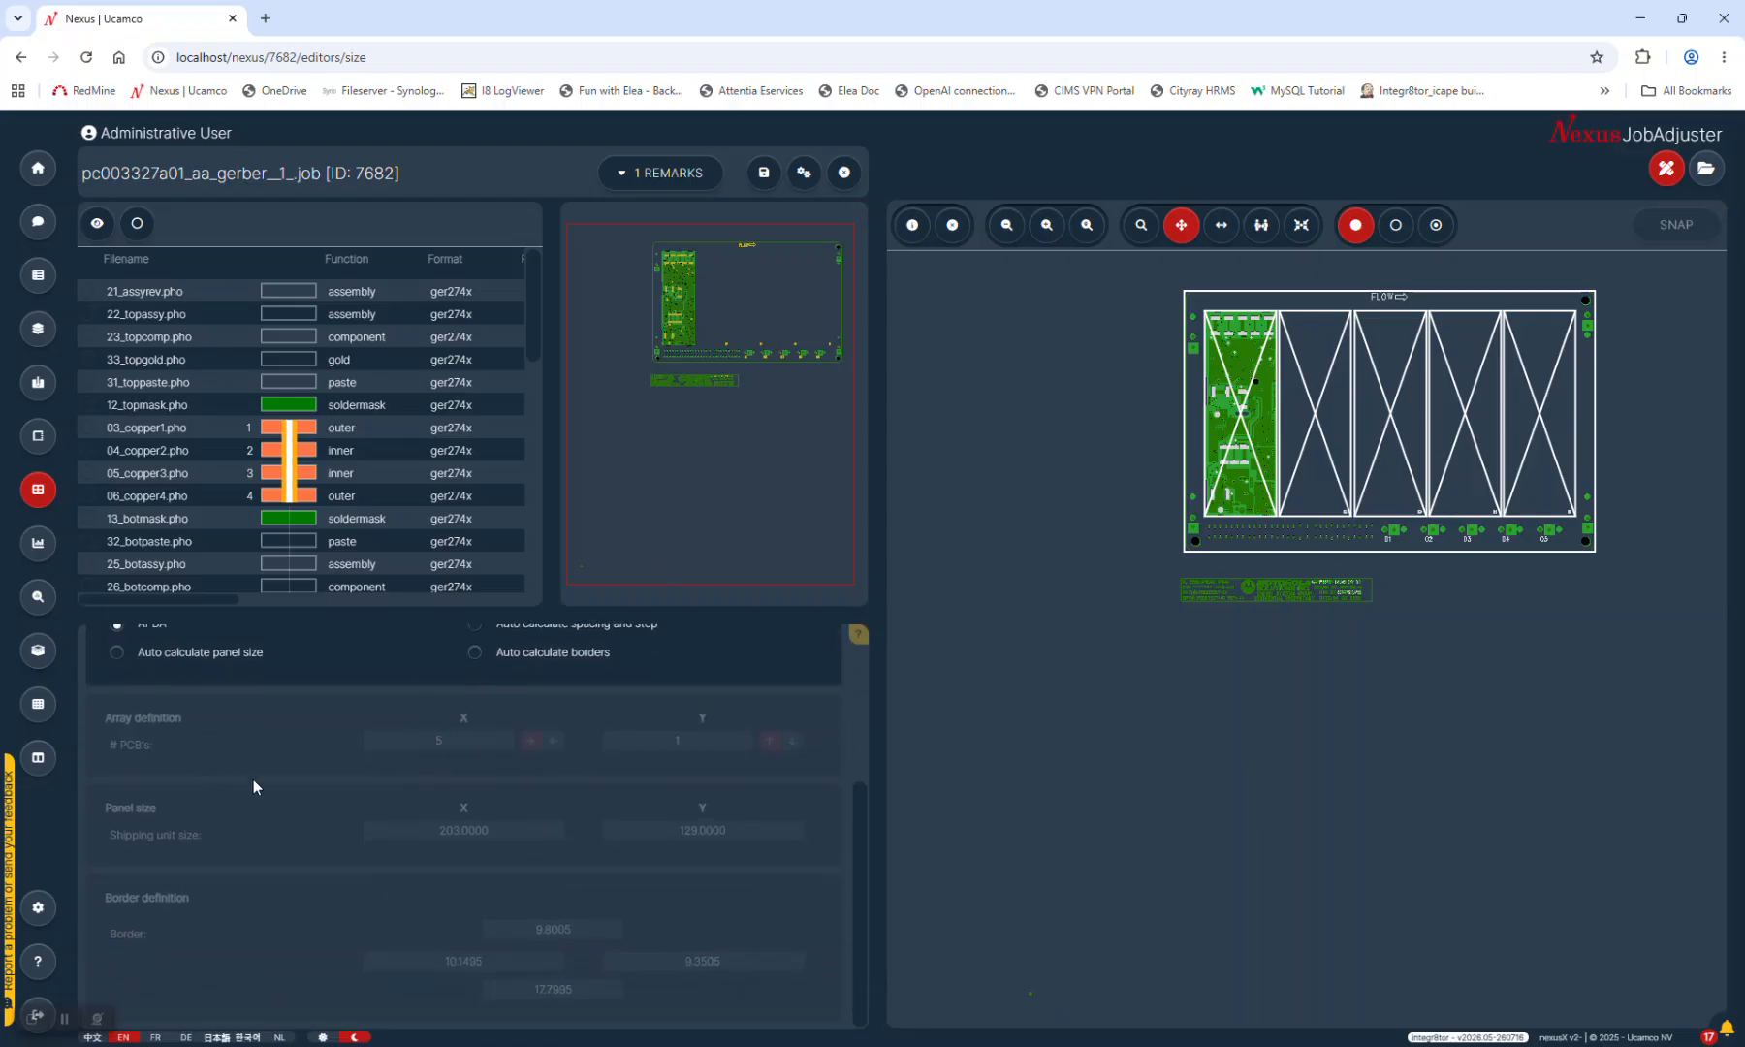
left_click_drag(859, 871, 871, 712)
scroll(217, 807, "down", 3)
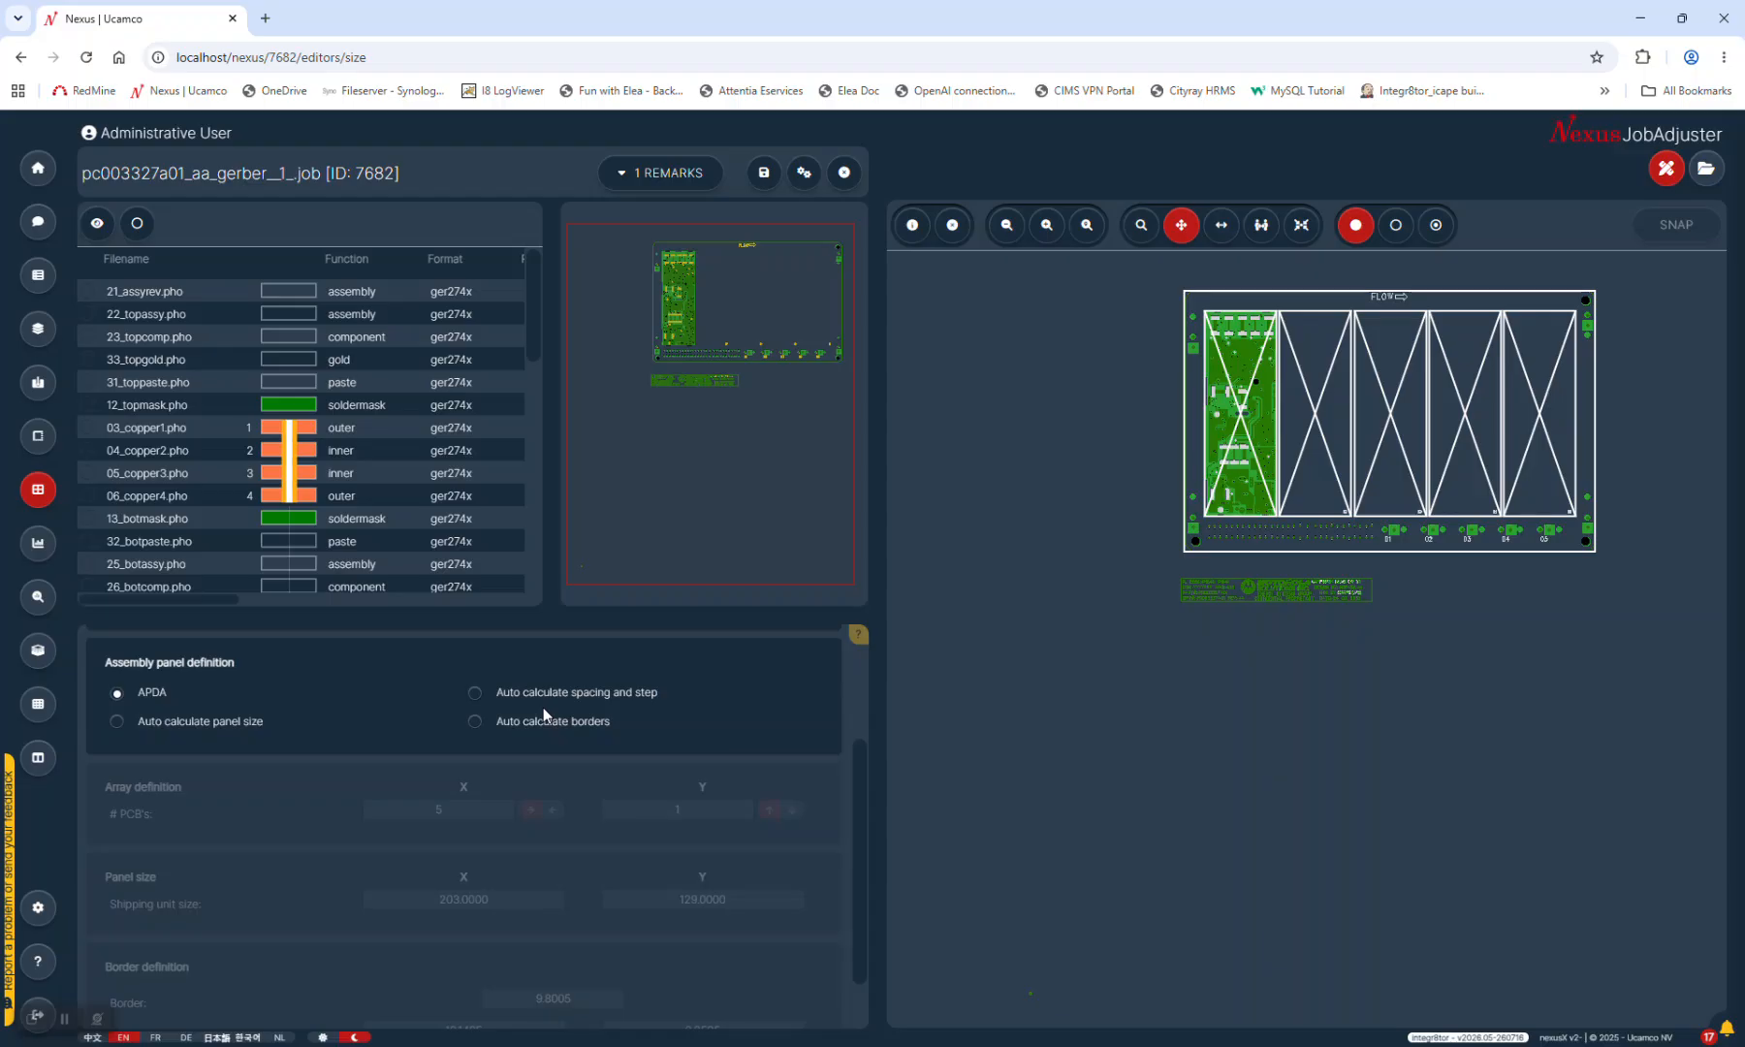
Switch the assembly panel from APDA to an automatically calculated panel size
left_click(128, 723)
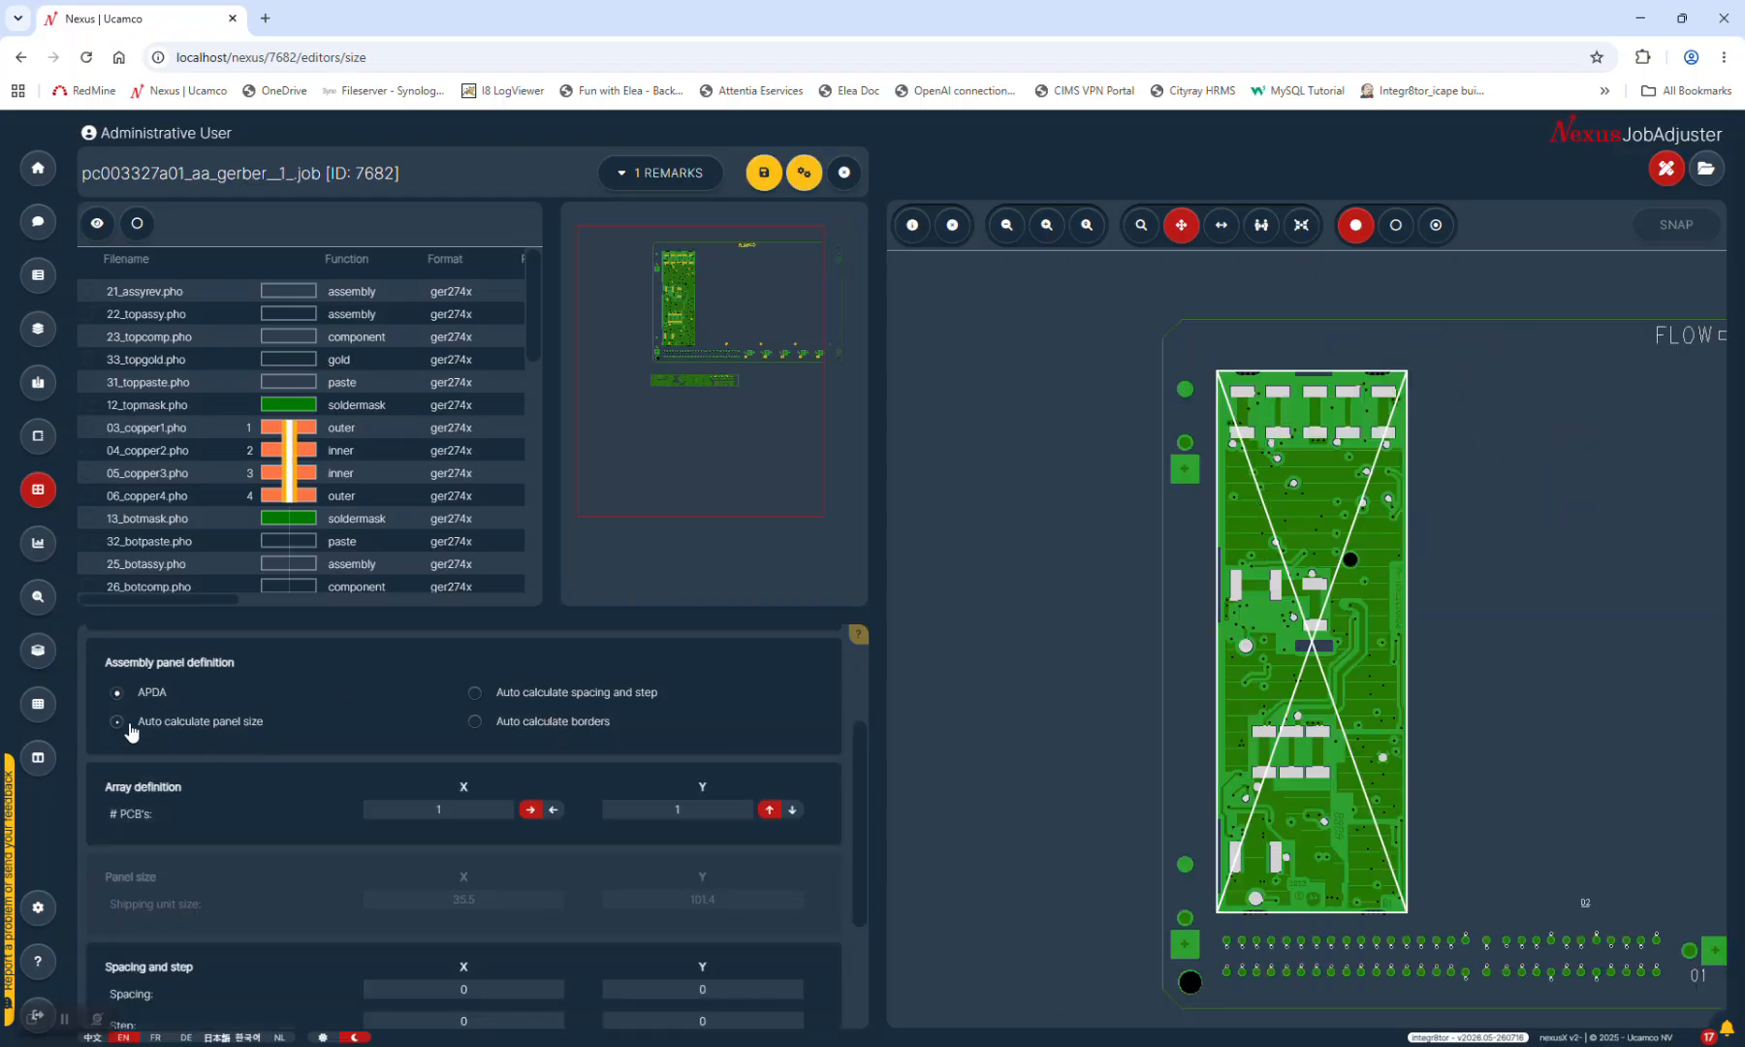
scroll(229, 814, "down", 1)
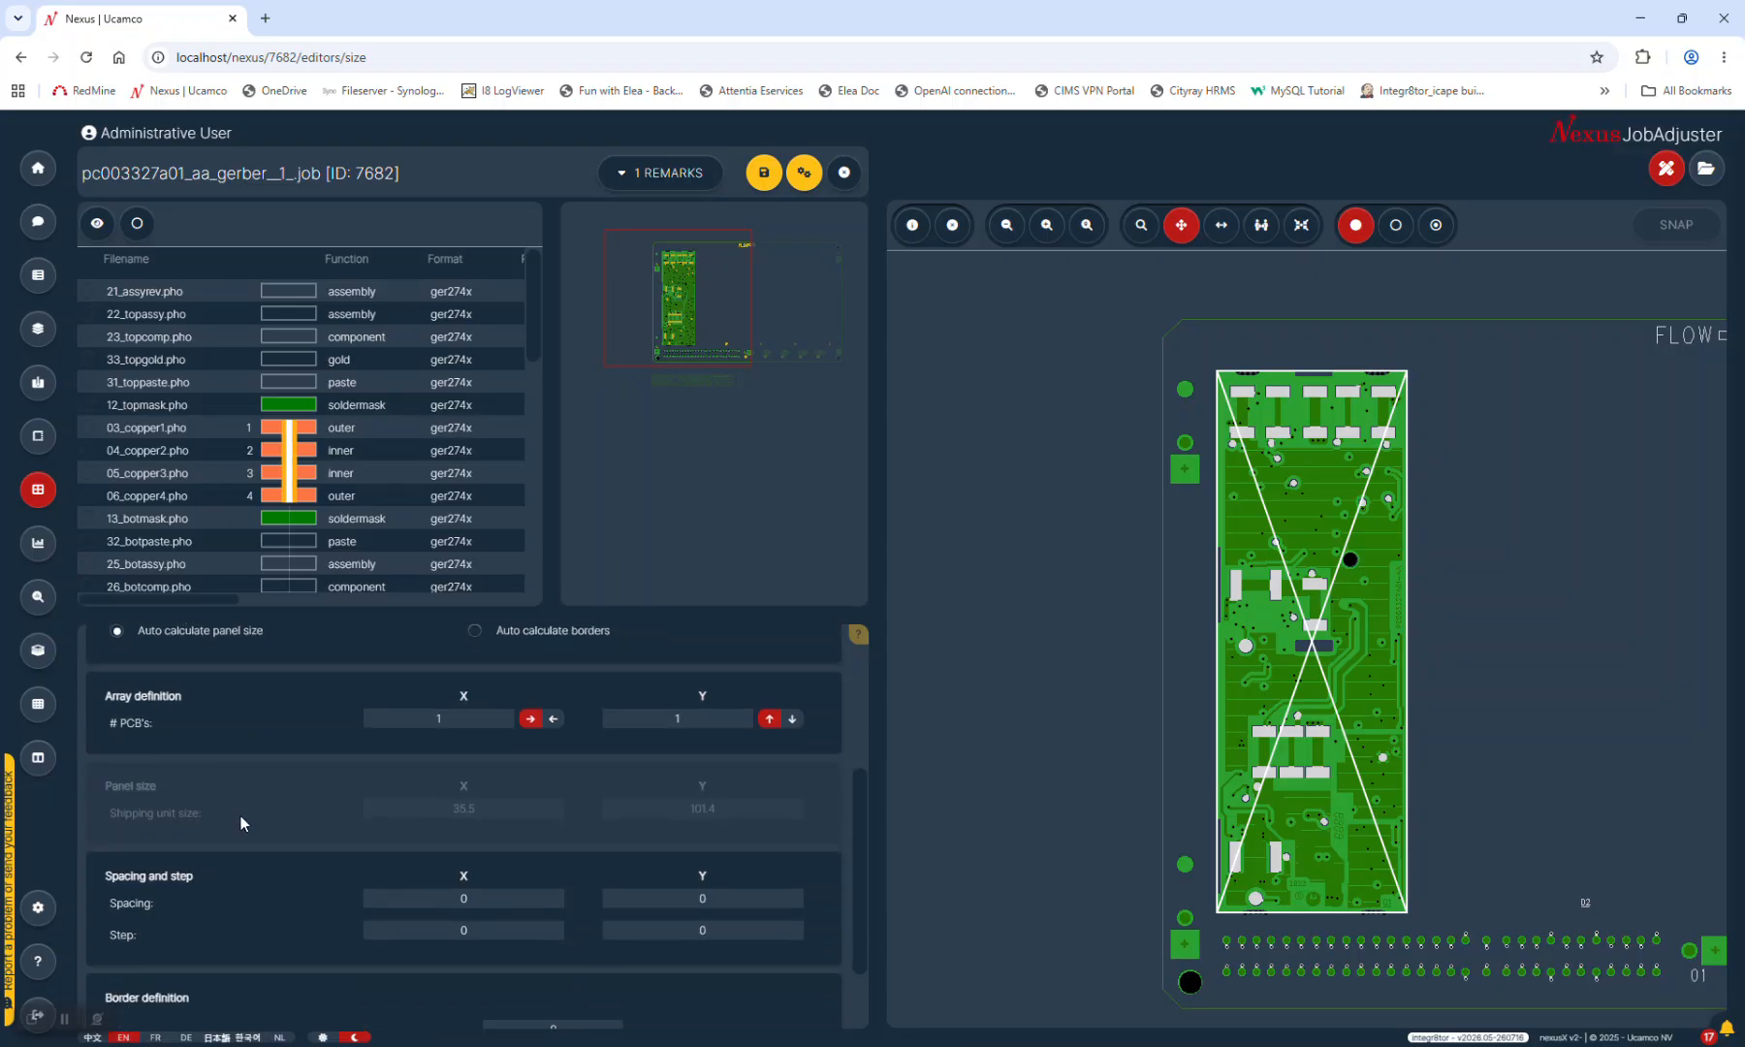
scroll(228, 744, "up", 1)
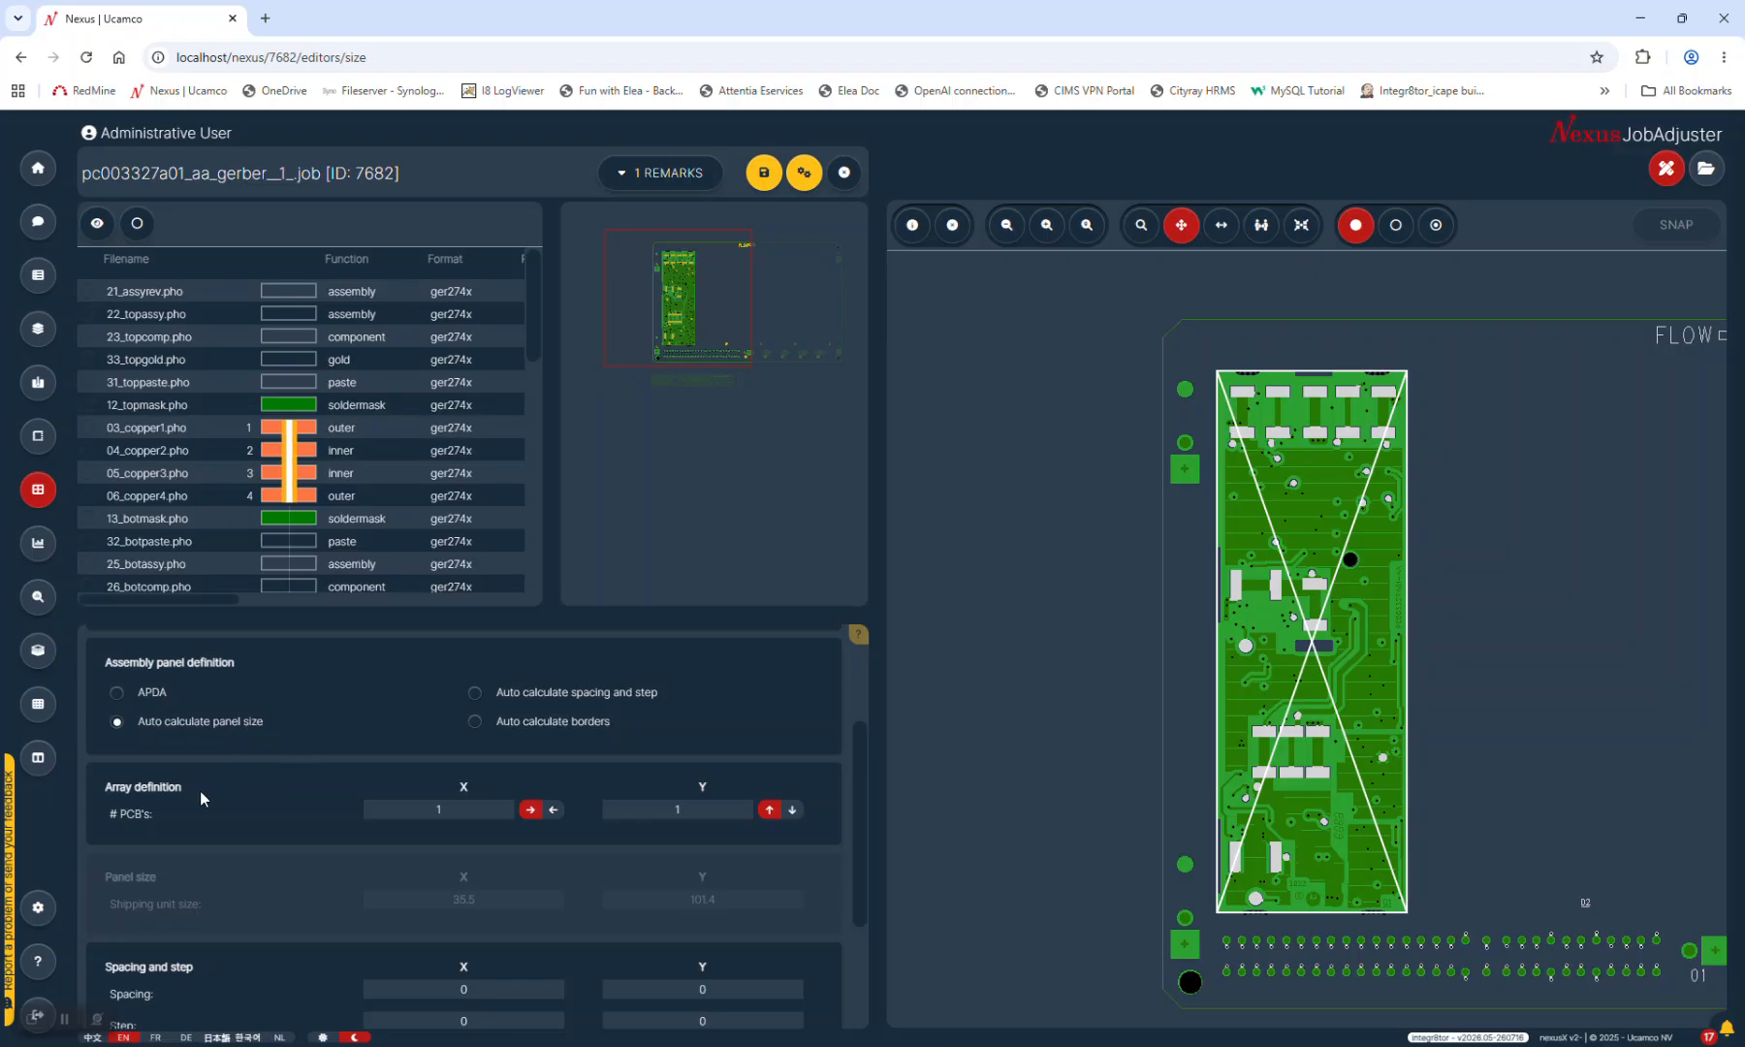
scroll(709, 814, "down", 2)
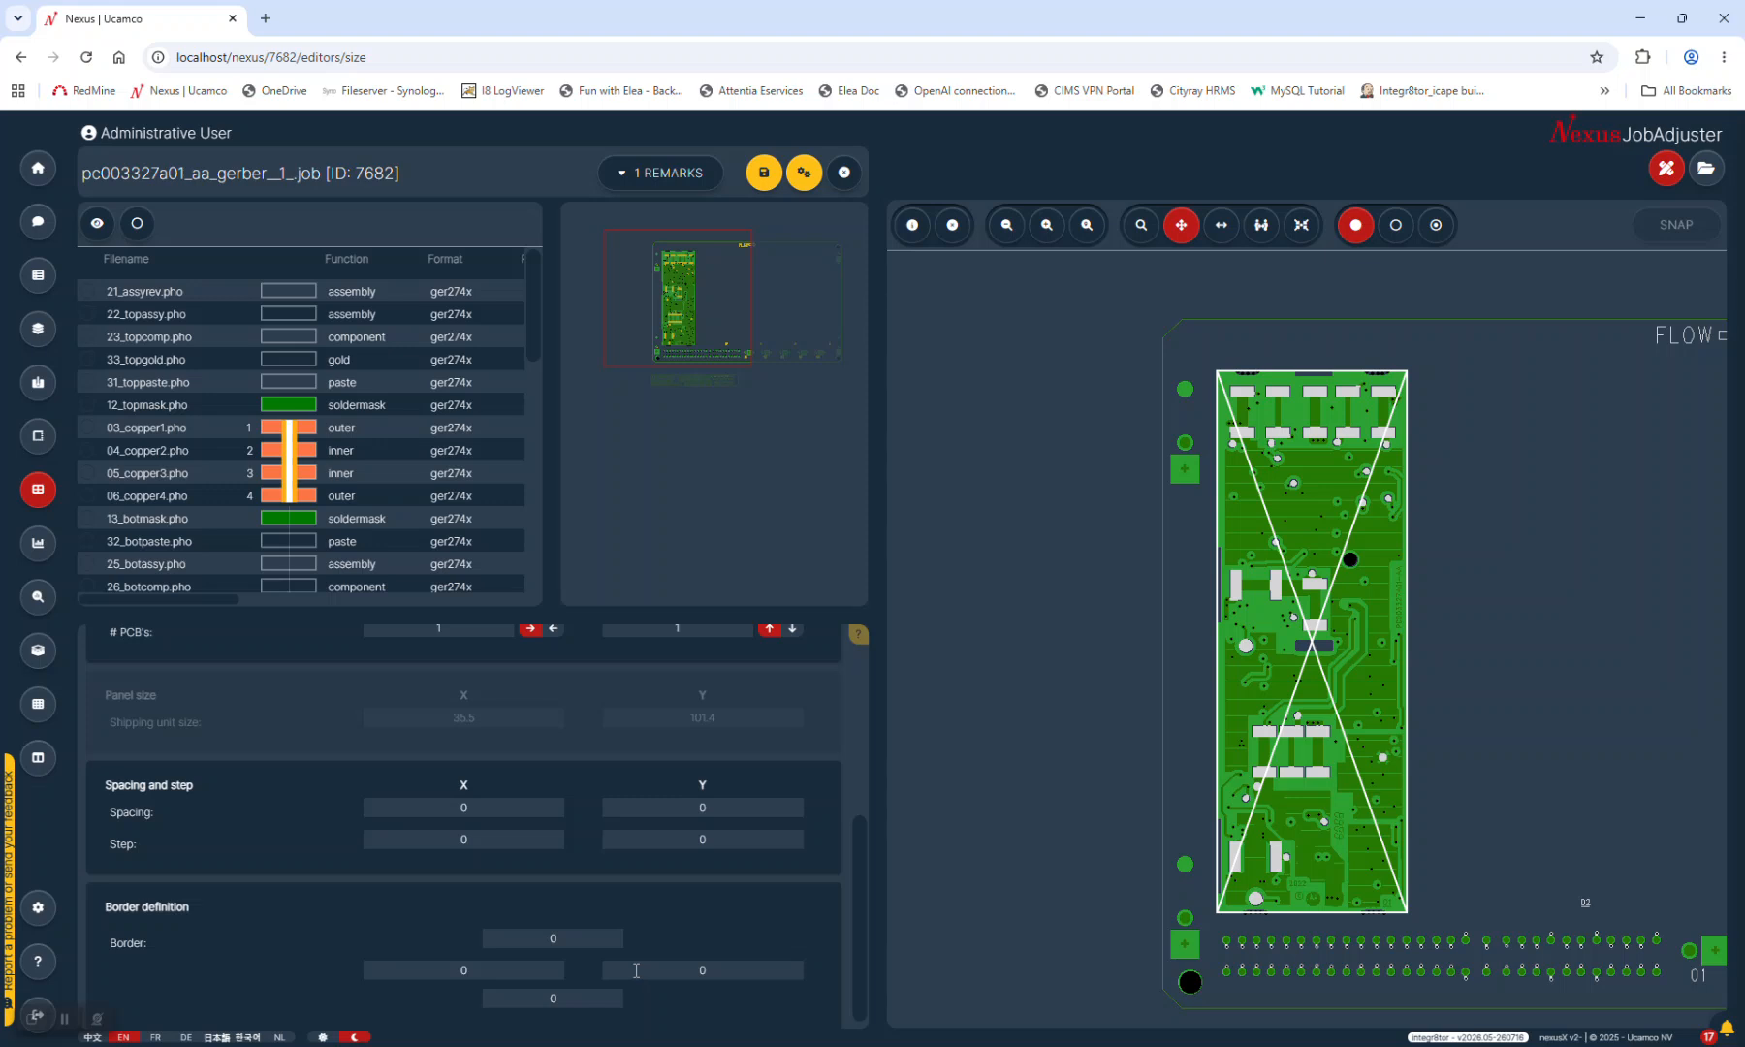
scroll(637, 969, "up", 2)
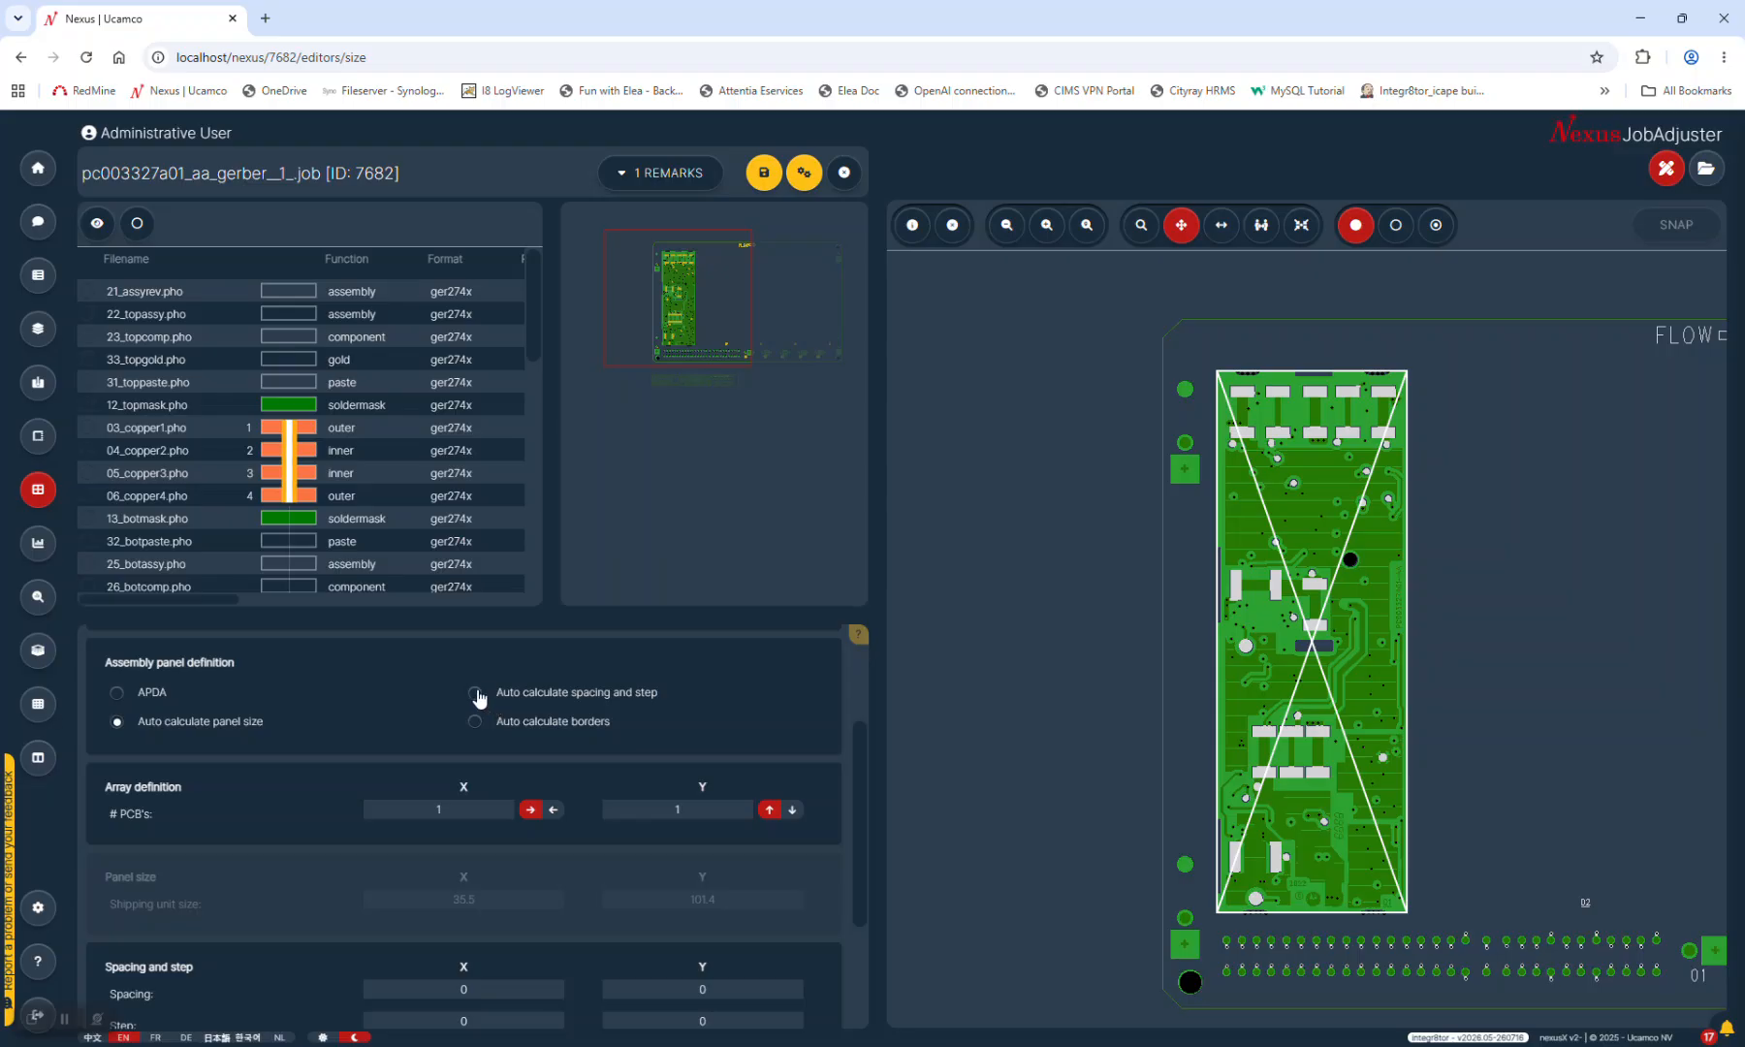
Try auto spacing and step, then choose auto-calculated borders for a 35.5 × 101.4 panel
left_click(475, 693)
left_click(476, 693)
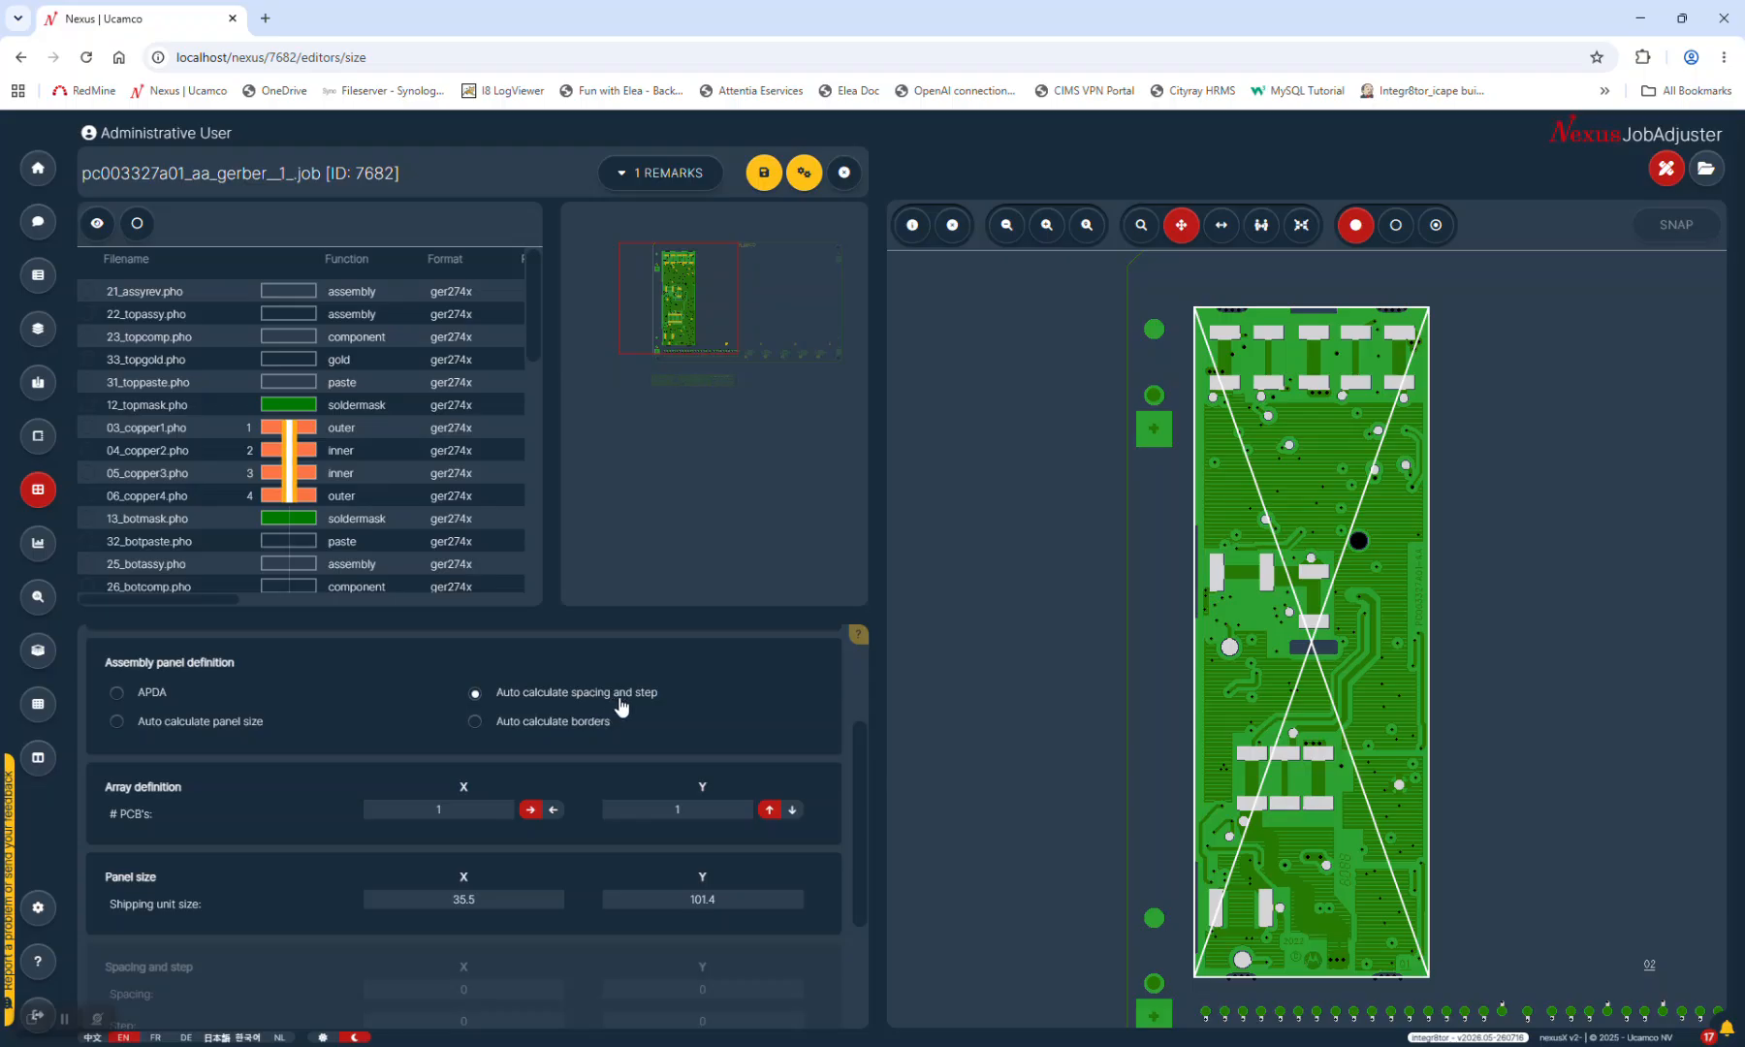
scroll(611, 943, "down", 2)
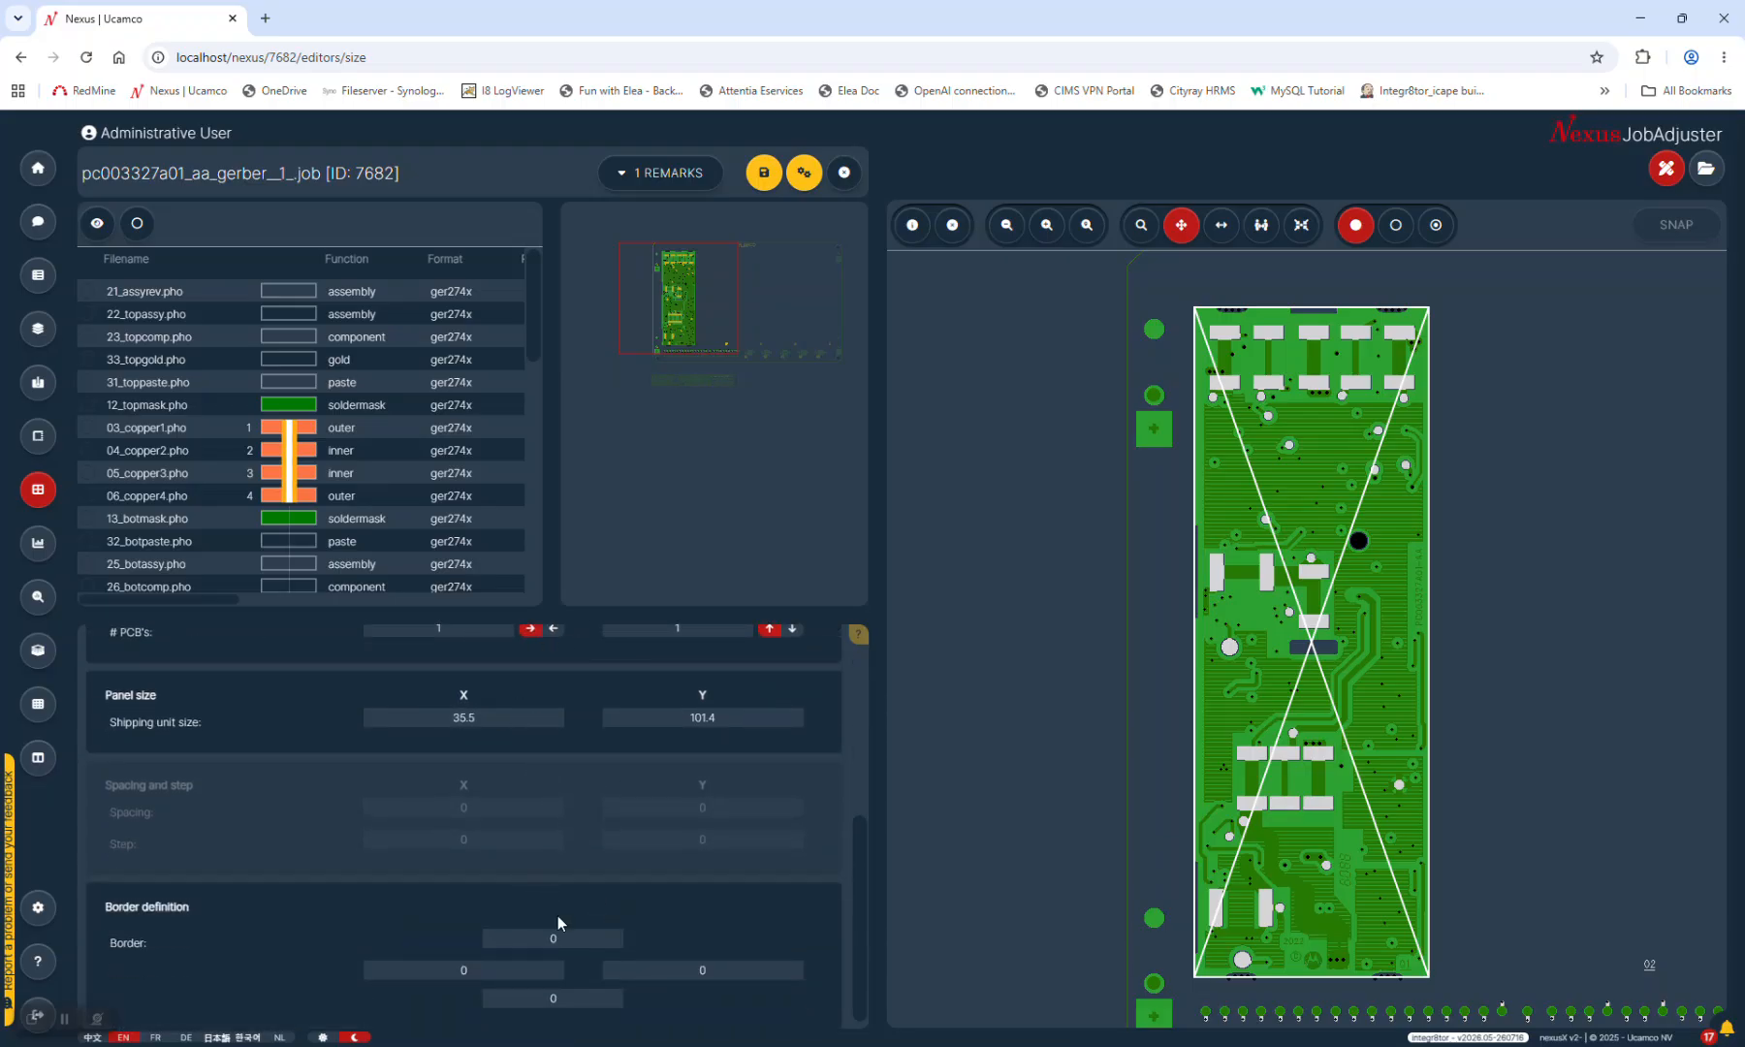
scroll(578, 952, "up", 3)
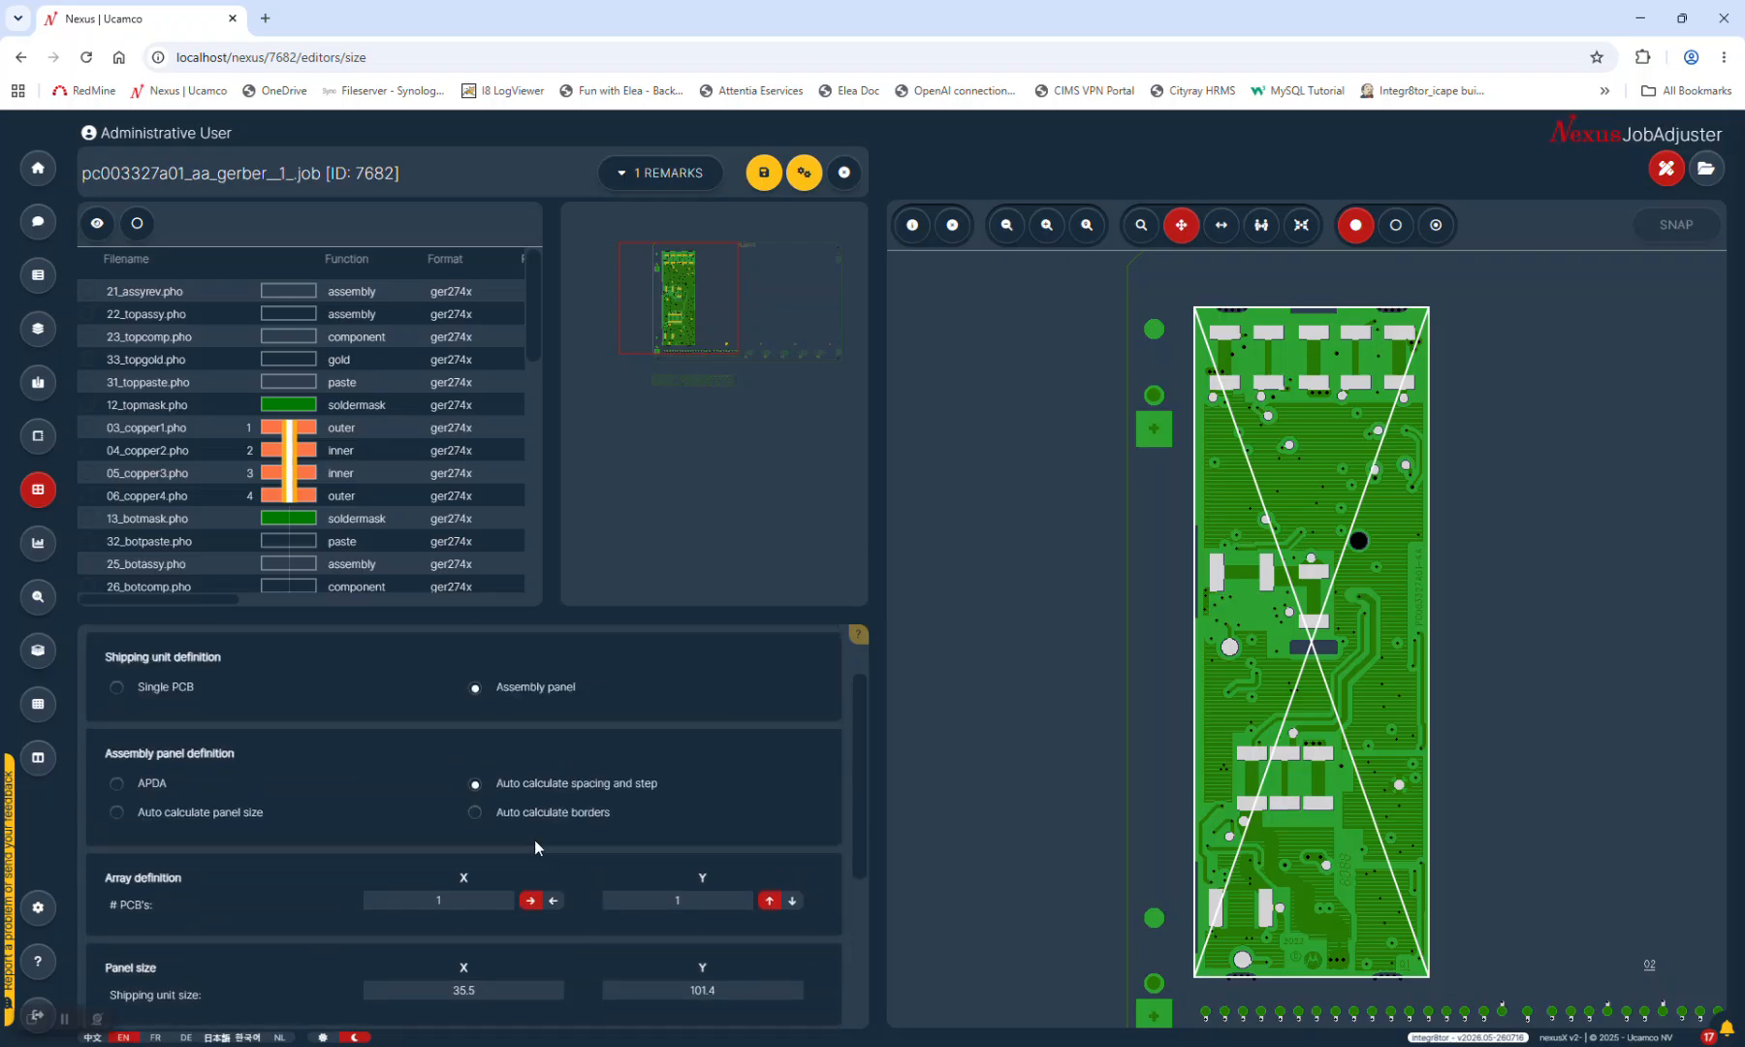
left_click(475, 813)
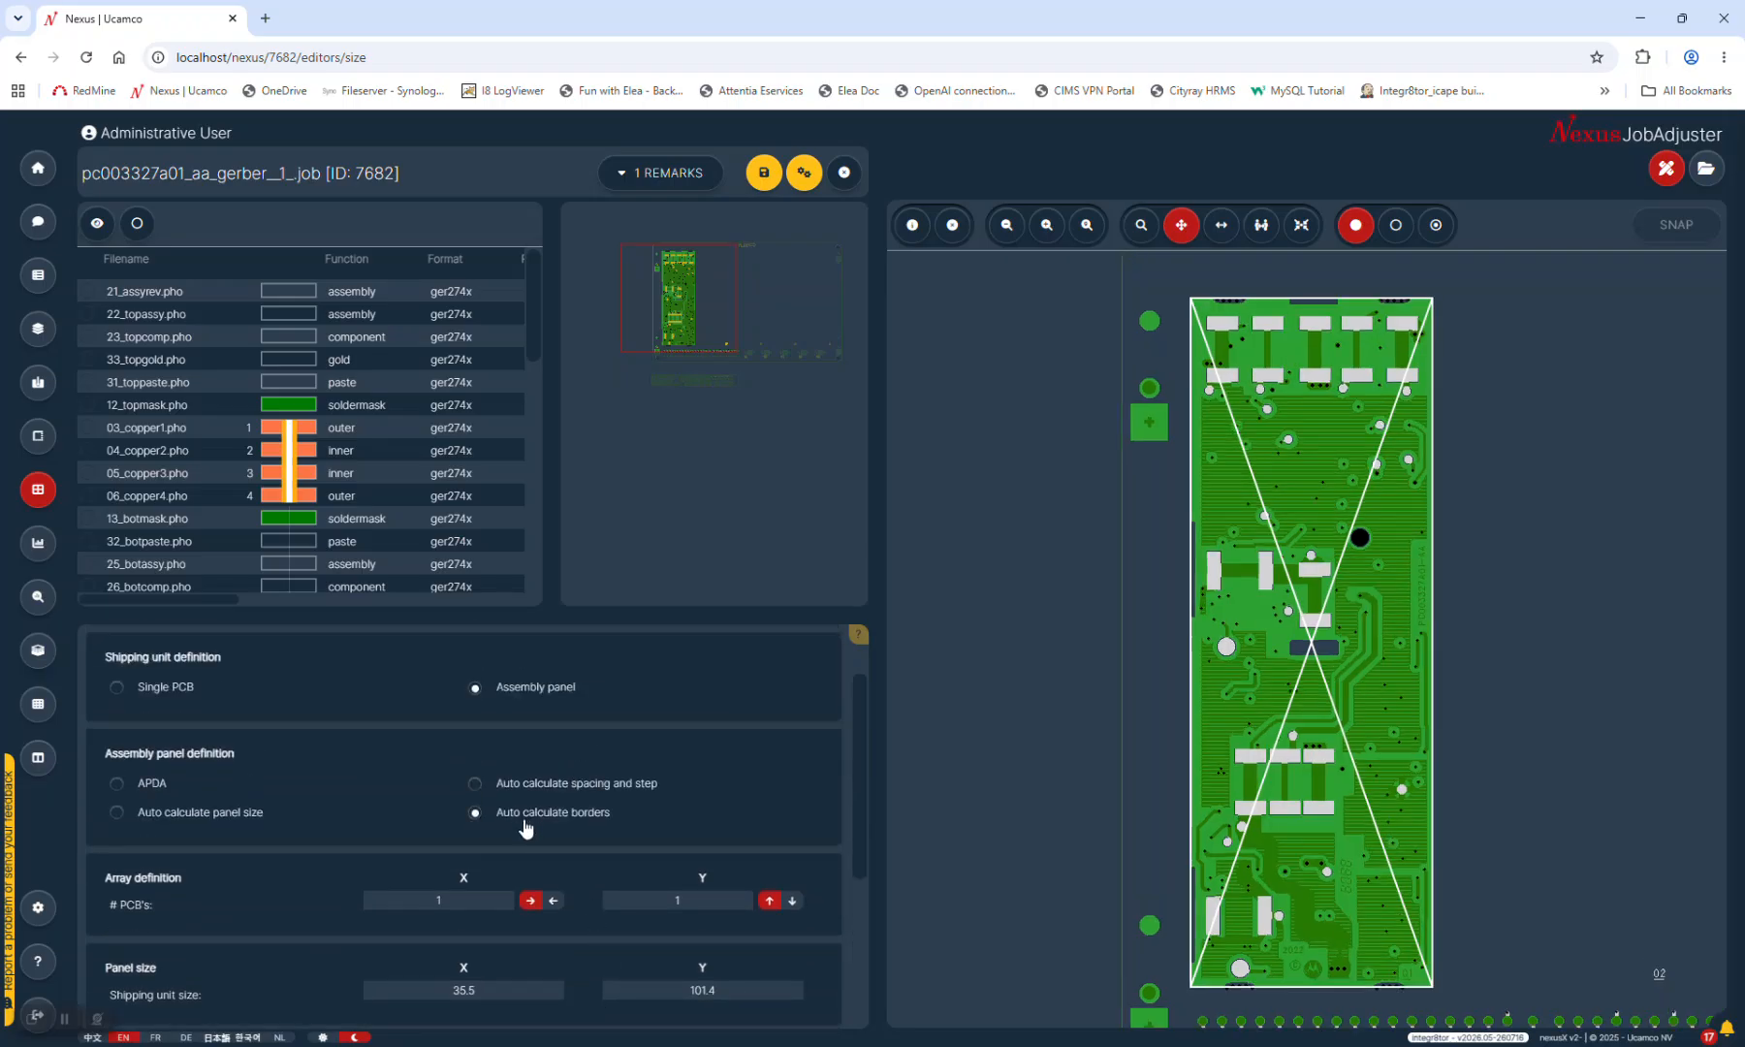
scroll(640, 877, "down", 2)
scroll(639, 873, "down", 2)
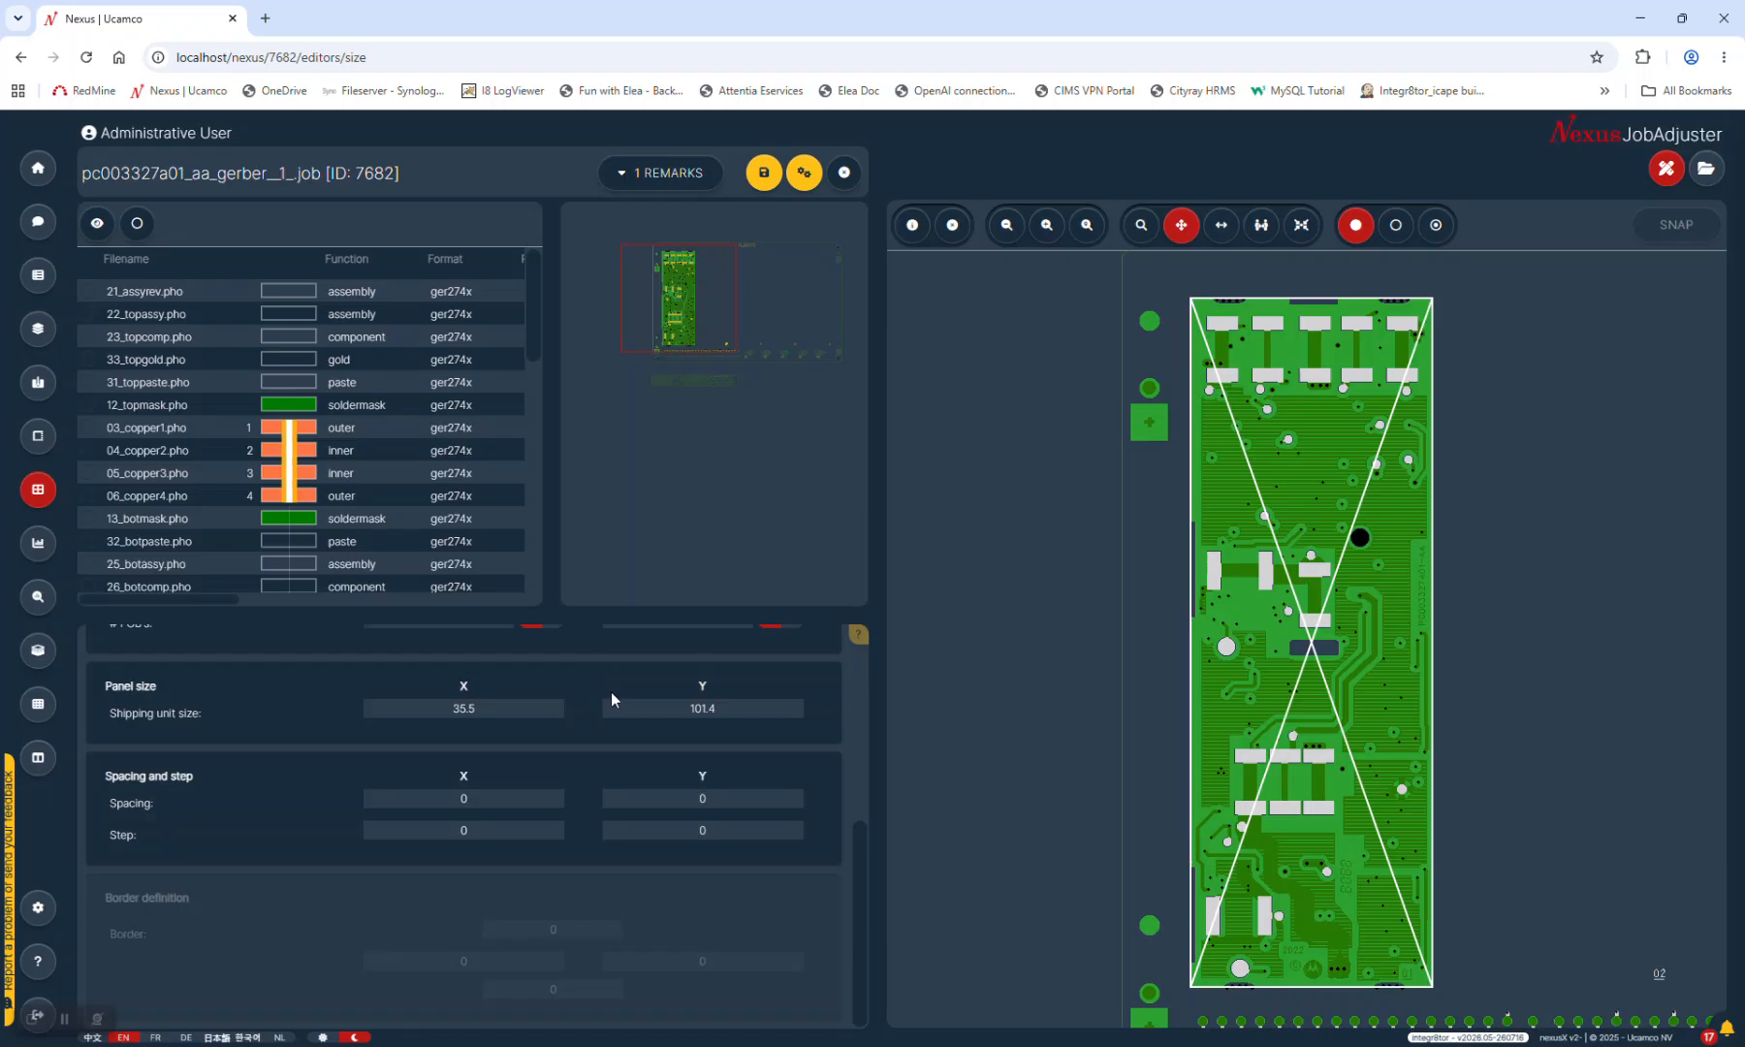
key("alt+Tab")
key("alt+Tab")
key("alt+Tab")
key("alt+Tab")
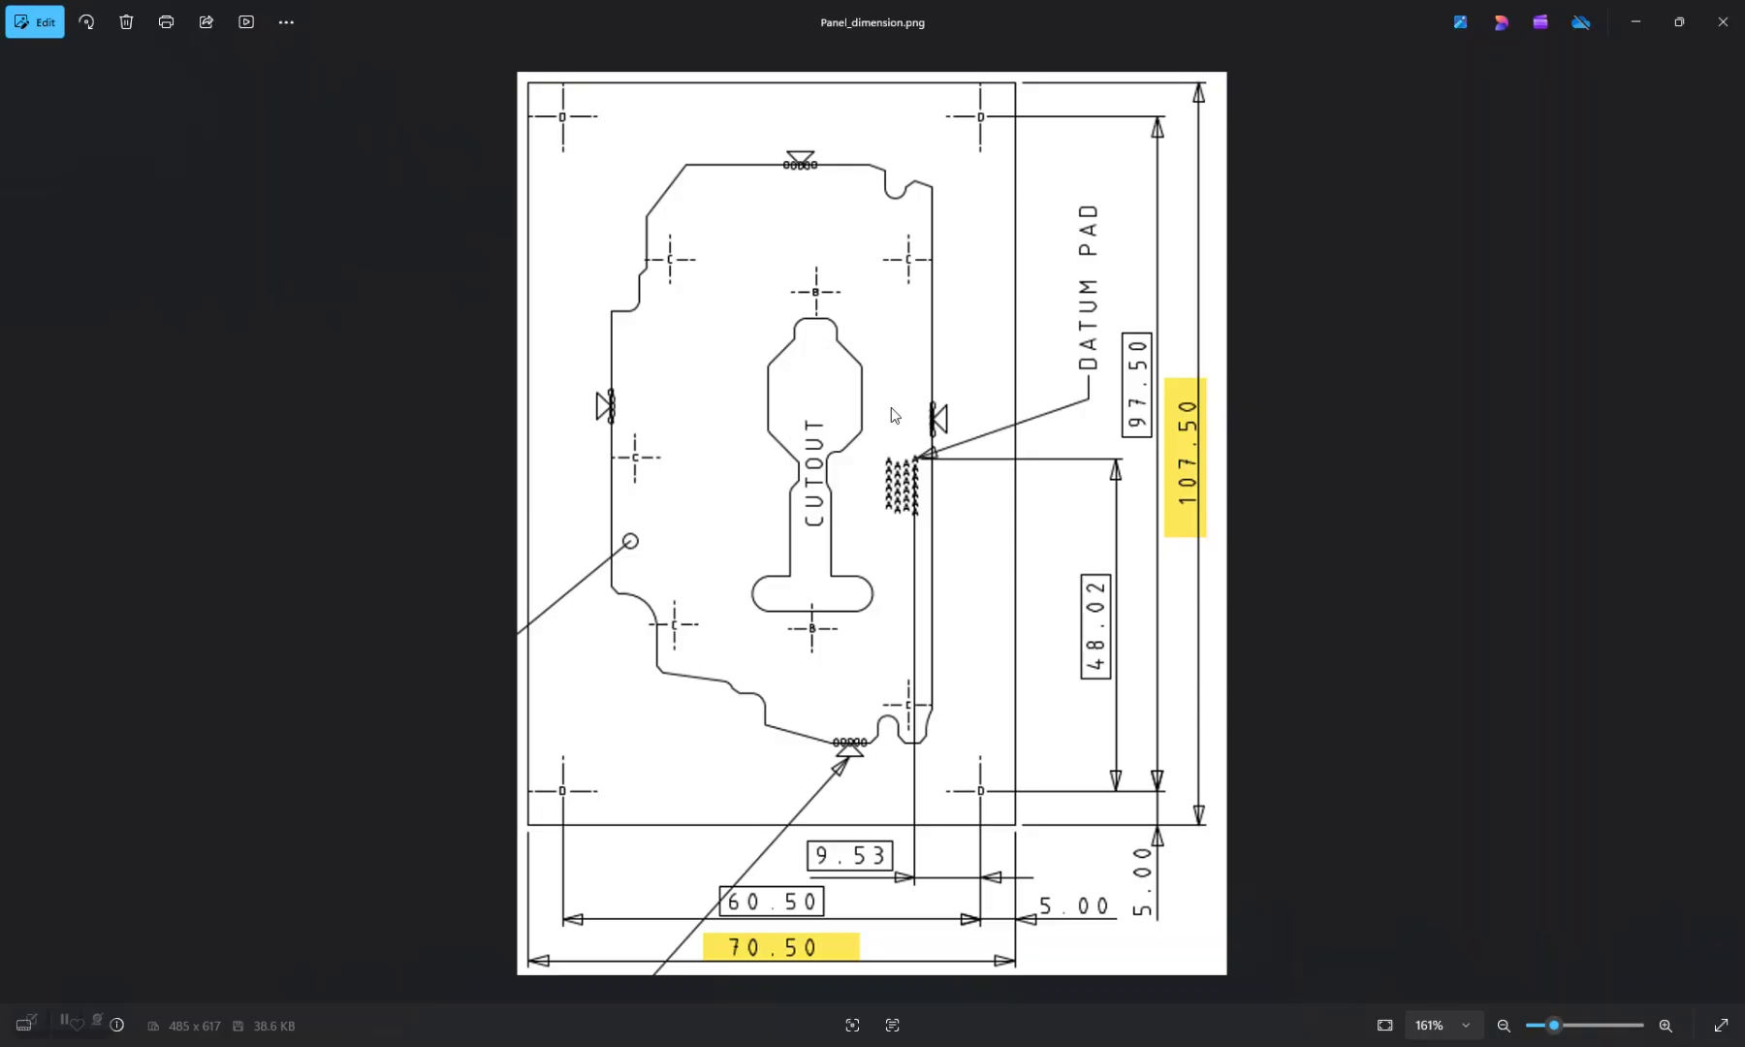
left_click(1723, 29)
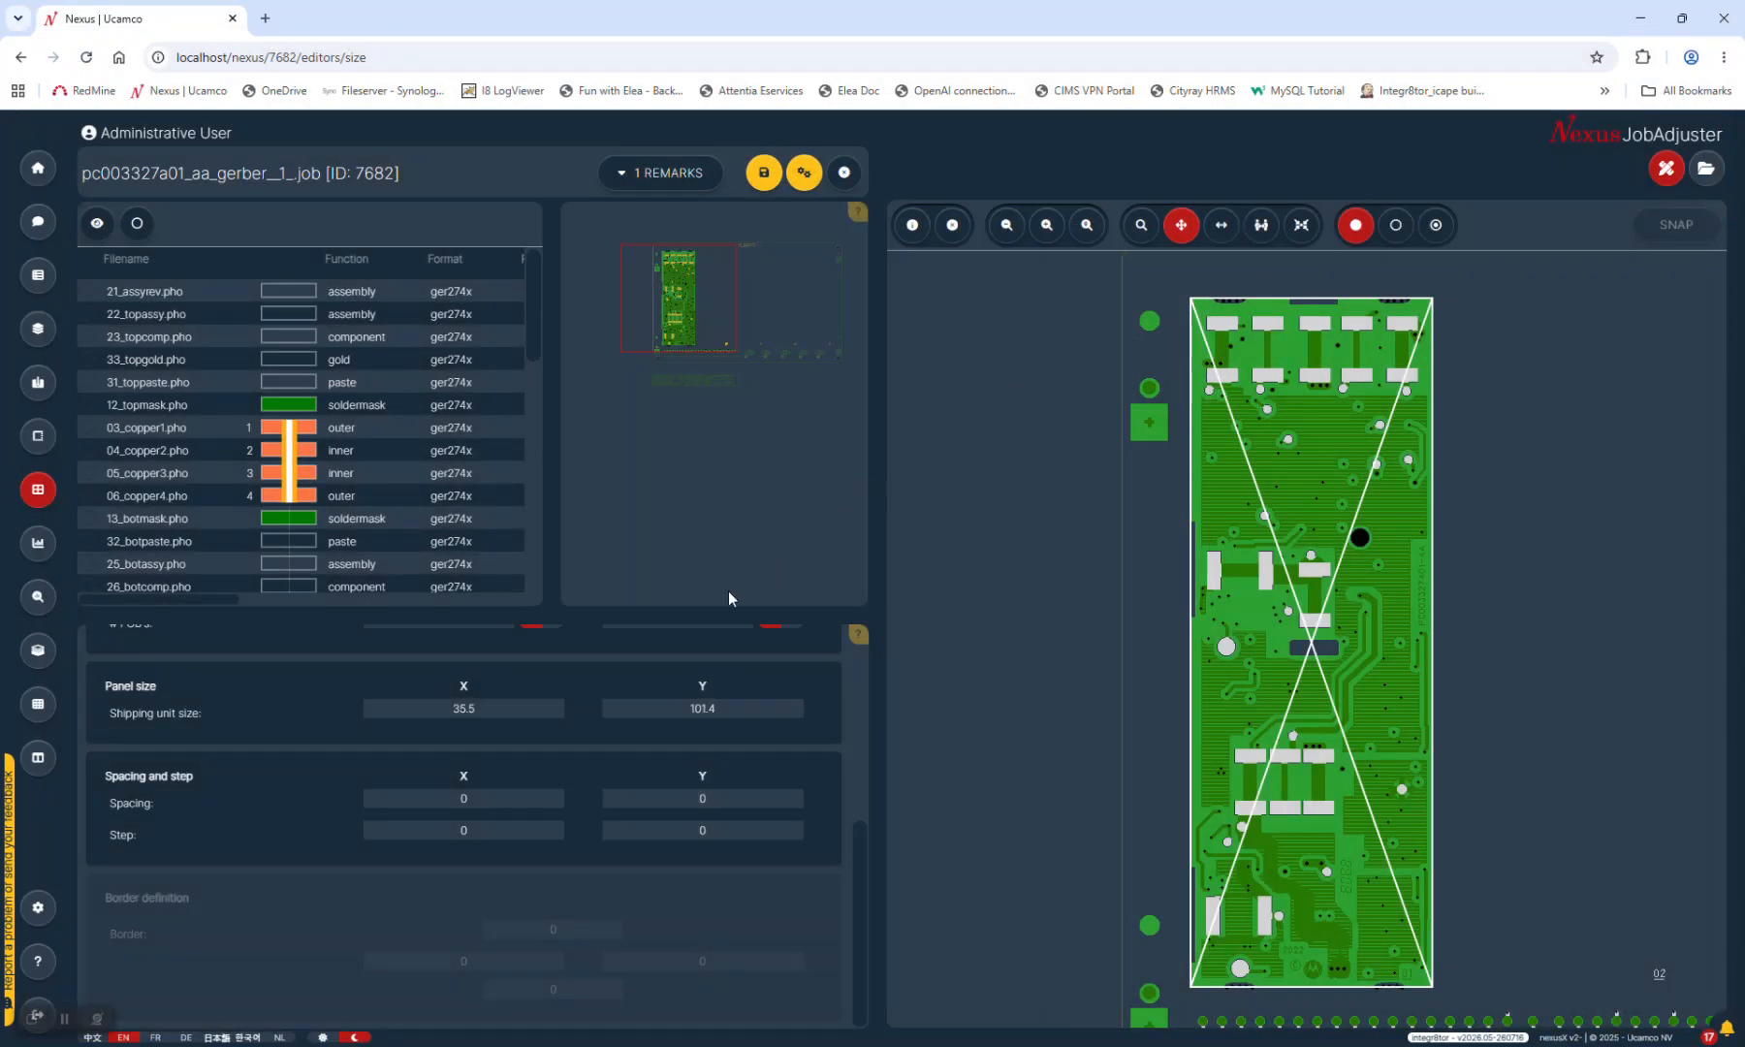
left_click_drag(860, 886, 862, 758)
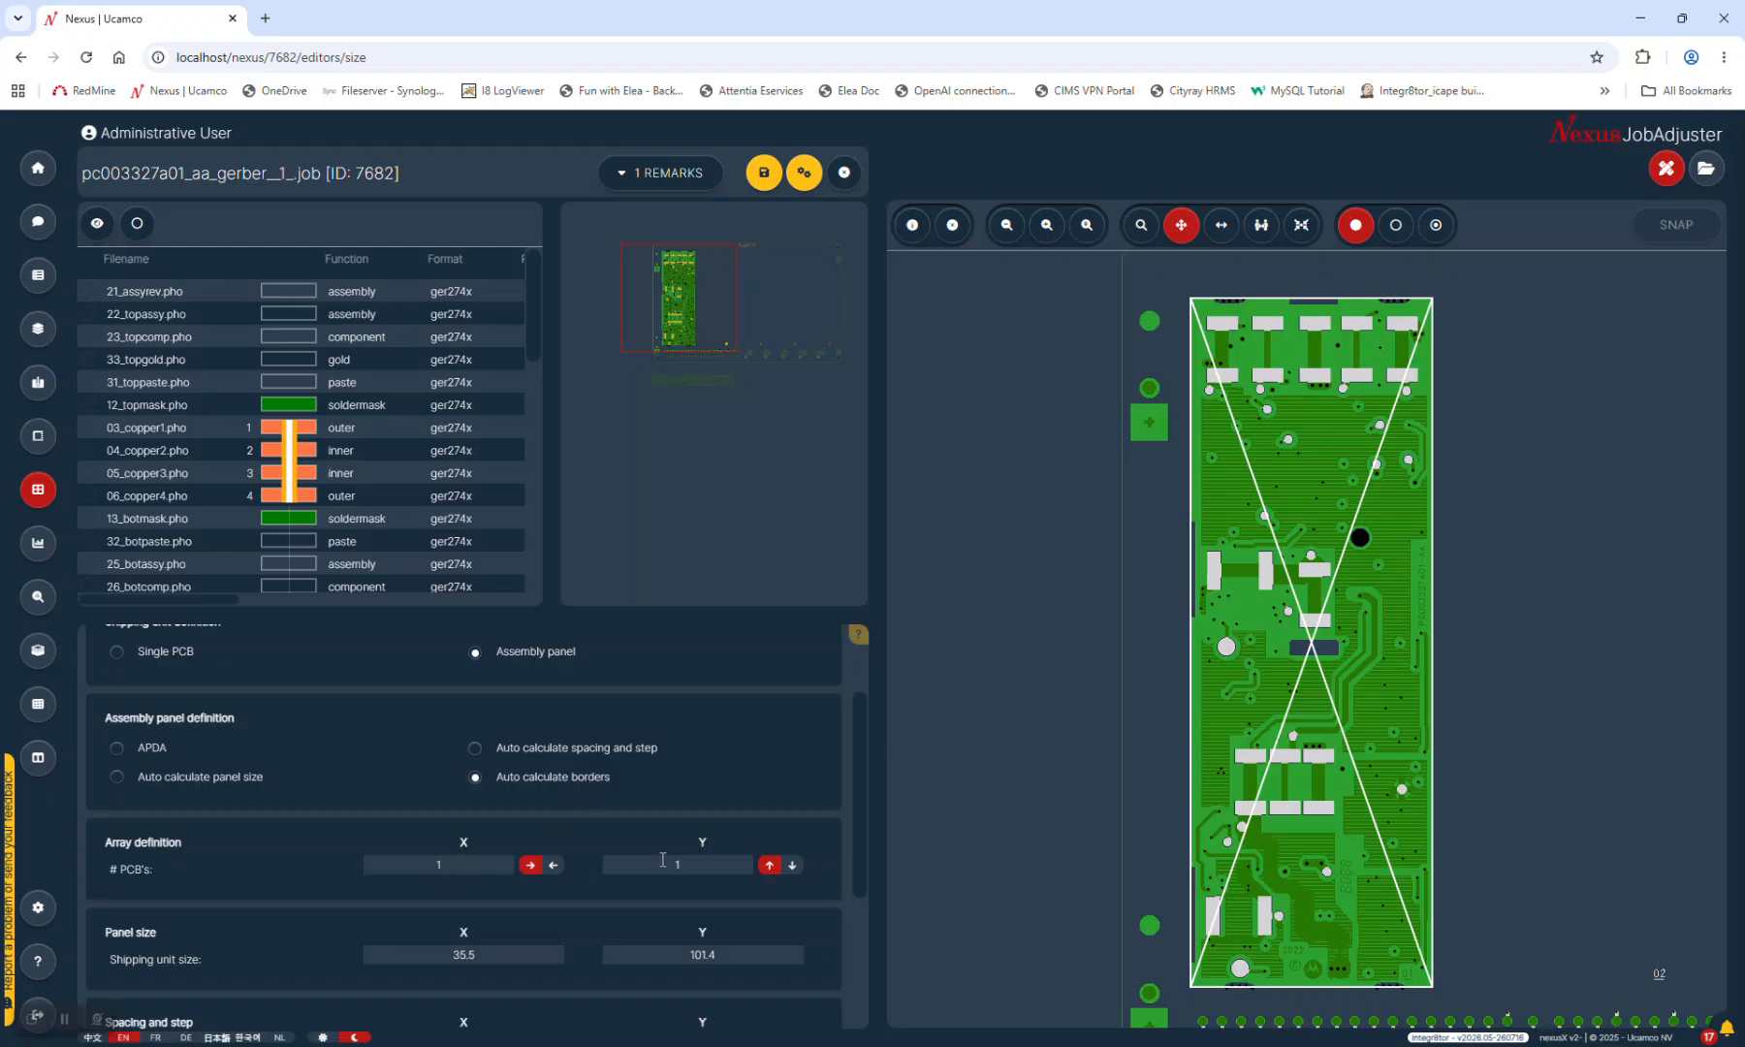
scroll(669, 853, "down", 1)
scroll(670, 855, "down", 1)
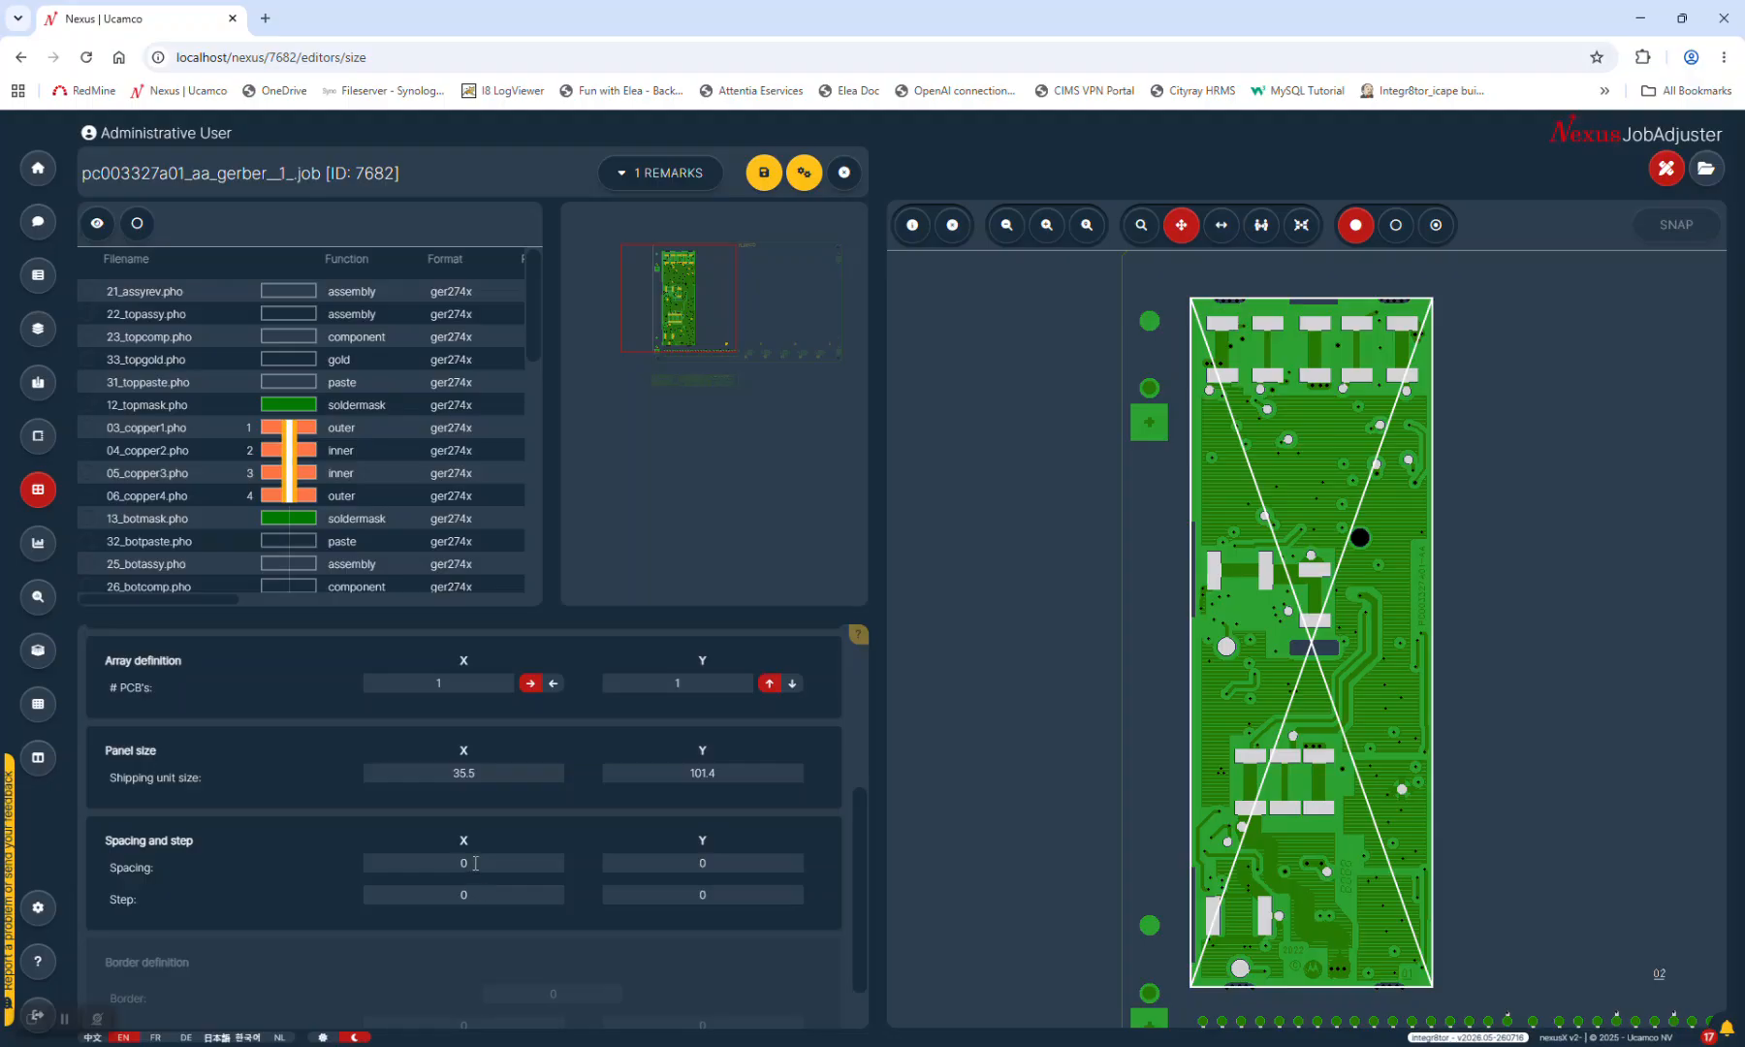
scroll(654, 873, "down", 1)
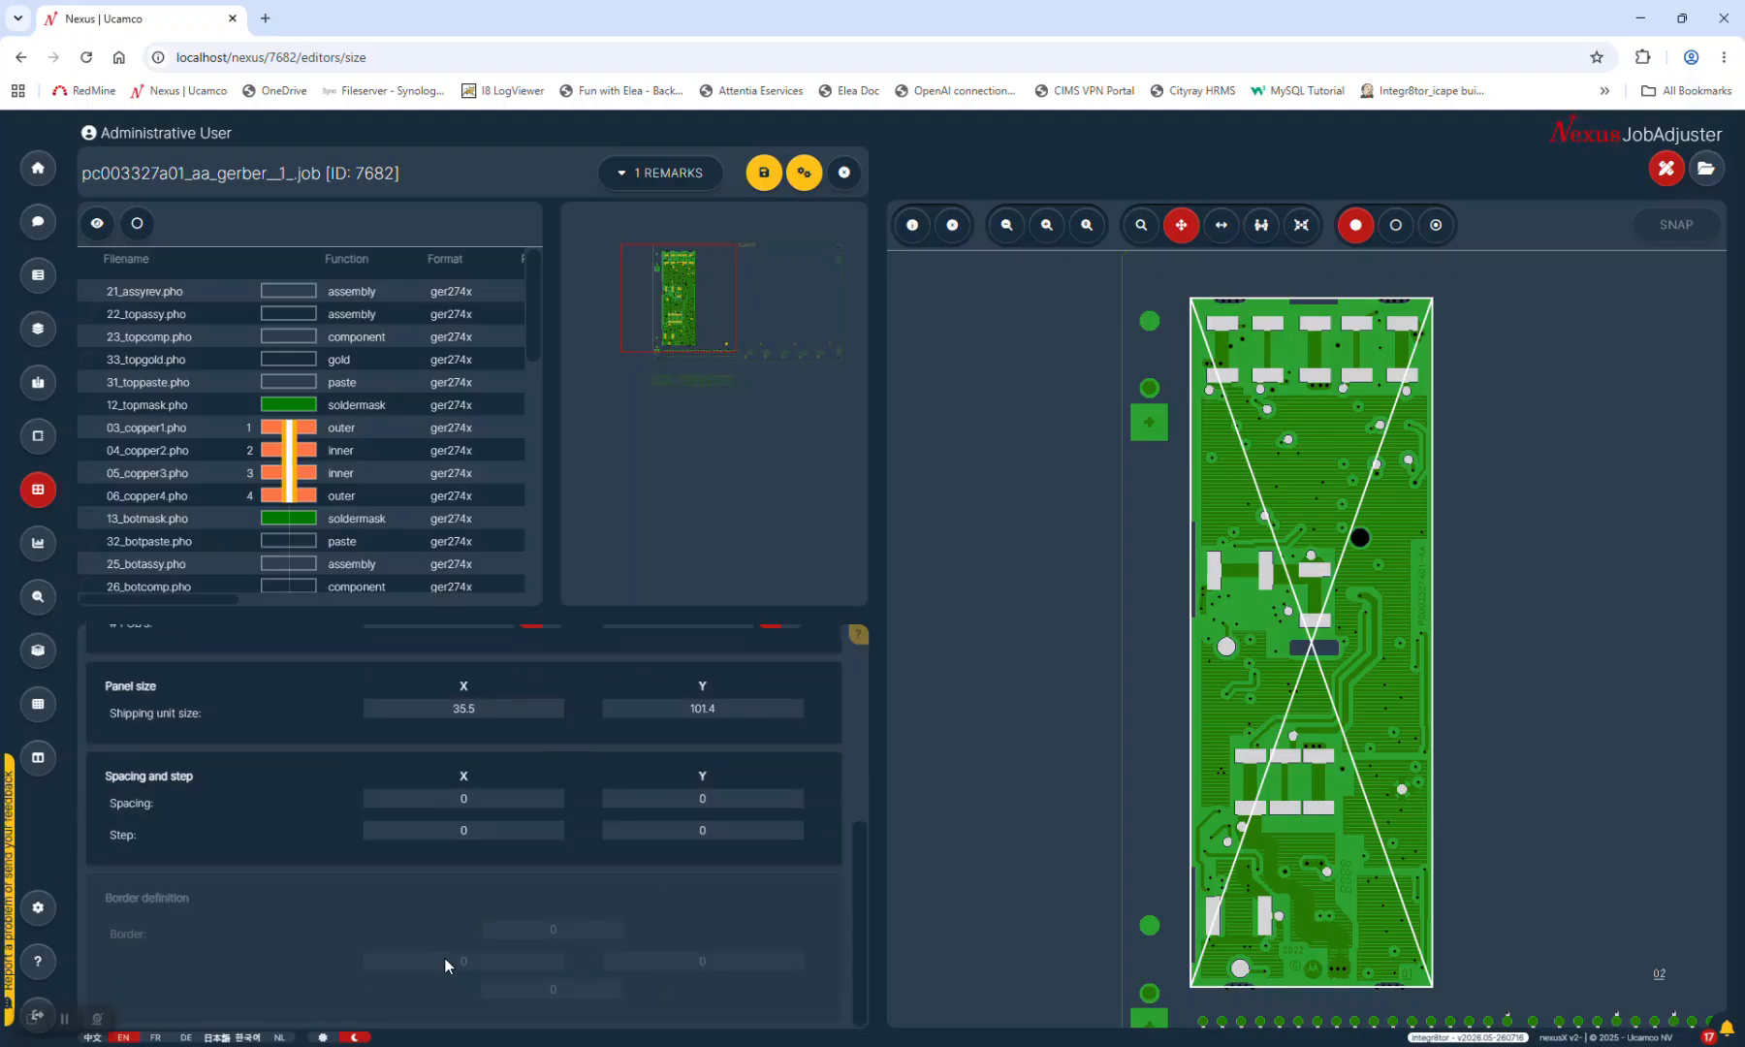
scroll(642, 931, "up", 6)
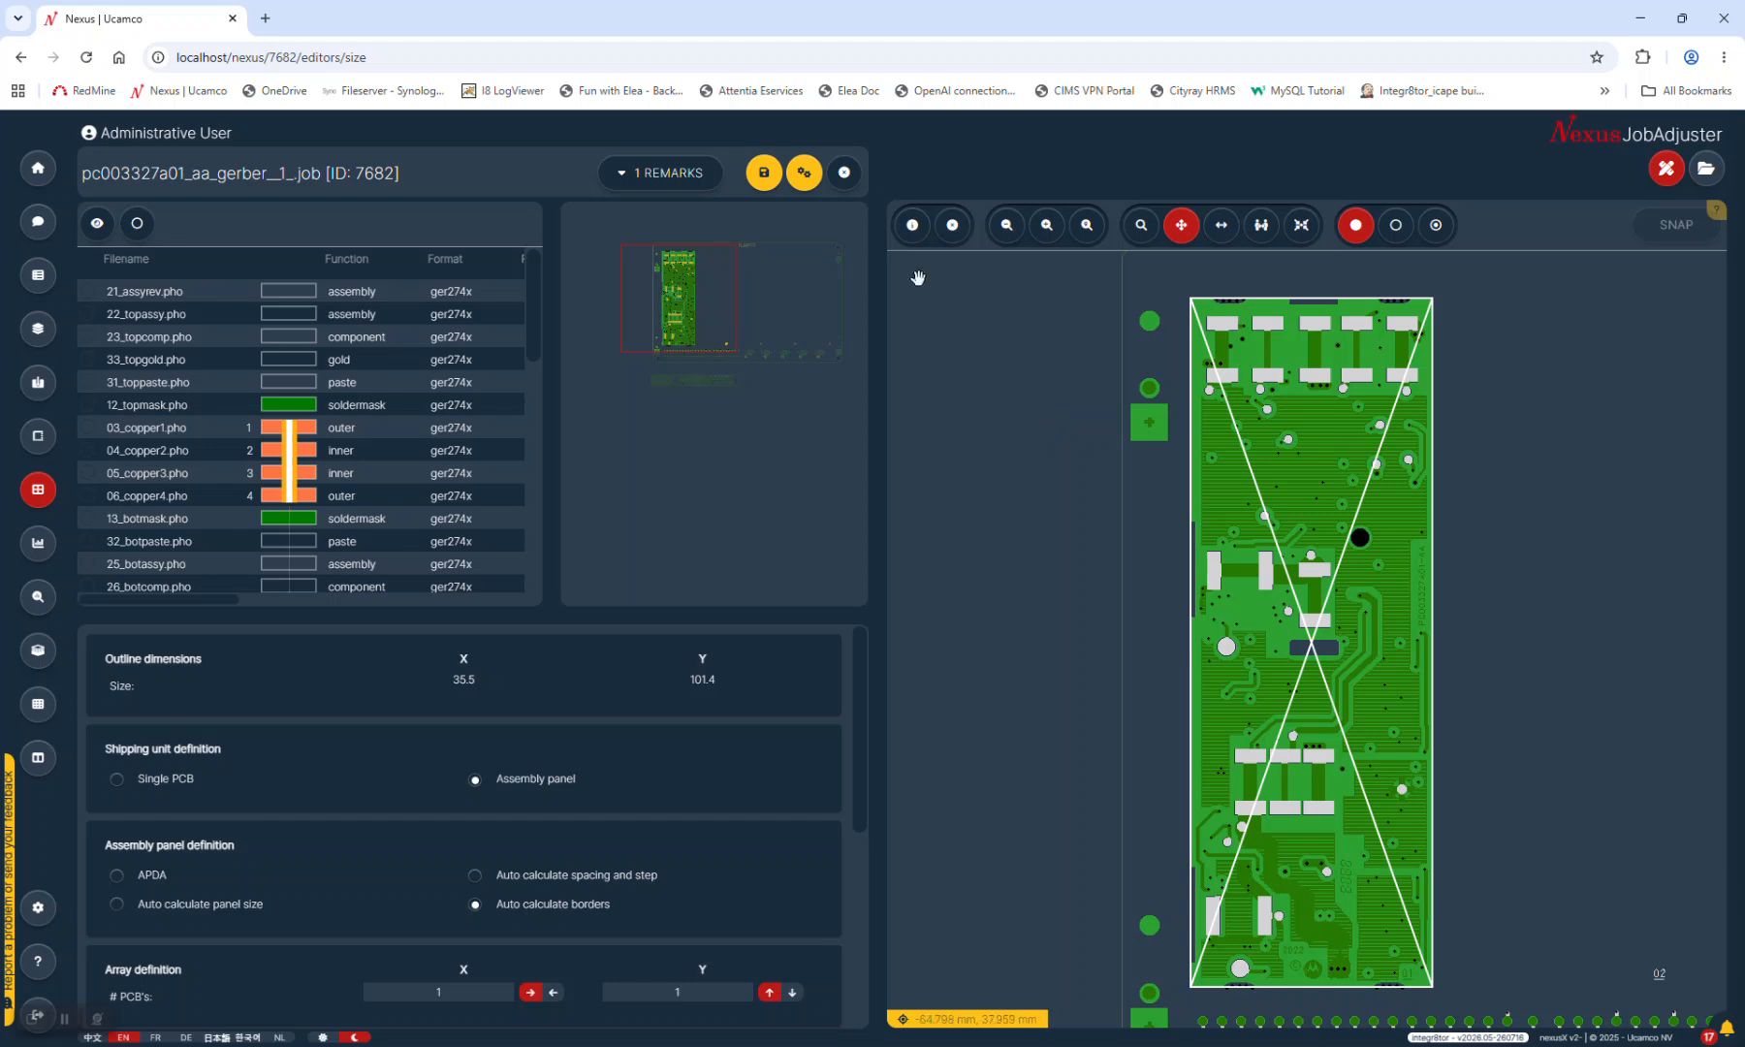
scroll(635, 632, "down", 3)
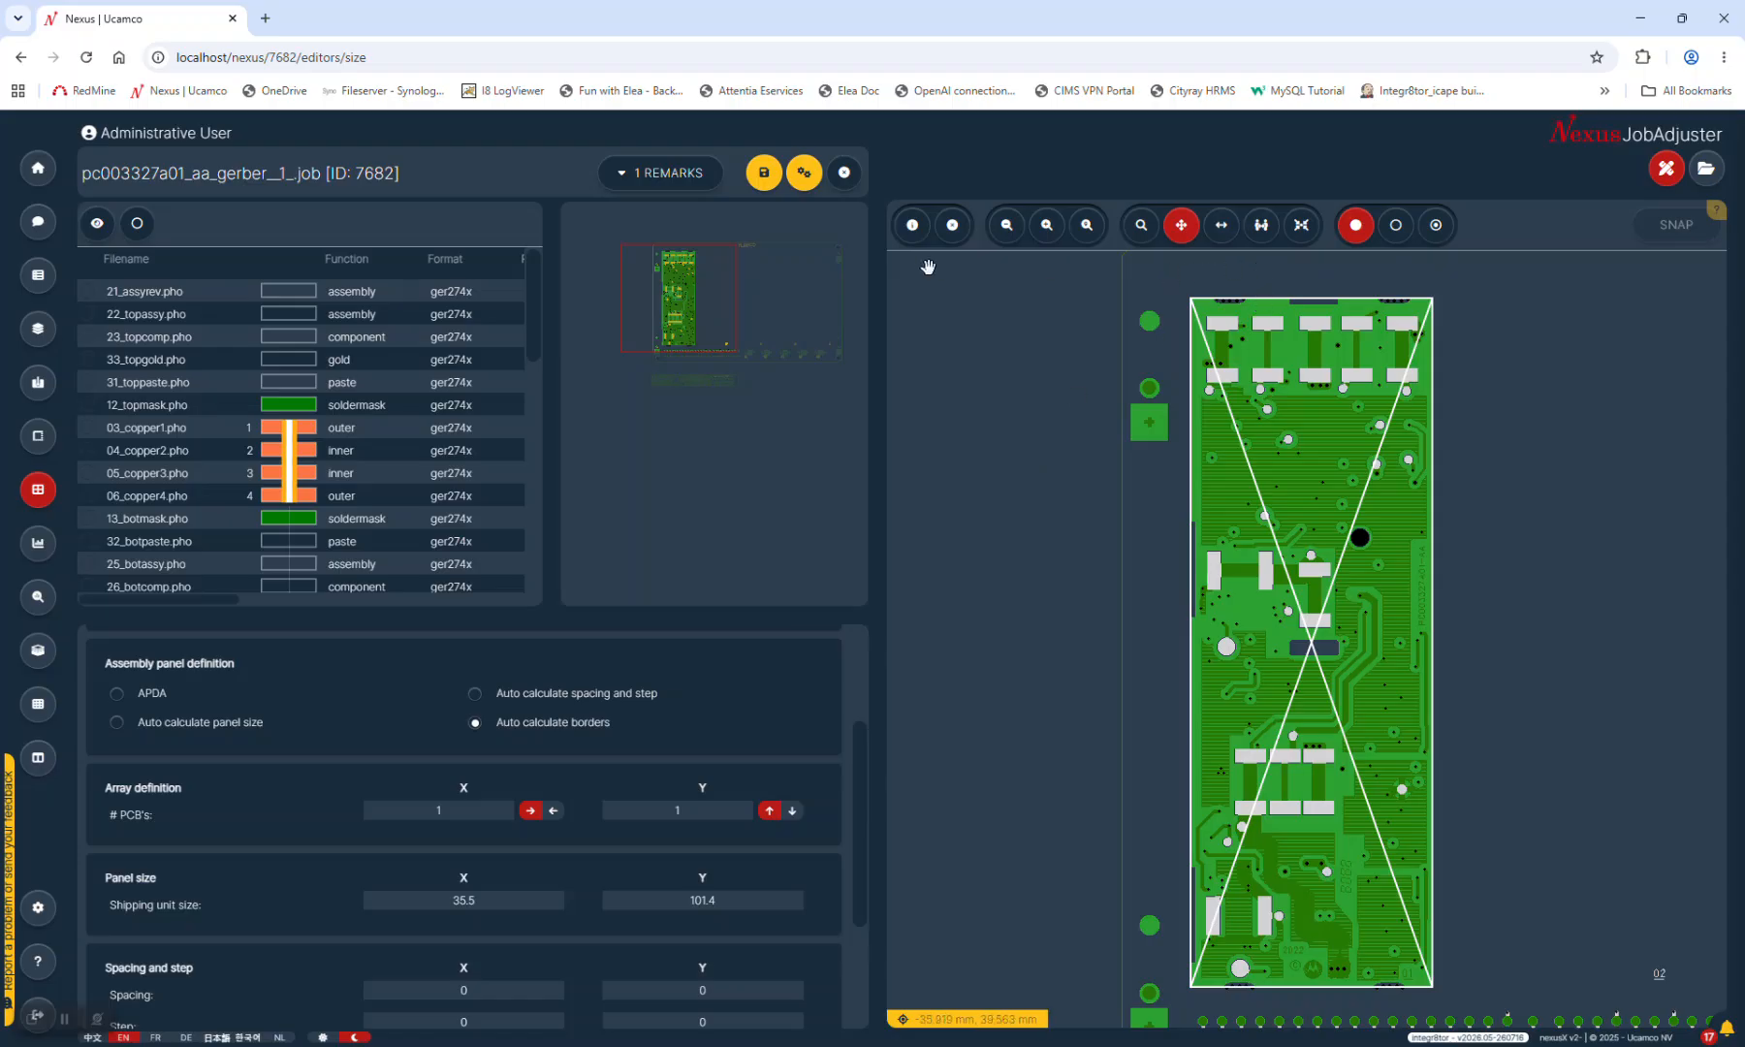
Close job 7682 discarding its changes, then open its technical requirements editor
left_click(844, 176)
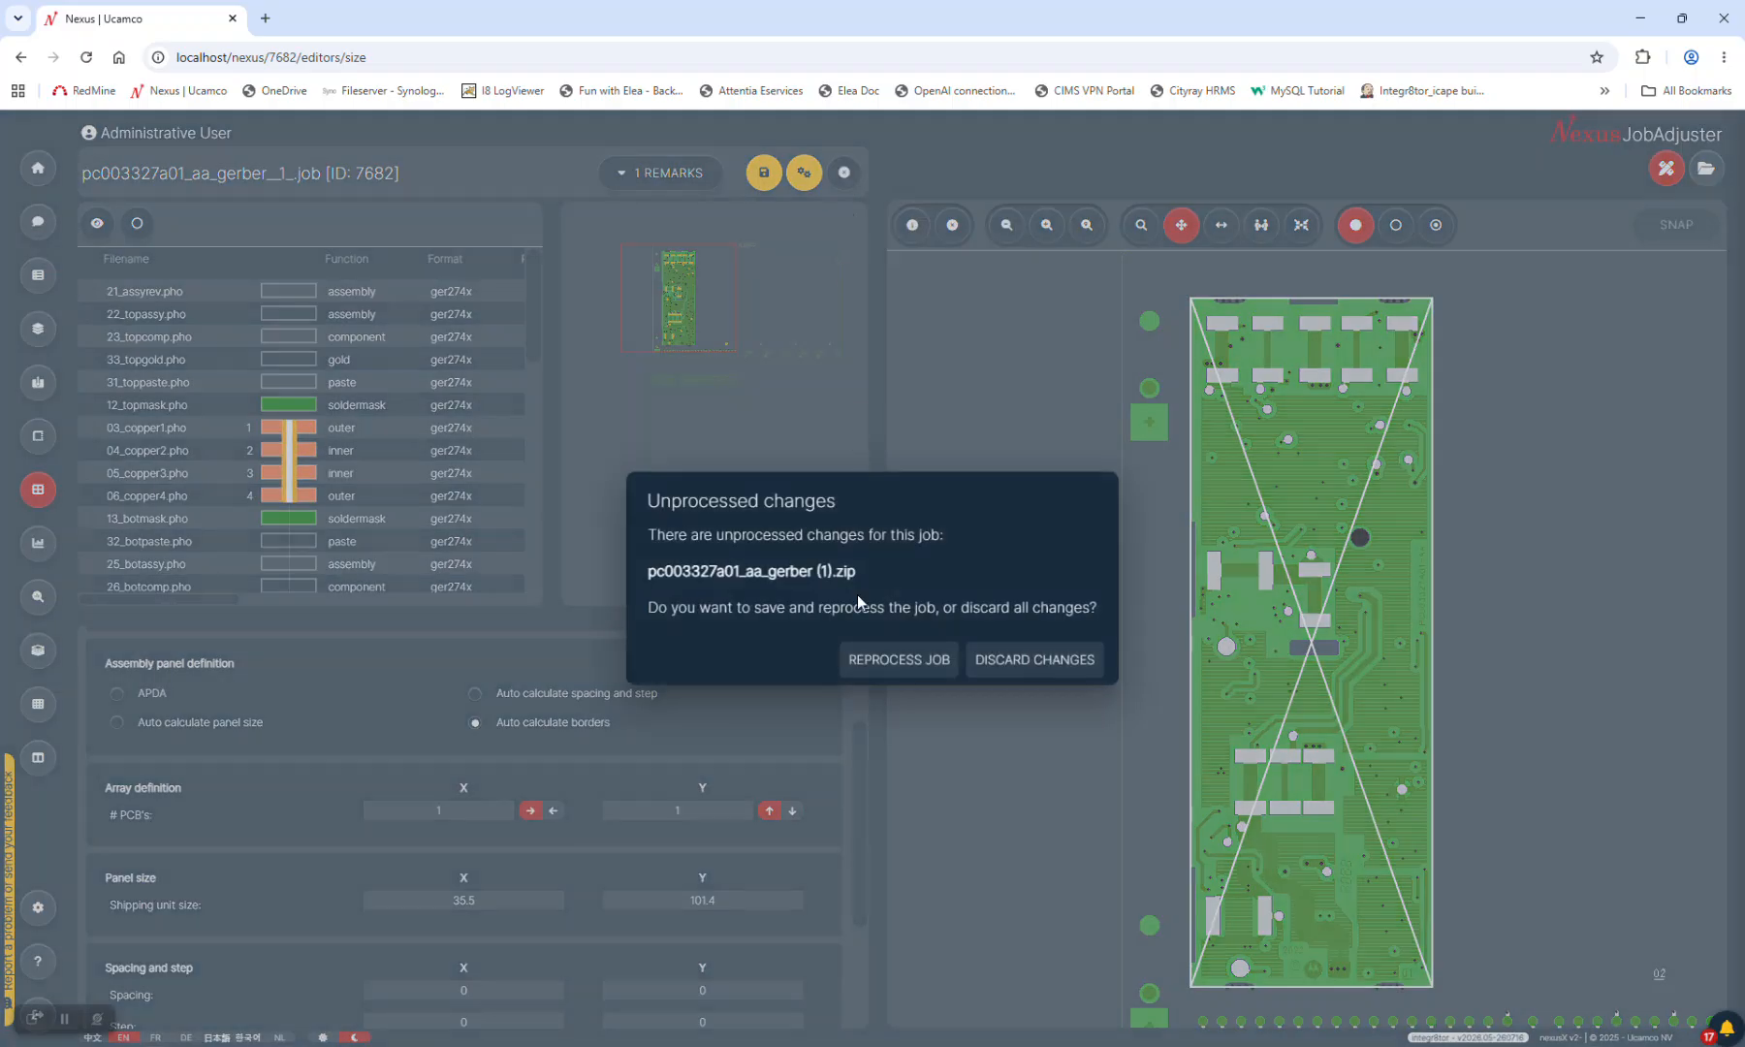
left_click(1041, 657)
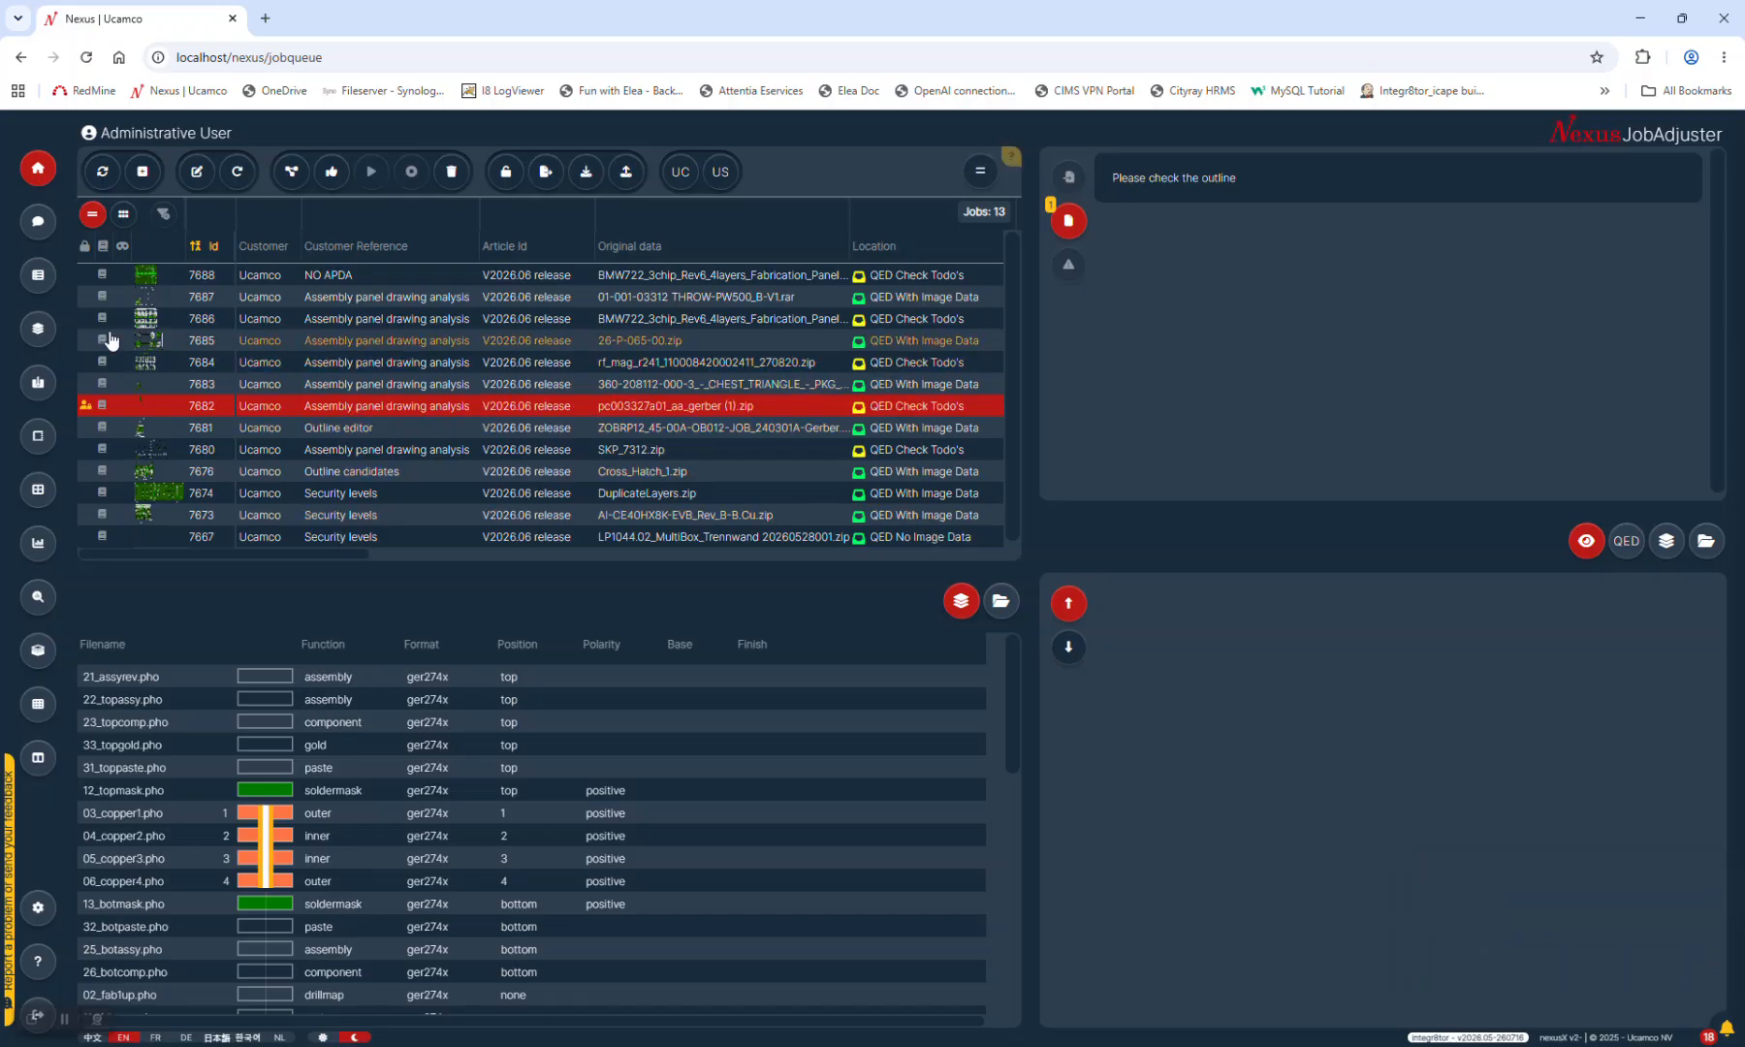
left_click(37, 275)
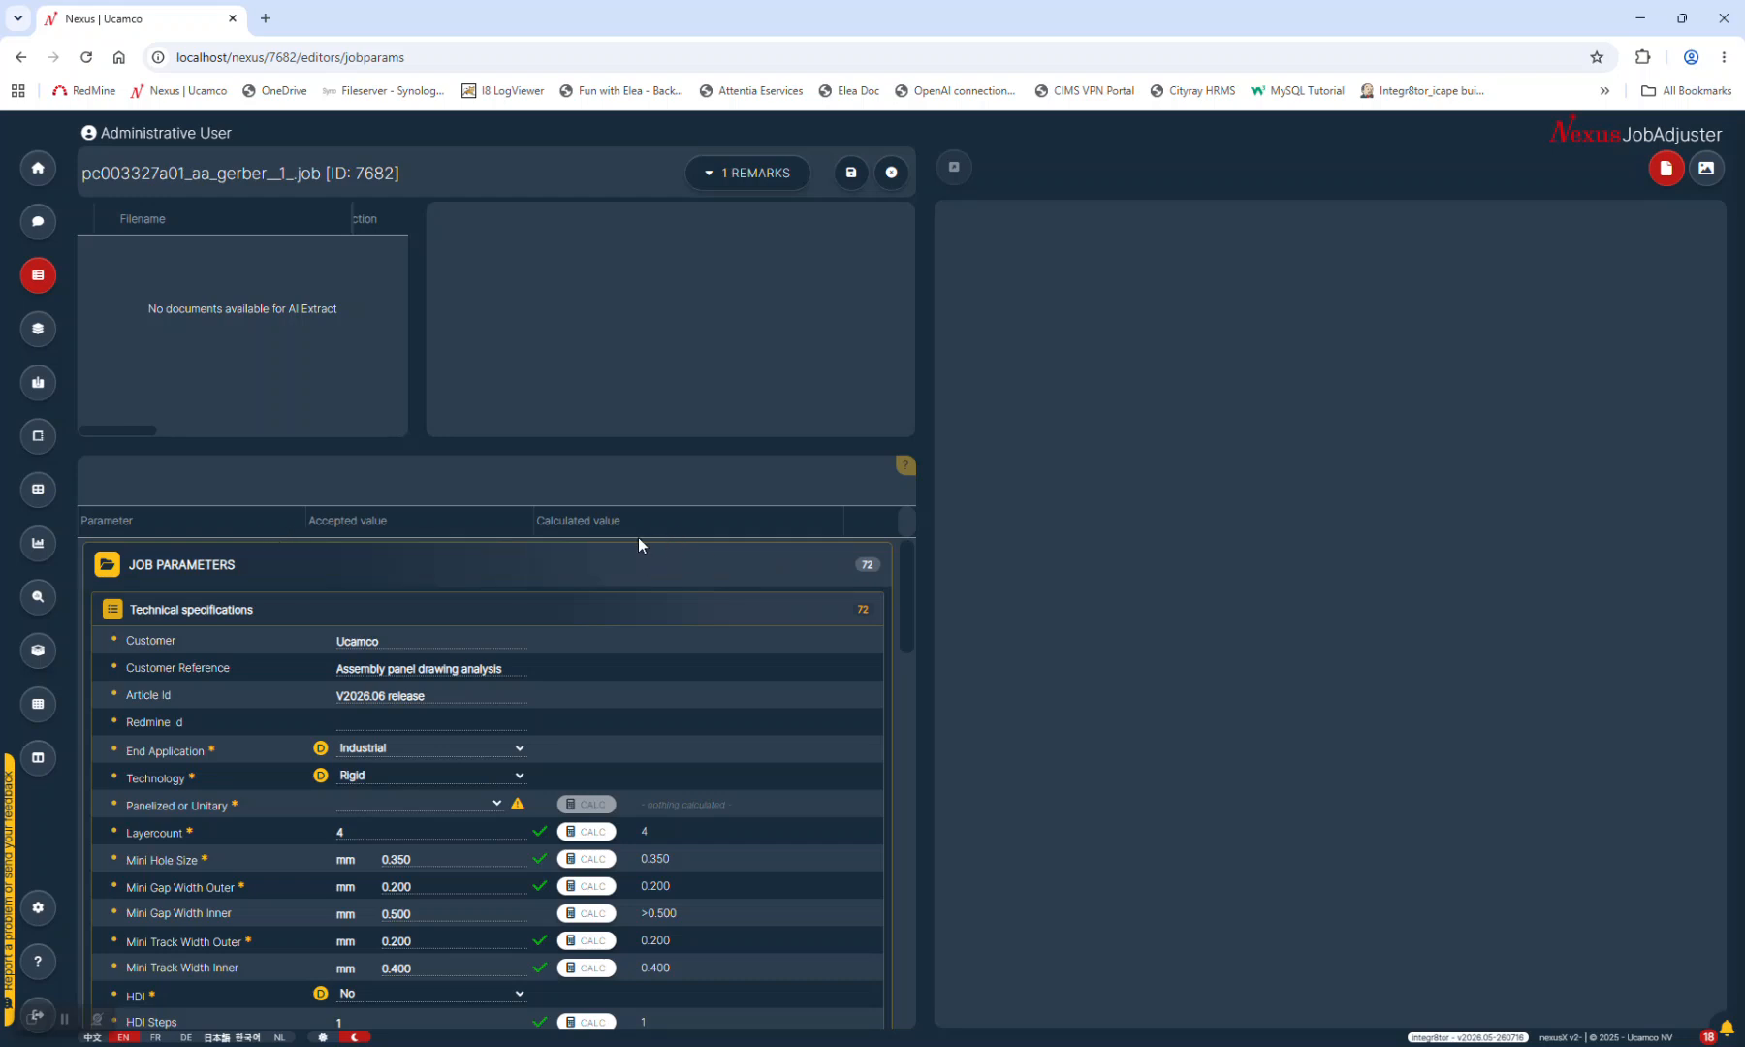
Look through the job parameters list, then close the job without saving changes
scroll(275, 708, "down", 7)
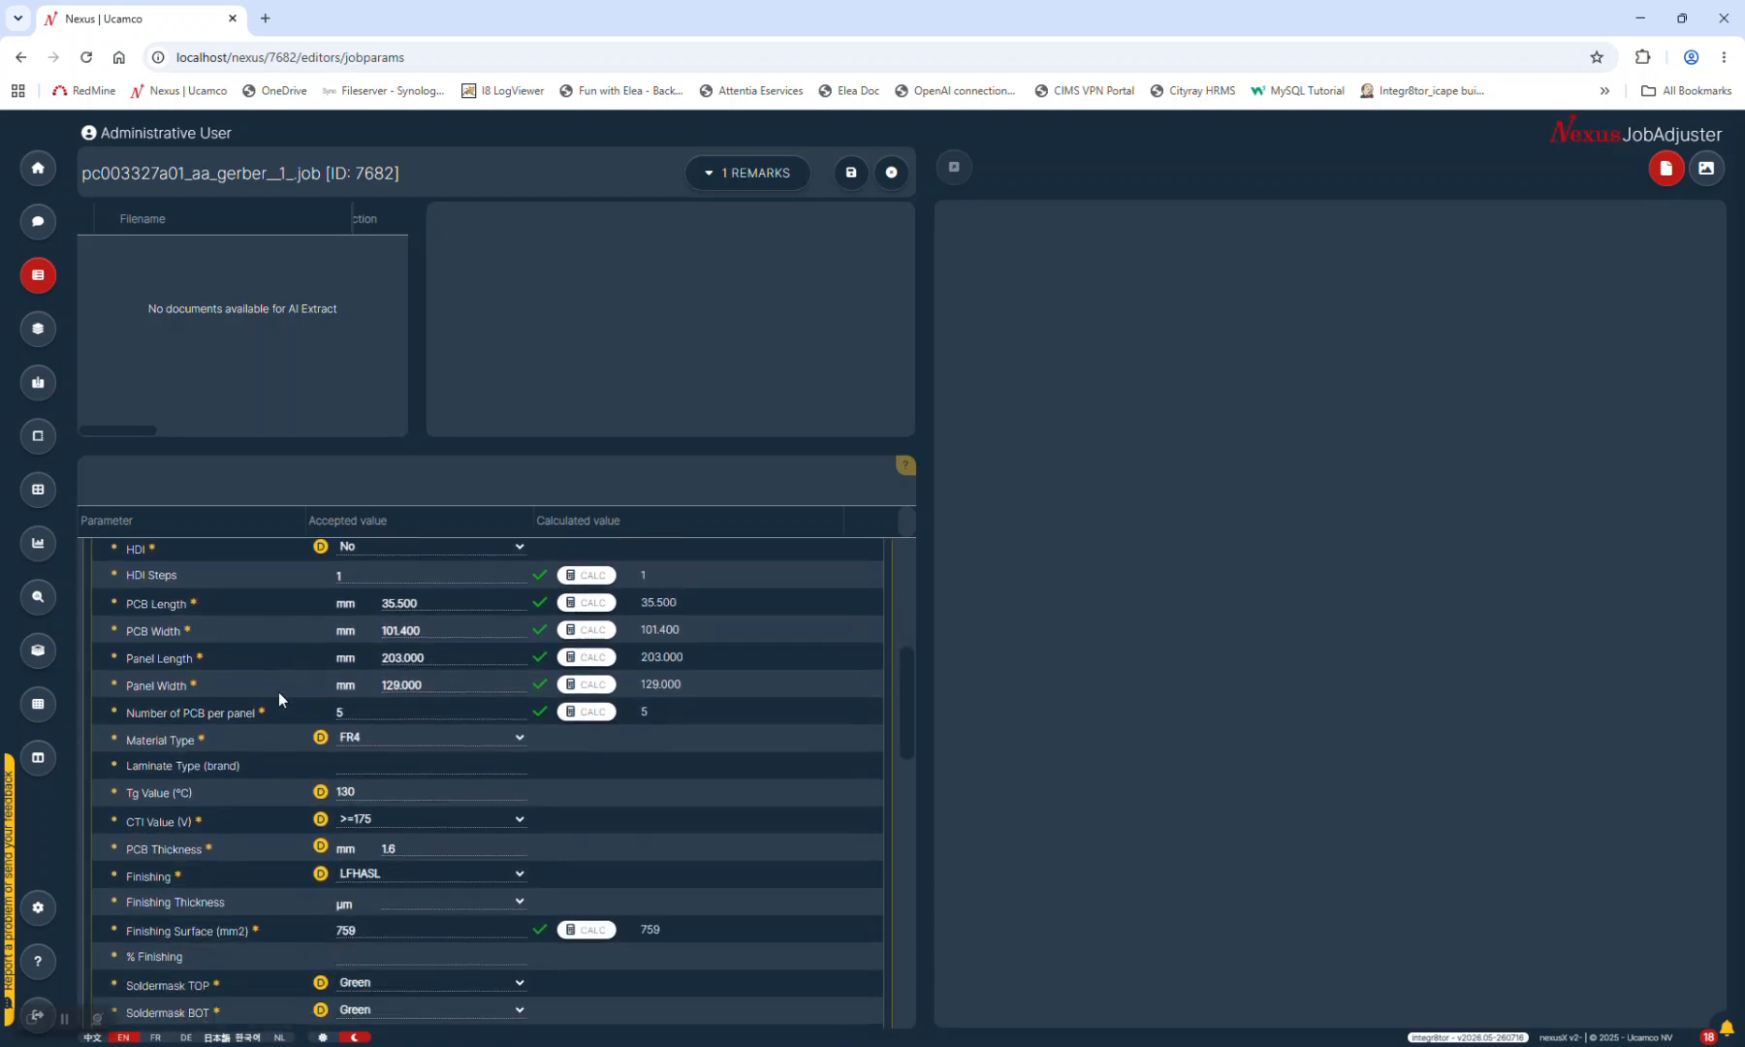
scroll(278, 690, "down", 3)
scroll(278, 676, "up", 10)
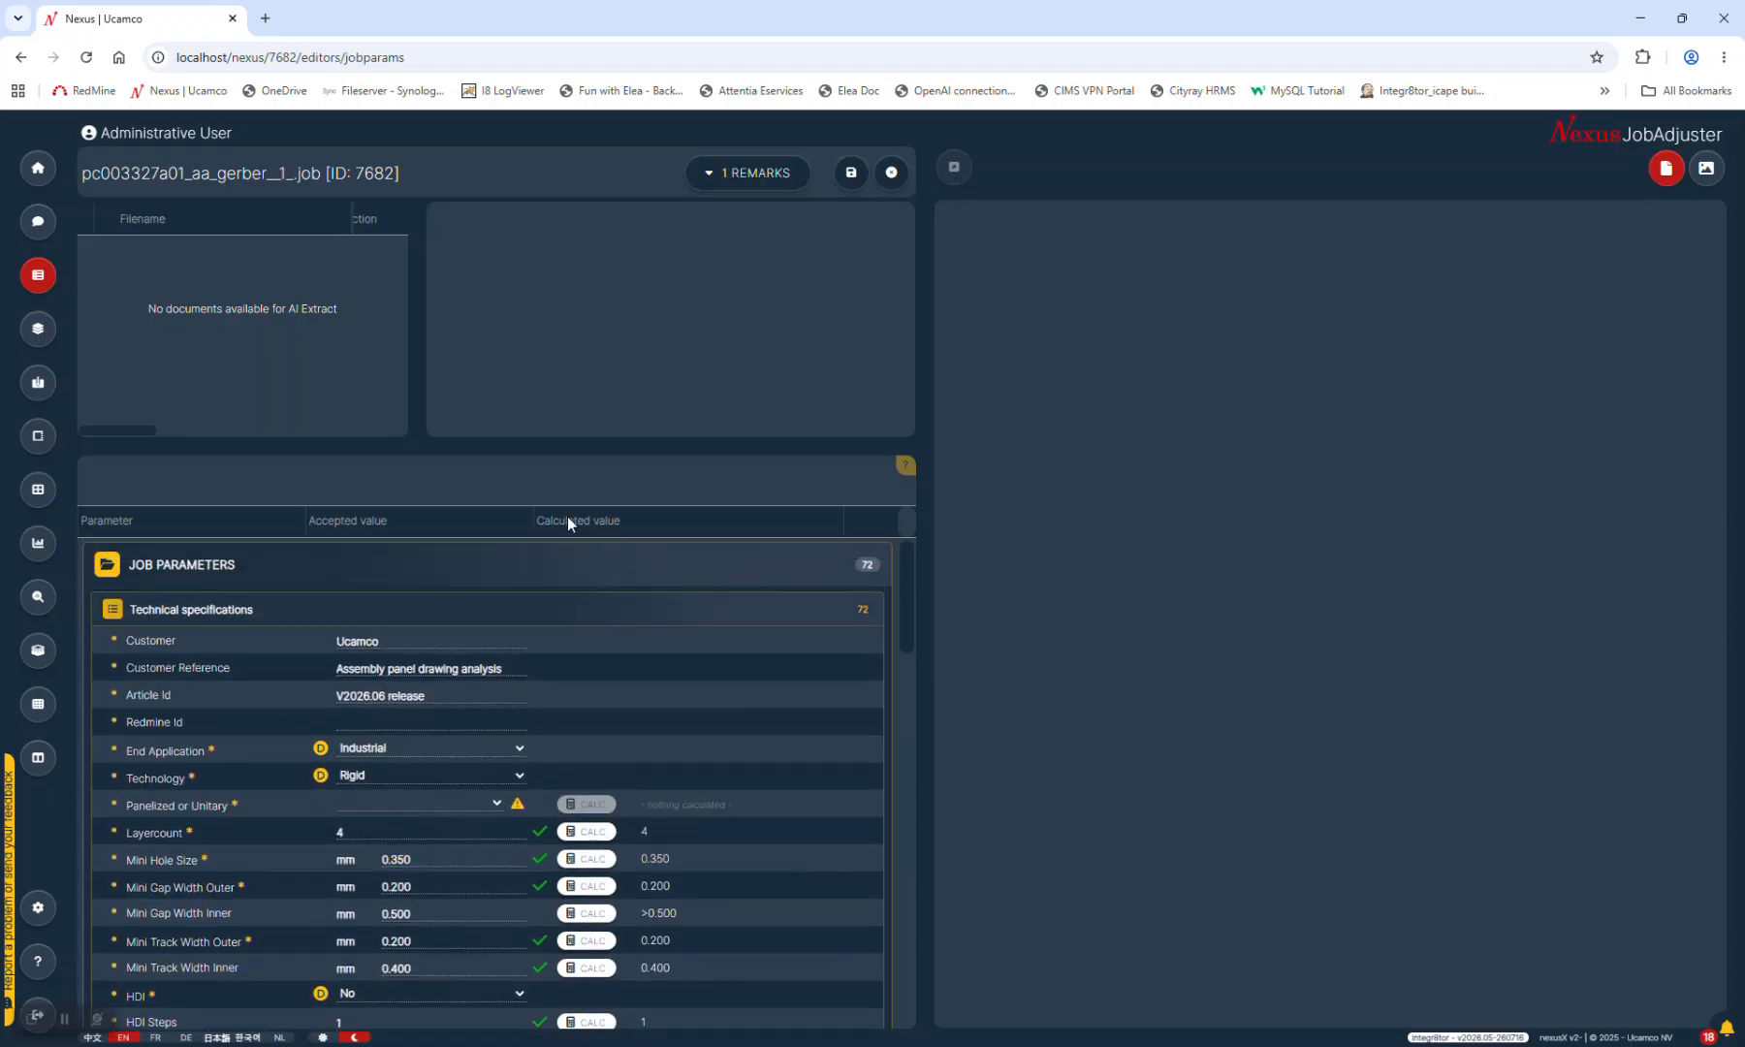
scroll(662, 611, "down", 5)
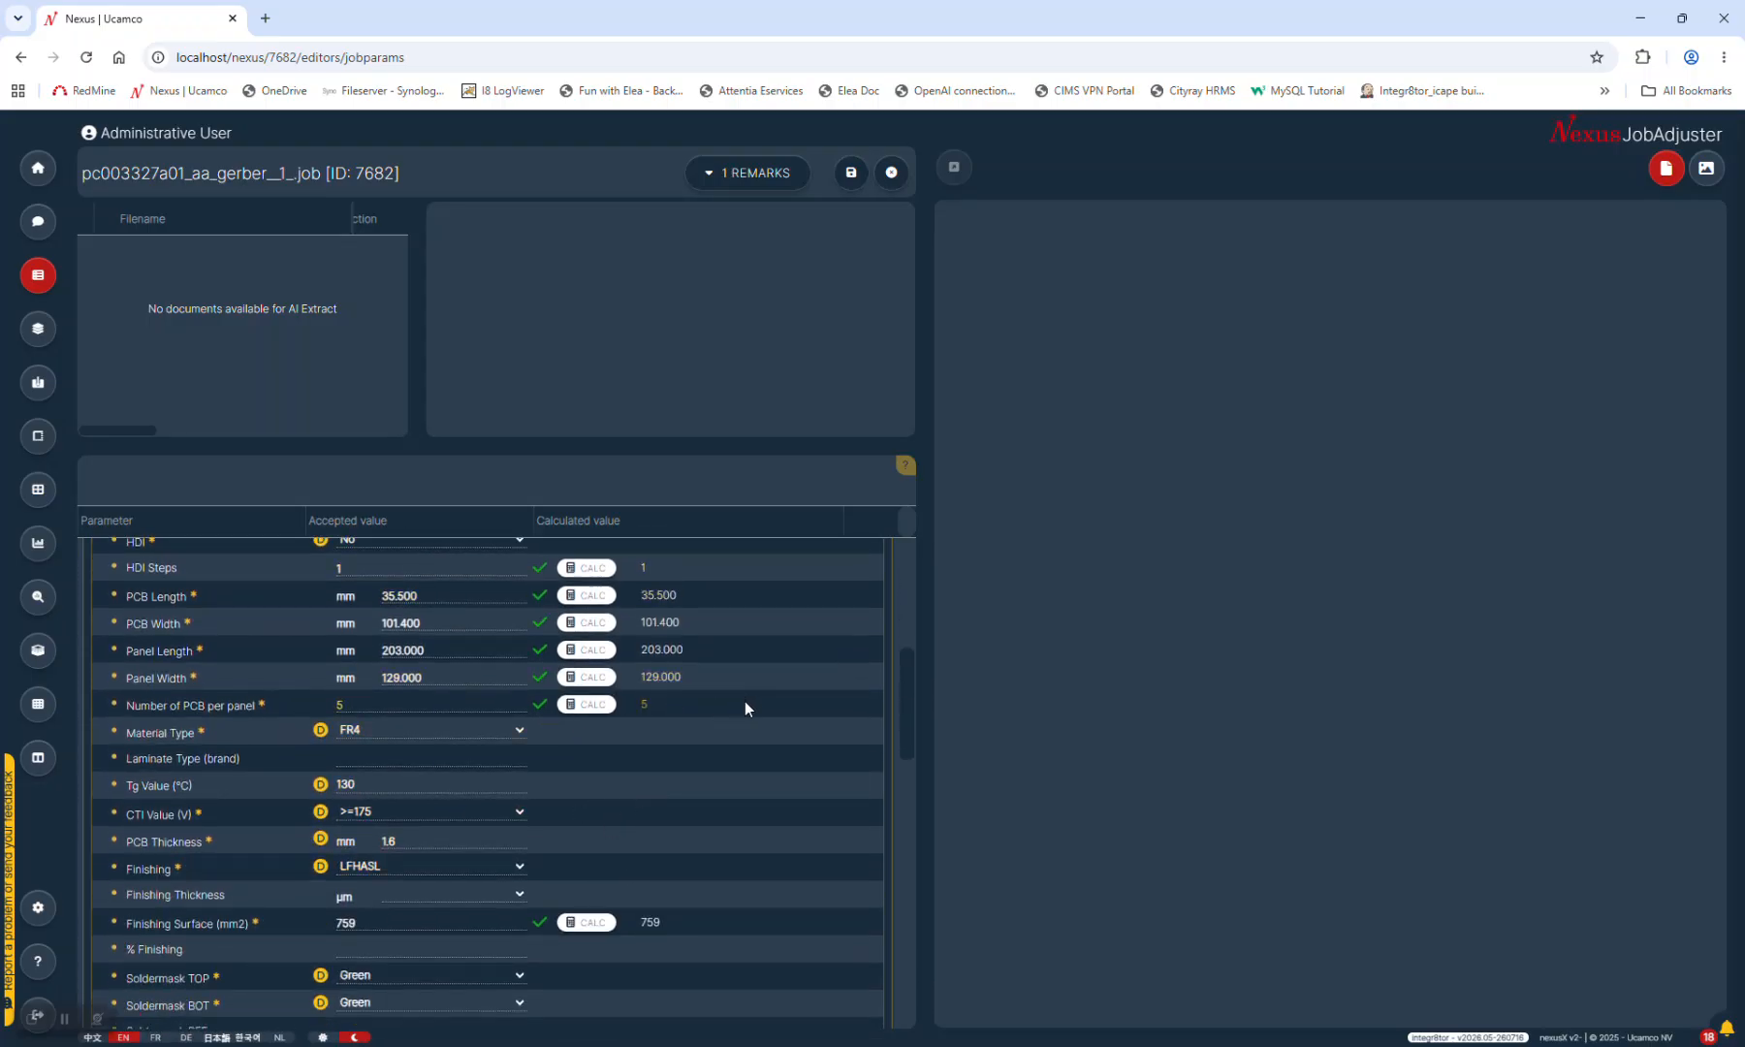
scroll(745, 704, "up", 5)
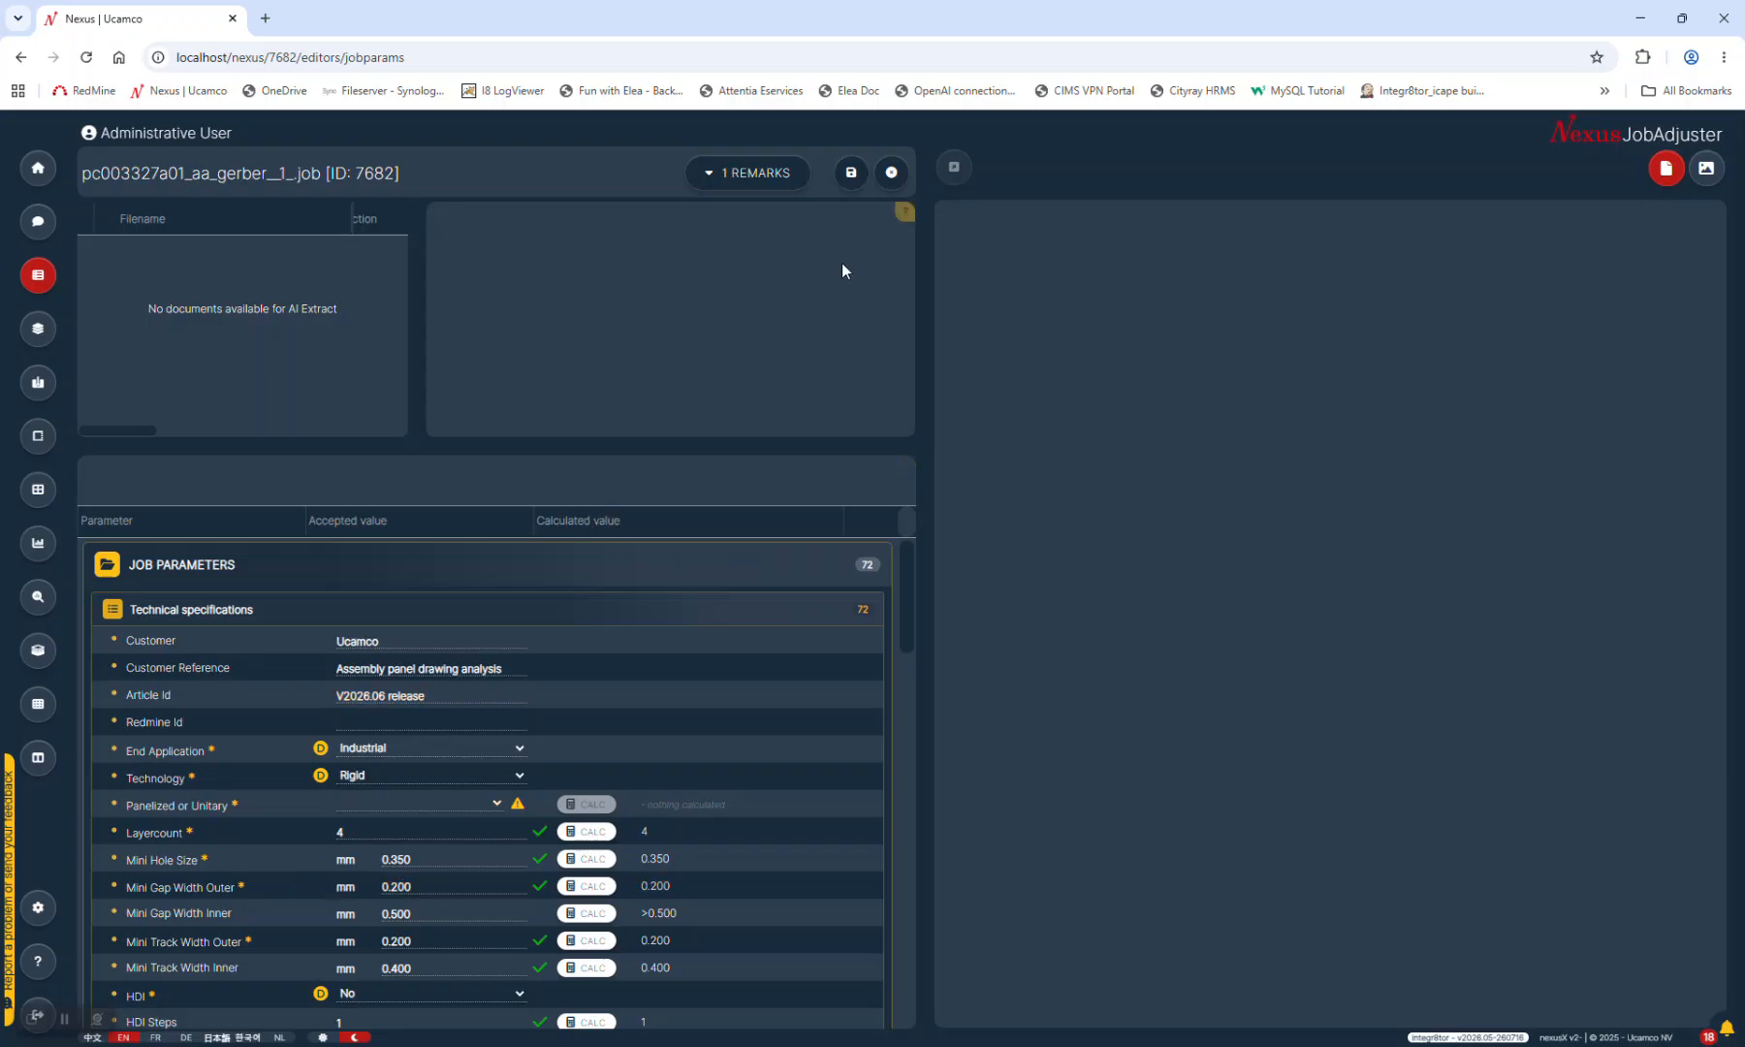
left_click(891, 175)
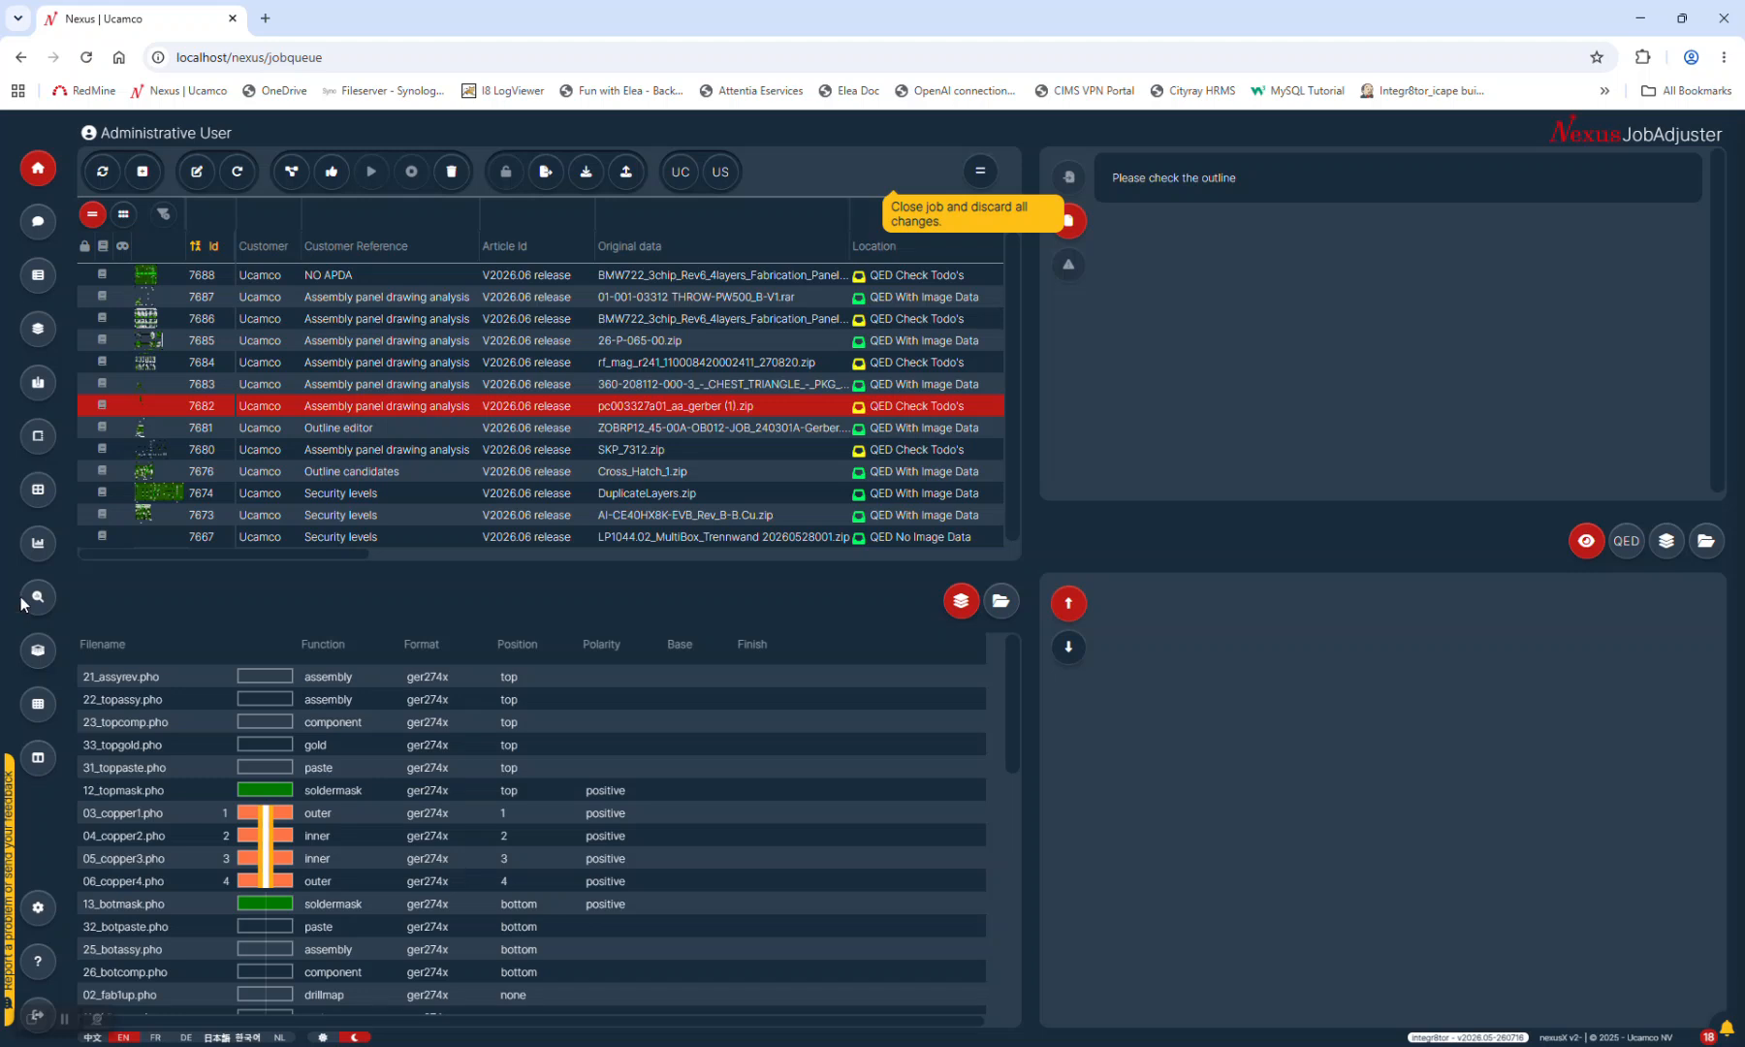
Clear all job notifications and close the notification list
left_click(1726, 1030)
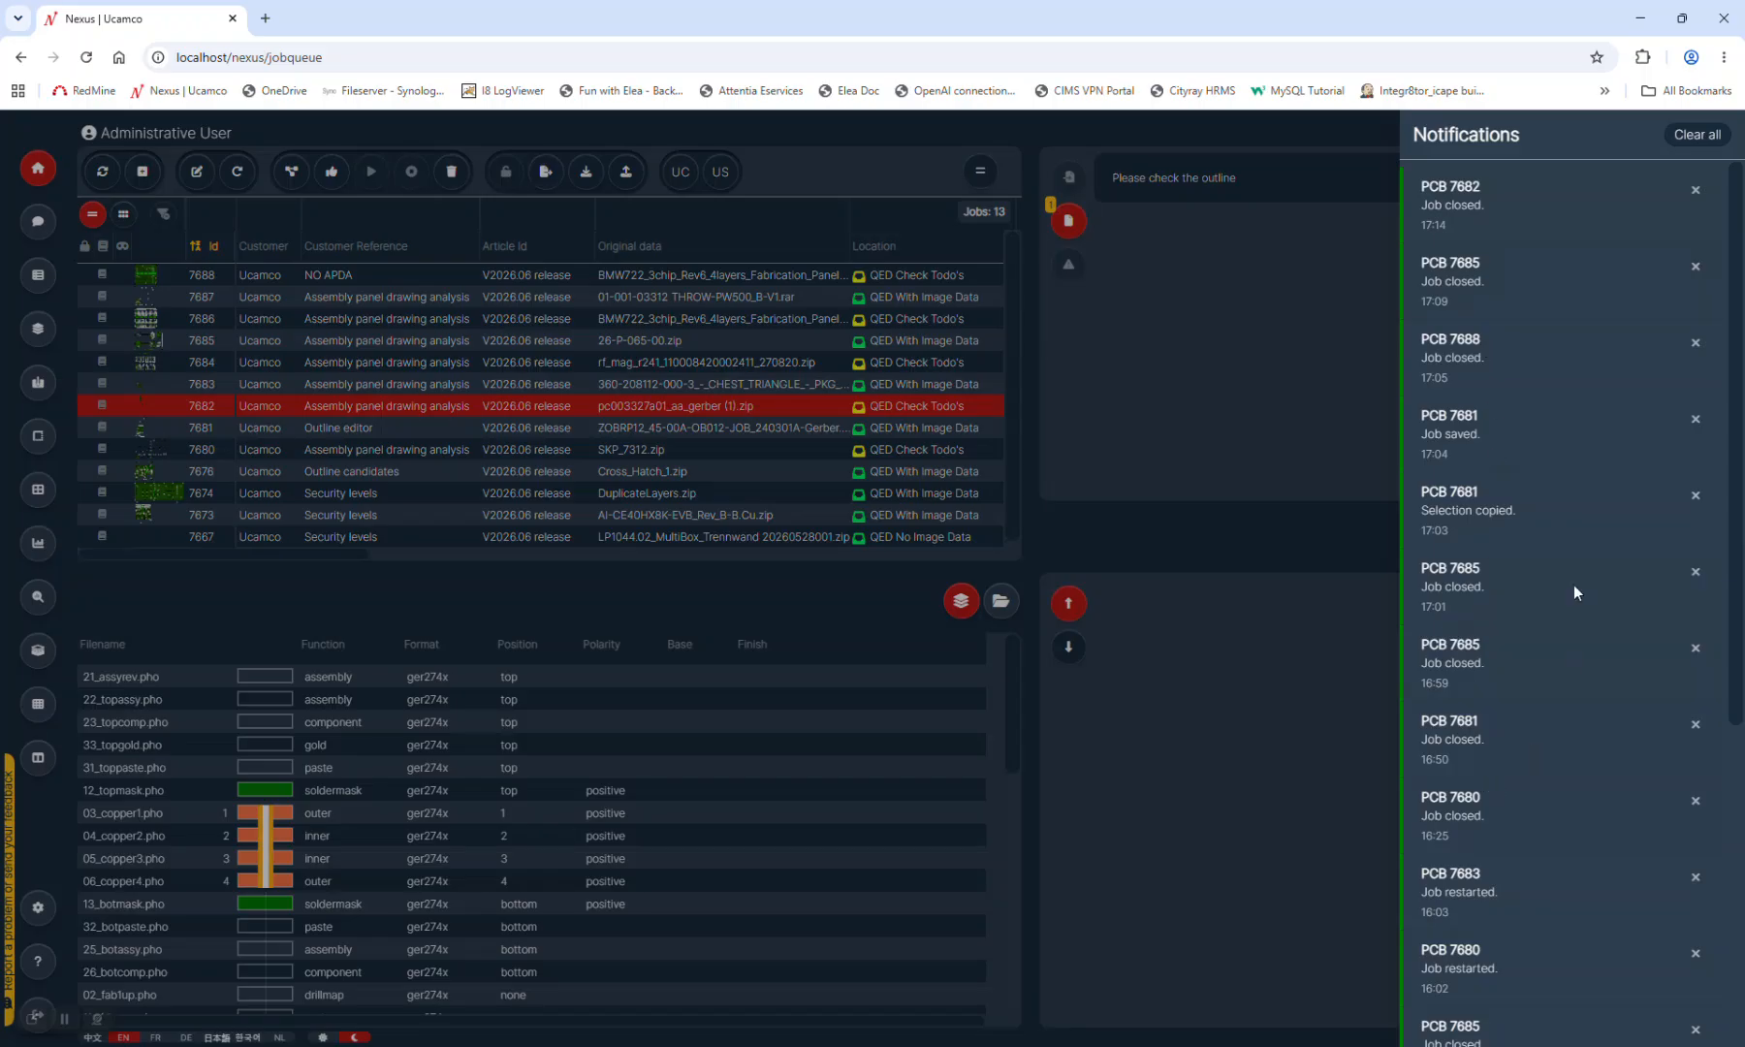
mouse_move(1736, 290)
left_mouse_down()
mouse_move(1737, 618)
mouse_move(1735, 288)
left_mouse_up()
left_click(1692, 134)
left_click(1245, 644)
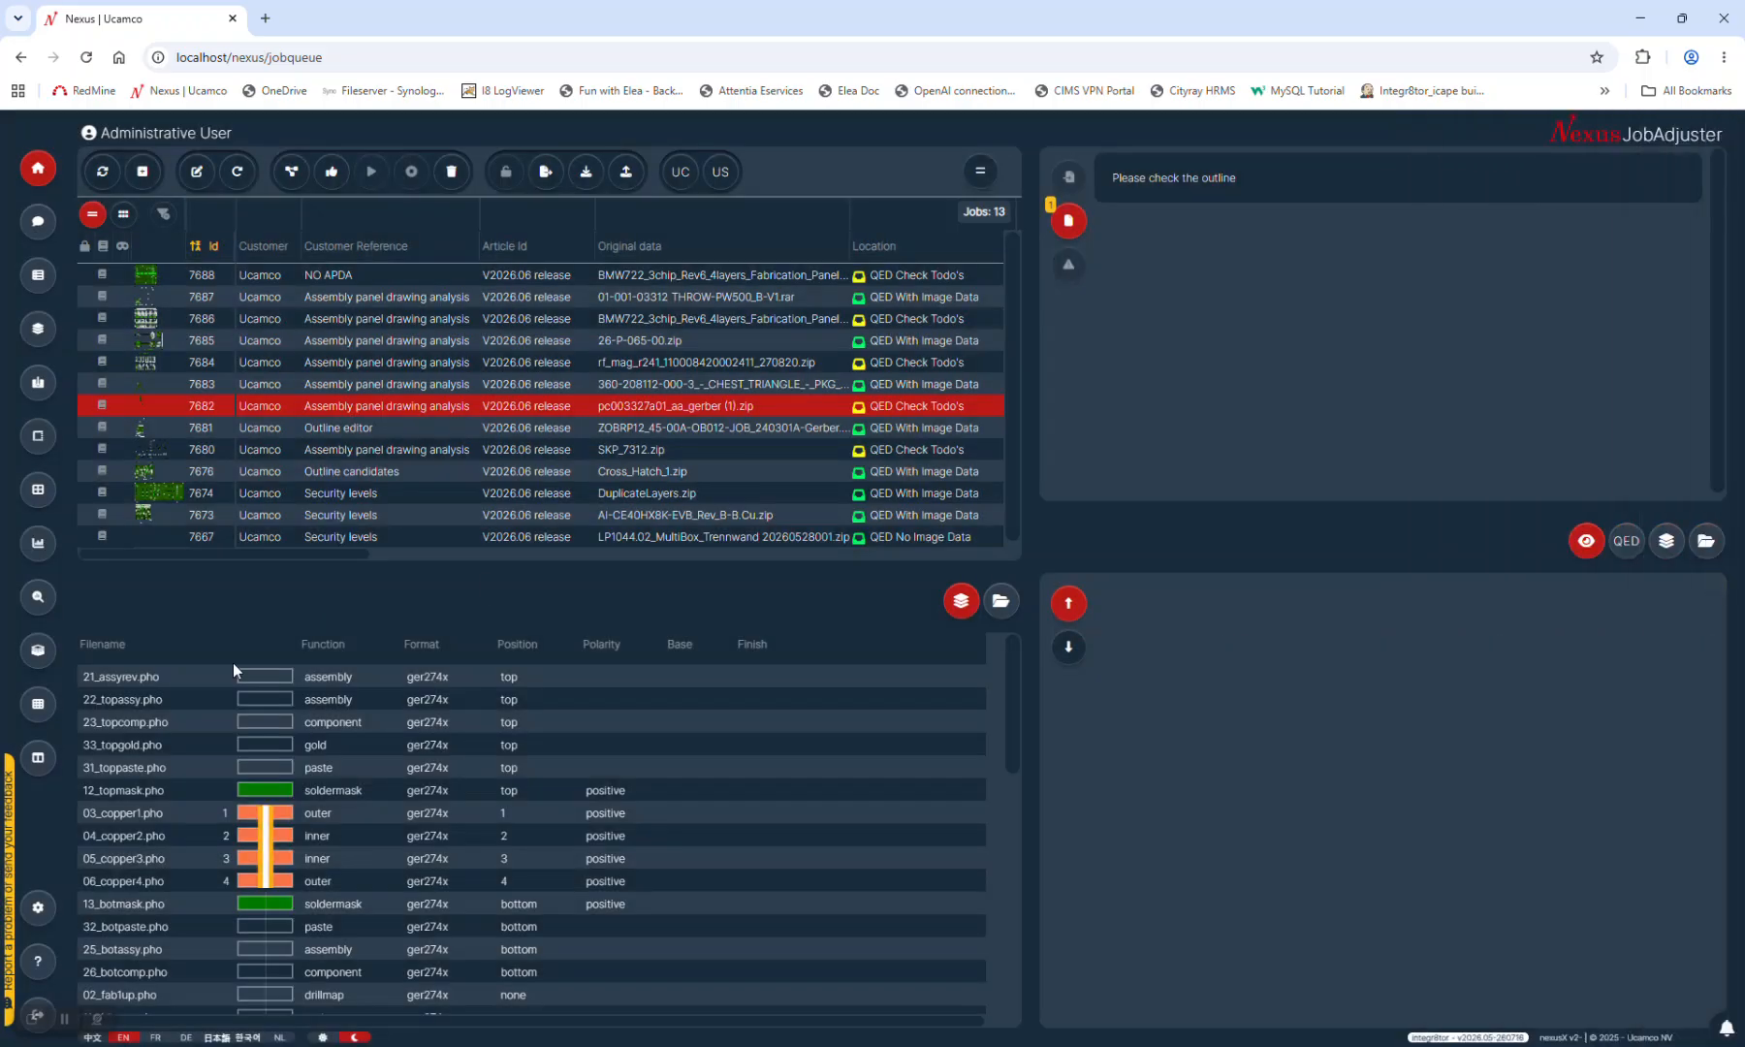
Look over the client settings, then start the job queue's 8-step guided tour
left_click(39, 908)
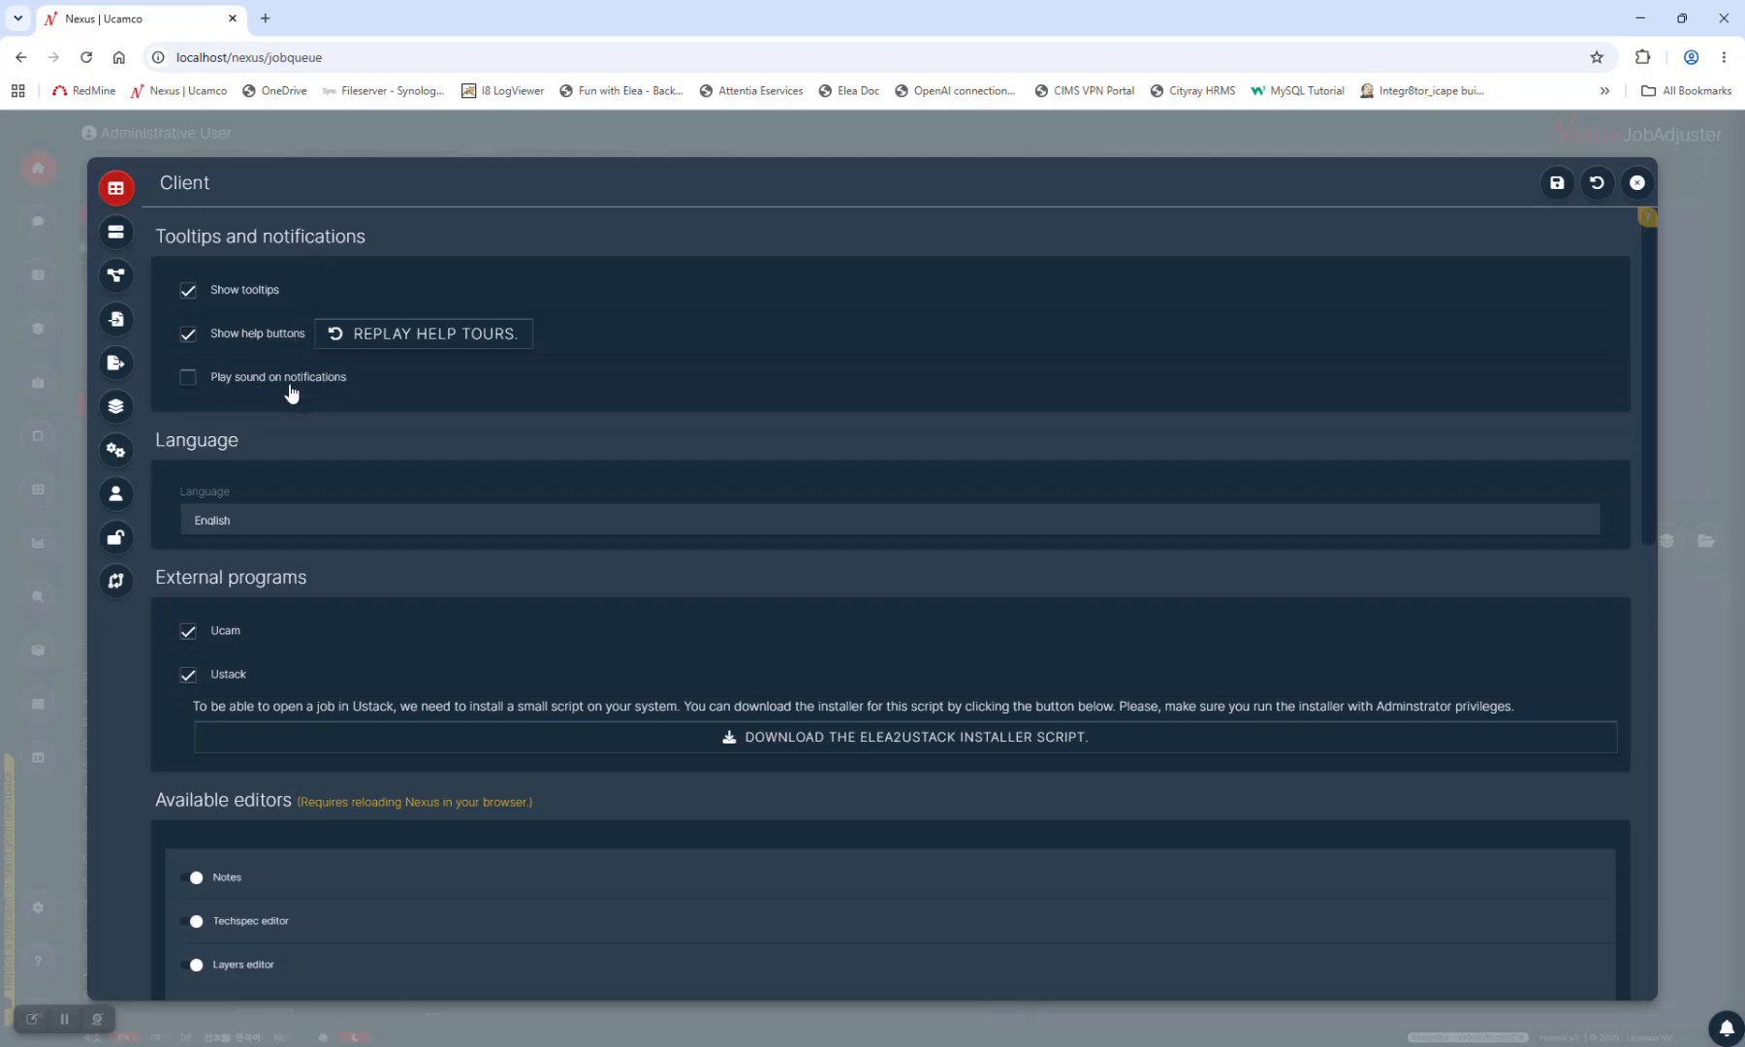
left_click(1636, 182)
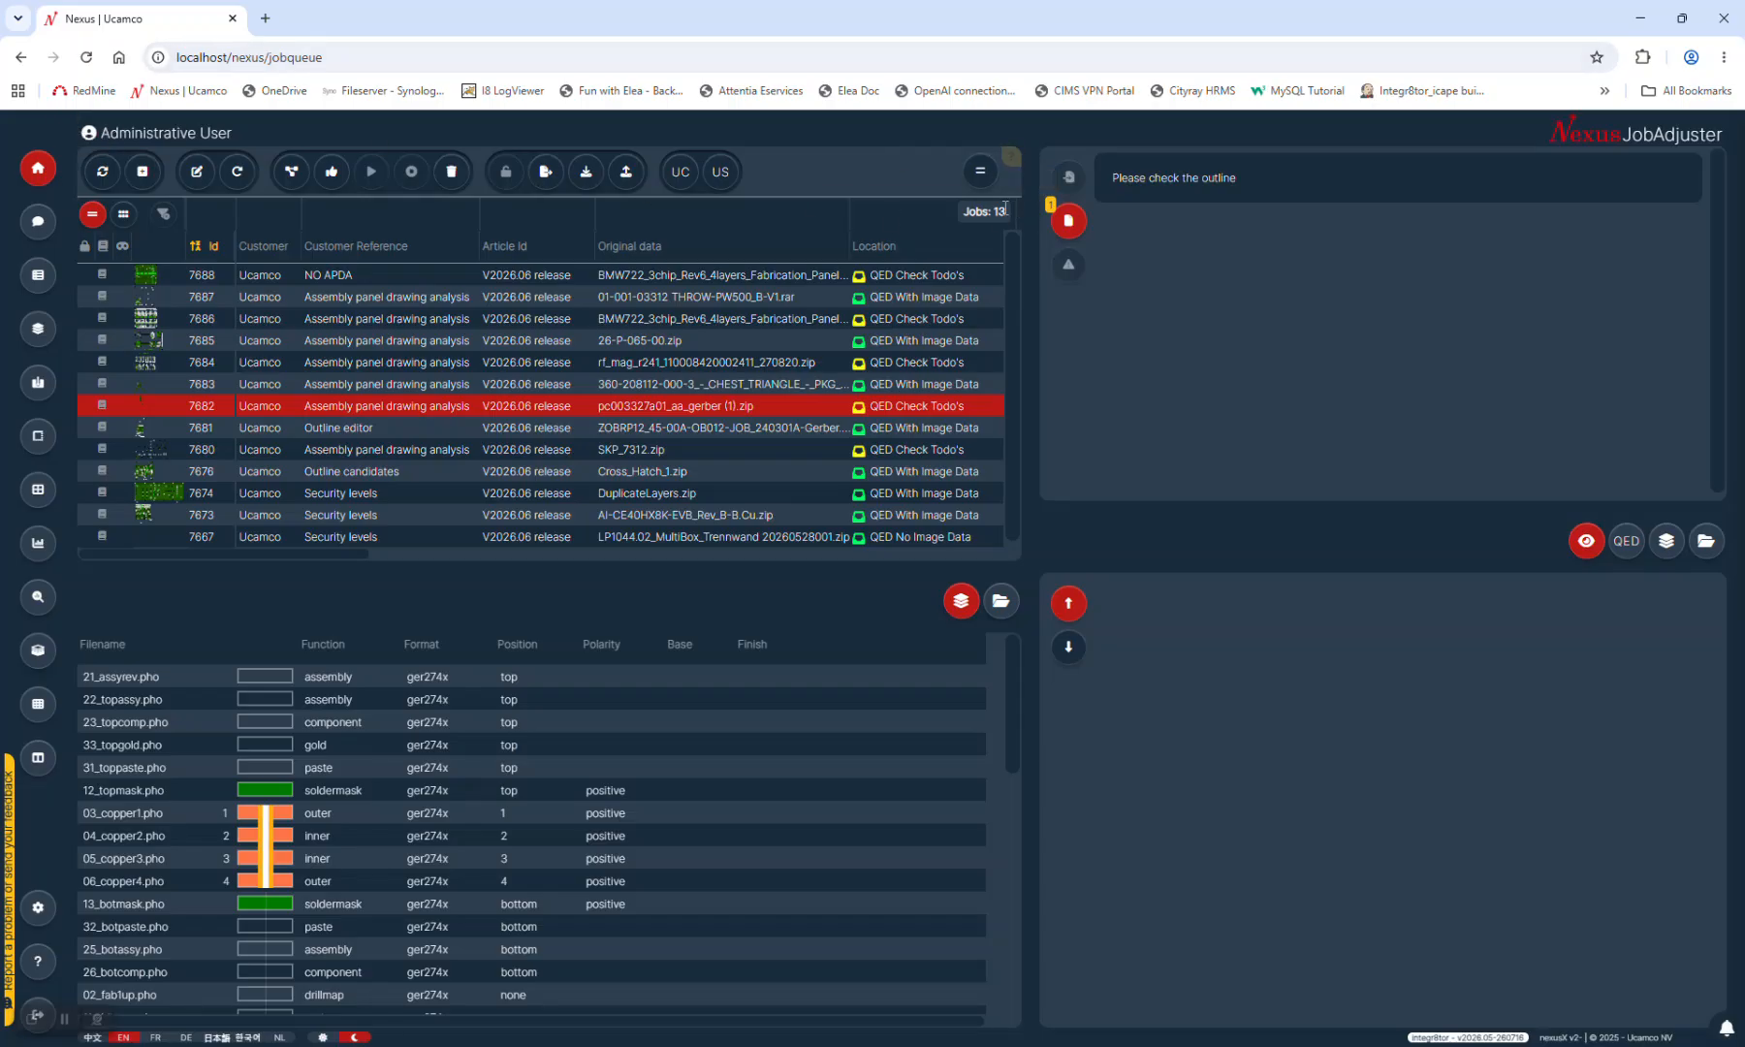
left_click(1012, 159)
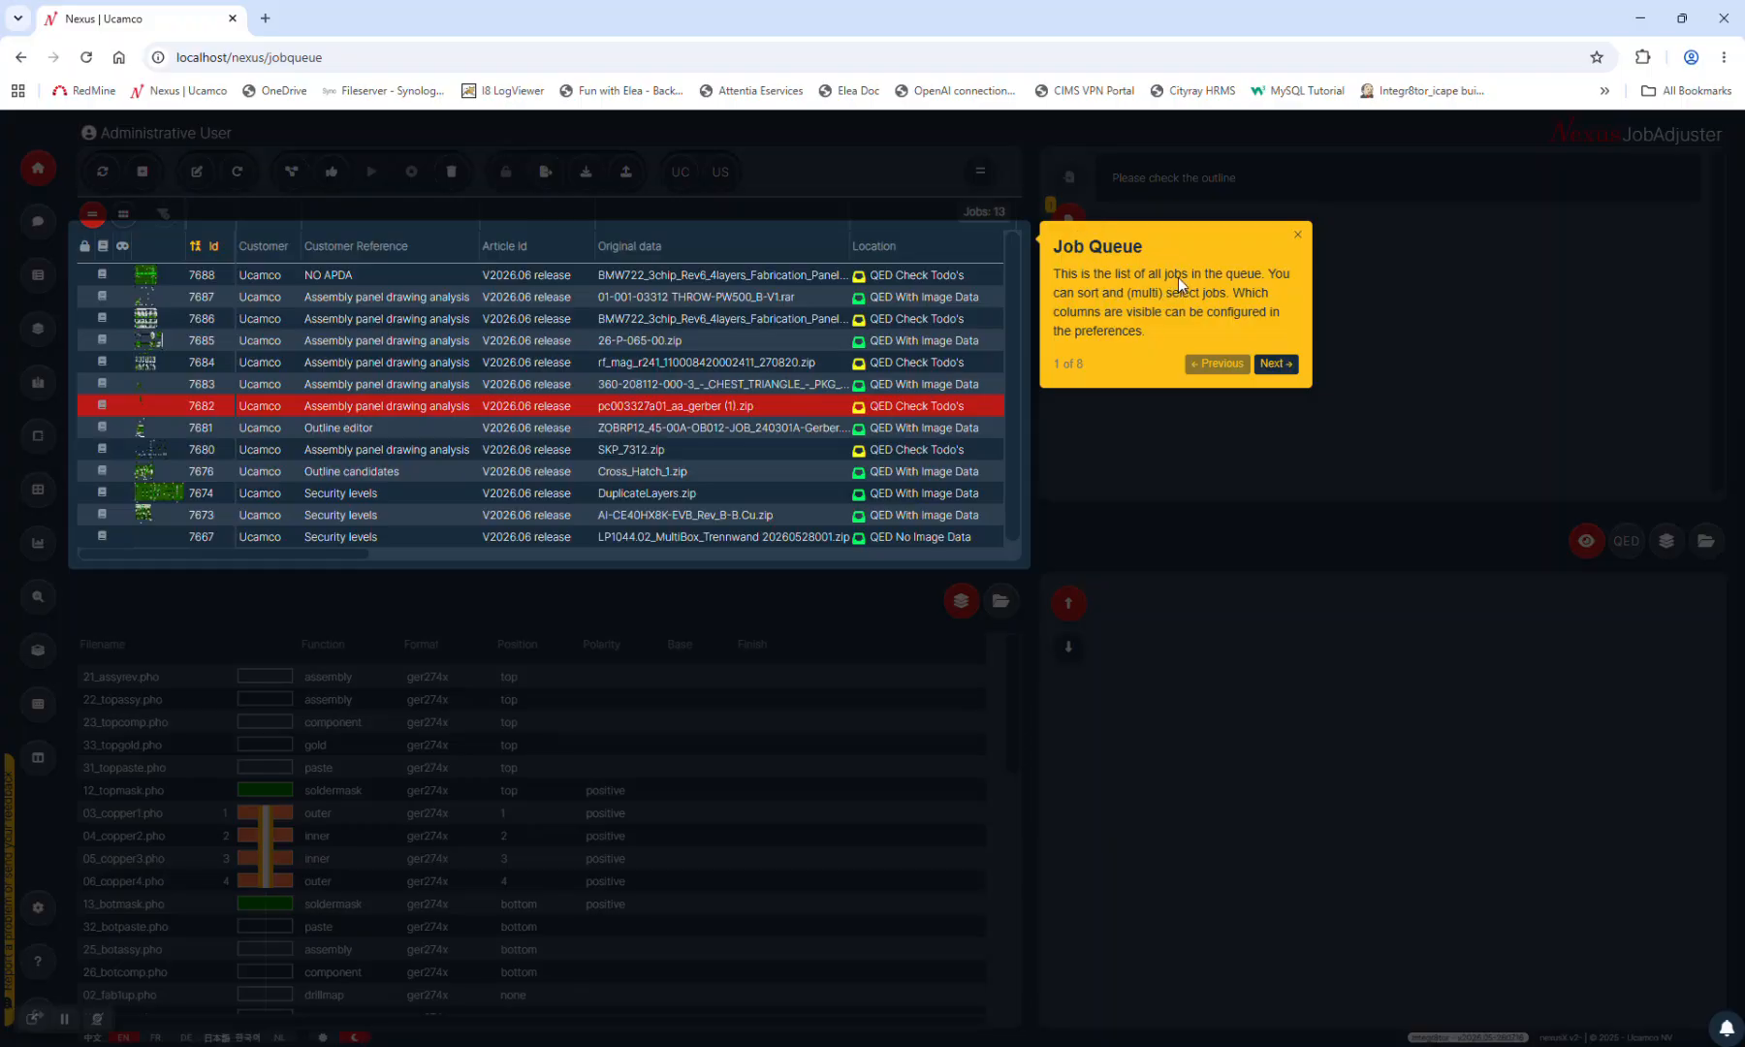
Dismiss the tour popup and select job 7680 to show its layer files and board preview
left_click(1299, 236)
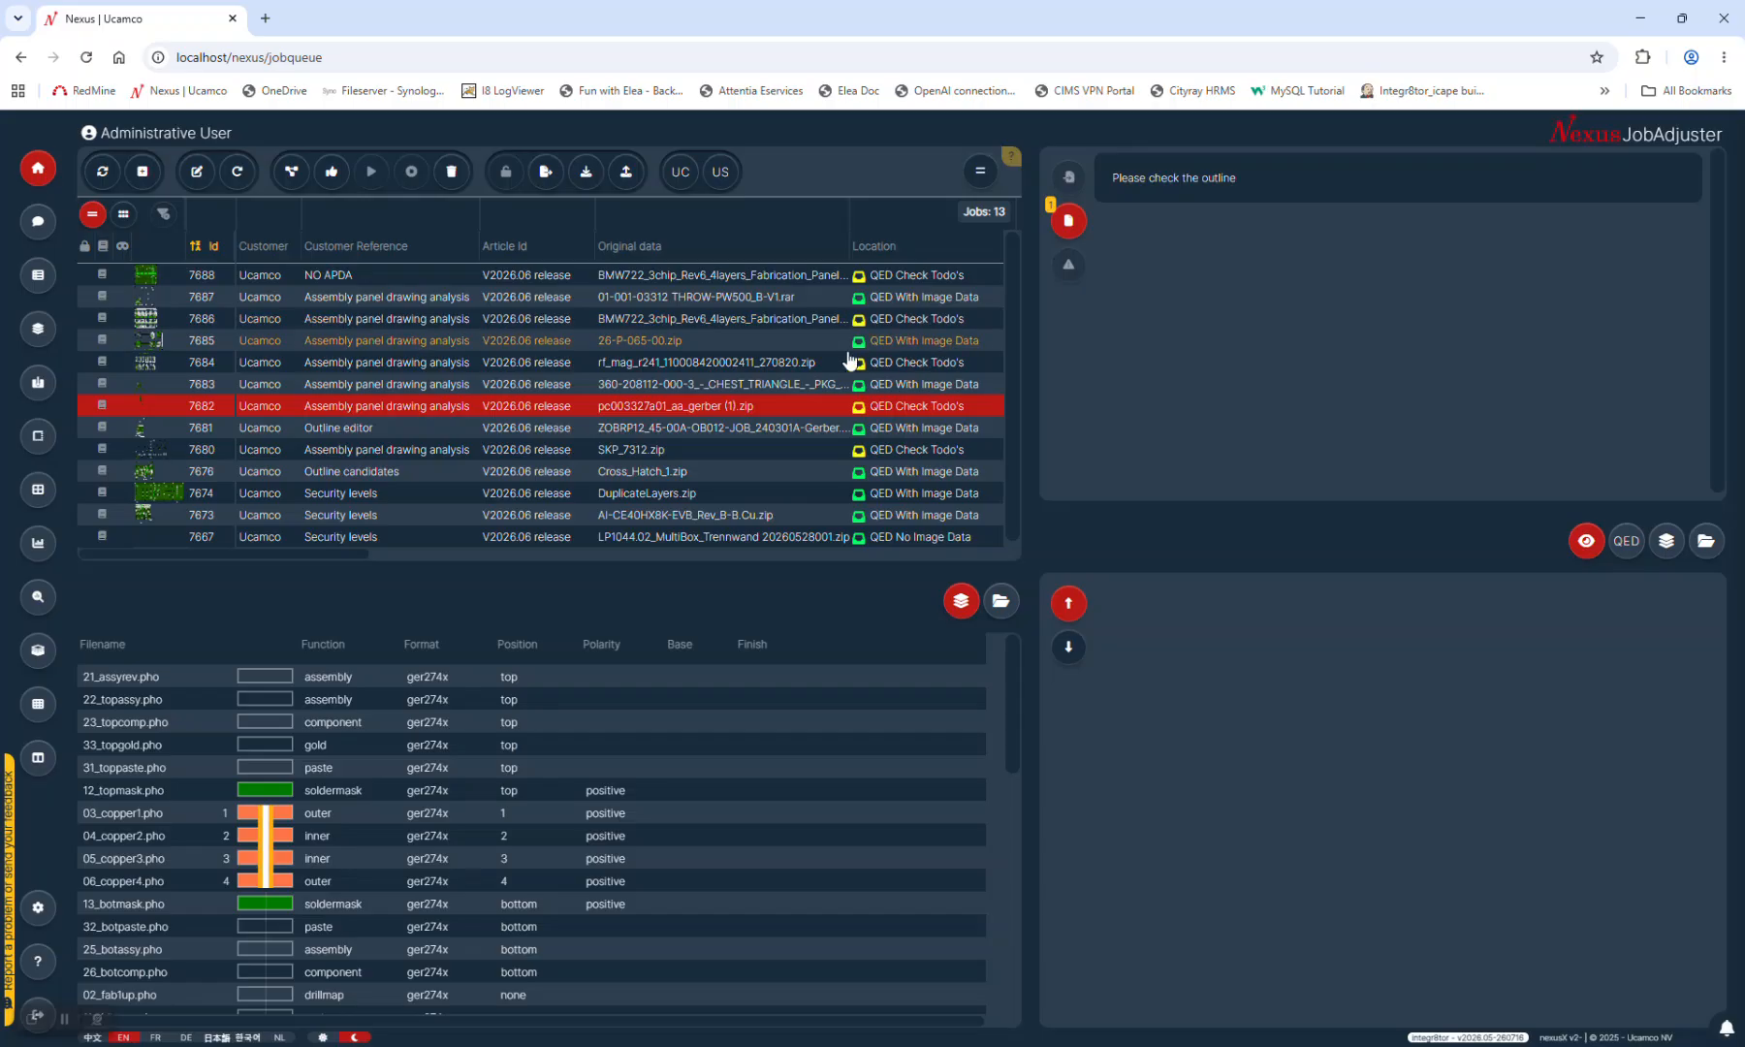
left_click(884, 451)
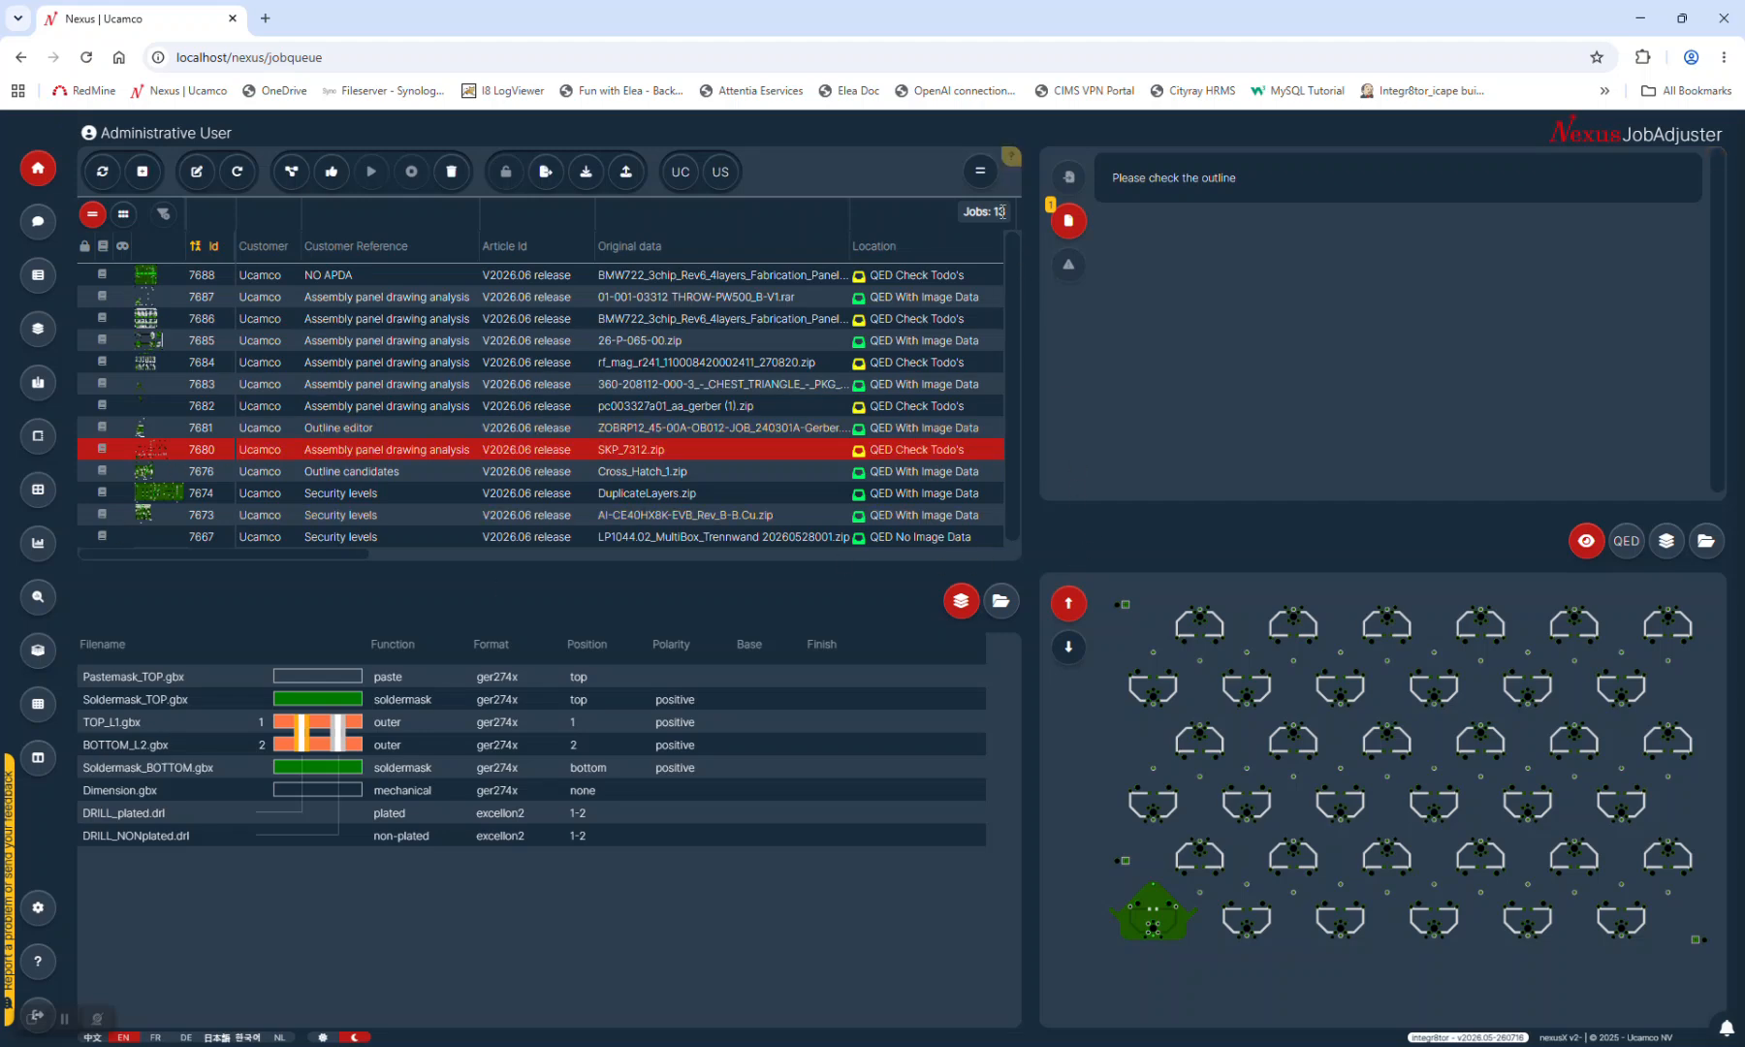
Restart the job queue tour, step through to Files Tabs (step 5 of 8), then close it
left_click(1011, 156)
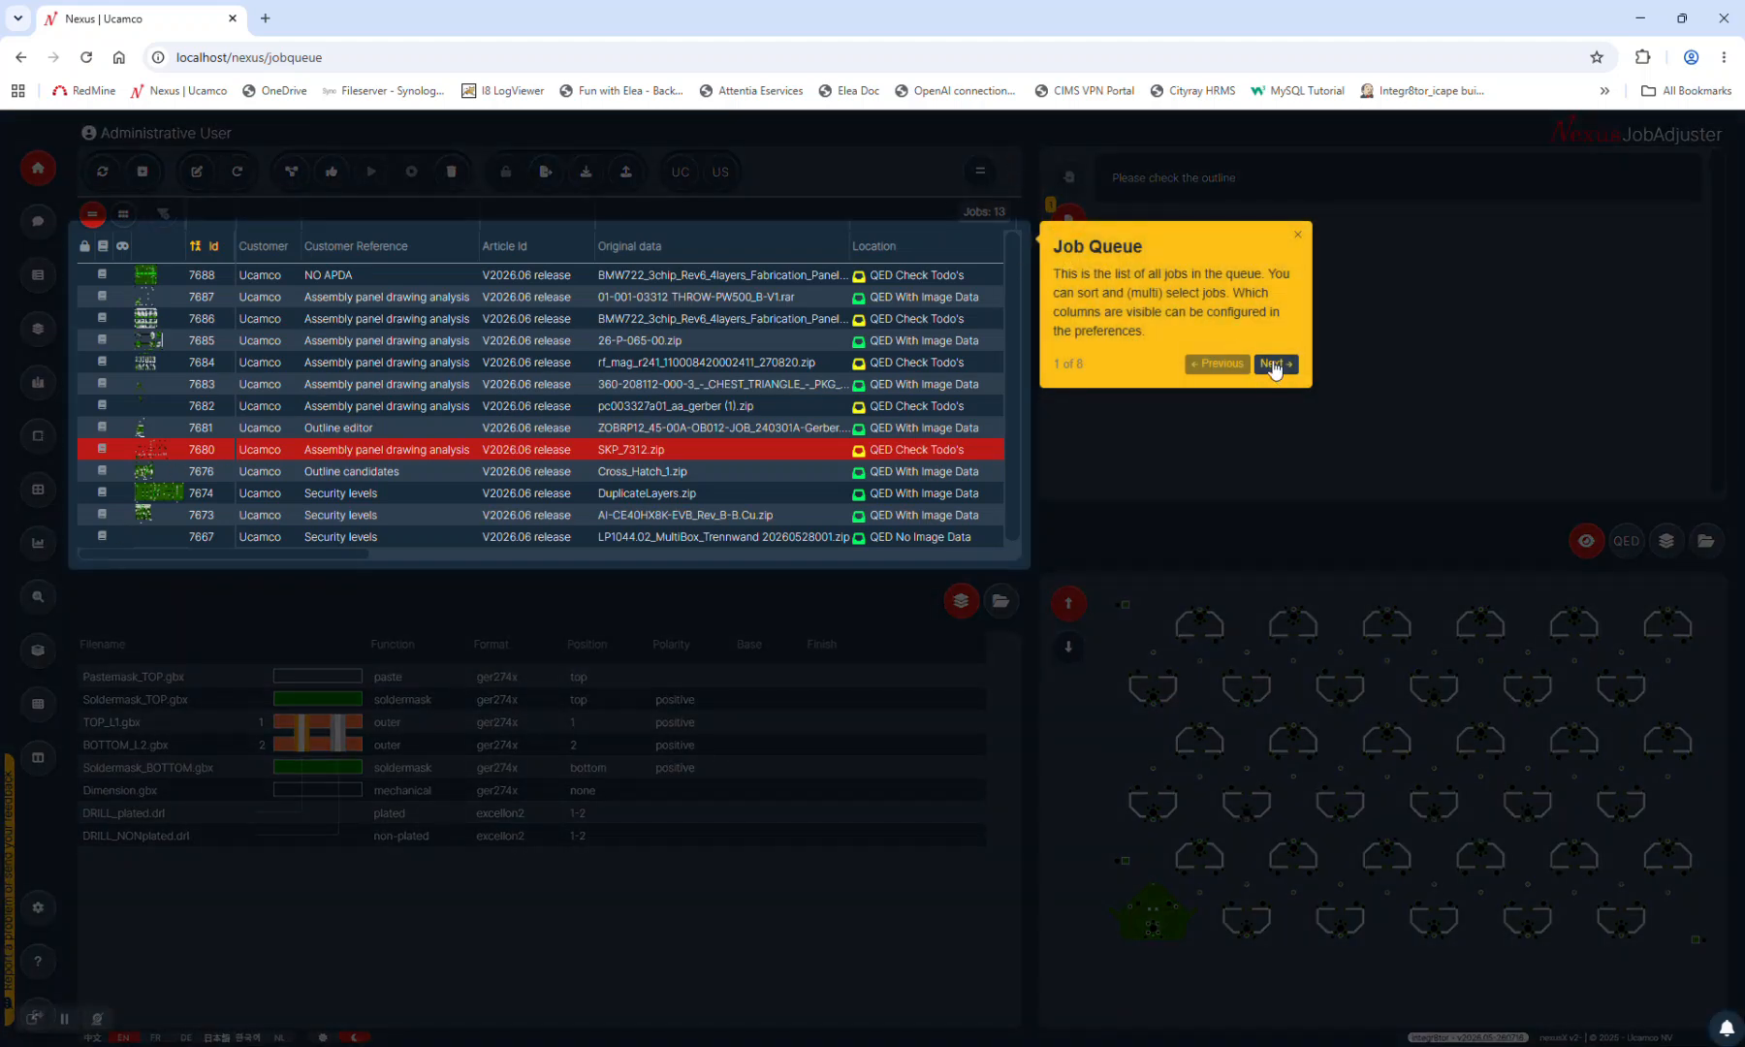
left_click(1272, 366)
left_click(1274, 260)
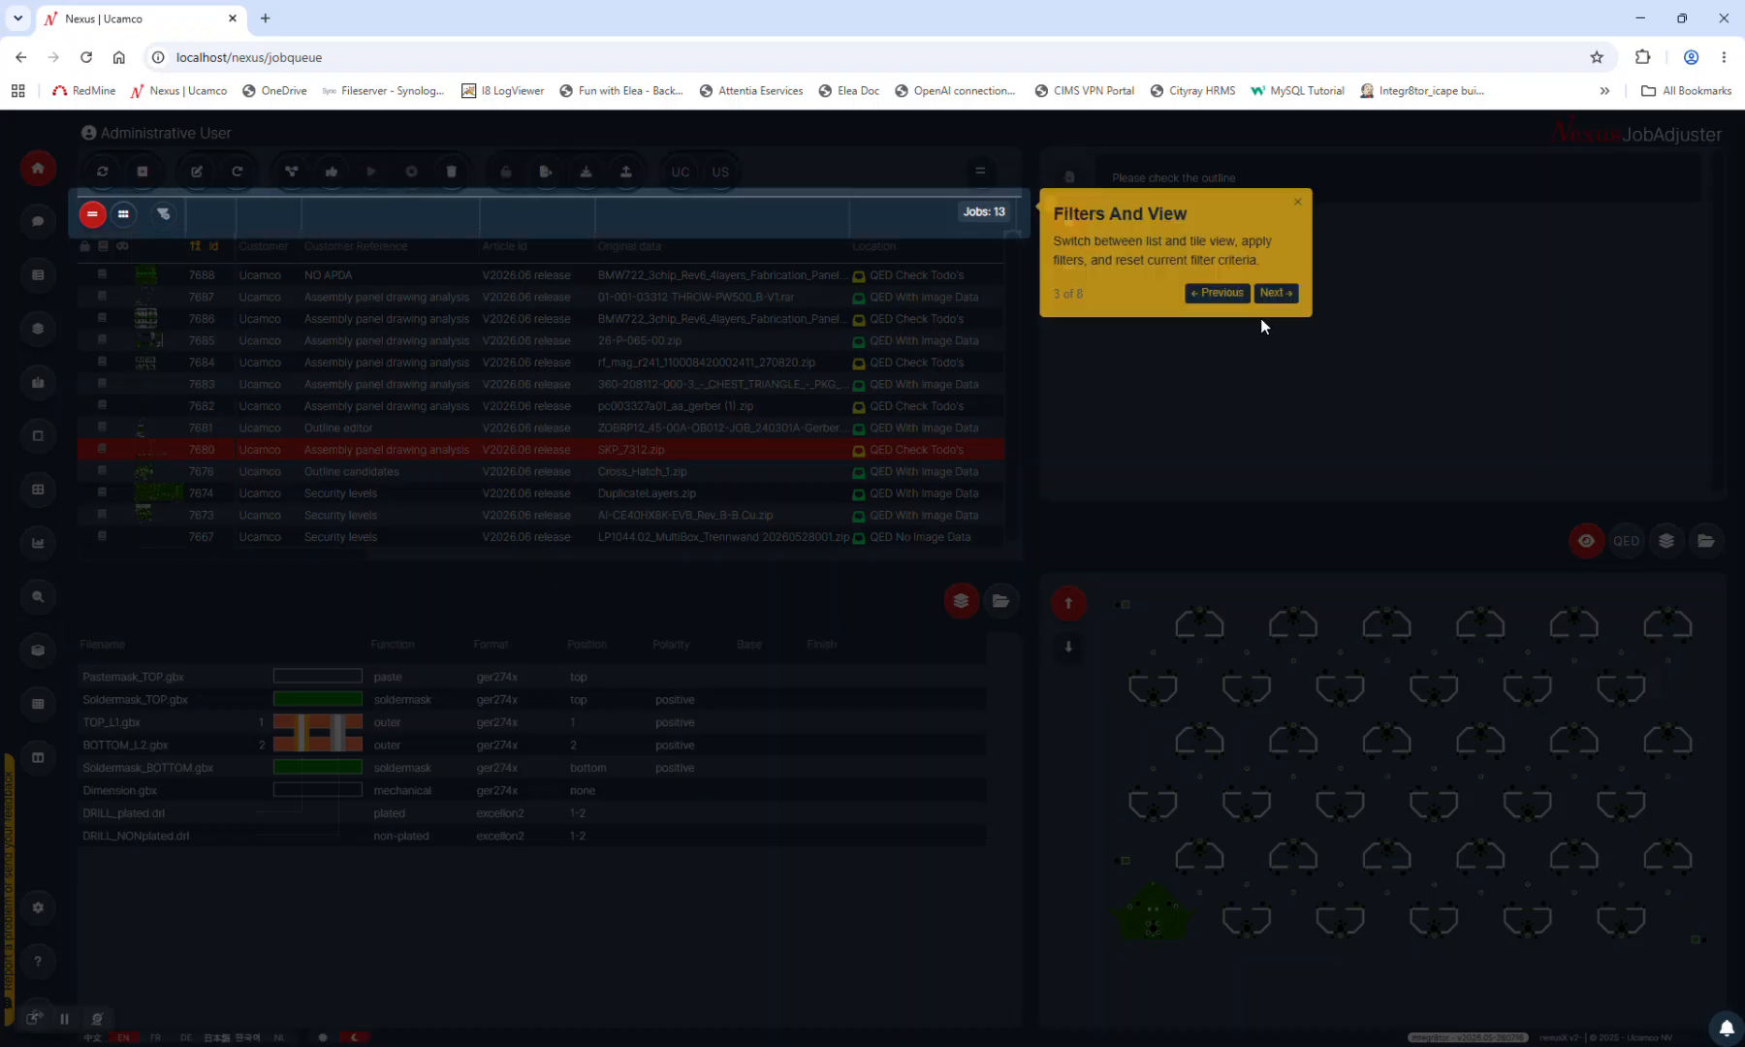
left_click(1275, 292)
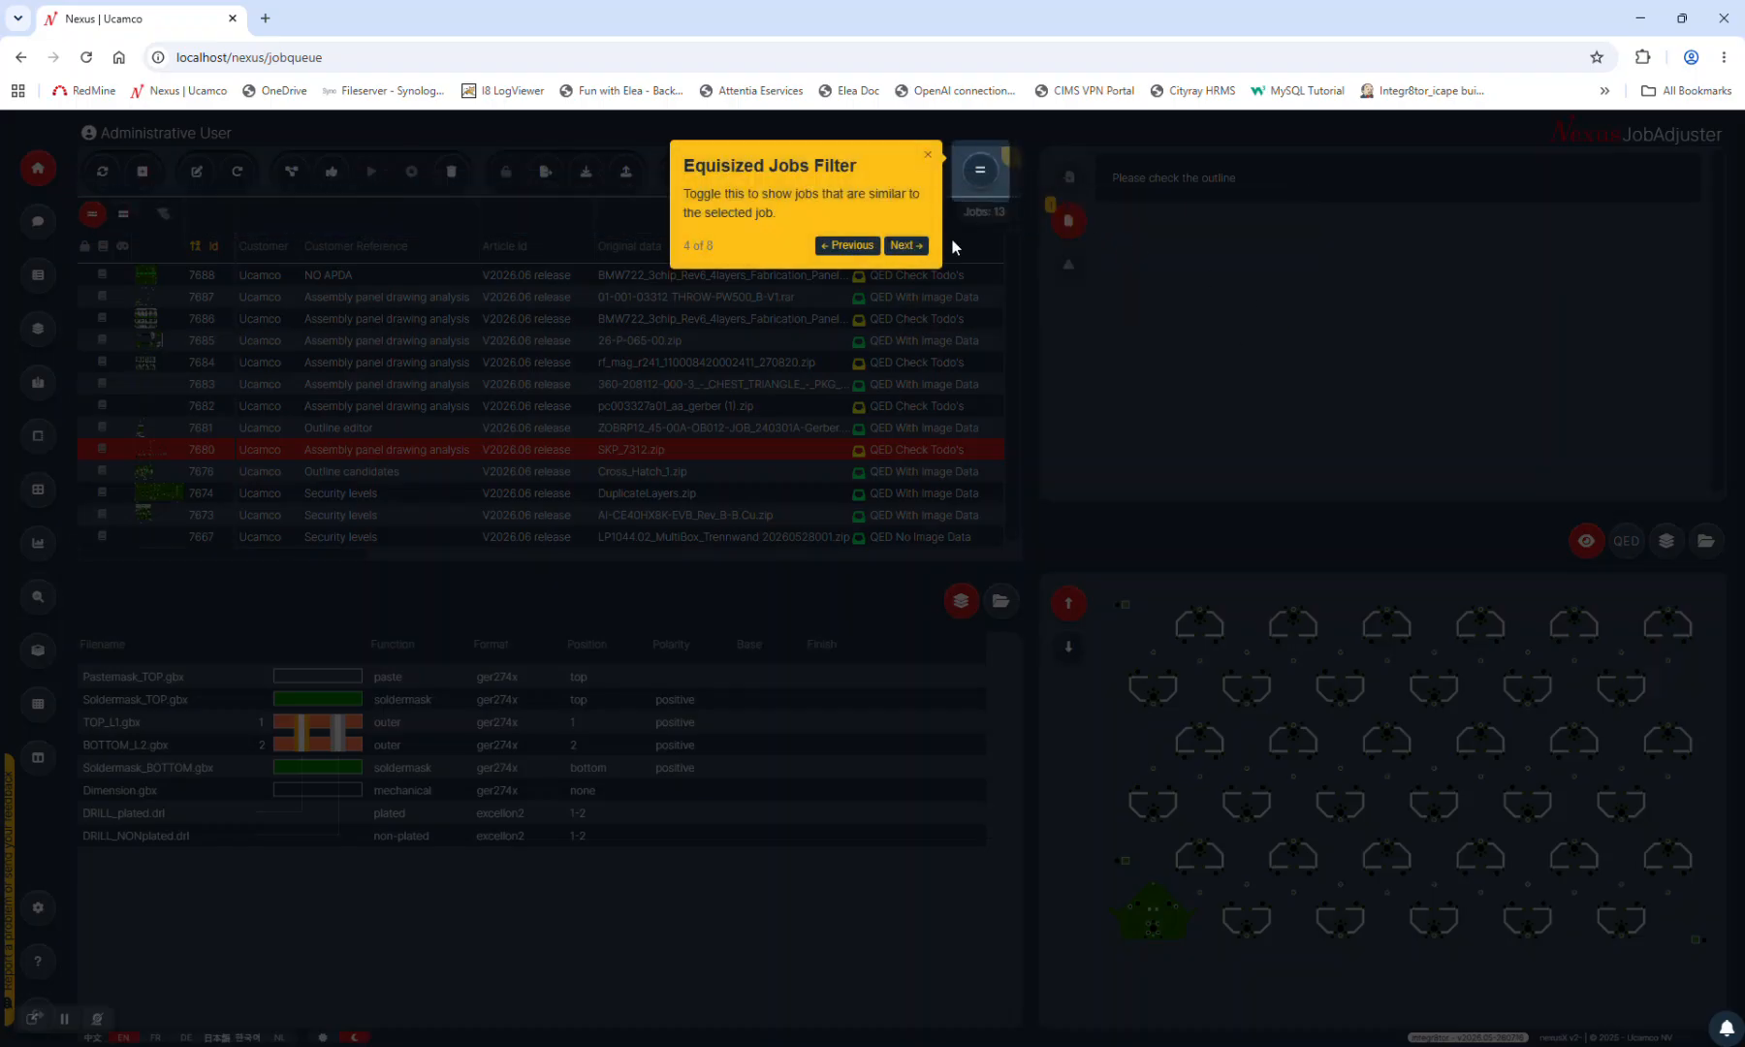
left_click(907, 245)
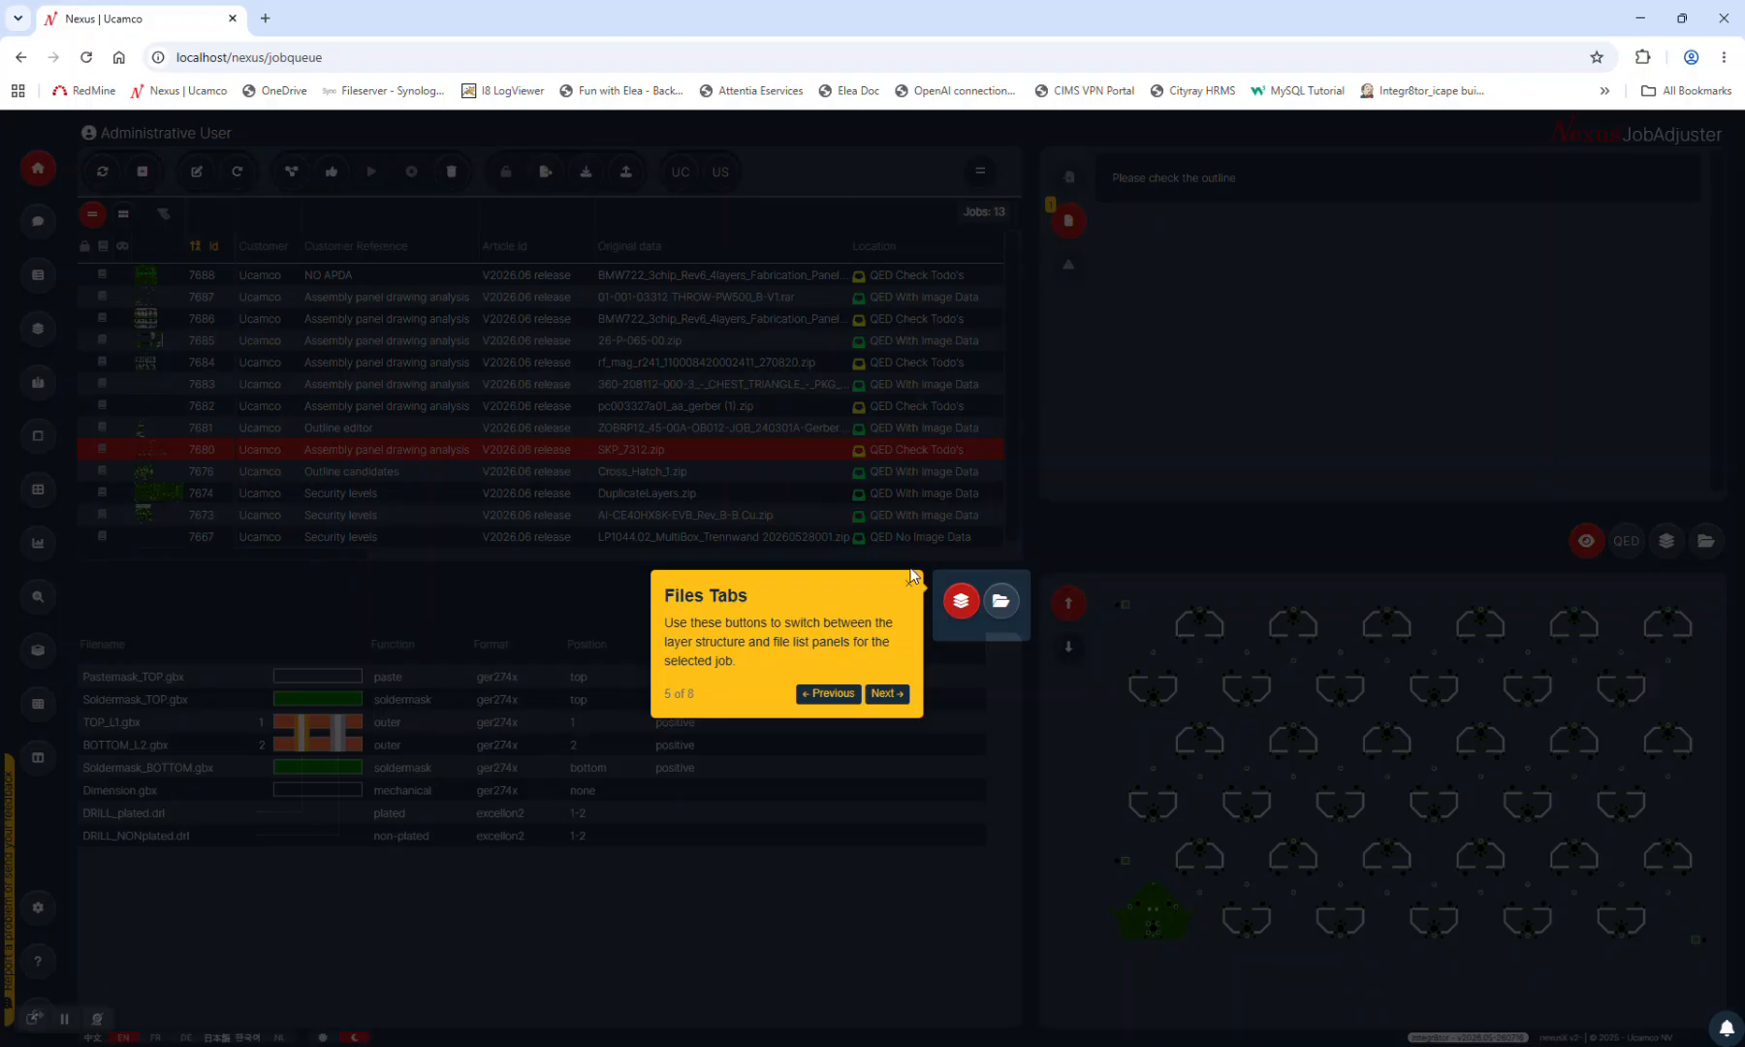
left_click(908, 584)
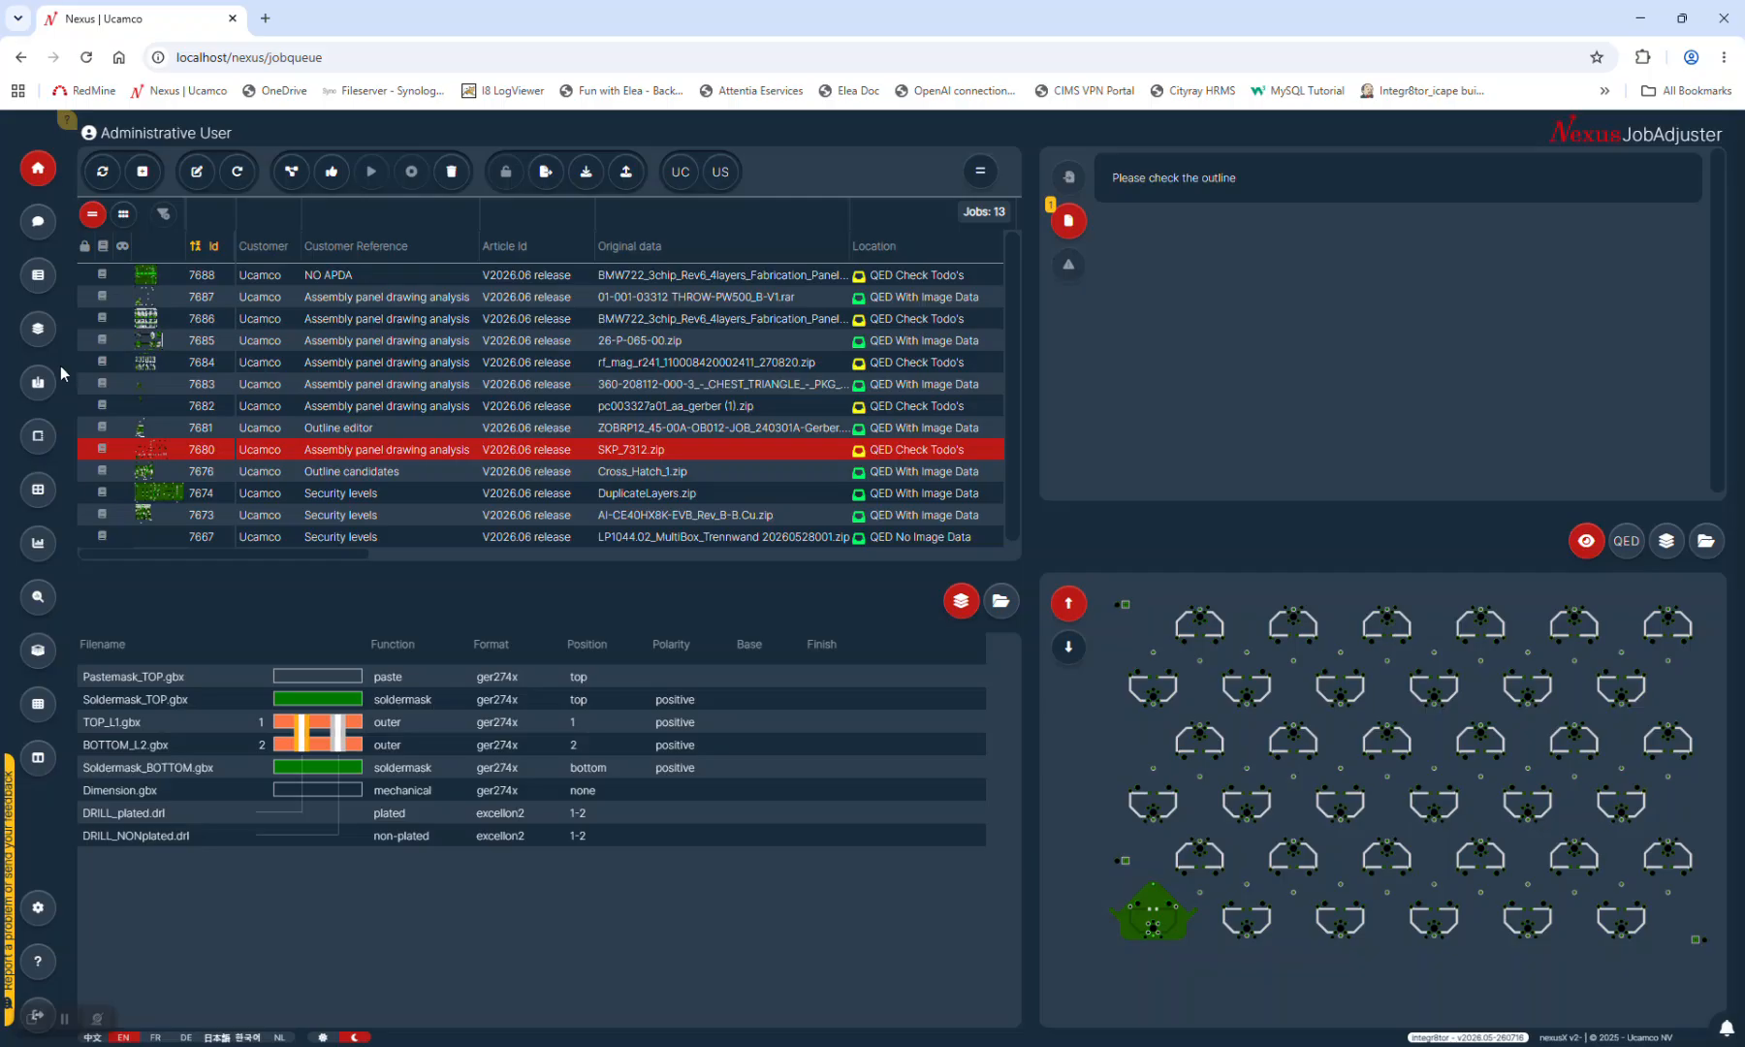
Open job 7681 in the layers editor after briefly opening and closing job 7680
left_click(36, 334)
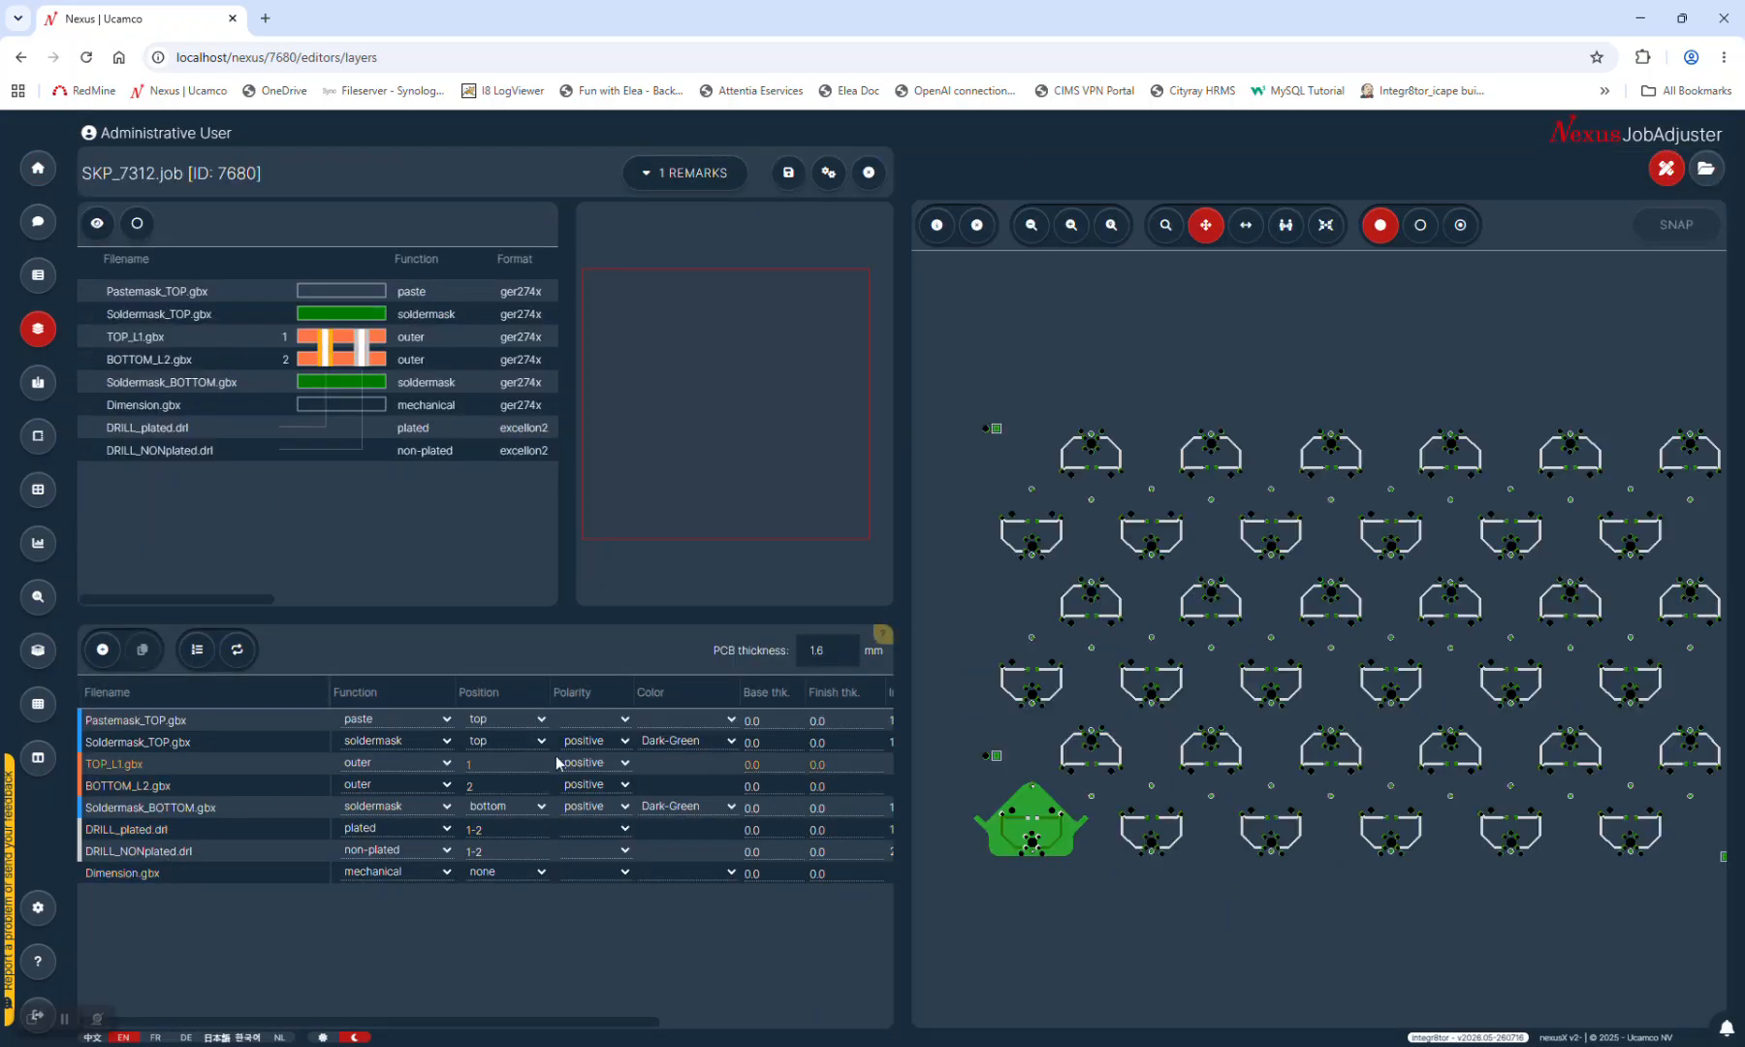
left_click(869, 172)
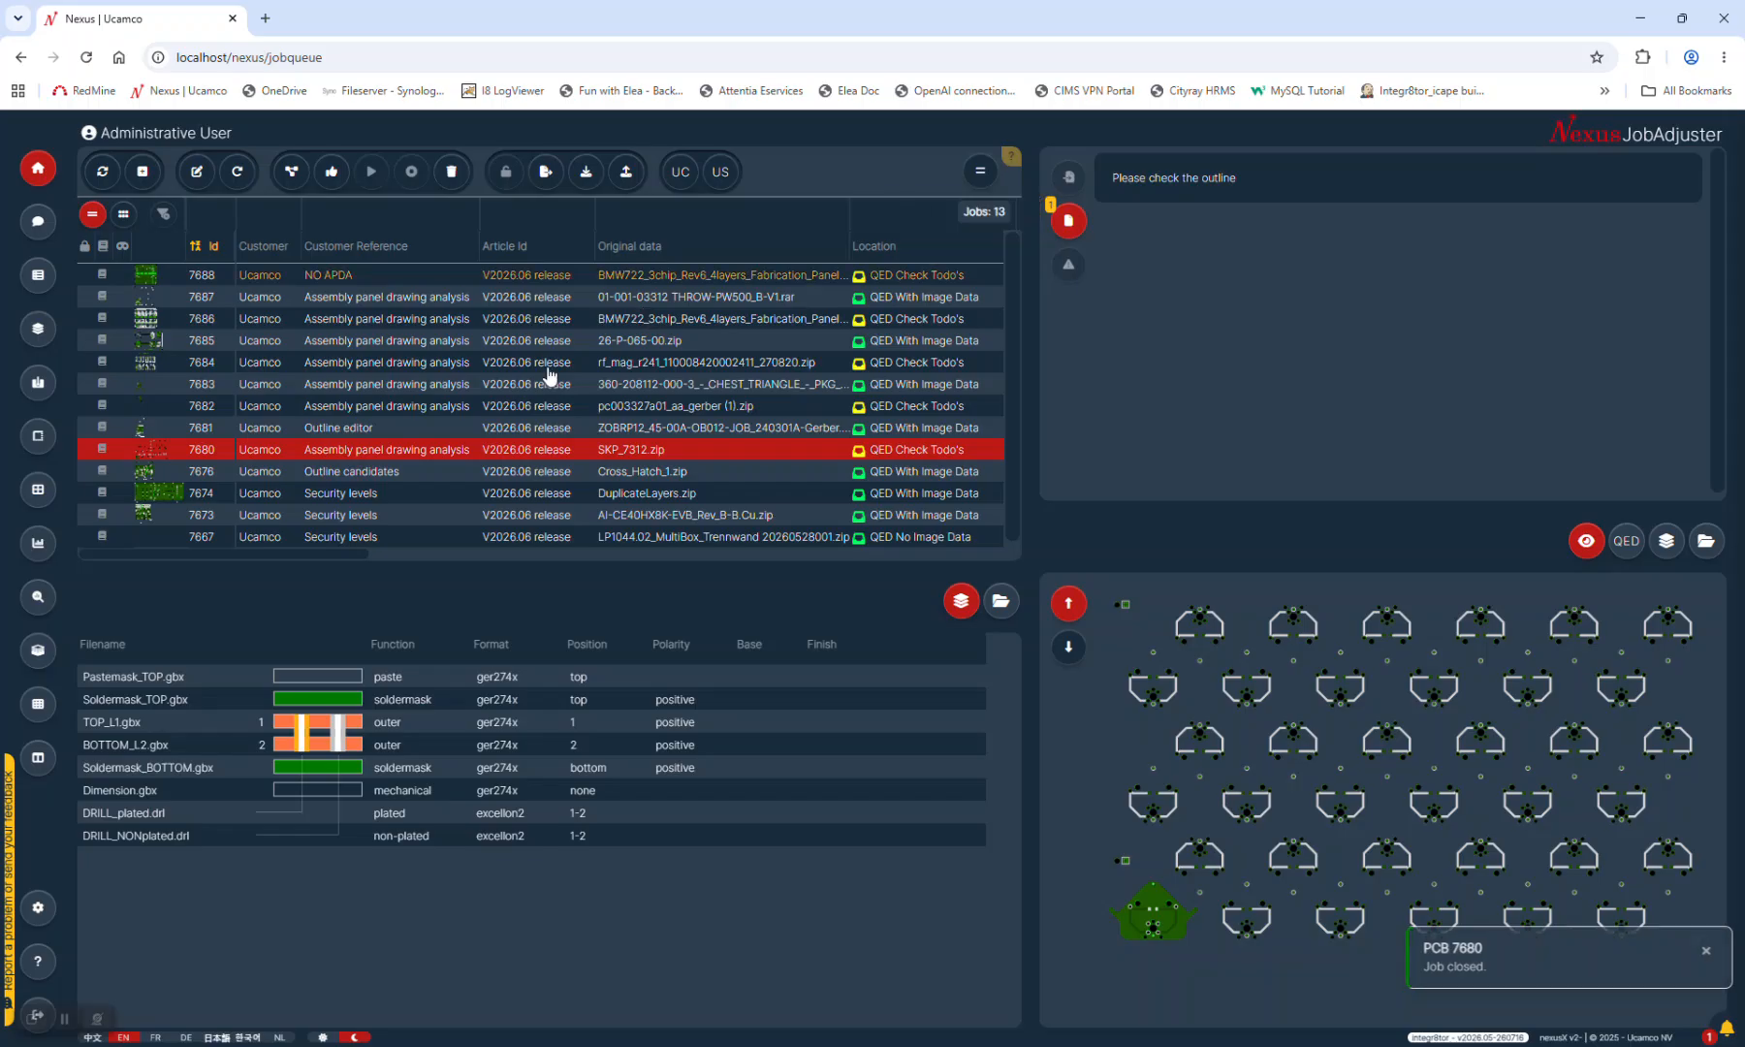
left_click(272, 429)
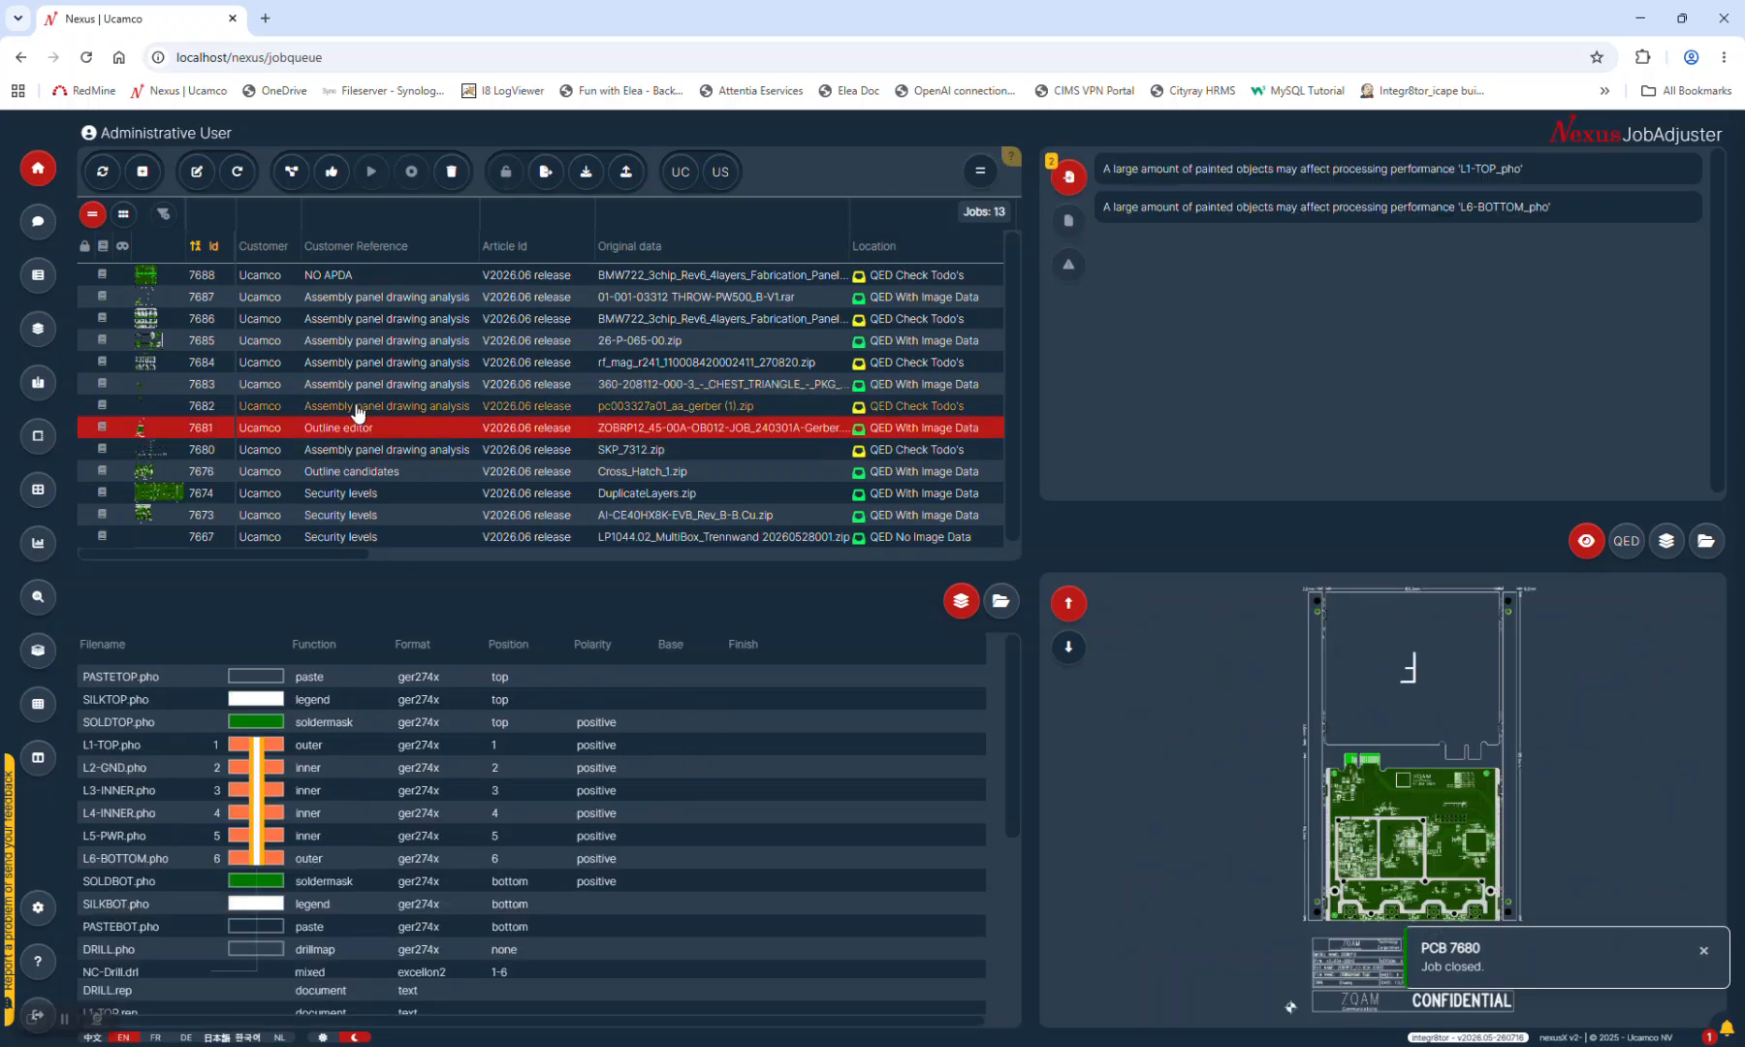
left_click(36, 326)
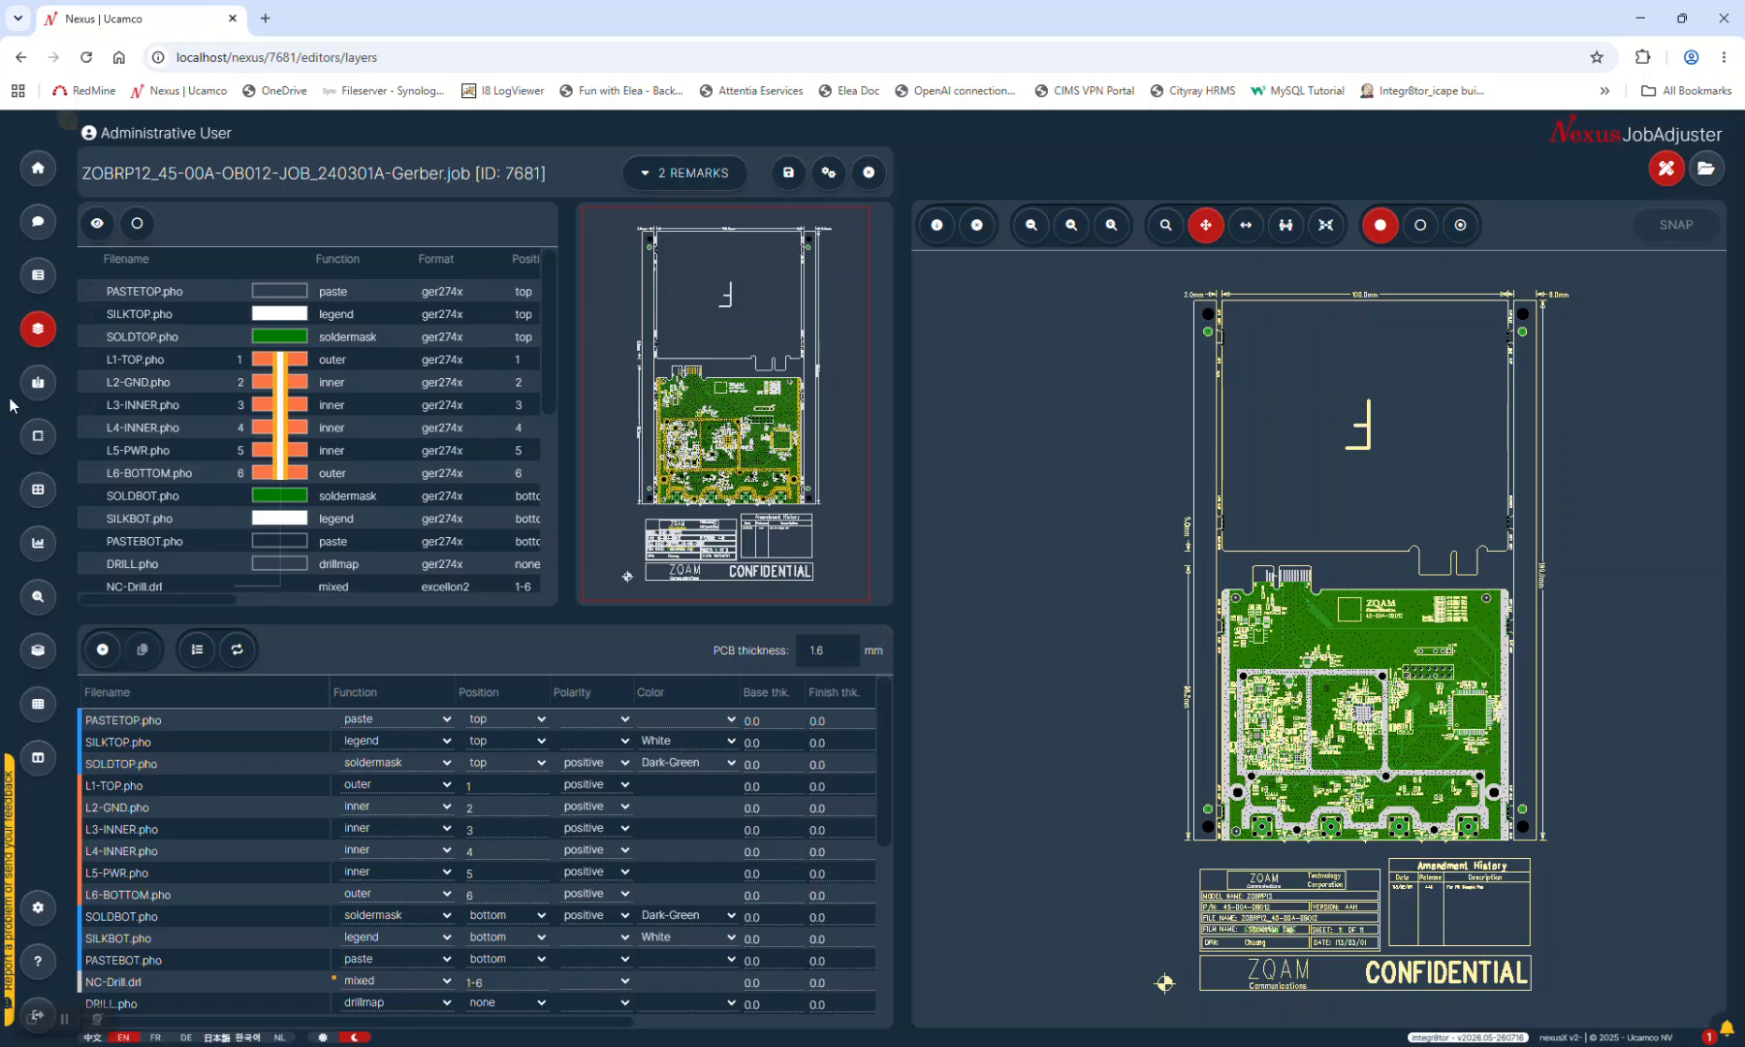
Give L1-TOP through L6-BOTTOM a 0.017 base thickness, then view L1-TOP's polarity and L2-GND's function choices
left_click(773, 786)
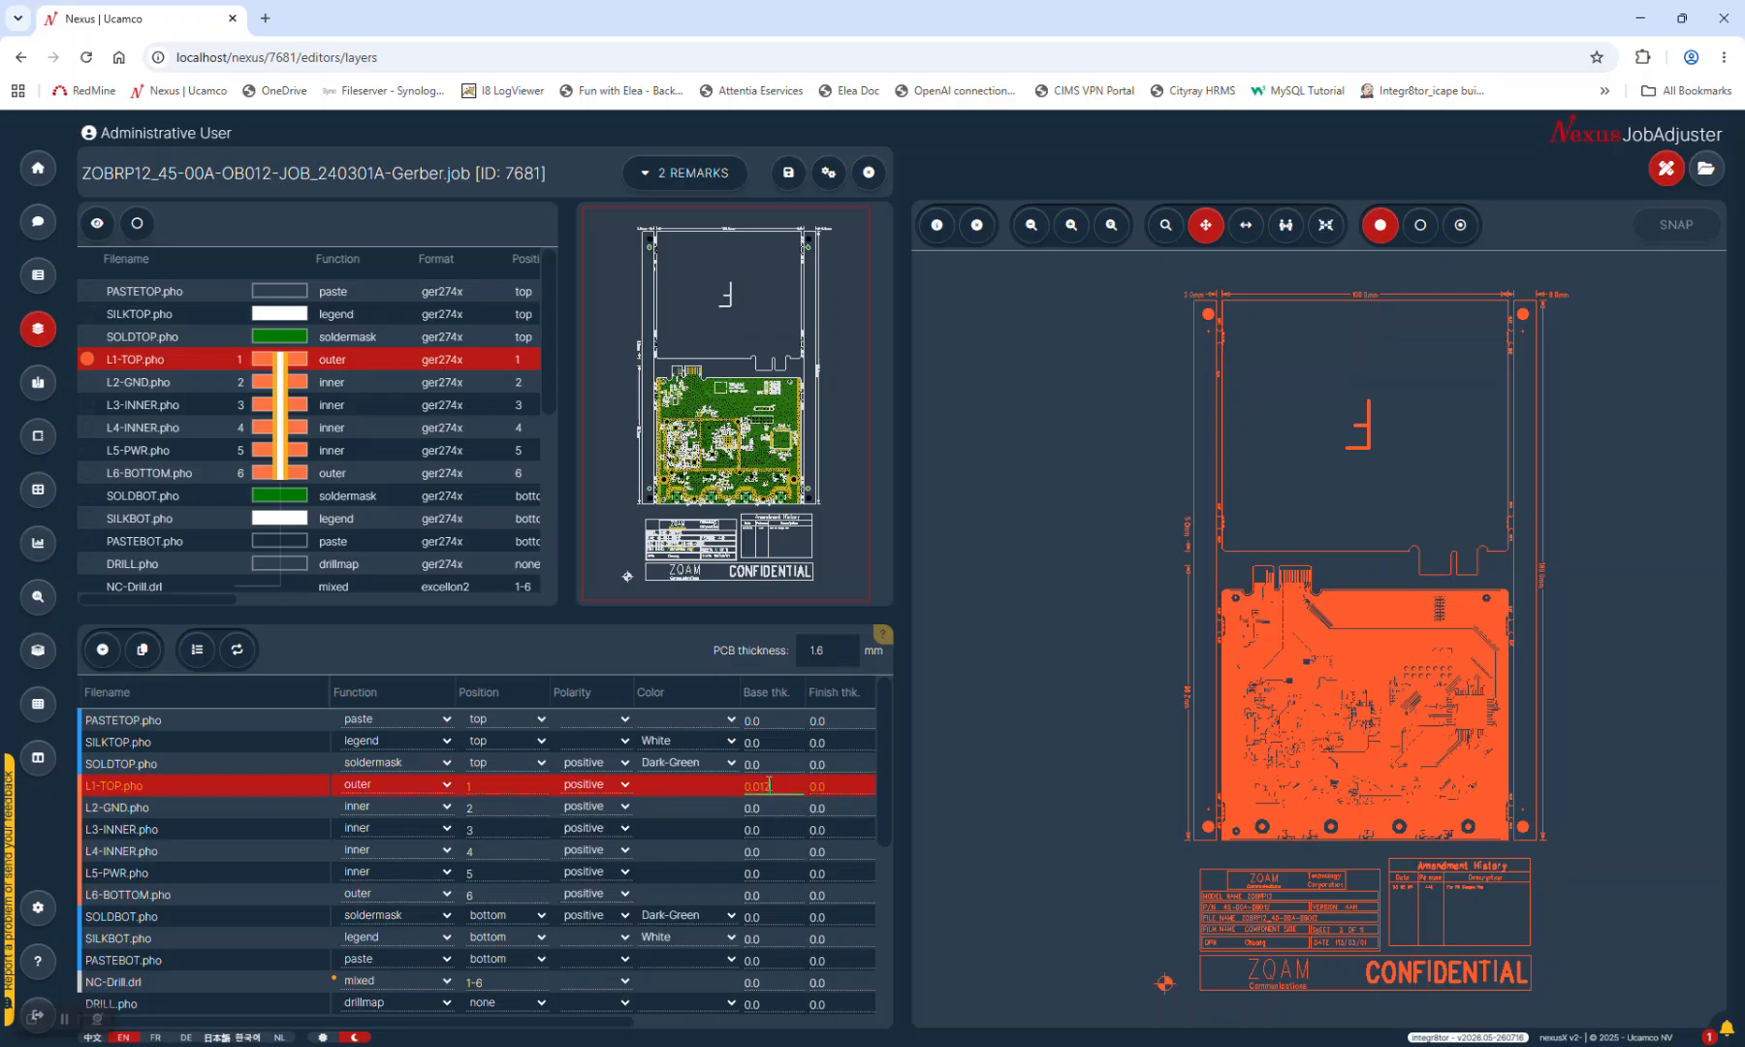
left_click_drag(766, 781, 767, 884)
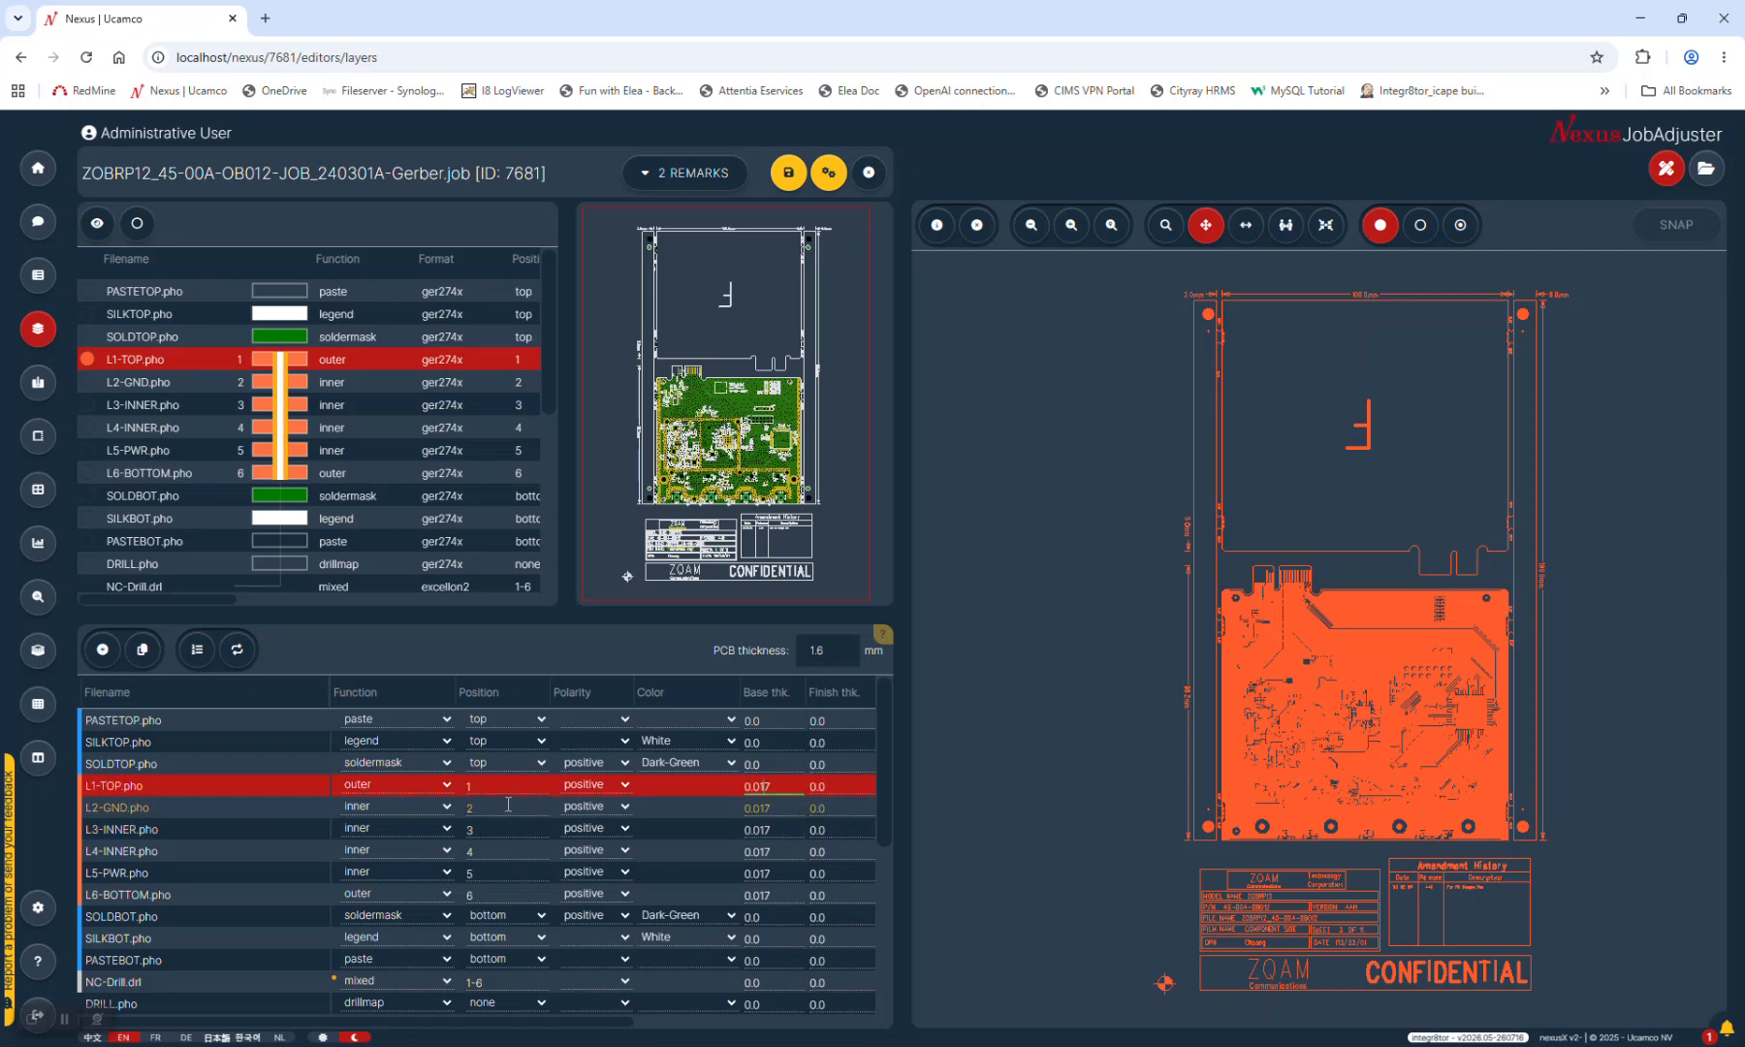
left_click(585, 784)
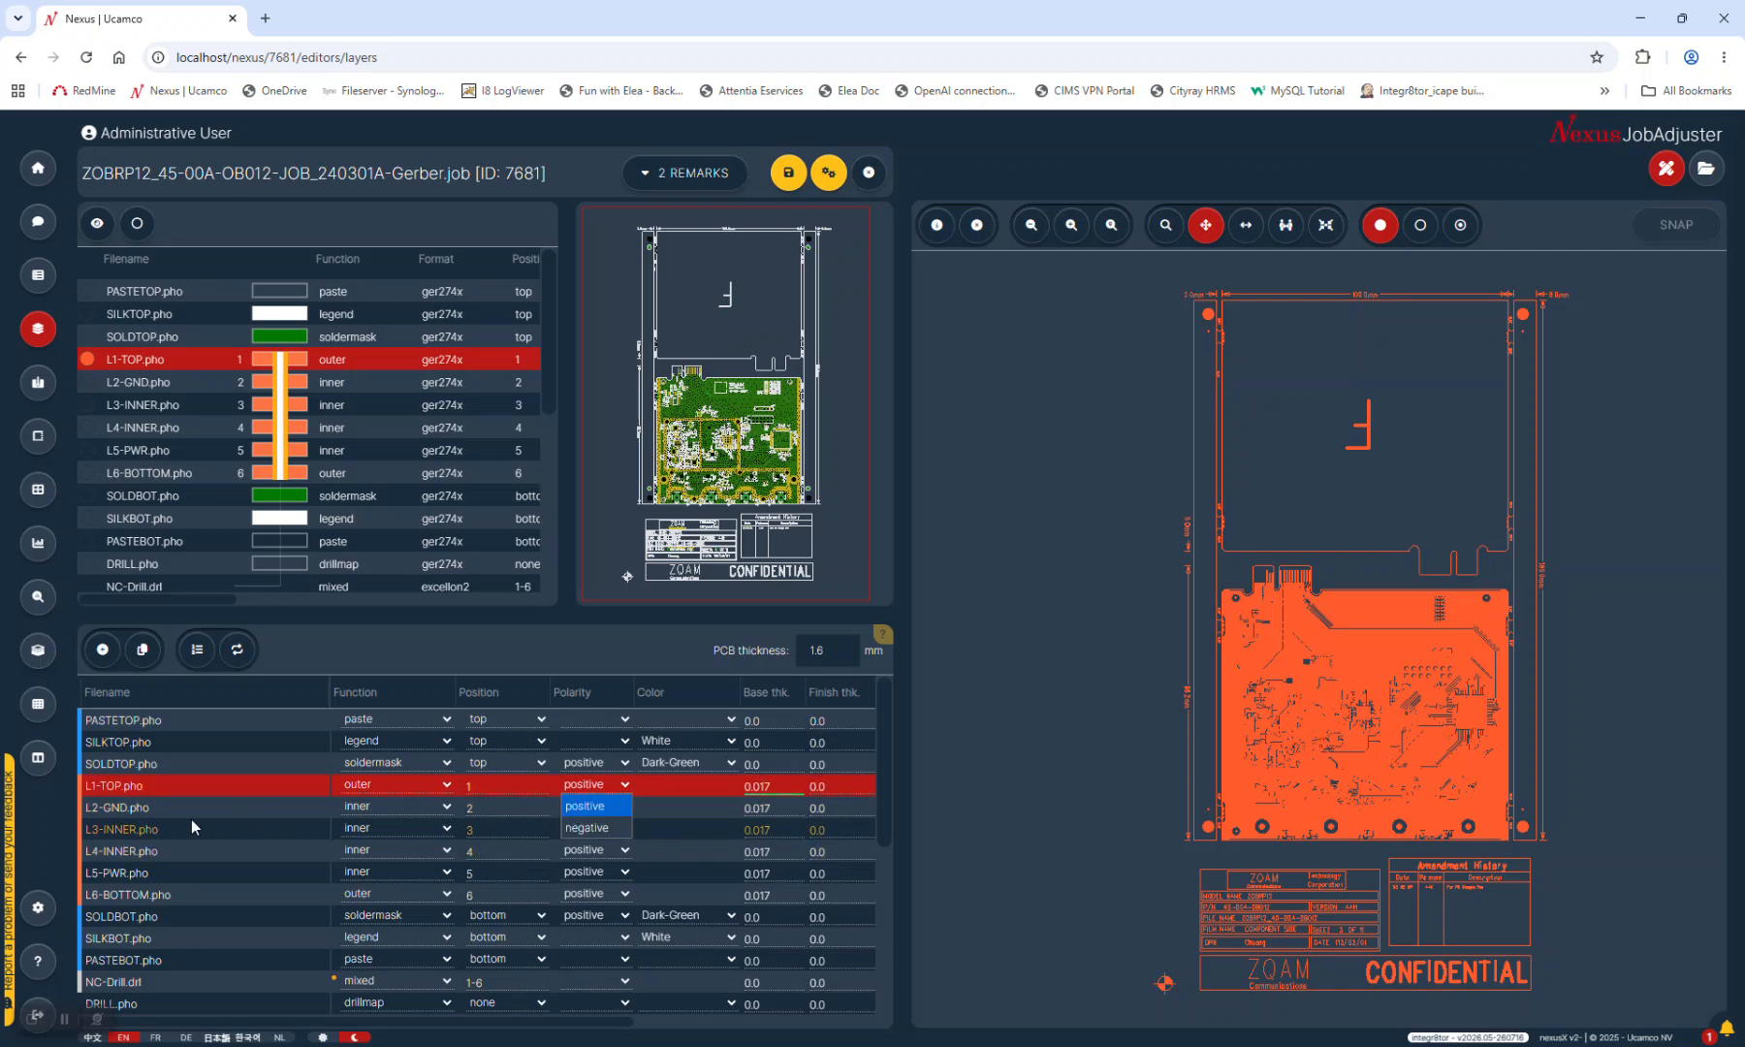
left_click(349, 810)
left_click(351, 807)
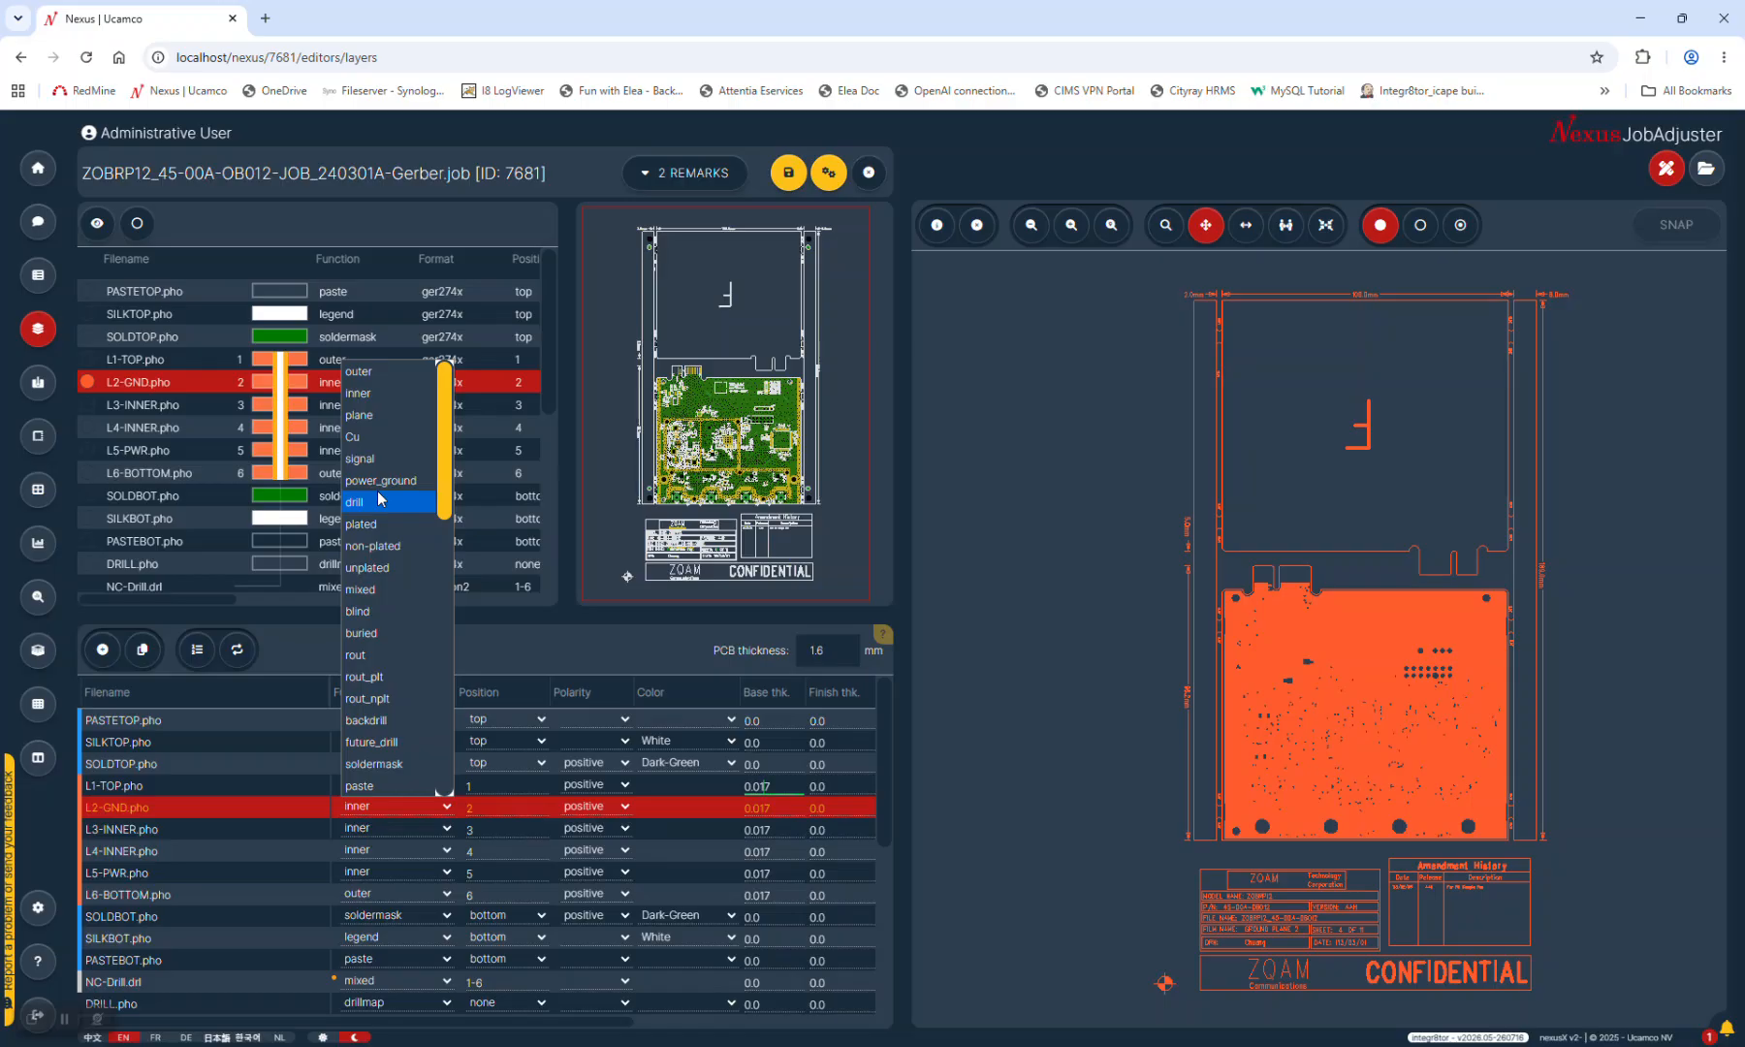
Change L2-GND.pho's function from inner to drill_dup in the layer table and commit it
key("d")
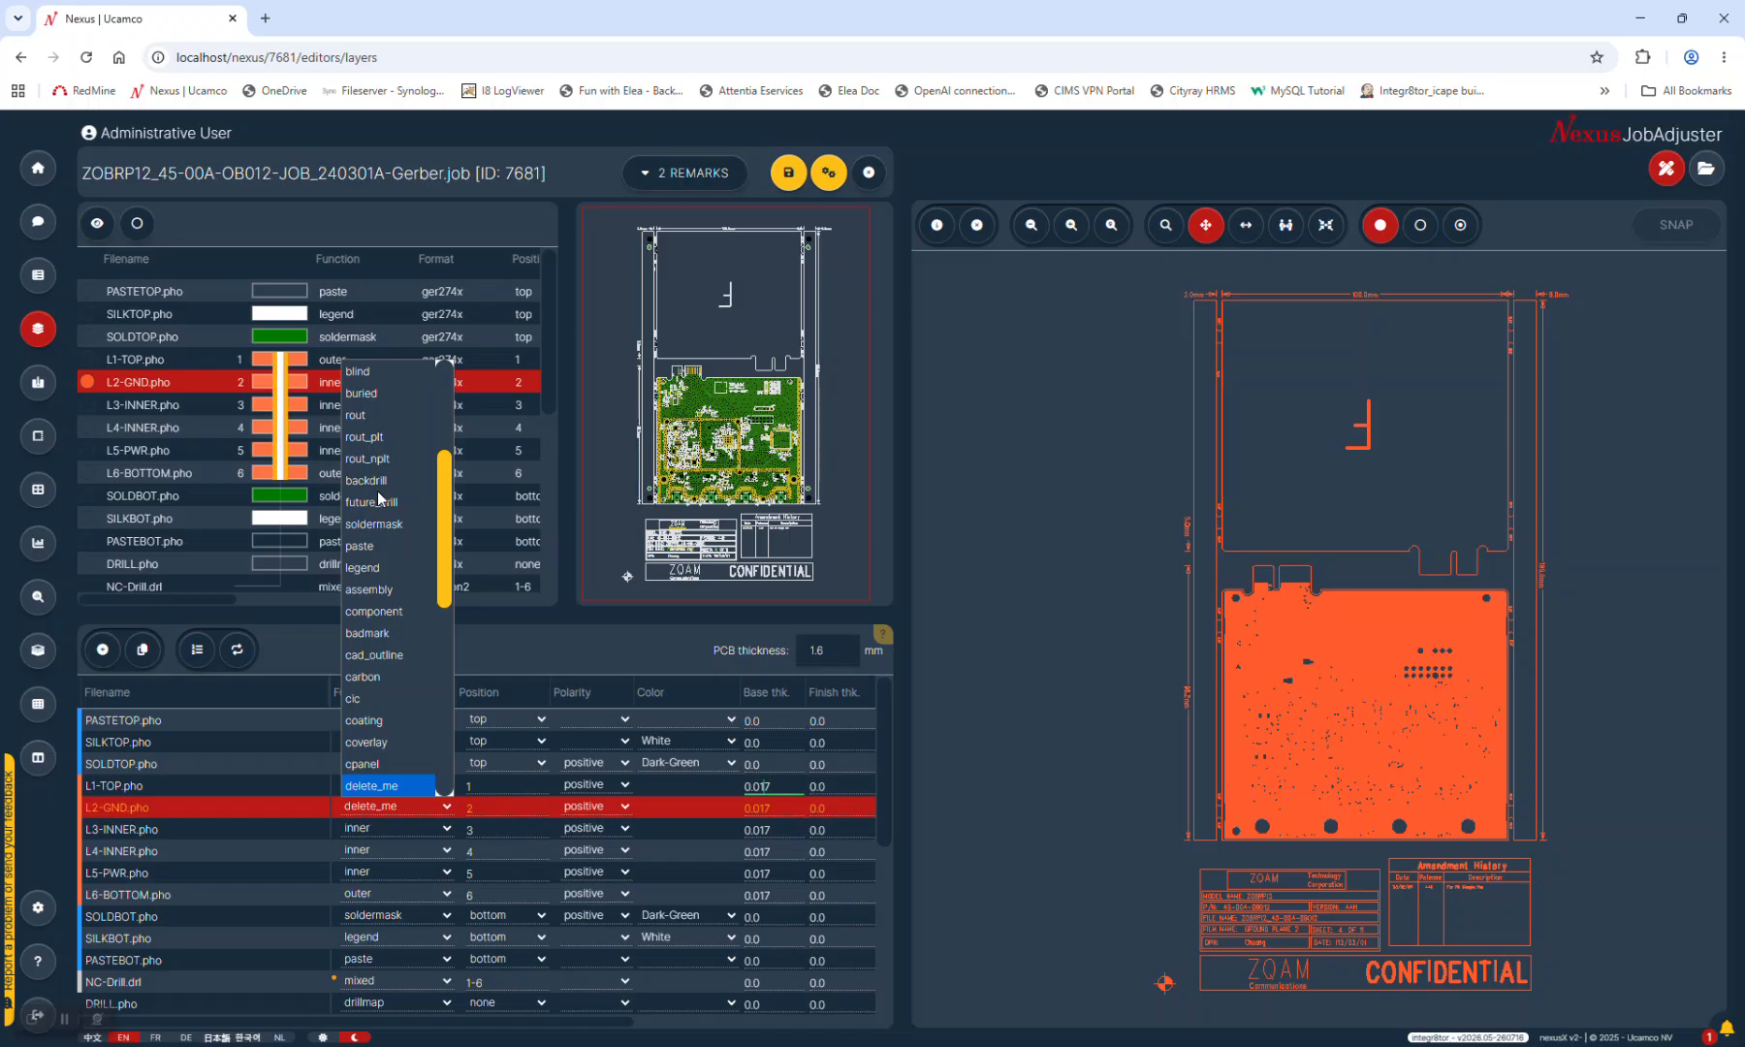
key("Down")
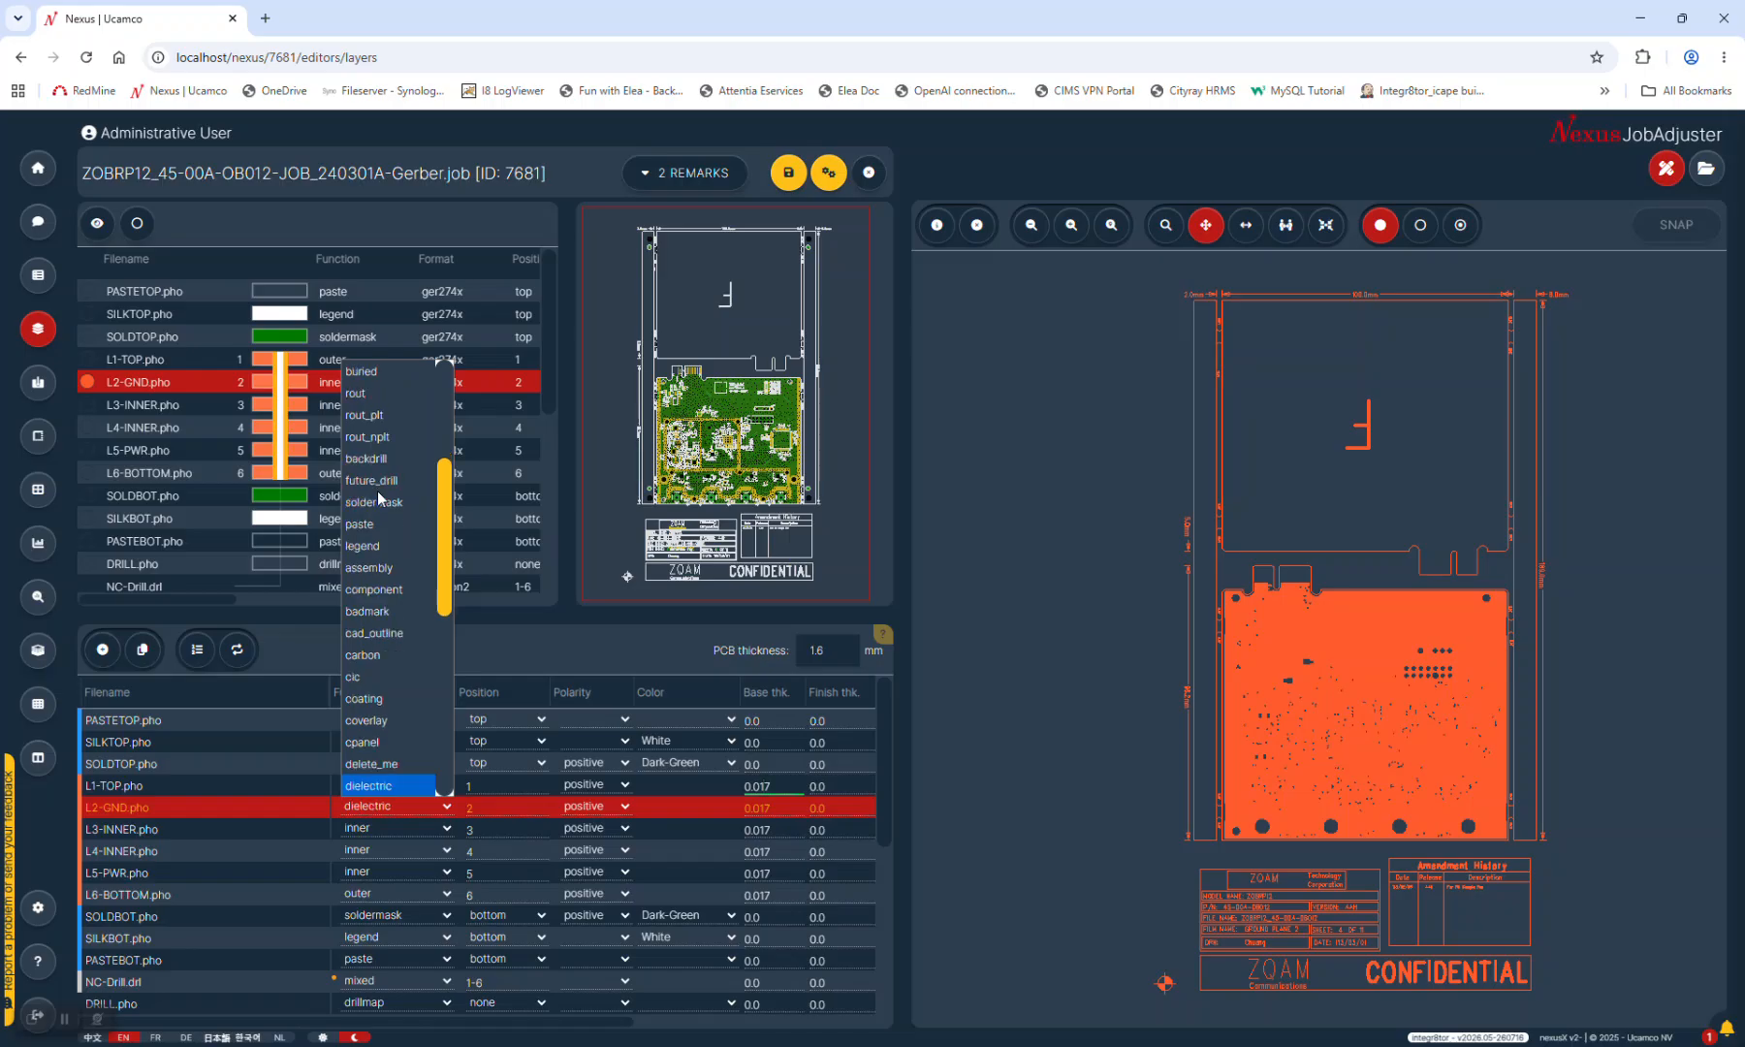
key("Down")
key("Down")
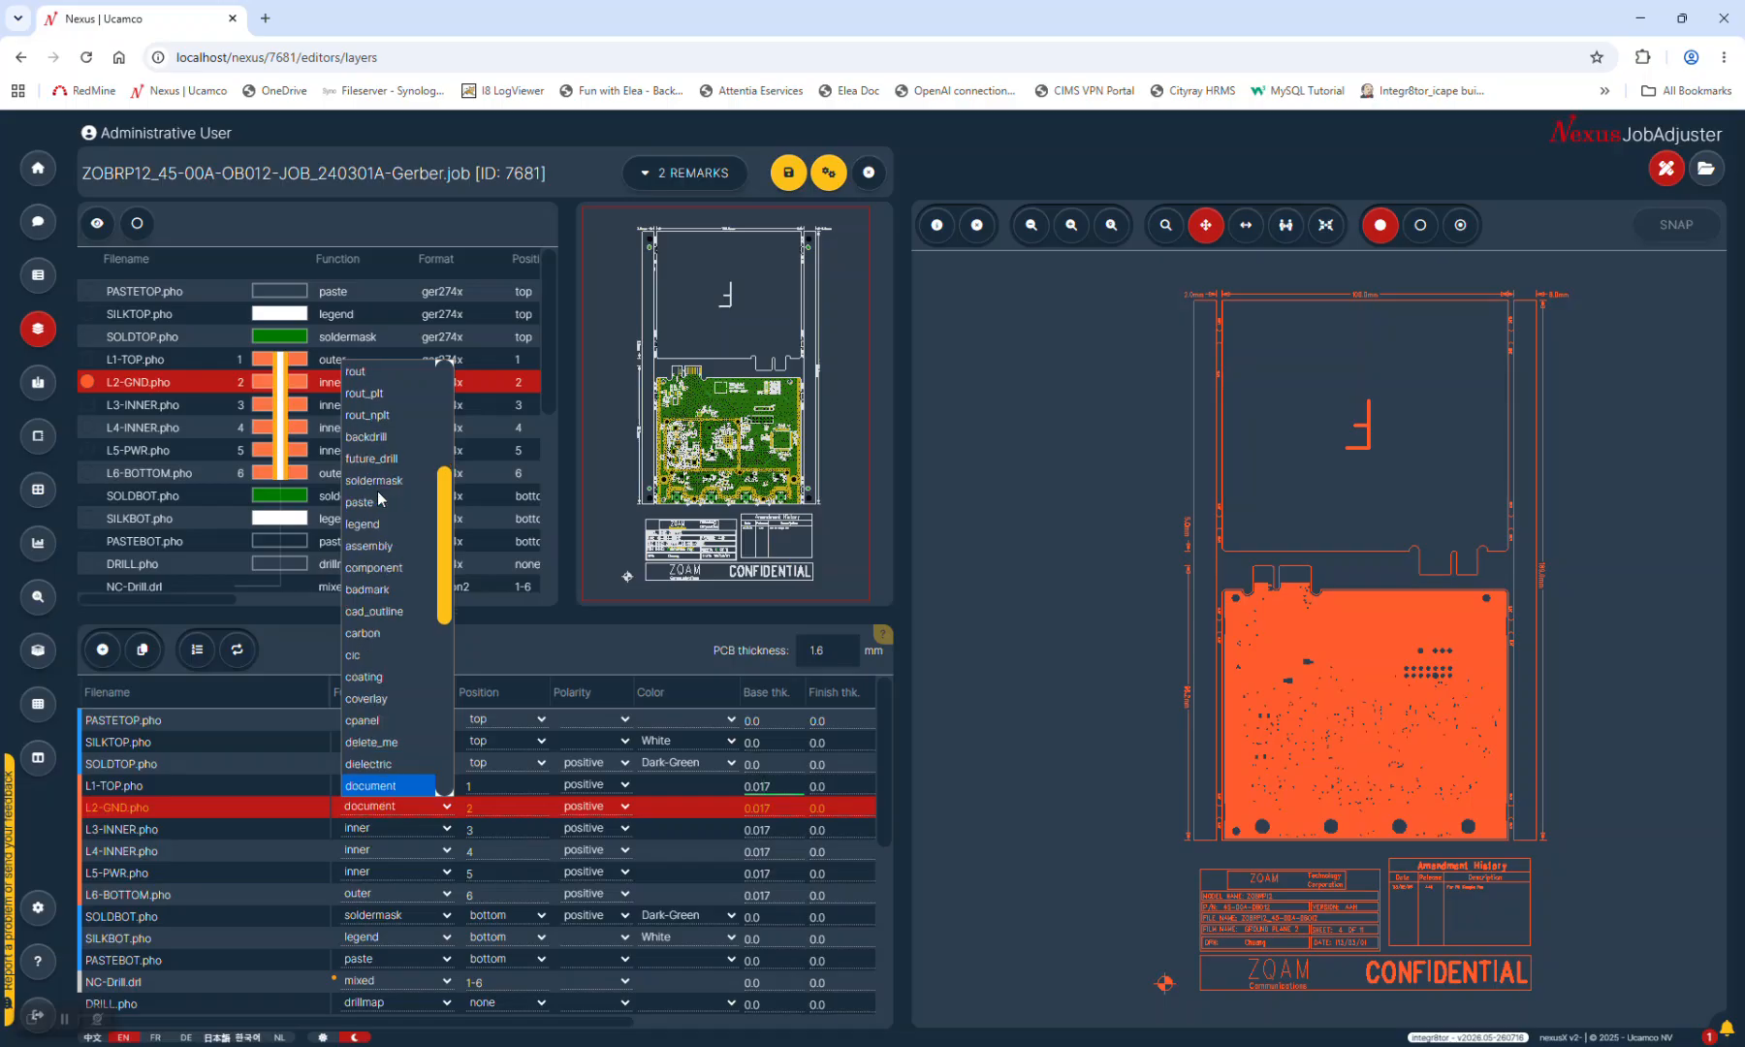
key("Down")
key("Up")
key("Up")
key("Up")
key("Up")
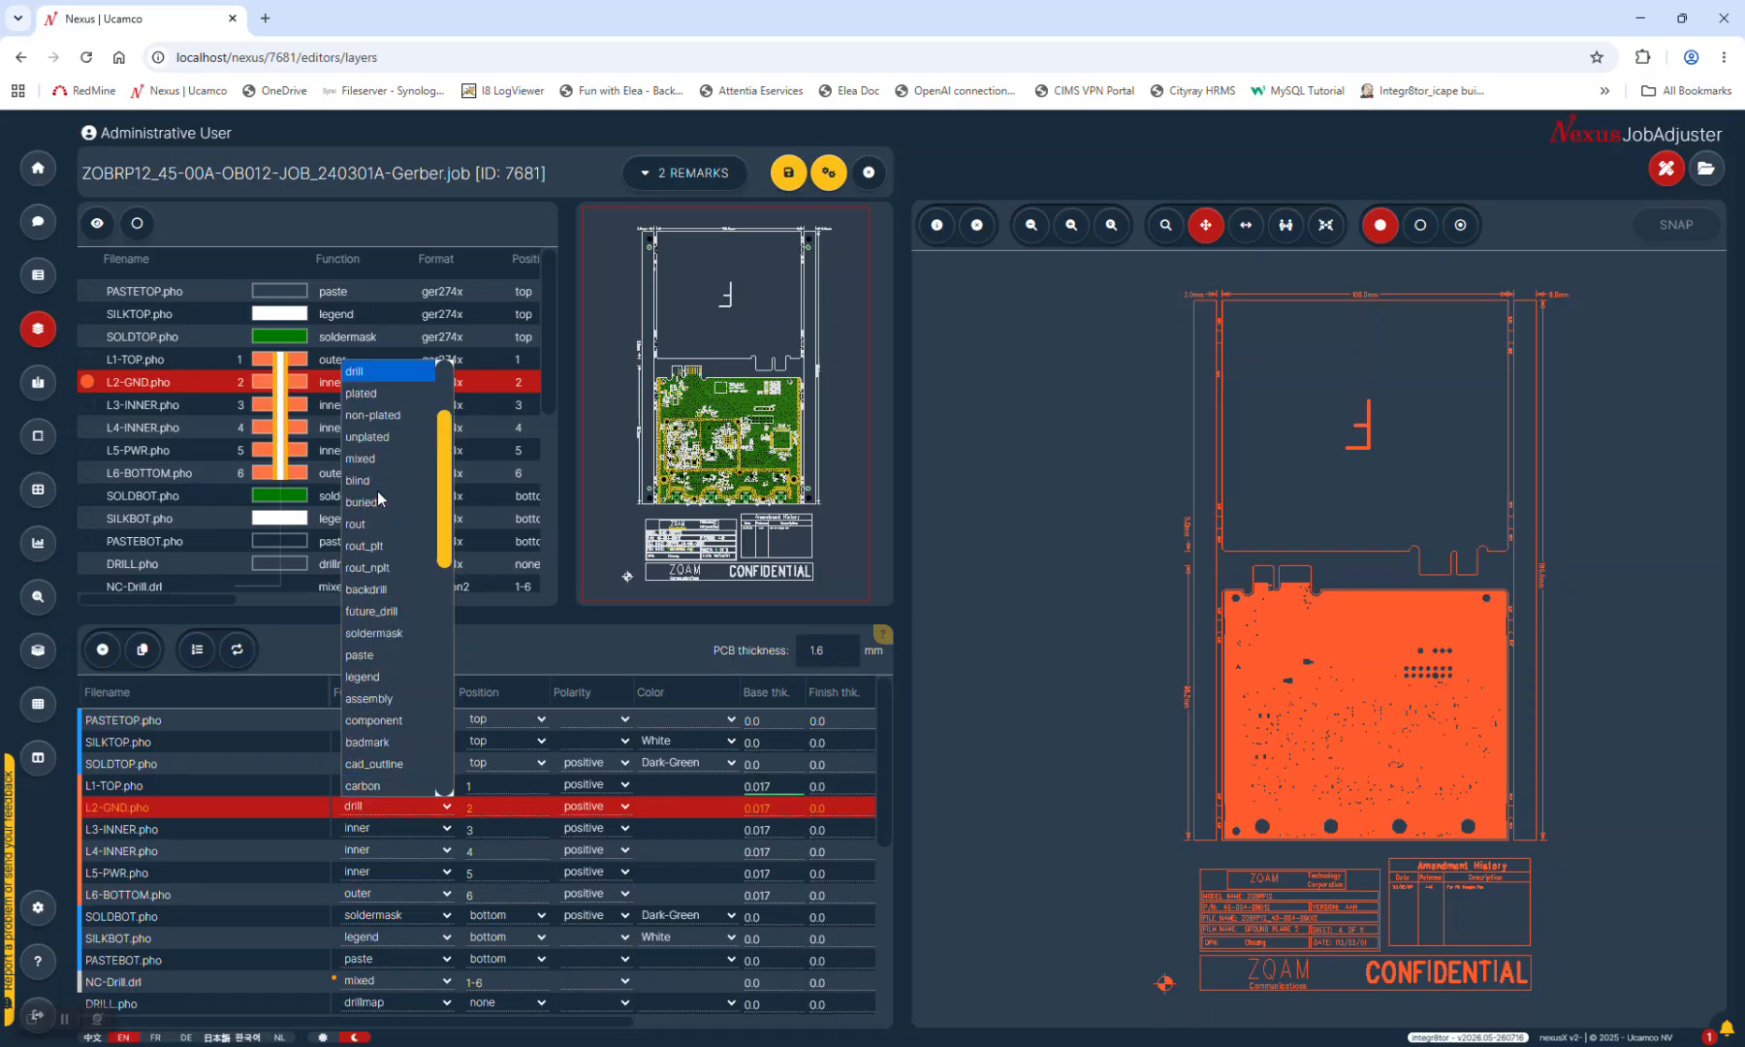
key("Down")
key("Down")
key("Down")
key("Down")
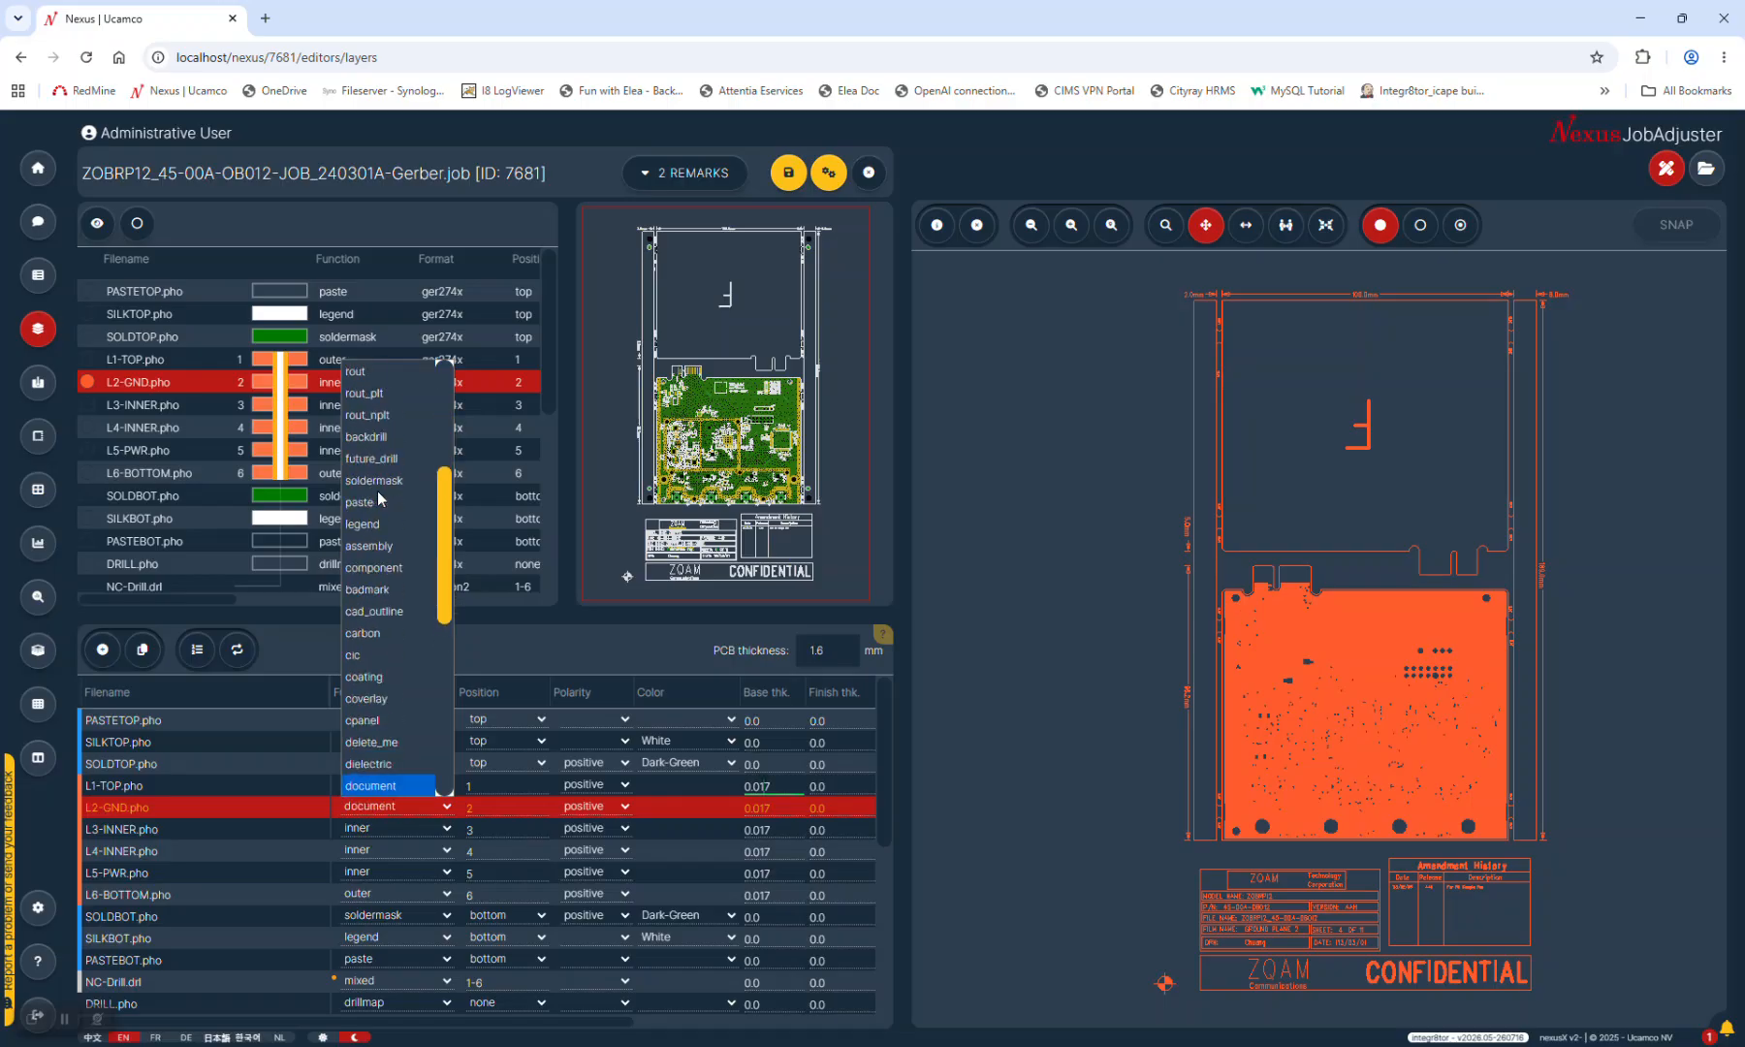
mouse_move(443, 549)
left_mouse_down()
mouse_move(443, 424)
mouse_move(442, 721)
mouse_move(444, 533)
left_mouse_up()
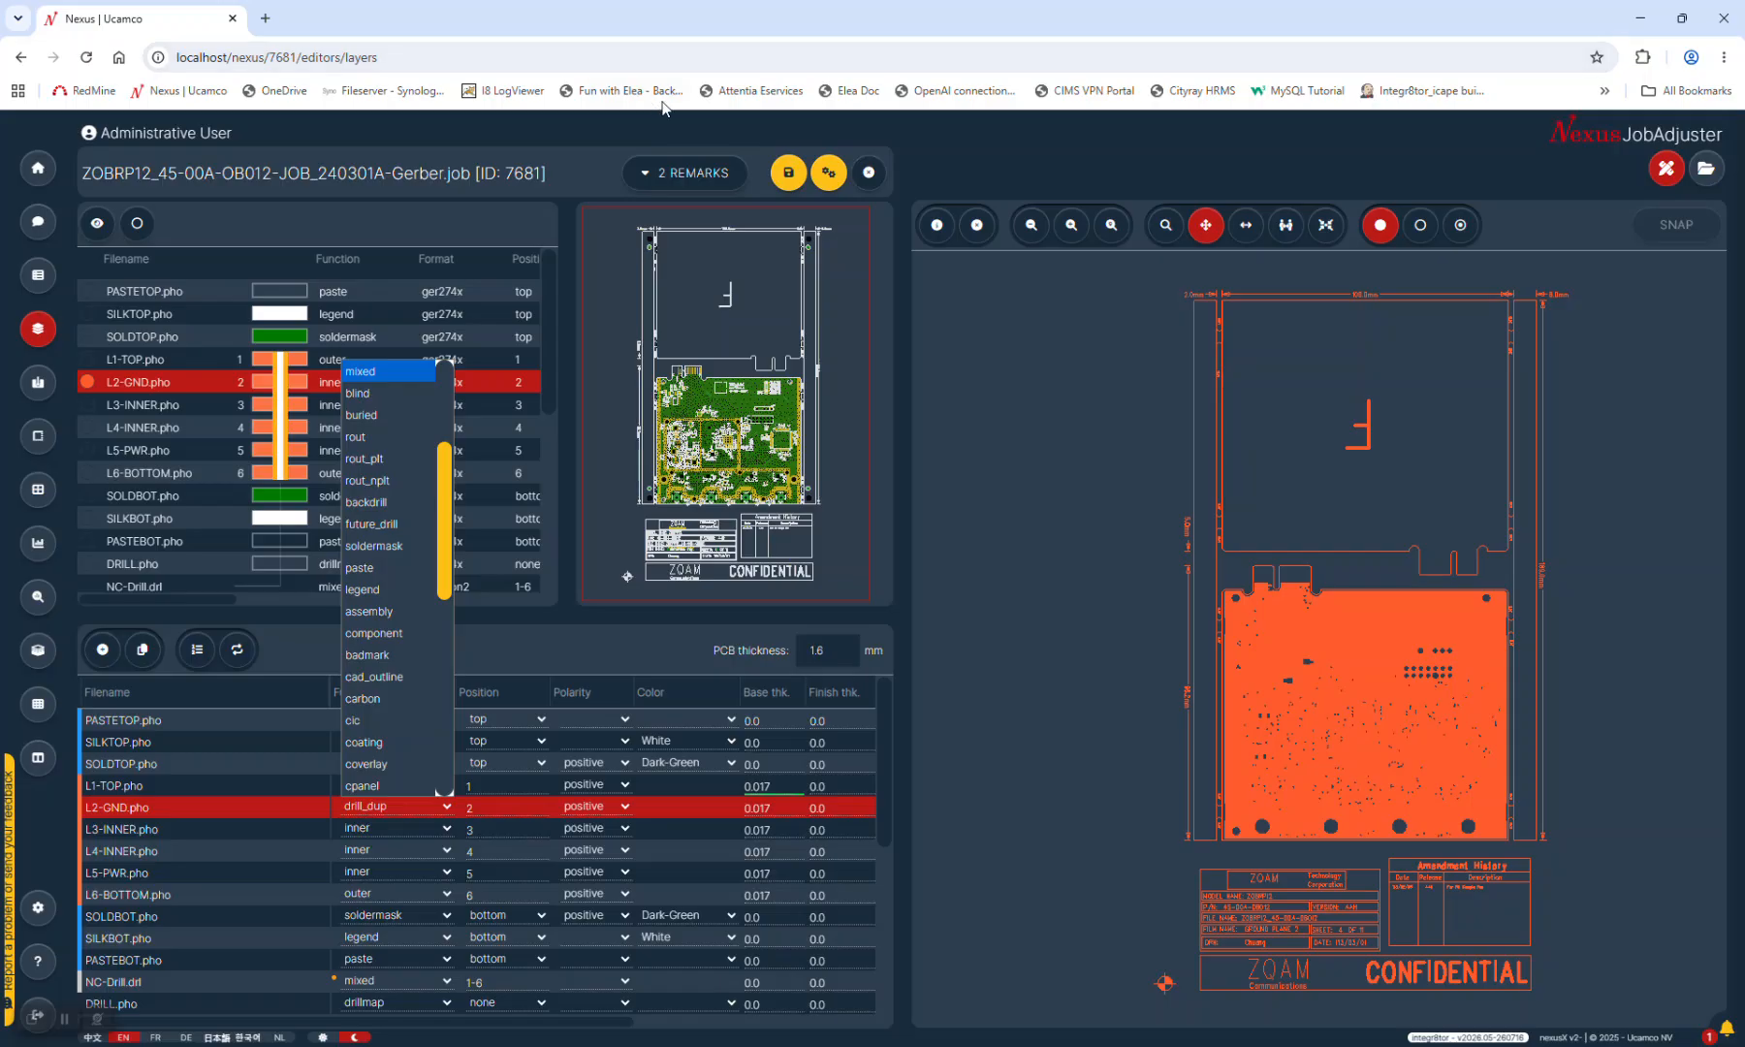
left_click(612, 18)
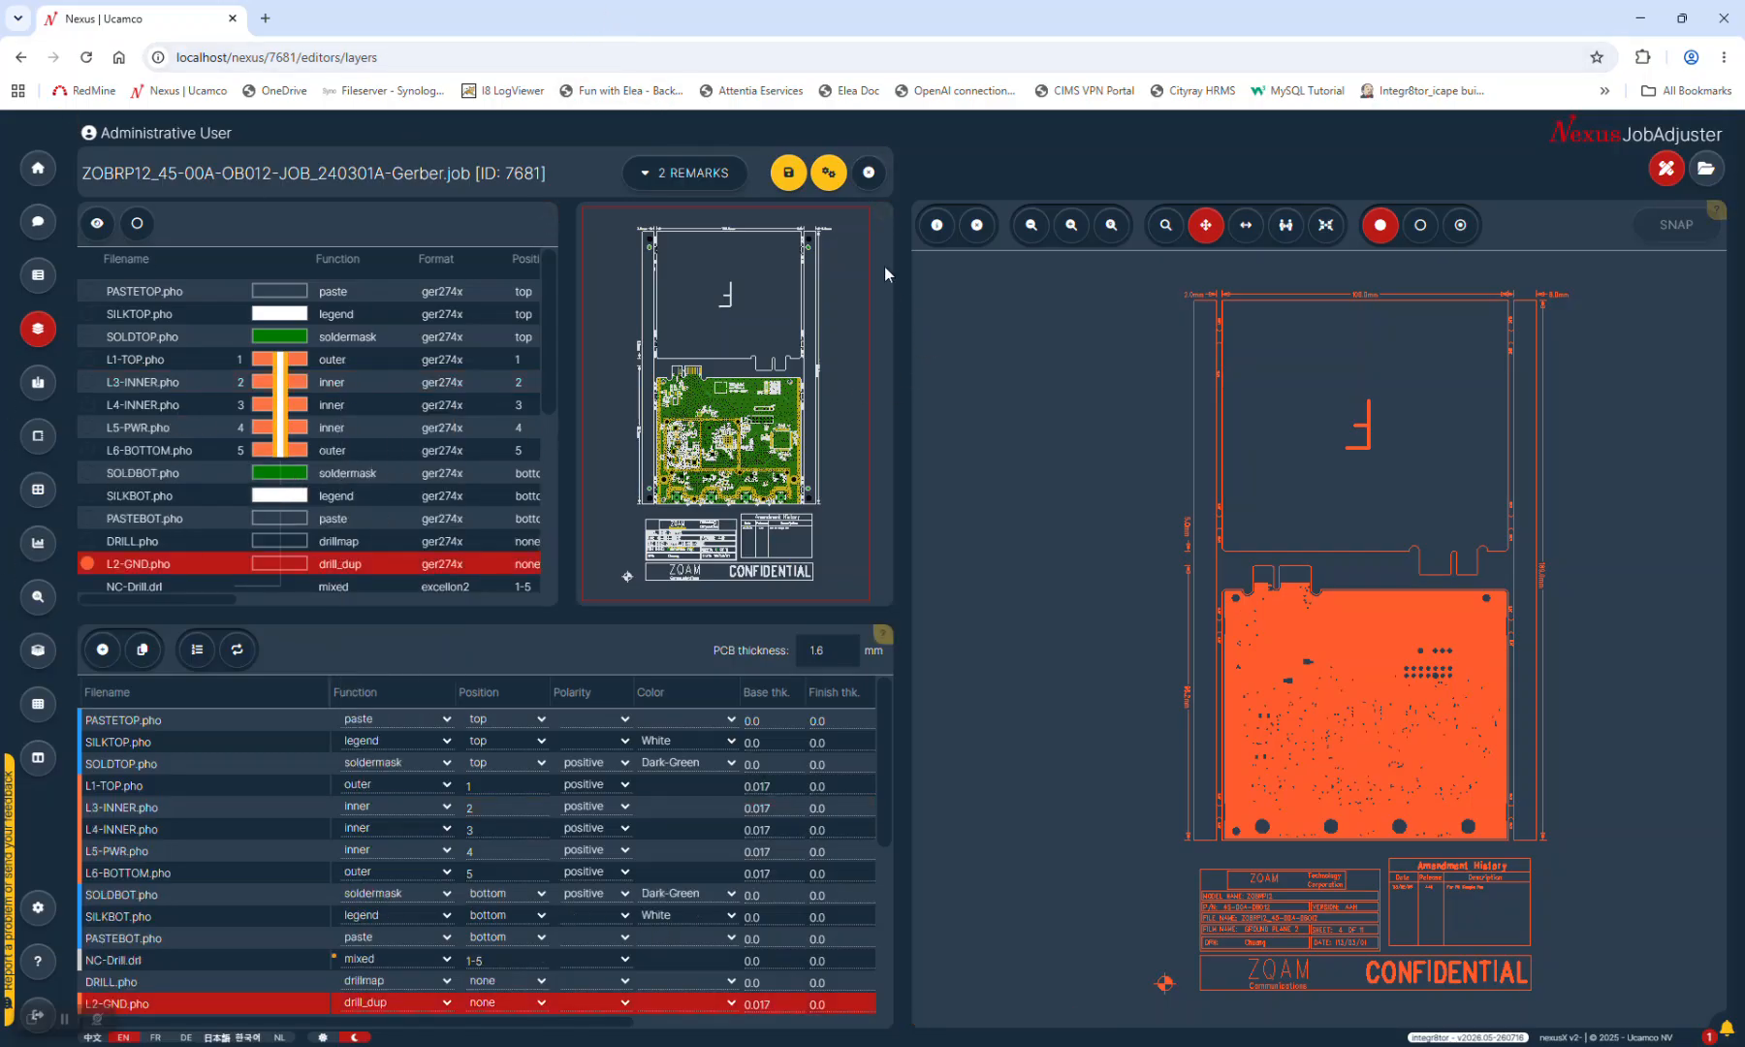
Close the Gerber job, discarding its unprocessed layer changes, and log out of Nexus
left_click(875, 178)
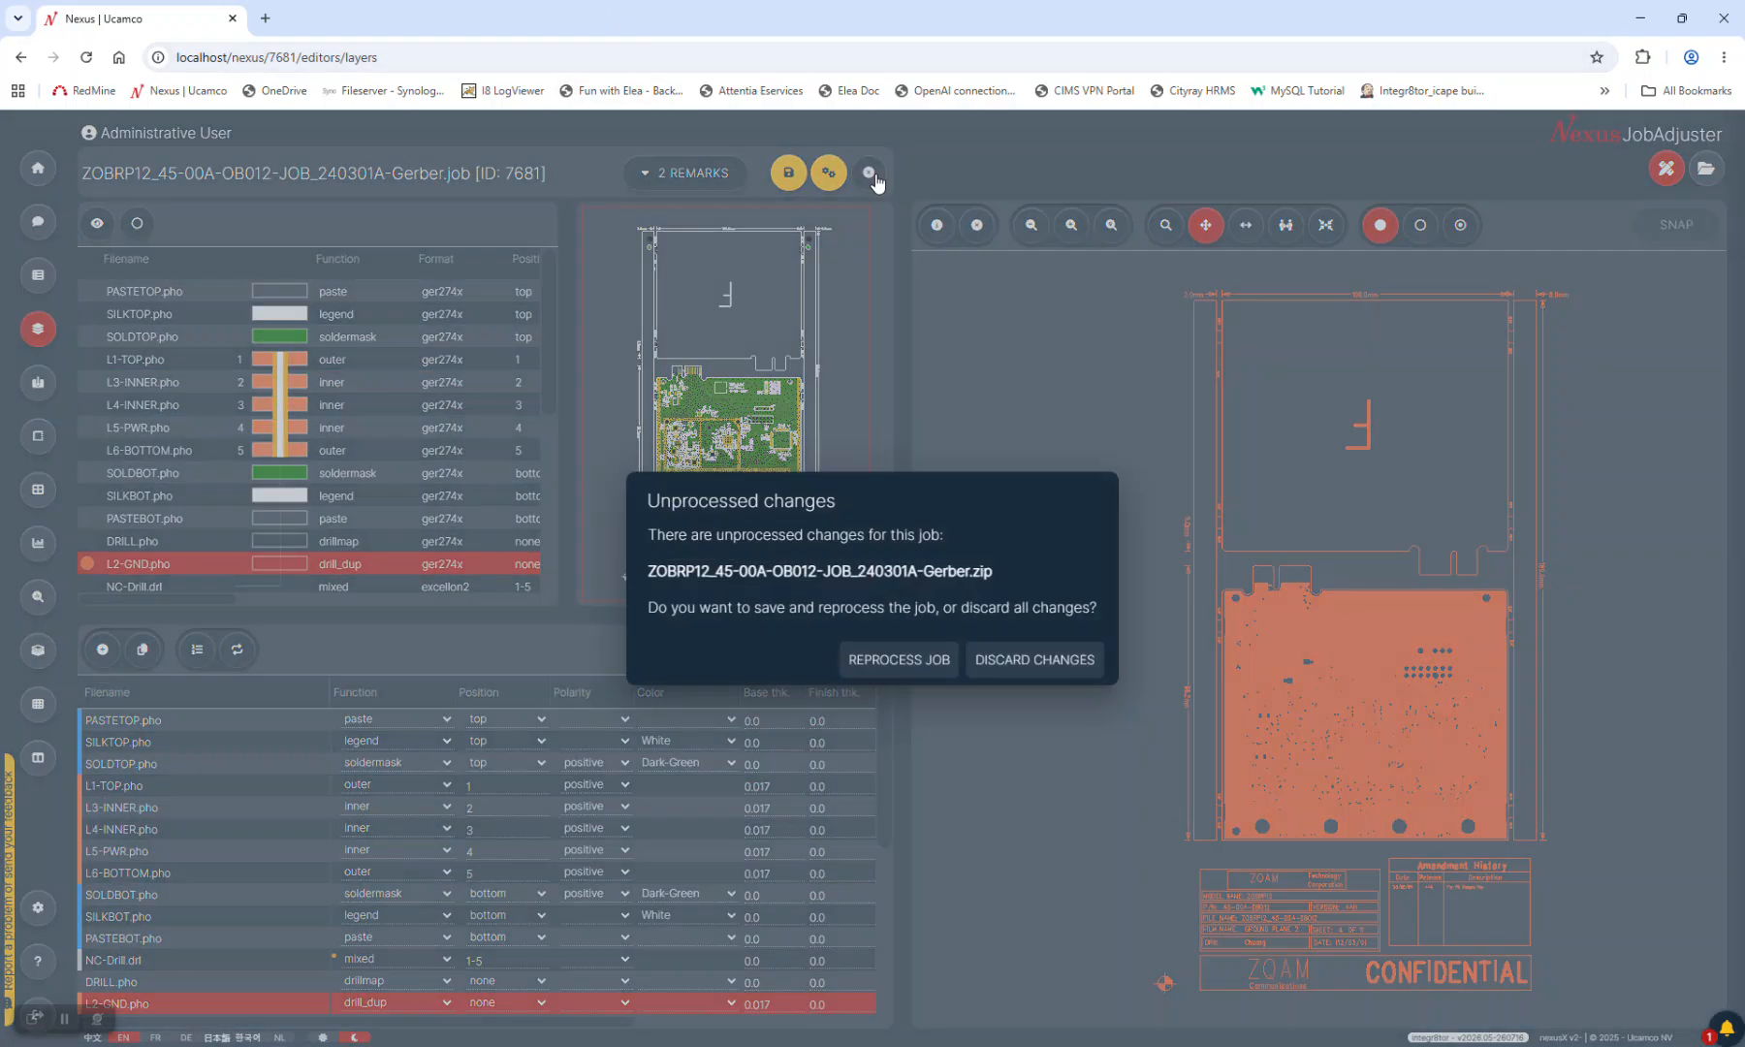
left_click(1066, 661)
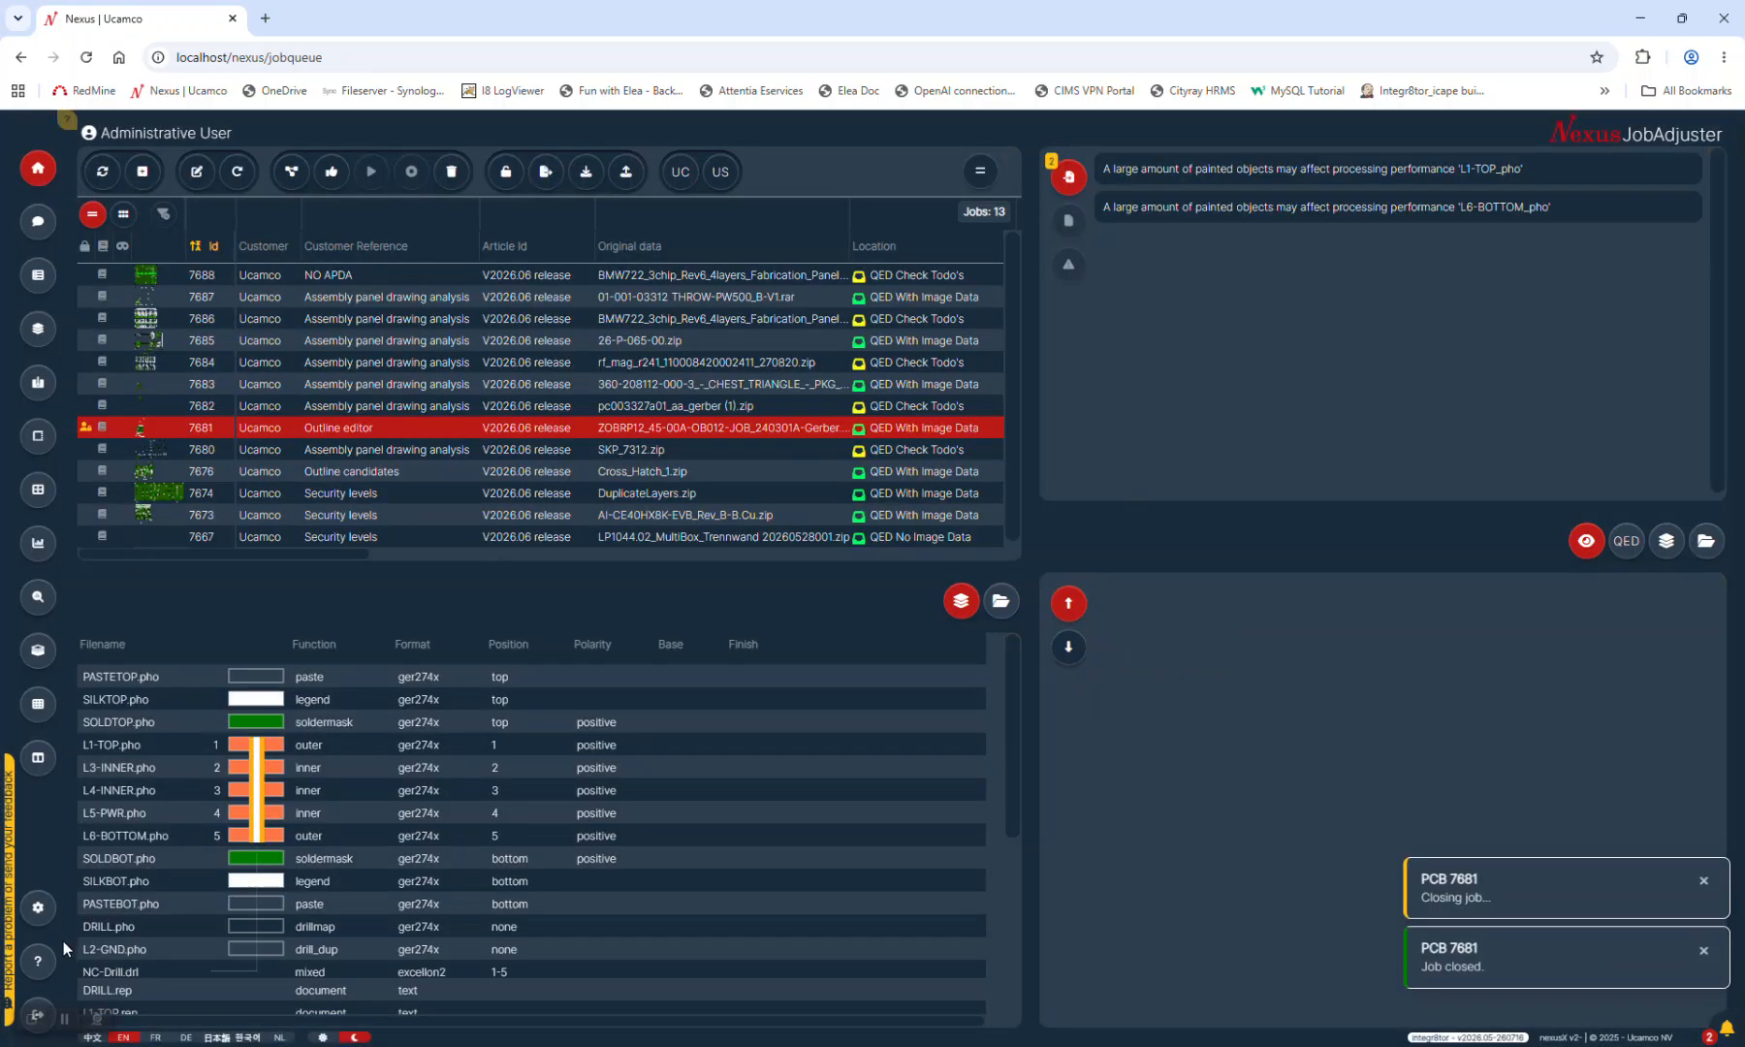
left_click(39, 1010)
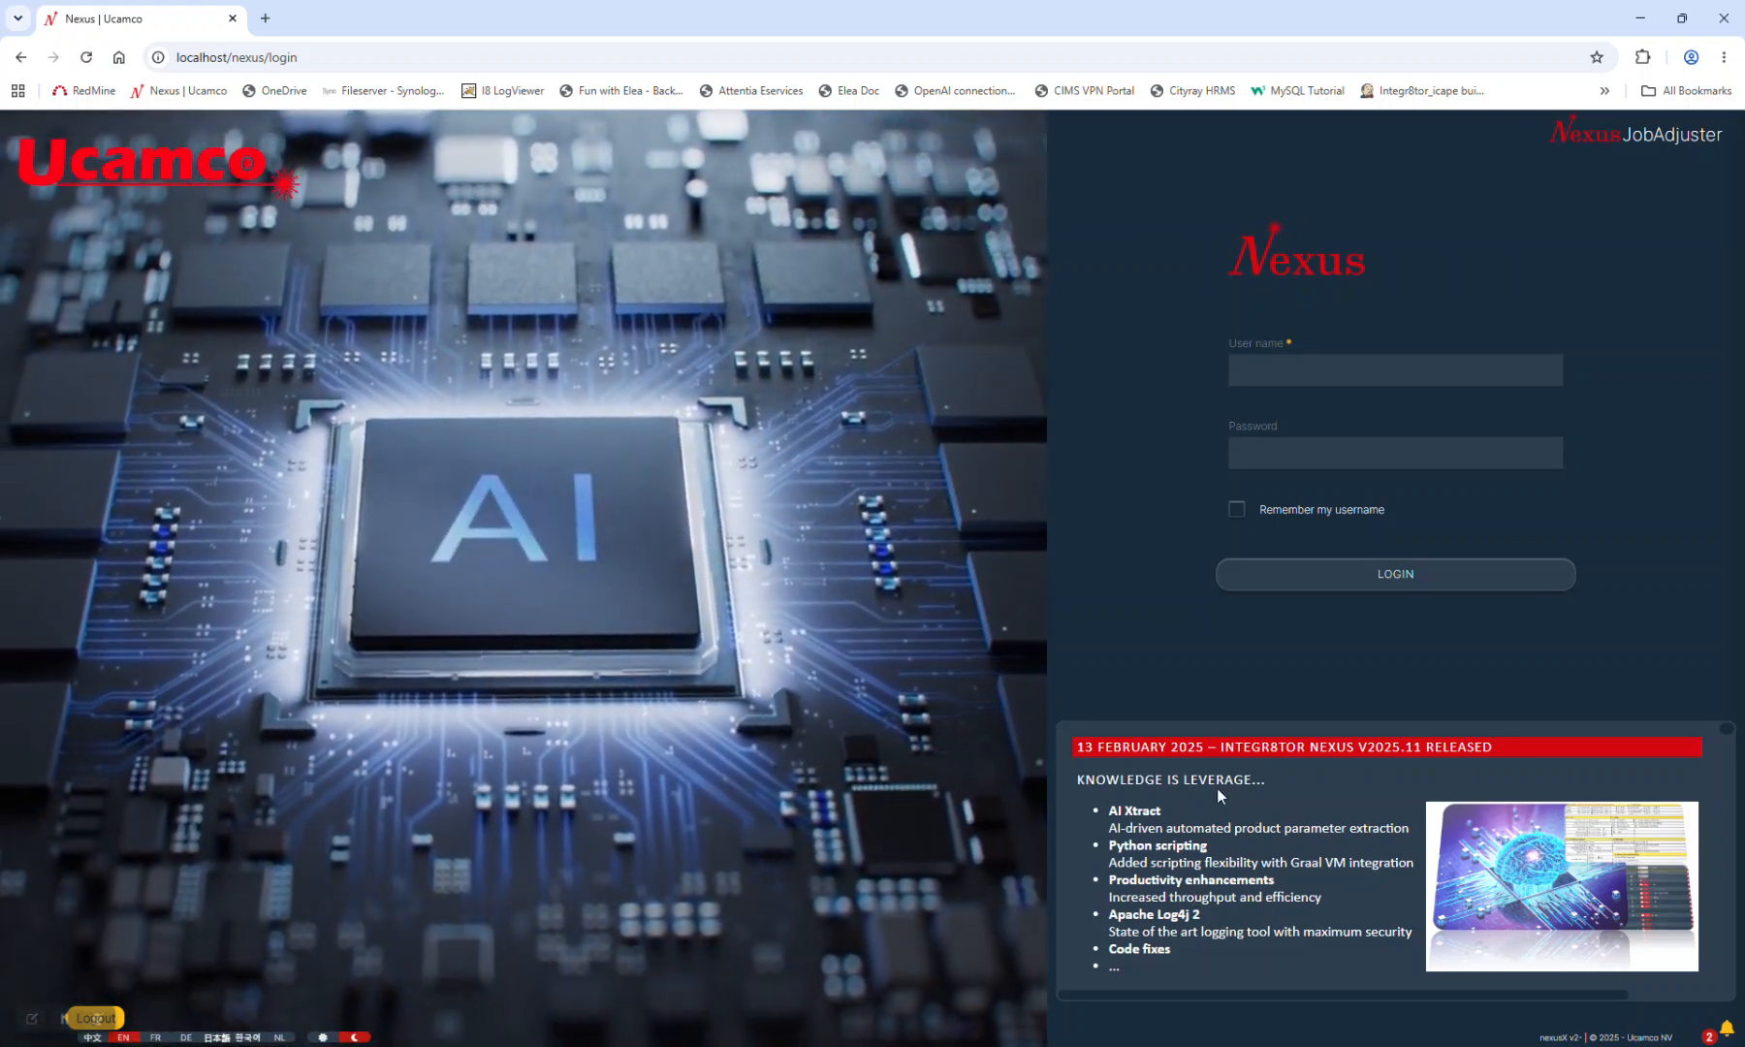
Log back in with the 'admin' user name to reach the 13-job queue
left_click(1303, 367)
type("admin")
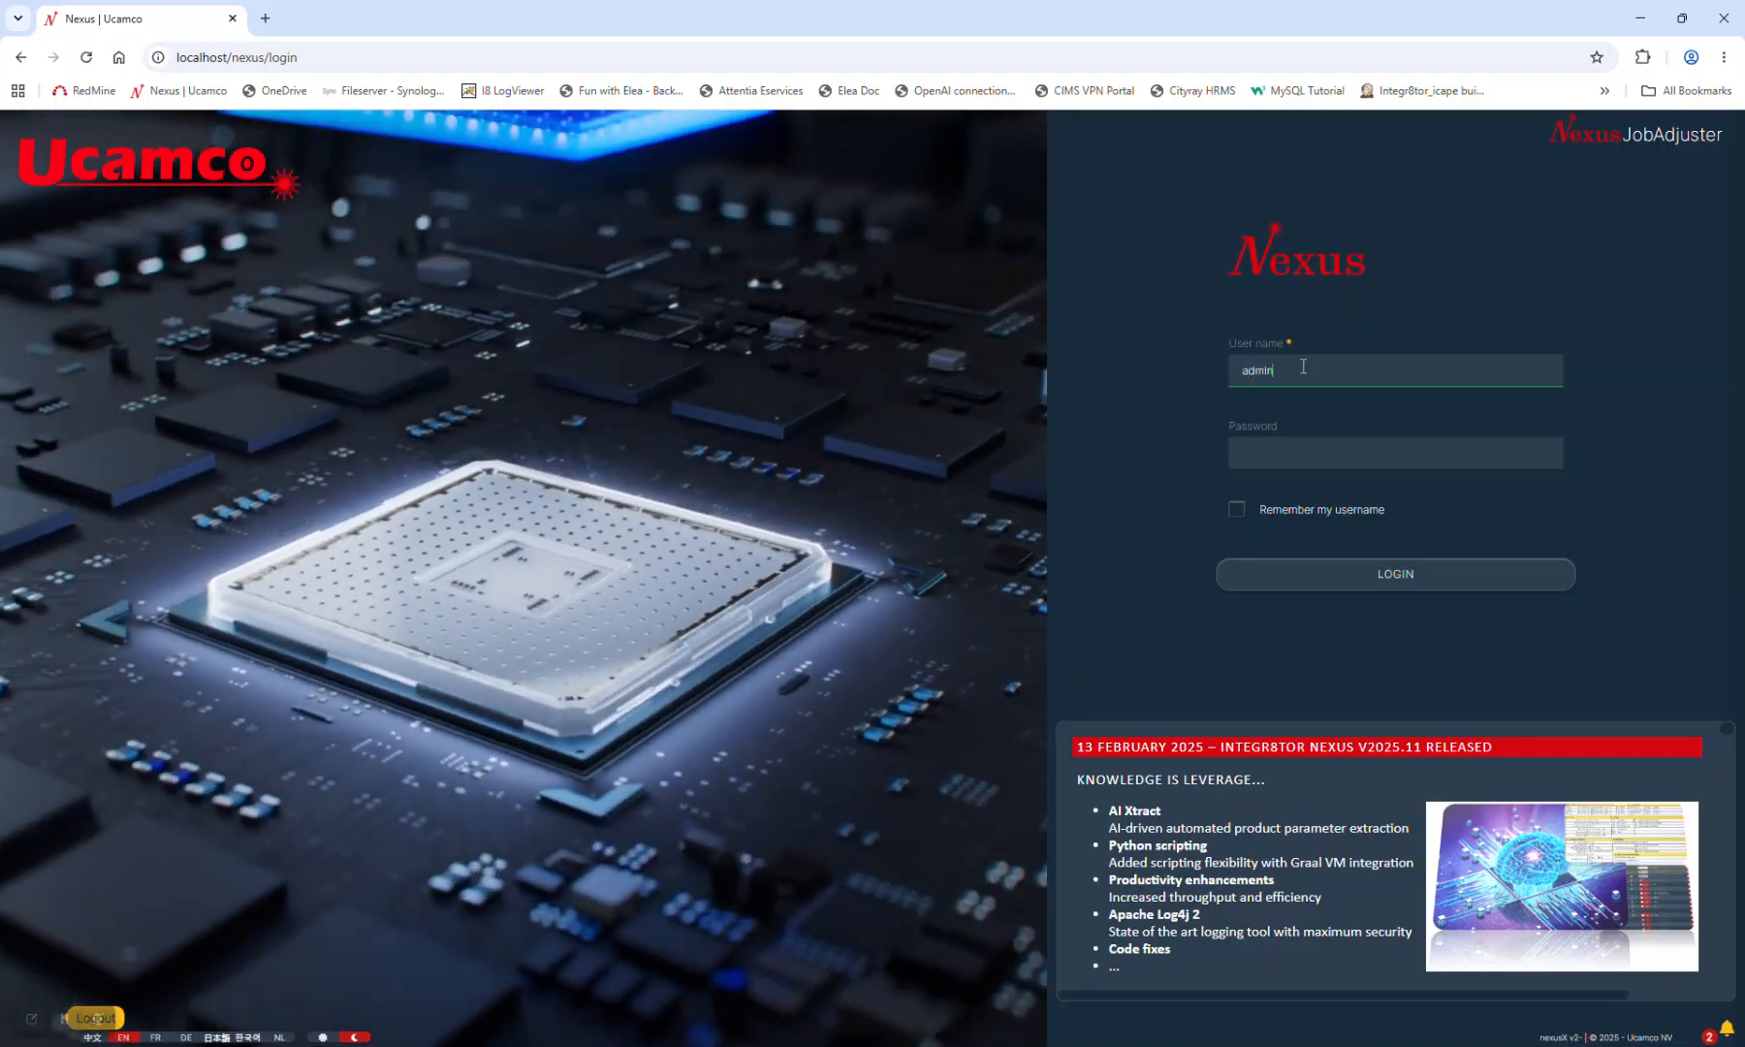
key("Return")
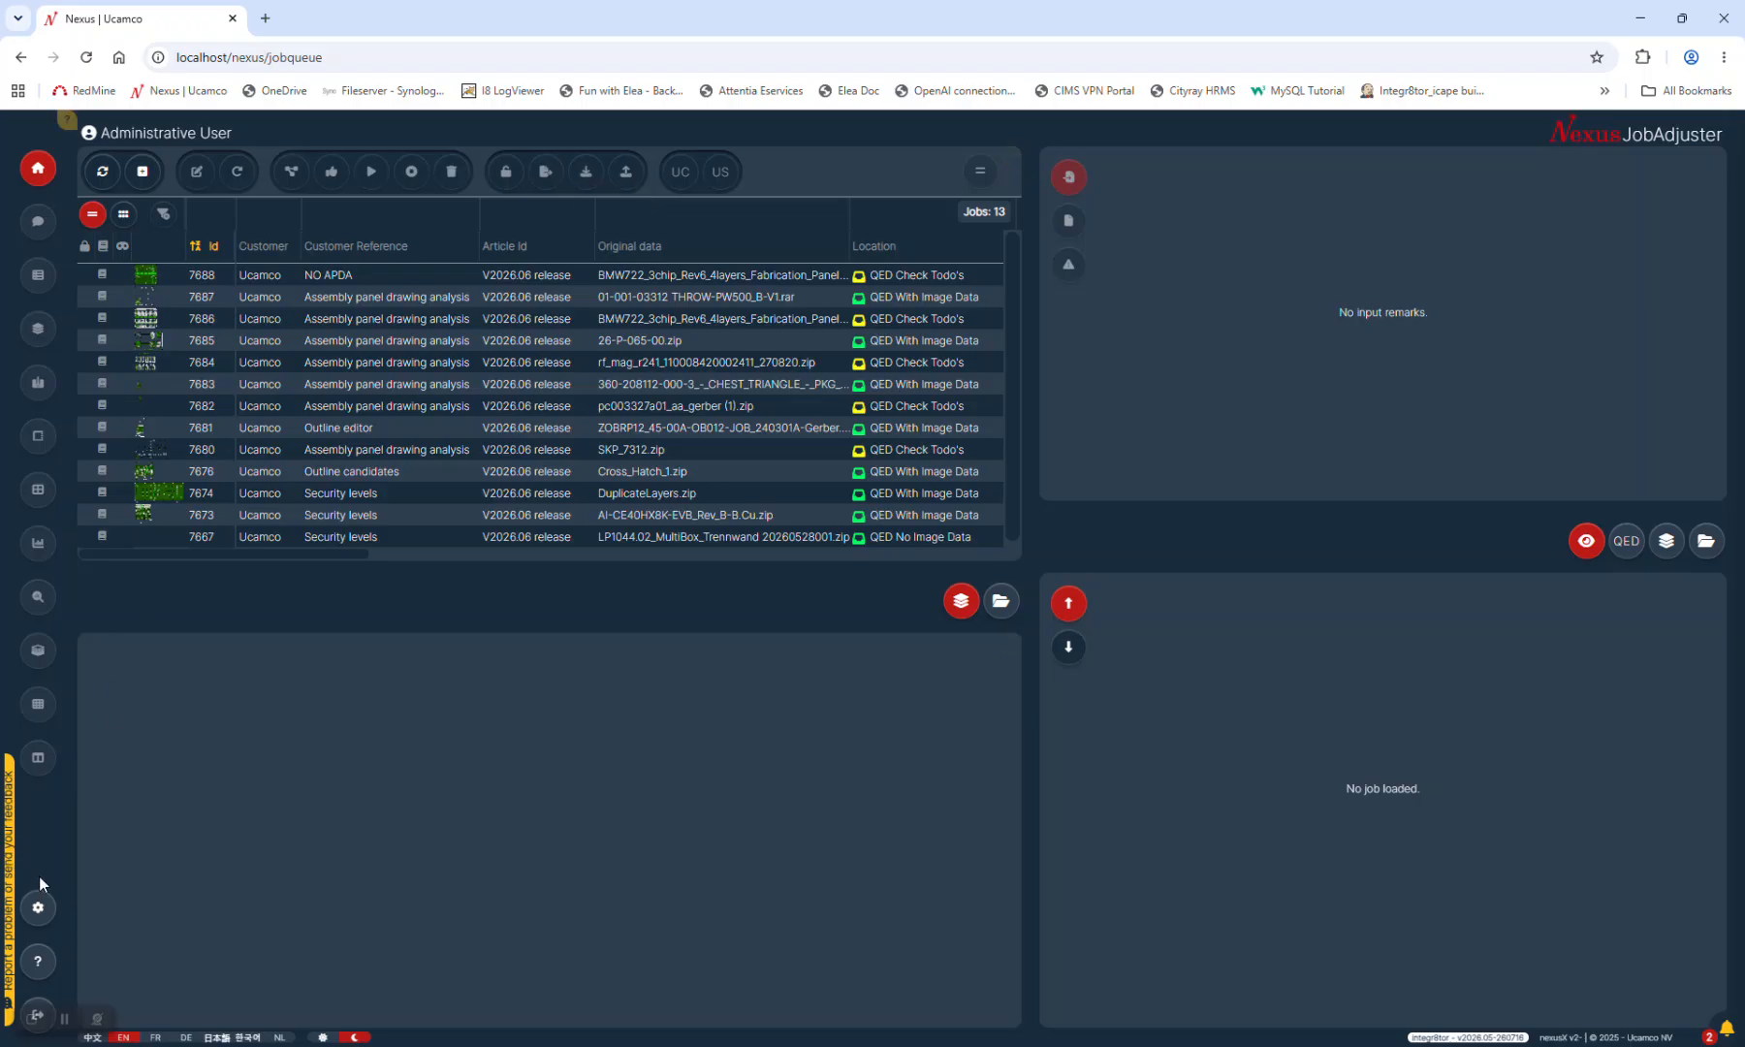
Show job 7688's layer list, plating-check remarks and panel preview, then open Settings
left_click(697, 280)
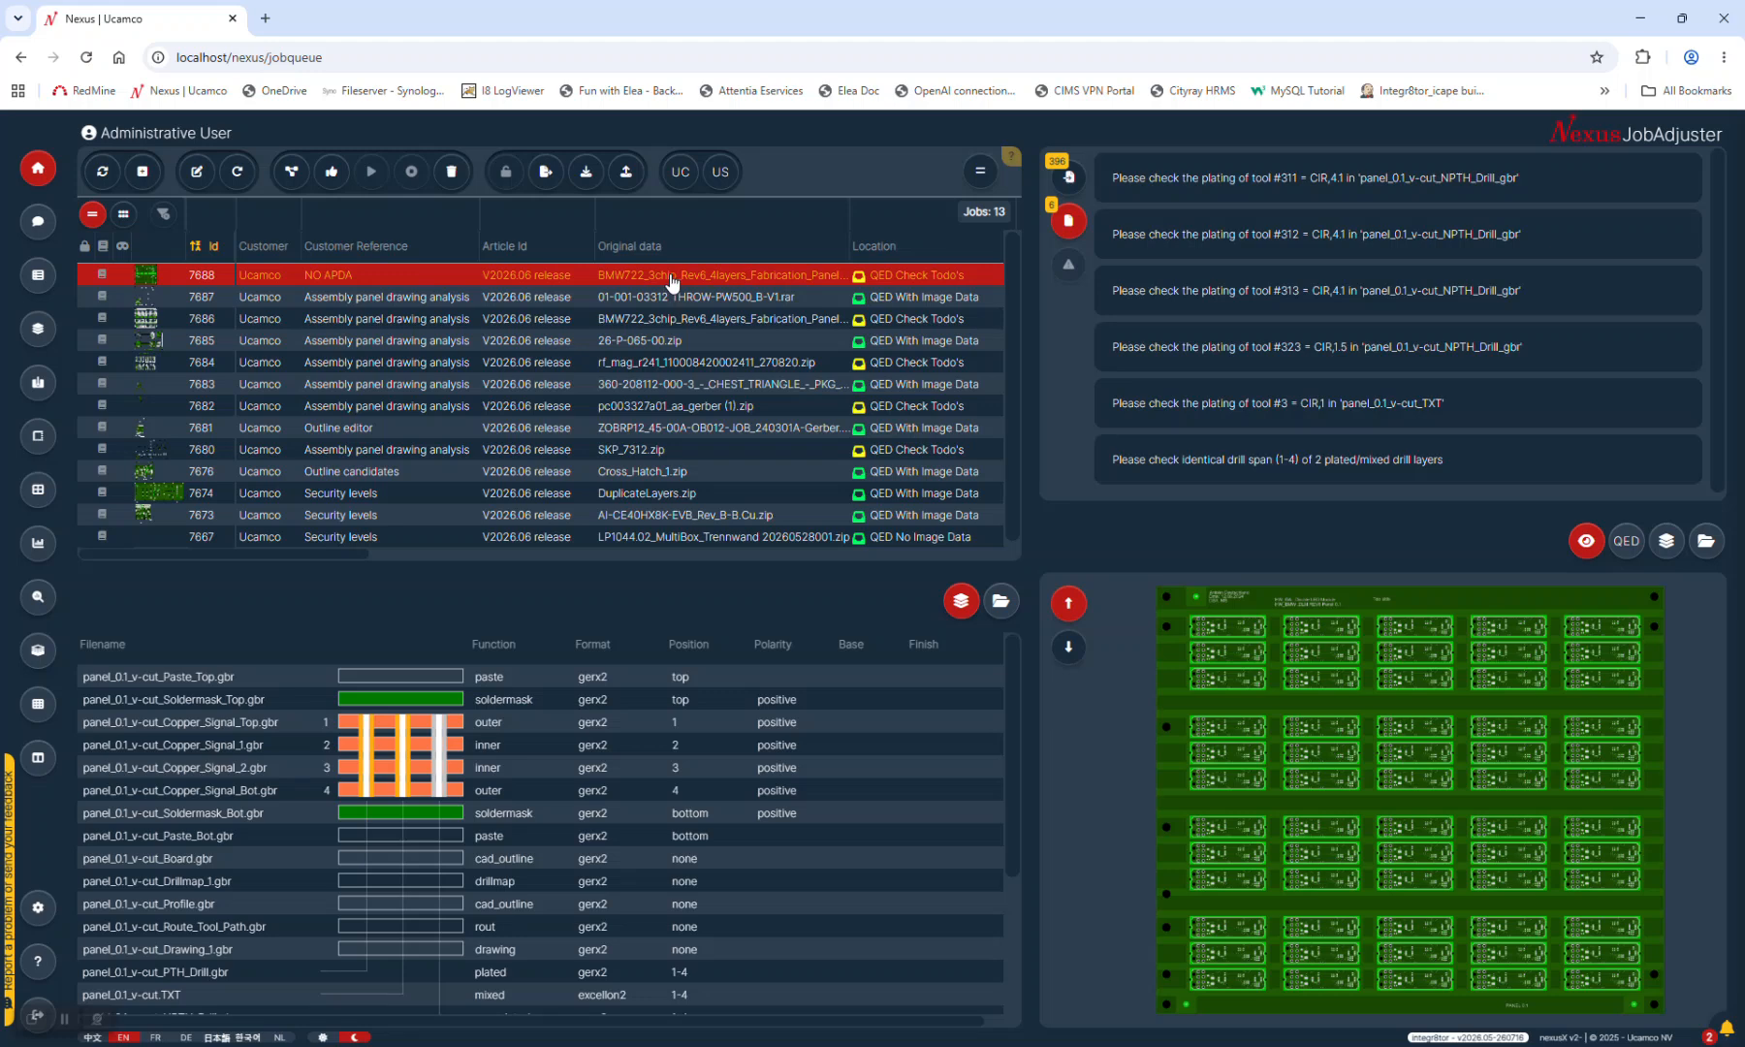
left_click(36, 907)
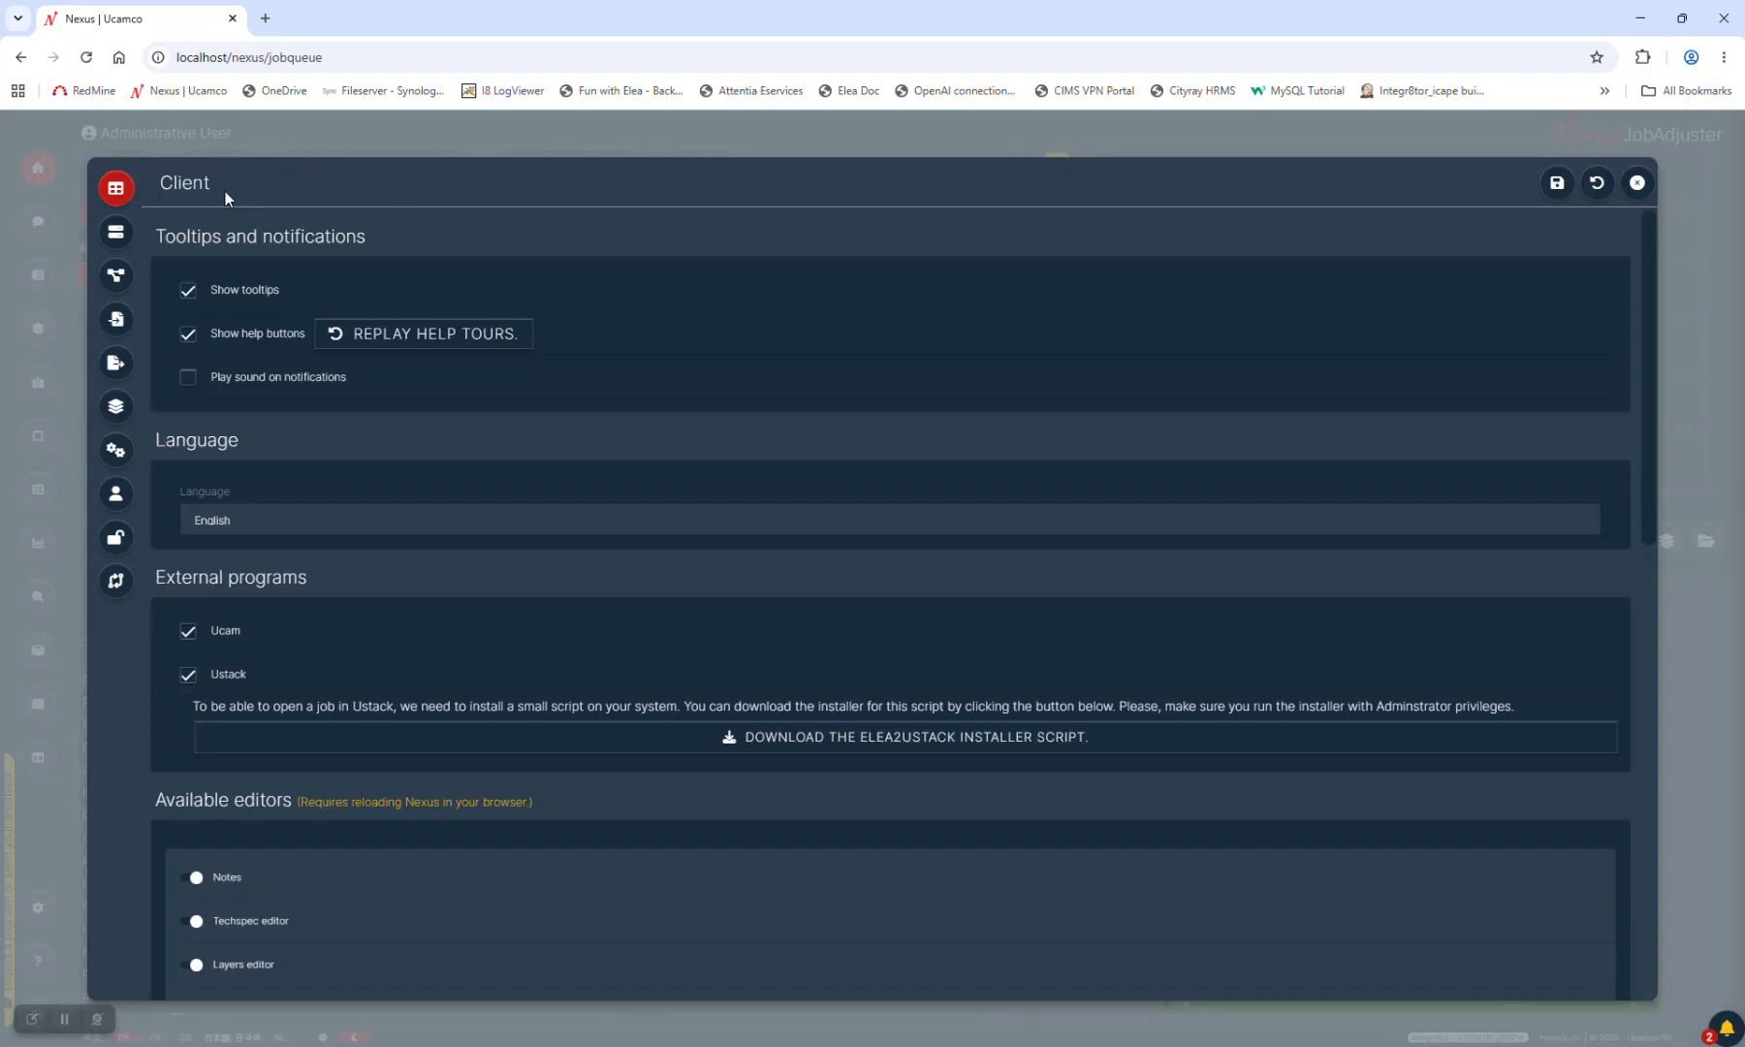
In Output settings, start a new download entry, browse output types, cancel it, and close settings
left_click(117, 364)
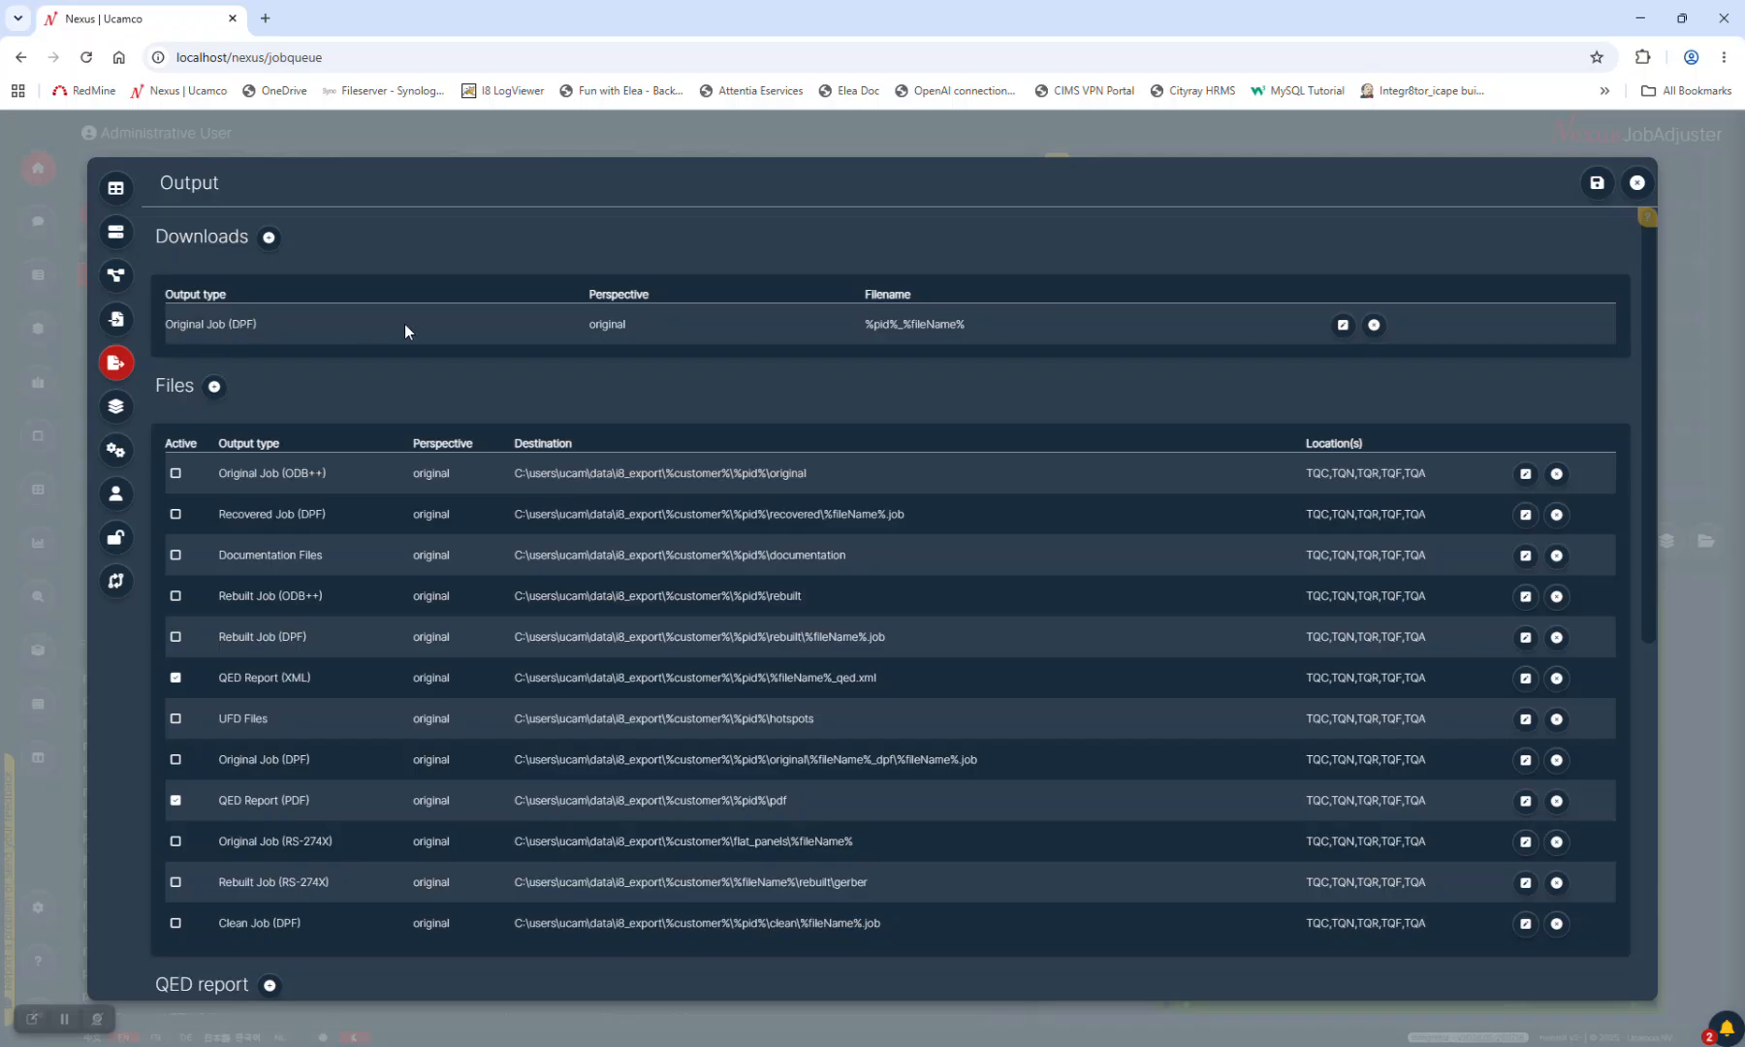
left_click(268, 237)
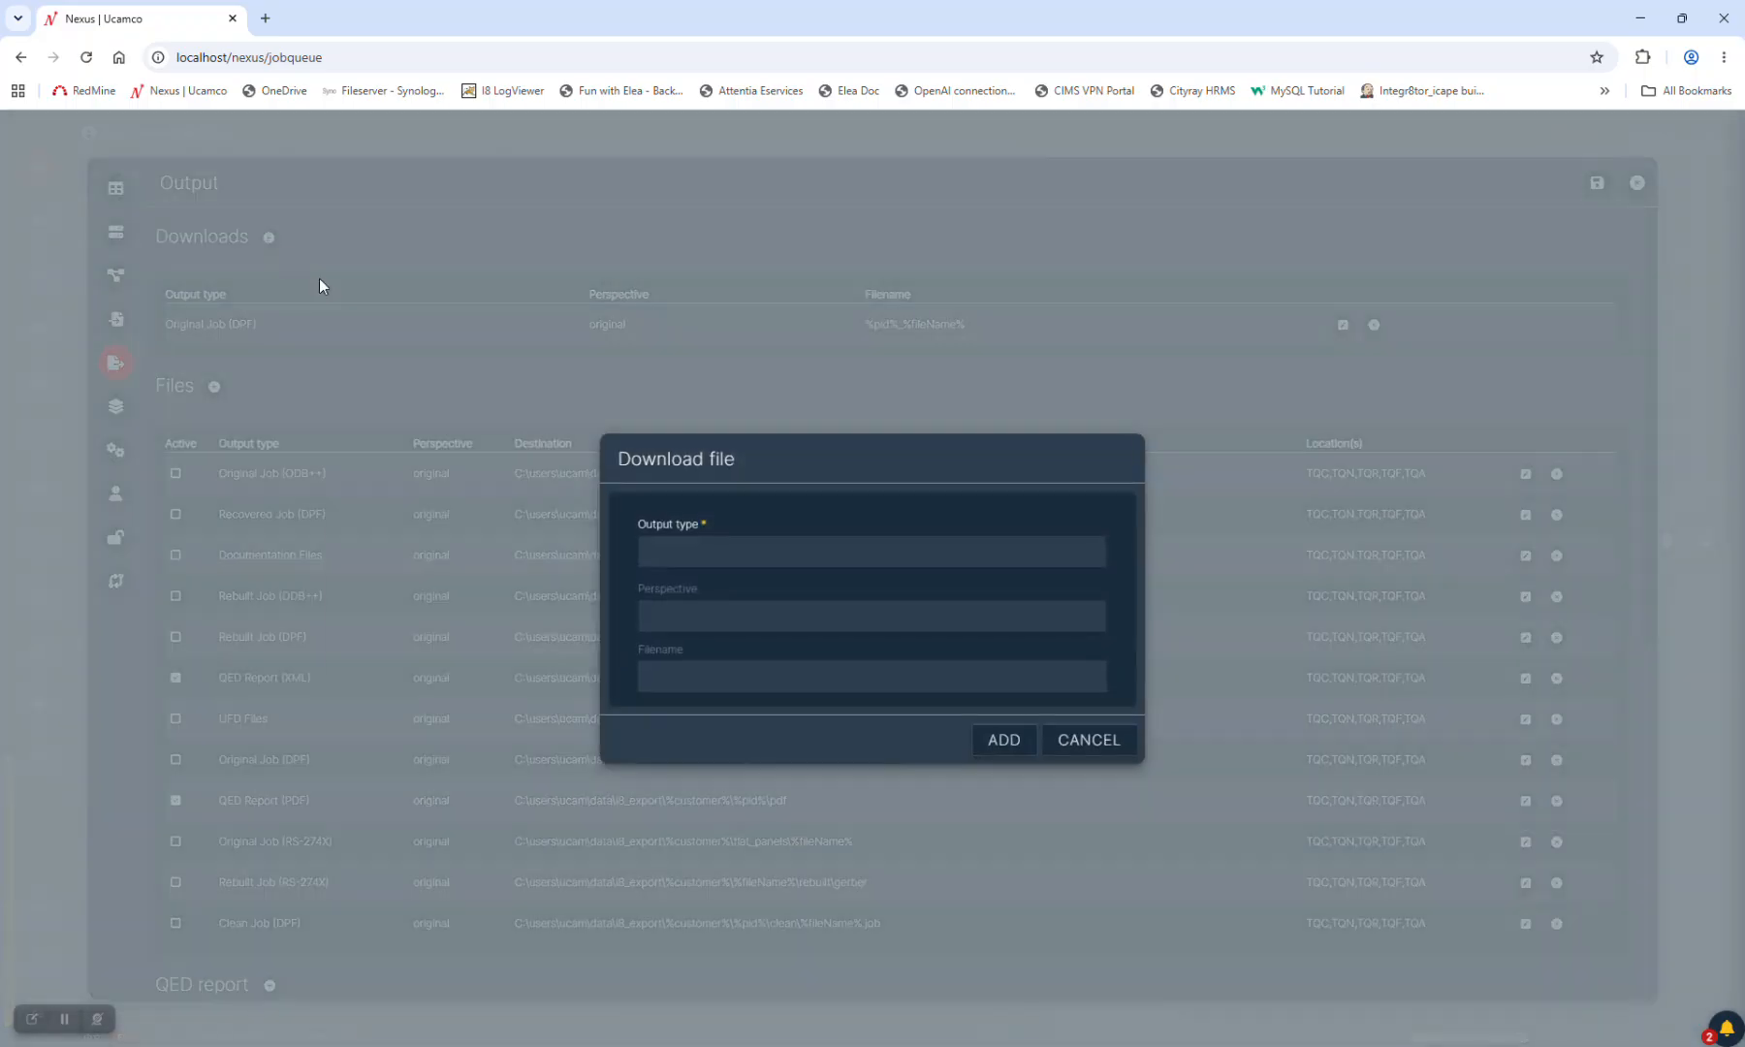
left_click(932, 553)
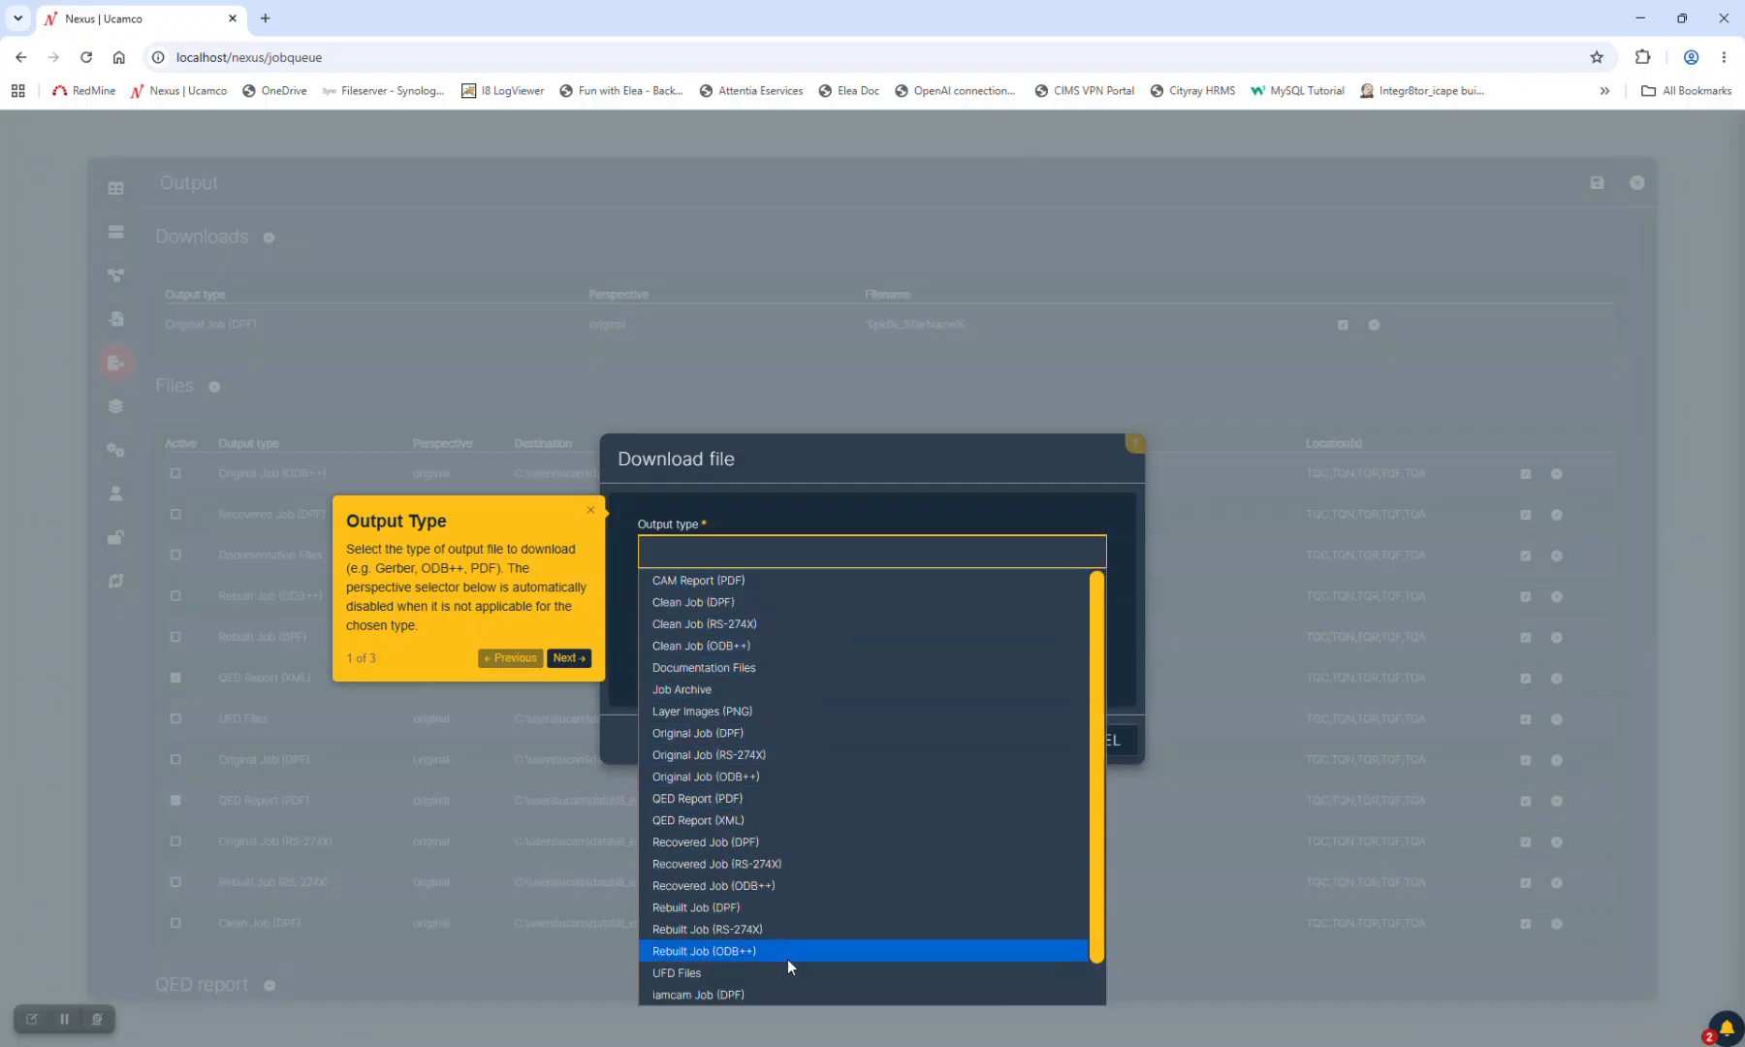
left_click(838, 449)
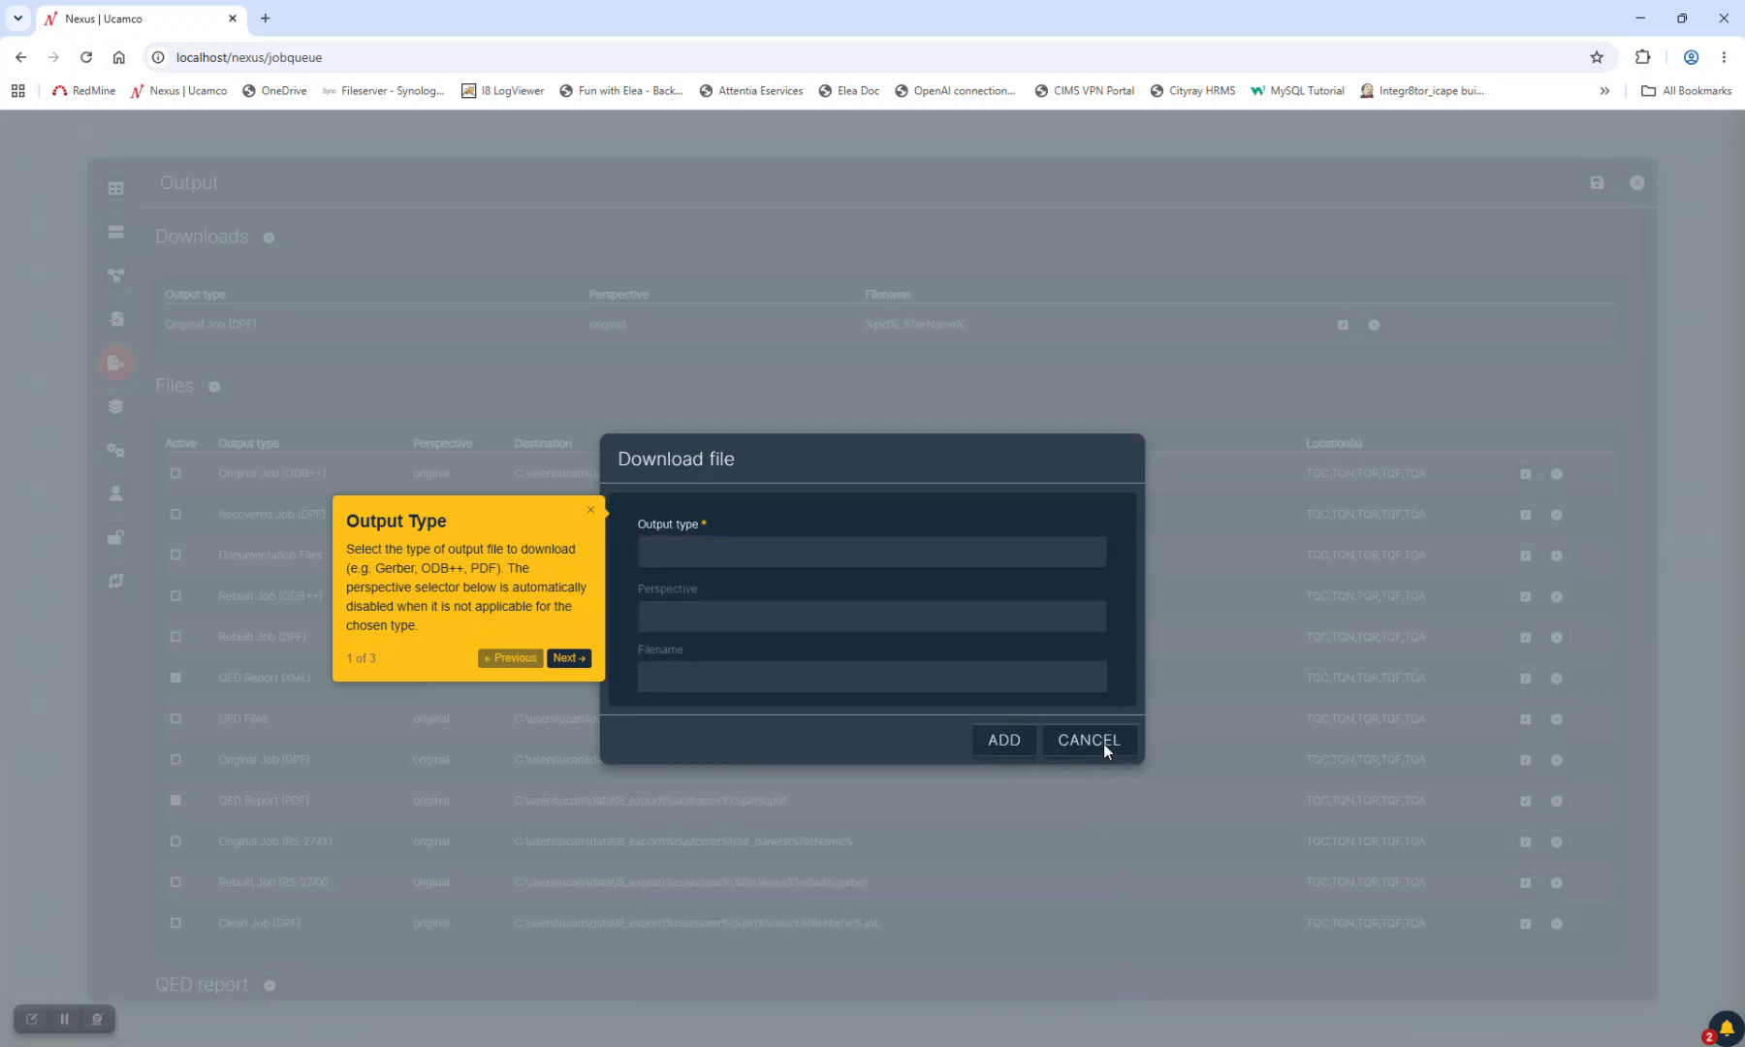
left_click(591, 511)
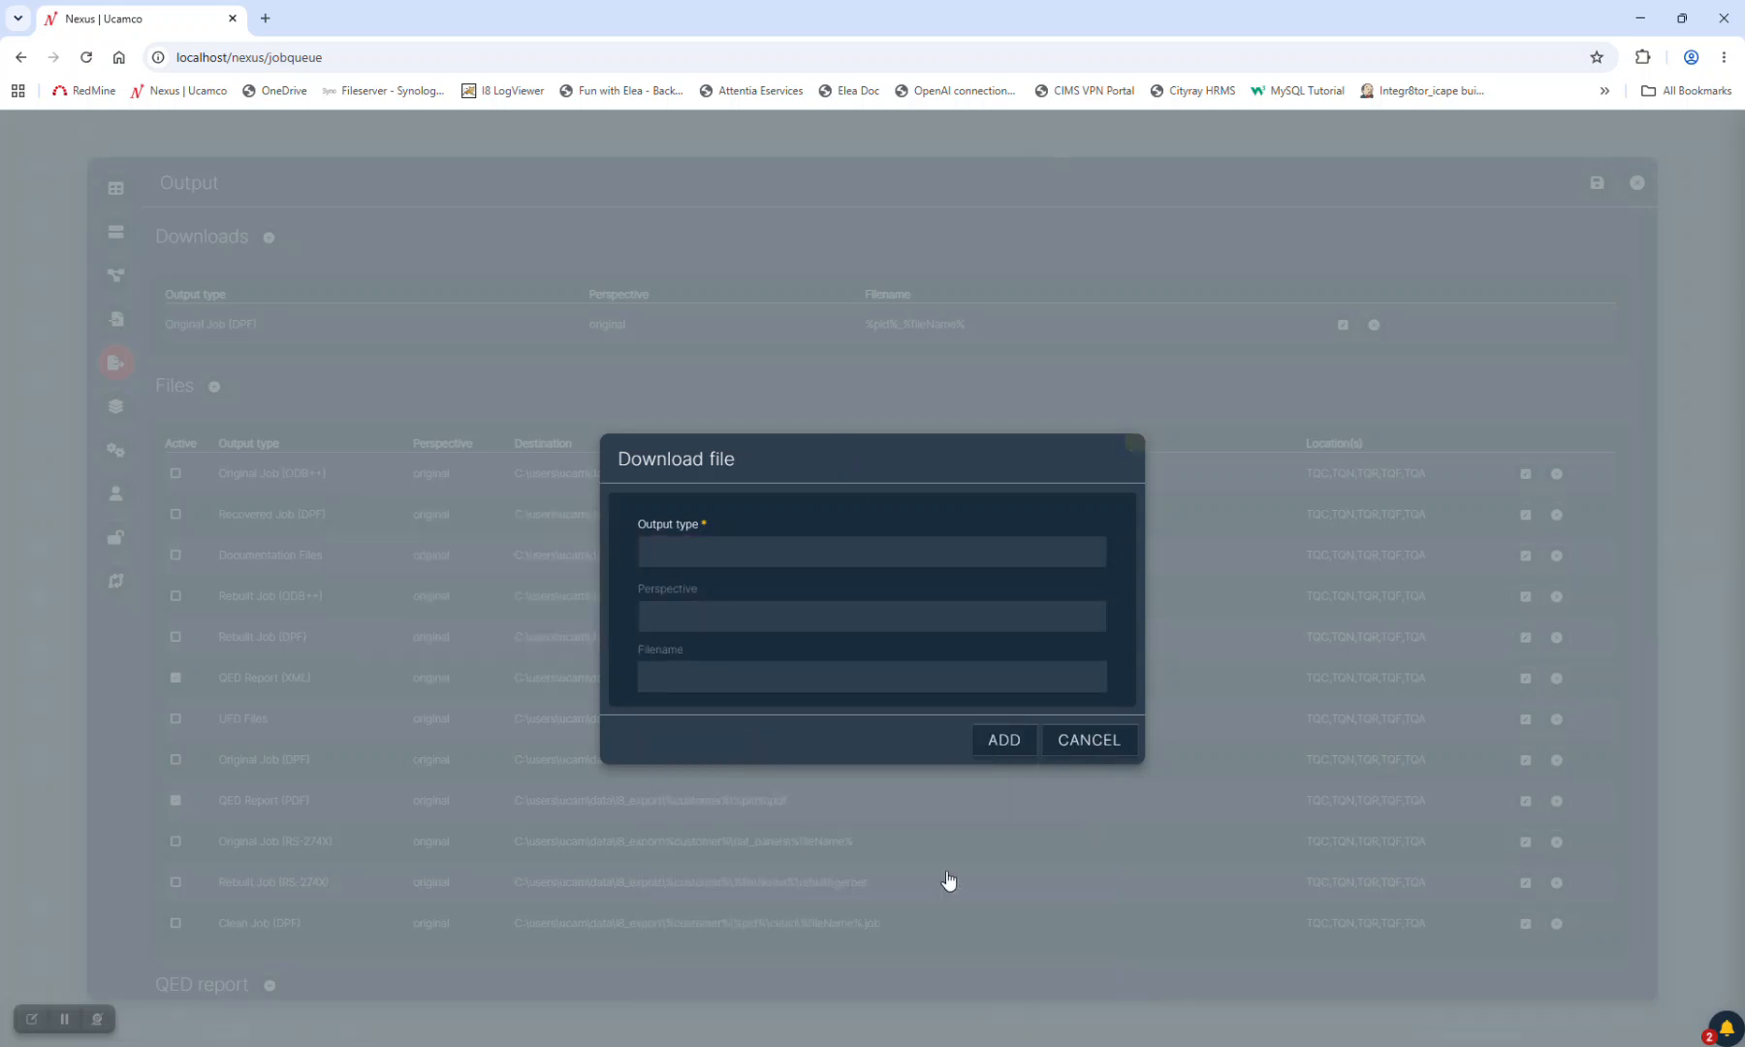
left_click(1101, 743)
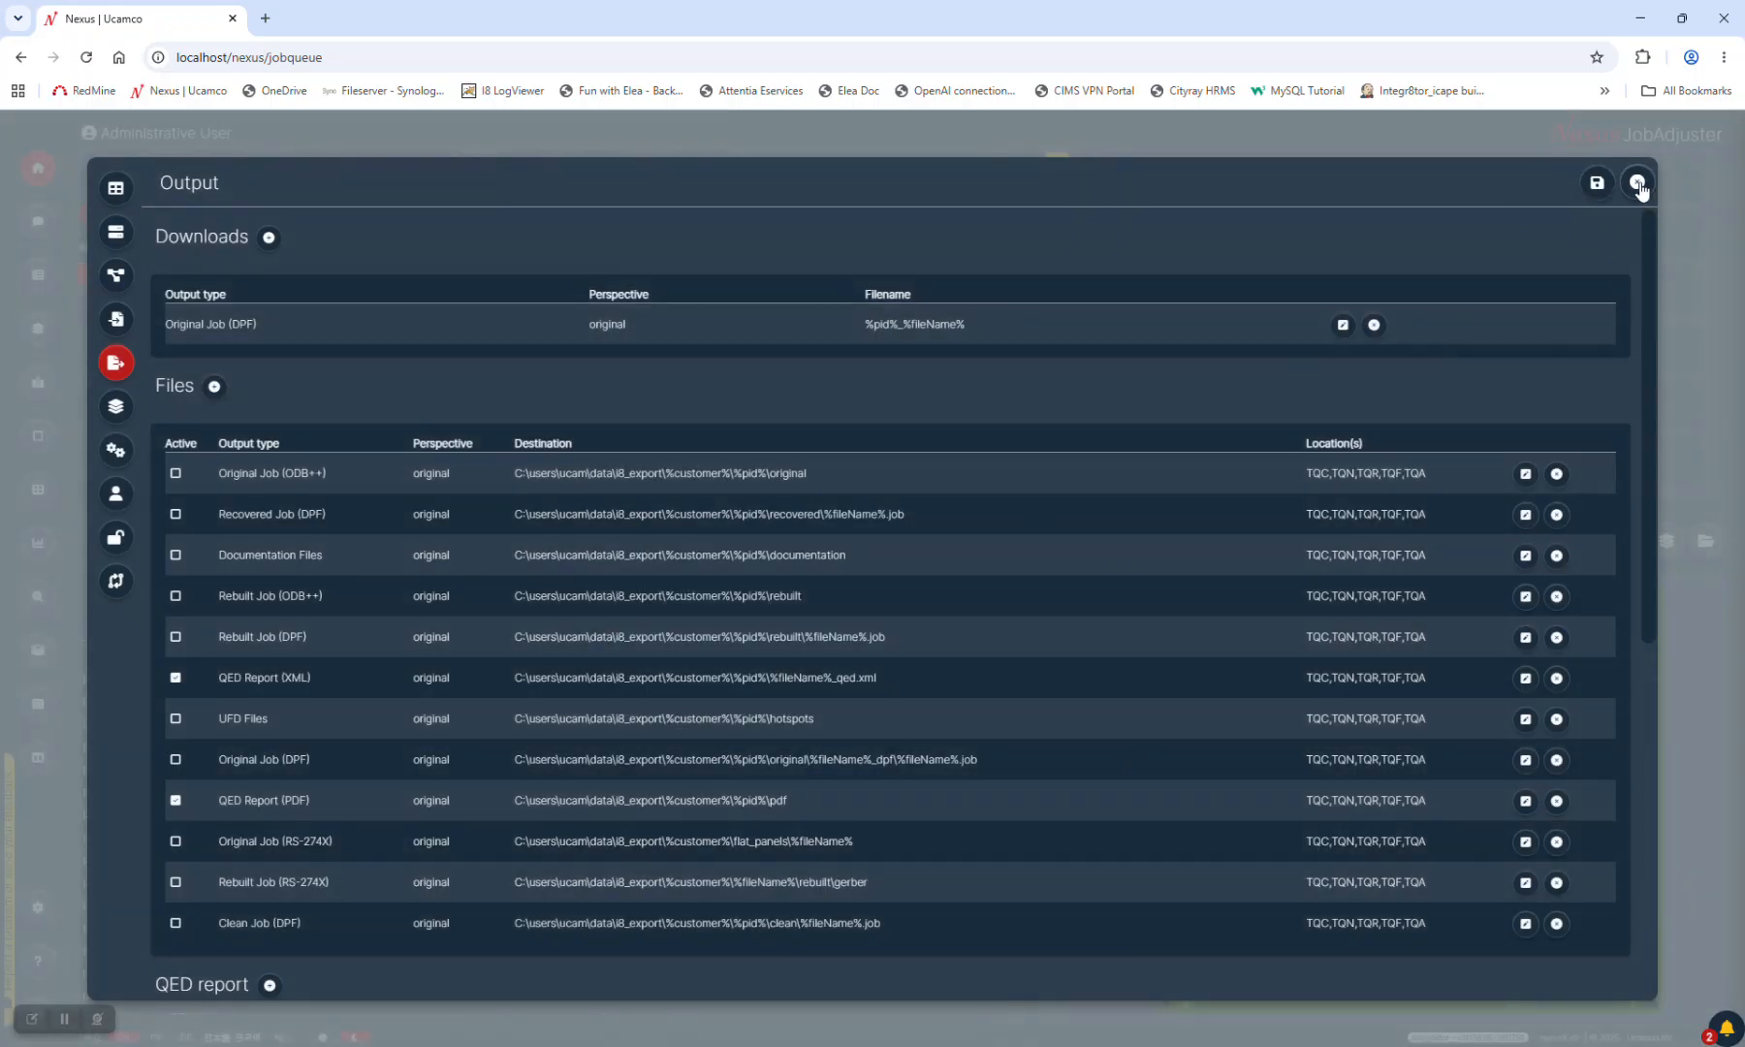
left_click(1637, 184)
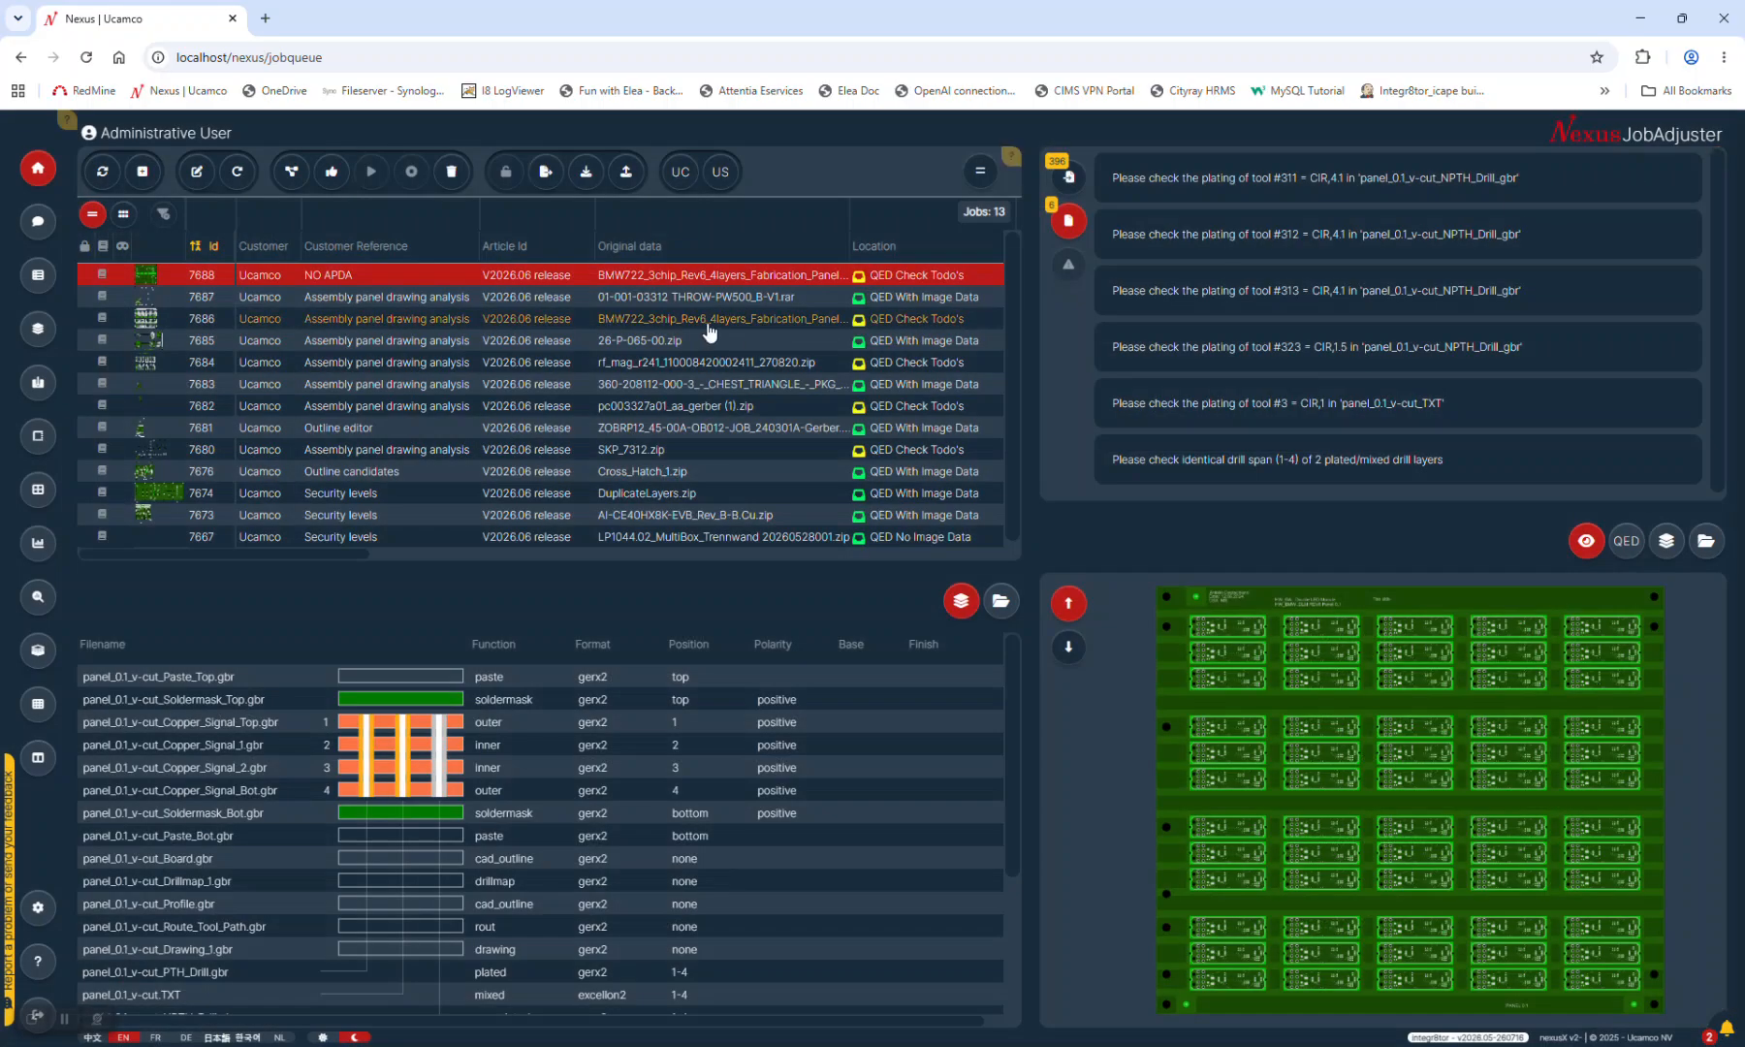
In Users settings, toggle 'Force password change' on and off, then close, discarding the changes
left_click(37, 908)
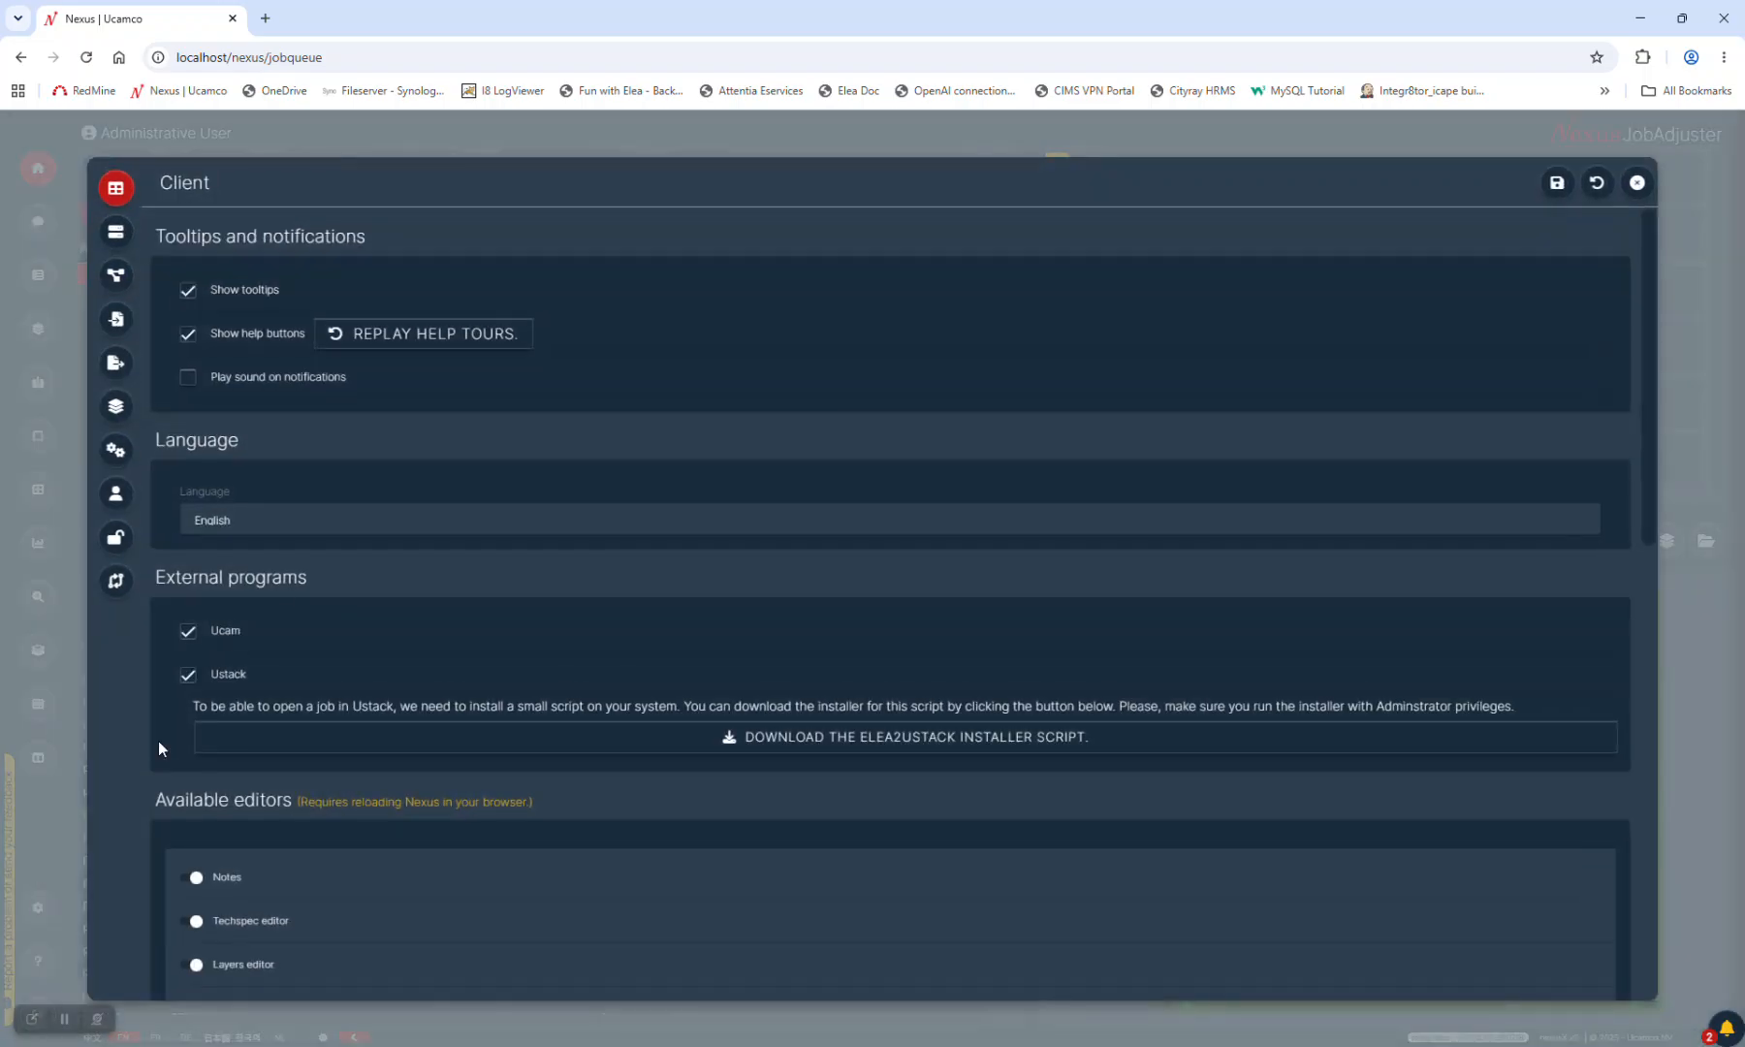
left_click(117, 496)
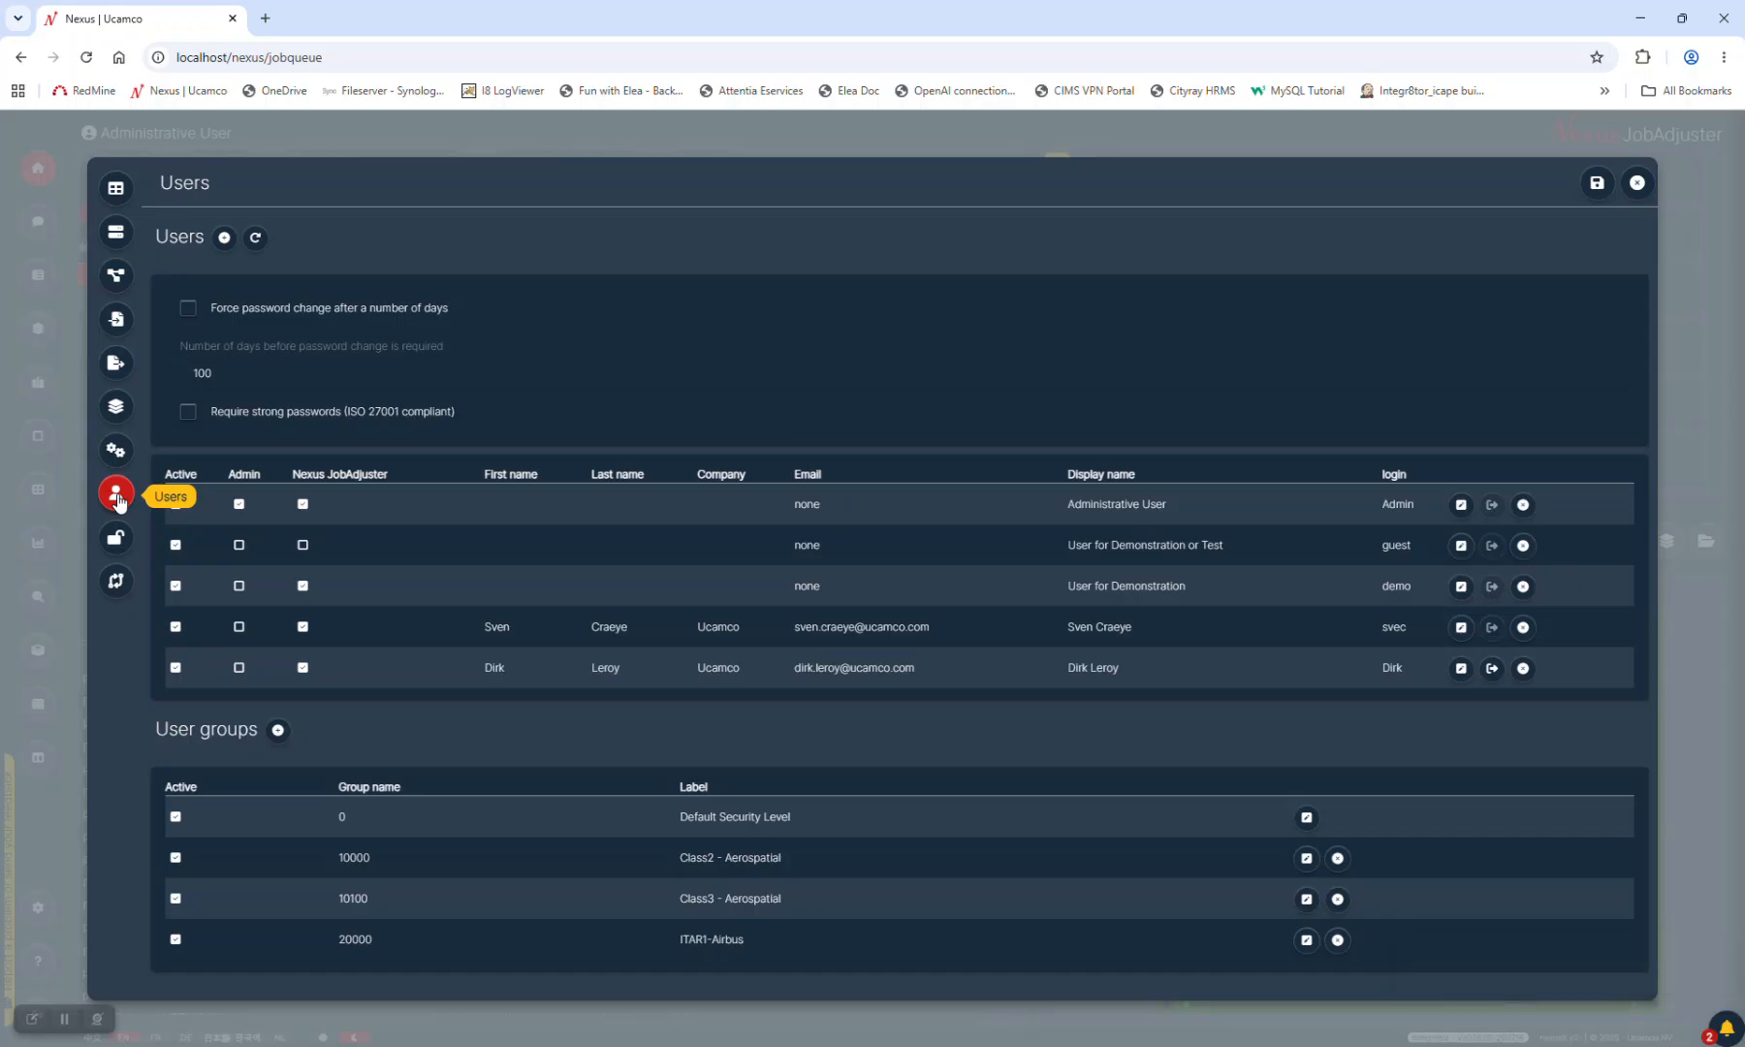
left_click(190, 310)
left_click(189, 310)
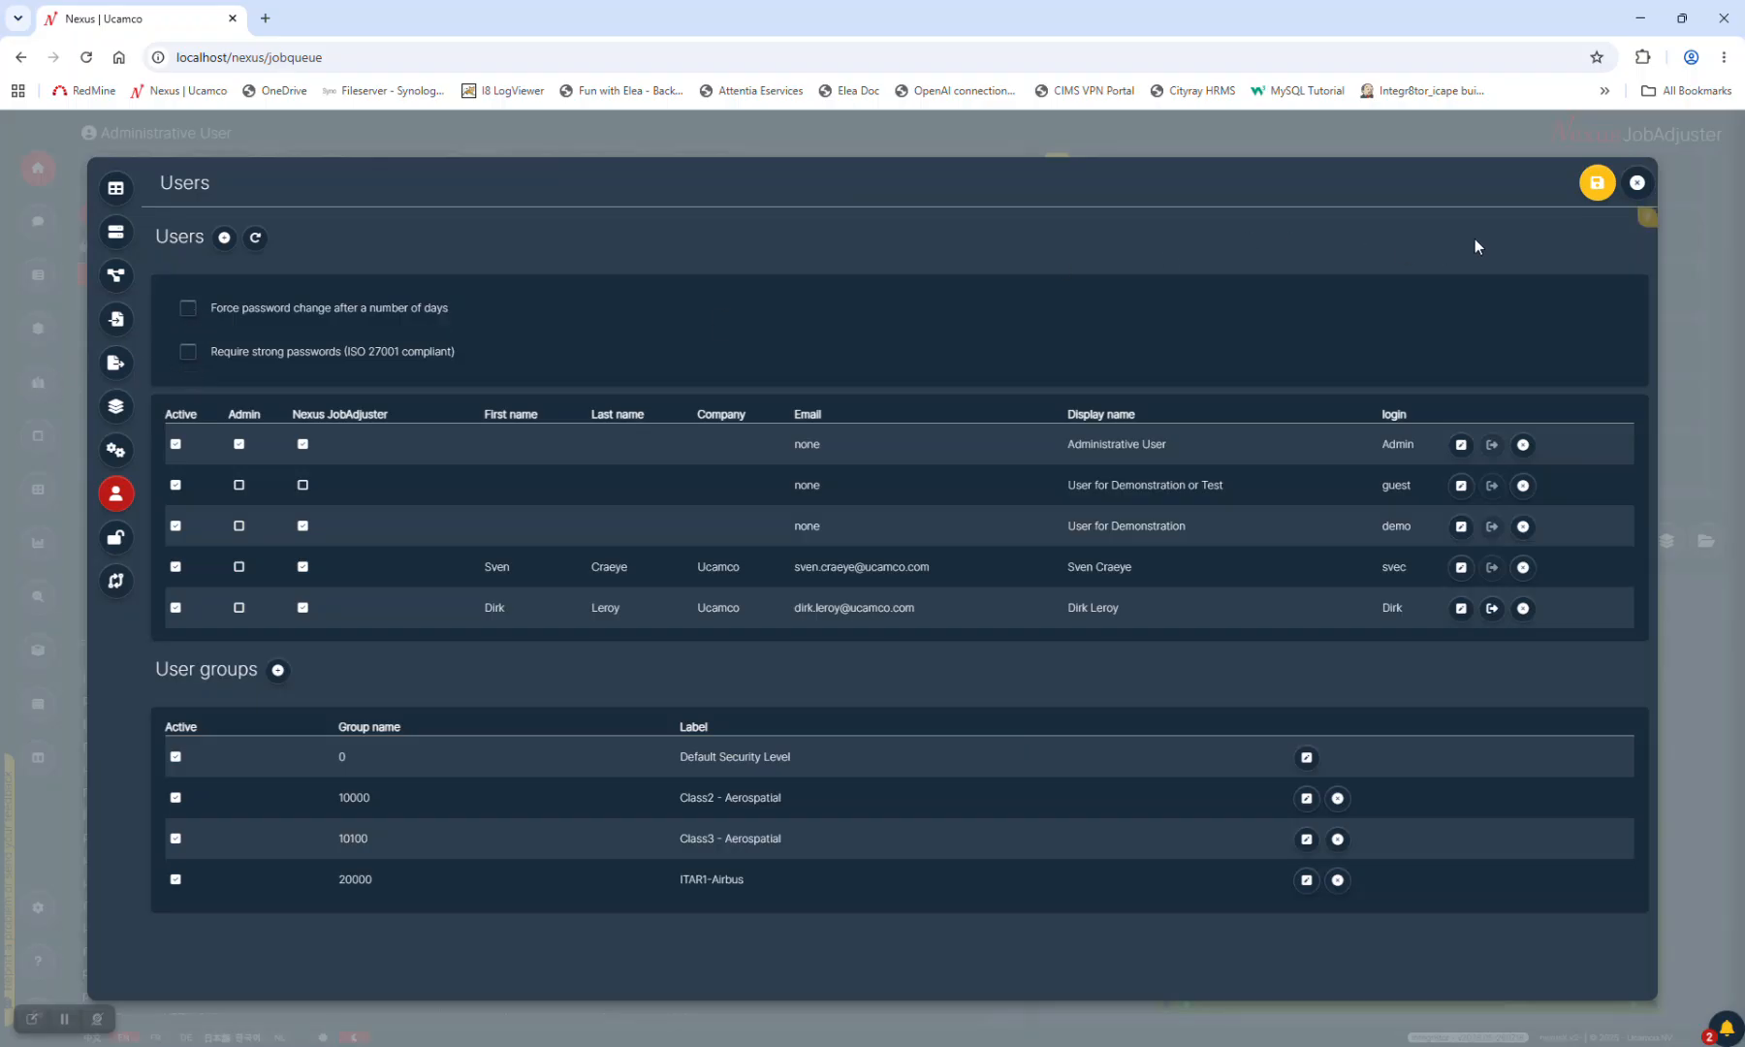
left_click(1637, 185)
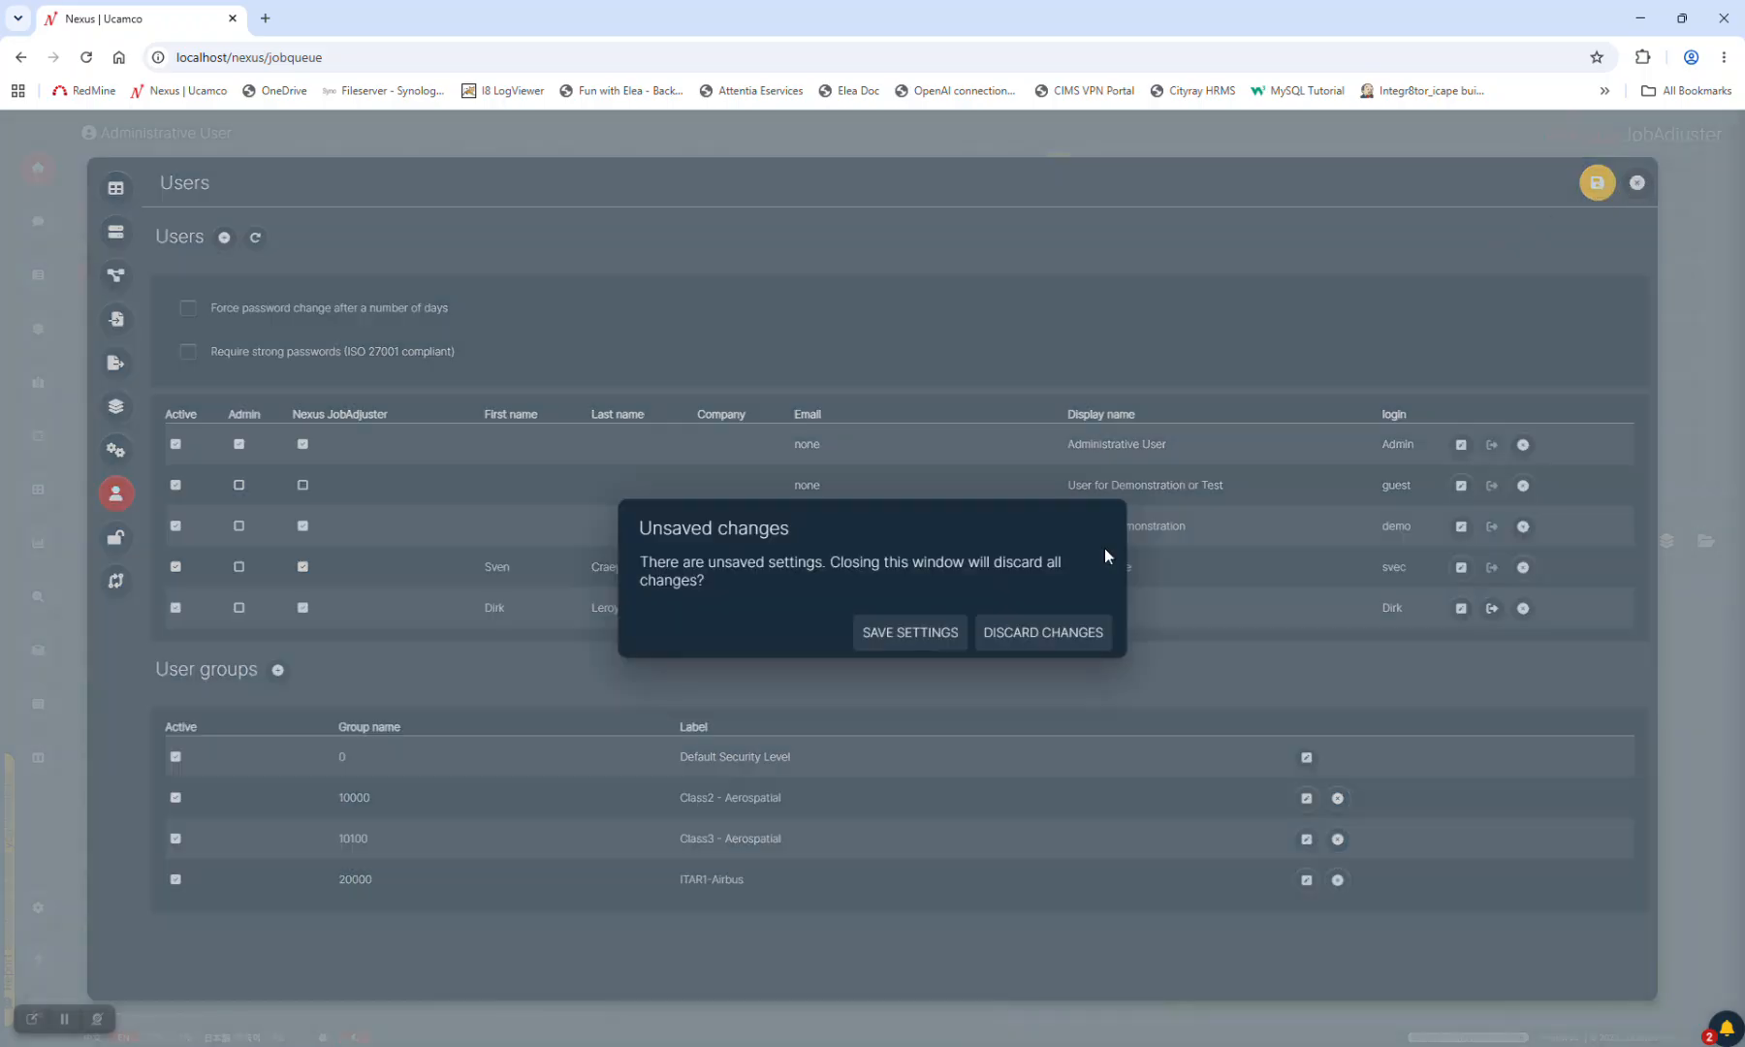
left_click(1059, 635)
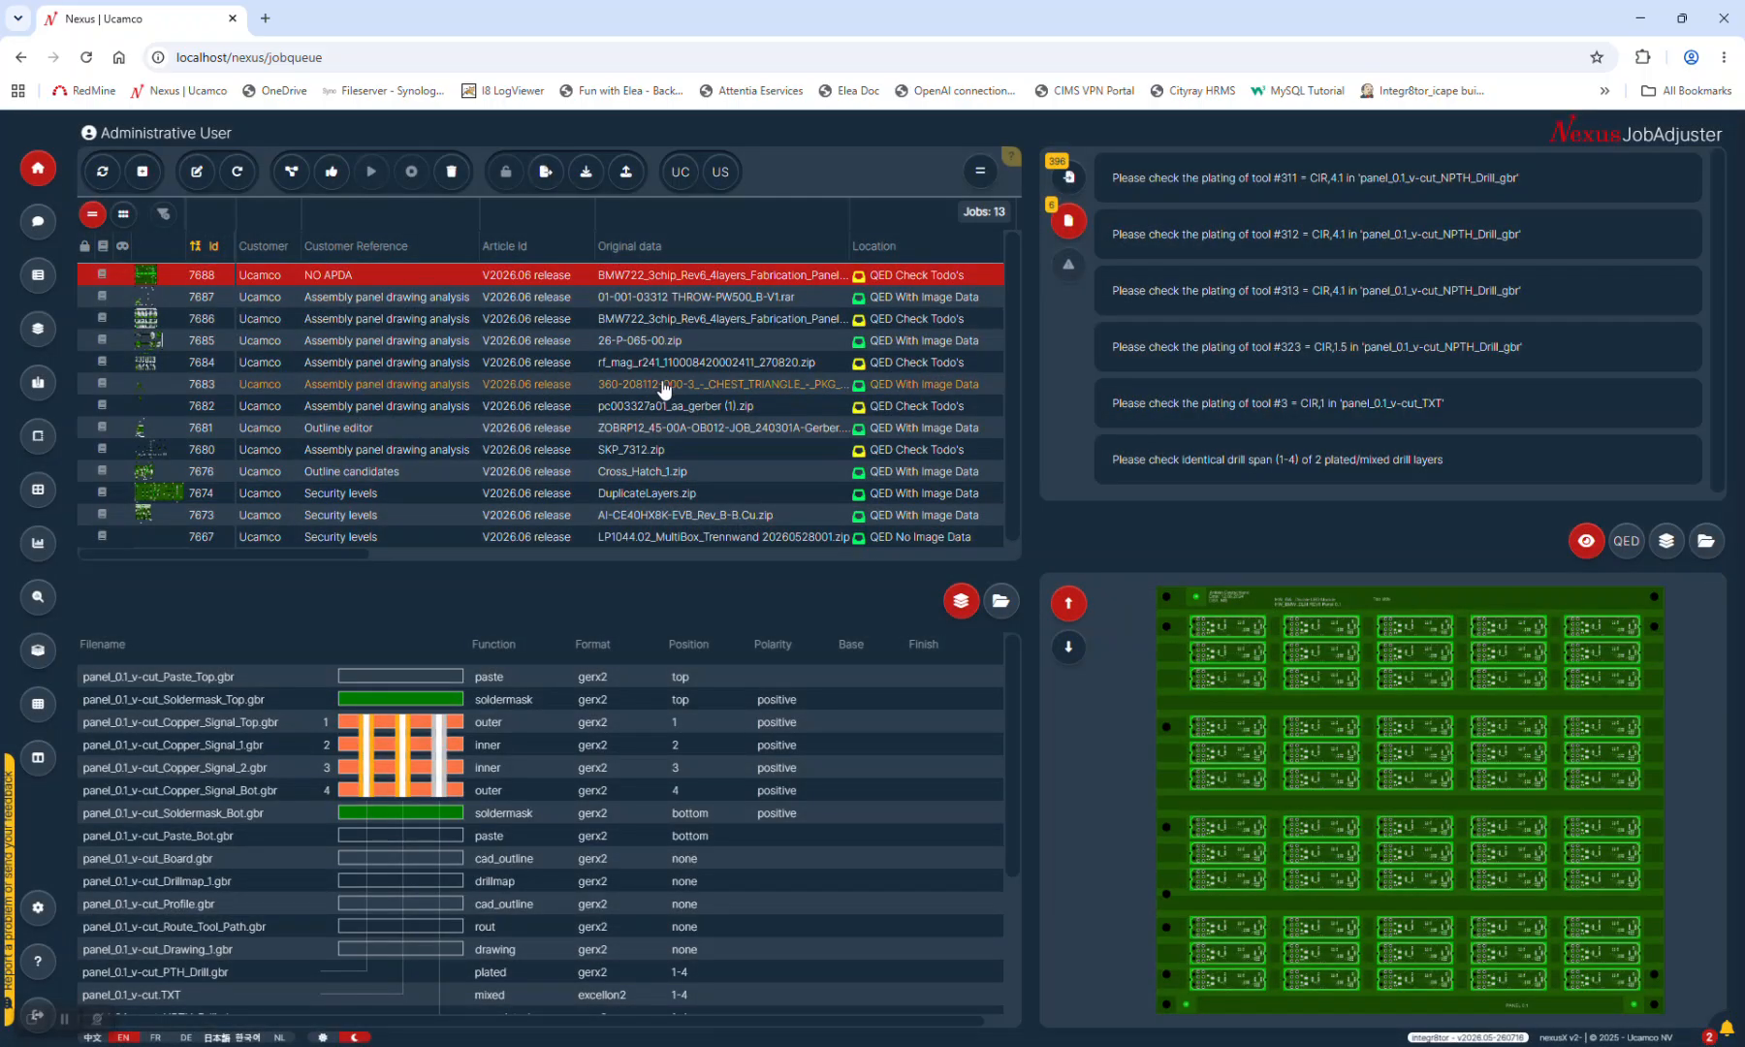
left_click(320, 322)
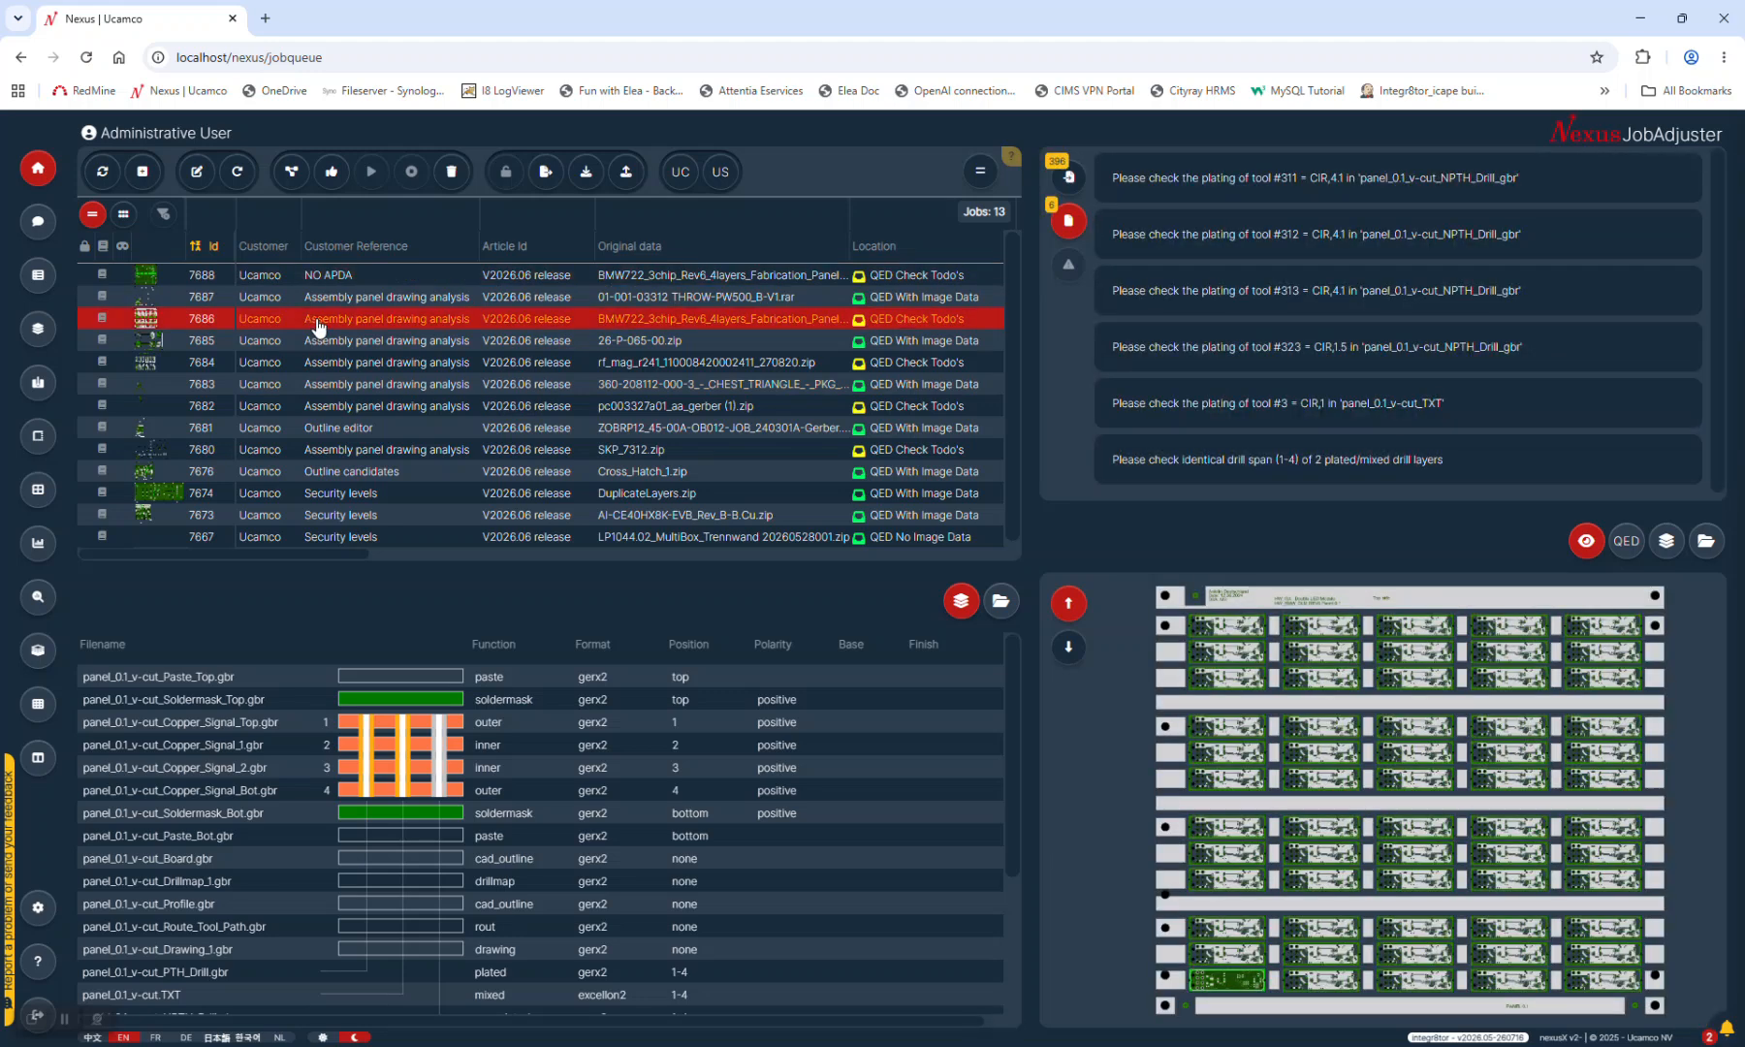
left_click(143, 174)
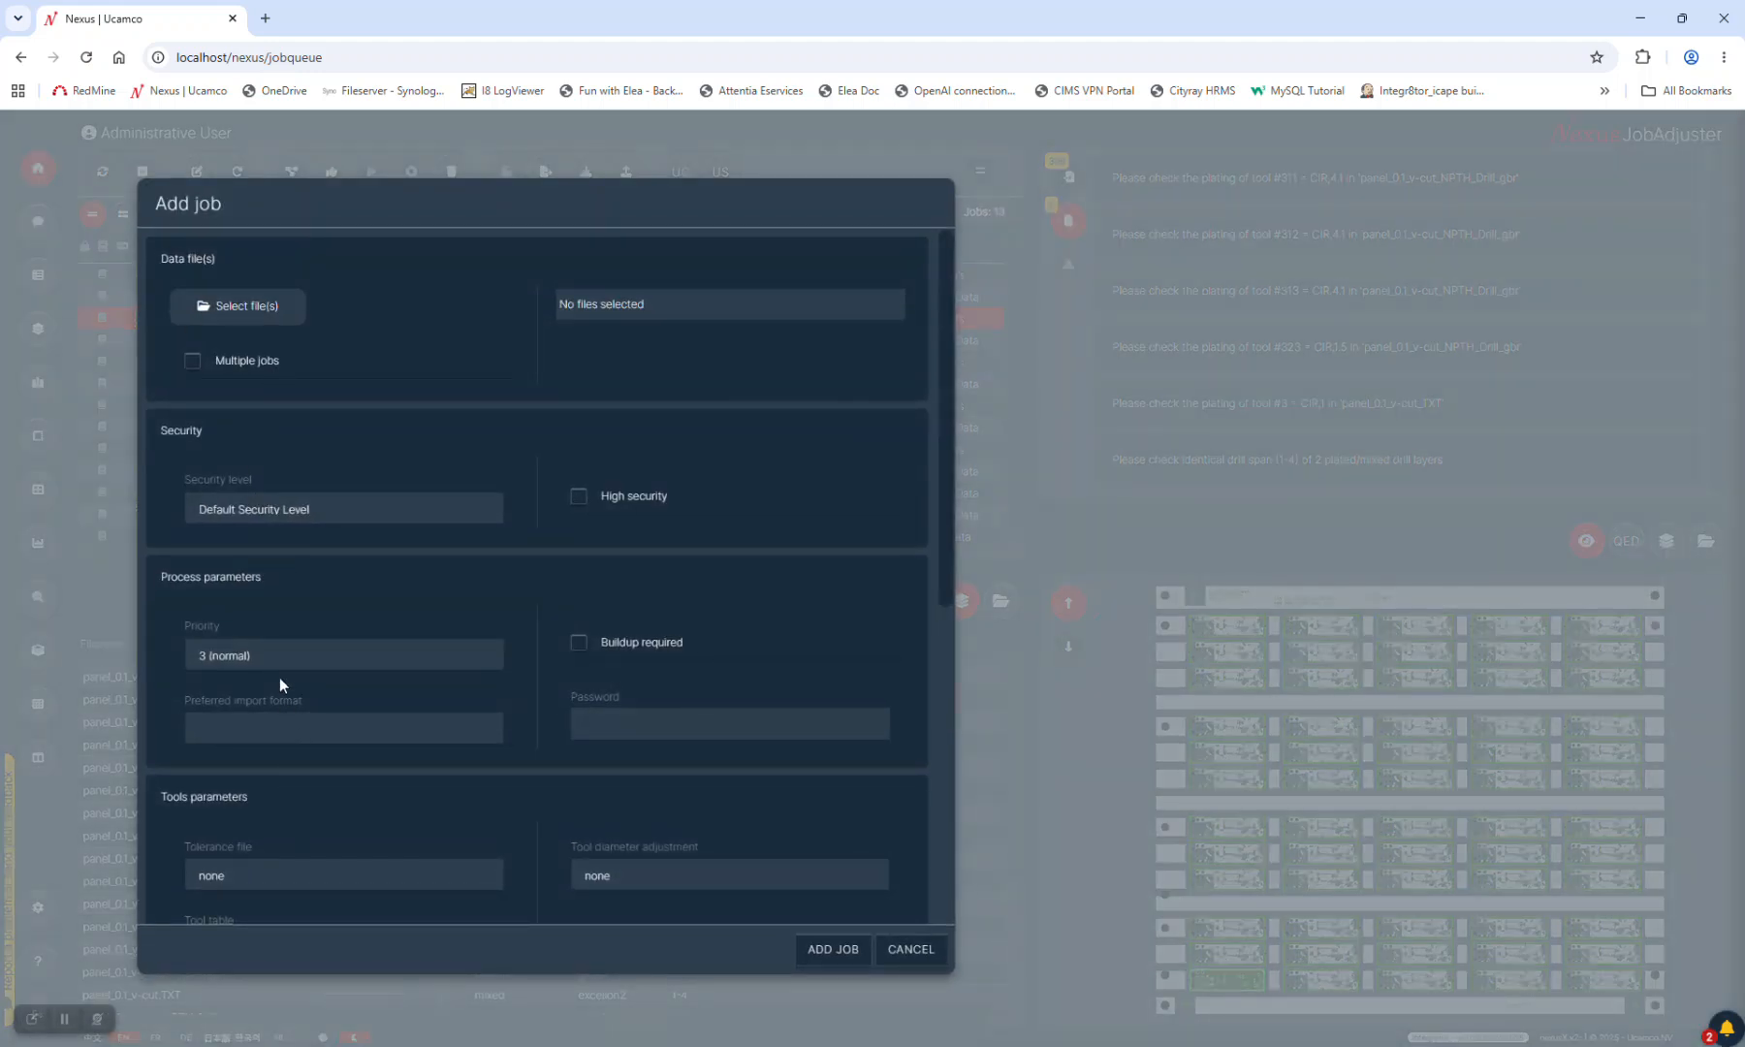
scroll(288, 766, "down", 5)
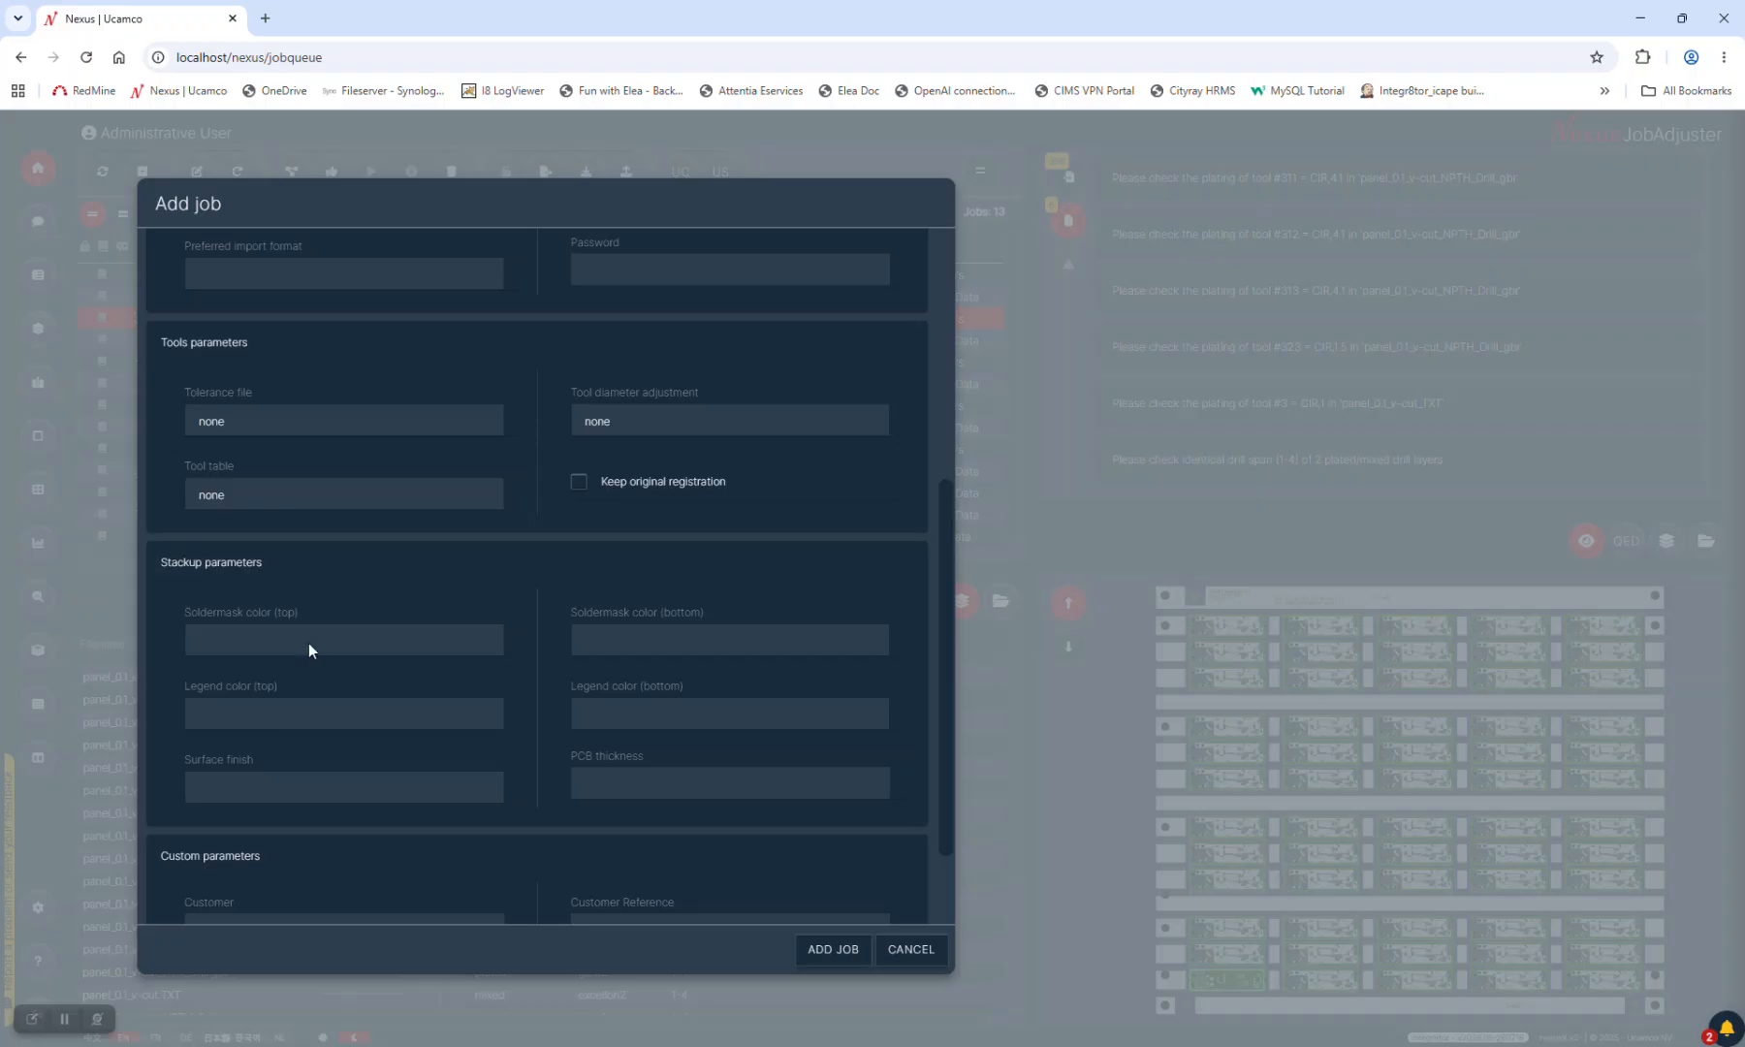
left_click(308, 642)
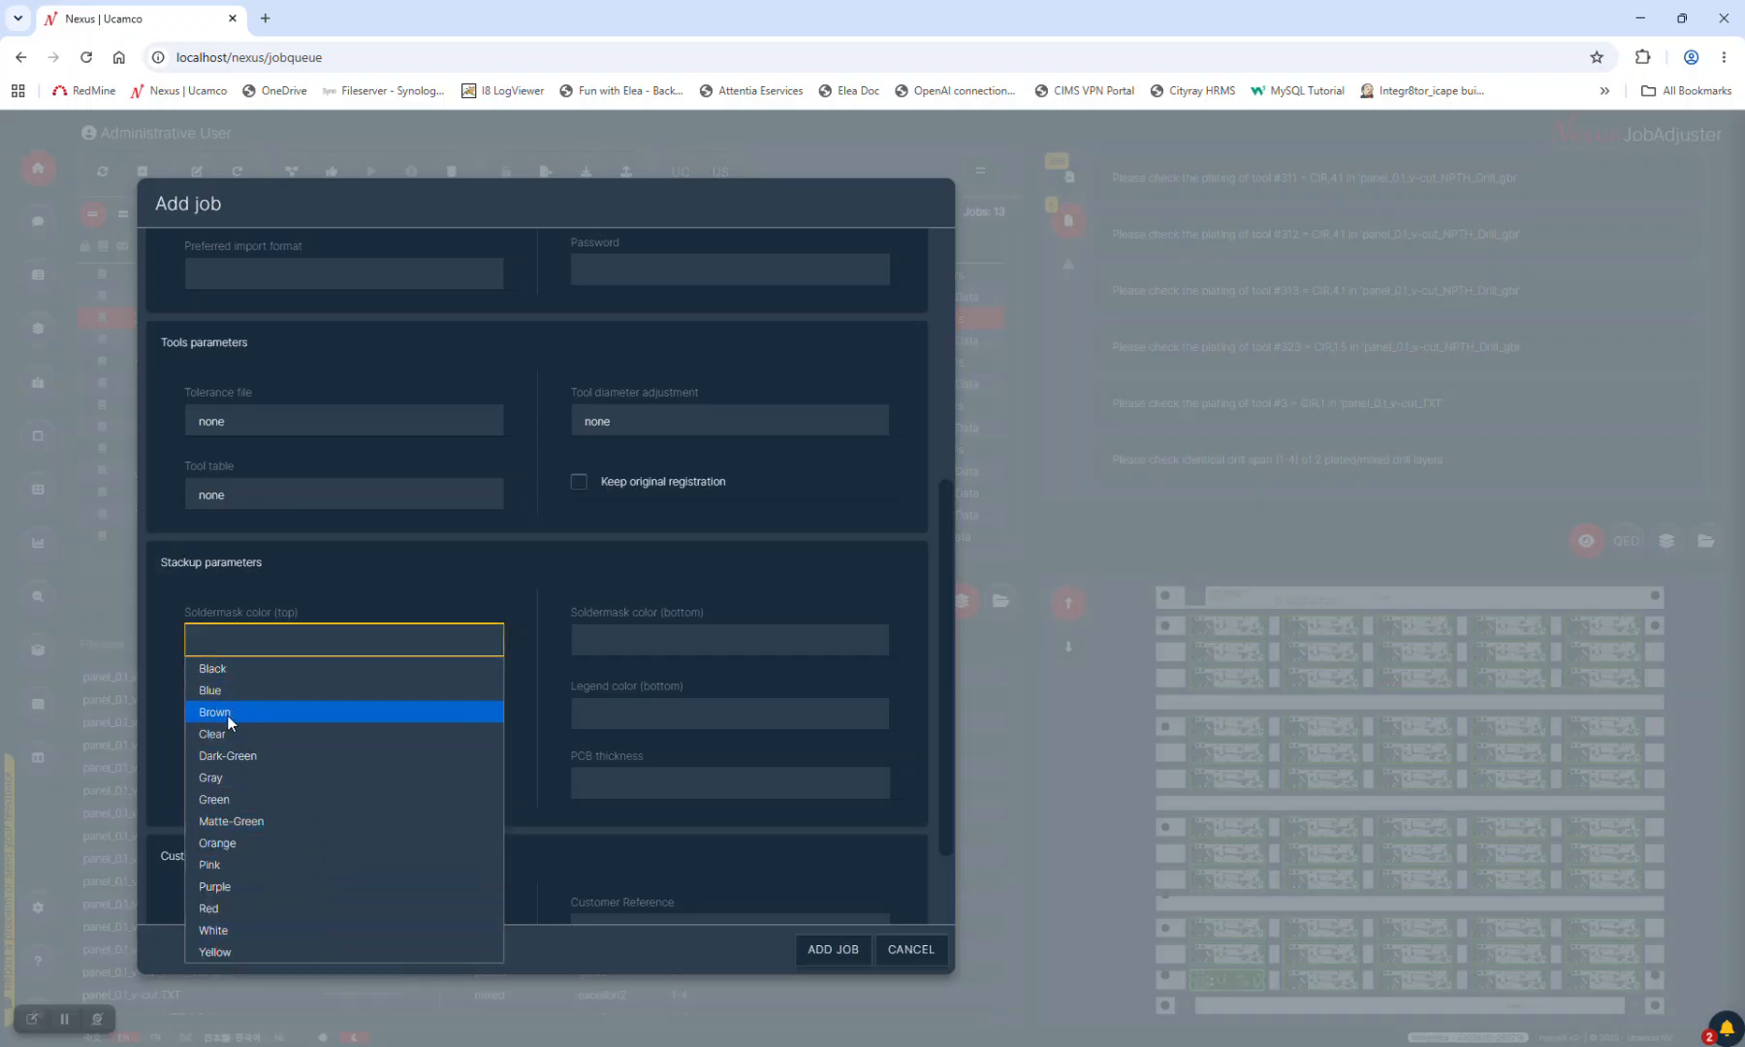
left_click(919, 953)
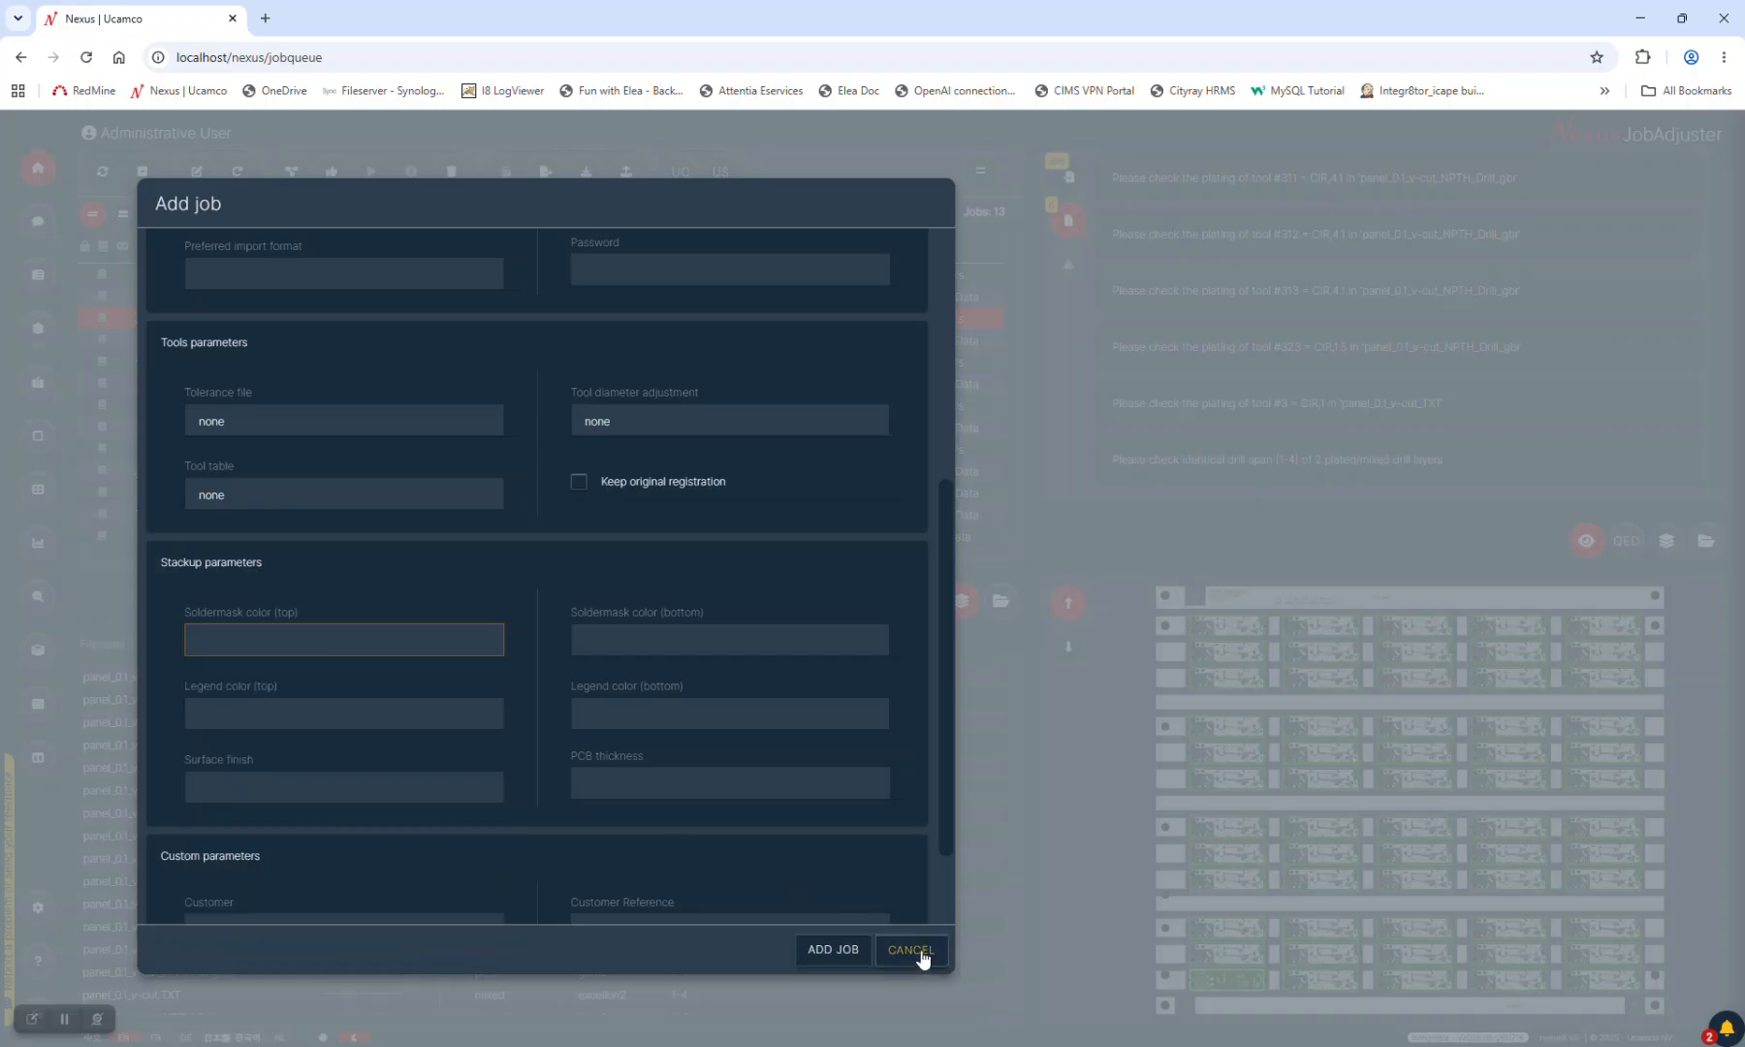
left_click(917, 952)
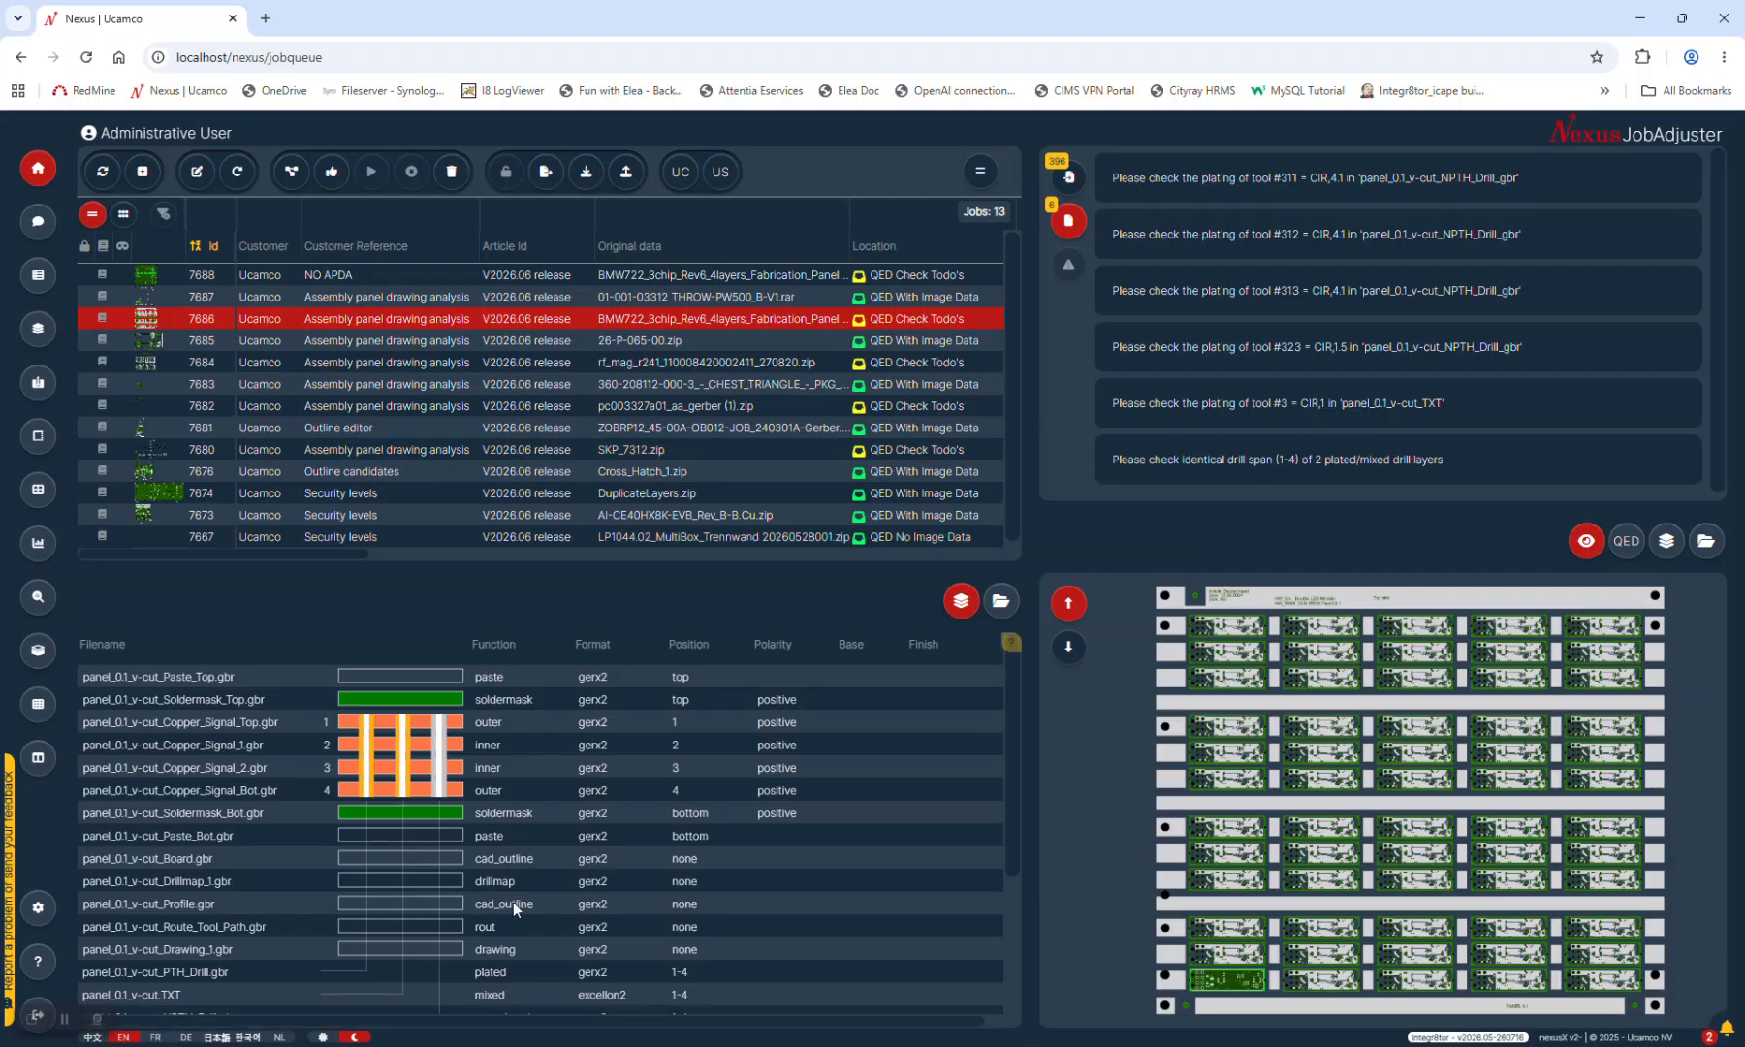
Switch back to the PowerPoint slide show and advance to the 'Nexus client extensions' slide
key("alt+Tab")
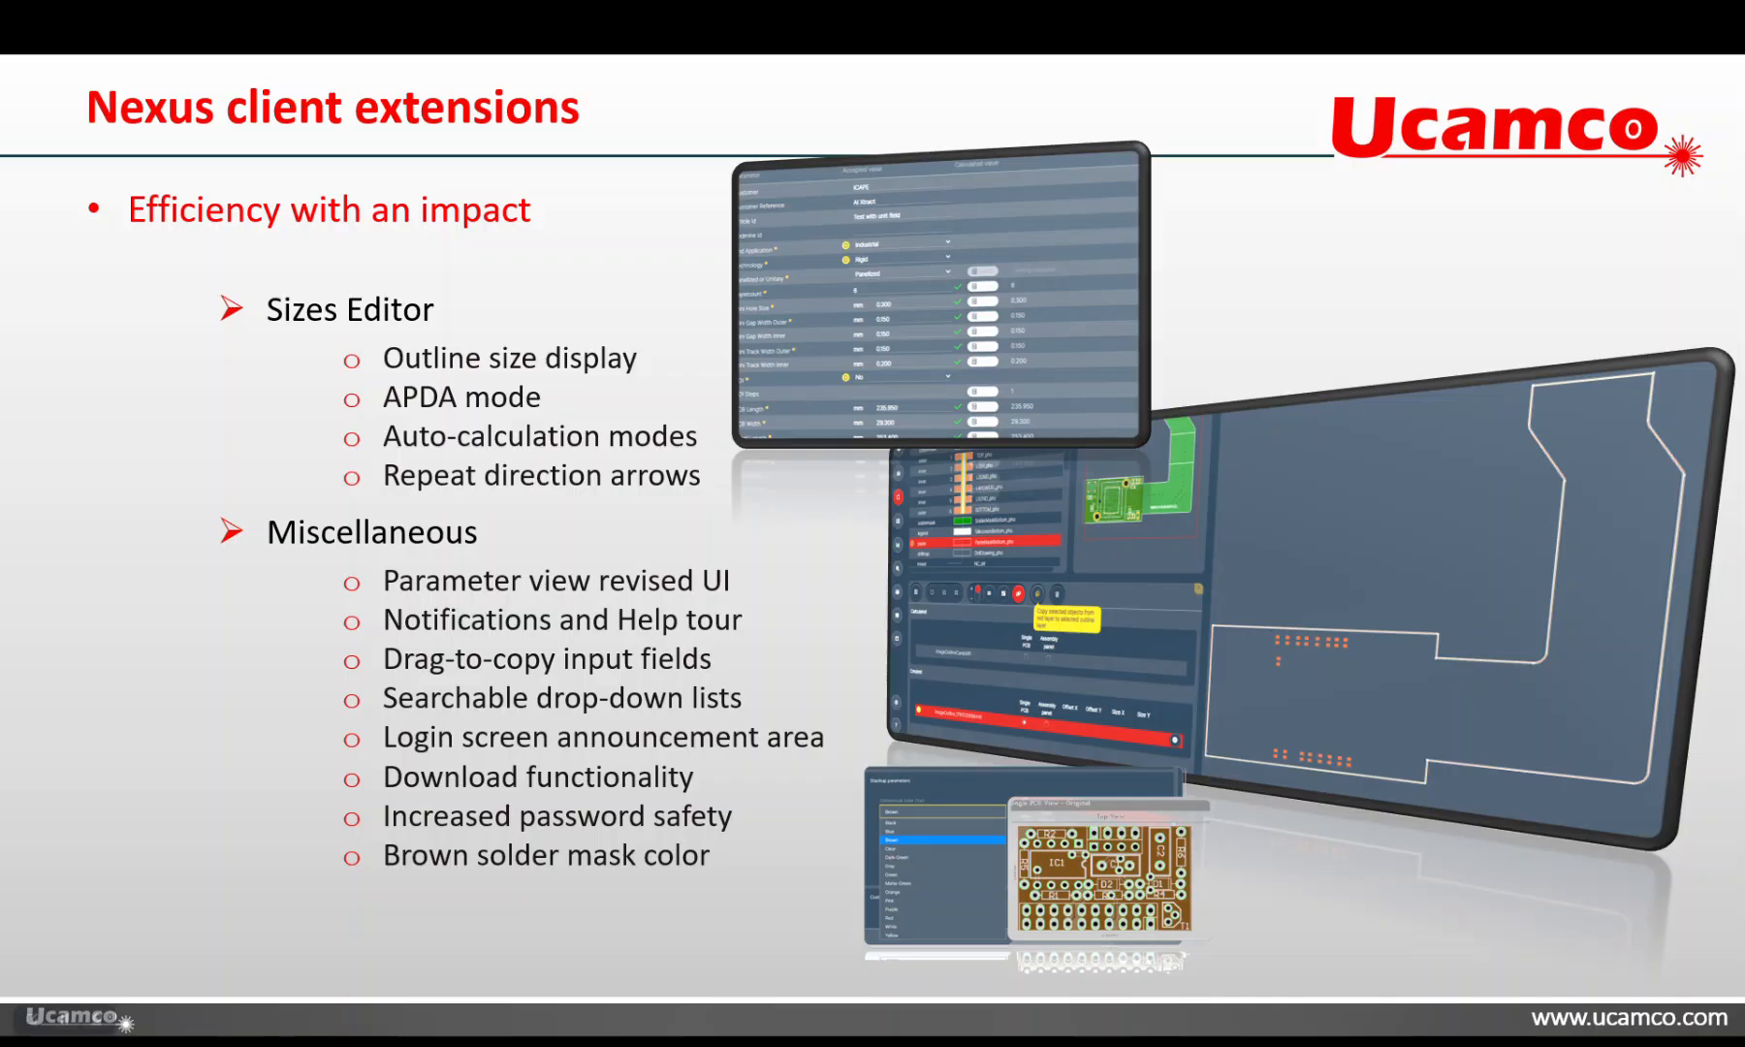
key("Right")
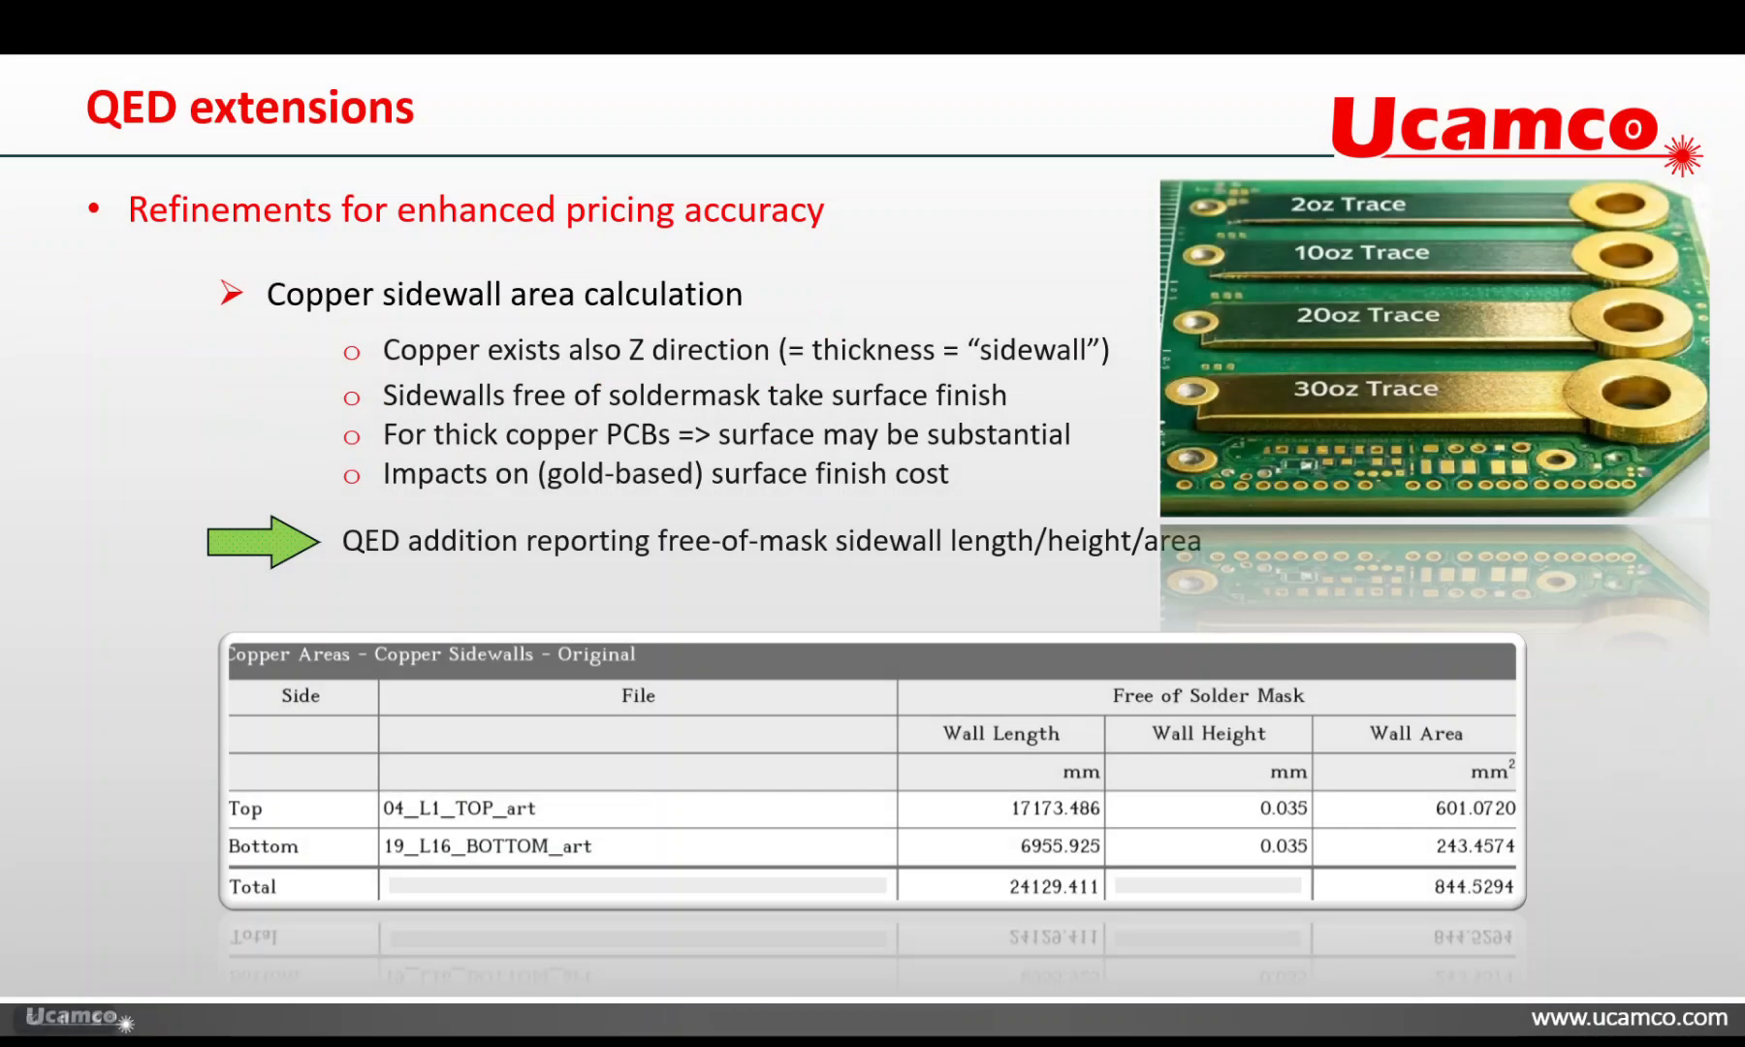